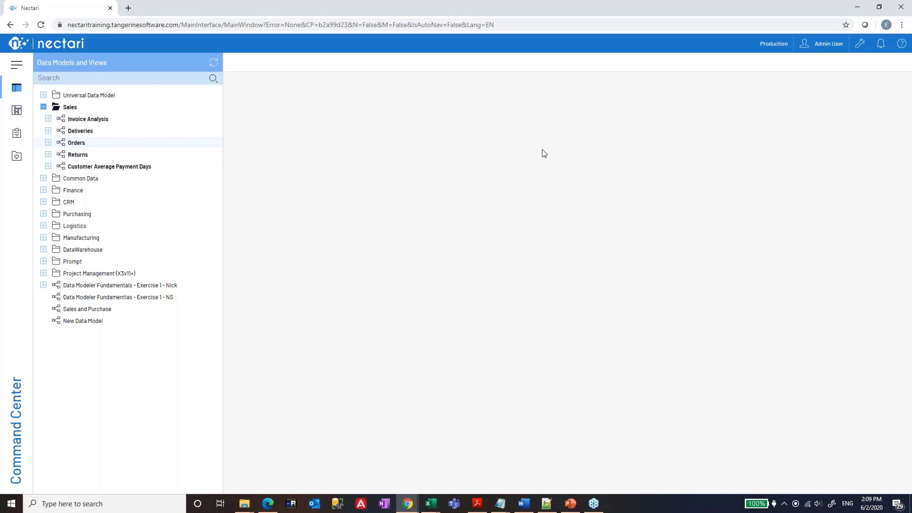
Step: Open the Env. & Data Sources page in the administration area
click(861, 47)
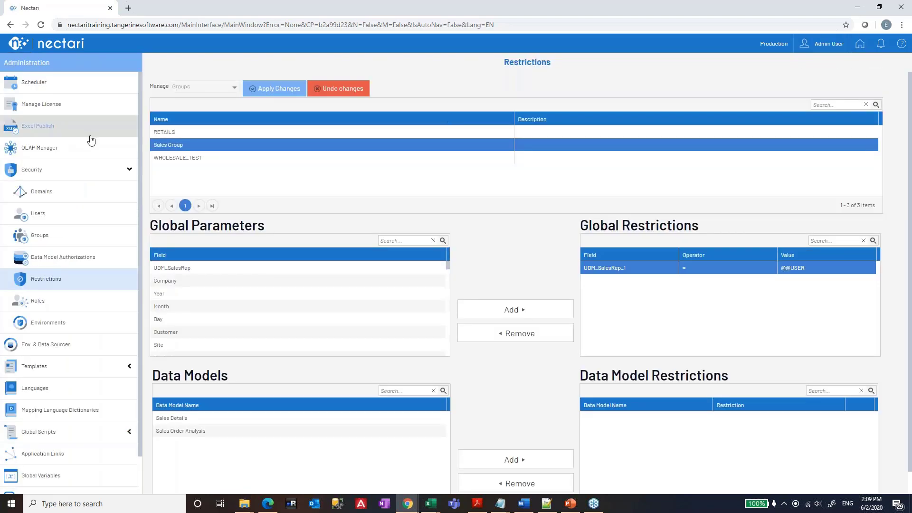
click(39, 170)
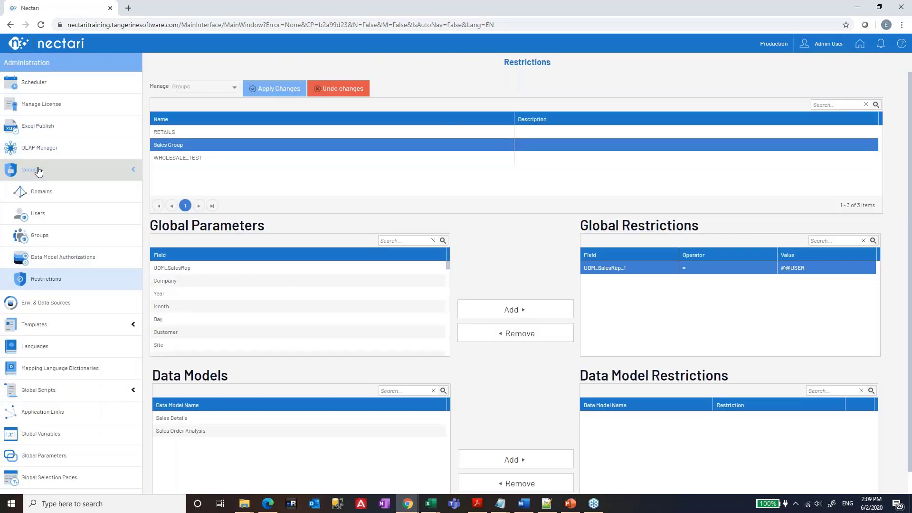
click(51, 195)
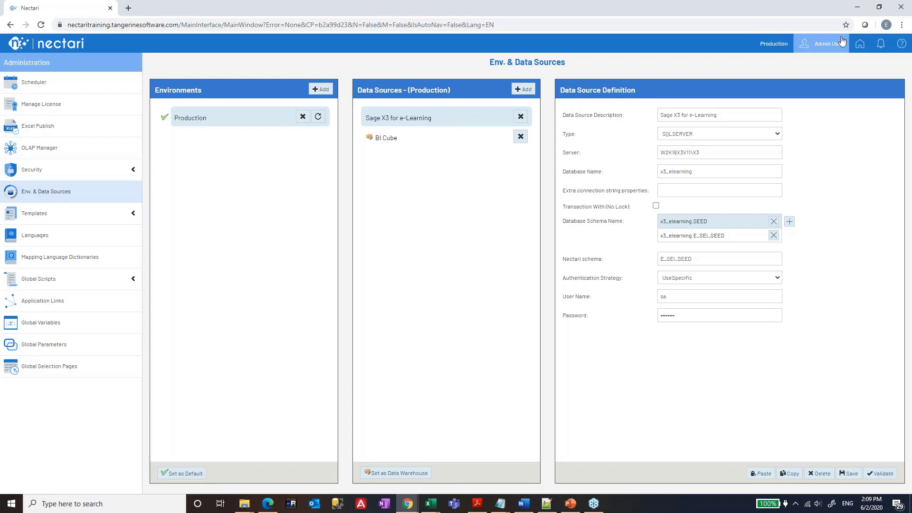
Step: Collapse the Sales folder in the home page's data model tree and return to the Env. & Data Sources page
click(859, 44)
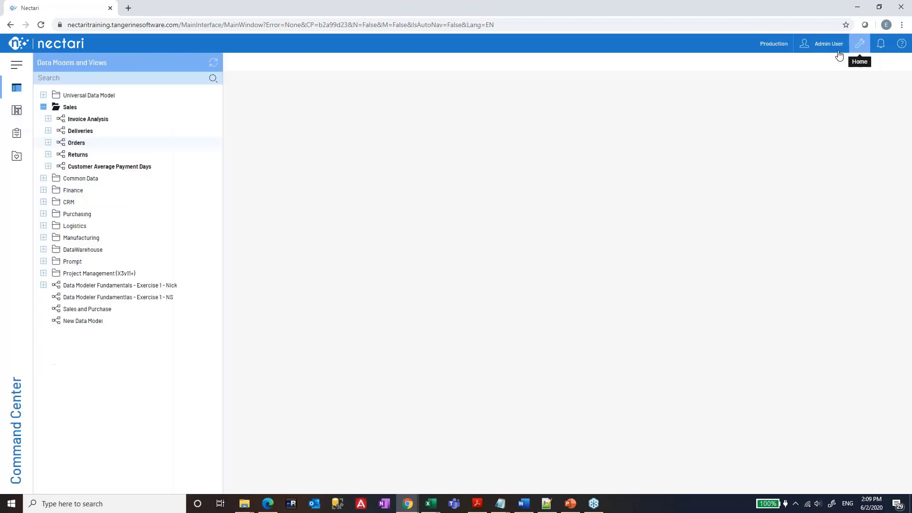
click(43, 106)
click(860, 44)
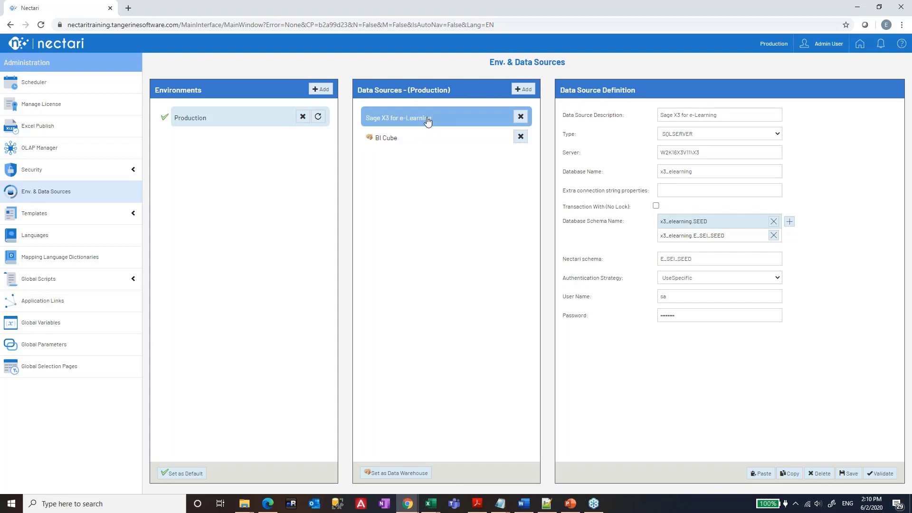
Step: Compare the definitions of the BI Cube and Sage X3 for e-Learning data sources in the Production environment
click(414, 138)
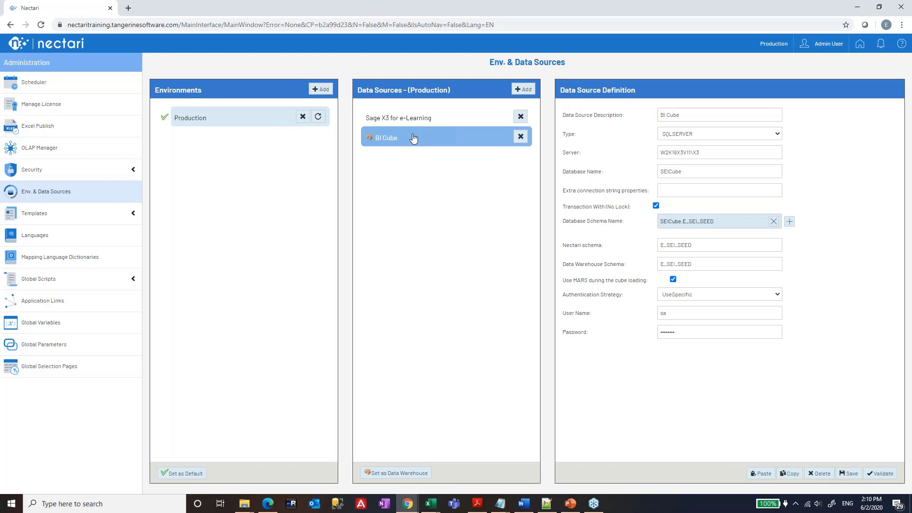
click(408, 128)
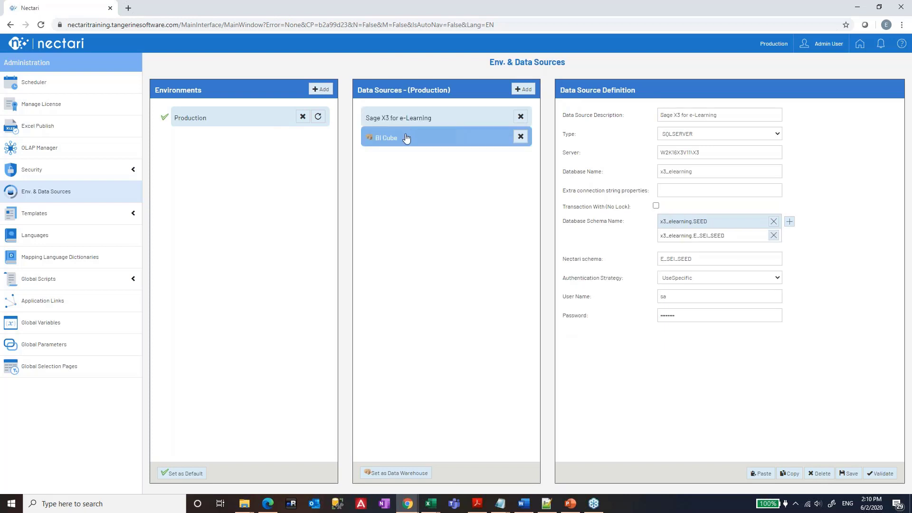
click(408, 138)
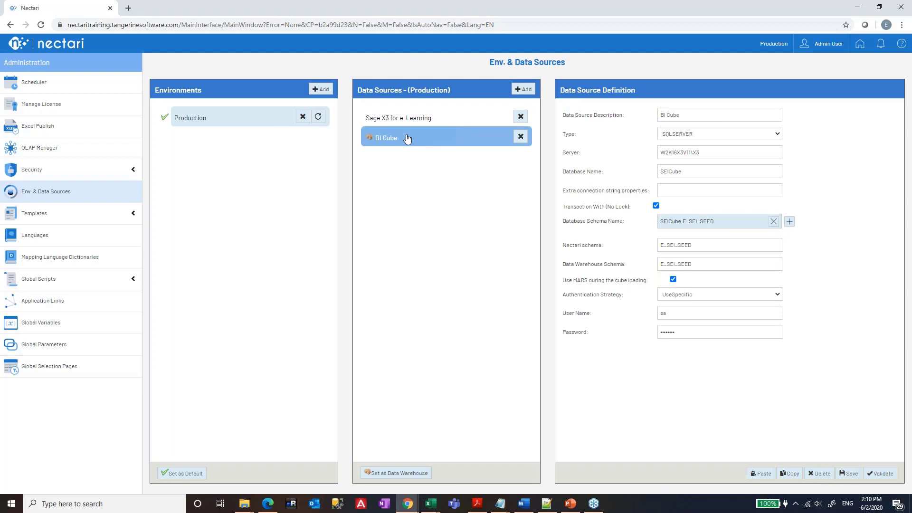
click(410, 127)
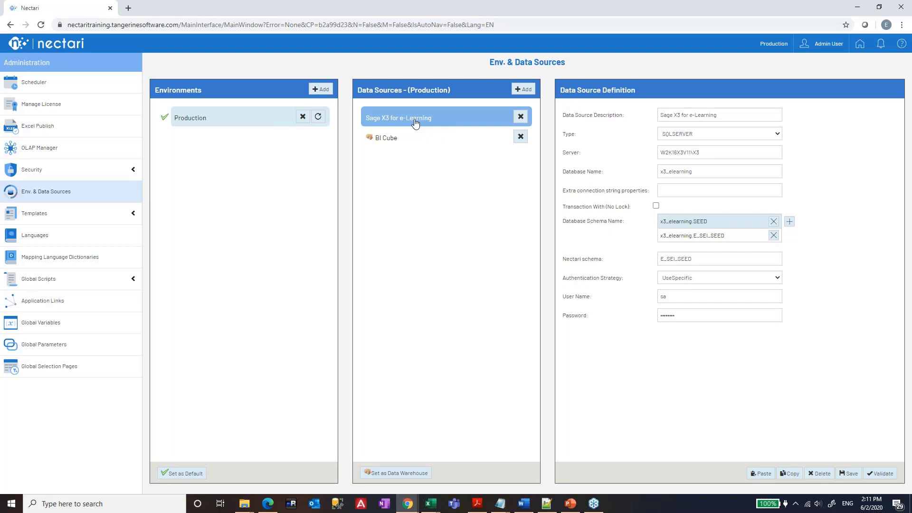
Step: Add a data source described as "New DB - Sage 200" to the Production environment and reselect BI Cube
click(525, 90)
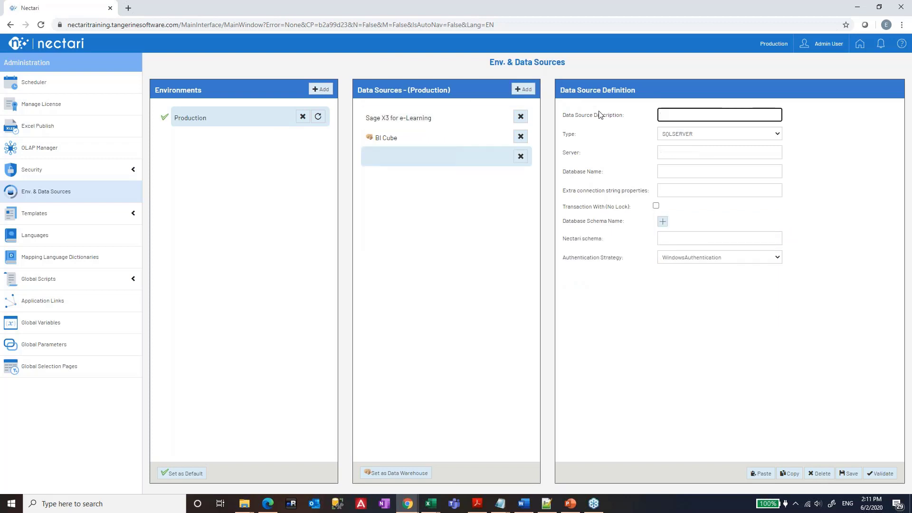
text(New S)
key(BackSpace)
key(BackSpace)
key(BackSpace)
text(DB - Sage 200)
click(399, 138)
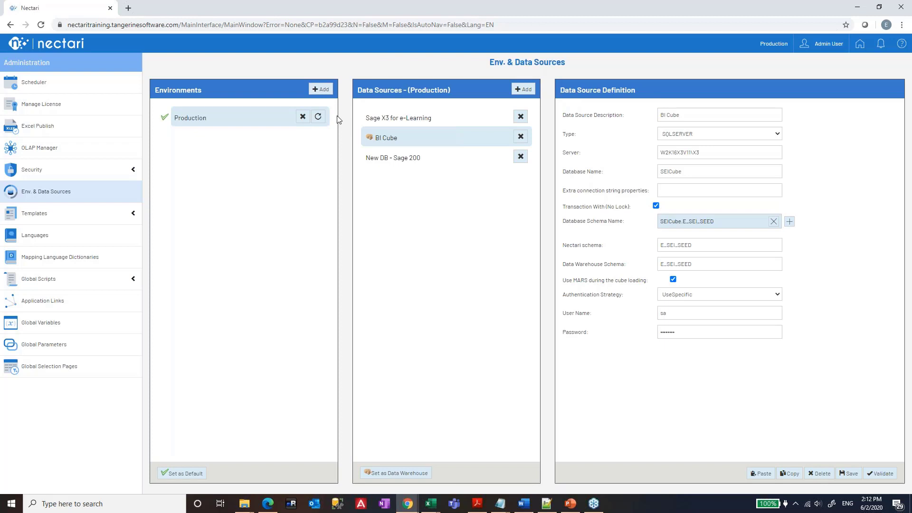
Step: Add a new environment named Testing
click(321, 90)
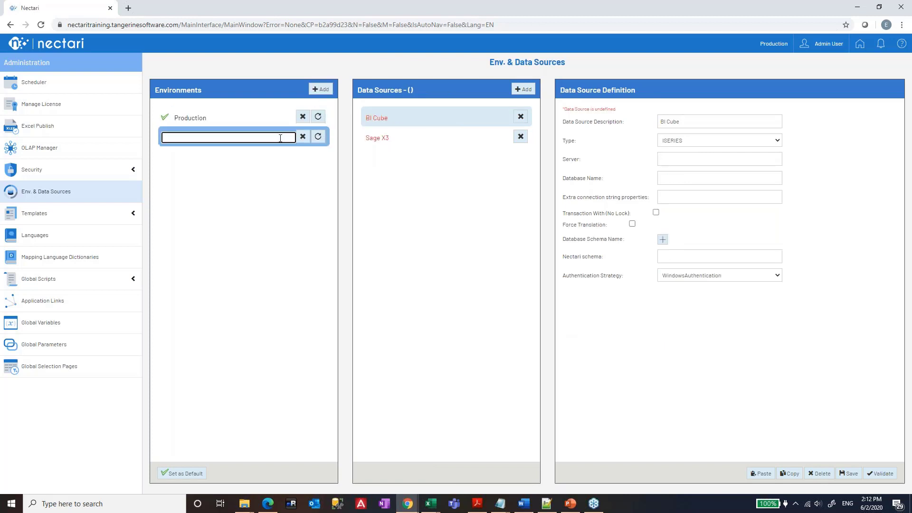
text(Testing)
key(Return)
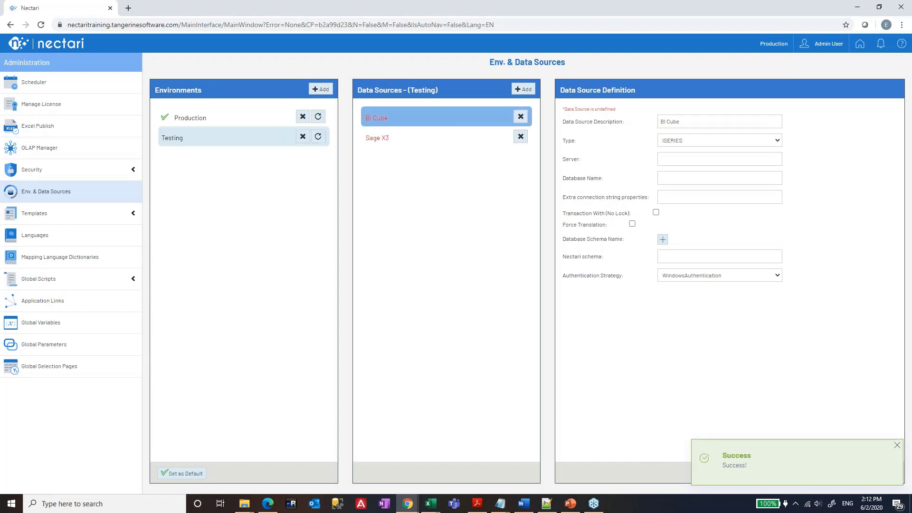
Step: Examine the Sage X3 and BI Cube data sources of the Testing environment, and reselect the Production environment
click(393, 136)
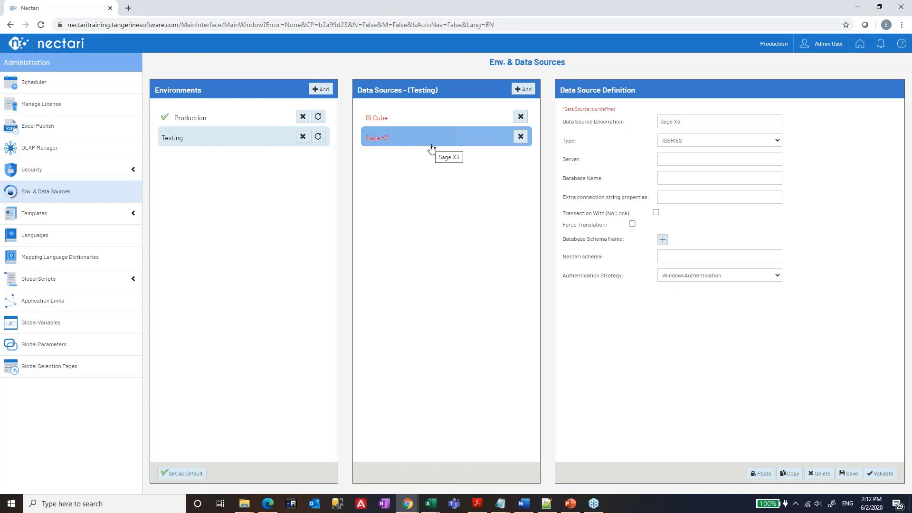
click(388, 126)
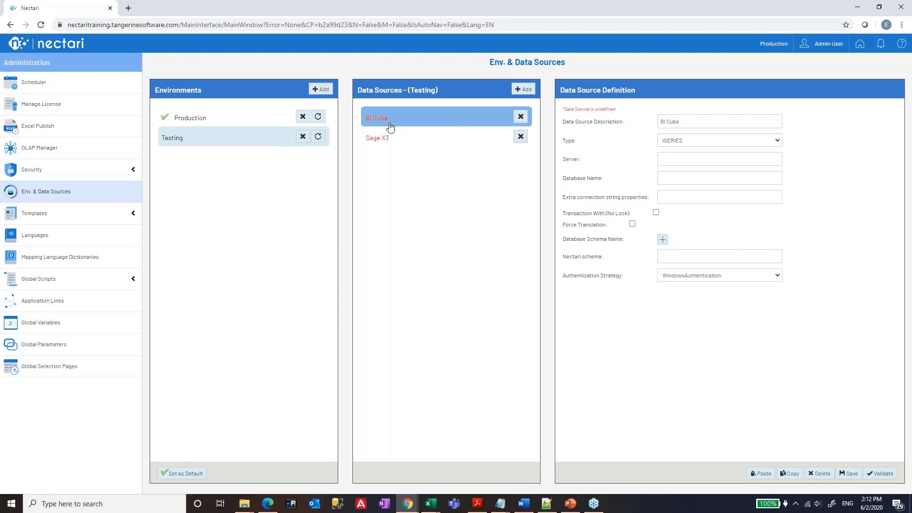
click(240, 125)
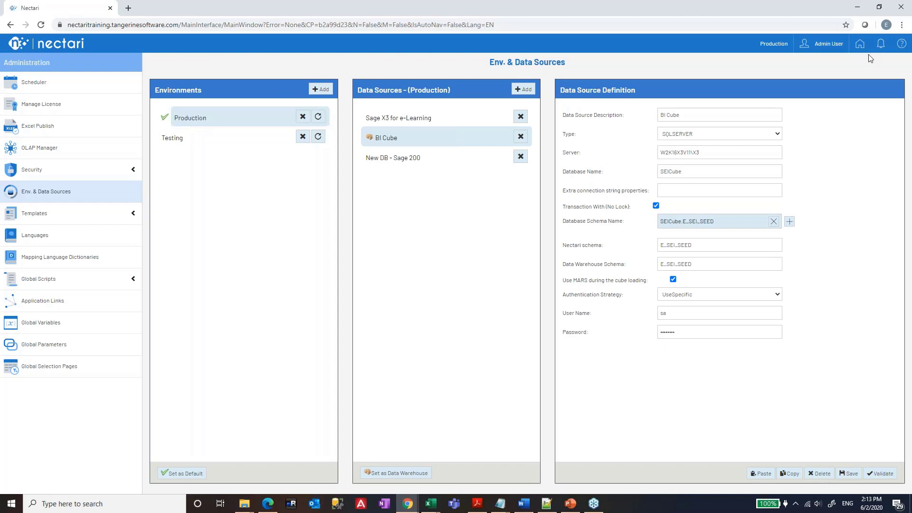
Step: Return to the data models and views home page and view the creation options available in the tree
click(860, 44)
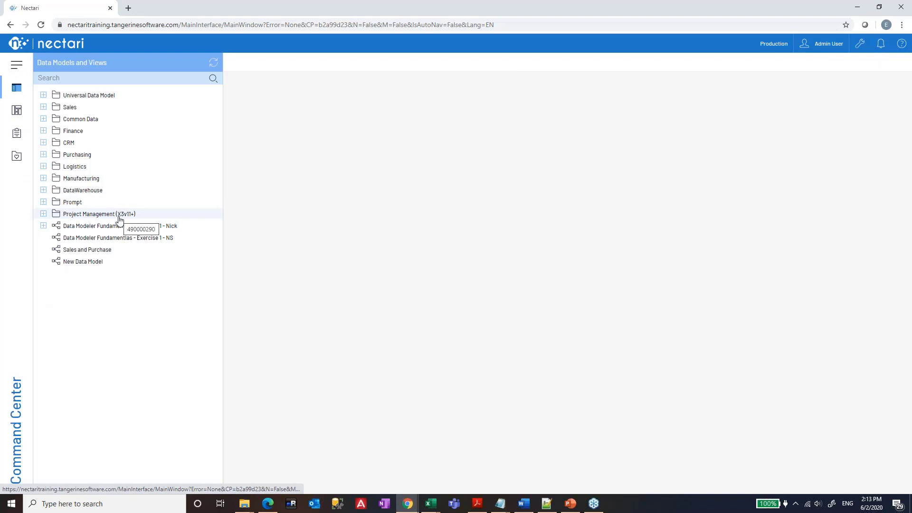
right_click(96, 301)
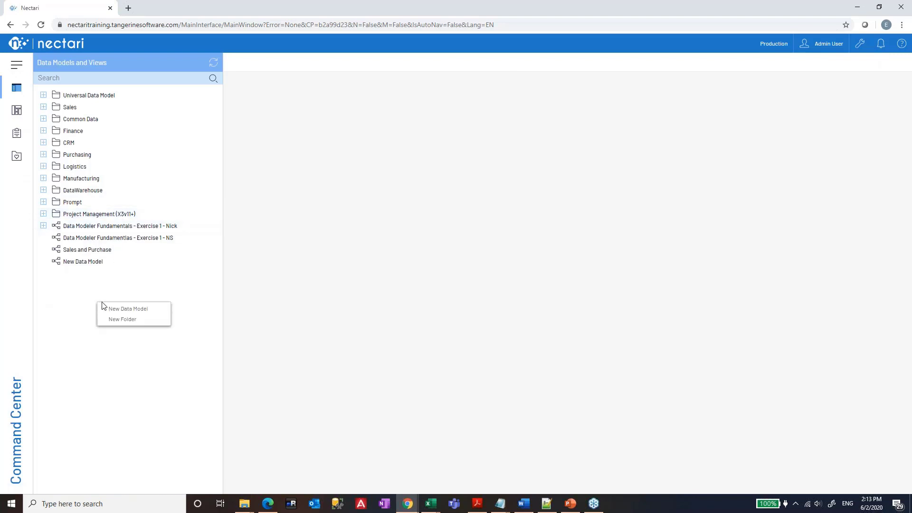
click(86, 288)
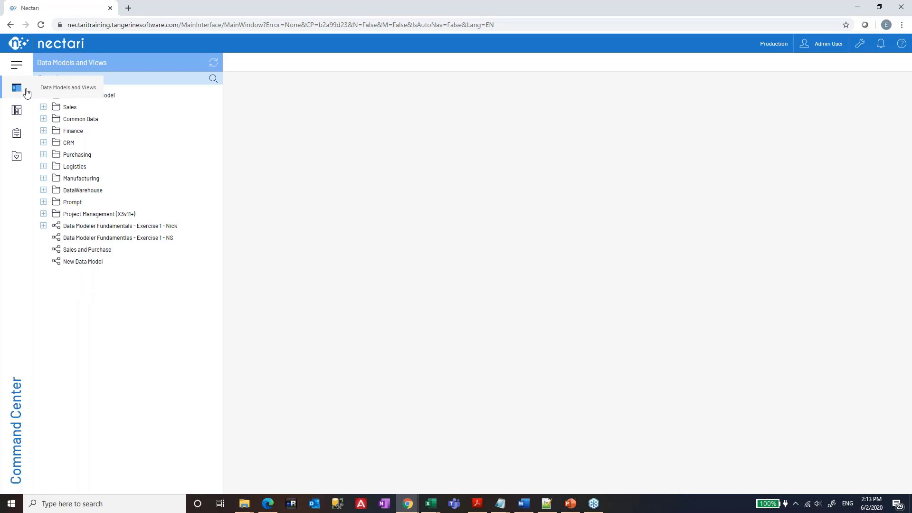
right_click(72, 299)
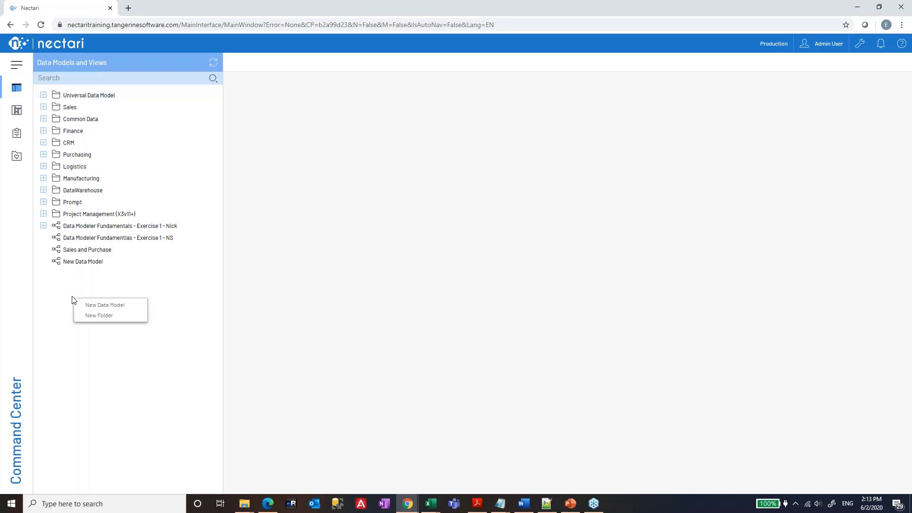
click(72, 282)
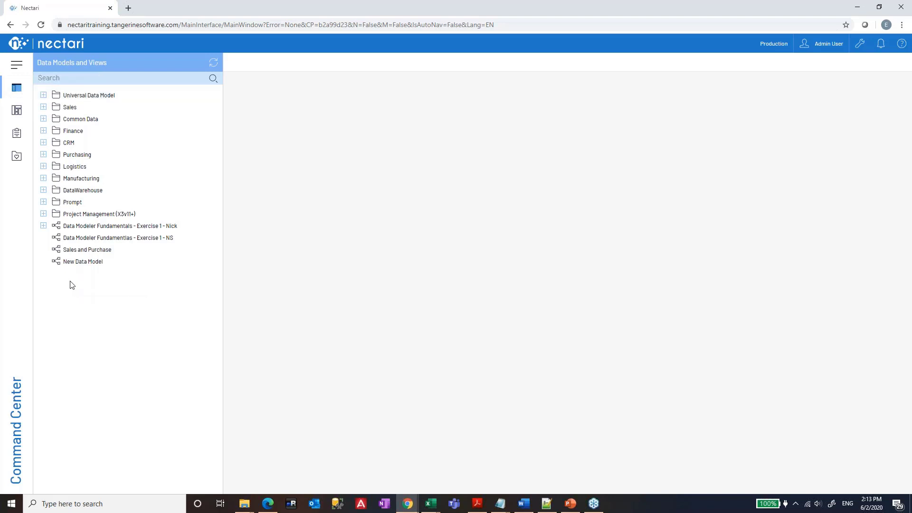
Step: Start creating a data model, try the Sage X3 for e-Learning and BI Cube data sources, and cancel the creation
right_click(75, 304)
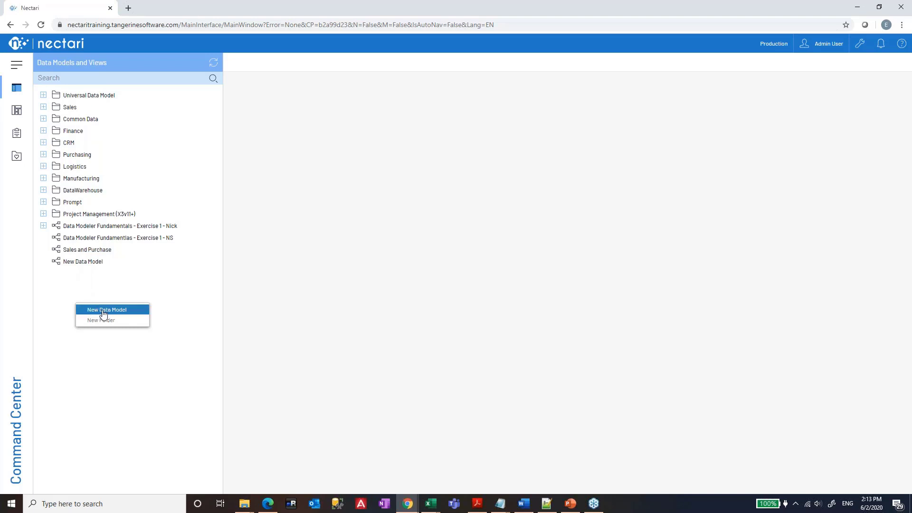
click(104, 311)
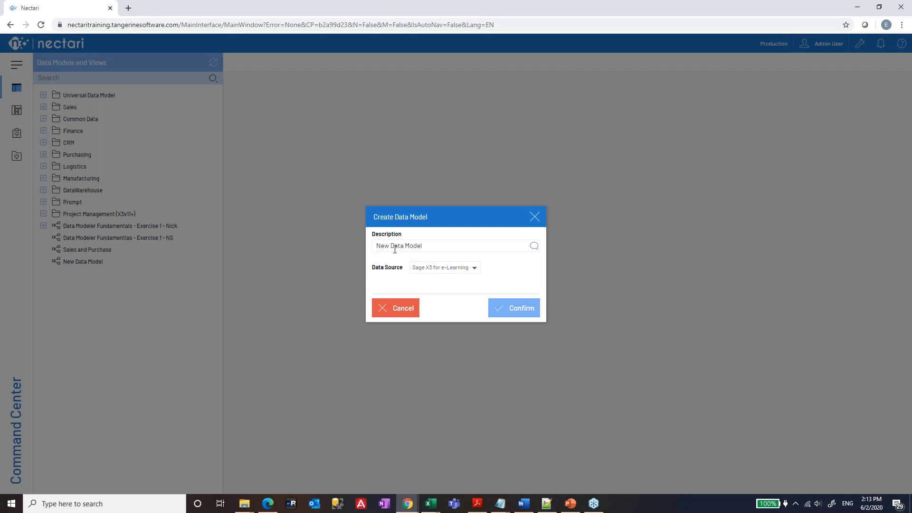
click(464, 268)
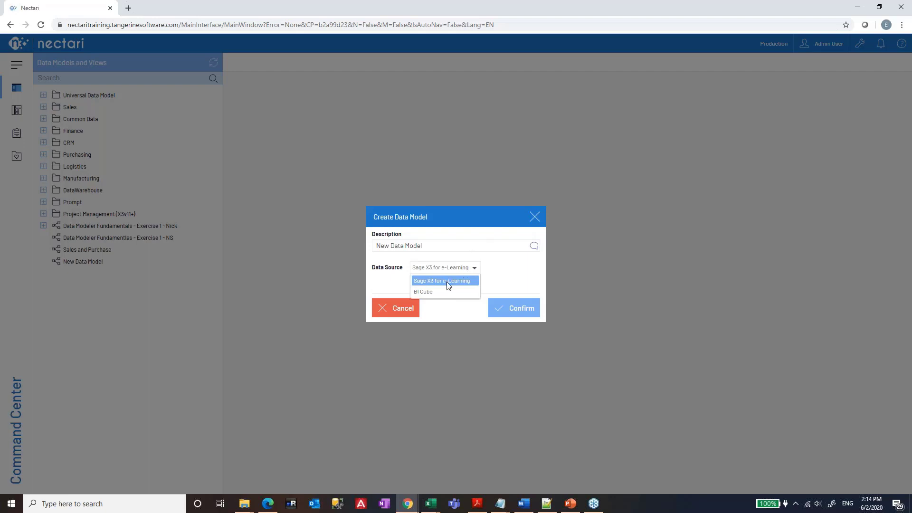
click(447, 284)
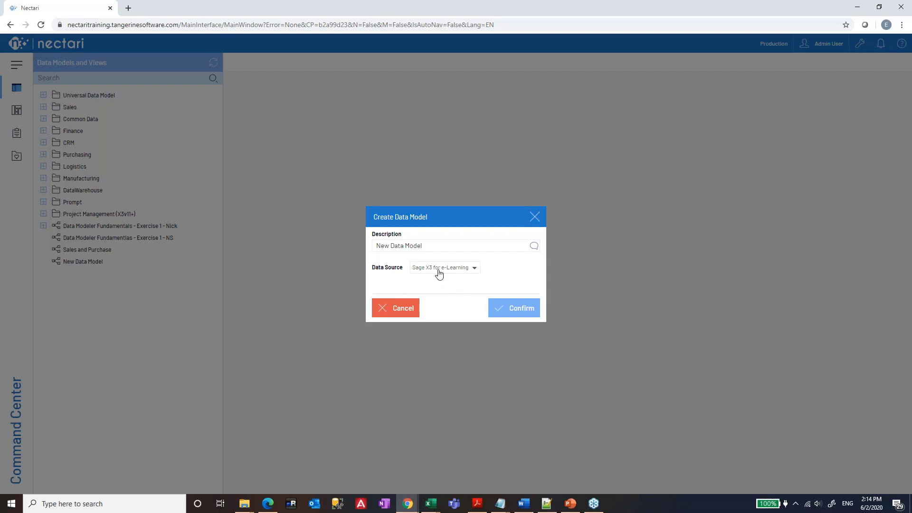
click(439, 271)
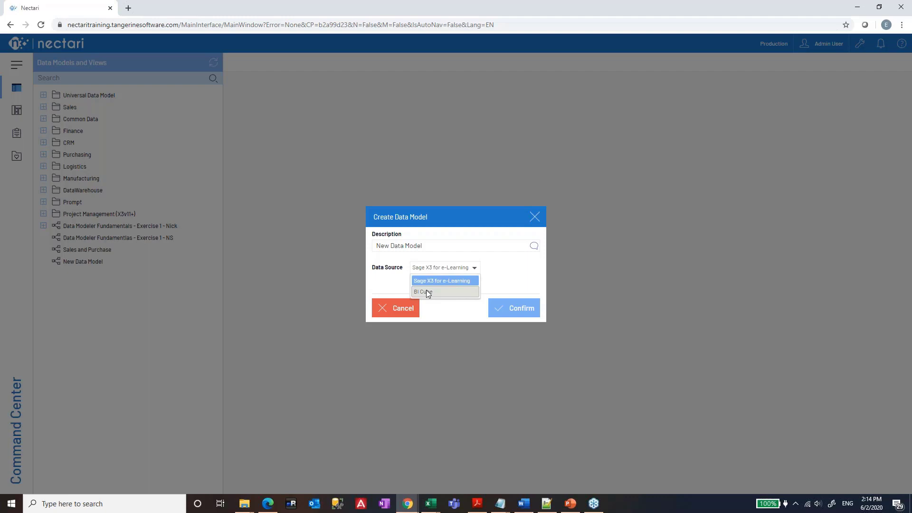
click(426, 290)
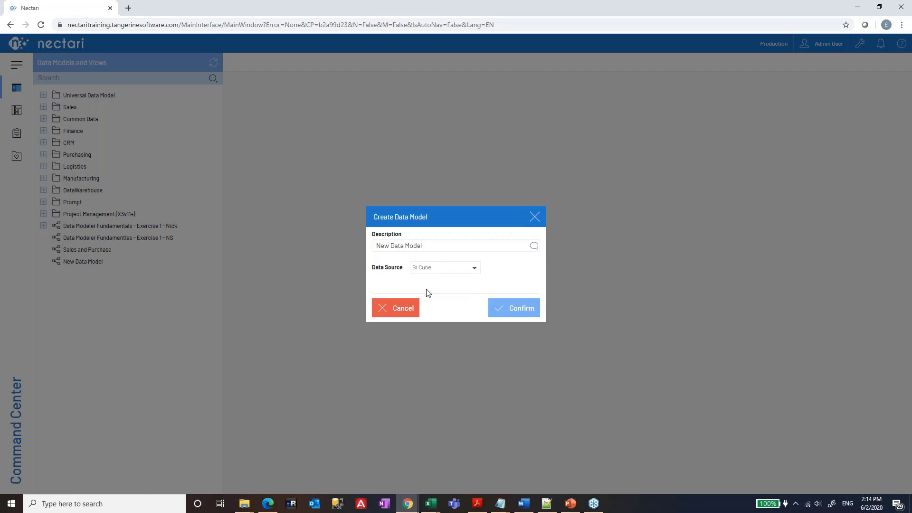
click(428, 269)
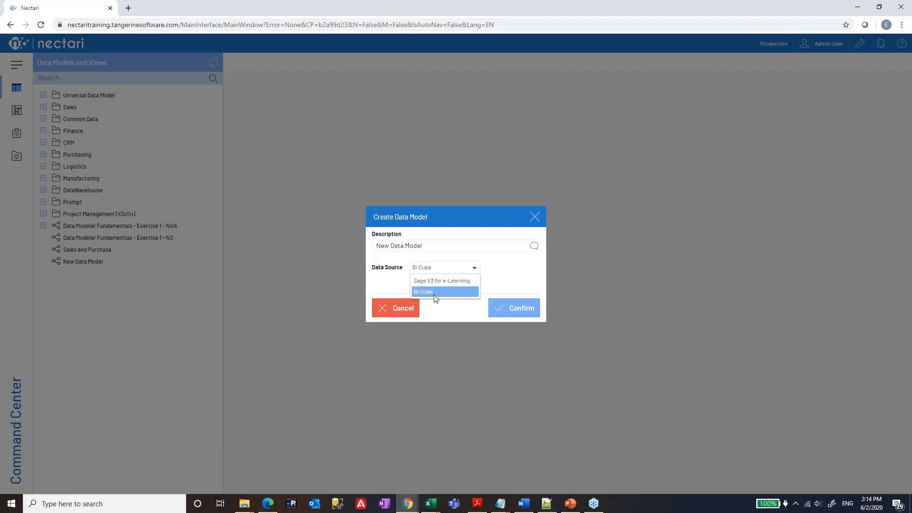
click(397, 309)
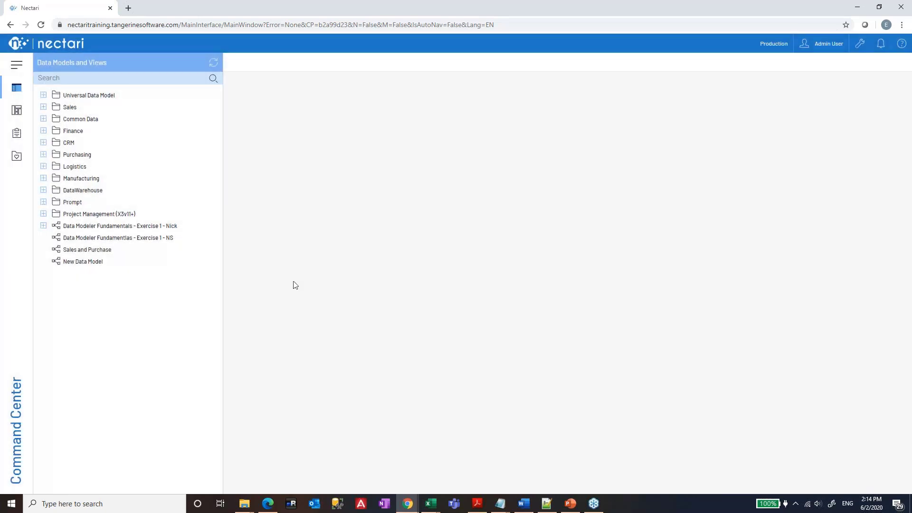
Step: Open the Invoice by Customer view from the Sales folder's Invoice Analysis model, confirming the selection page without any filter values
click(44, 96)
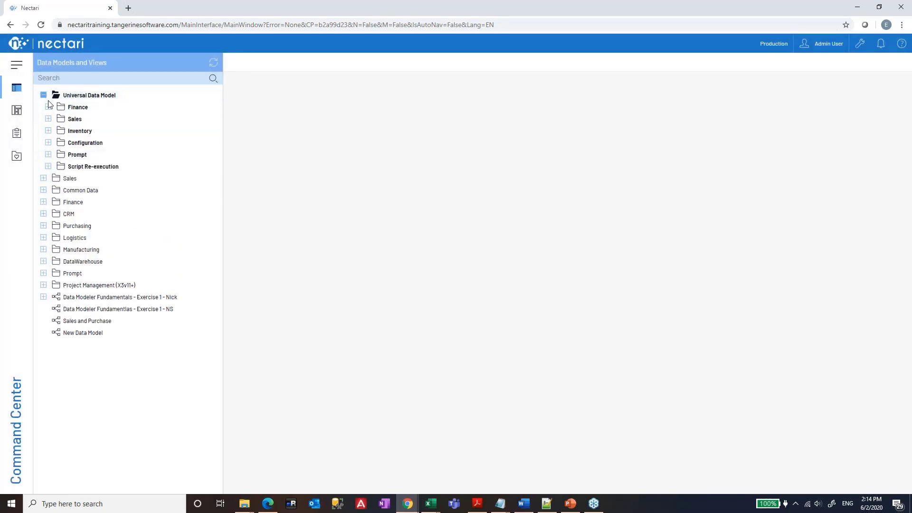
click(43, 96)
click(44, 107)
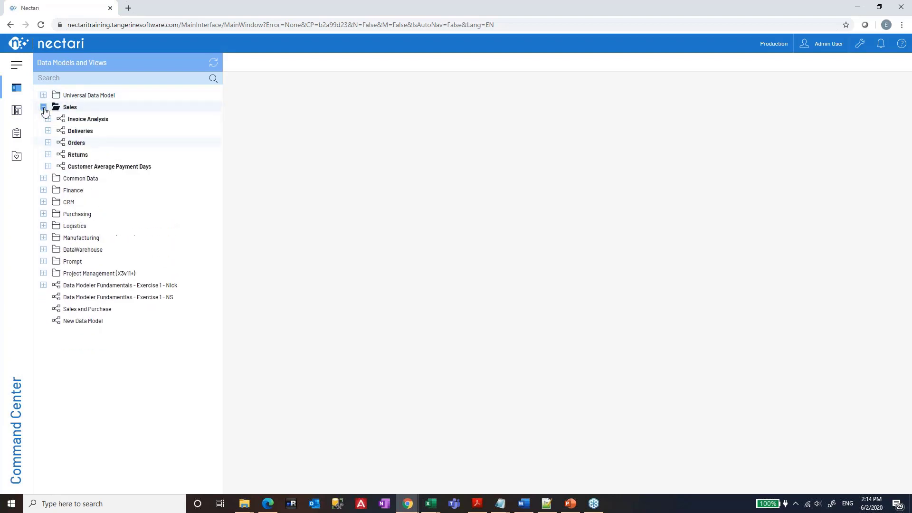
click(48, 119)
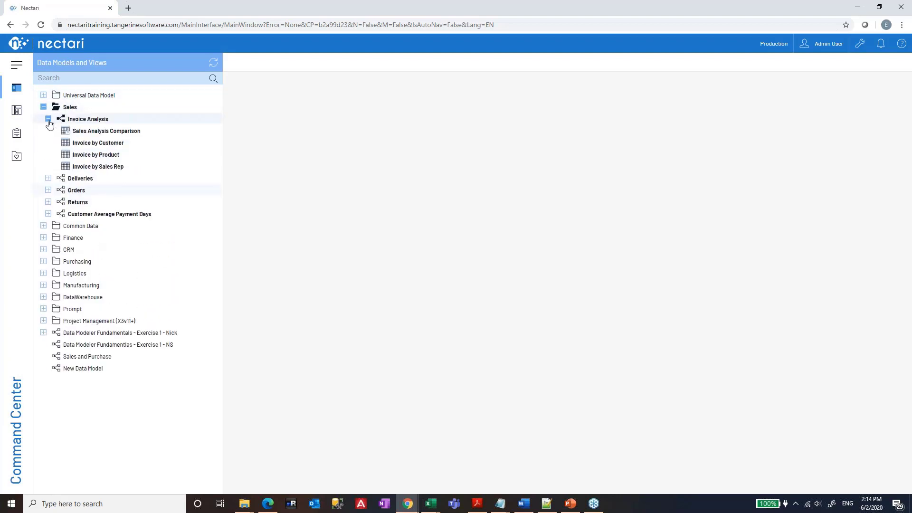
mouse_move(75, 133)
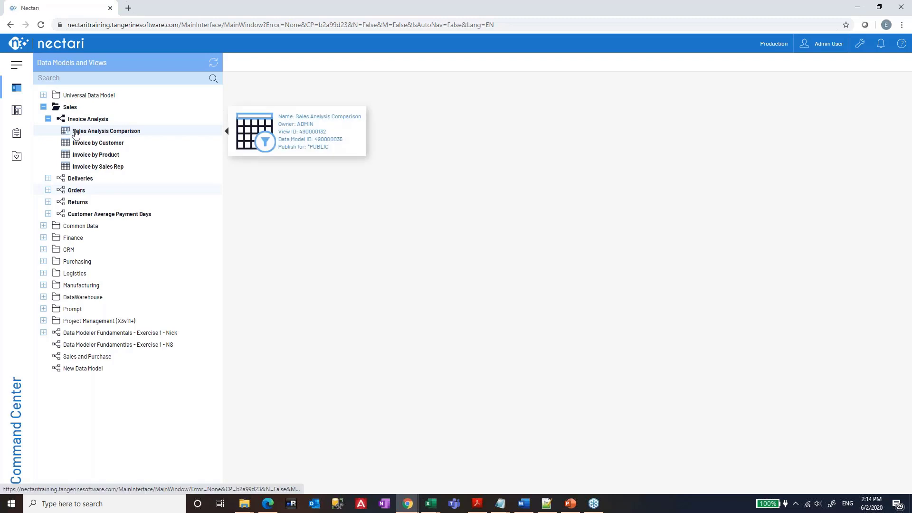
click(100, 145)
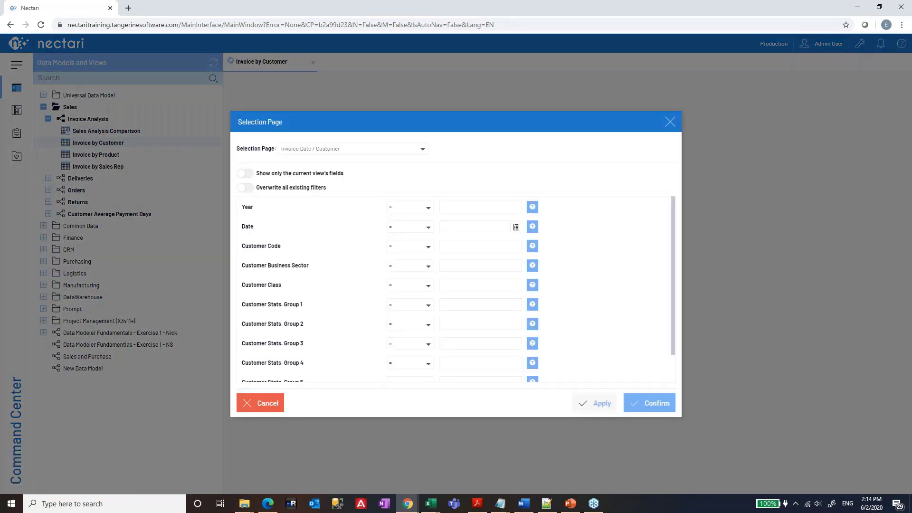
click(660, 401)
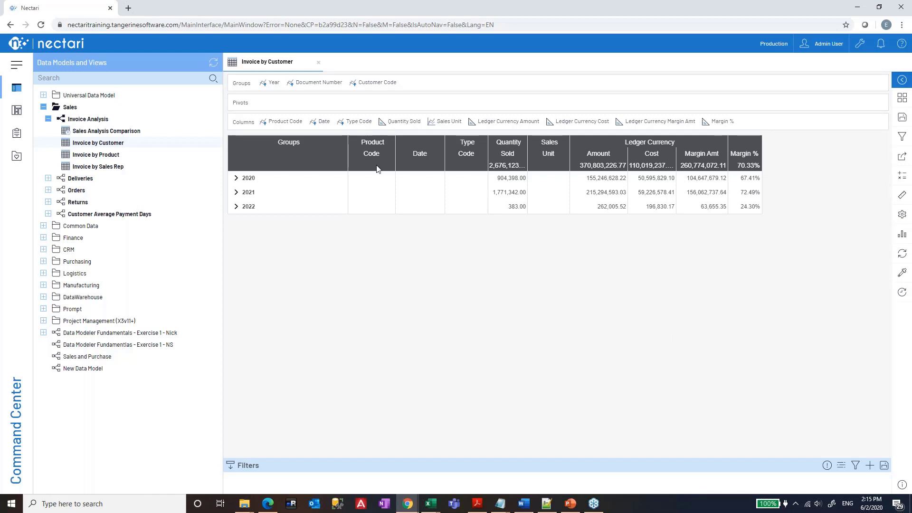
Step: Review the available environments and the Production data sources in the administration area, and return to the Invoice by Customer view
click(767, 47)
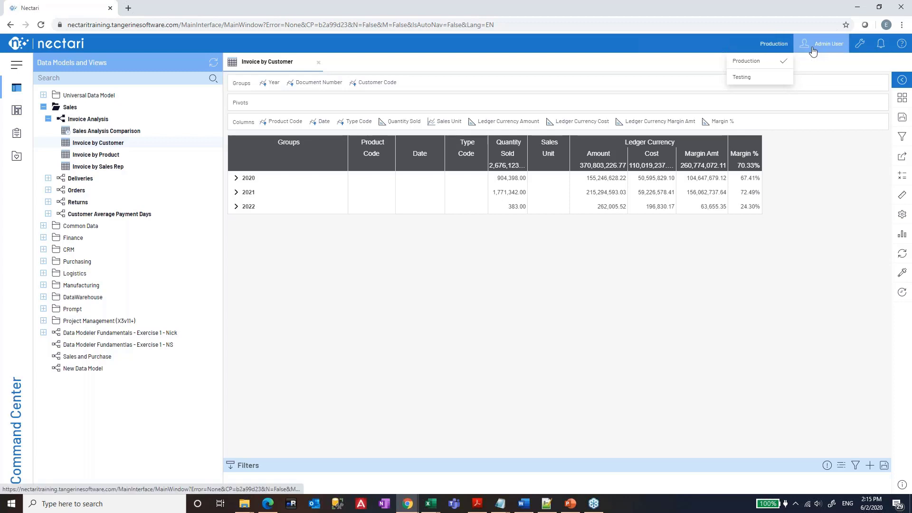
click(763, 46)
click(770, 49)
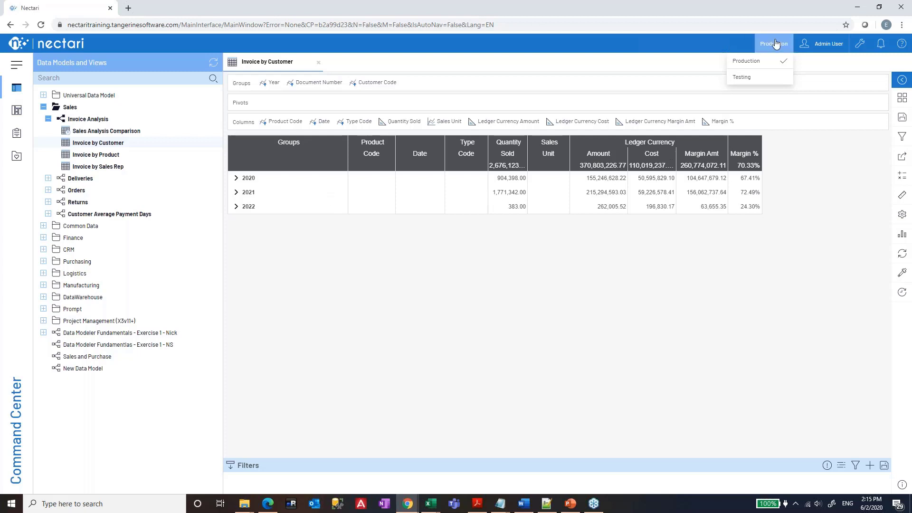
click(861, 44)
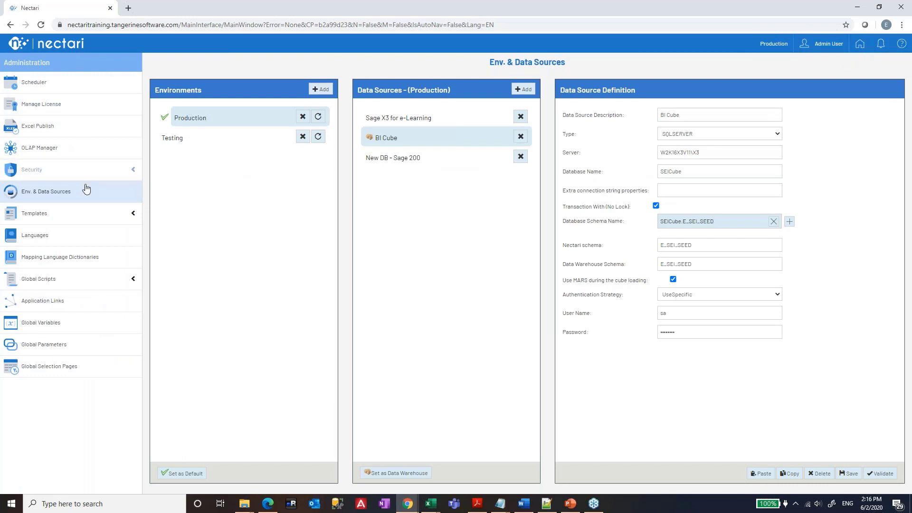
click(860, 44)
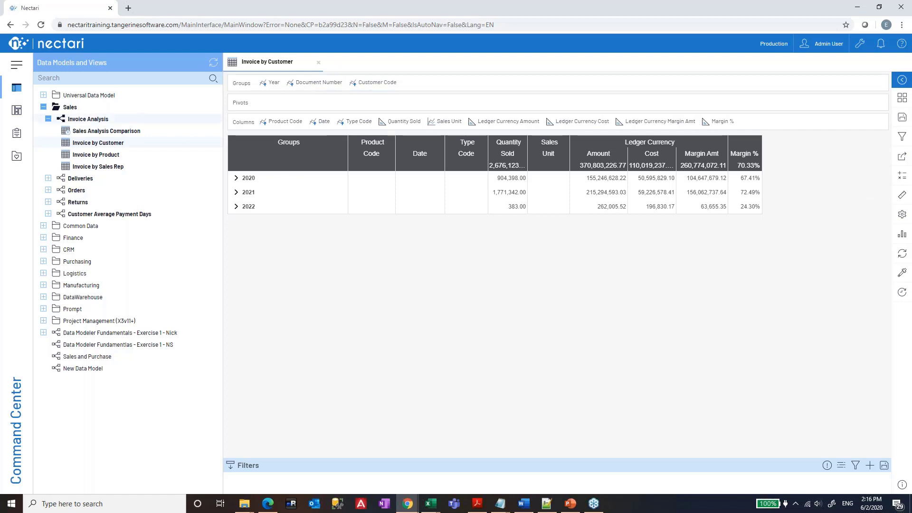
Step: Hide the data models tree and examine the view's available dimensions, descriptions, measures and calculated columns
click(15, 91)
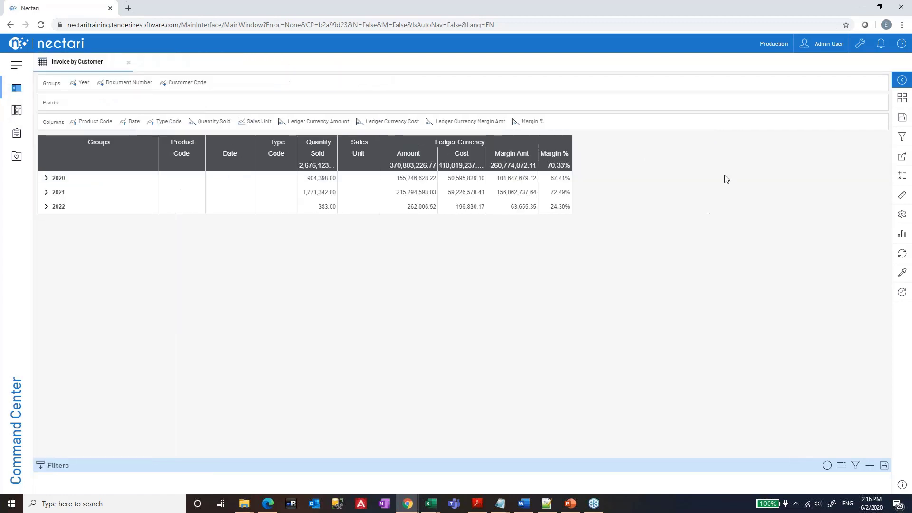
click(903, 197)
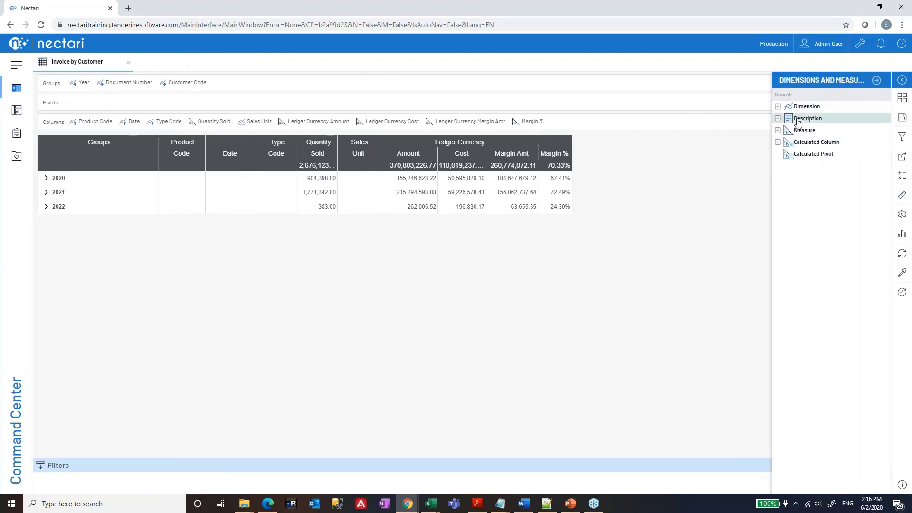
click(778, 107)
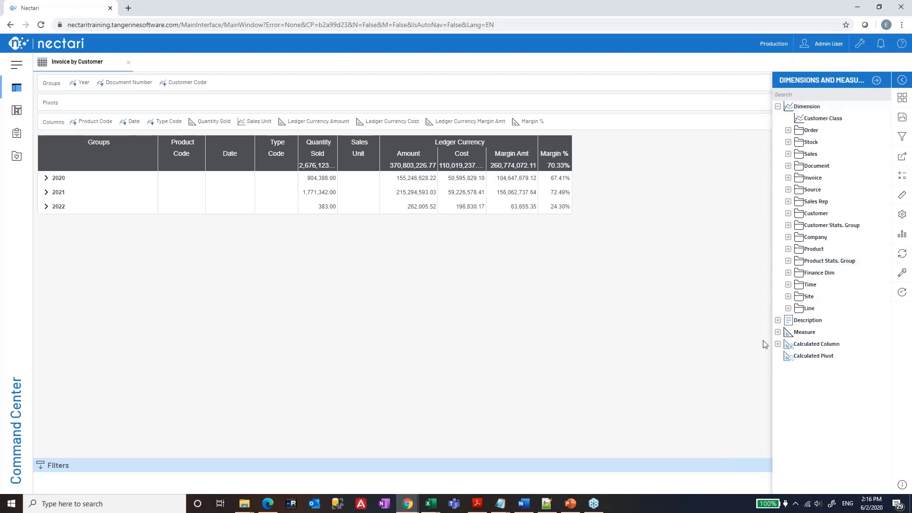
click(778, 107)
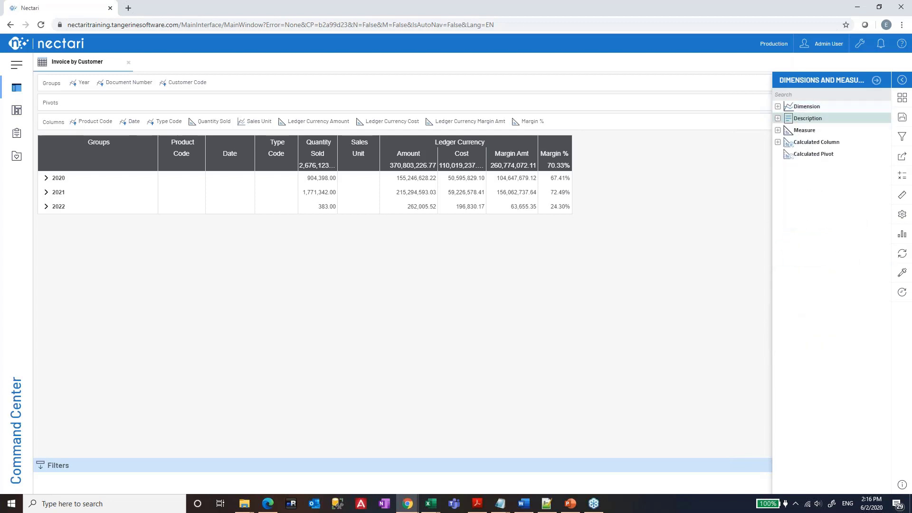
click(777, 131)
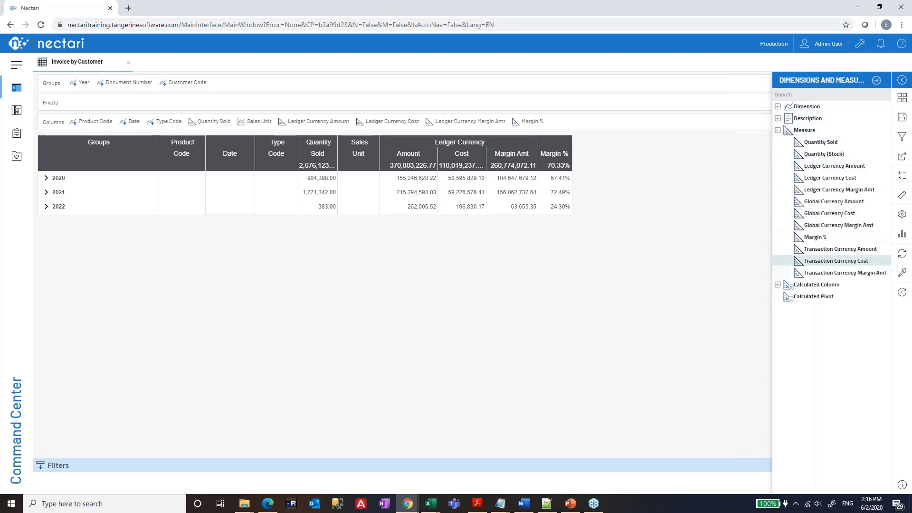
click(778, 118)
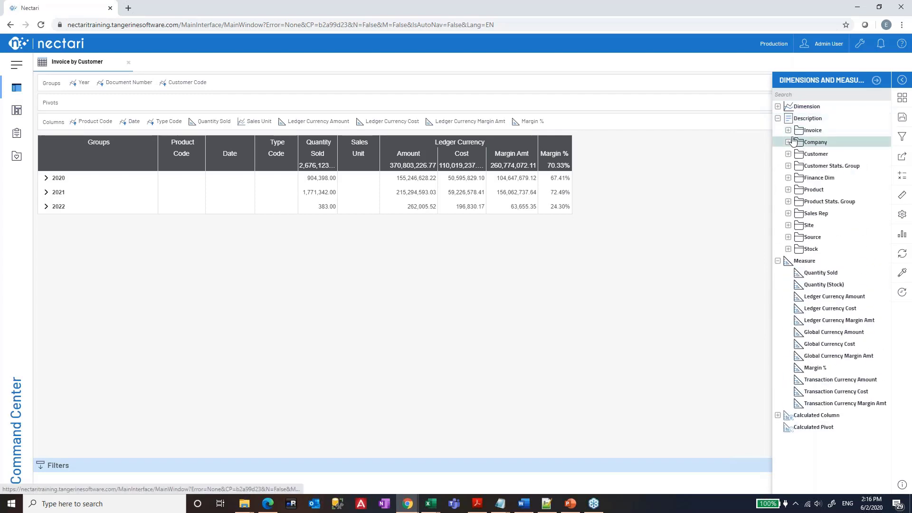
click(788, 130)
click(788, 131)
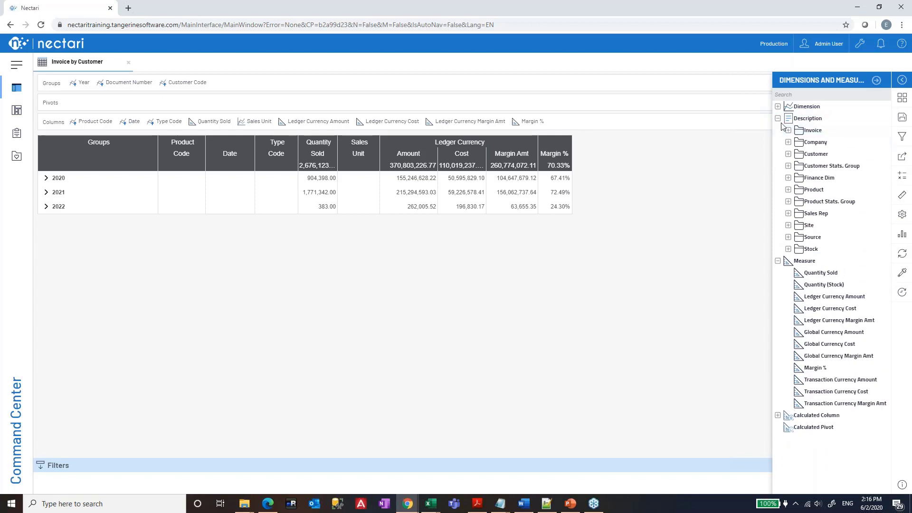
click(778, 118)
click(778, 285)
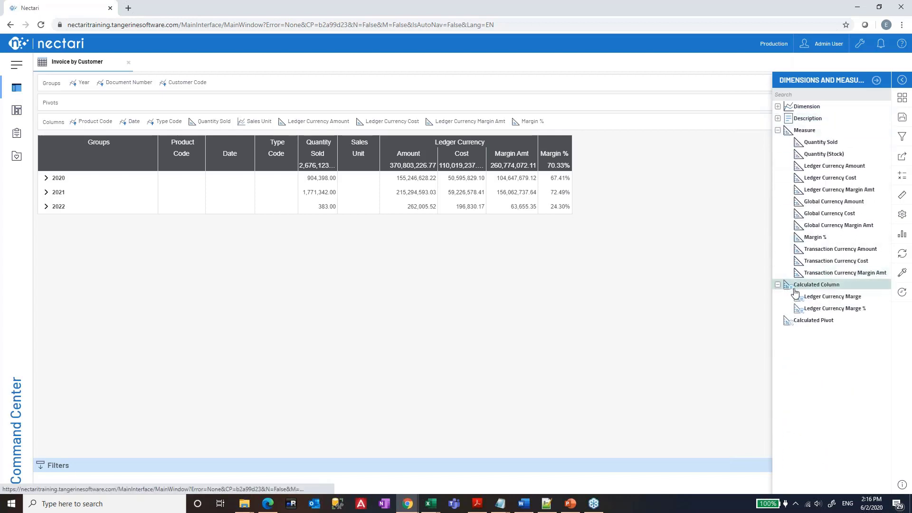
click(779, 108)
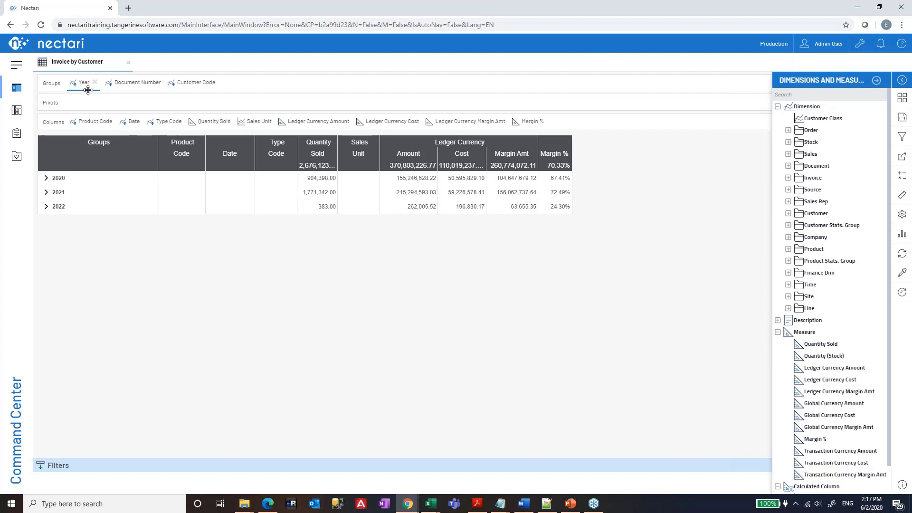
Step: Expand the 2020 group and two of its documents down to customer level to examine the grouping and measure values
click(328, 180)
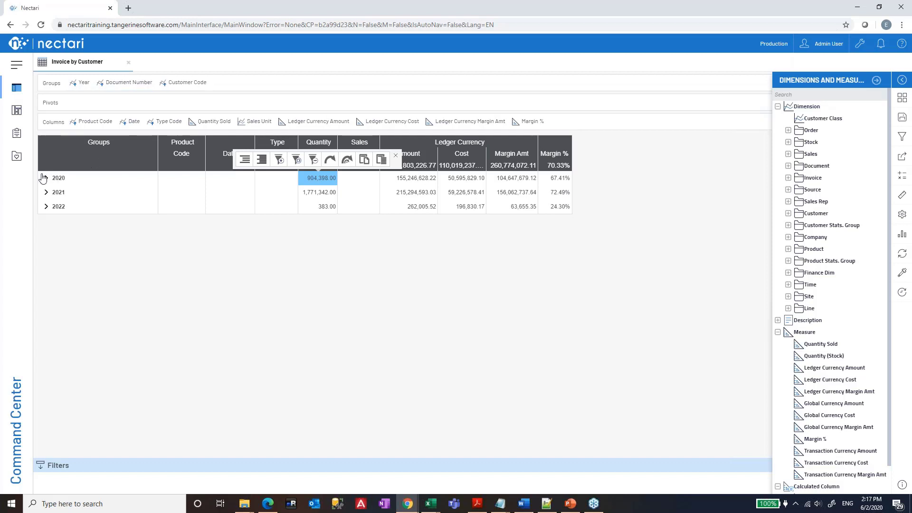
click(43, 178)
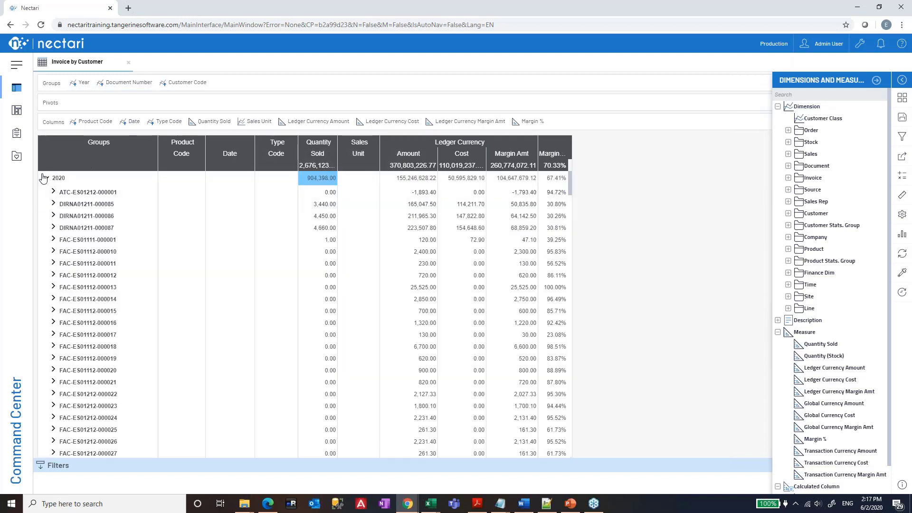
click(107, 203)
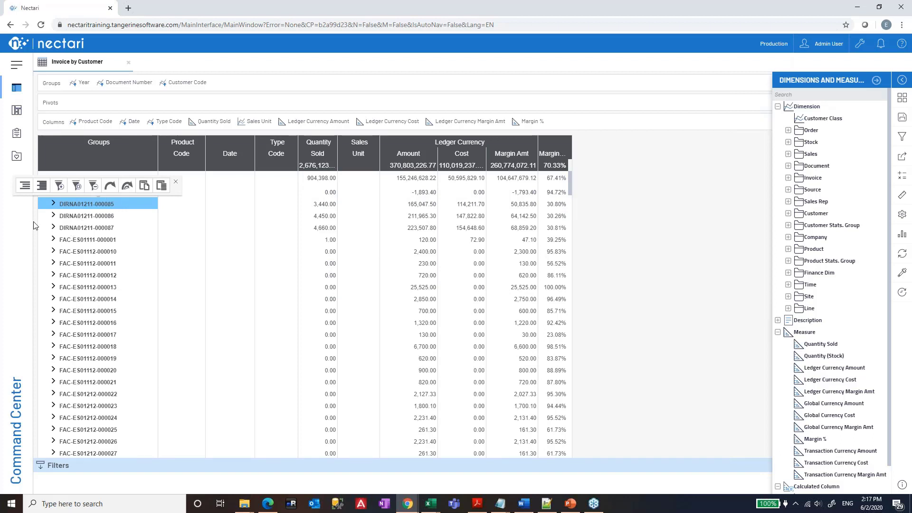
click(52, 229)
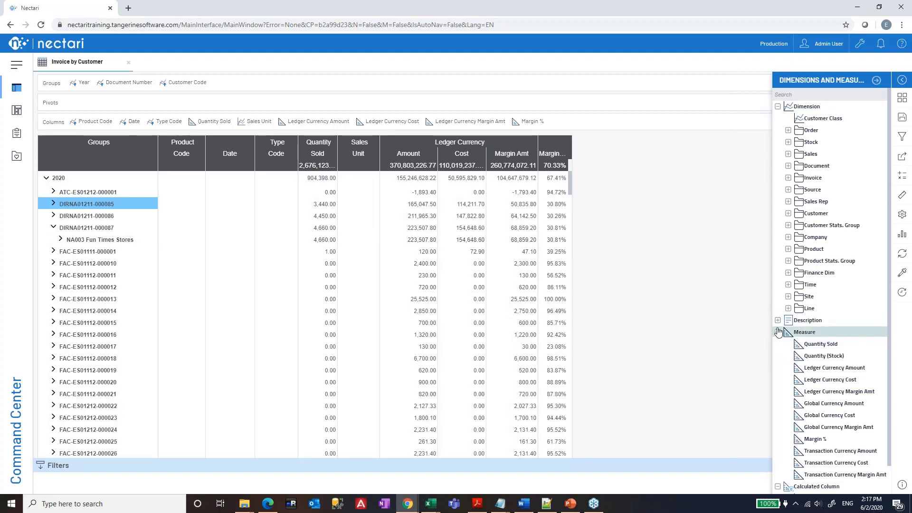
click(778, 107)
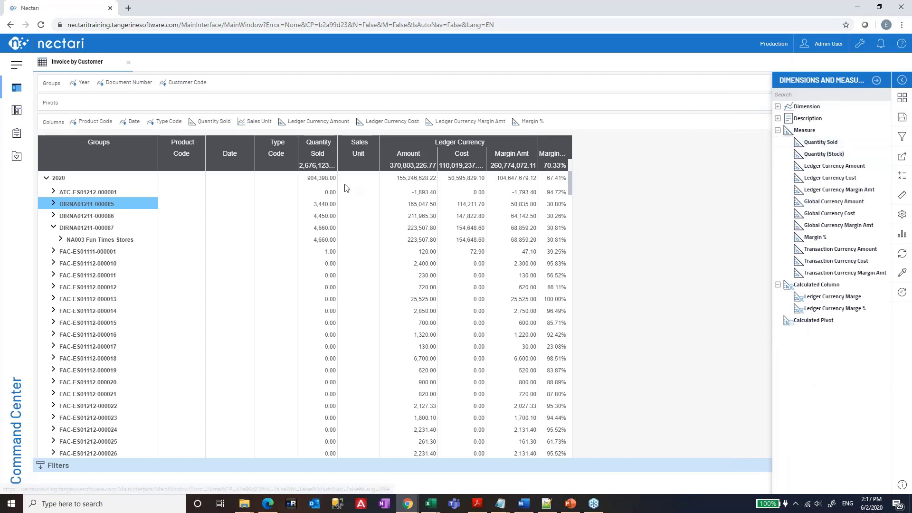
click(406, 193)
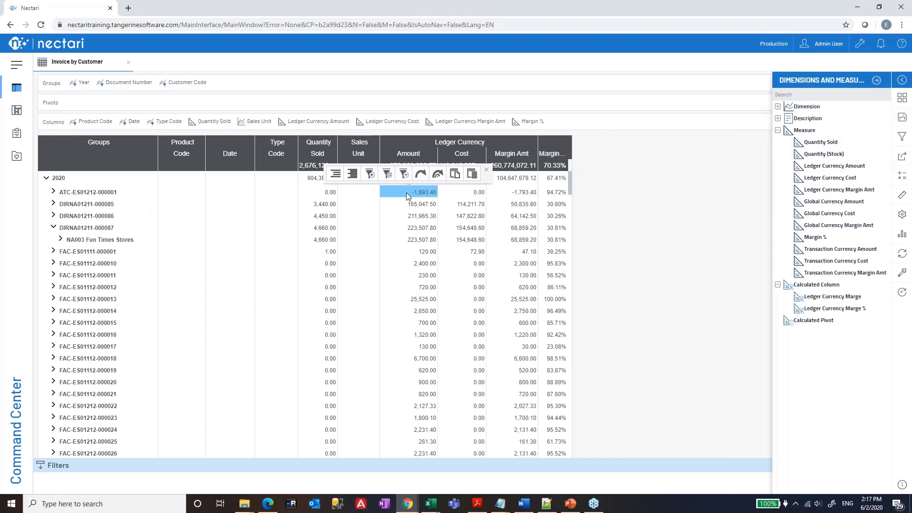
click(109, 197)
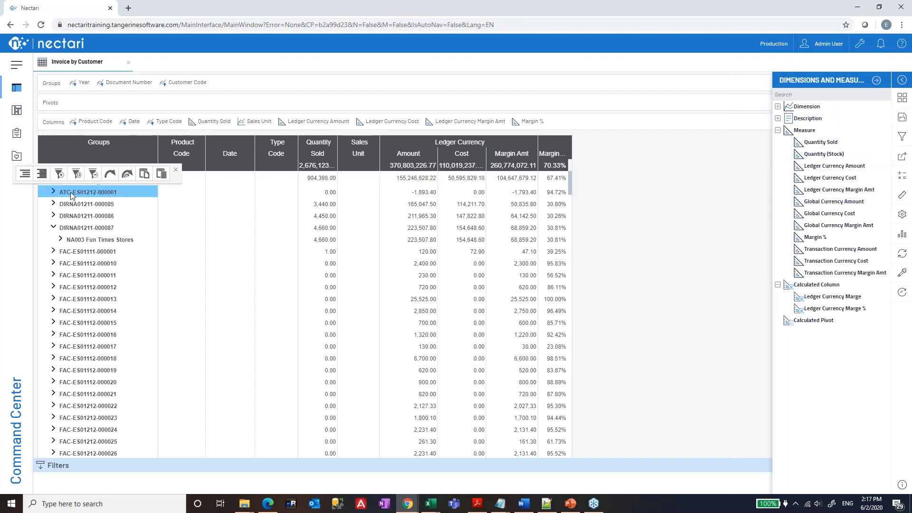
click(55, 192)
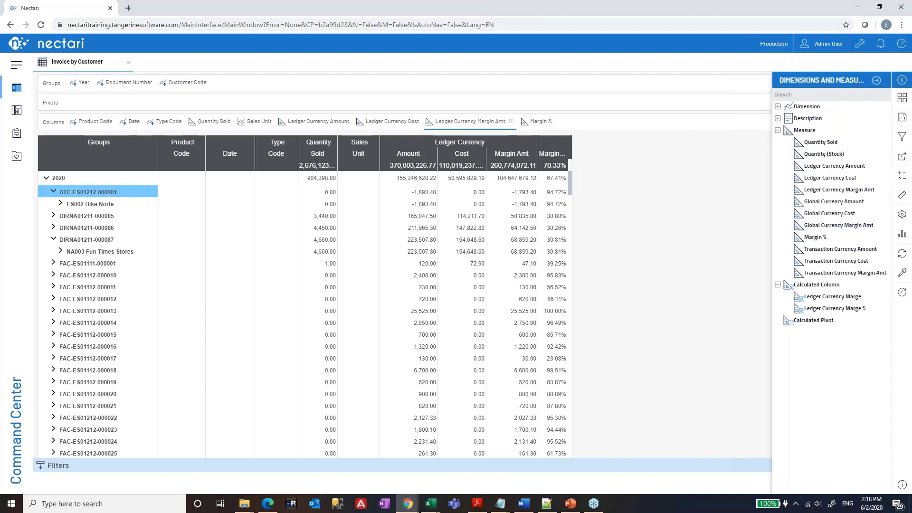
Step: Add the Company Name description from the Company folder as a column before Product Code
click(777, 119)
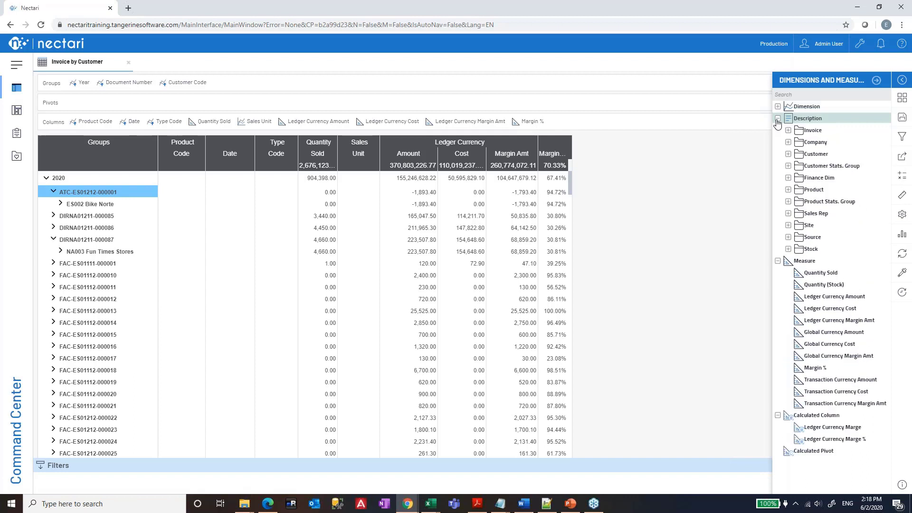
click(788, 143)
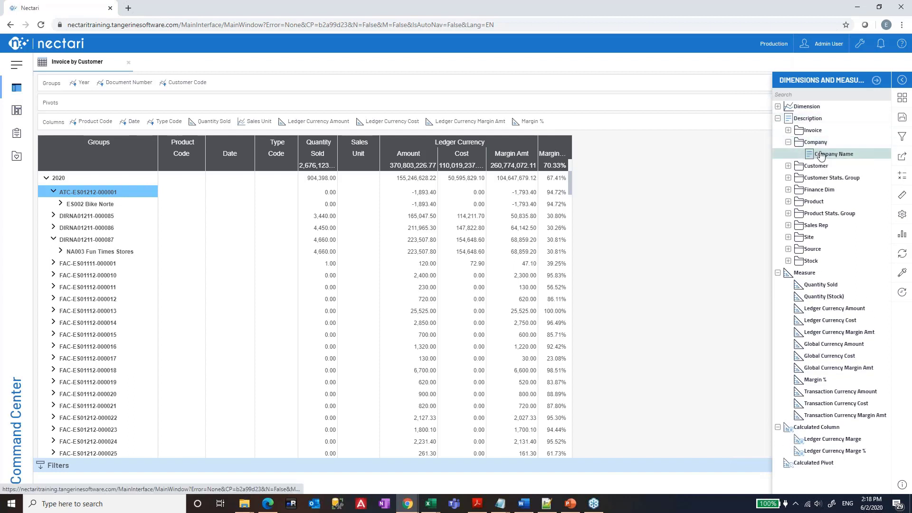
drag(822, 156, 83, 125)
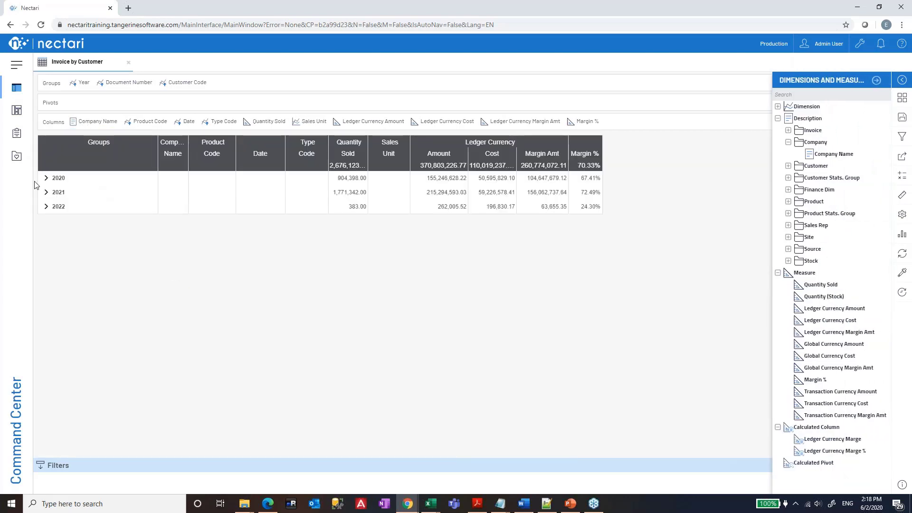
Step: Expand the first 2020 document down to its detail lines, widen the Company Name column to fit the names, and collapse 2020
click(46, 178)
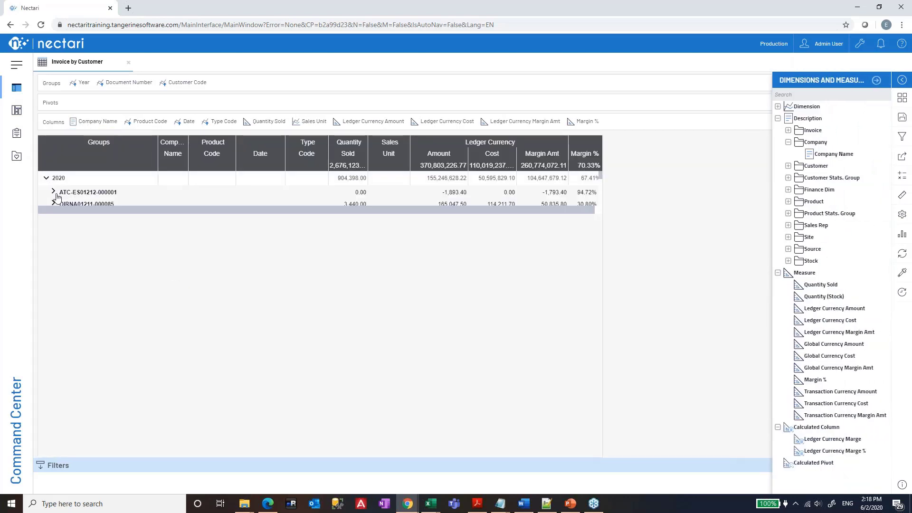
click(54, 192)
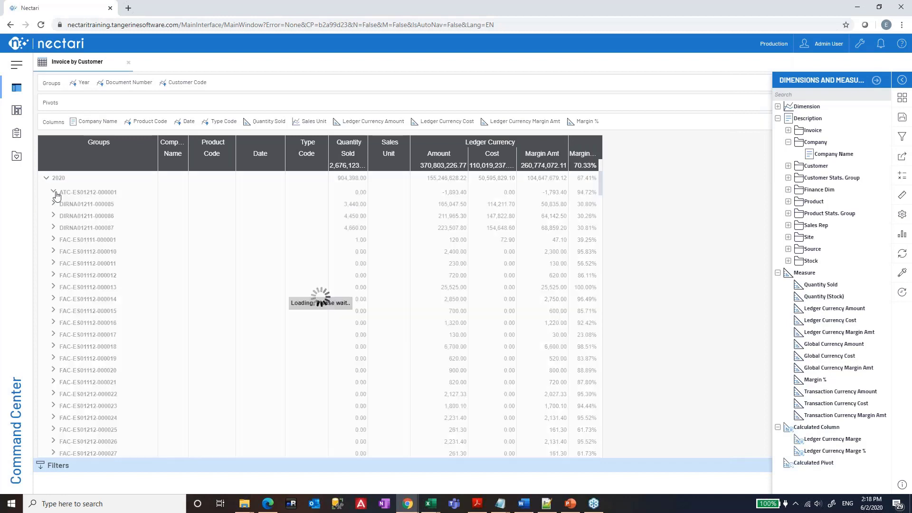
click(62, 204)
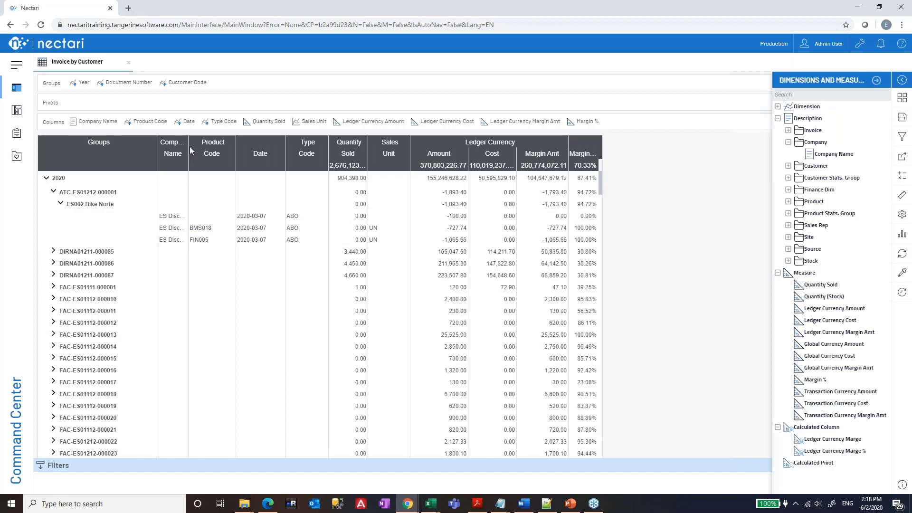
drag(192, 149, 314, 153)
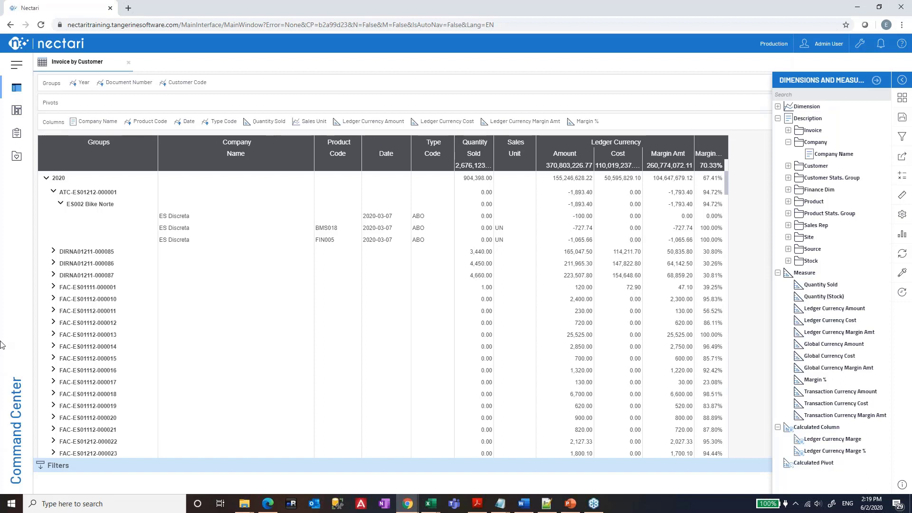
click(46, 177)
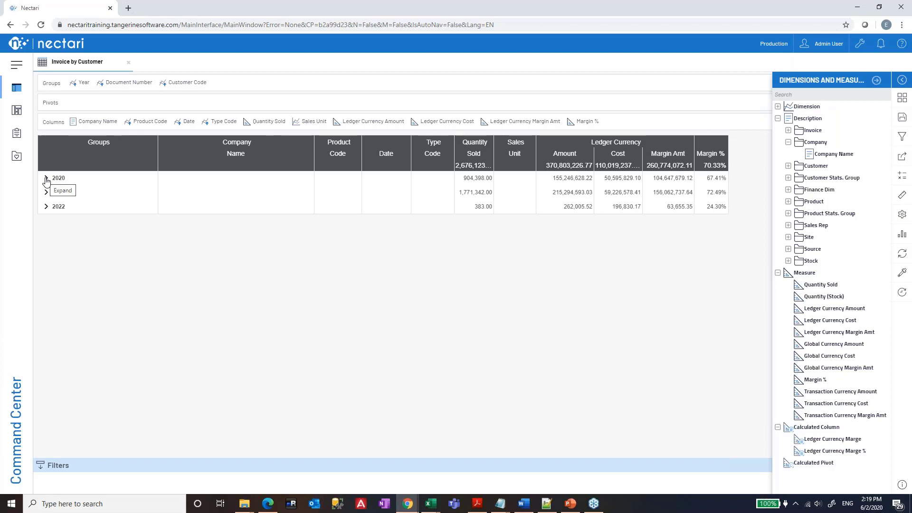
Step: Show the data models tree and start a new data model with the description Sales Data
click(17, 88)
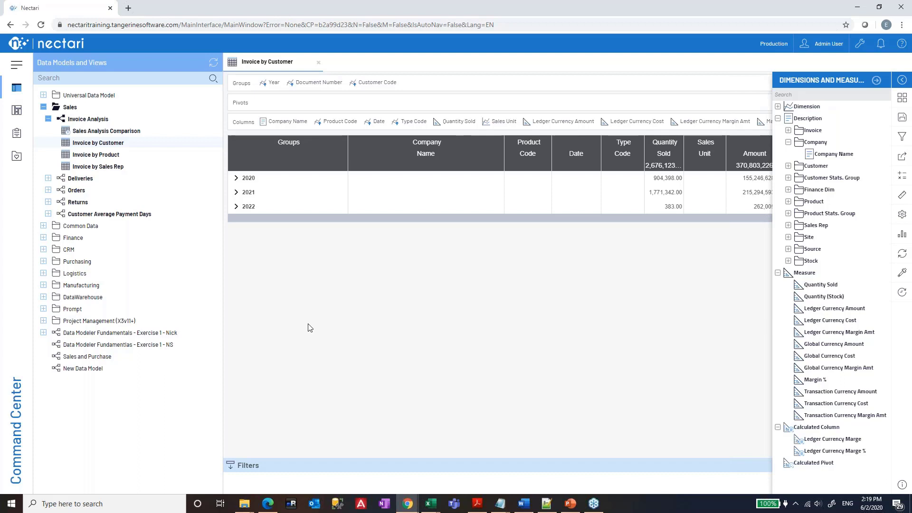
right_click(95, 391)
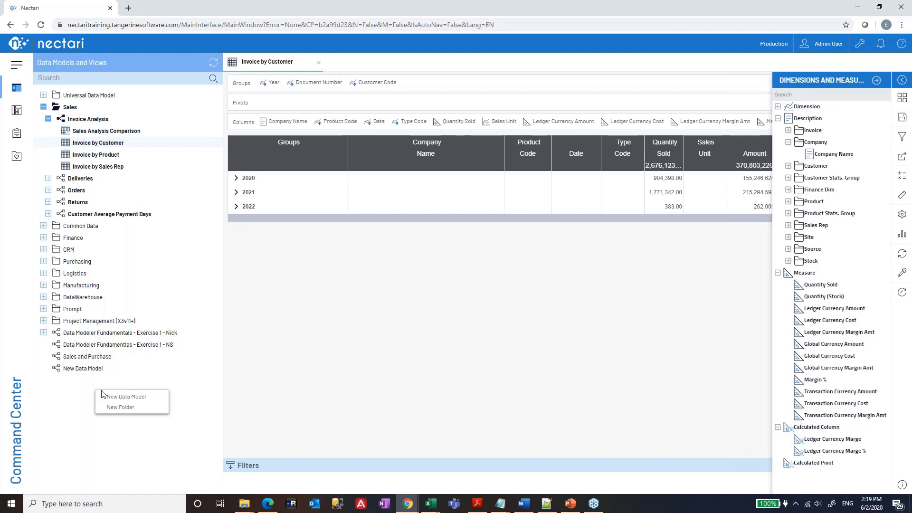
click(105, 396)
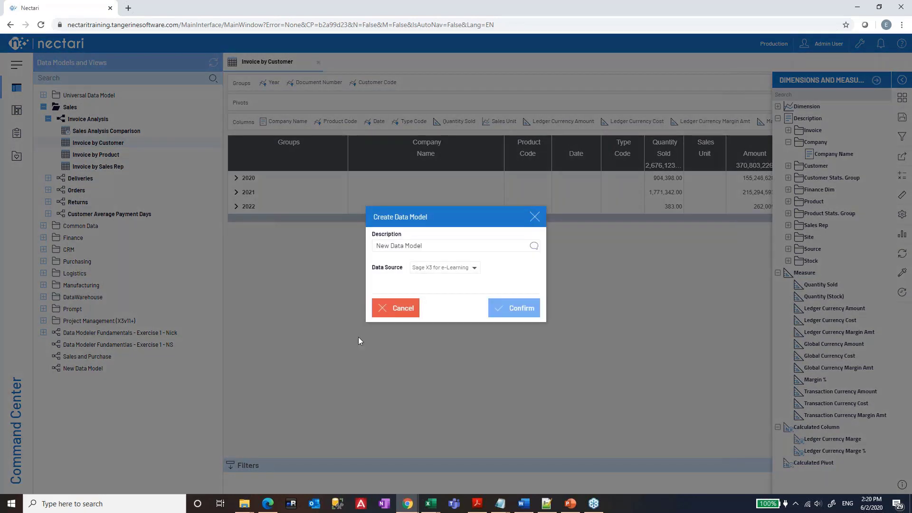
triple_click(432, 244)
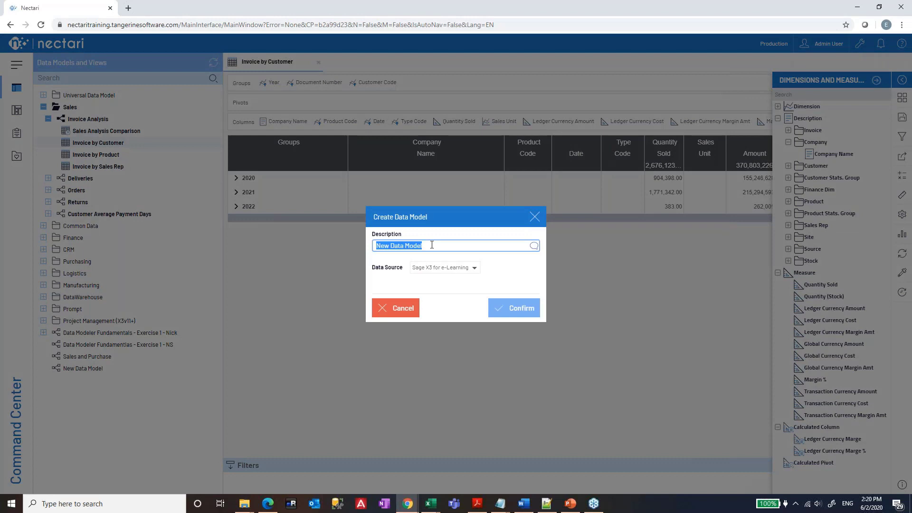
text(Sales Inc)
key(BackSpace)
key(BackSpace)
key(BackSpace)
text(Data)
Step: Examine the French, Spanish, German and Chinese translation fields of the data model description, and close them without entering translations
click(534, 247)
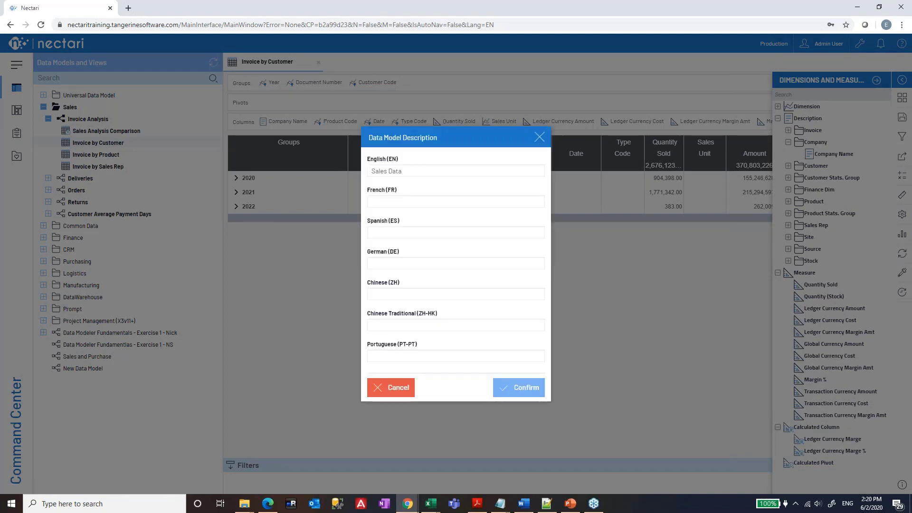
double_click(412, 172)
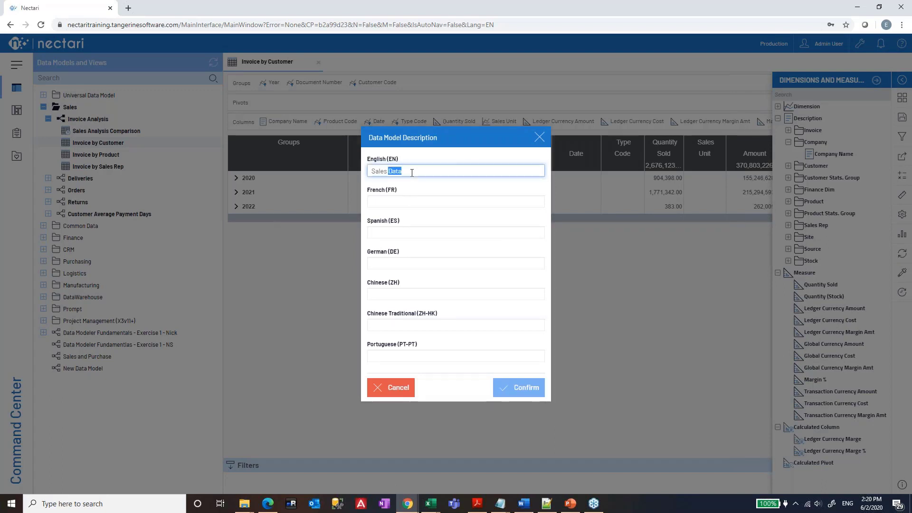
click(411, 172)
key(ctrl+a)
key(ctrl+c)
click(423, 200)
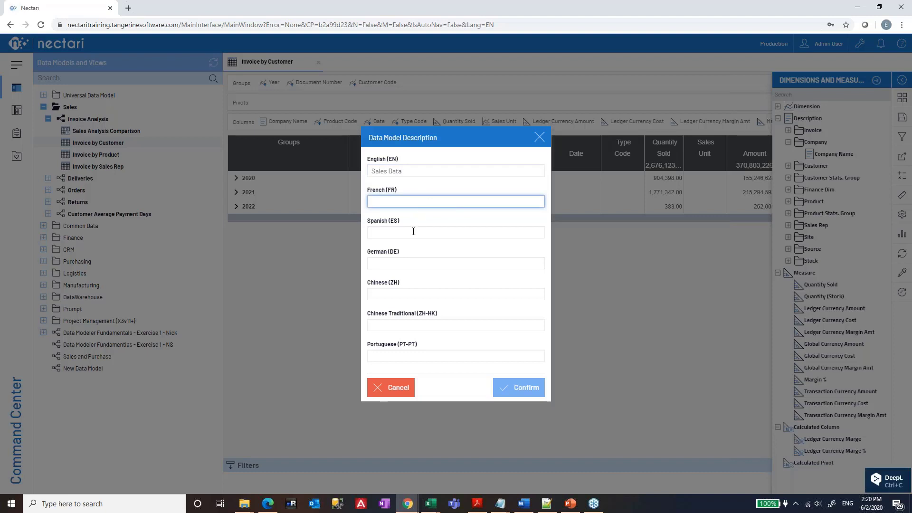
click(415, 233)
click(418, 263)
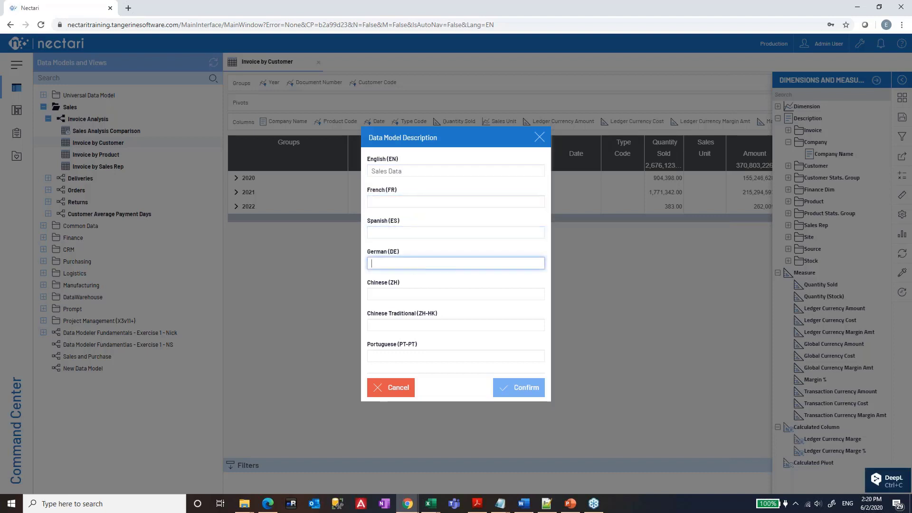
click(419, 295)
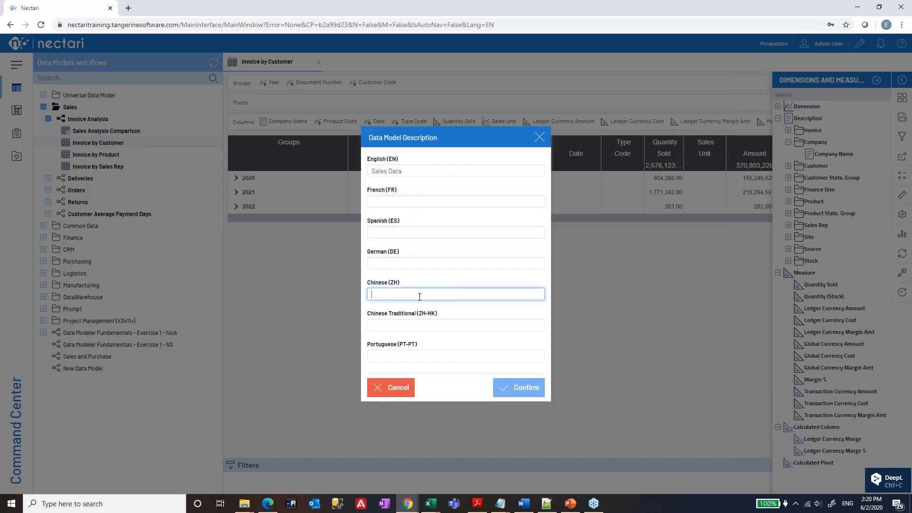
click(538, 140)
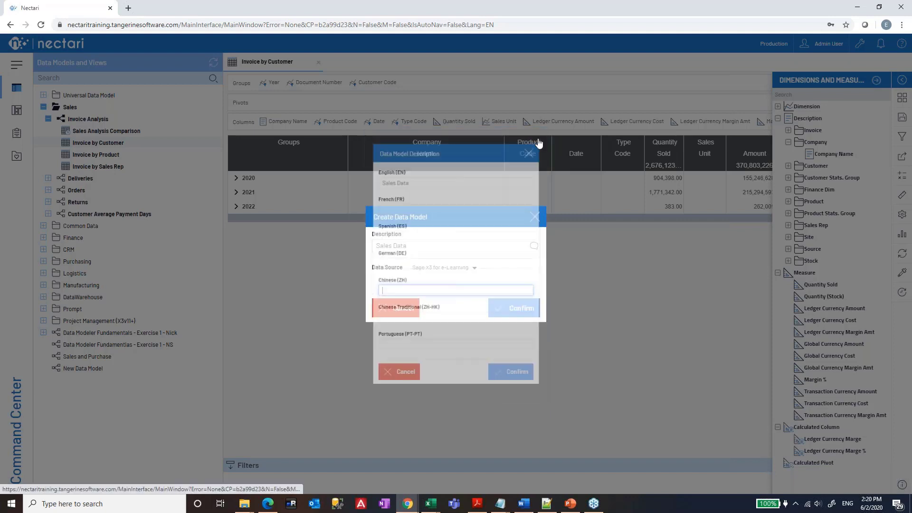
Step: Create the Sales Data model on the Sage X3 for e-Learning source and add the SINVOICED base table as its fact table
click(505, 314)
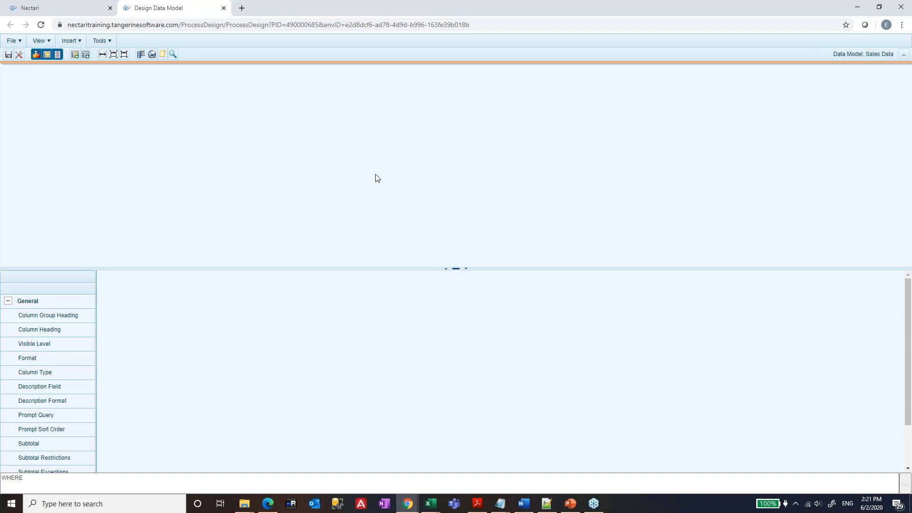
right_click(375, 176)
click(387, 184)
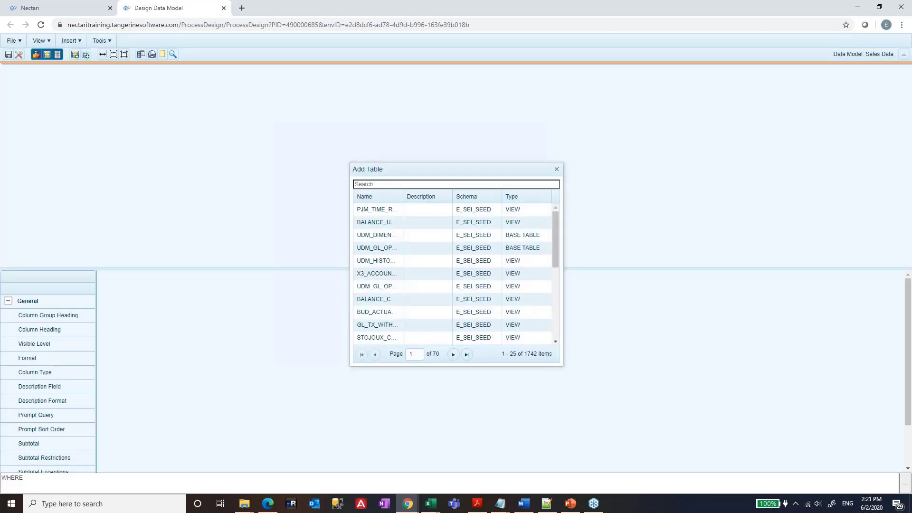
drag(564, 365, 719, 409)
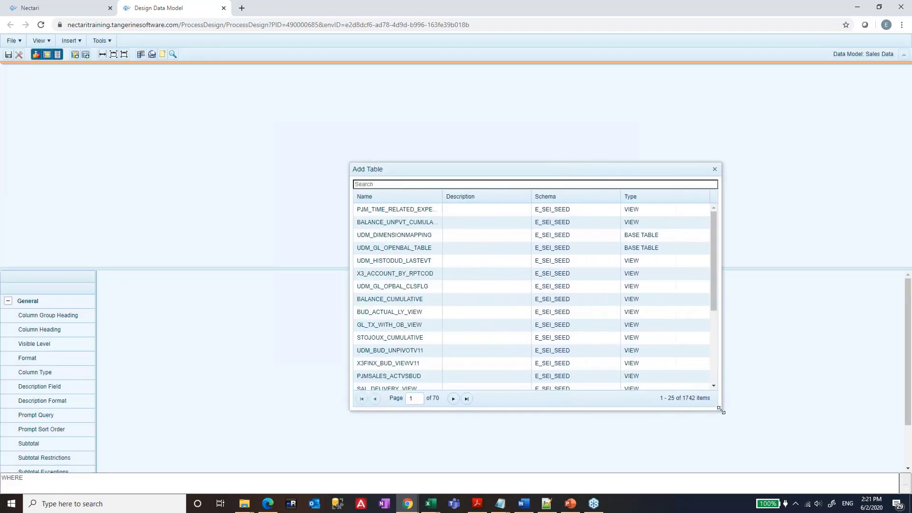
click(419, 185)
text(sinvoiced)
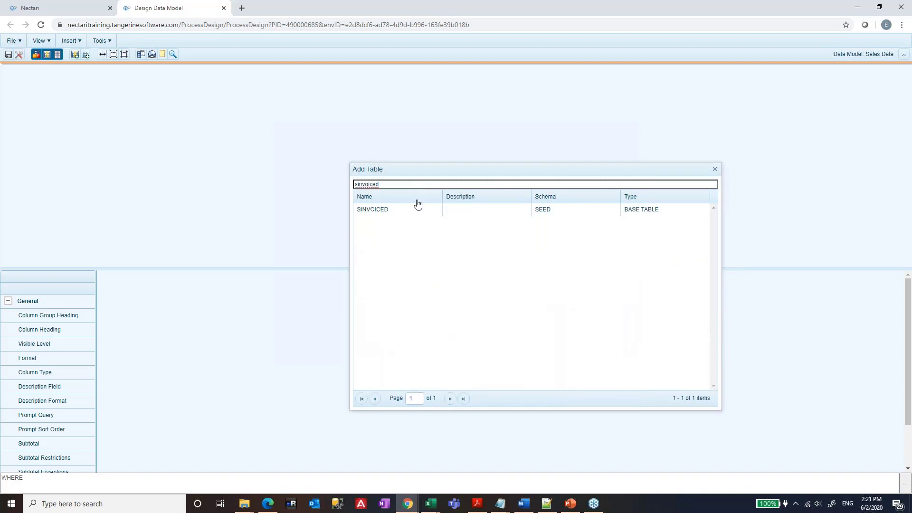
click(401, 212)
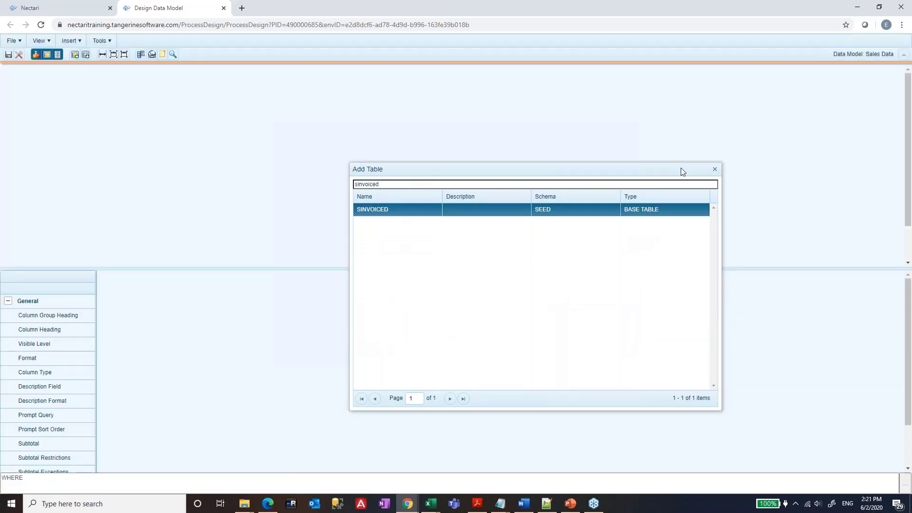
click(714, 169)
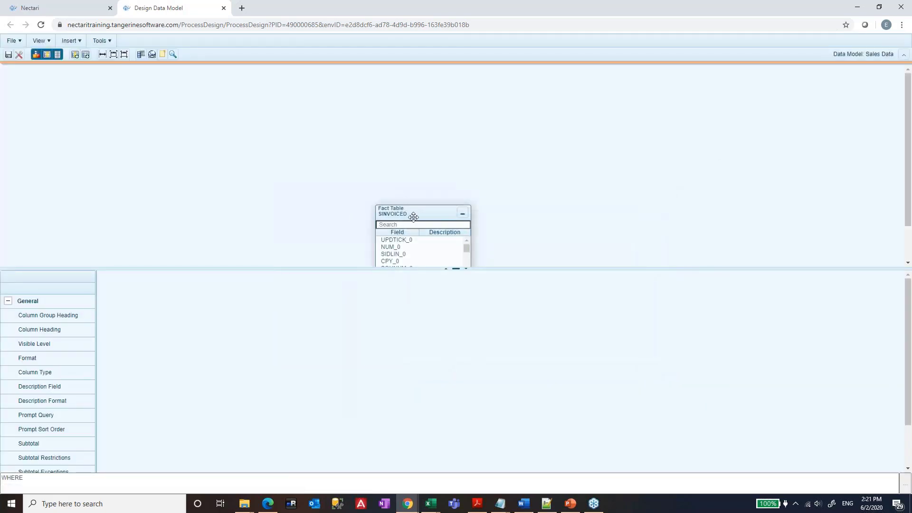
Step: Enlarge the table design area, move the SINVOICED table fully into view, and save the data model
drag(412, 209, 316, 121)
drag(455, 268, 453, 334)
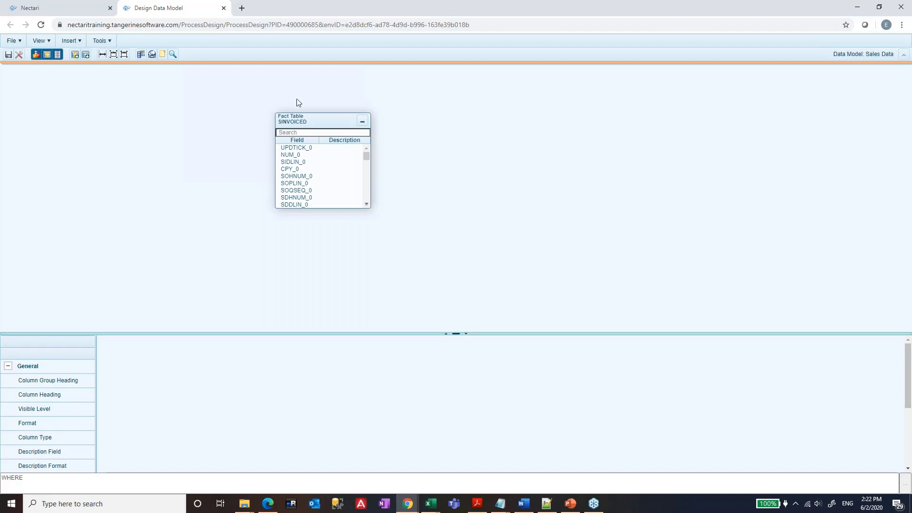
drag(294, 117, 289, 150)
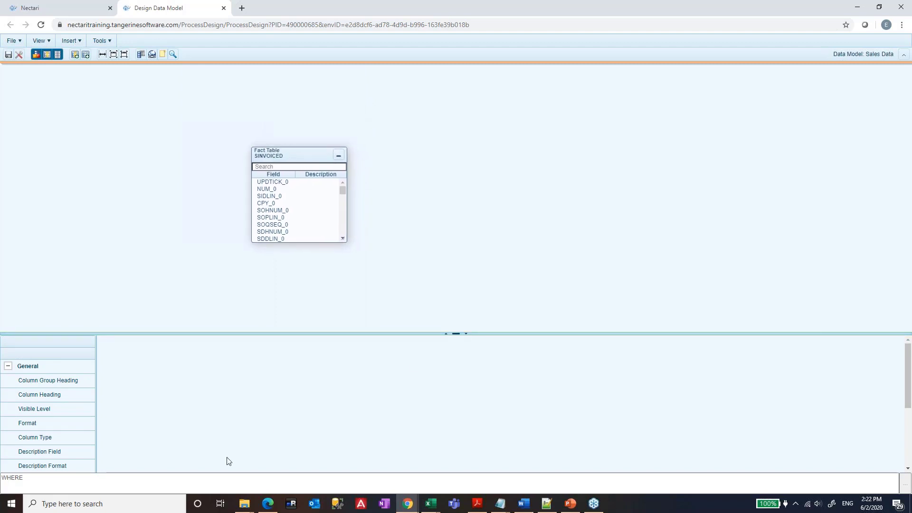
drag(334, 334, 336, 292)
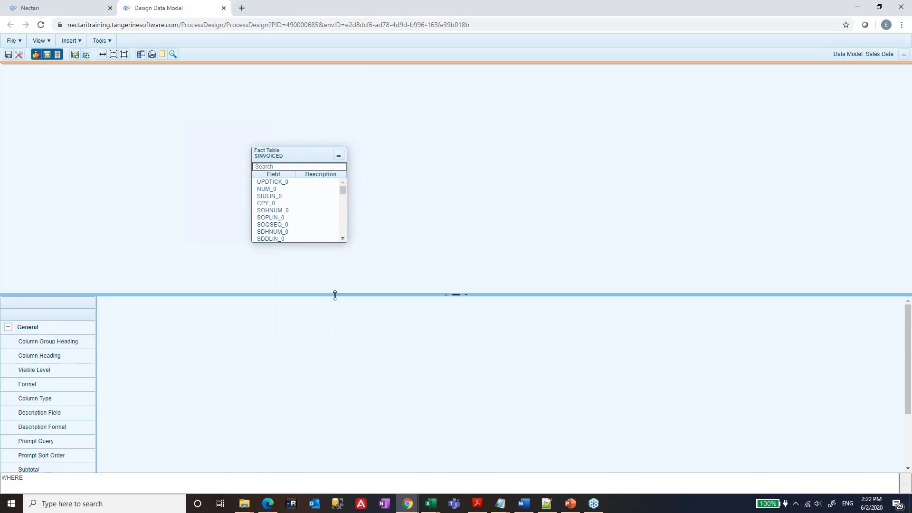
click(311, 150)
drag(310, 150, 320, 120)
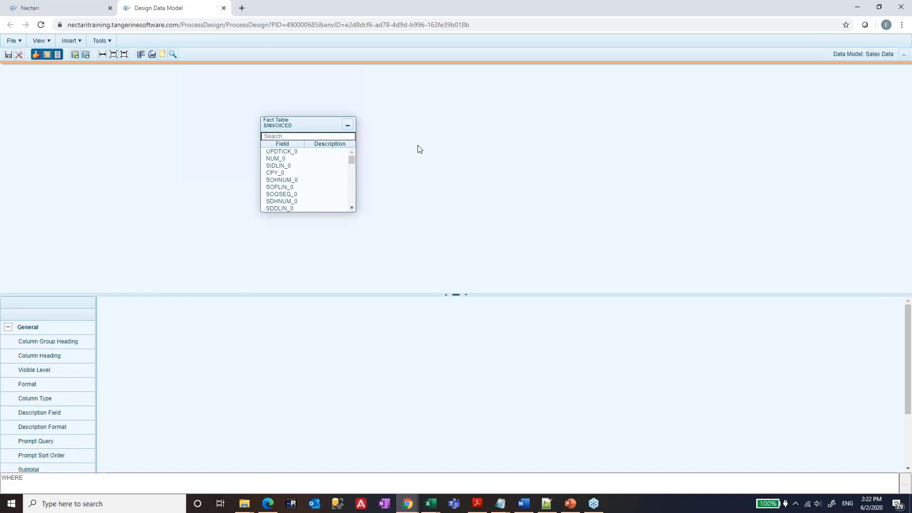
click(8, 54)
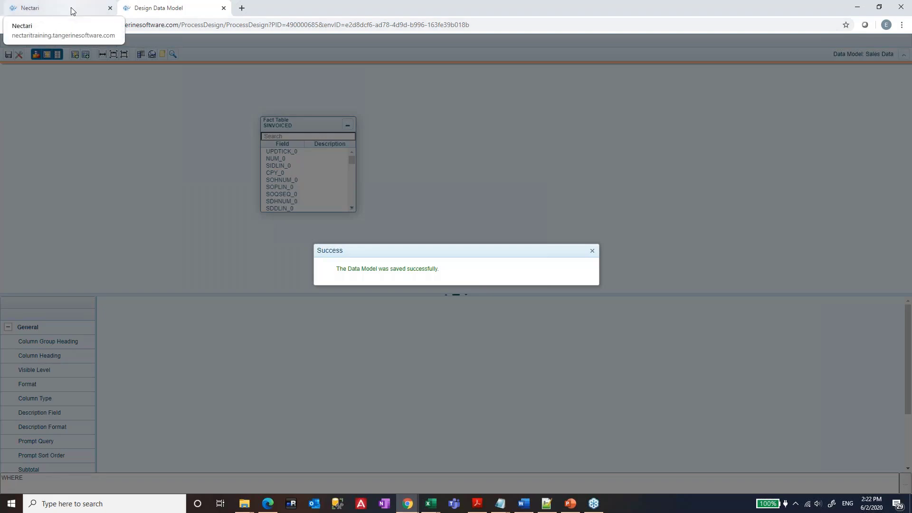
Step: Return to the data models tree, collapse the Sales folder, and try to create a worksheet view for the Sales Data model
click(71, 9)
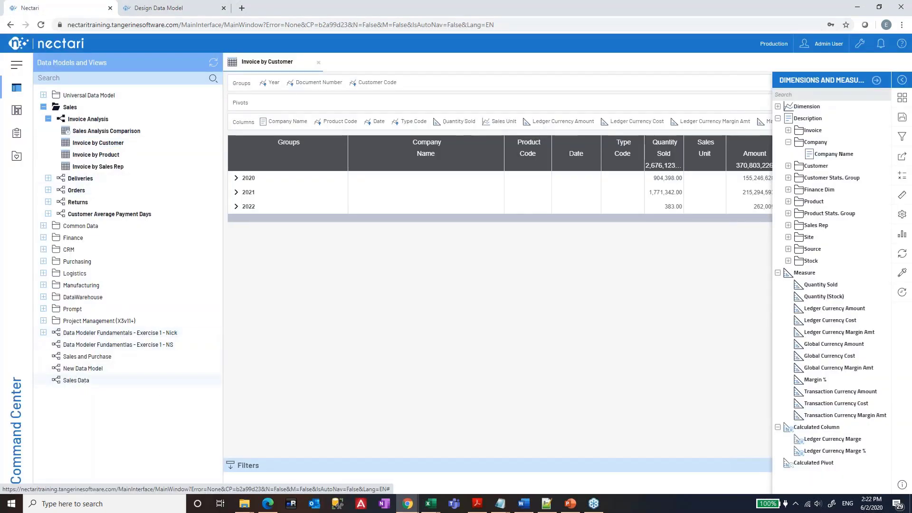
click(43, 107)
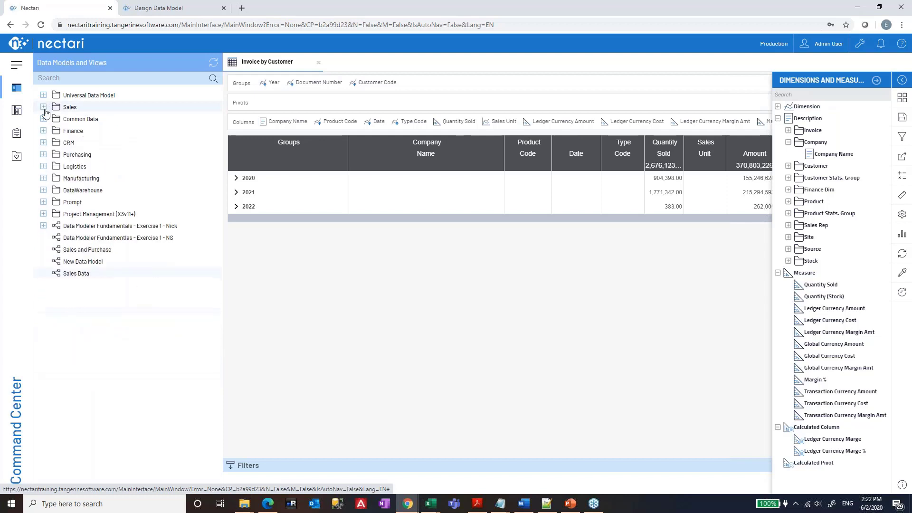
right_click(78, 276)
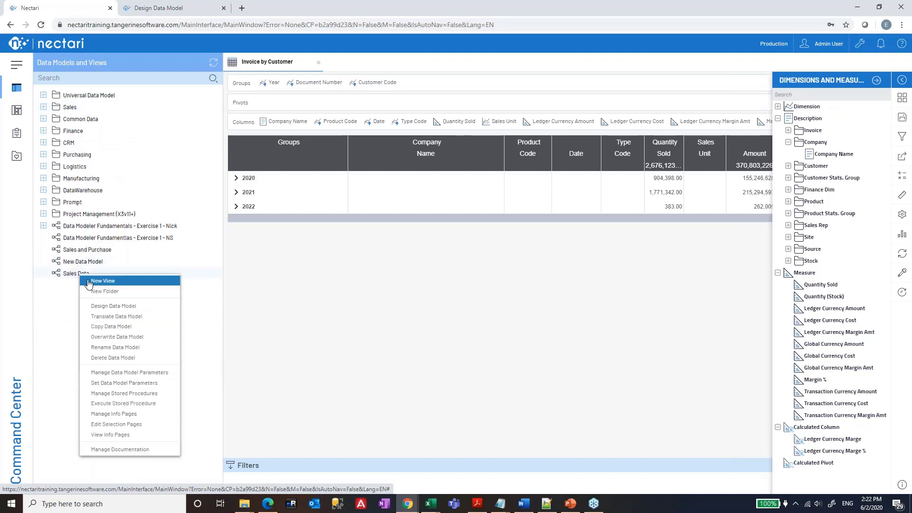
click(95, 282)
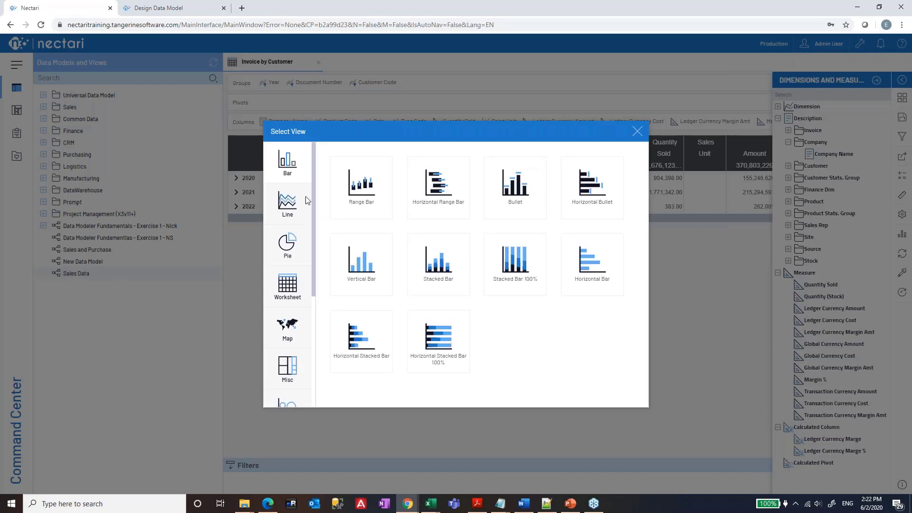
click(286, 285)
click(363, 209)
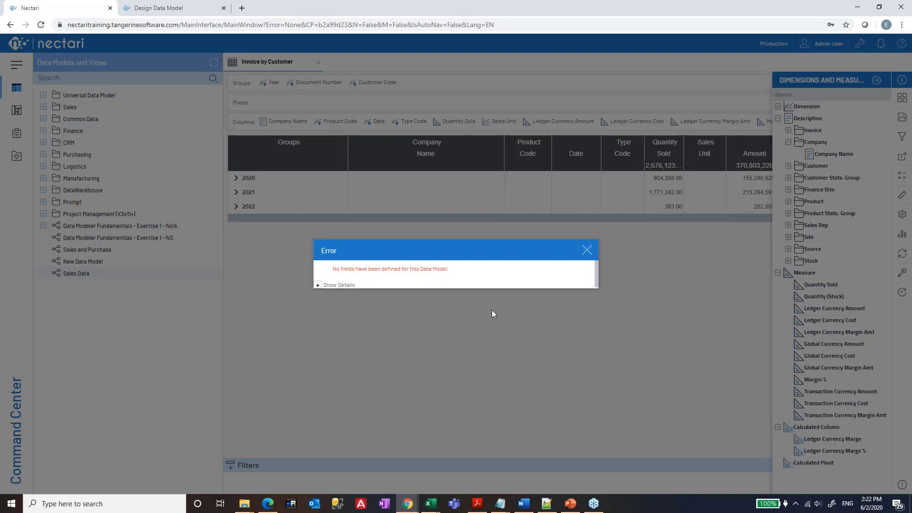
Step: Return to the Sales Data model design, dismiss the save message, and enlarge the SINVOICED table to show more fields
click(174, 8)
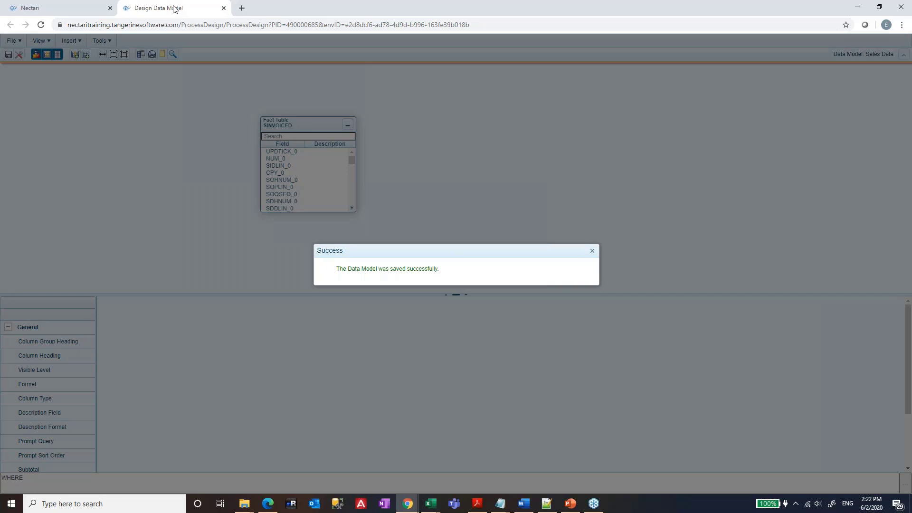
click(592, 250)
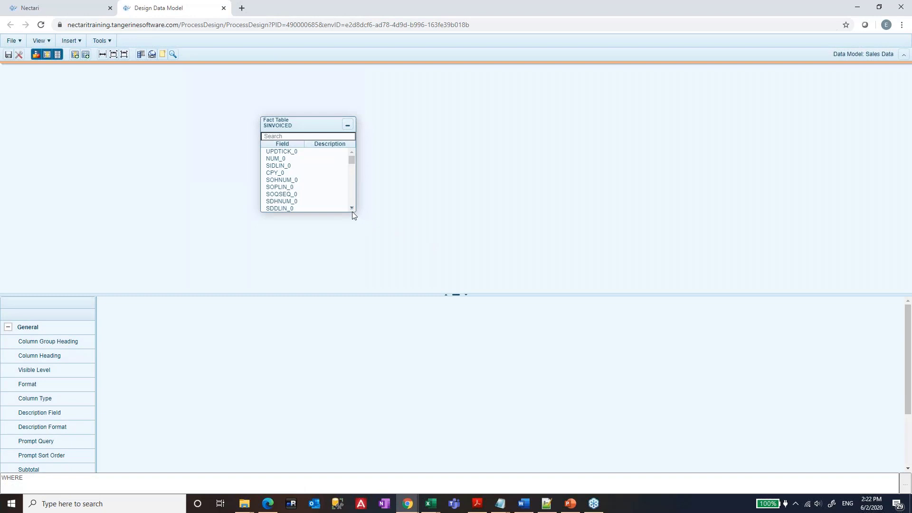
drag(354, 215, 490, 275)
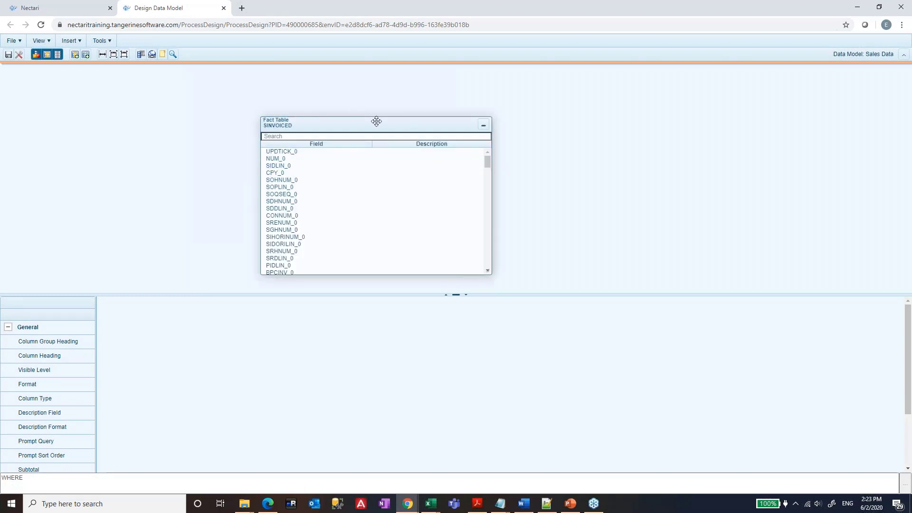
drag(376, 121, 378, 103)
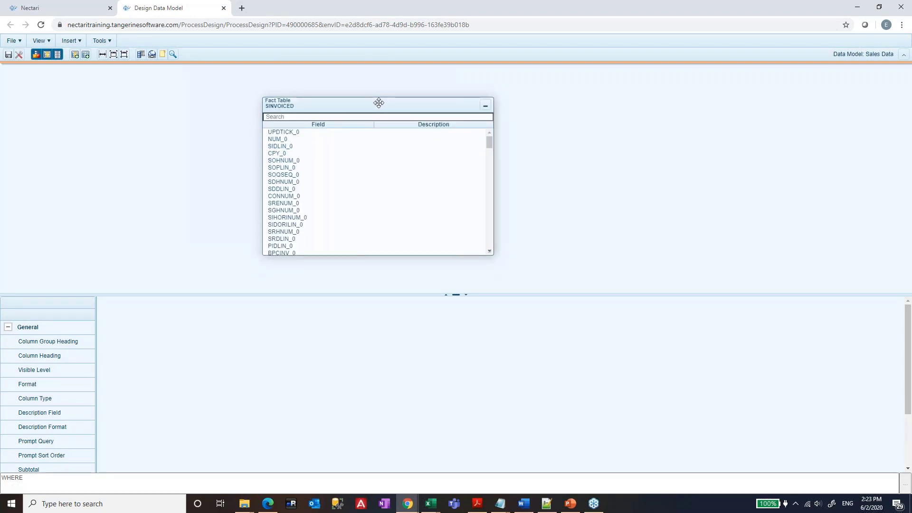
Step: Add the fields NUM_0, CPY_0, SOHNUM_0 and SIDLIN_0 from the SINVOICED table to the data model
click(281, 139)
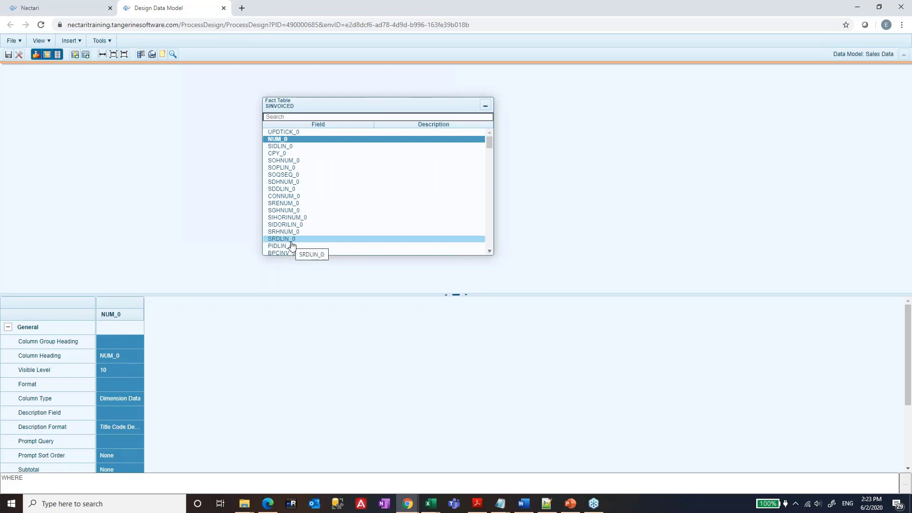
double_click(286, 153)
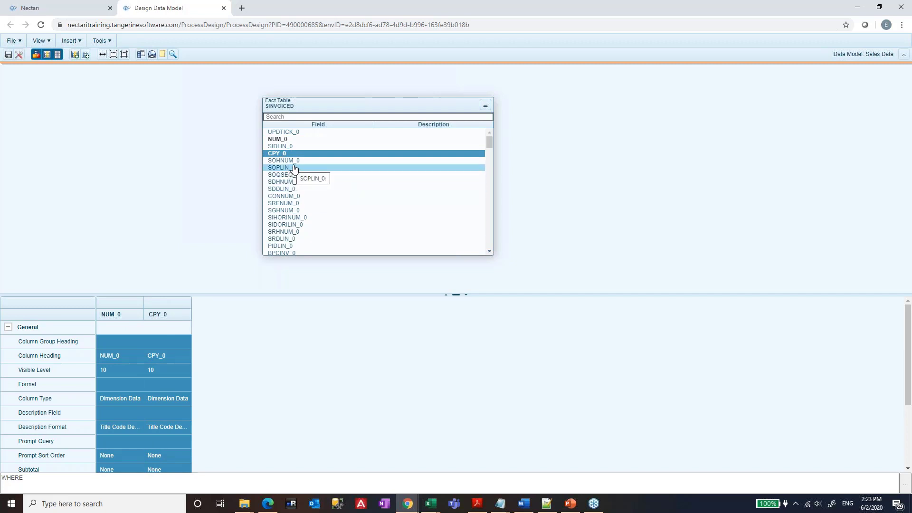
double_click(290, 161)
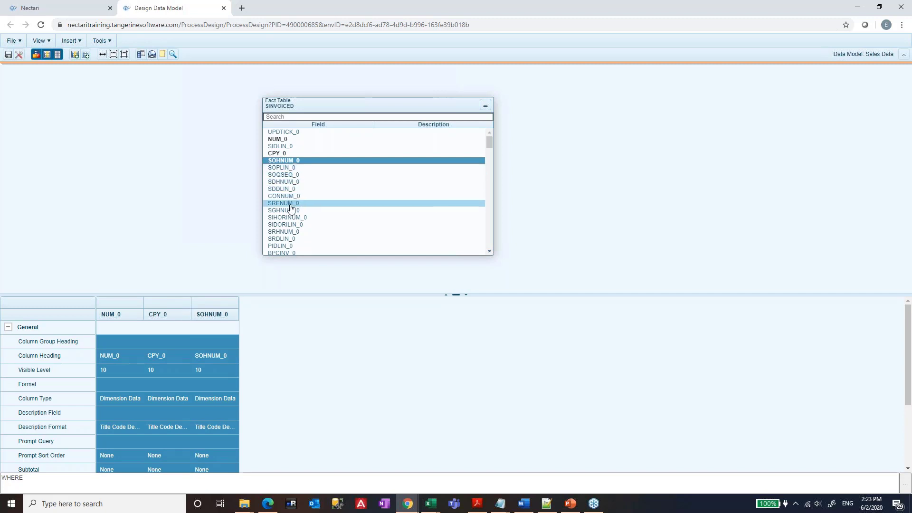
click(288, 116)
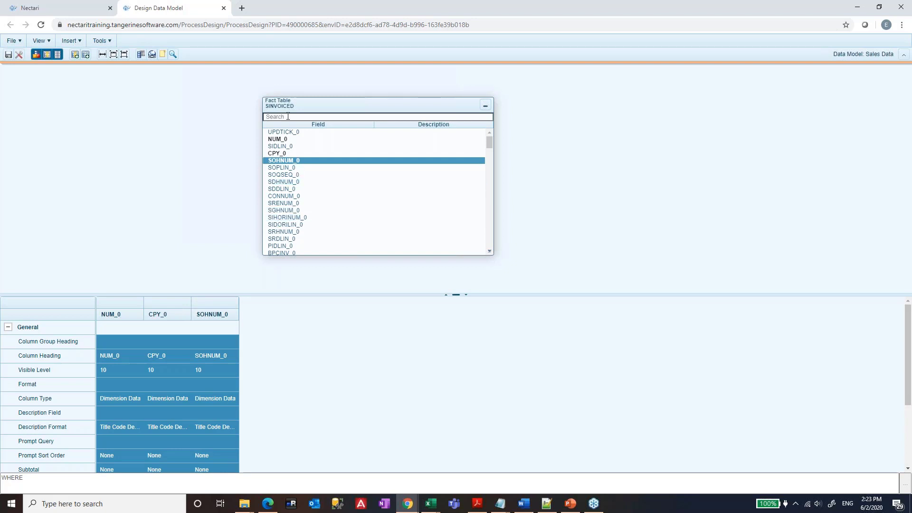
double_click(280, 146)
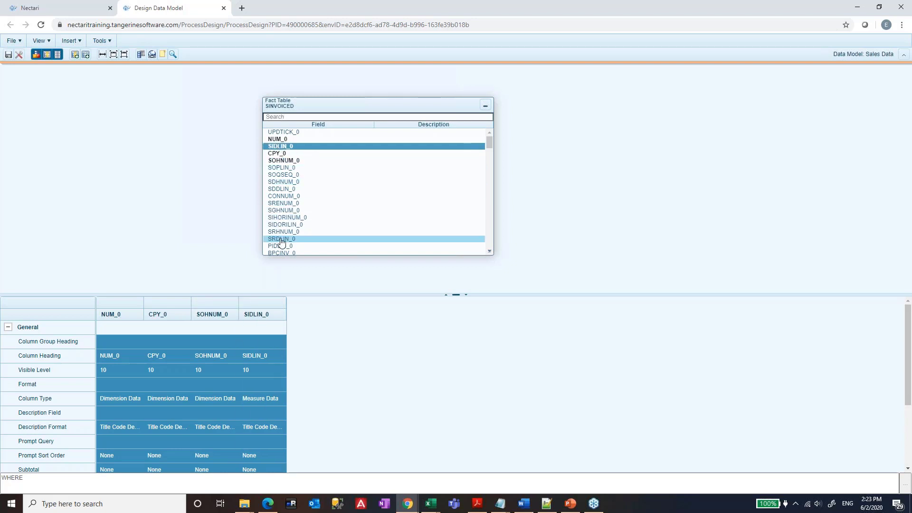
Step: Add the fields REP1_0, ITMREF_0 and BPCINV_0 from the SINVOICED table to the data model
scroll(309, 209, down, 10)
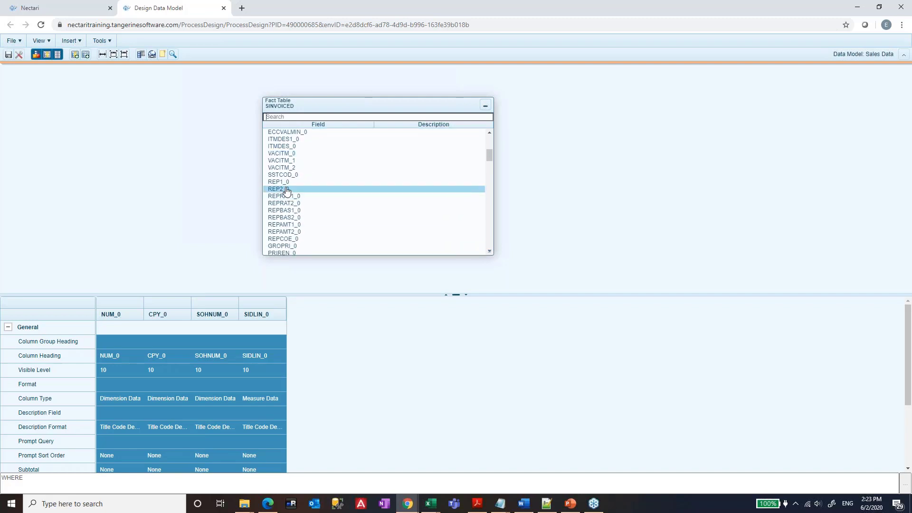
double_click(288, 183)
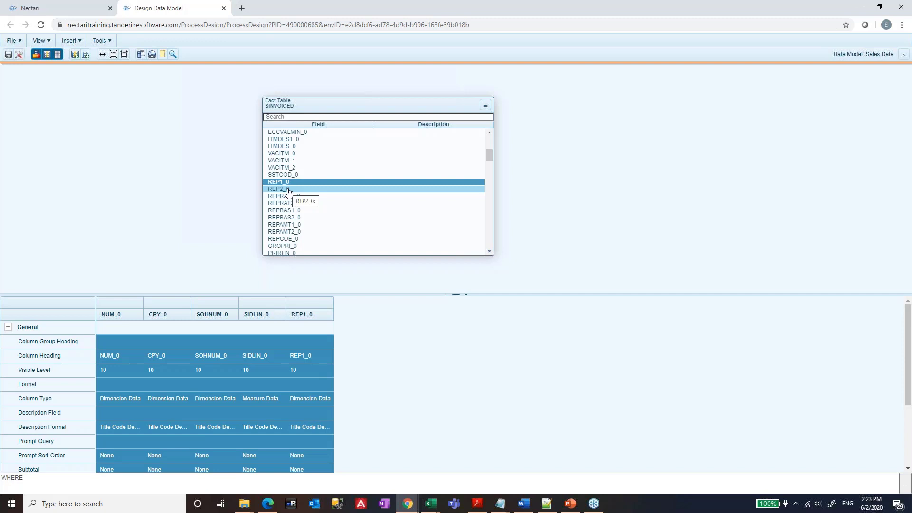
scroll(290, 191, up, 5)
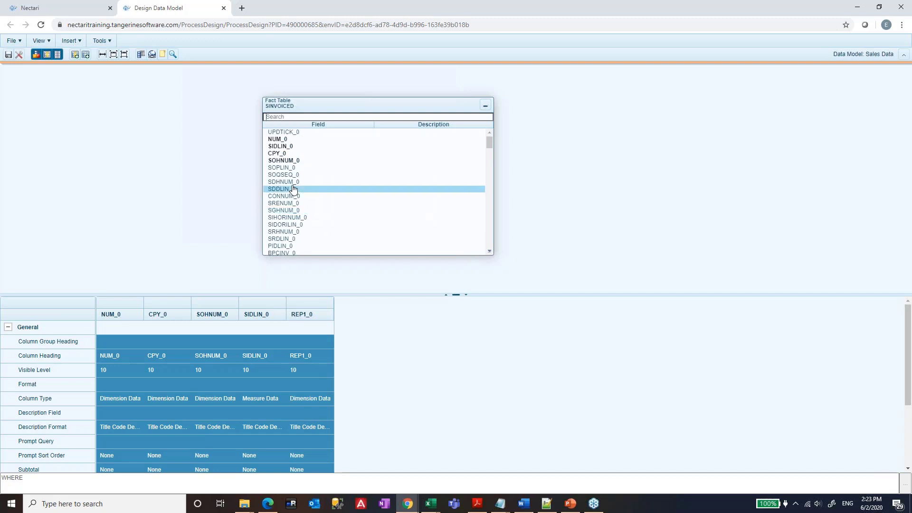
click(297, 153)
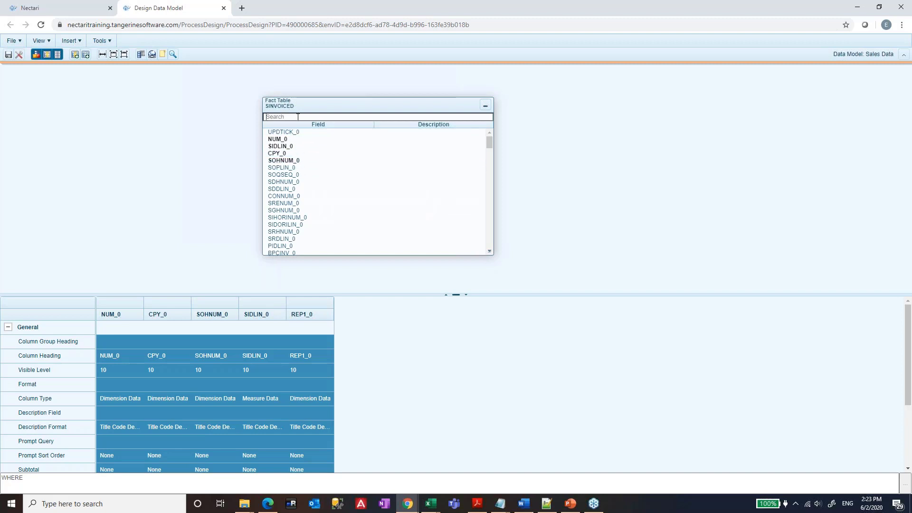
text(itm)
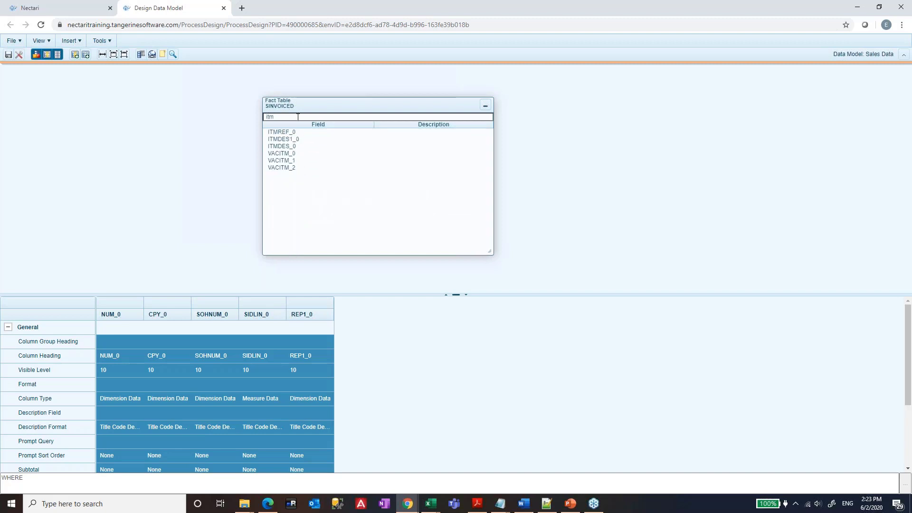
double_click(285, 132)
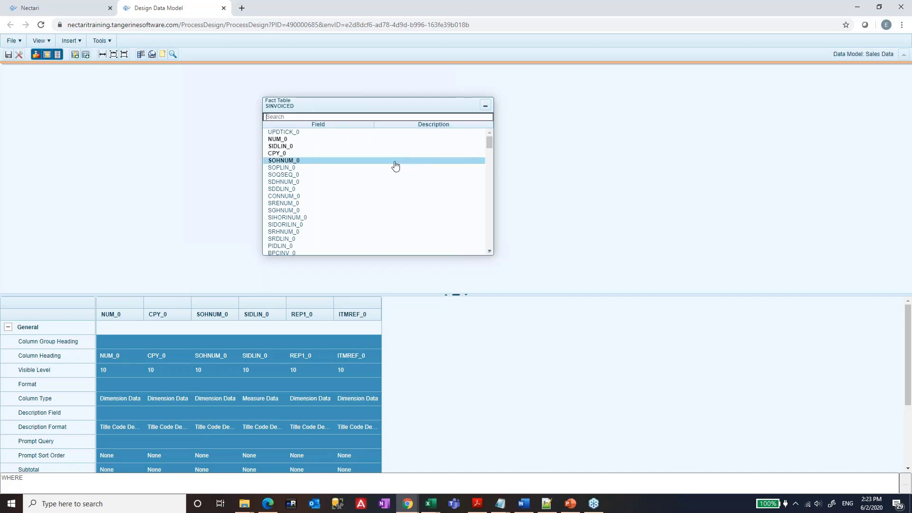
scroll(394, 167, down, 4)
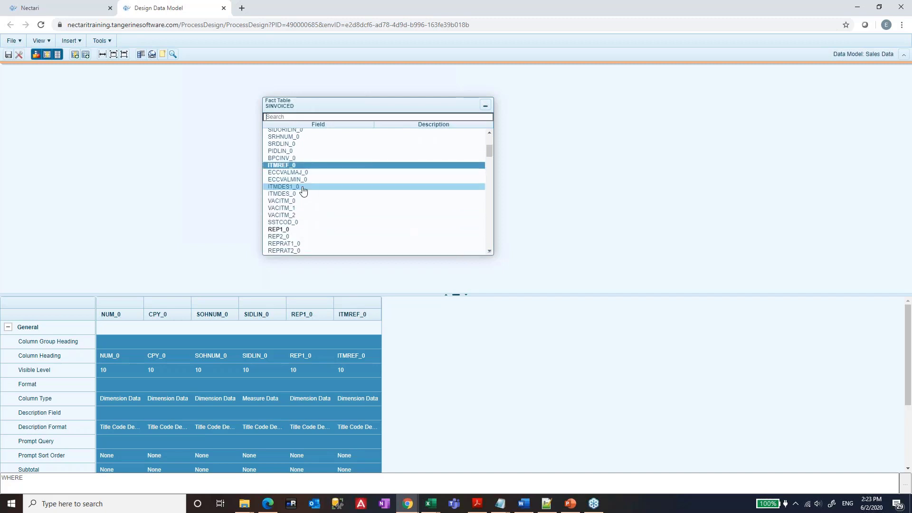
click(279, 160)
double_click(278, 160)
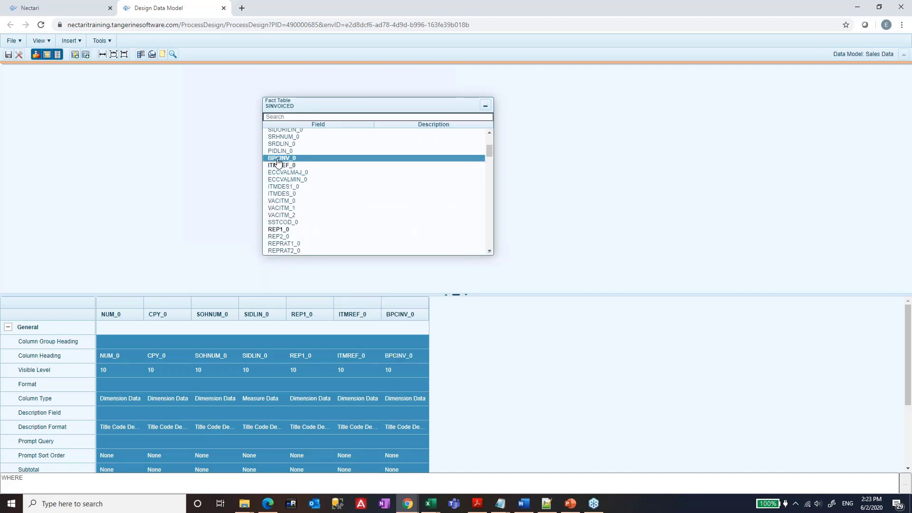
Step: Browse further through the SINVOICED fields, then save the Sales Data model and dismiss the save message
click(290, 201)
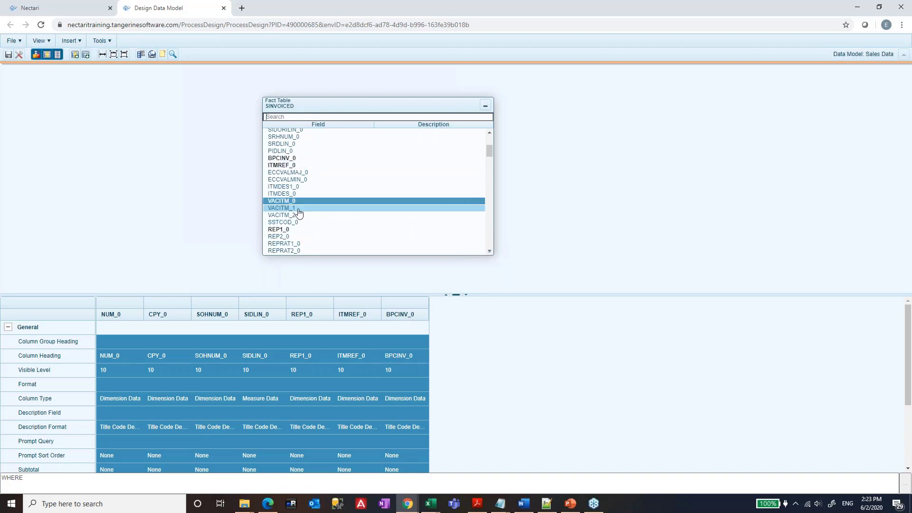
scroll(284, 208, down, 4)
scroll(283, 209, down, 10)
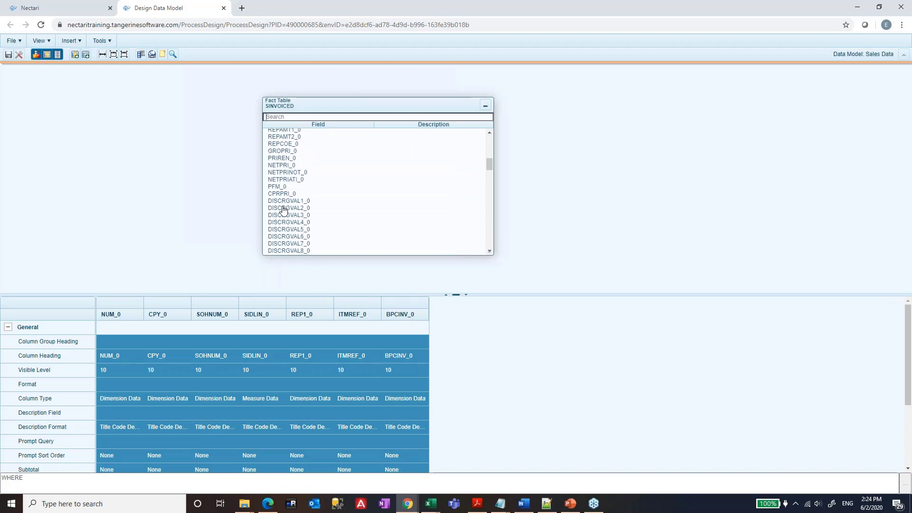
scroll(283, 209, down, 10)
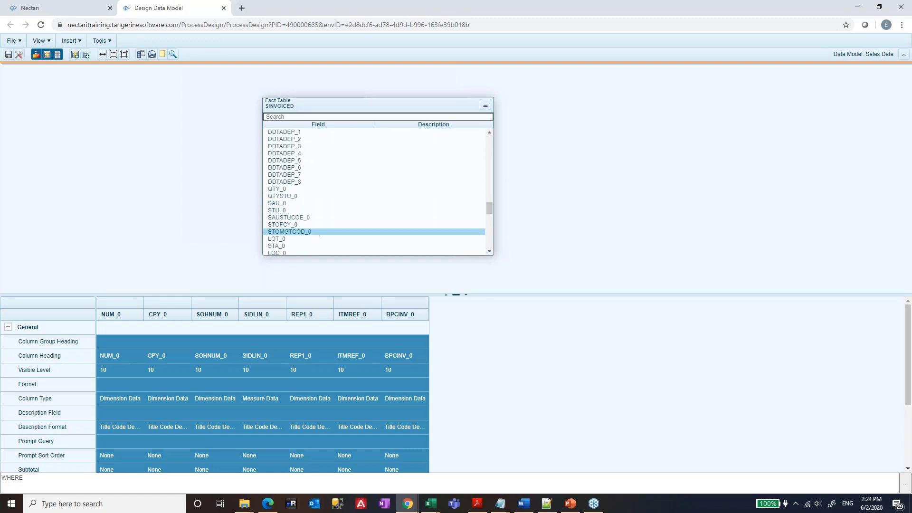
click(8, 54)
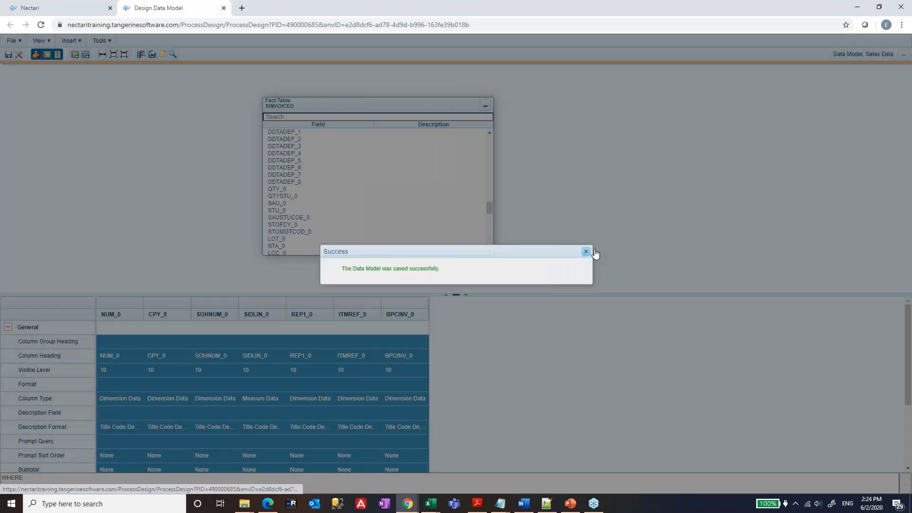
click(586, 252)
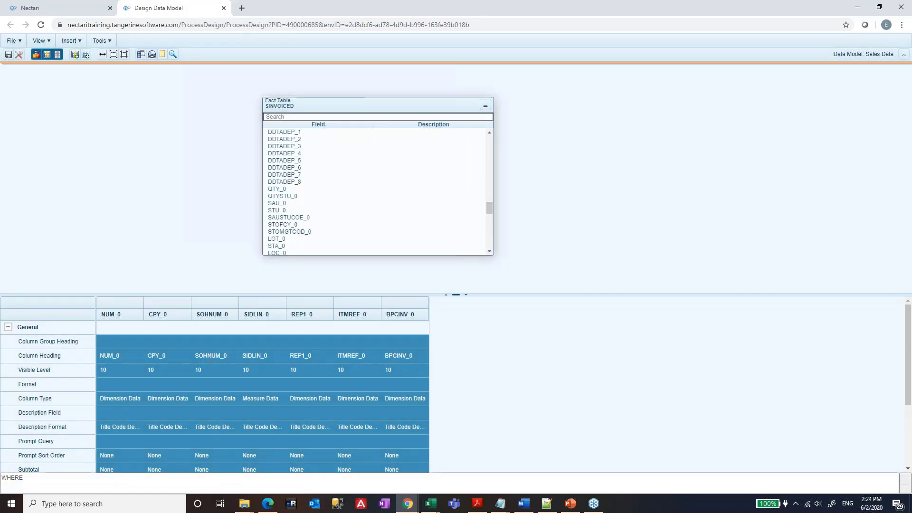
Step: Return to the data models tree, dismiss the error dialog, and close the Invoice by Customer view
click(72, 11)
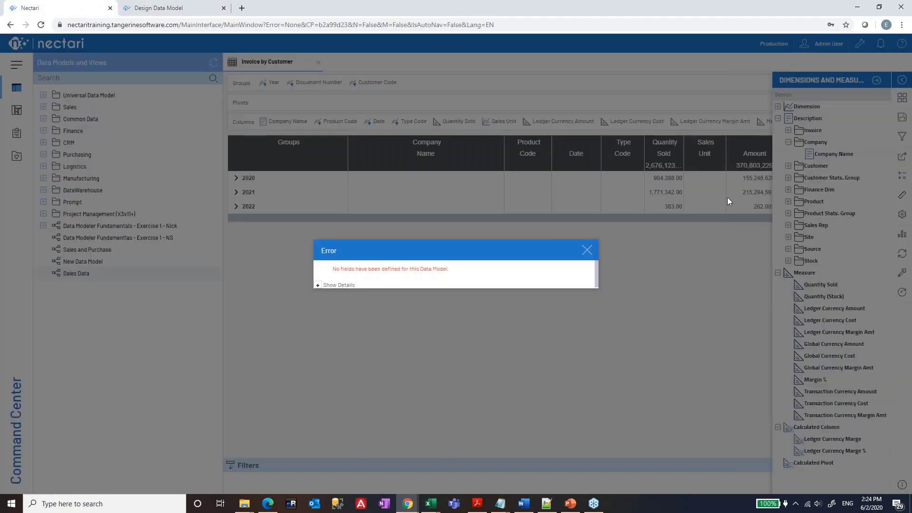
click(587, 251)
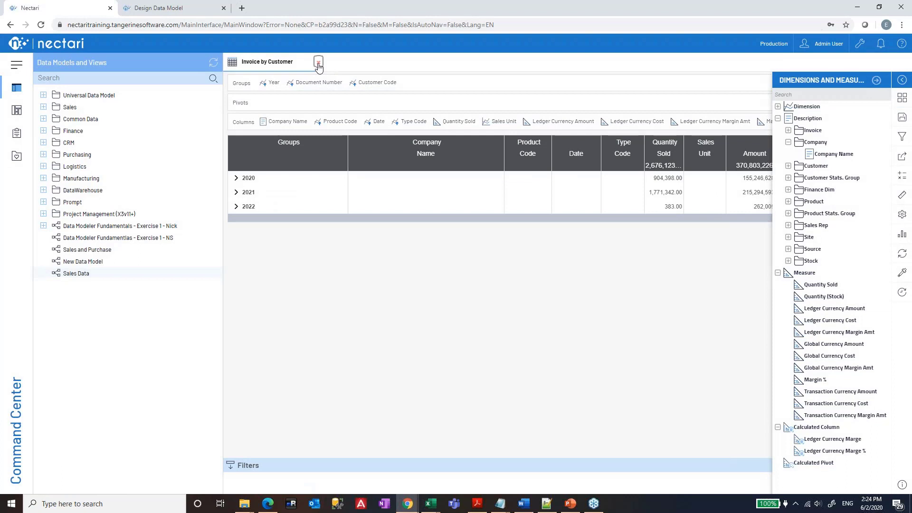
click(319, 63)
Step: Start a new worksheet view for the Sales Data model with NUM_0 as its column
right_click(77, 274)
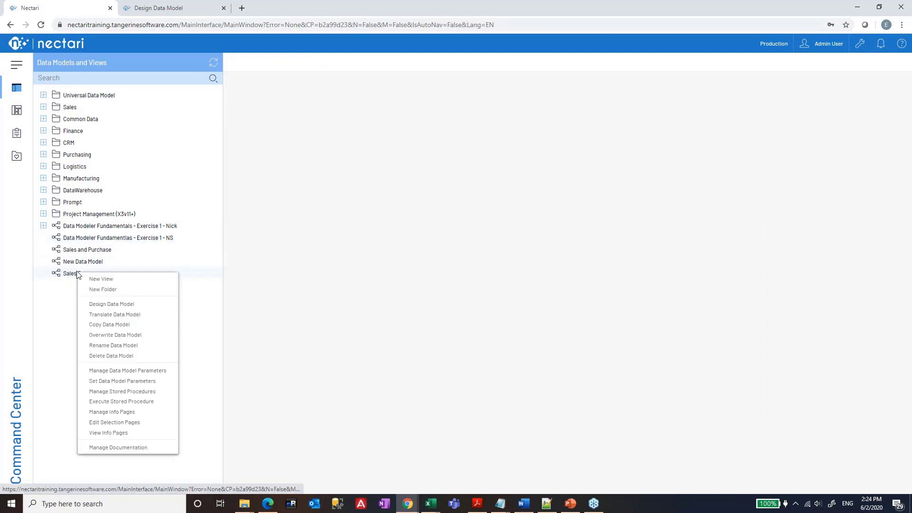
click(95, 280)
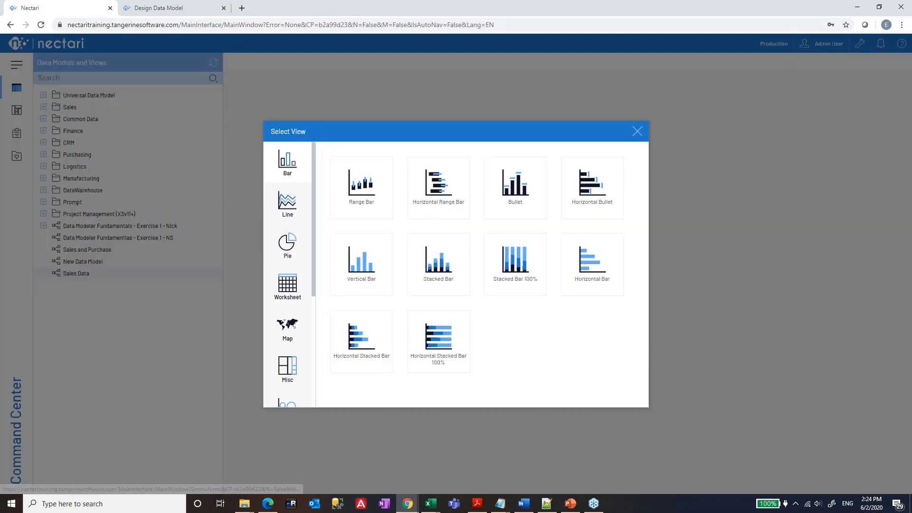
click(298, 294)
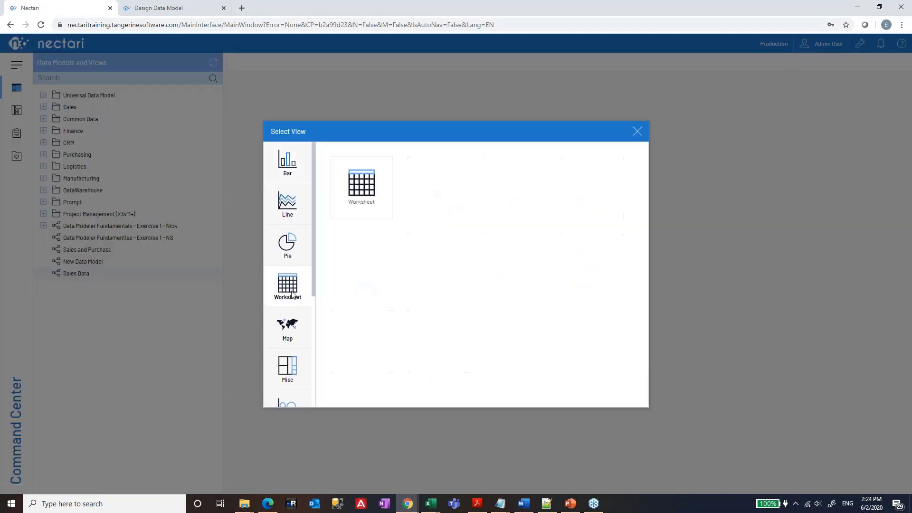
click(371, 187)
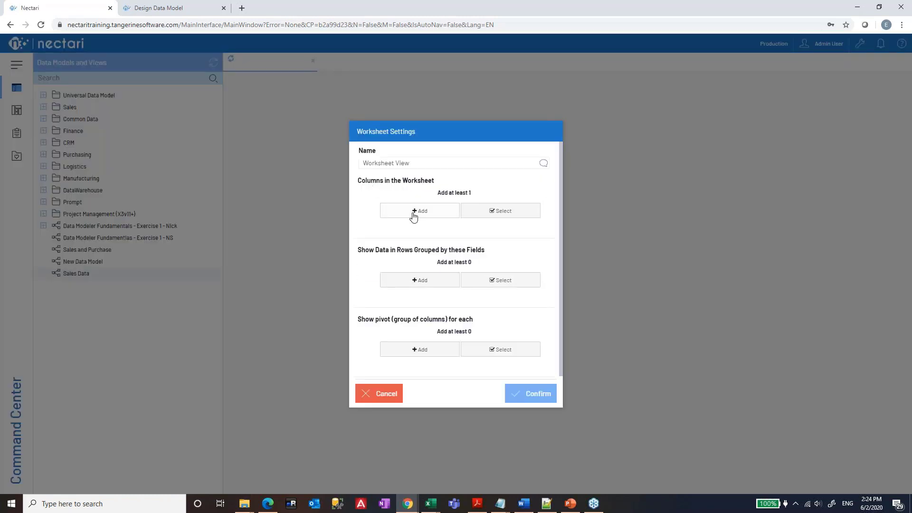
click(414, 213)
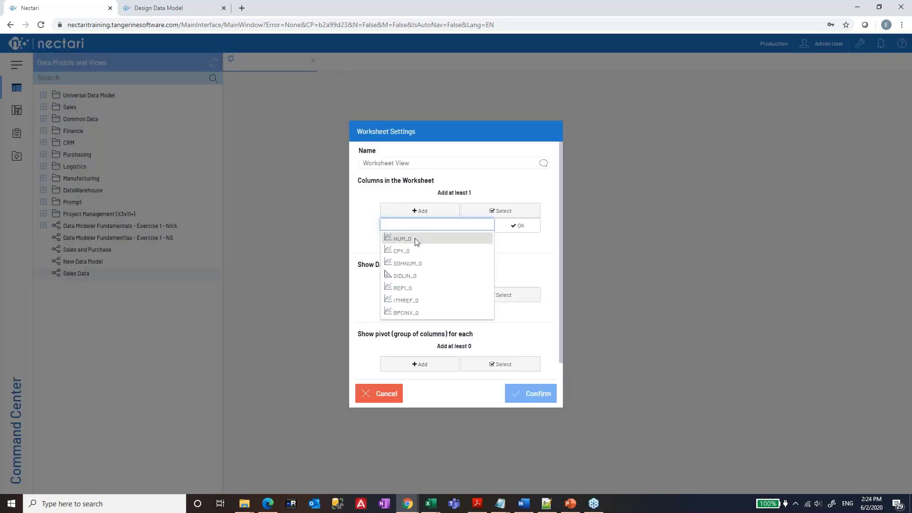
click(404, 238)
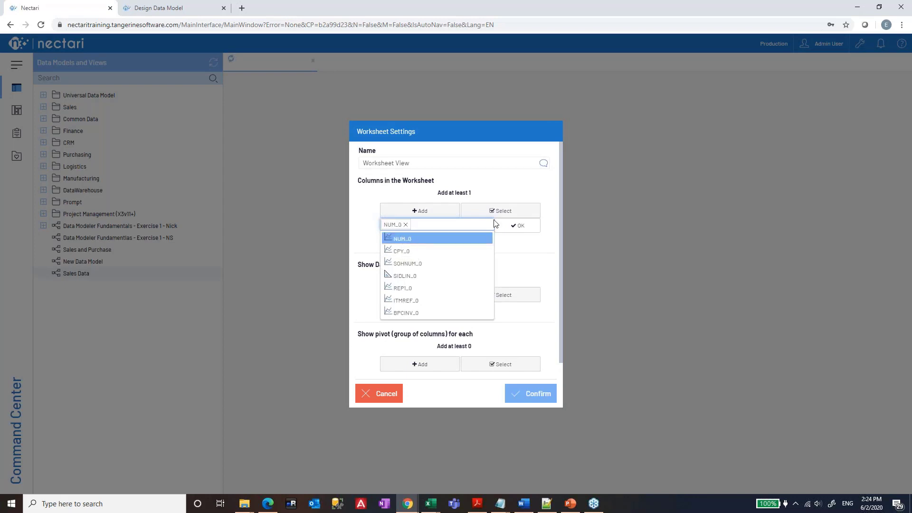
click(518, 226)
Step: Group the worksheet rows by CPY_0 and confirm the worksheet settings
click(412, 288)
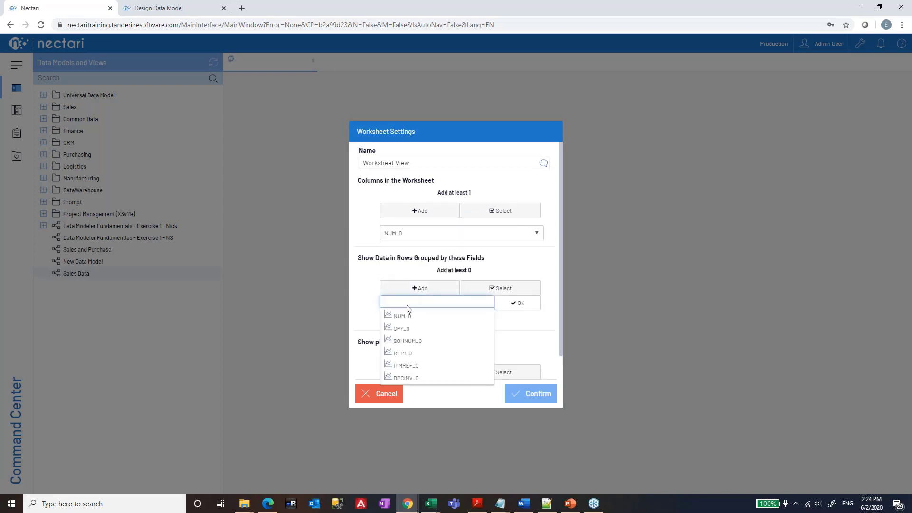
click(402, 328)
click(517, 304)
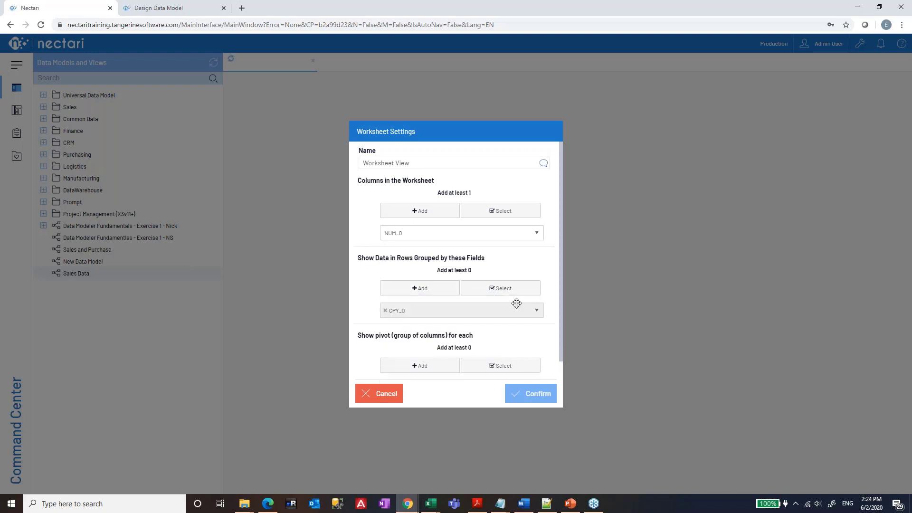
click(534, 394)
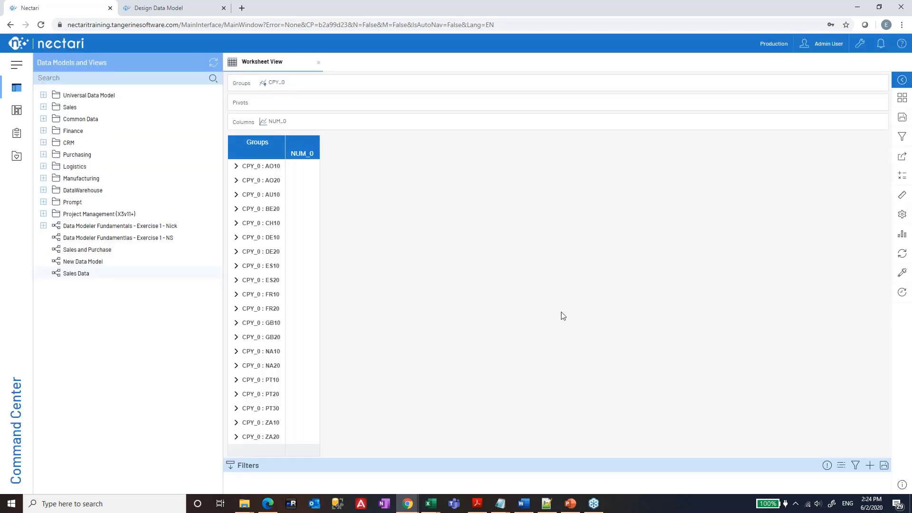
Step: Show the worksheet's dimensions and measures and expand both groups to examine the available fields
click(902, 197)
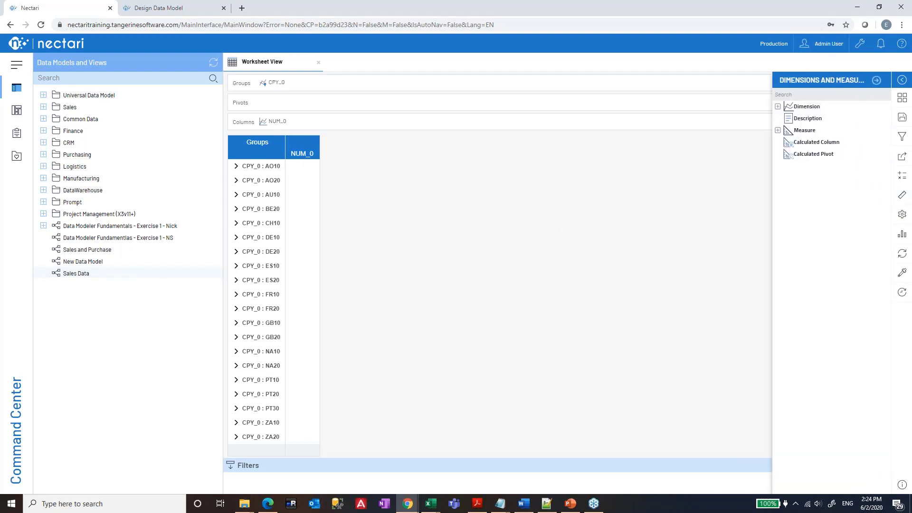
click(778, 107)
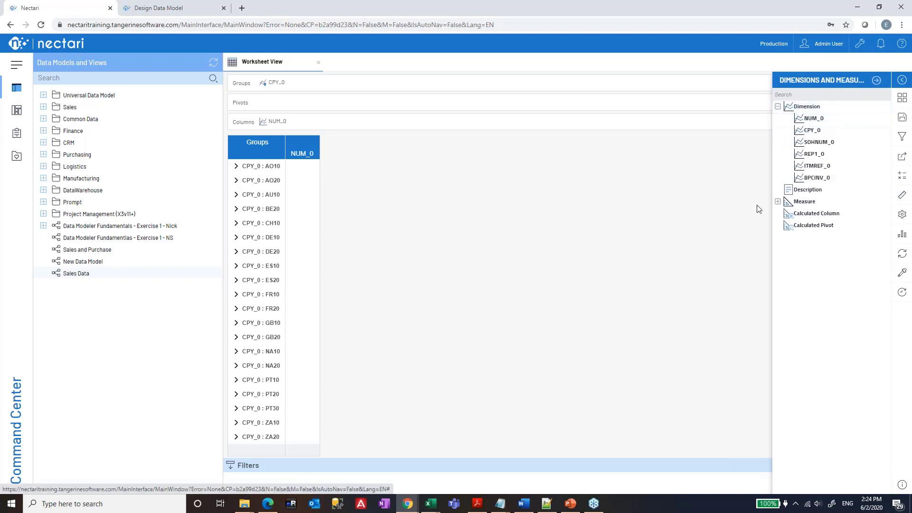
click(778, 202)
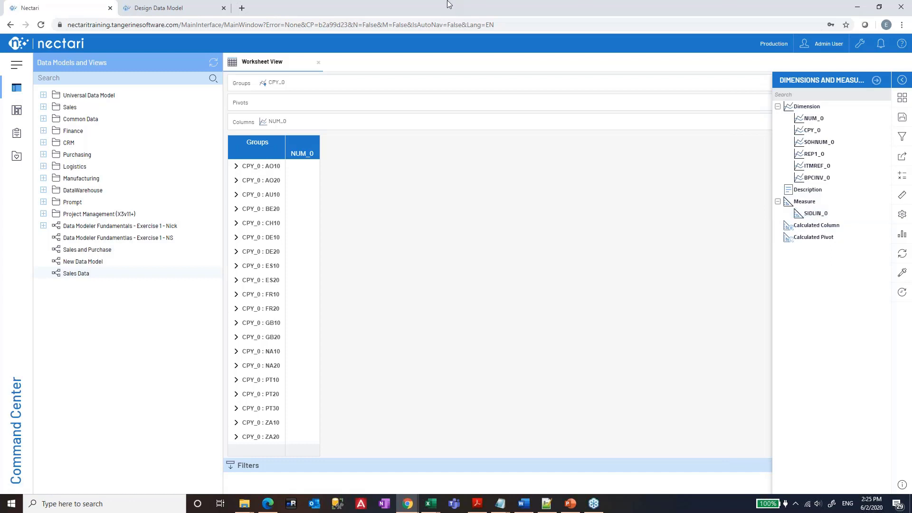
Step: Return to the Sales Data model design and add the fields AMTNOTLIN_0 and QTY_0 from the SINVOICED table
click(181, 8)
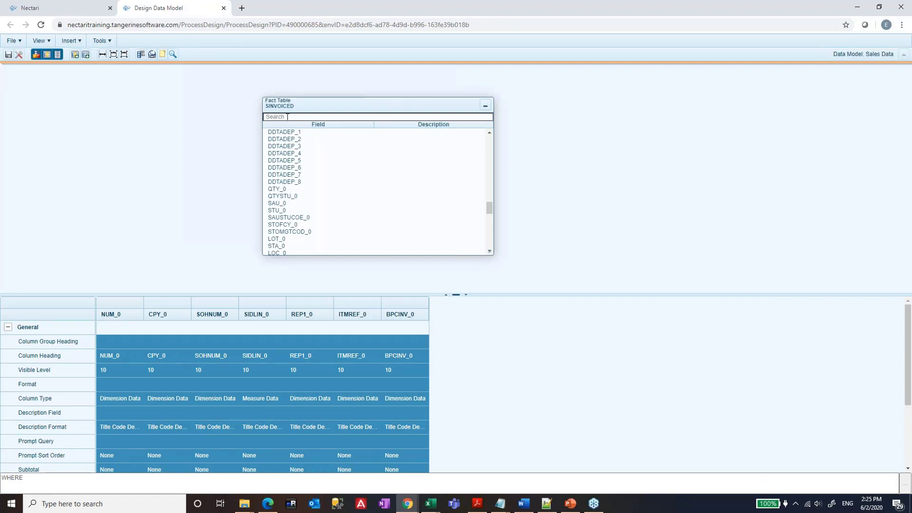
click(288, 116)
text(am)
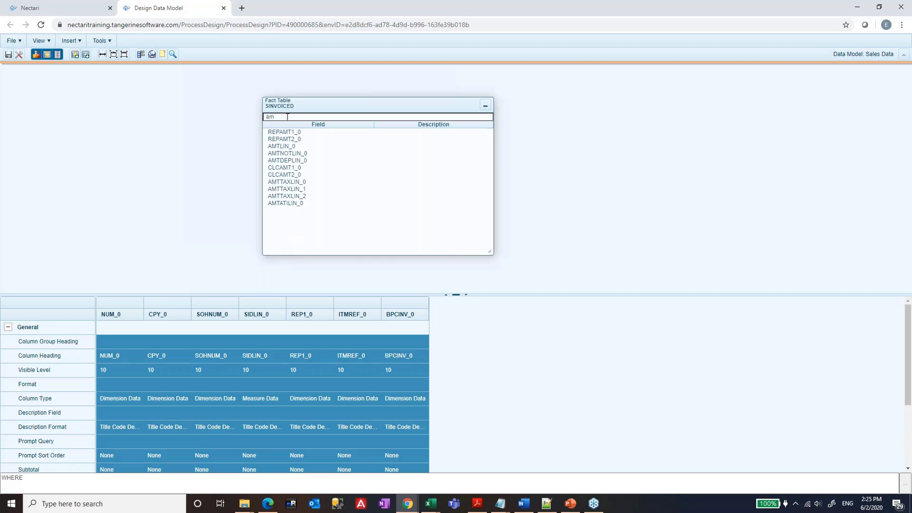
click(294, 154)
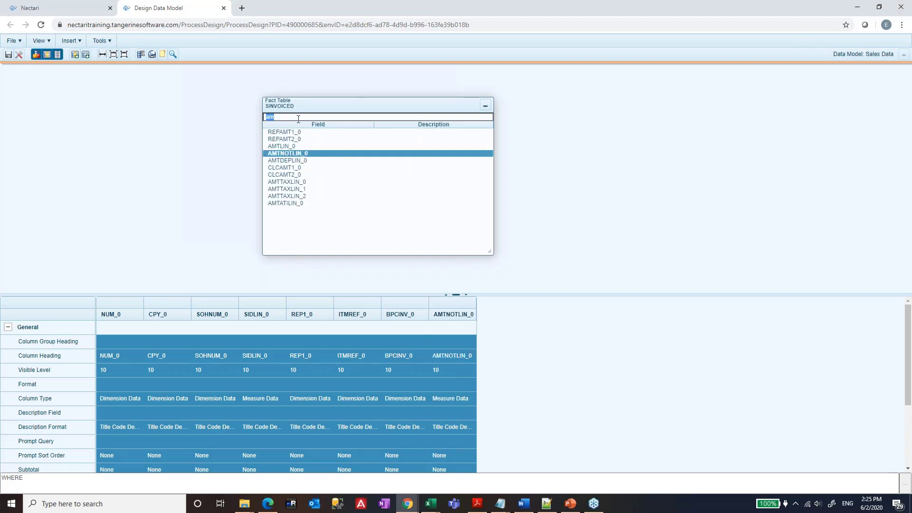
text(qty)
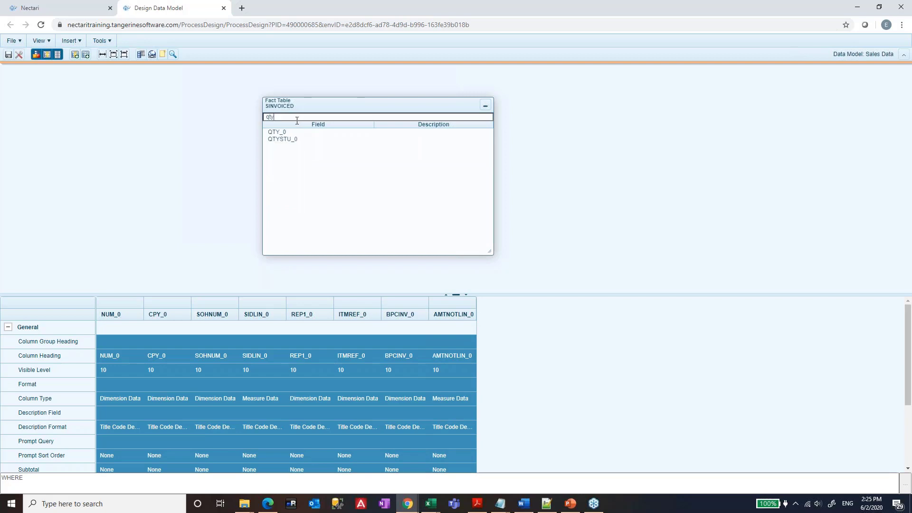
click(280, 133)
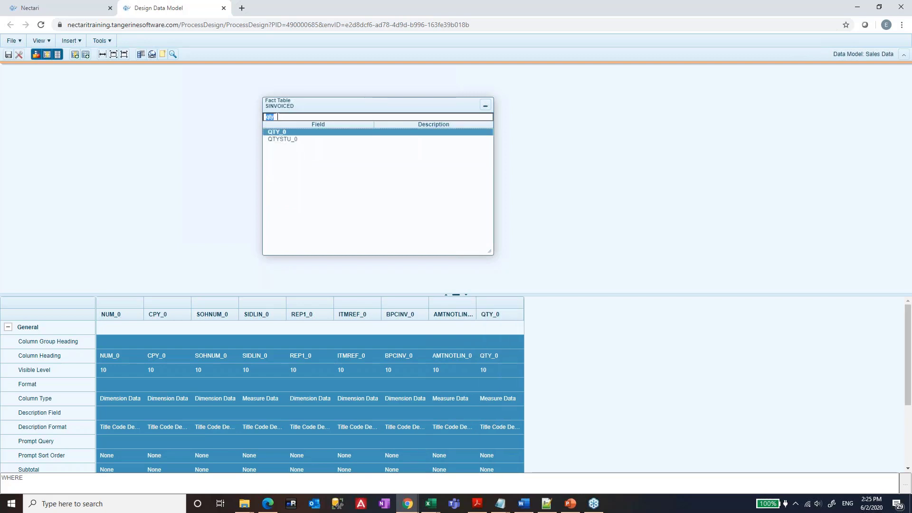
key(BackSpace)
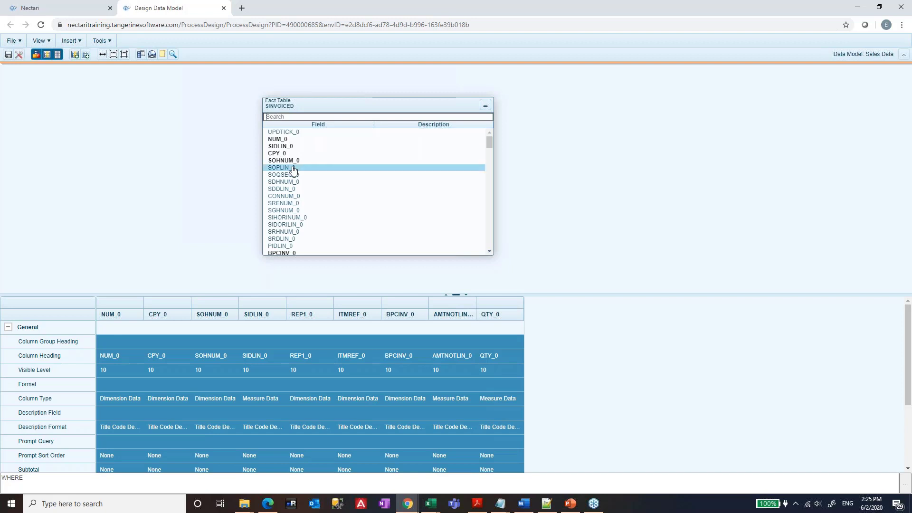
Step: Find the field CPRPRI_0 in the SINVOICED table and add it to the data model
scroll(295, 171, down, 3)
text(cp)
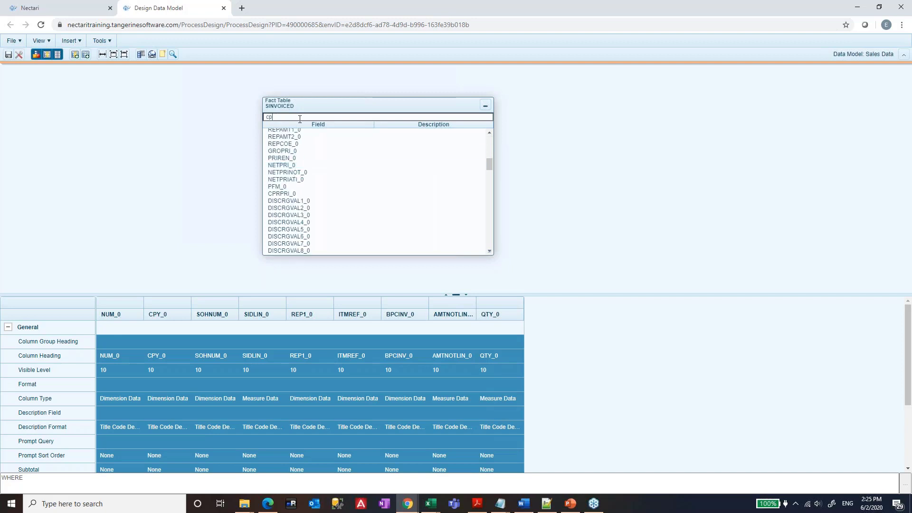
text(r)
double_click(309, 133)
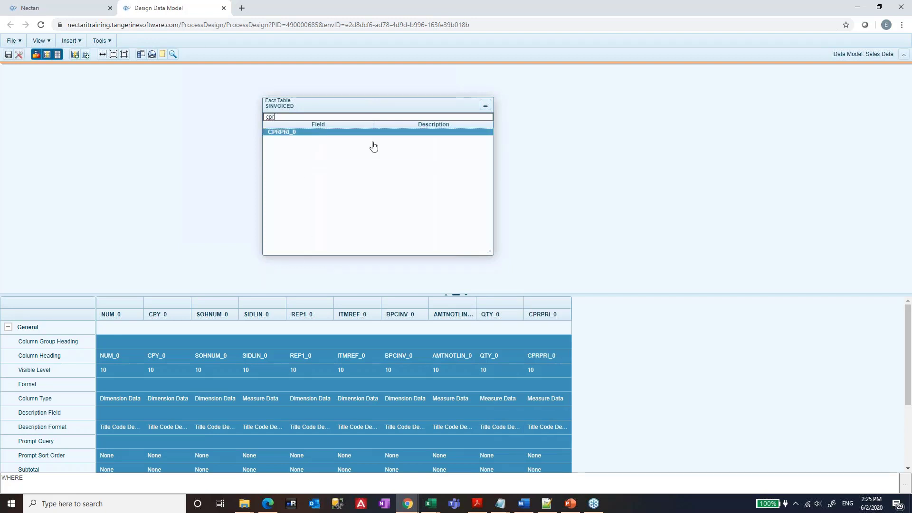
Step: Save the Sales Data model, dismiss the confirmation and return to the worksheet view
click(8, 55)
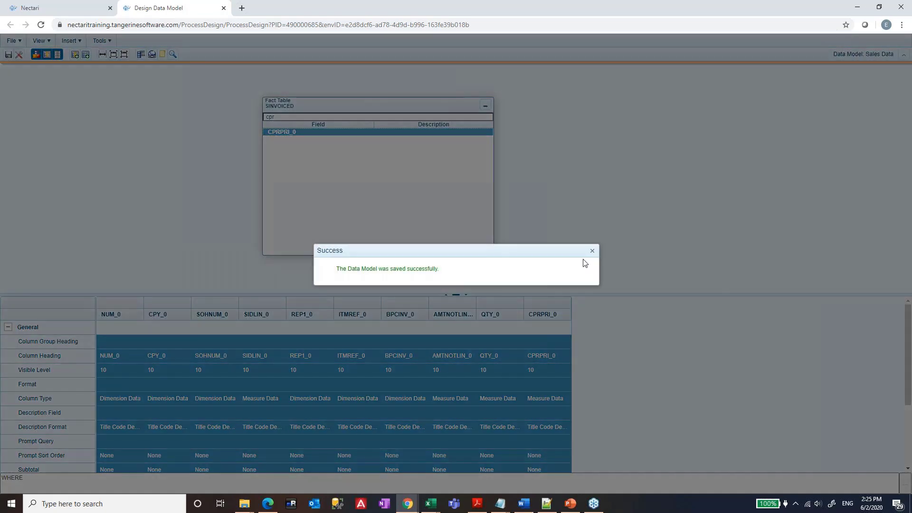
click(593, 251)
click(67, 7)
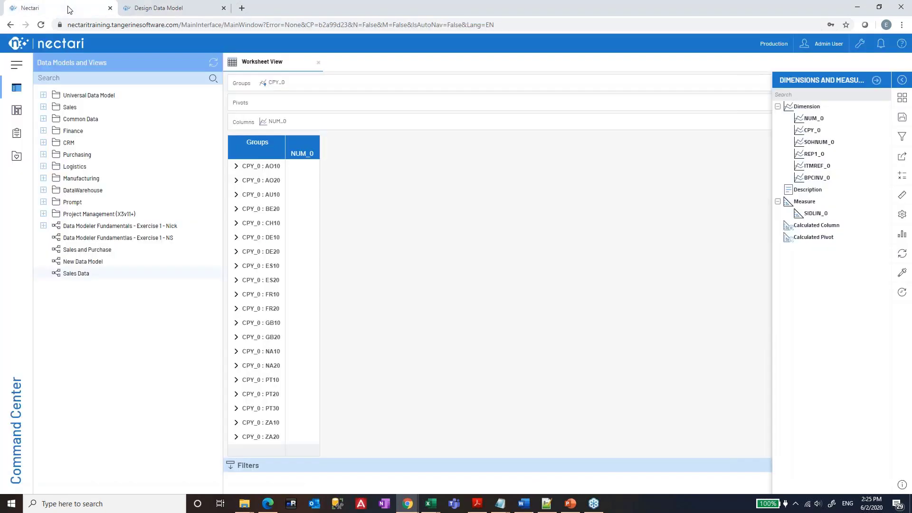
Step: Save the worksheet view under the description "Sales Report"
click(902, 117)
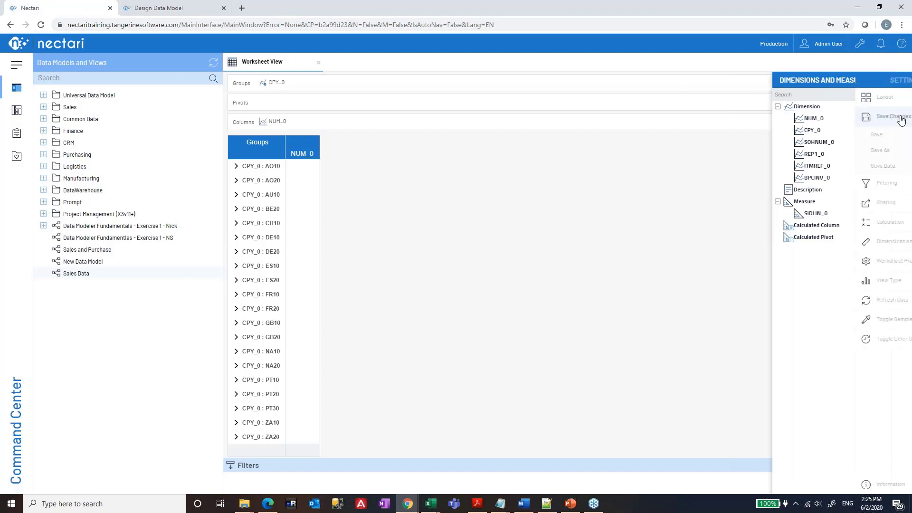
click(836, 138)
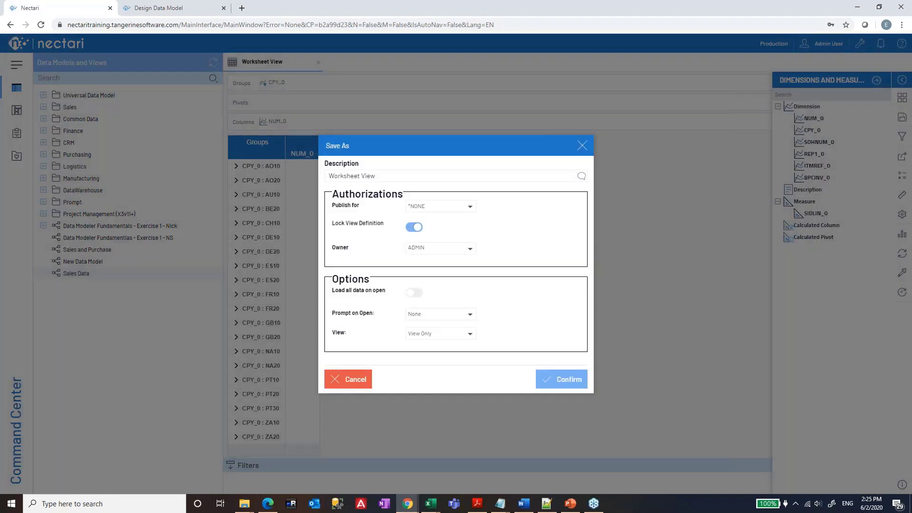
double_click(382, 176)
key(ctrl+a)
text(Sale)
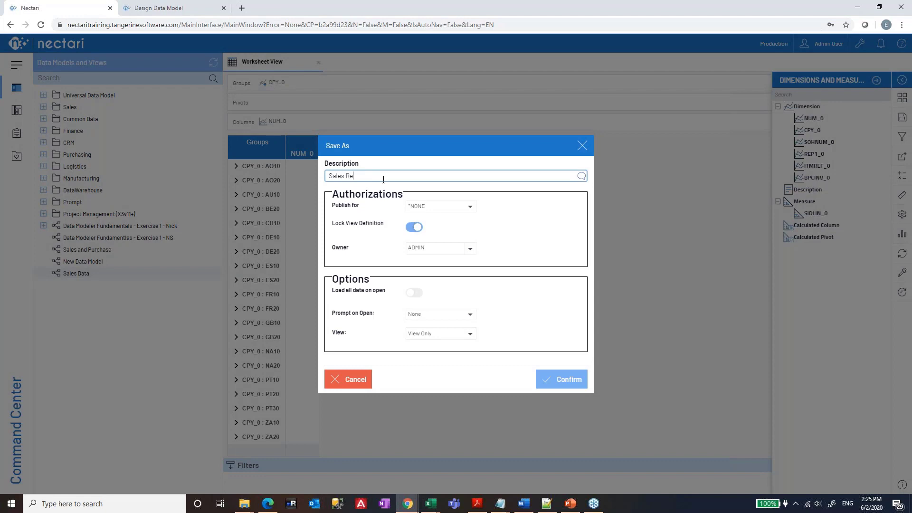
click(560, 380)
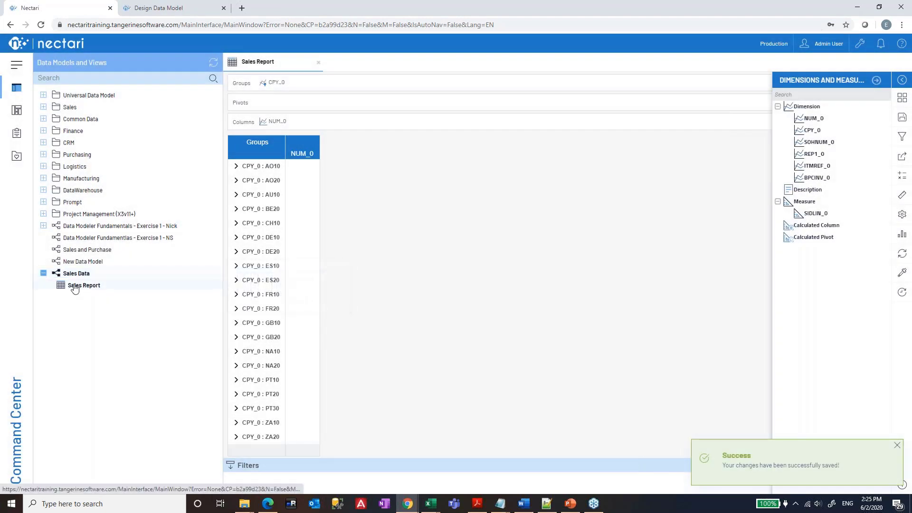
Step: Reopen the Sales Report view under Sales Data and add the measure AMTNOTLIN_0 to its columns
click(74, 286)
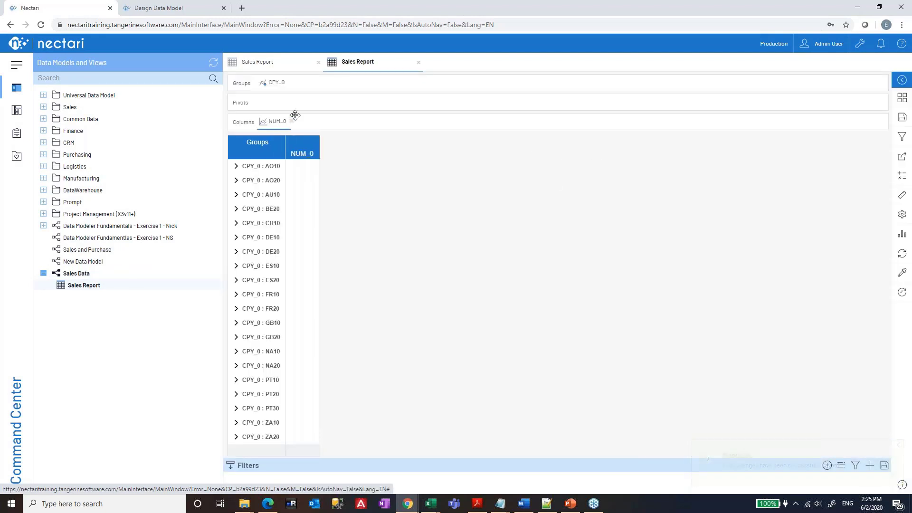
click(902, 197)
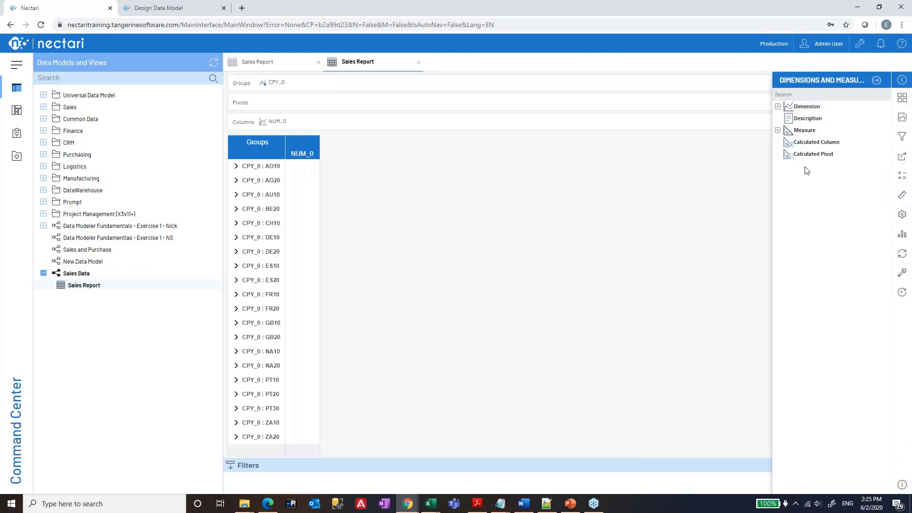
click(777, 131)
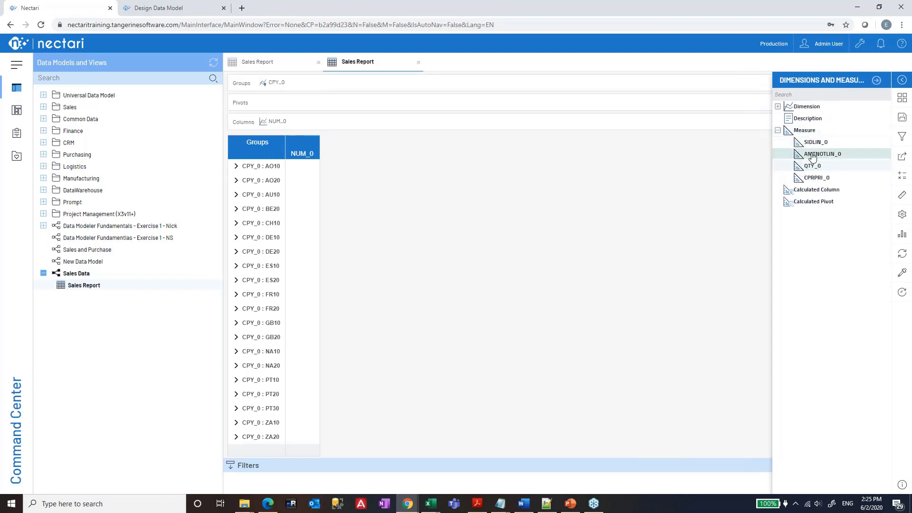
drag(815, 156, 452, 142)
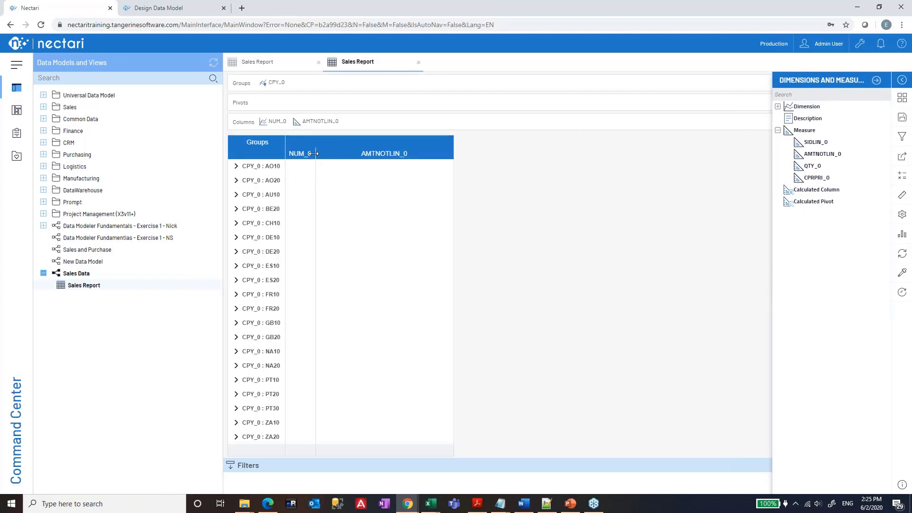
Step: Widen the NUM_0 column and expand the AO20 company group to show its invoice rows
drag(314, 154, 363, 154)
click(237, 181)
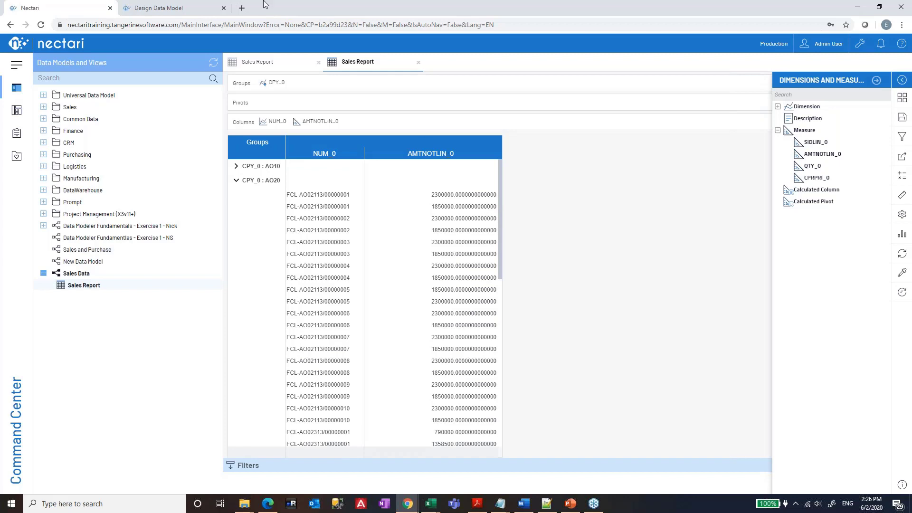
click(172, 8)
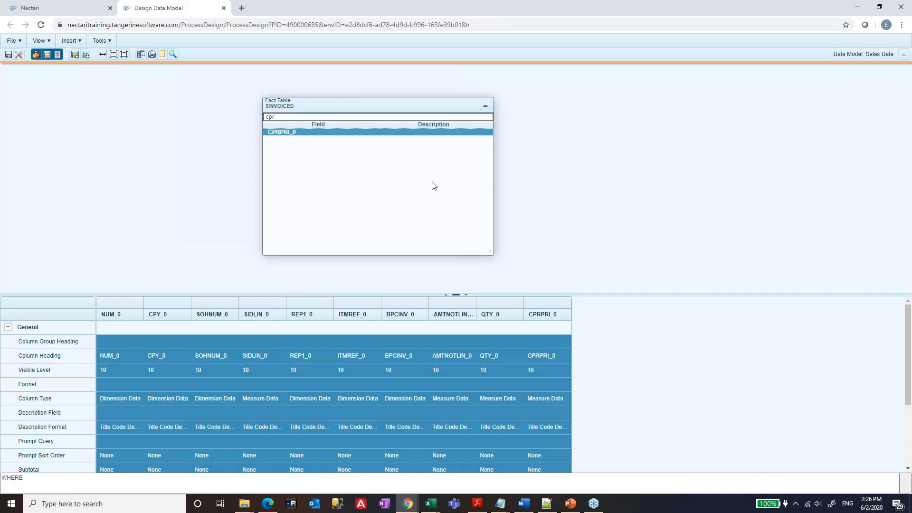
click(67, 5)
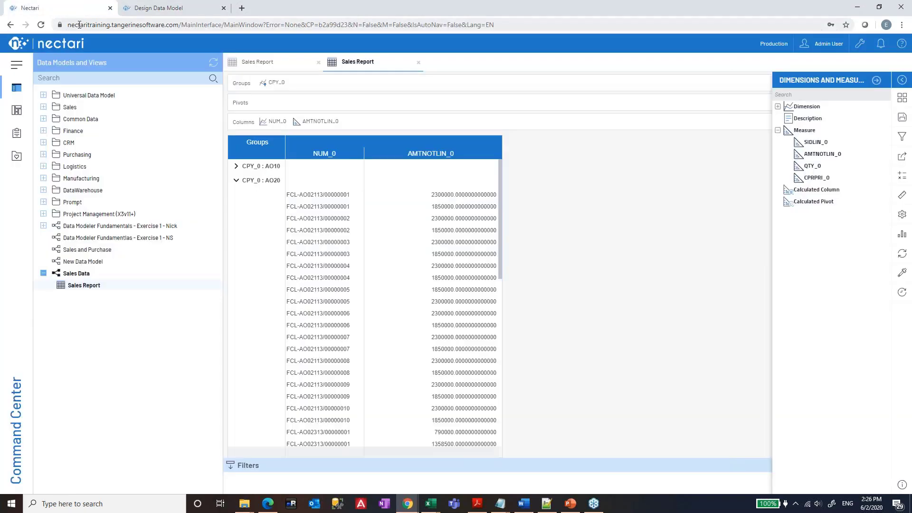
Step: Go back to the Sales Data model design and clear the field search in the SINVOICED table
click(167, 9)
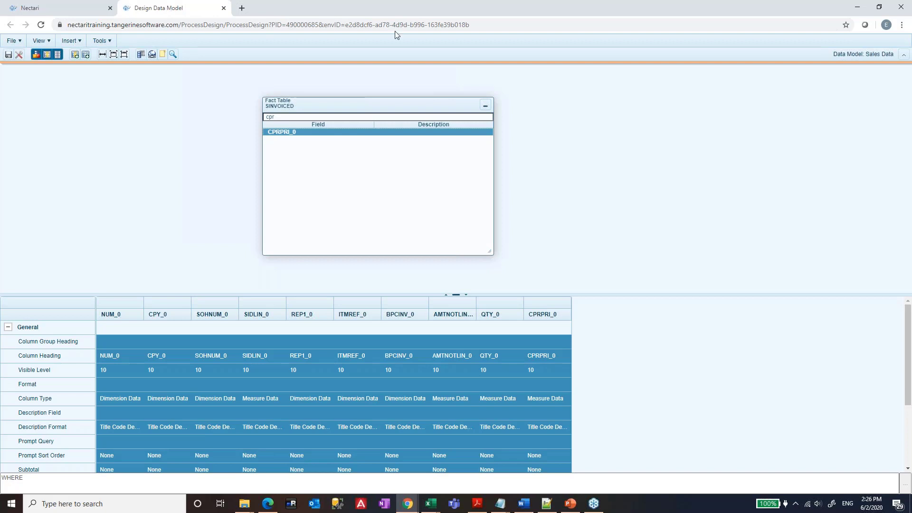
right_click(625, 169)
click(71, 41)
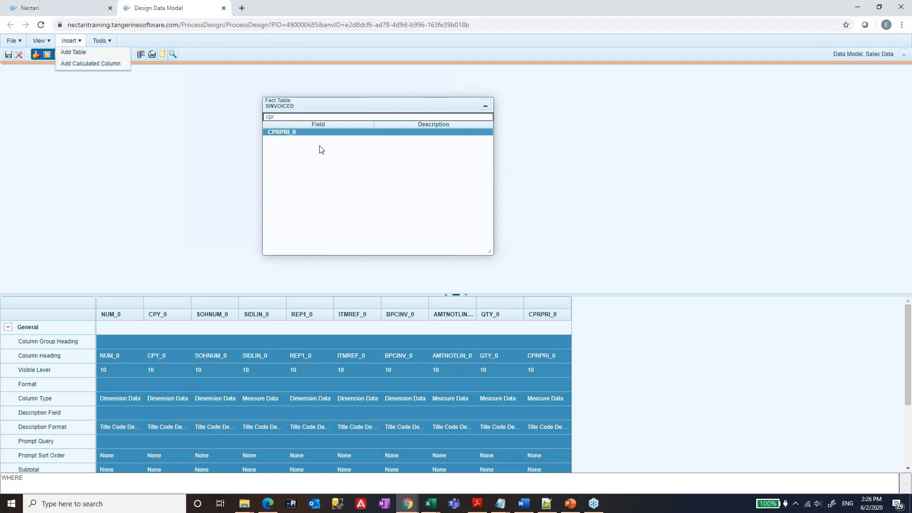
click(326, 117)
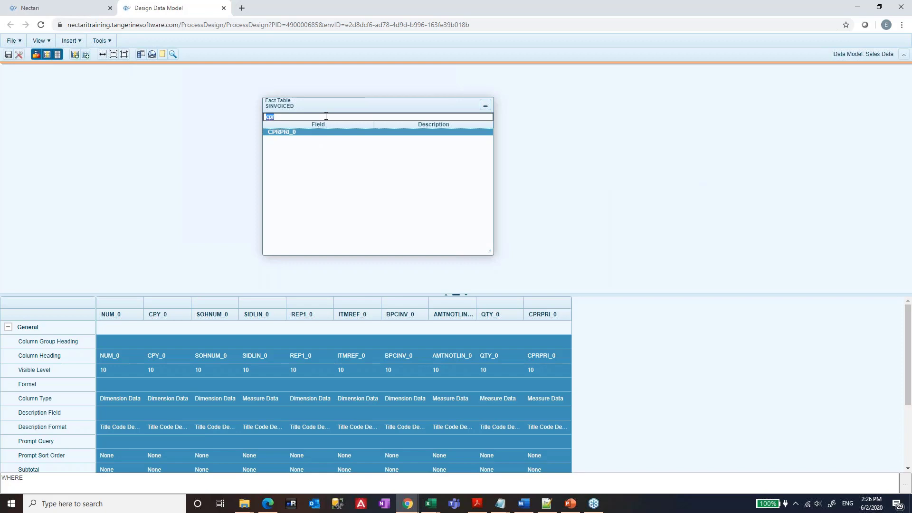
key(BackSpace)
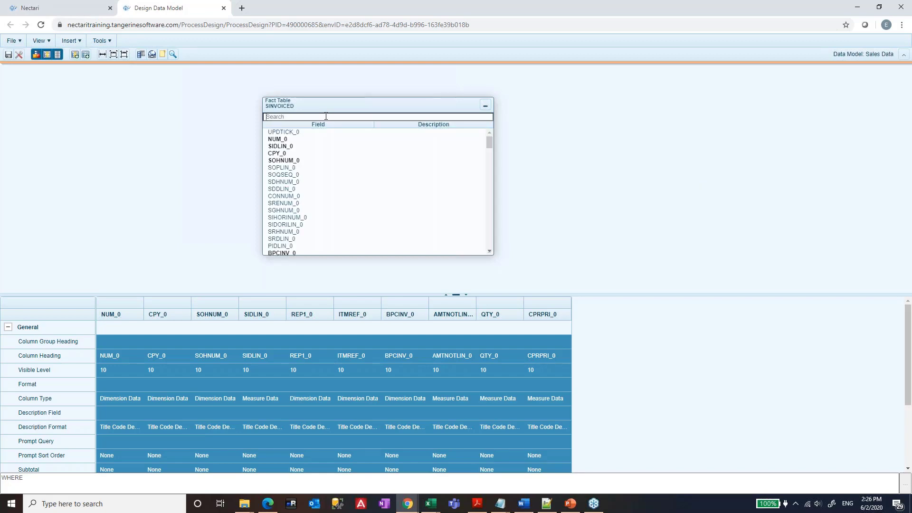
Step: Select fields in the SINVOICED table and columns in the model grid one after another to examine how they correspond
click(278, 139)
click(279, 146)
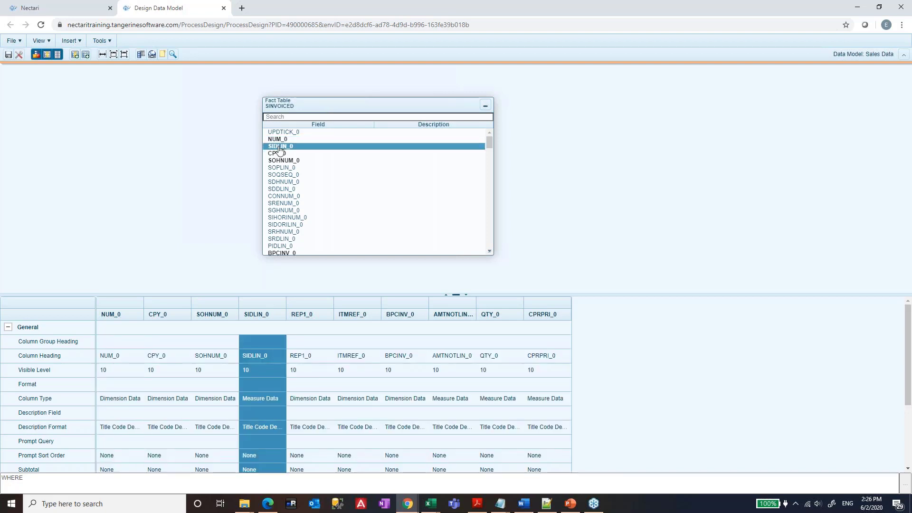
click(534, 311)
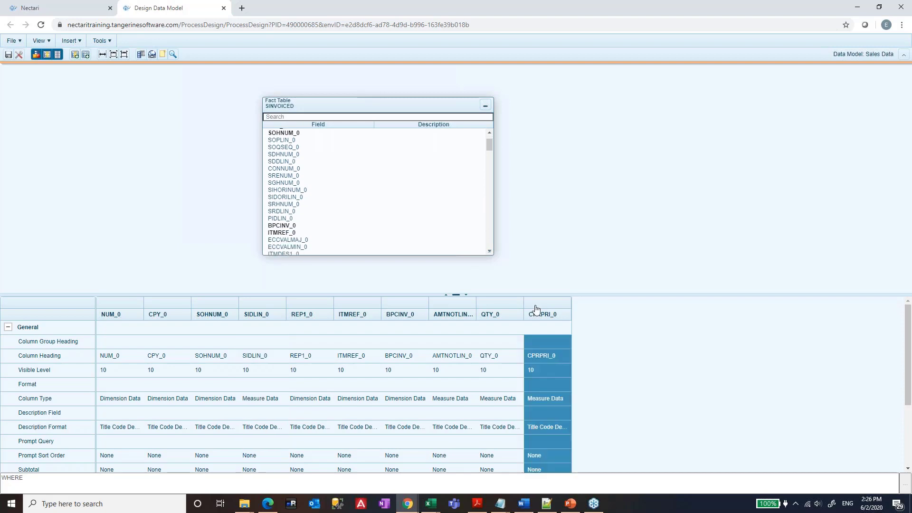
click(493, 311)
click(451, 314)
click(400, 314)
click(352, 314)
click(302, 314)
click(214, 315)
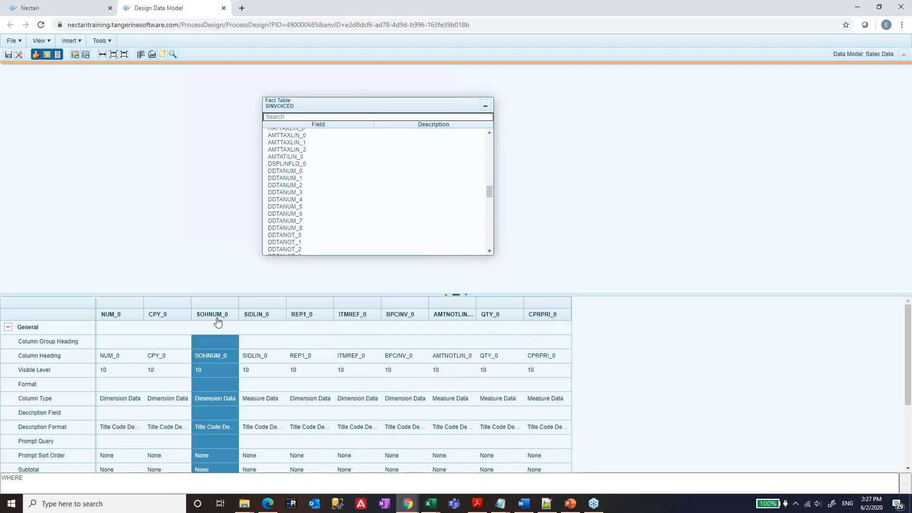
click(159, 314)
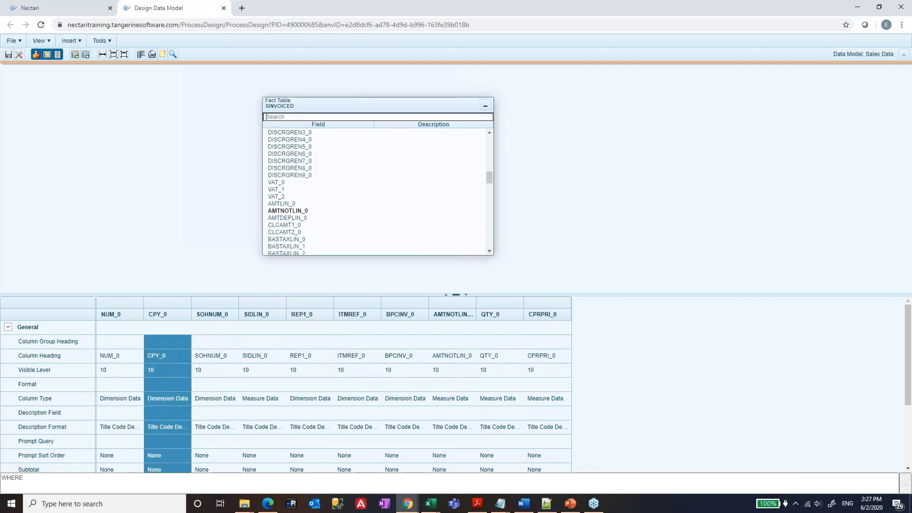
Step: Return to the Sales Report worksheet and expand its dimensions to examine the field names
click(66, 10)
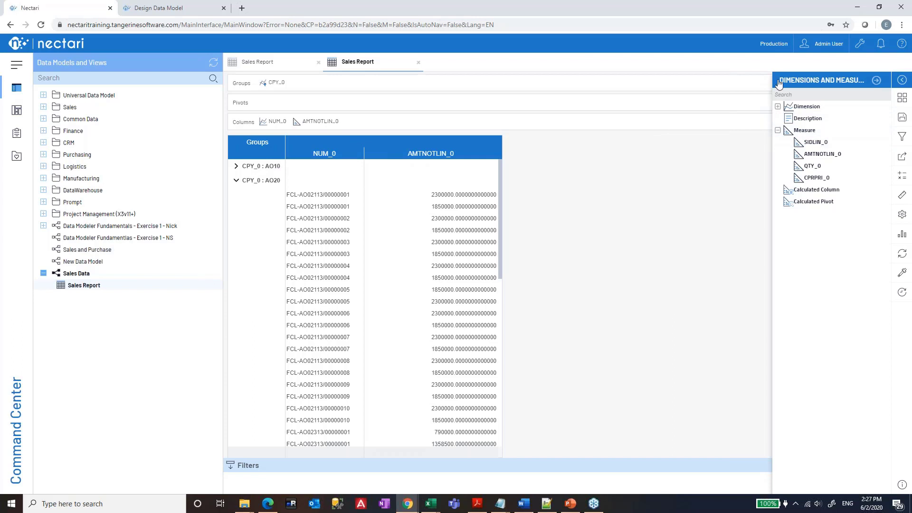
click(778, 107)
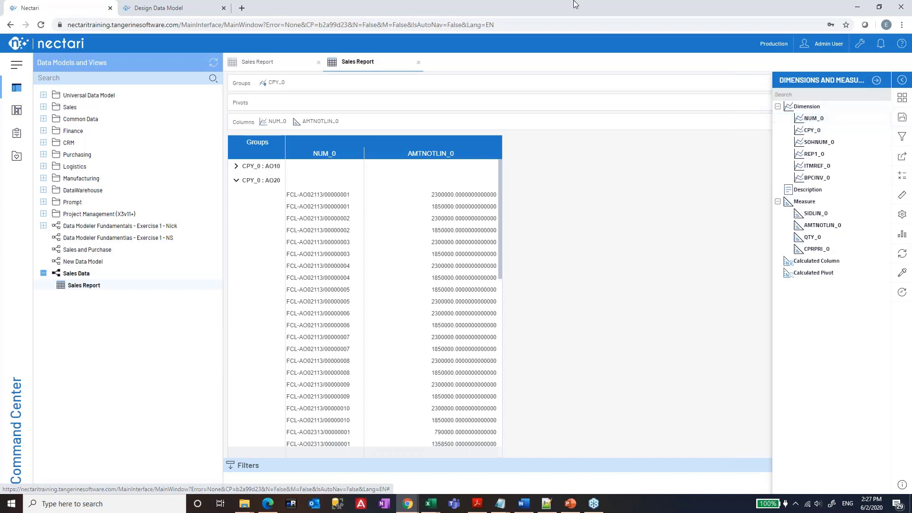
Step: In the Sales Data model design, enlarge the column properties grid and set the NUM_0 column heading to "Invoice Number"
click(144, 13)
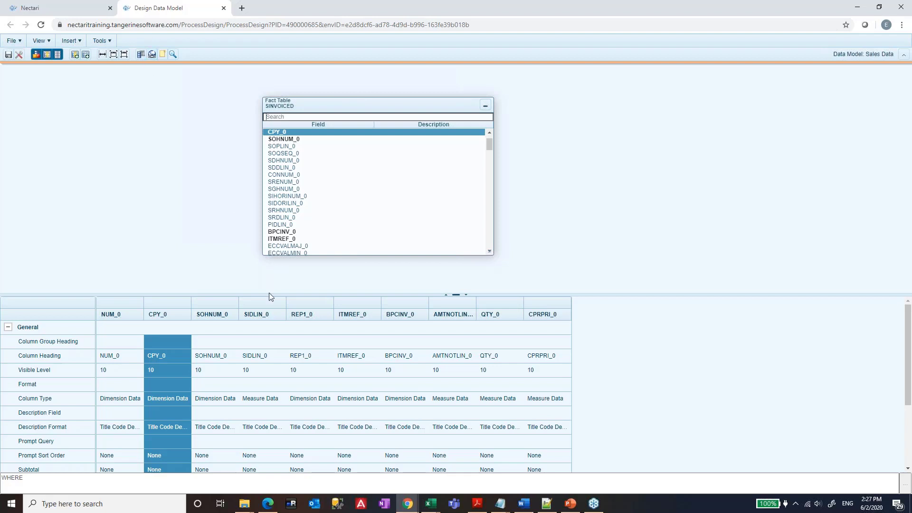
drag(344, 295, 354, 244)
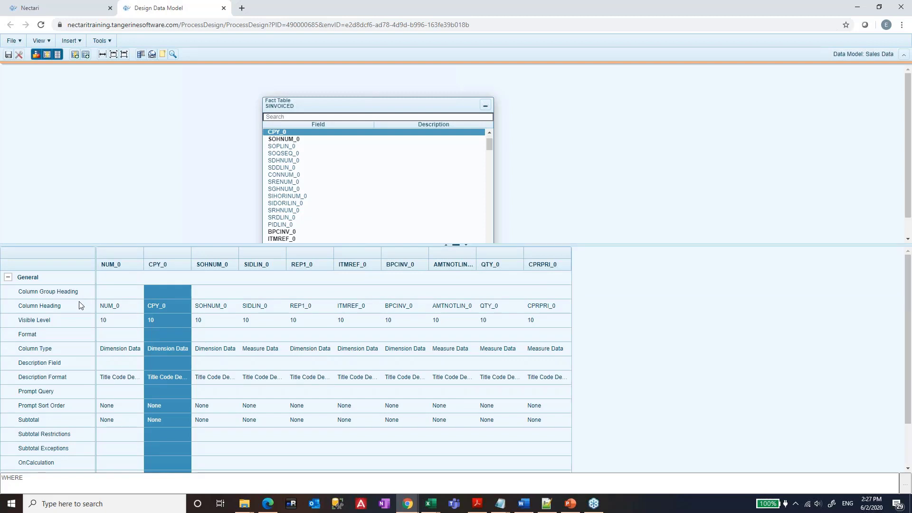
click(124, 307)
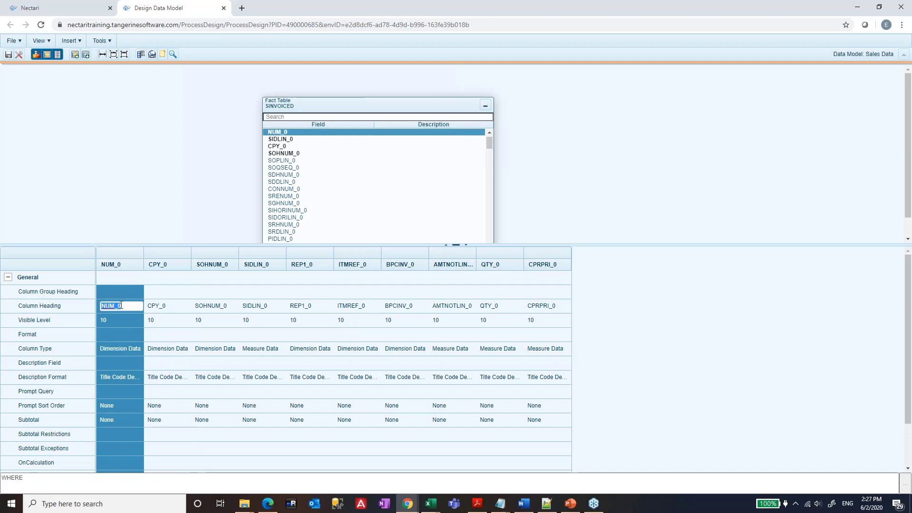
text(Invoice Num)
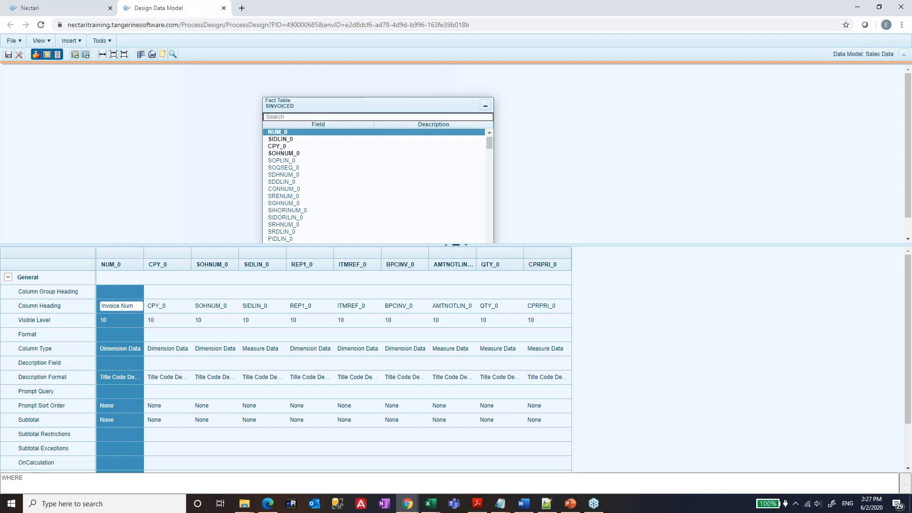
text(ber)
key(Return)
Step: Set the column heading of CPY_0 to "Company" and of SOHNUM_0 to "Oder Number"
click(165, 306)
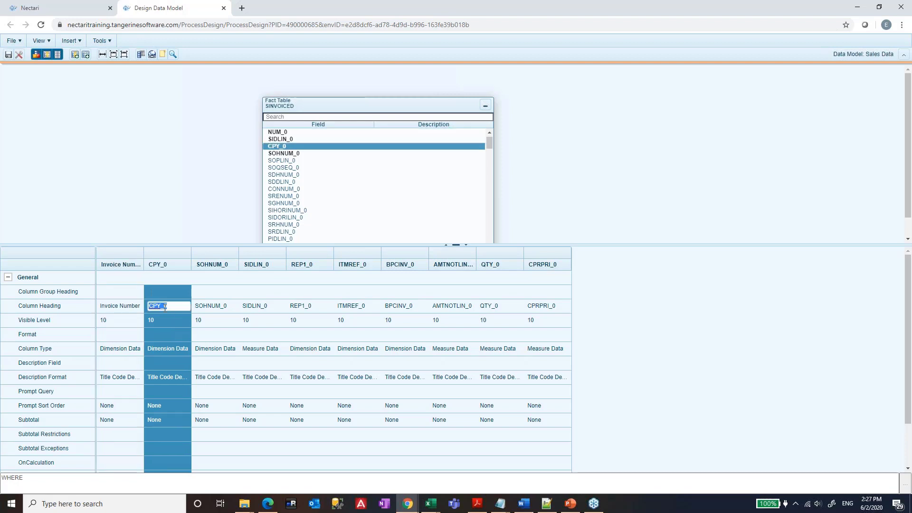
text(Company)
key(Return)
click(216, 306)
text(Oder Number)
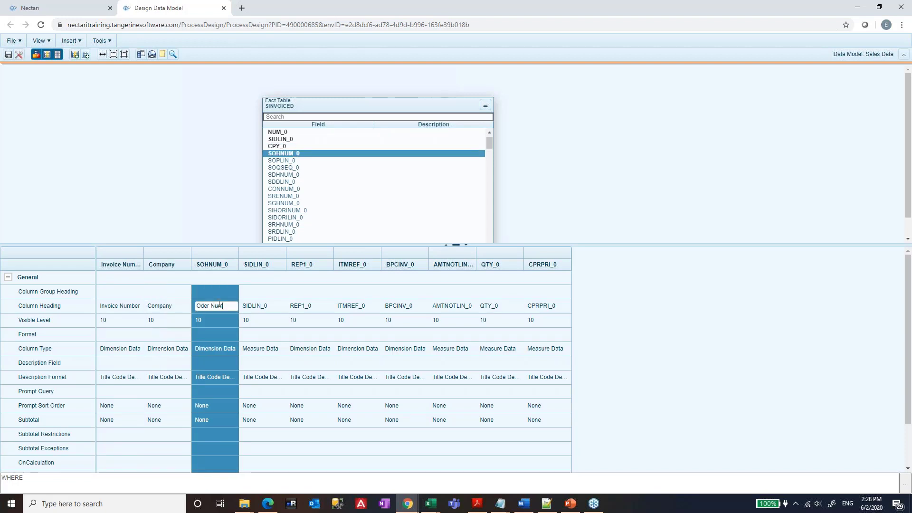
key(Return)
Step: Set the column heading of SIDLIN_0 to "Invoice Line" and of REP1_0 to "Sales Rep"
click(253, 305)
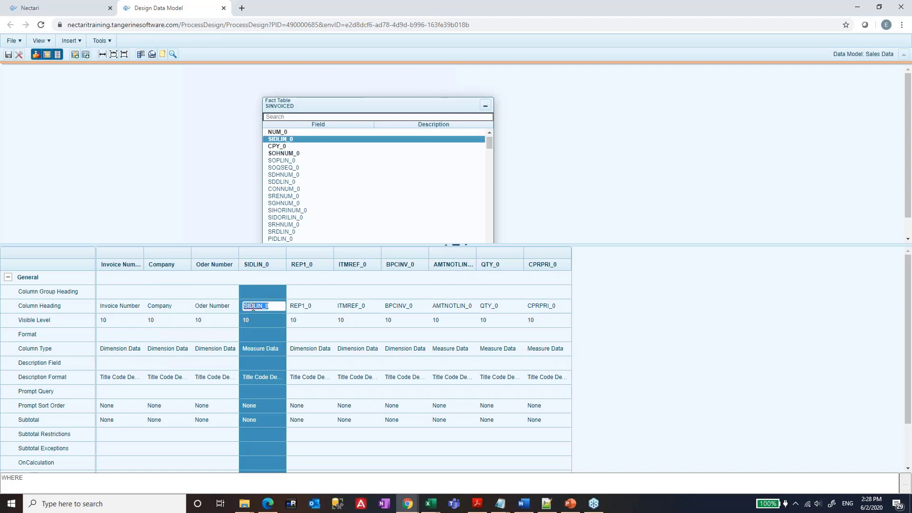
text(Invoice Line)
key(Return)
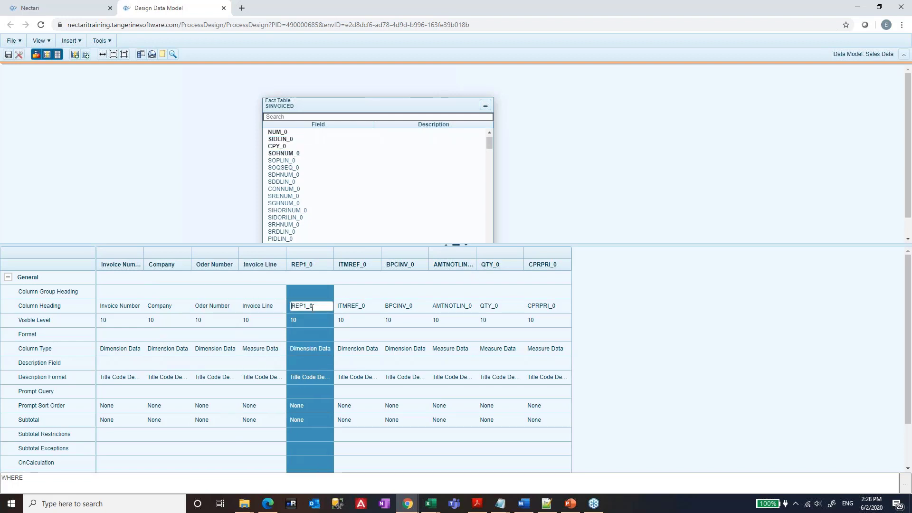
click(312, 307)
text(Sales)
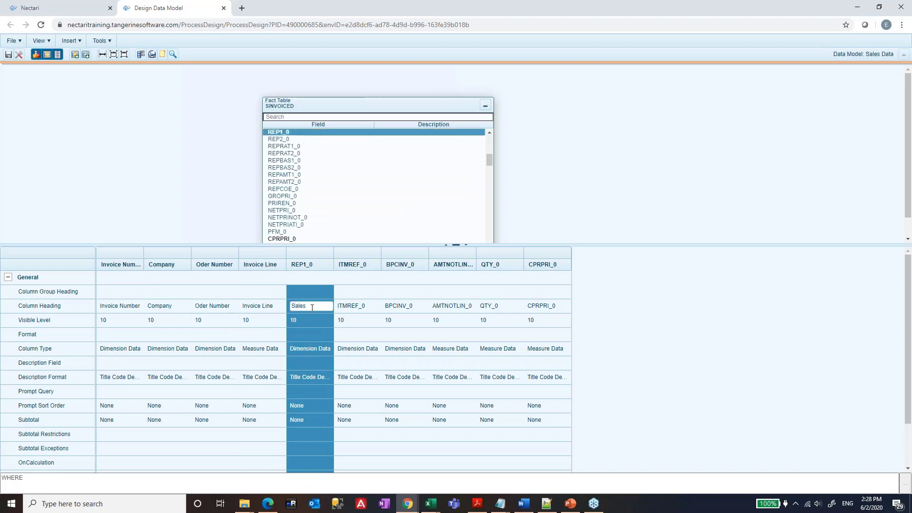
text(Rep)
key(Left)
key(Left)
key(Left)
key(Return)
Step: Set the column heading of ITMREF_0 to "Product"
click(349, 305)
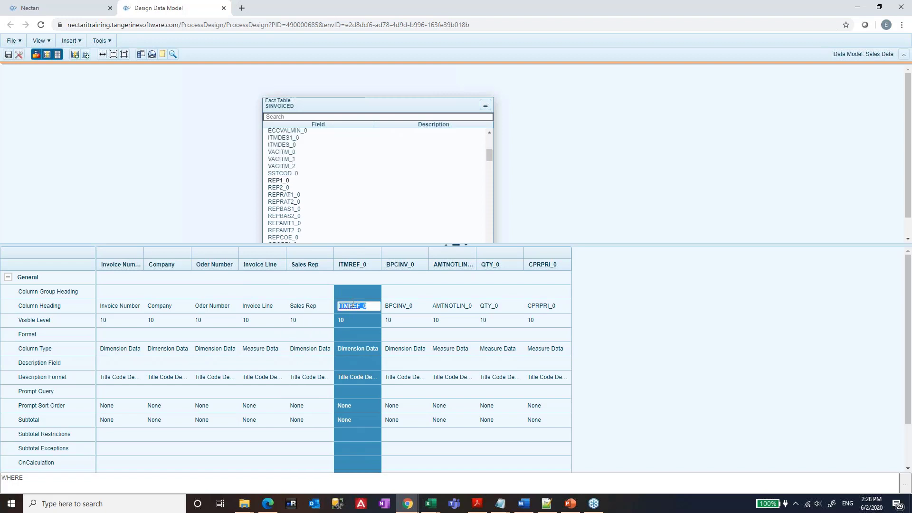
text(Product)
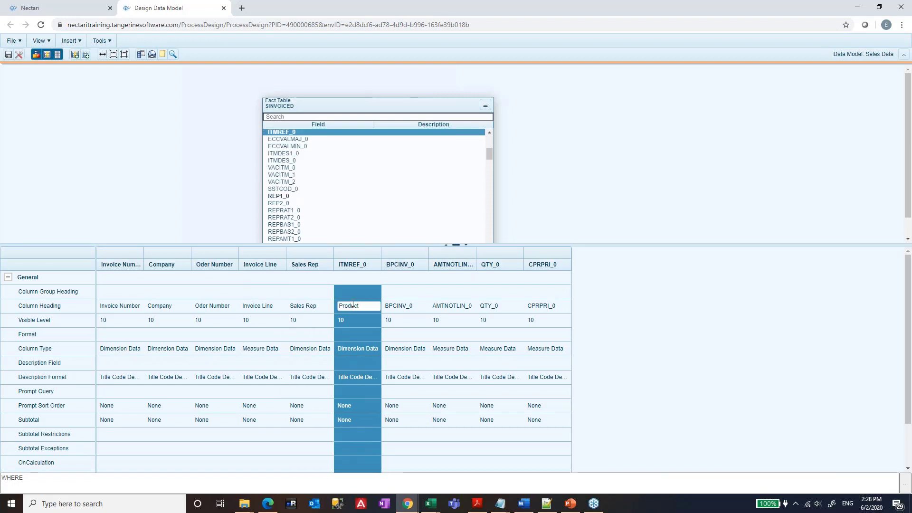
click(403, 306)
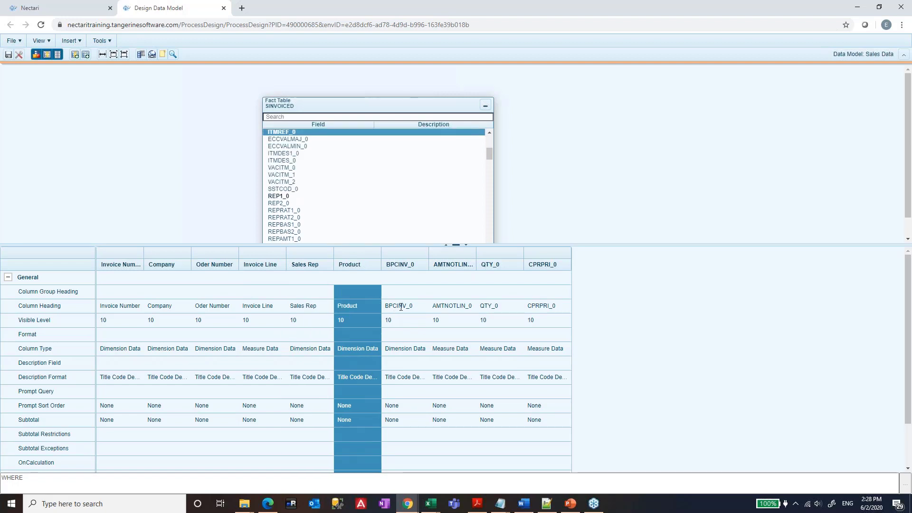
Step: Set the column heading of BPCINV_0 to "Customer" and of AMTNOTLIN_0 to "Invoice Ampunt"
text(Customer)
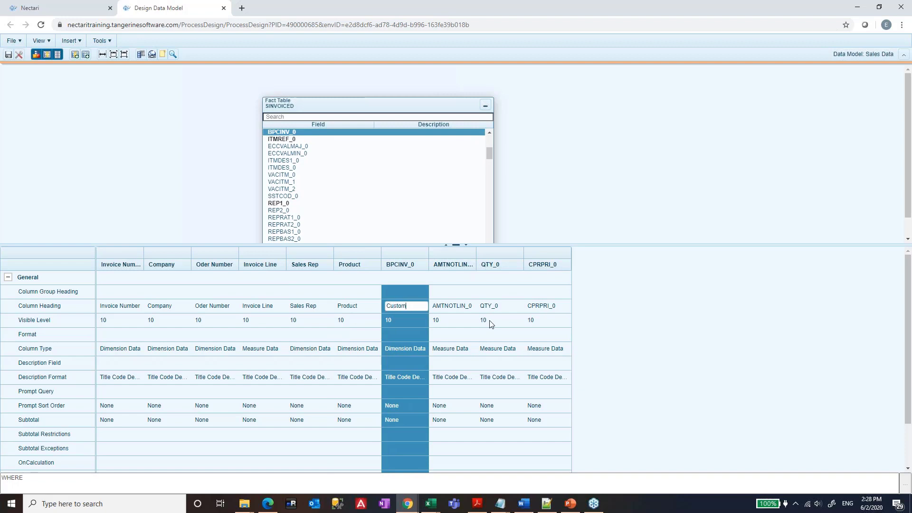
key(Return)
click(463, 307)
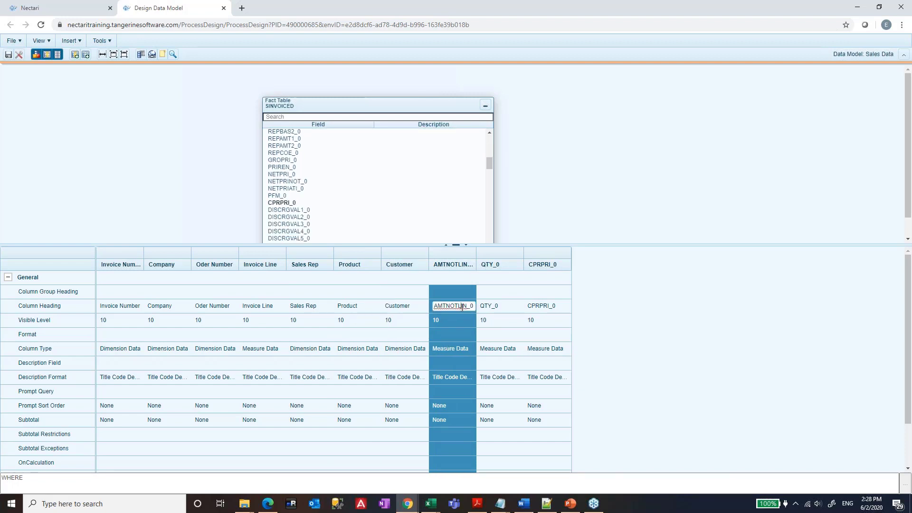
text(Invoice A)
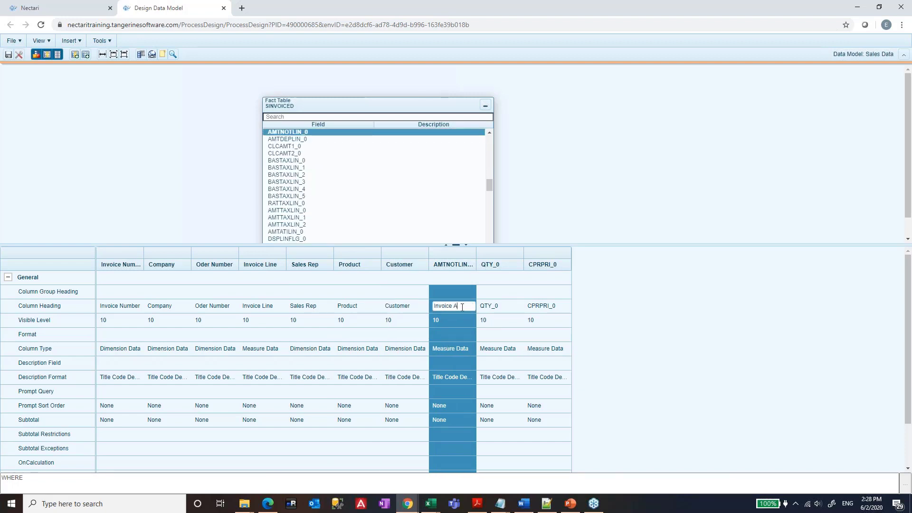
text(mpunt)
key(Return)
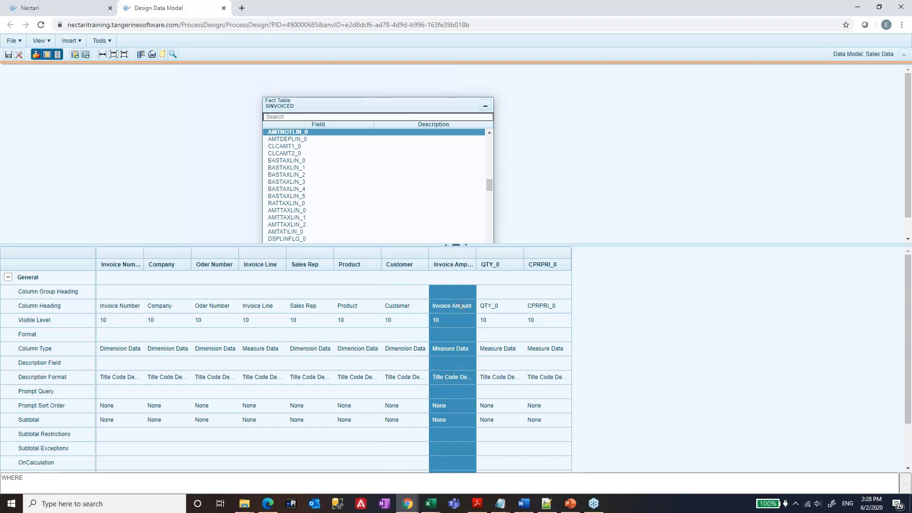
Step: Set the column heading of QTY_0 to "Quantity Sold"
click(494, 306)
text(Quan)
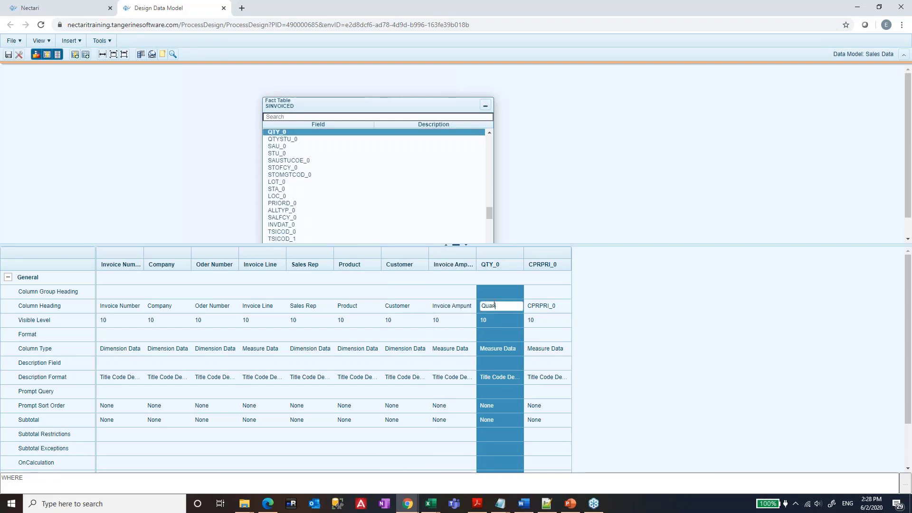
text(tity Sold)
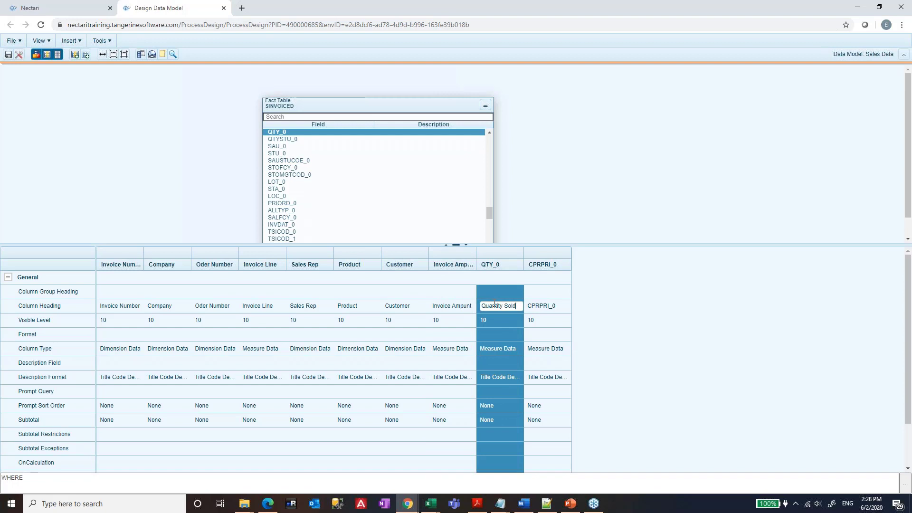
key(Return)
Step: Set the column heading of CPRPRI_0 to "Unit Cost" and save the Sales Data model
click(550, 305)
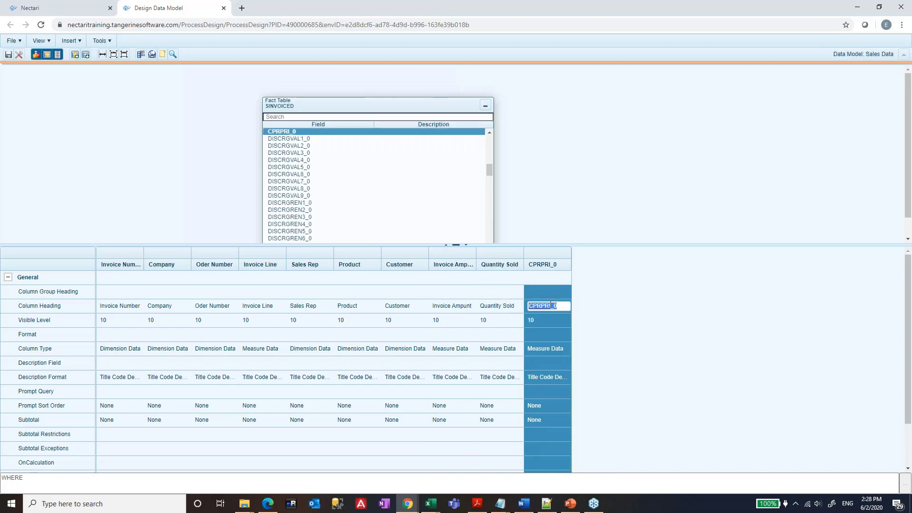
text(Cost)
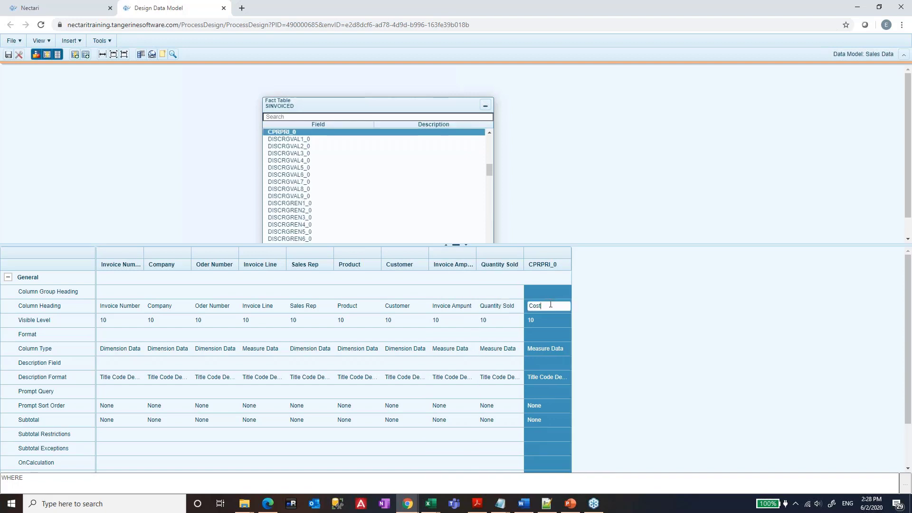
key(BackSpace)
text(Unit Cost)
key(Return)
click(8, 55)
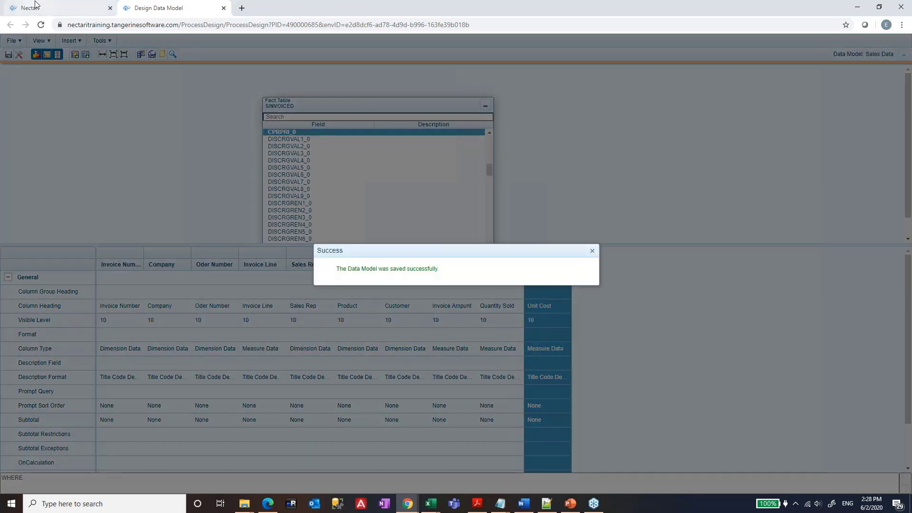
Step: Open the Sales Report view under Sales Data in Nectari to check its headings, and close it again
click(34, 8)
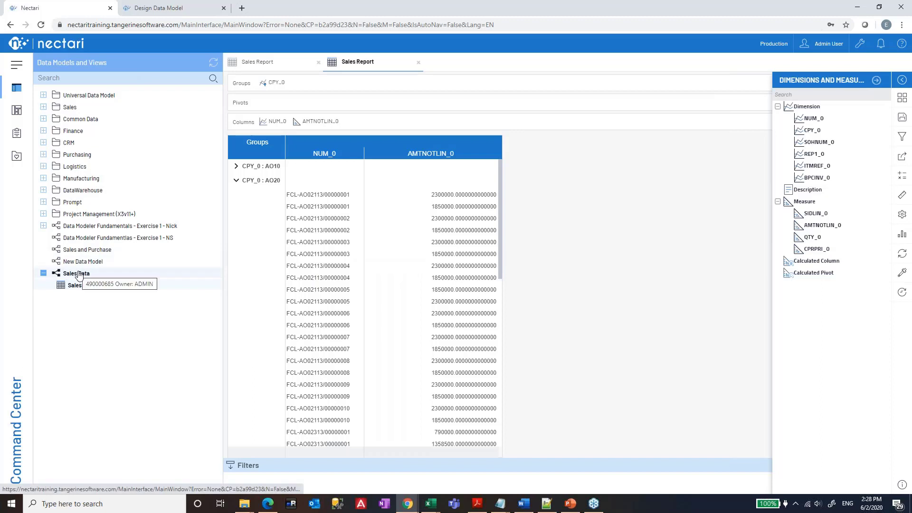
mouse_move(84, 287)
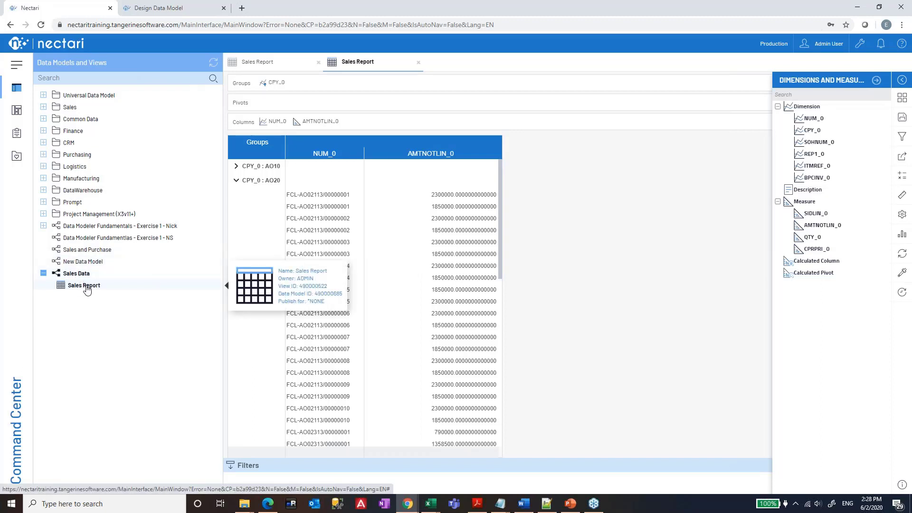
double_click(86, 287)
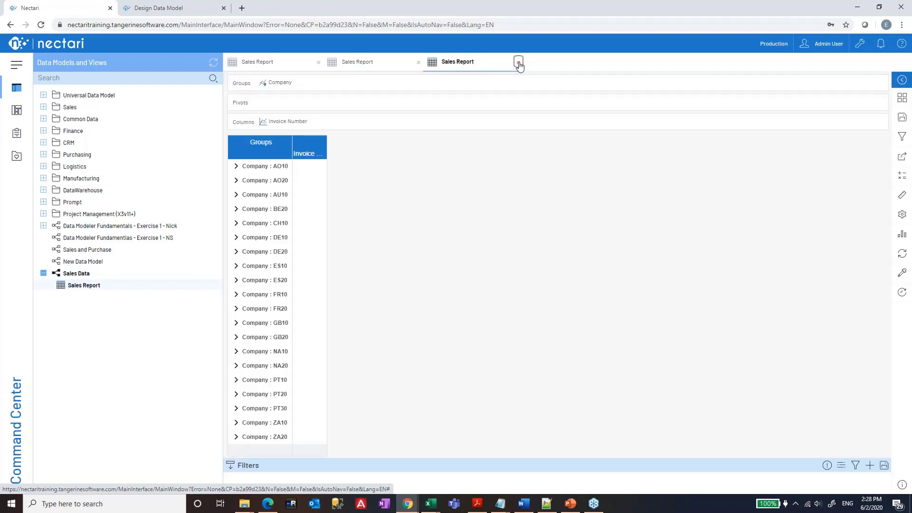
click(519, 63)
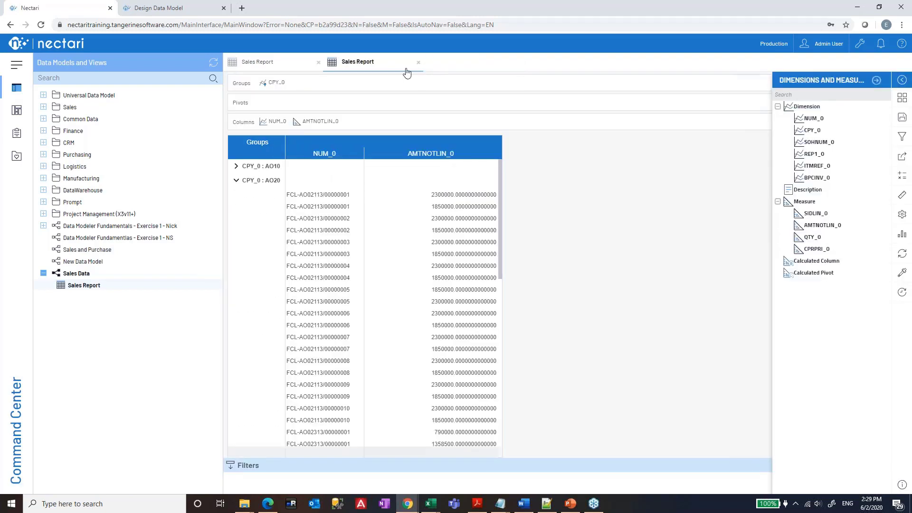
Step: Save the open Sales Report worksheet containing the invoice amount column under its existing name and reopen it from Sales Data
click(903, 121)
click(853, 133)
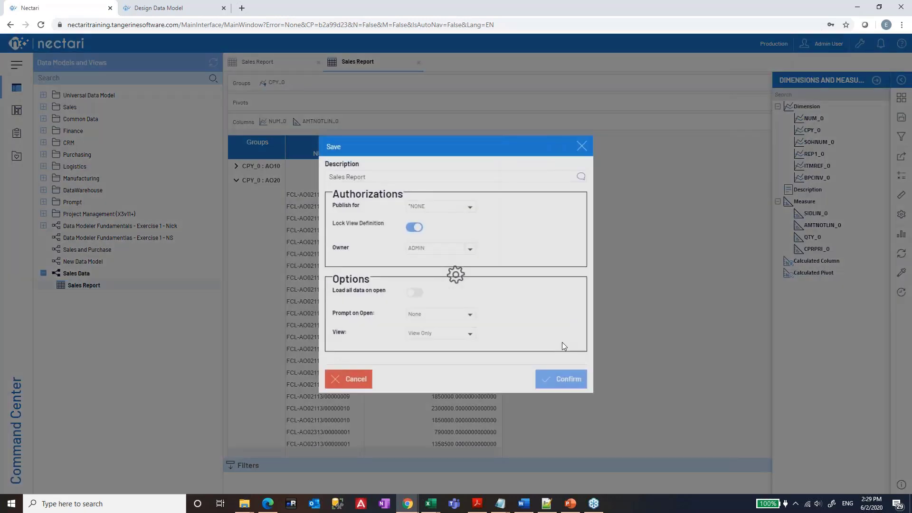
click(577, 382)
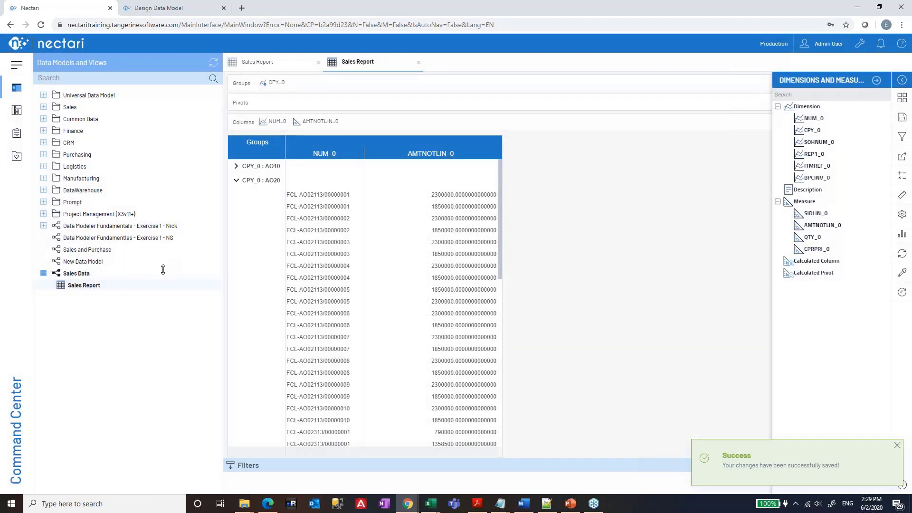
double_click(85, 287)
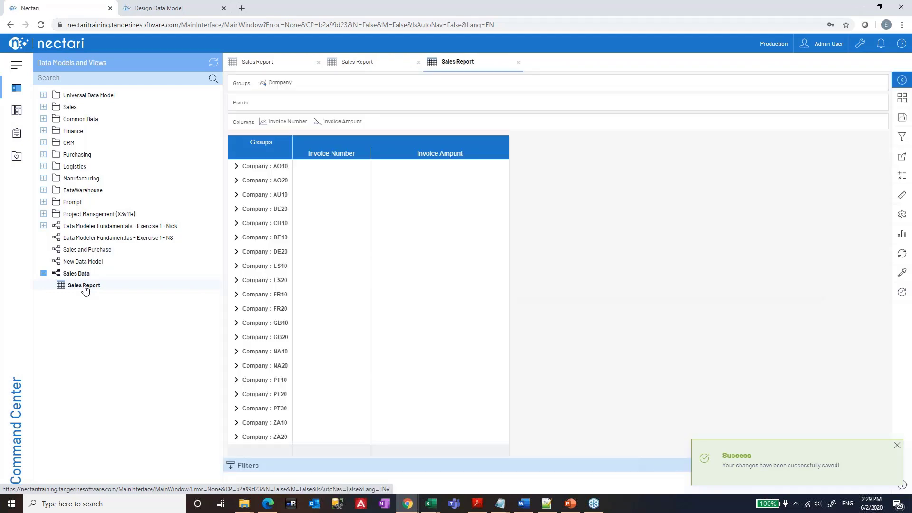
Step: Widen the Groups column of the Sales Report and expand its dimension and measure lists to check the field headings
drag(293, 153, 325, 153)
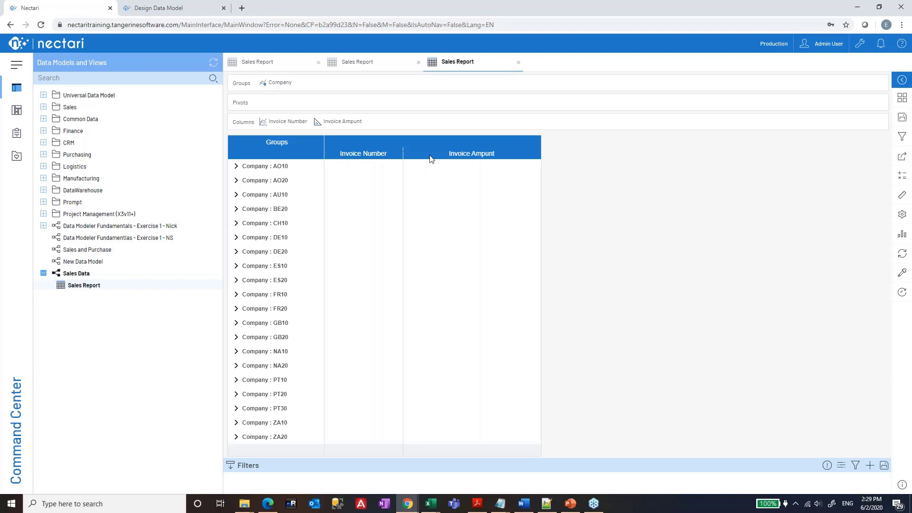
click(903, 199)
click(779, 107)
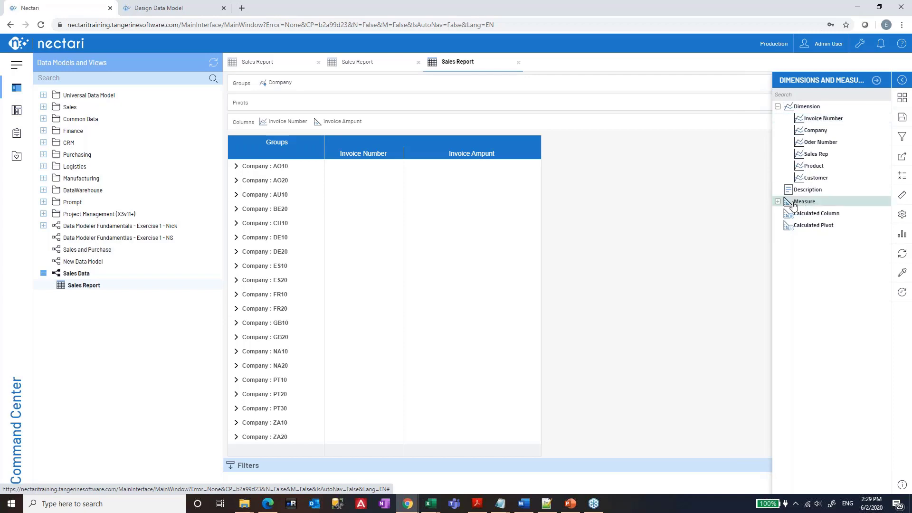
click(777, 202)
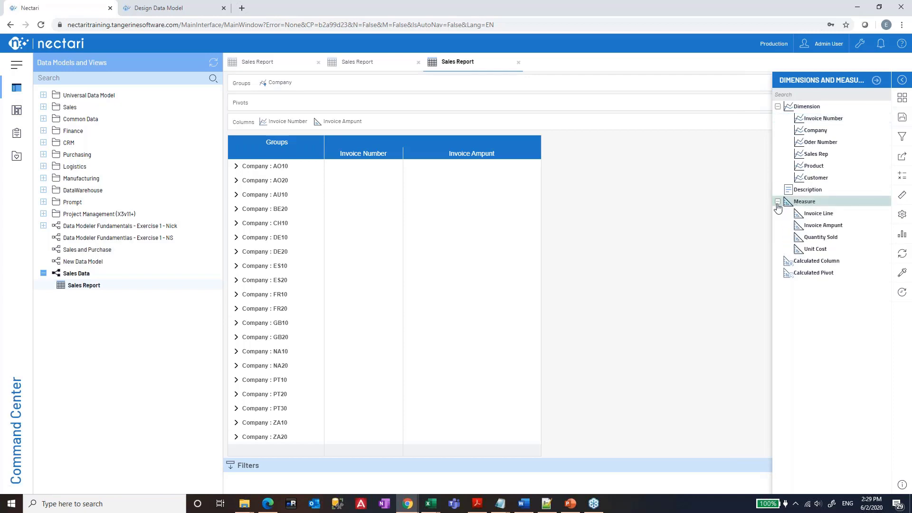
Step: In the Sales Data model design, correct the AMTNOTLIN_0 column heading to "Invoice Amount" and save the model
click(181, 8)
click(592, 251)
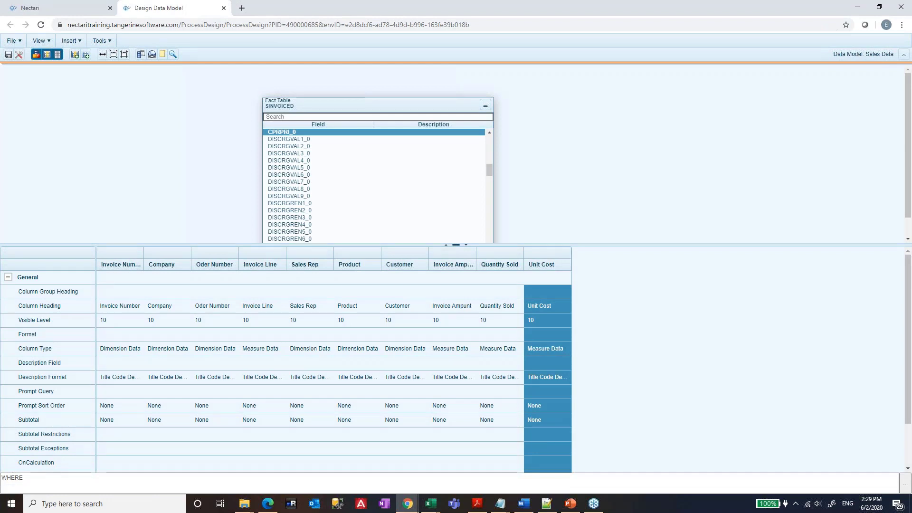
click(454, 306)
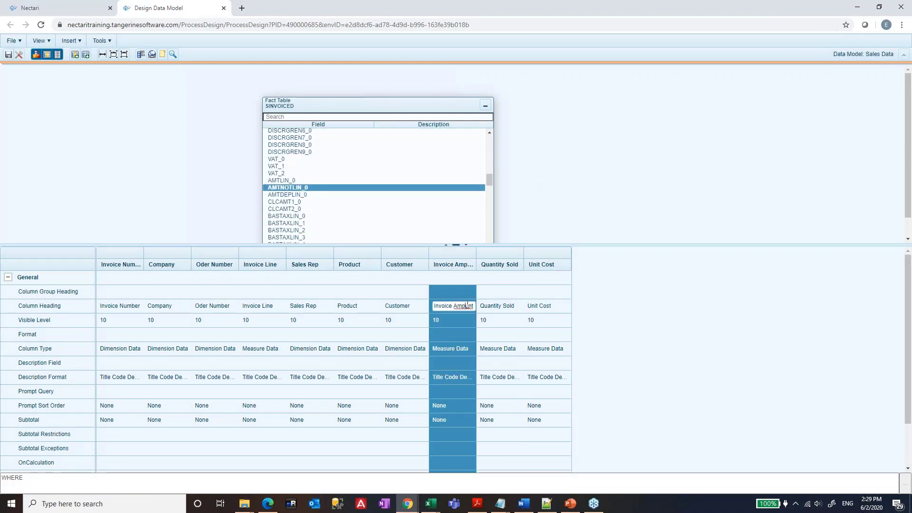
key(BackSpace)
text(o)
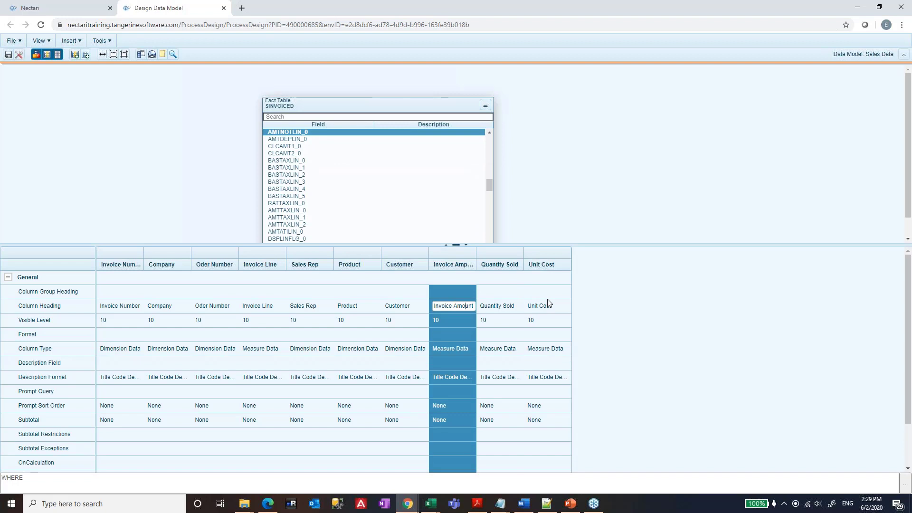
key(Return)
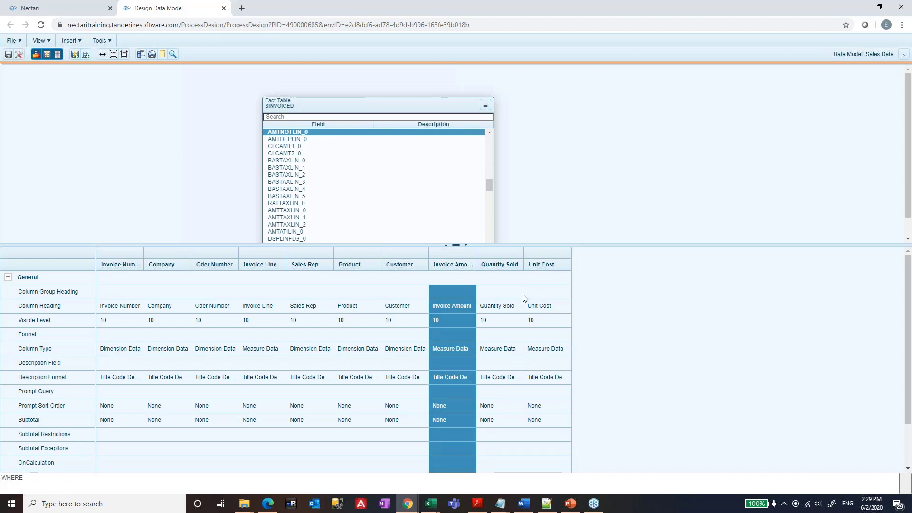
click(550, 263)
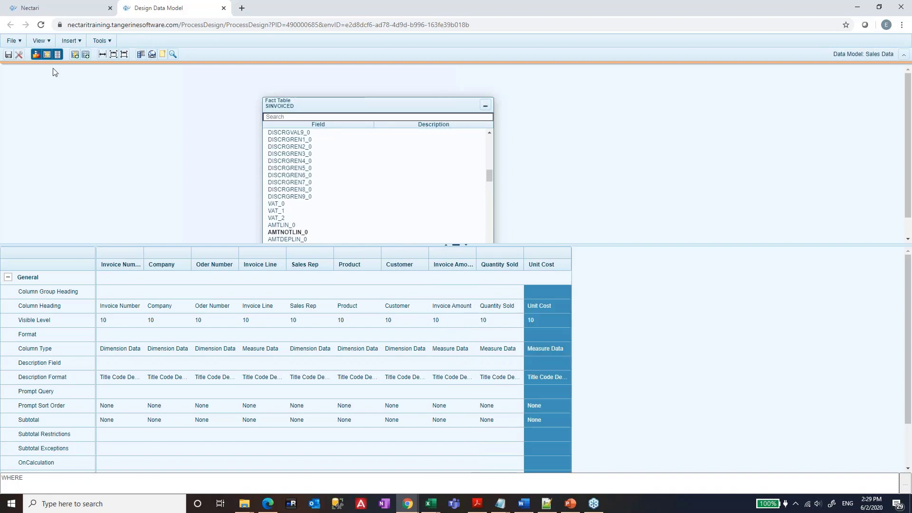
click(9, 55)
Step: Dismiss the model's save message, refresh the Sales Report worksheet with the corrected heading and save the worksheet
click(37, 9)
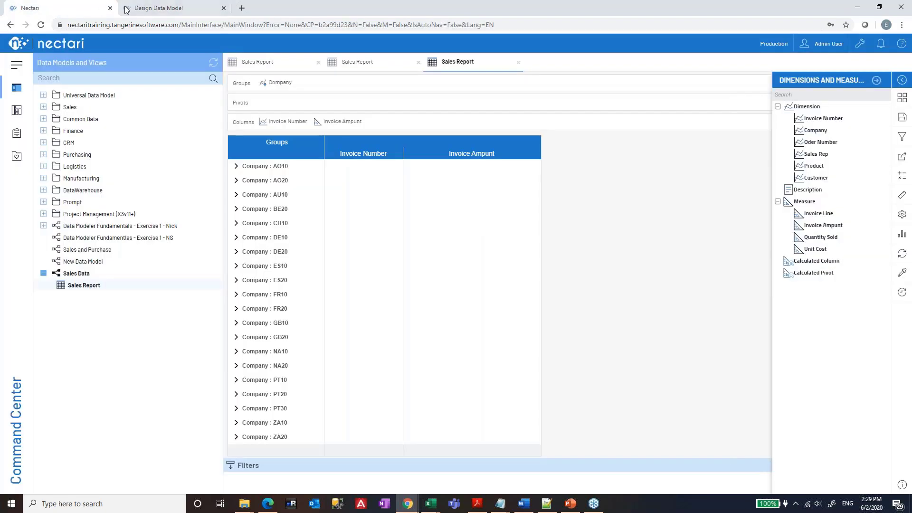
click(141, 10)
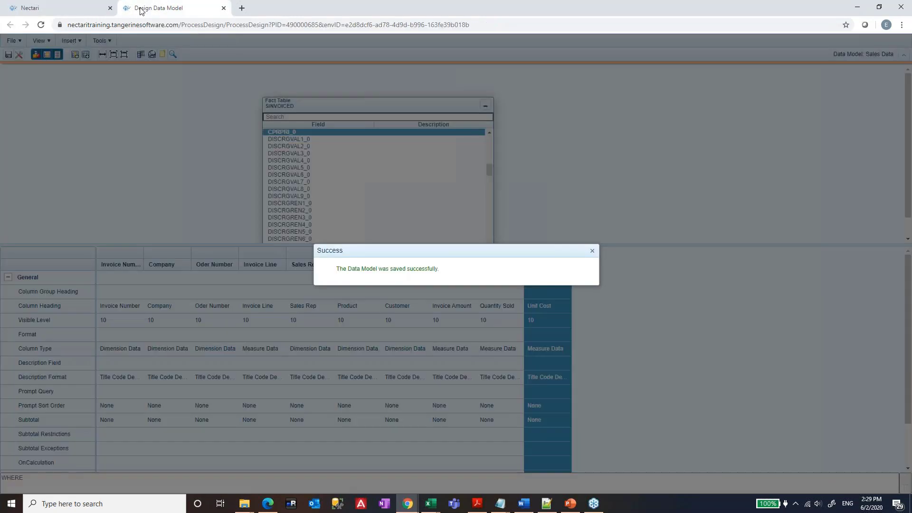
click(594, 252)
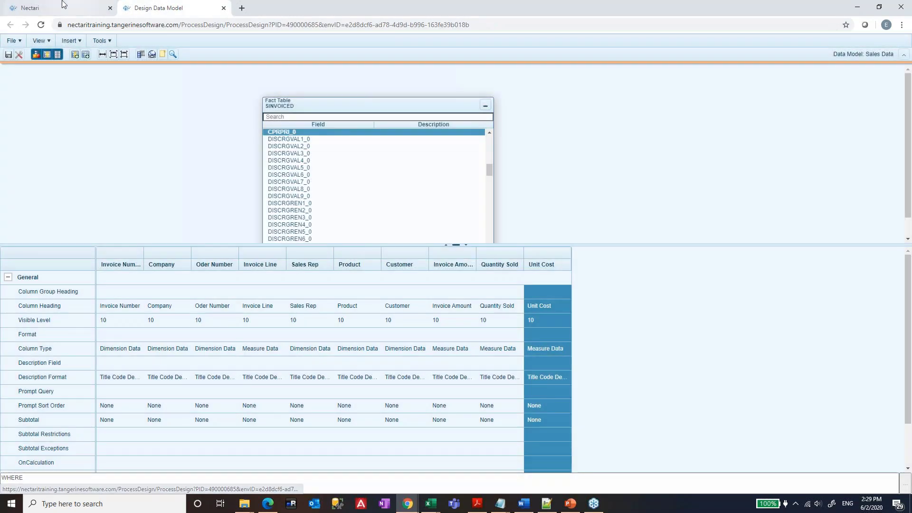
click(48, 8)
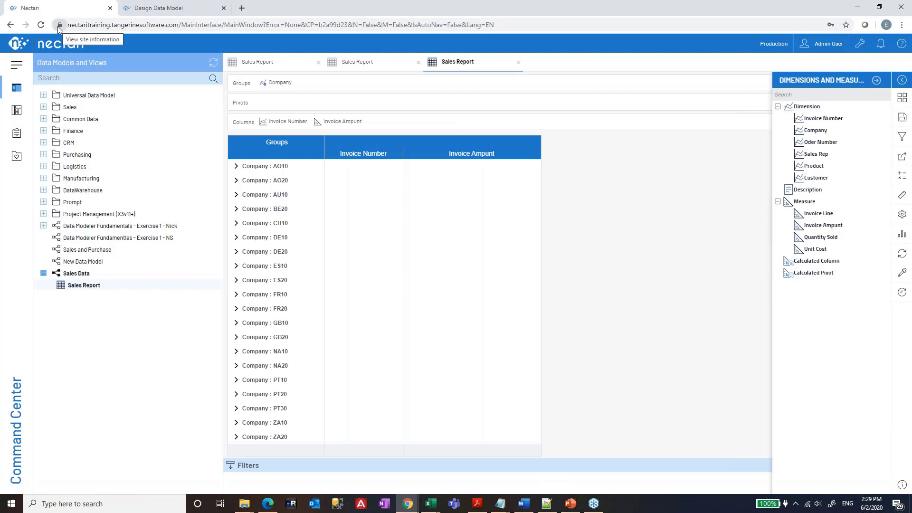
click(192, 10)
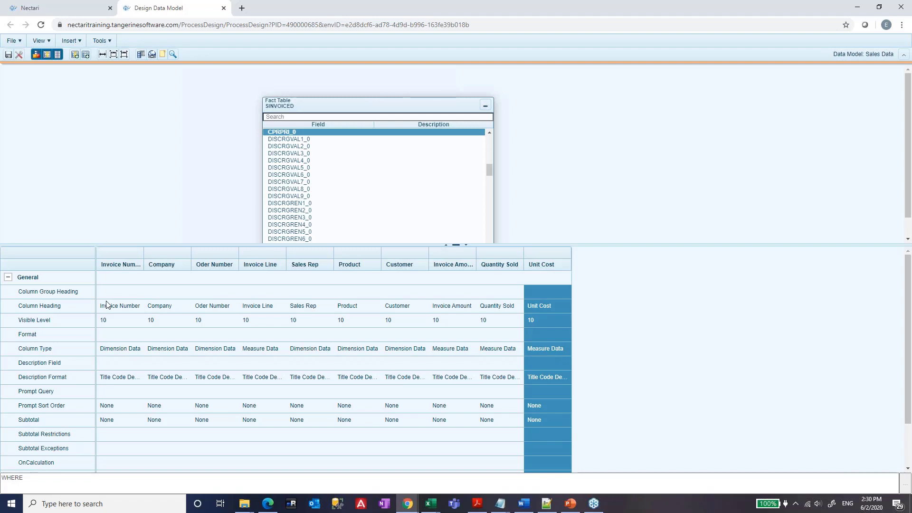
click(58, 8)
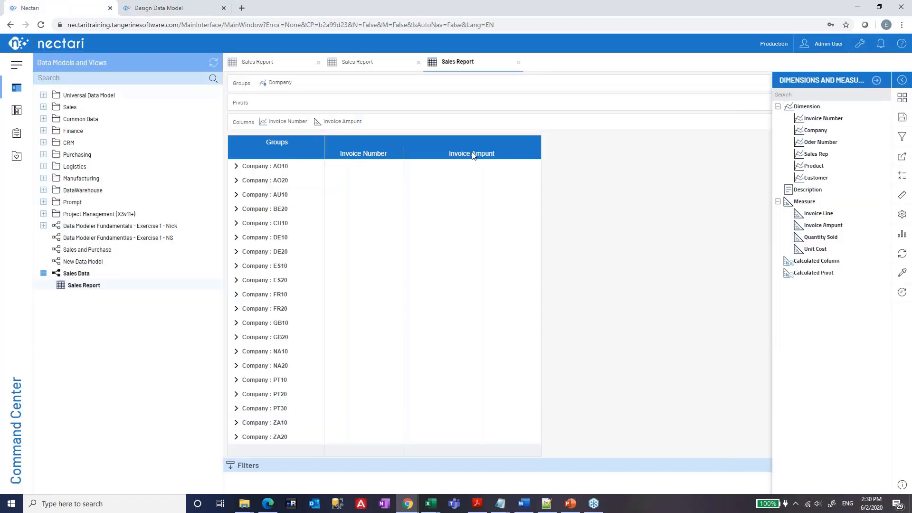
click(901, 256)
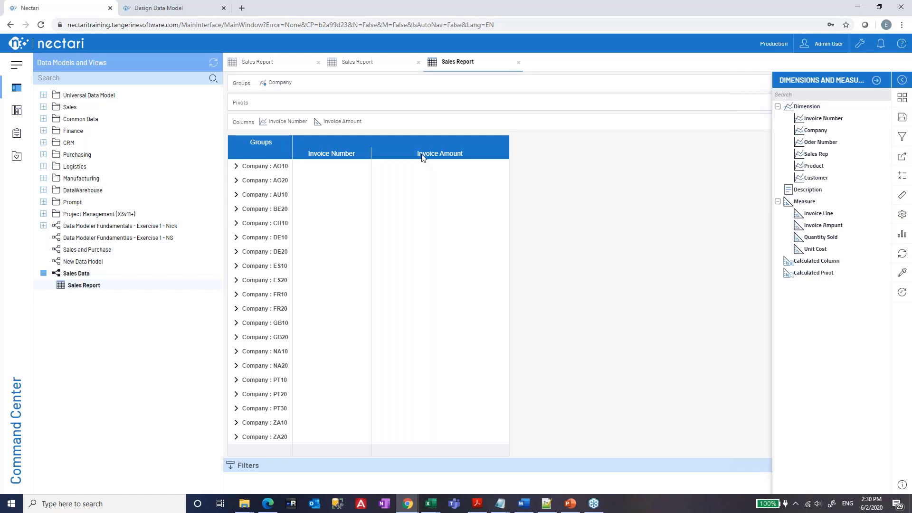
click(902, 117)
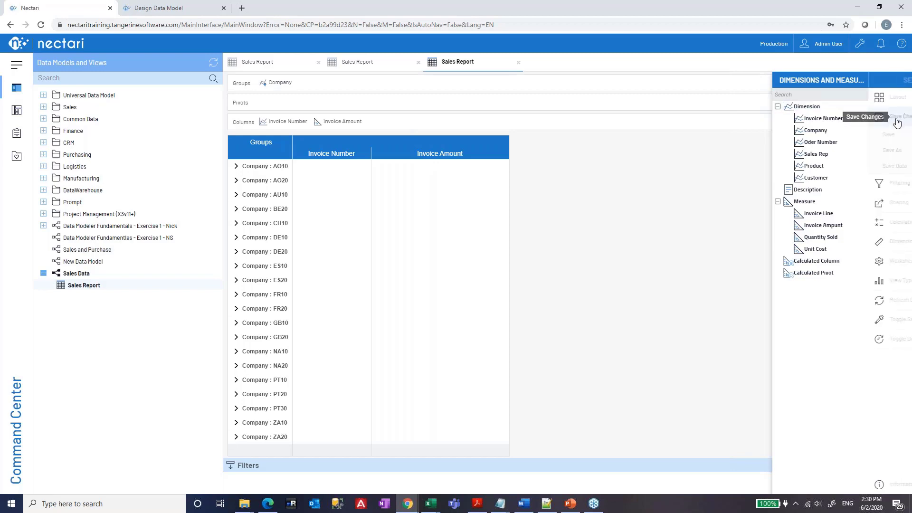
click(840, 135)
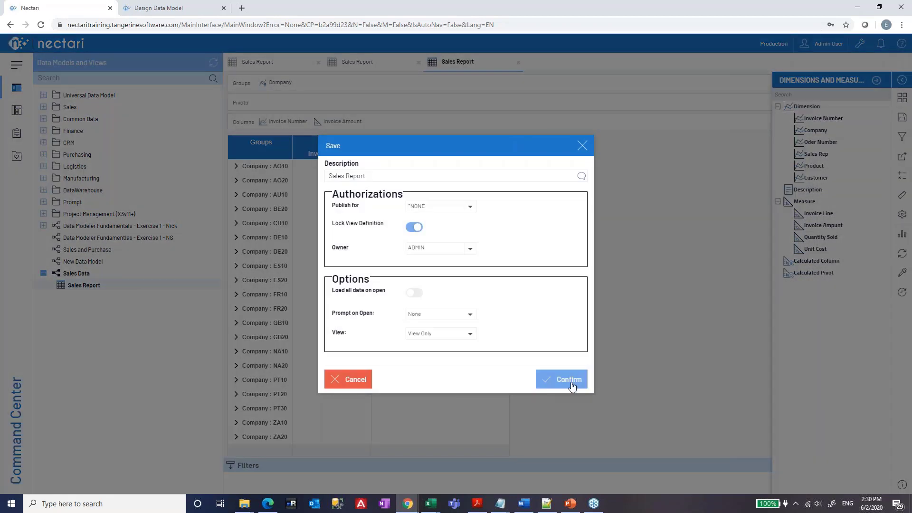
Step: In the Sales Data model design, give the Invoice Number column the group heading "Invoice" and shorten its heading to "Number"
click(202, 6)
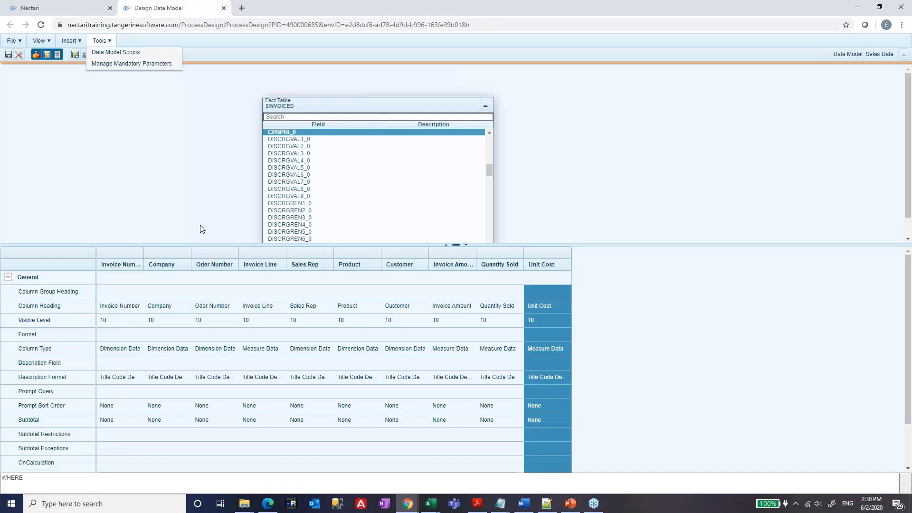
double_click(116, 306)
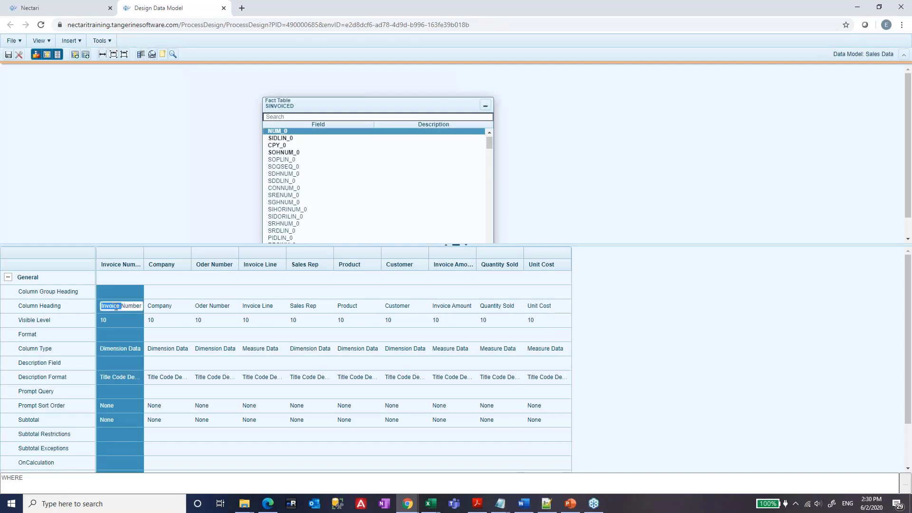
key(BackSpace)
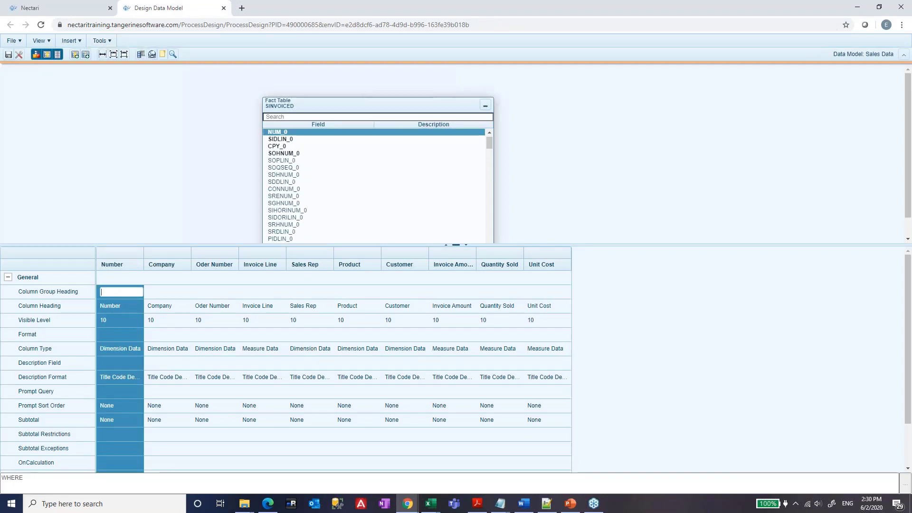
text(Invoice)
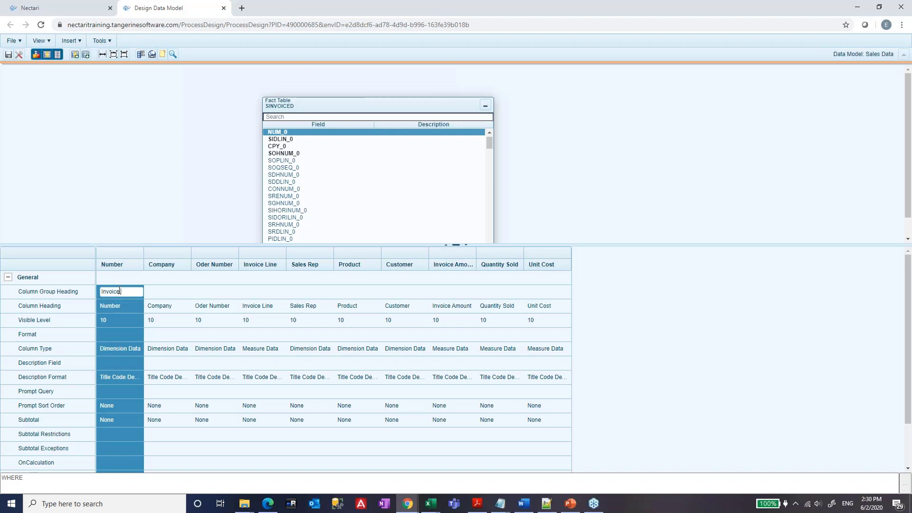
double_click(119, 292)
key(ctrl+c)
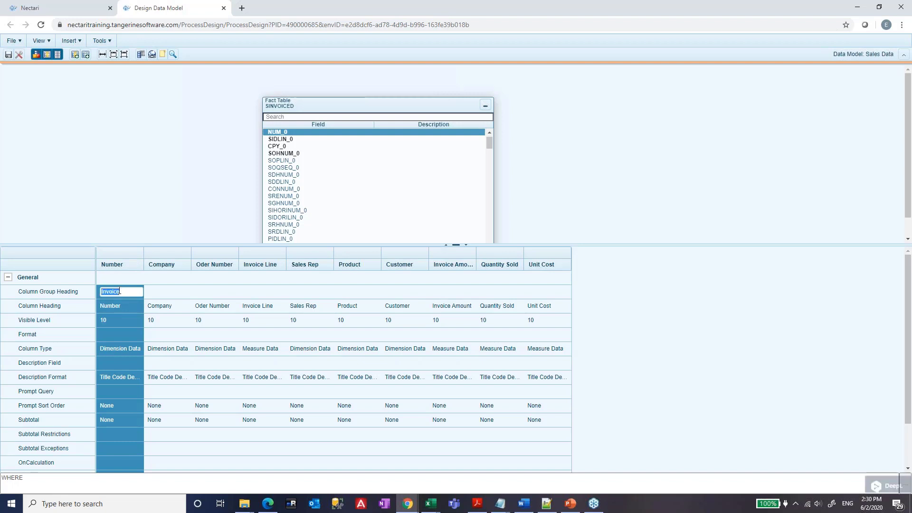
click(185, 292)
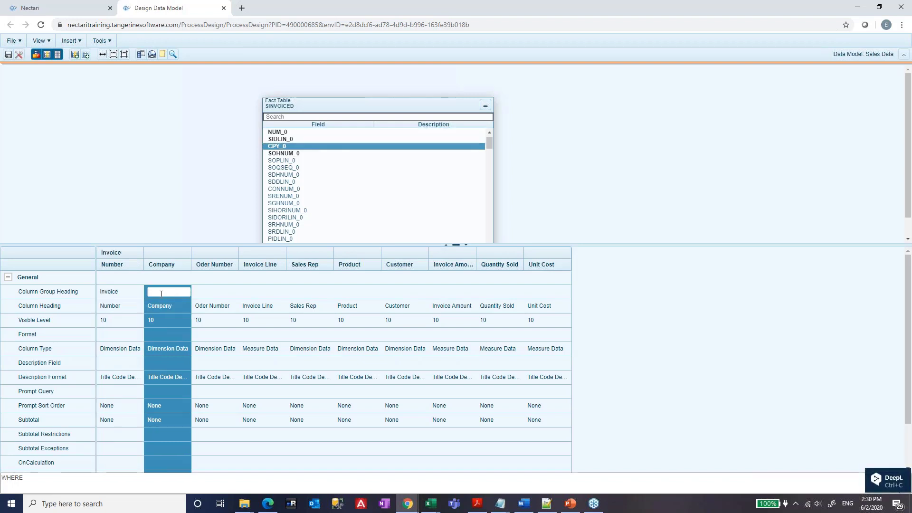
click(132, 295)
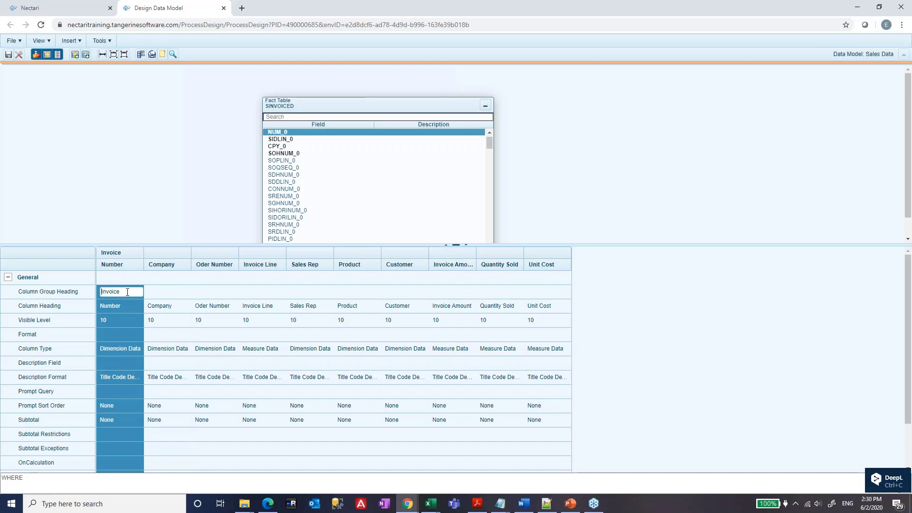
Step: Set the Invoice Line column's group heading to "Invoice" and its column heading to "Line"
click(216, 294)
click(249, 294)
key(ctrl+v)
click(249, 306)
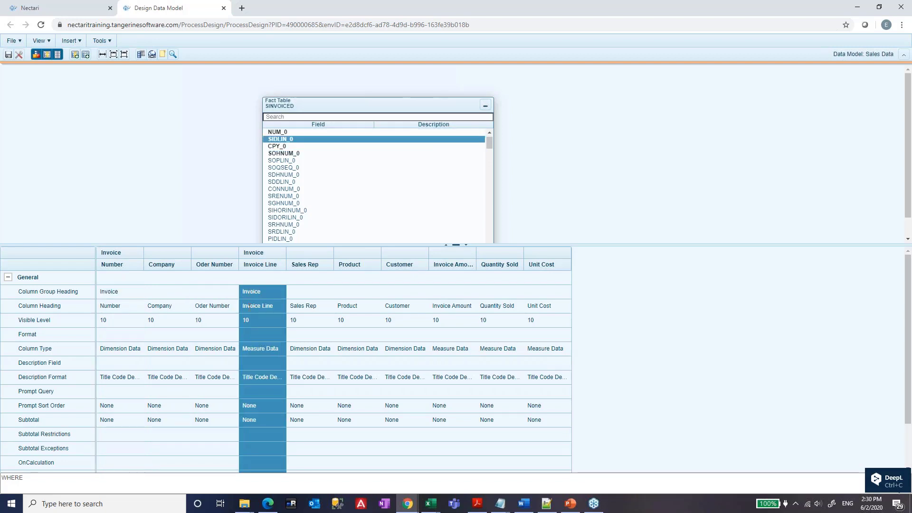
text(Line)
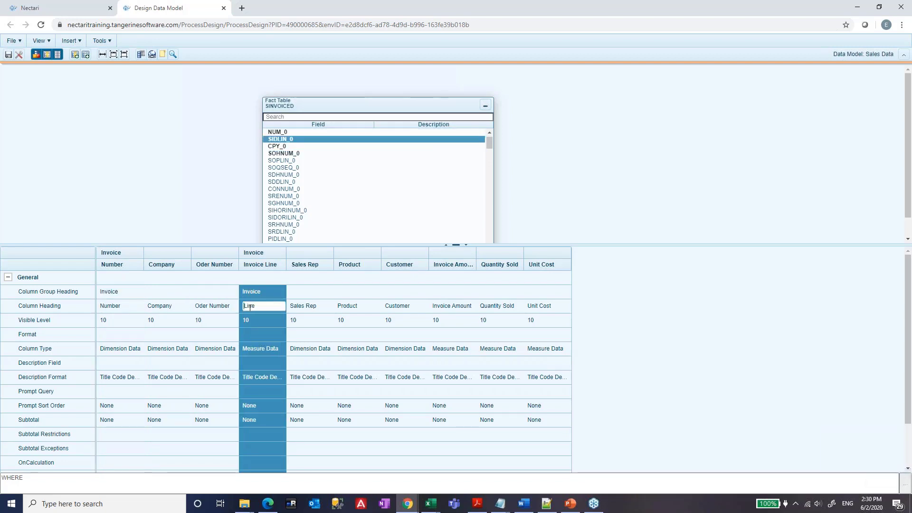
Step: Set the Invoice Amount column's group heading to "Invoice" and shorten its column heading to "Amount"
click(450, 295)
key(ctrl+v)
double_click(434, 306)
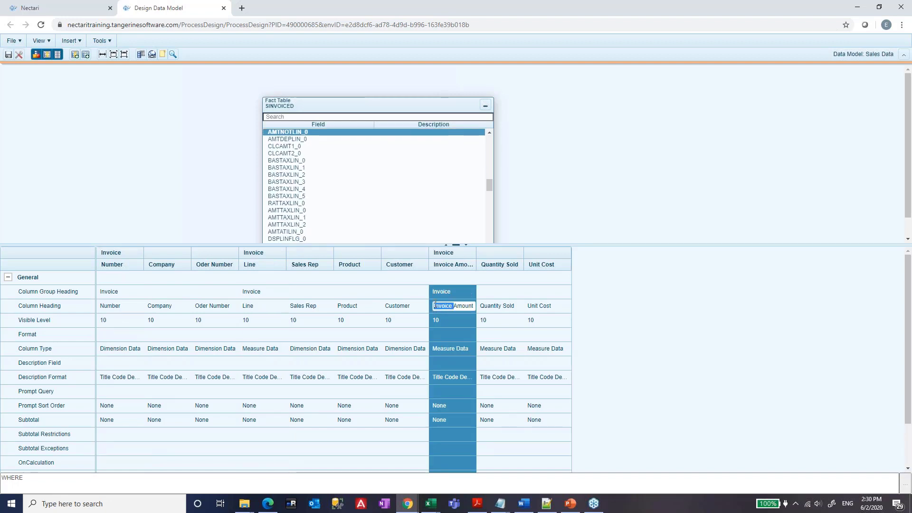
key(Delete)
Step: Give the Quantity Sold and Unit Cost columns the group heading "Invoice" and save the data model
click(503, 292)
key(ctrl+v)
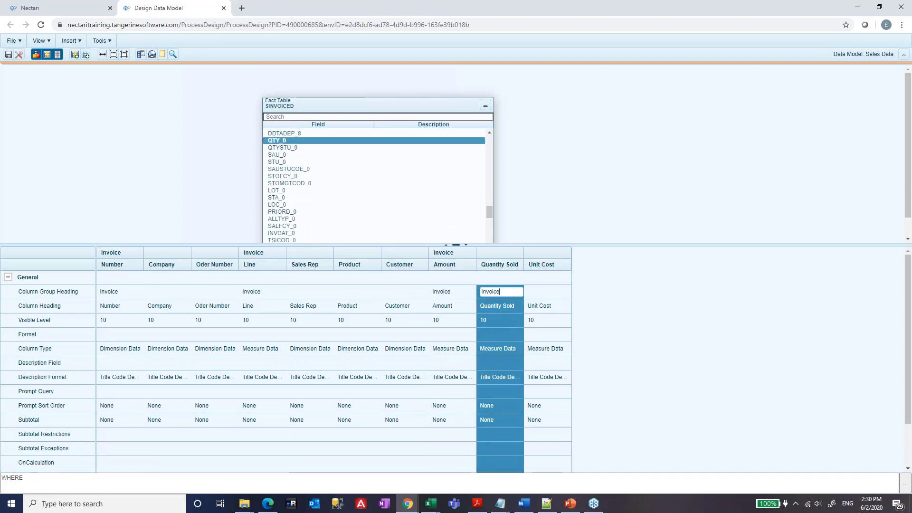
click(544, 292)
key(ctrl+v)
click(602, 301)
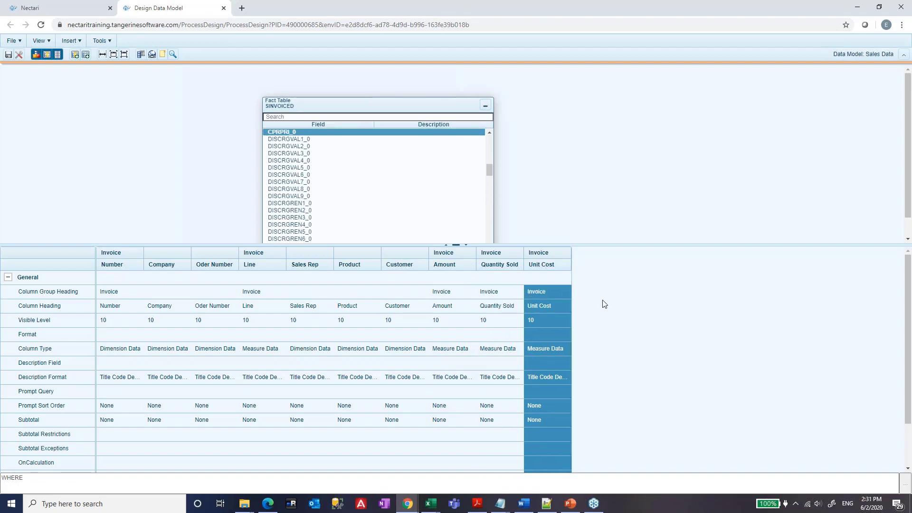
click(9, 55)
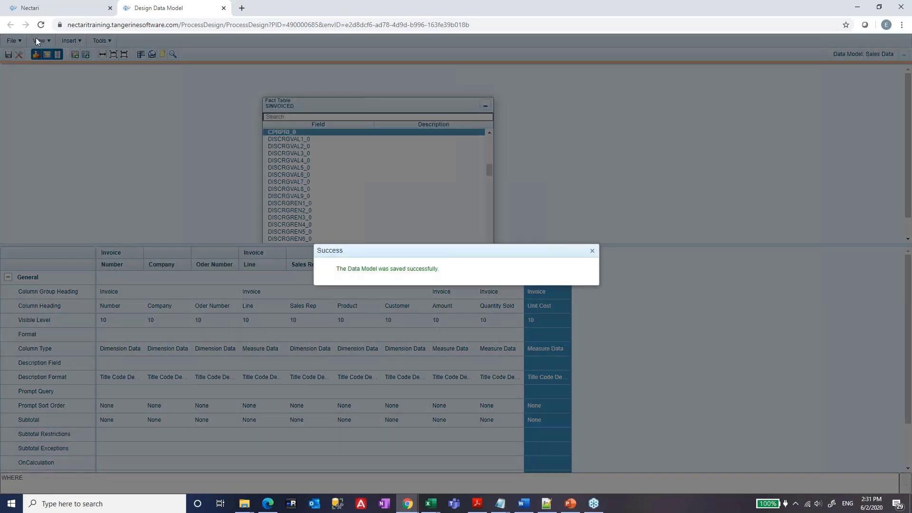
Step: Save the open Sales Report worksheet under its existing name and reopen it from Sales Data
click(60, 8)
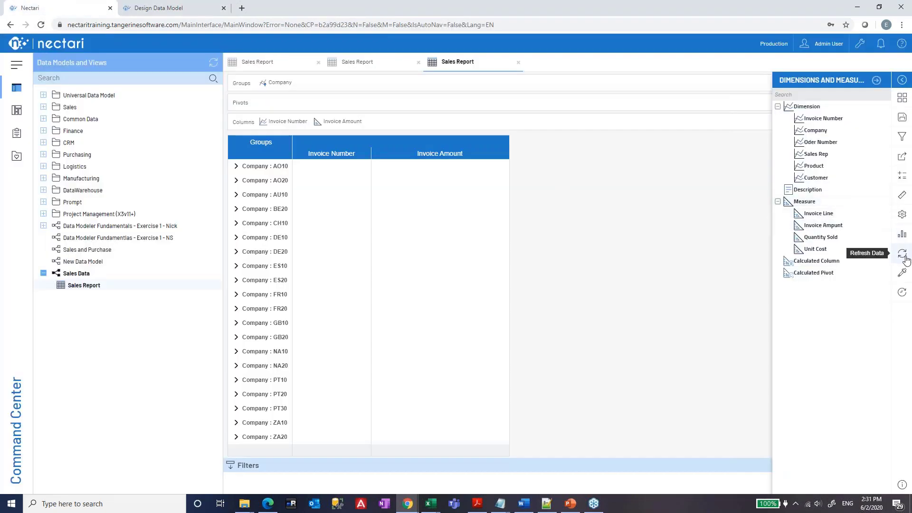
click(899, 122)
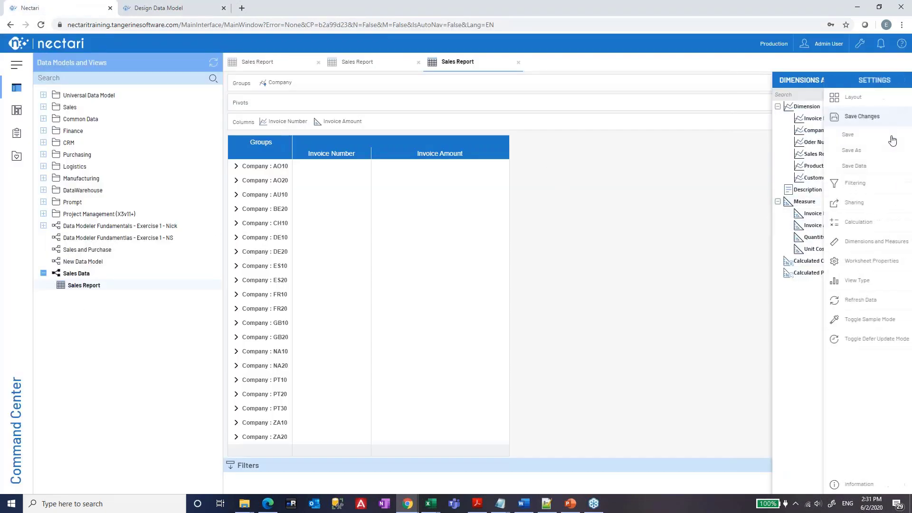
click(861, 138)
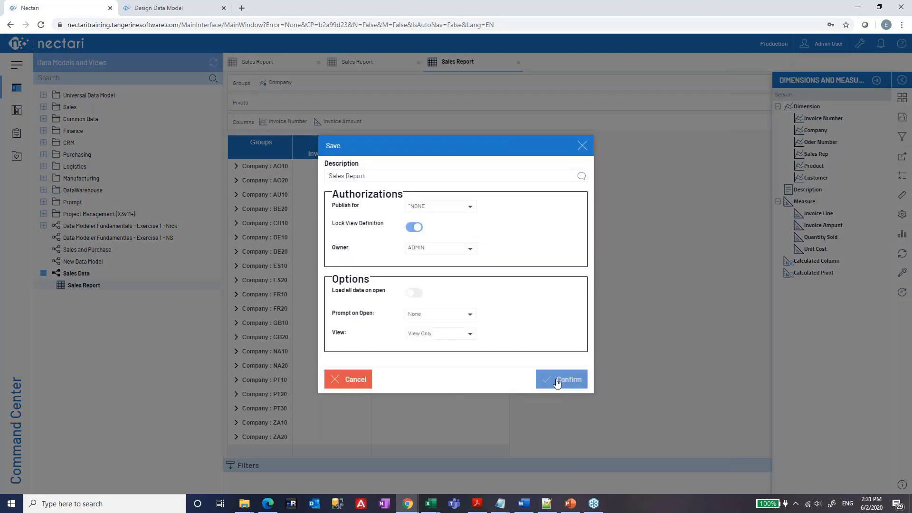
click(553, 368)
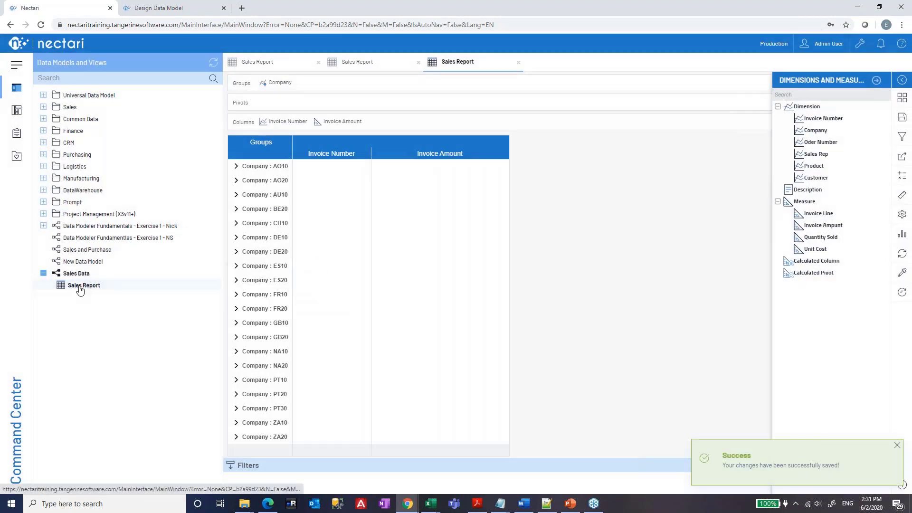
click(79, 288)
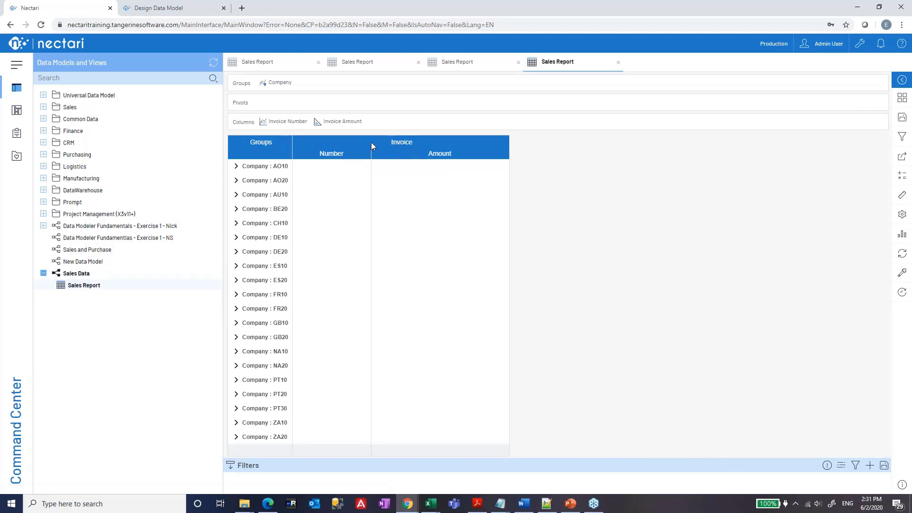
Step: Compare the column headings of the reopened Sales Report with those in the earlier open copies of the worksheet
click(450, 62)
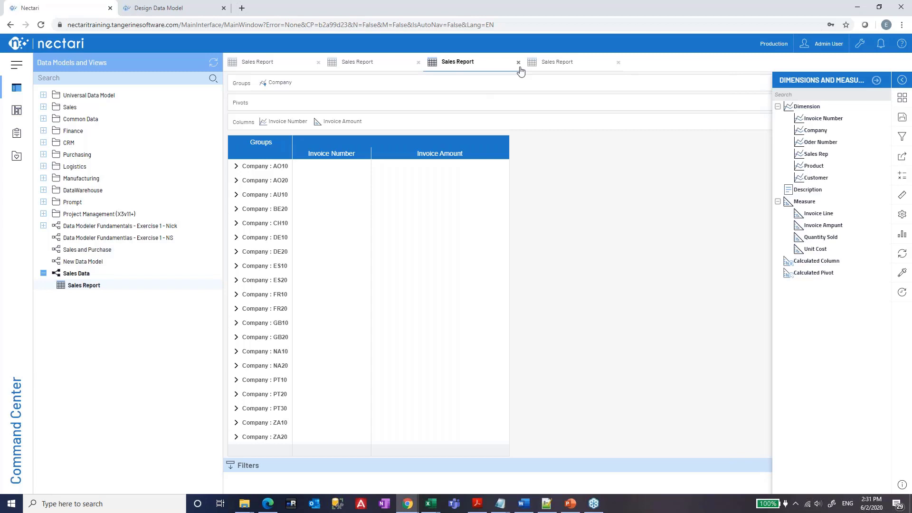
click(569, 65)
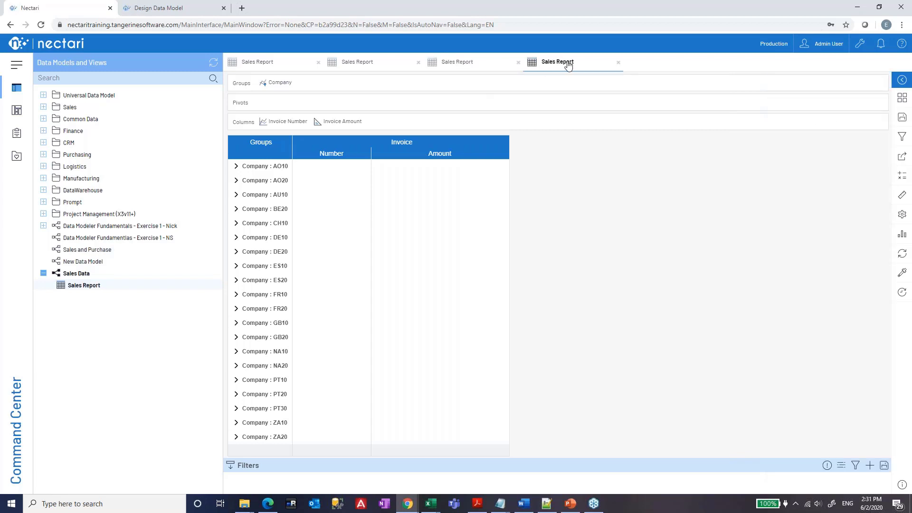
click(475, 69)
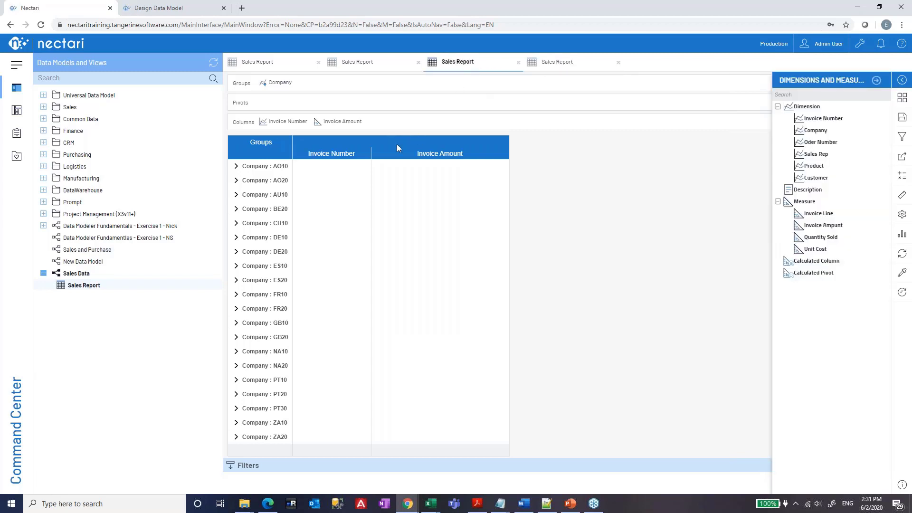
click(564, 67)
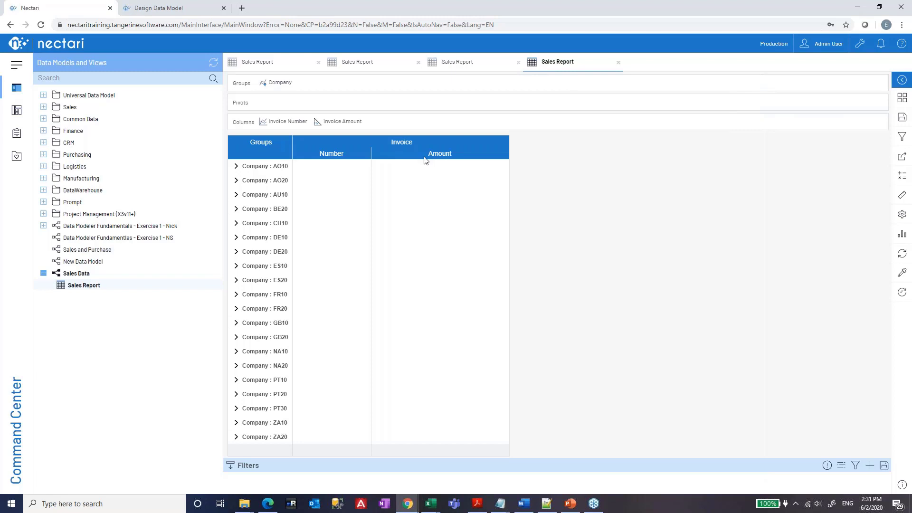
click(265, 66)
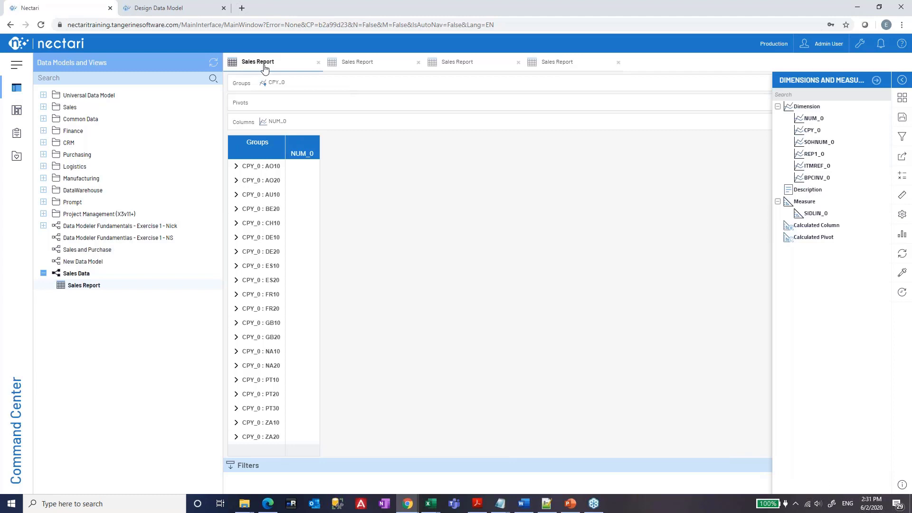
click(359, 67)
click(449, 66)
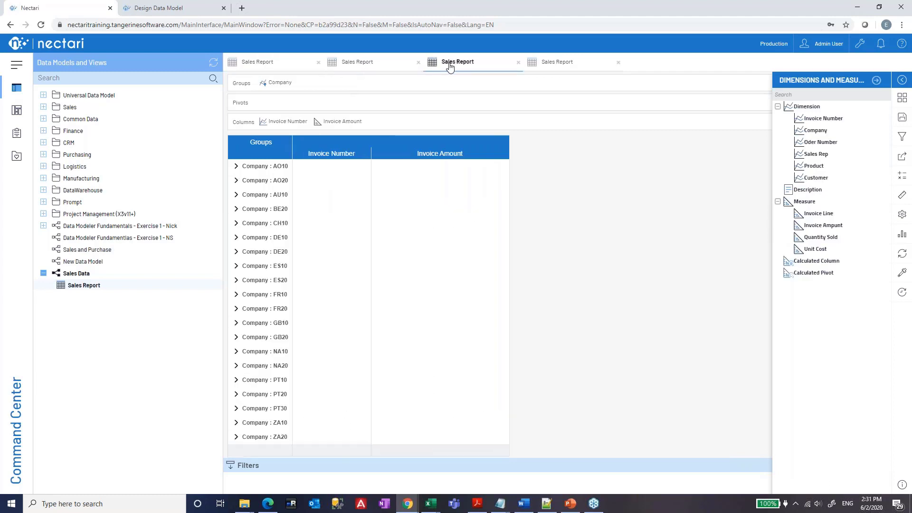
click(559, 69)
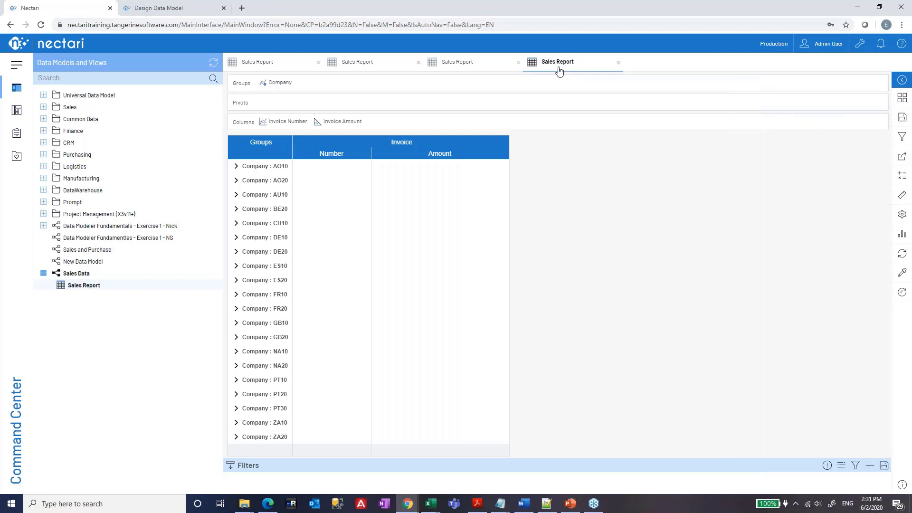
Step: Dismiss the save message in the Sales Data model design and set the Unit Cost column's visible level to 20
click(140, 8)
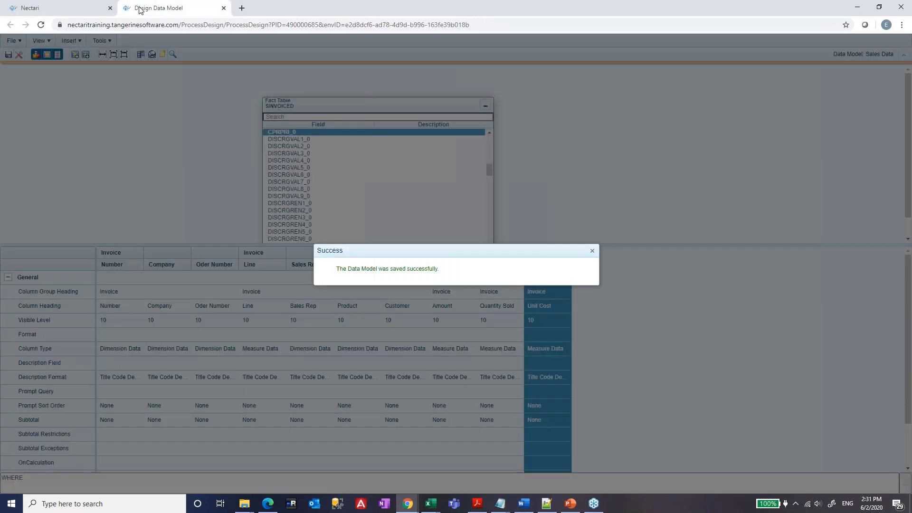
click(592, 252)
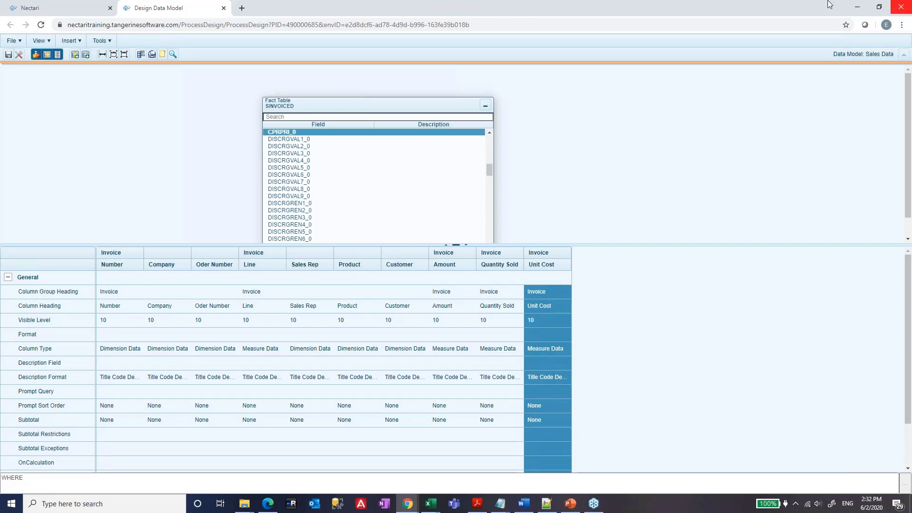
click(70, 7)
click(171, 6)
click(551, 320)
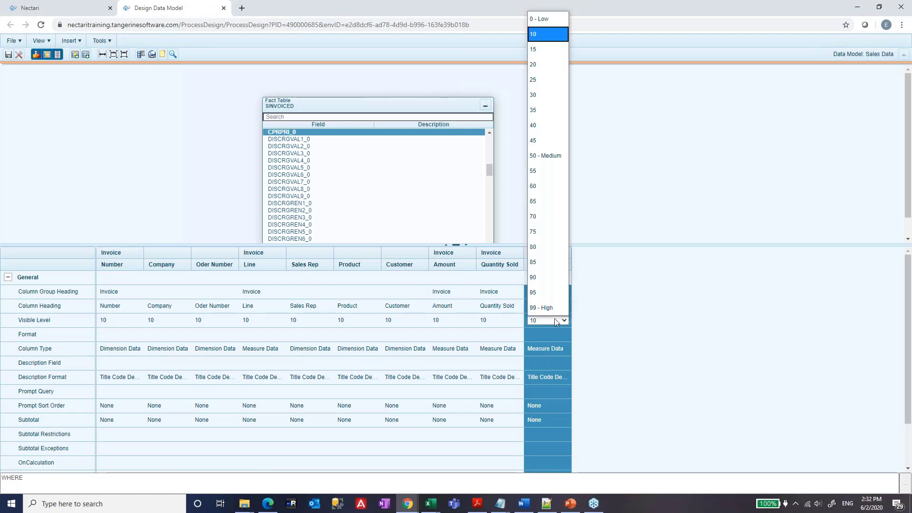
click(542, 65)
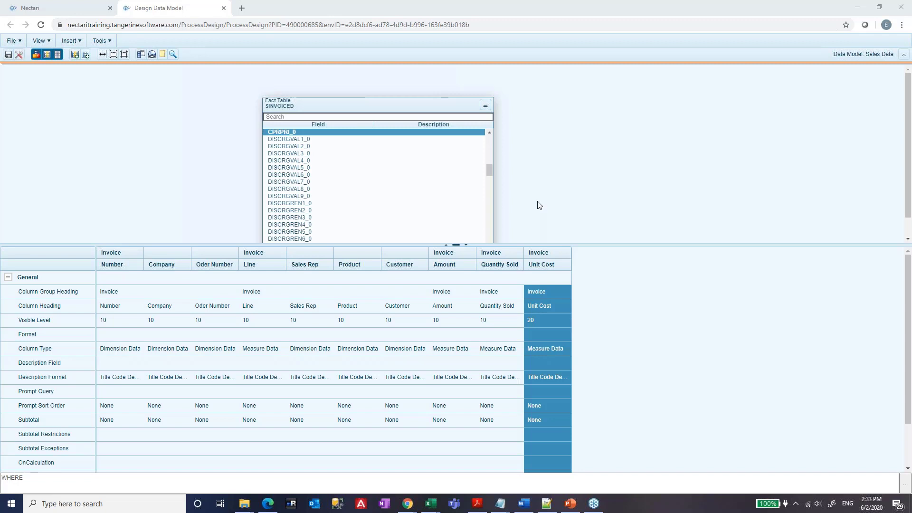
Step: Locate the CPY_0 field in the SINVOICED fact table and select the invoice Amount column in the model design
drag(491, 164, 491, 137)
click(299, 154)
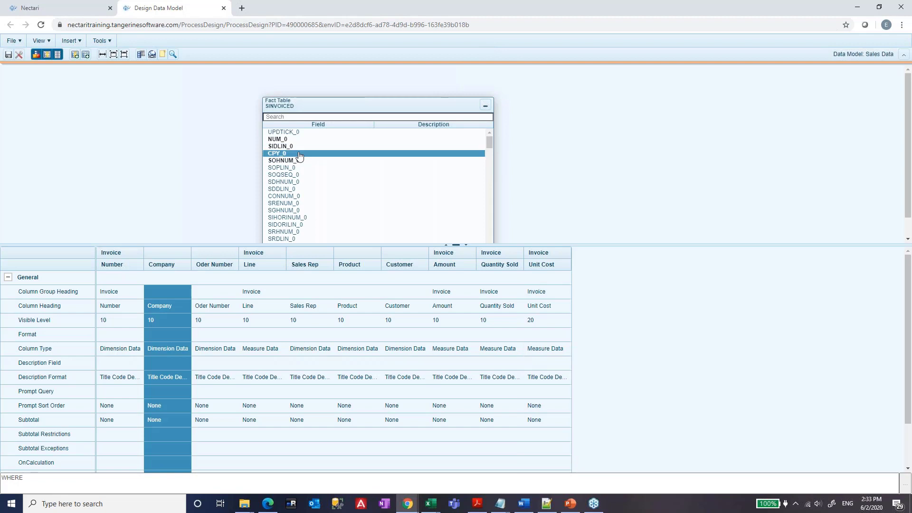
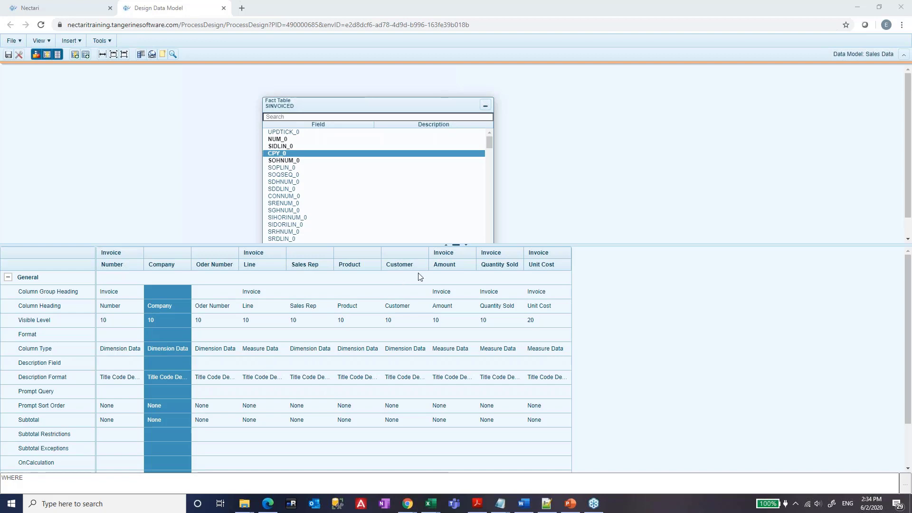
click(444, 267)
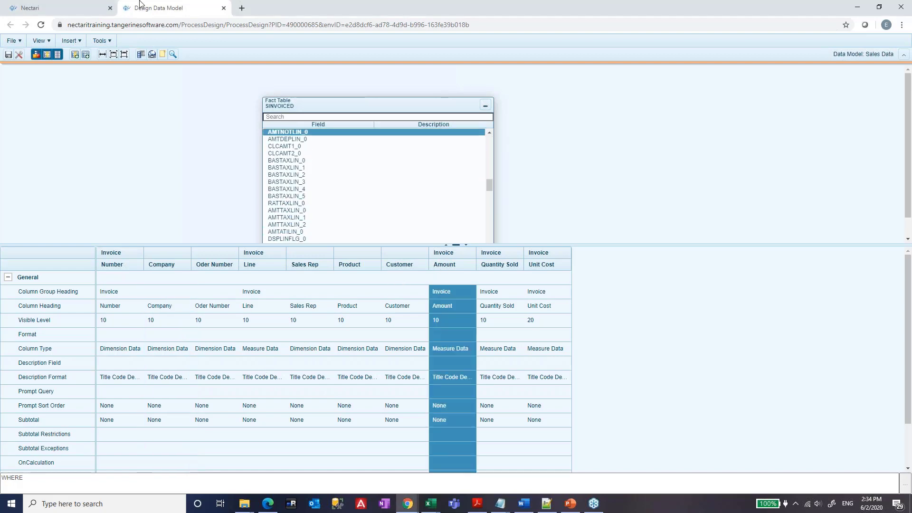
Step: Expand company AU10 in the Sales Report worksheet and select an invoice amount to examine its number format
click(38, 7)
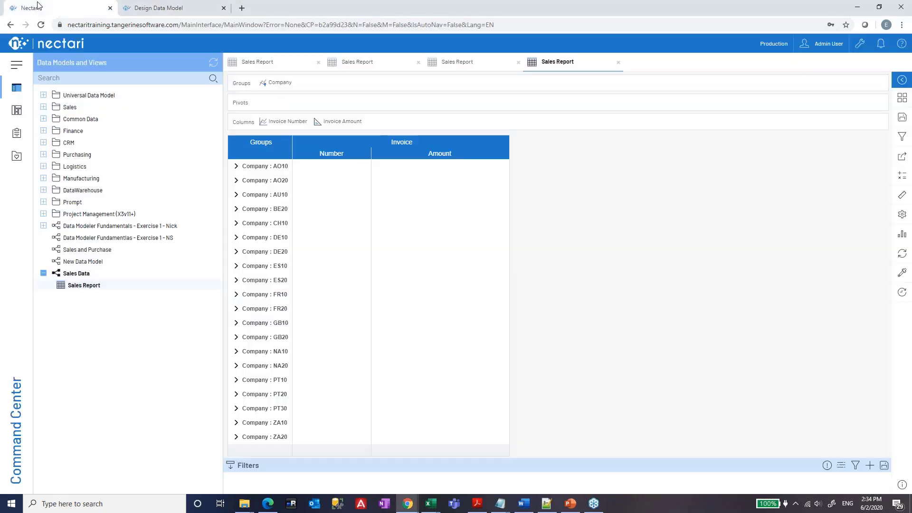
click(236, 195)
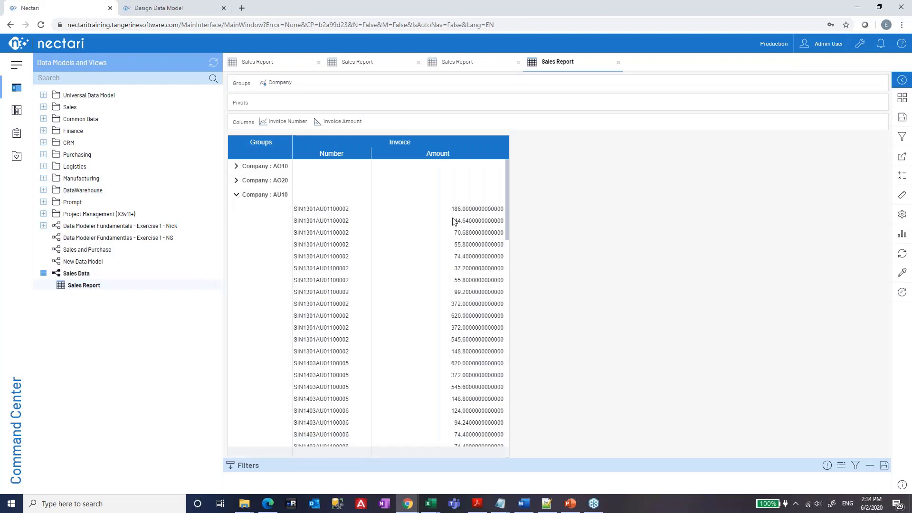
click(454, 221)
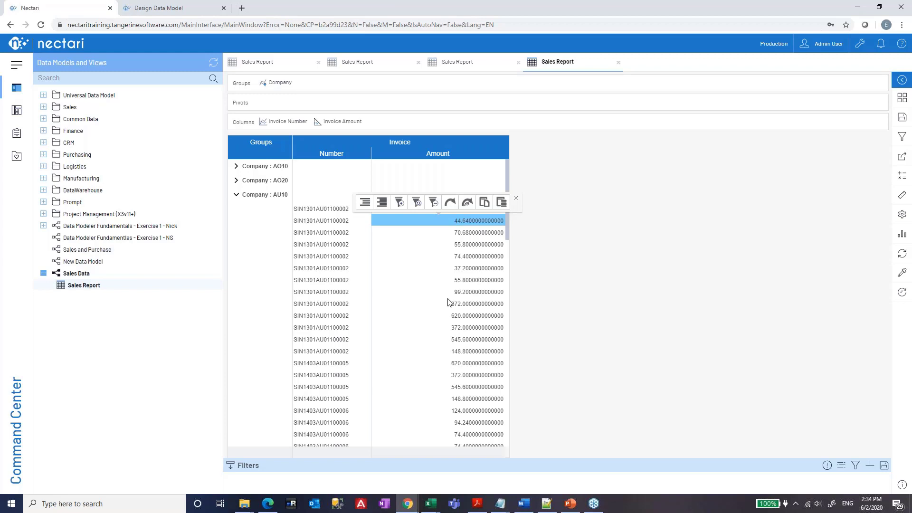
Step: Format the invoice Amount column in the Sales Data model design as Number with 2 decimal places and "-" for negatives
click(166, 8)
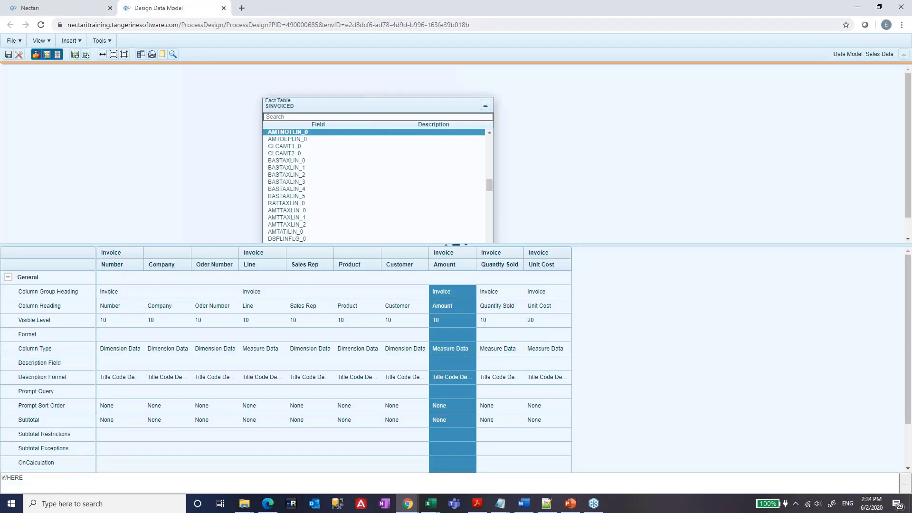
click(461, 339)
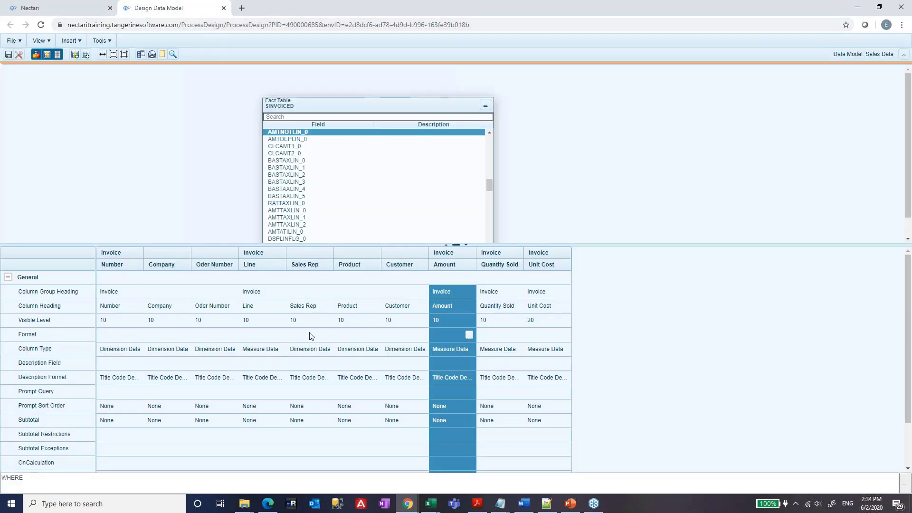
click(468, 335)
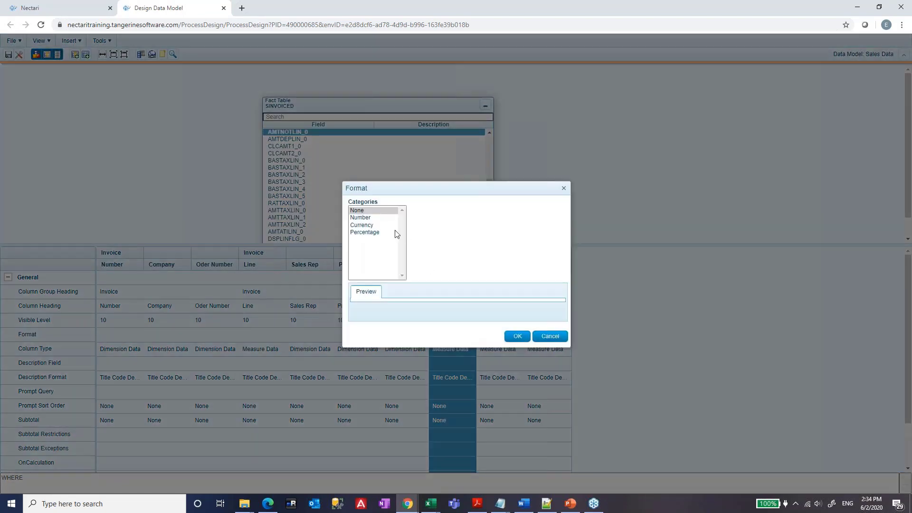
click(366, 218)
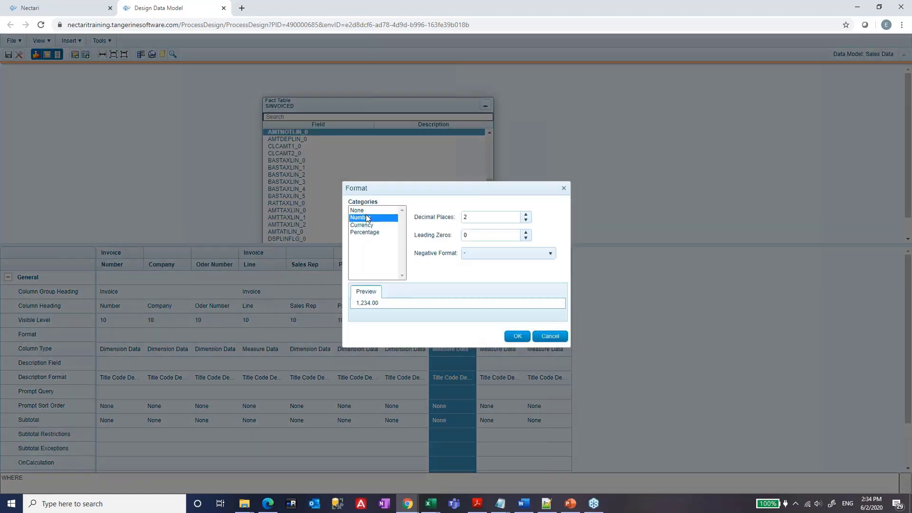
click(514, 339)
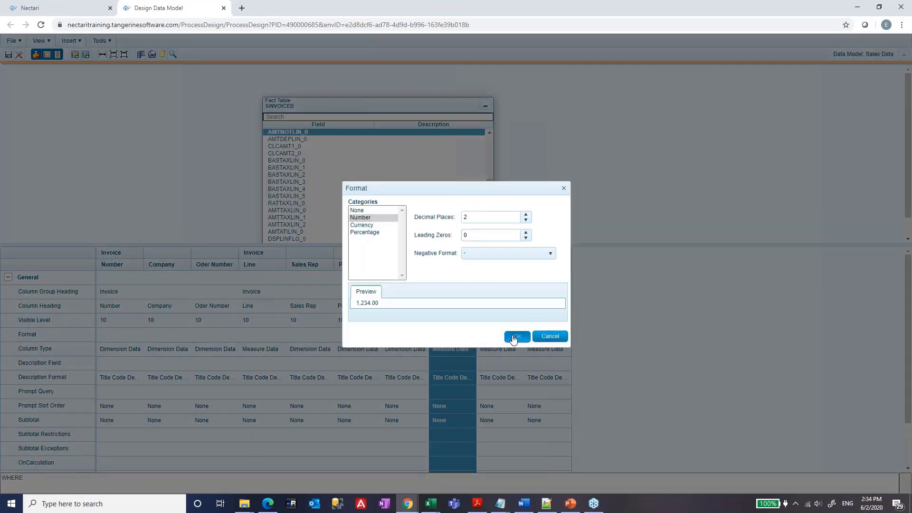
click(492, 261)
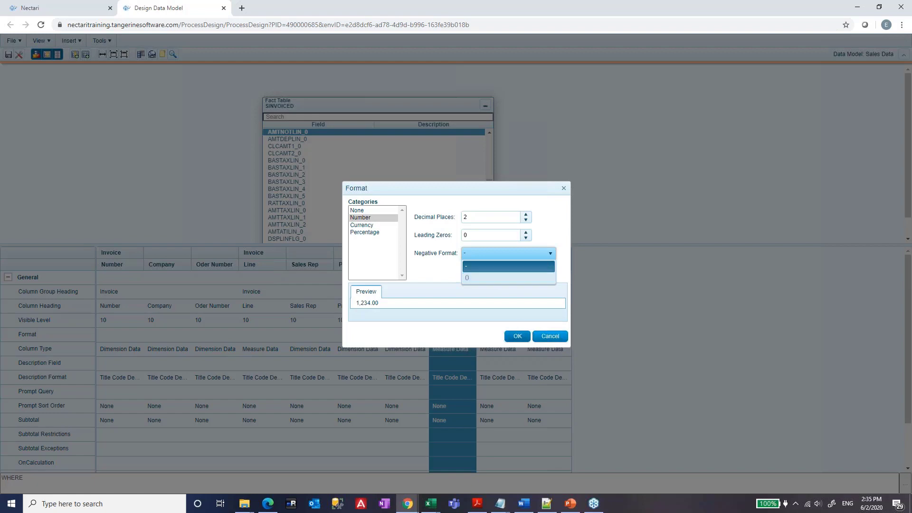
click(523, 336)
Step: Format the Quantity Sold column as Number with 0 decimal places
click(498, 334)
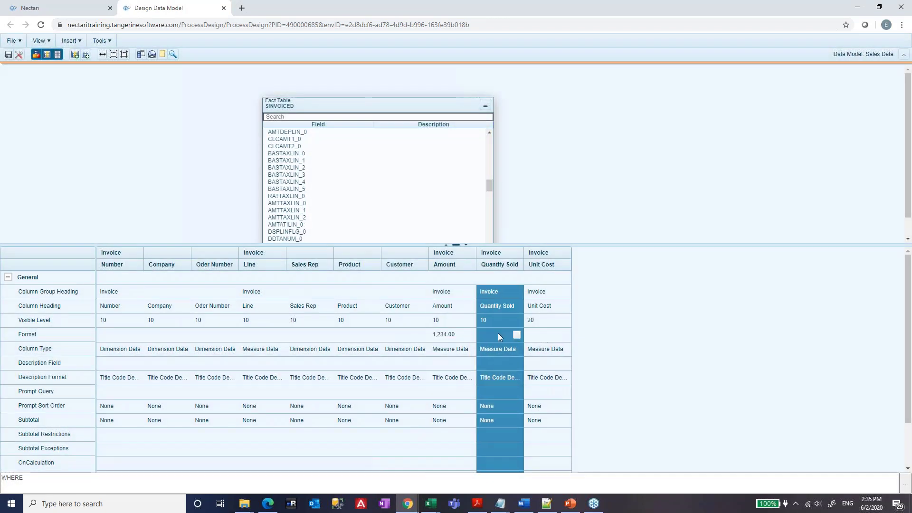
click(517, 335)
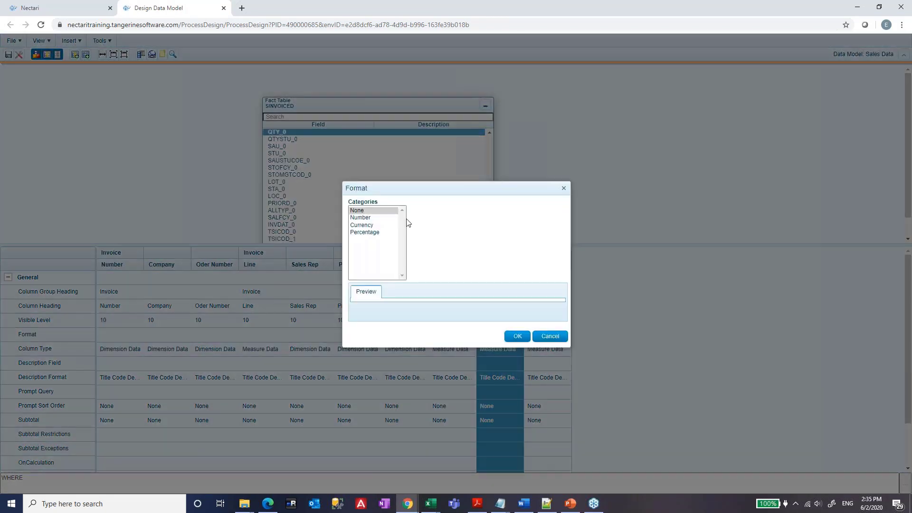
click(363, 218)
click(526, 220)
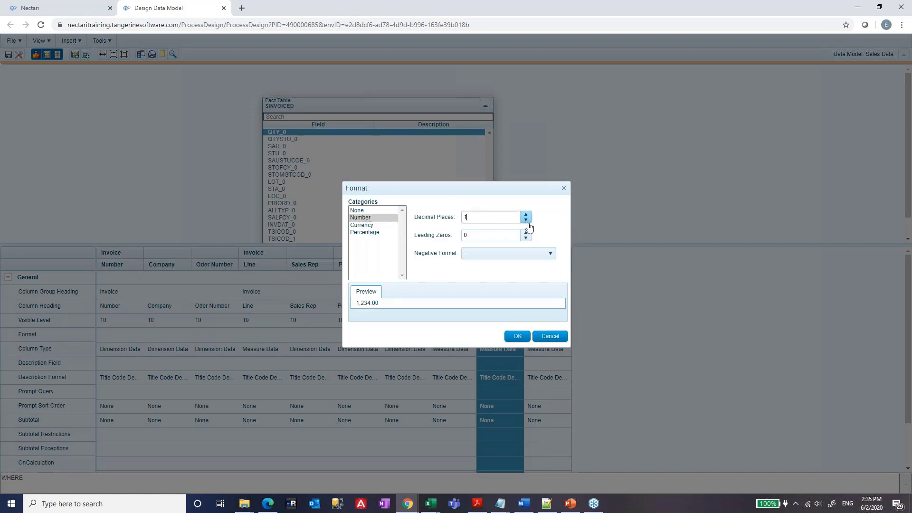
click(526, 220)
click(518, 336)
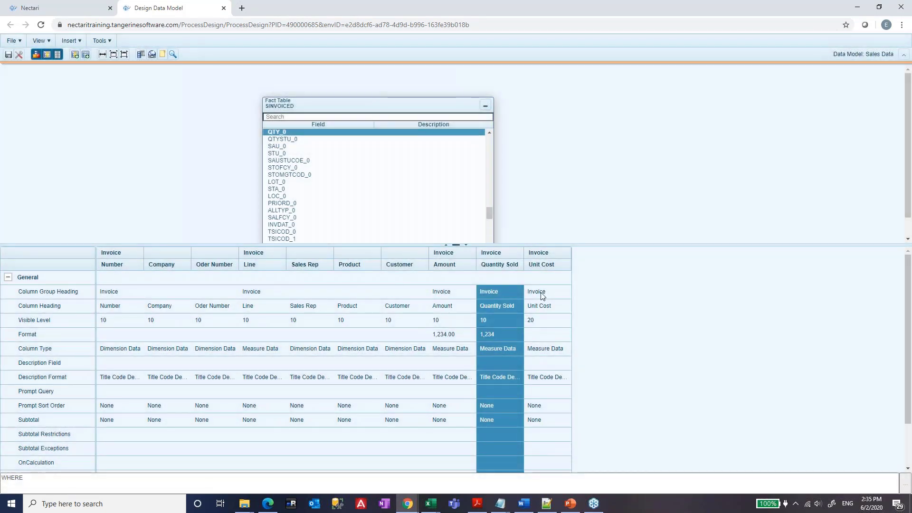
Step: Format the Unit Cost column as Number with 2 decimal places
click(563, 337)
click(564, 335)
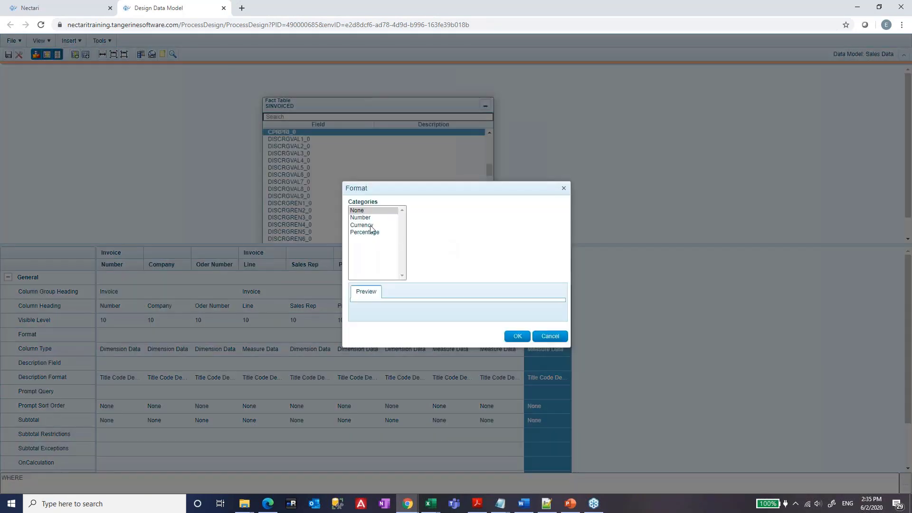
click(366, 218)
click(518, 336)
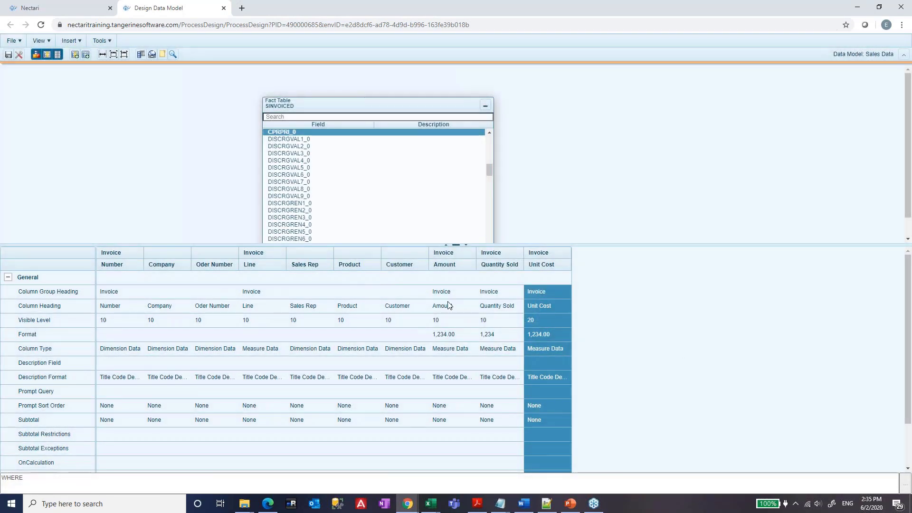
Step: Search the SINVOICED fact table for "dat" and add the INVDAT_0 field to the model
click(328, 116)
text(date)
key(BackSpace)
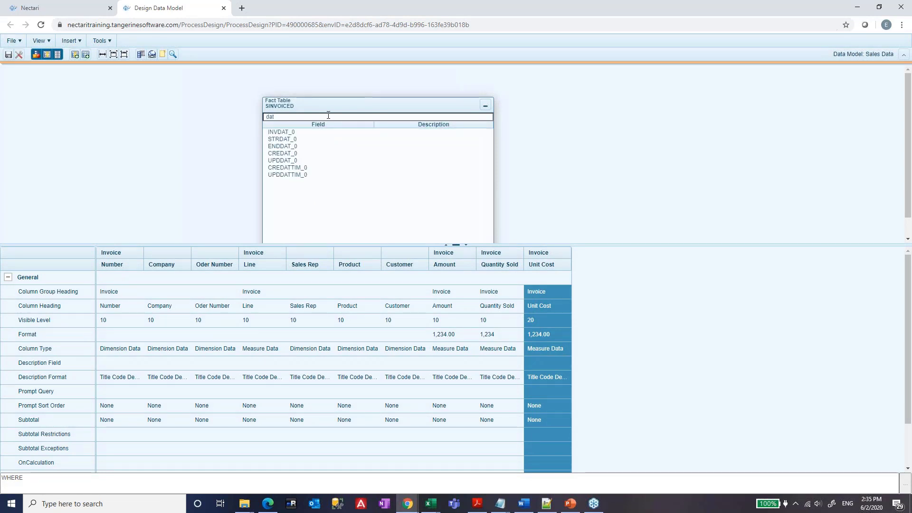
double_click(282, 132)
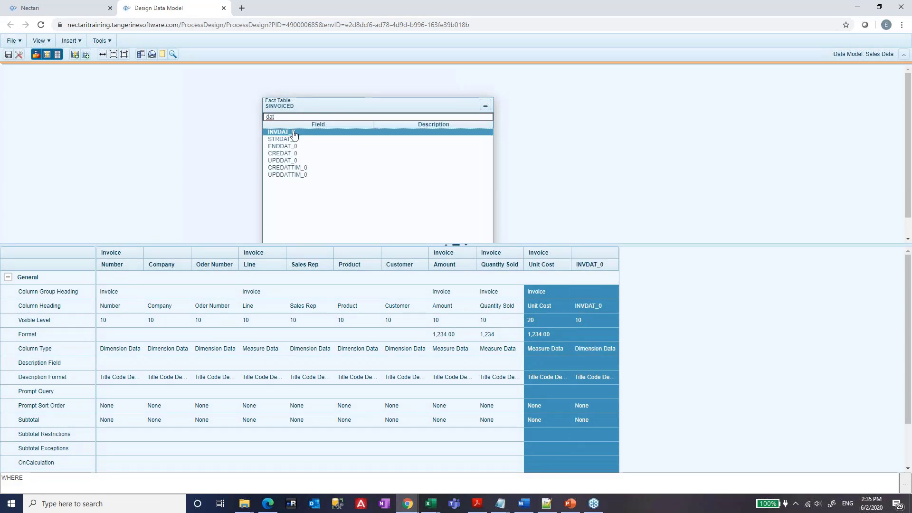
Step: Give the INVDAT_0 column the group heading Invoice and the column heading Date
click(594, 295)
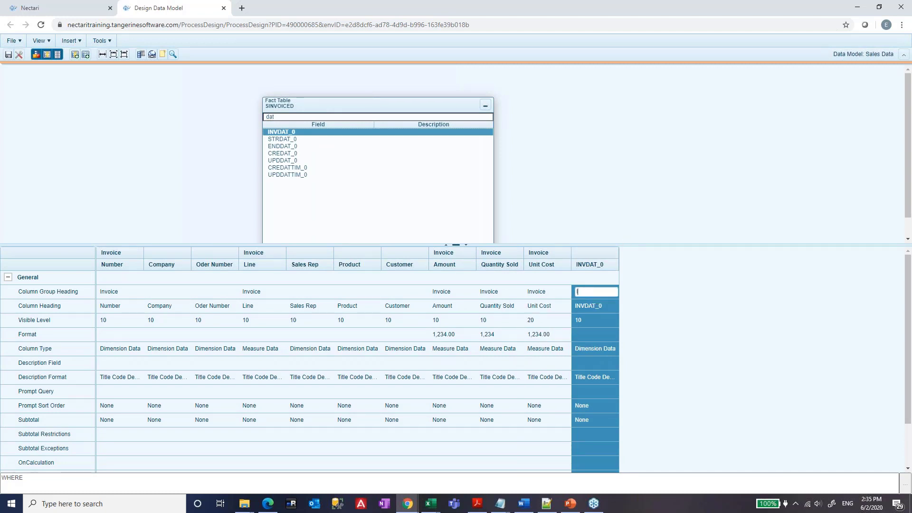
text(Invoice)
key(Return)
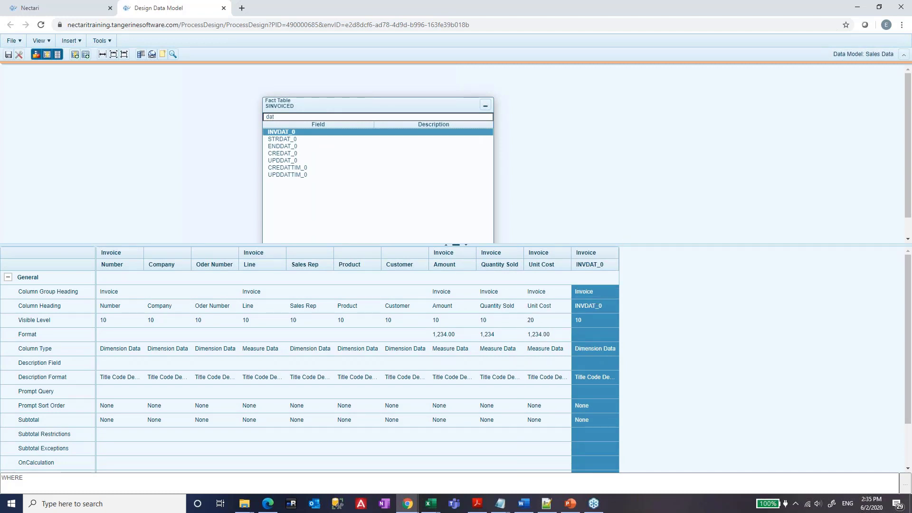
double_click(592, 306)
text(Date)
key(Return)
Step: Move the invoice Date column between Oder Number and Line, and save the data model
drag(592, 264, 248, 268)
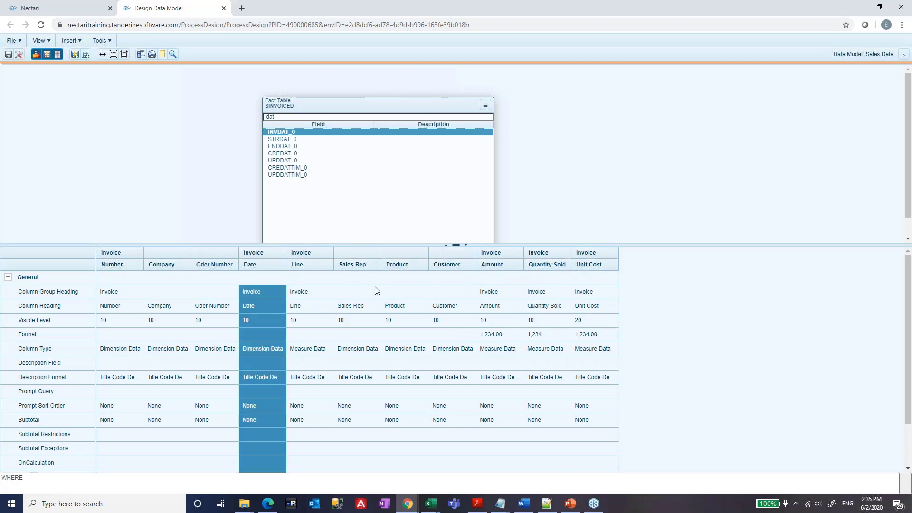
click(8, 56)
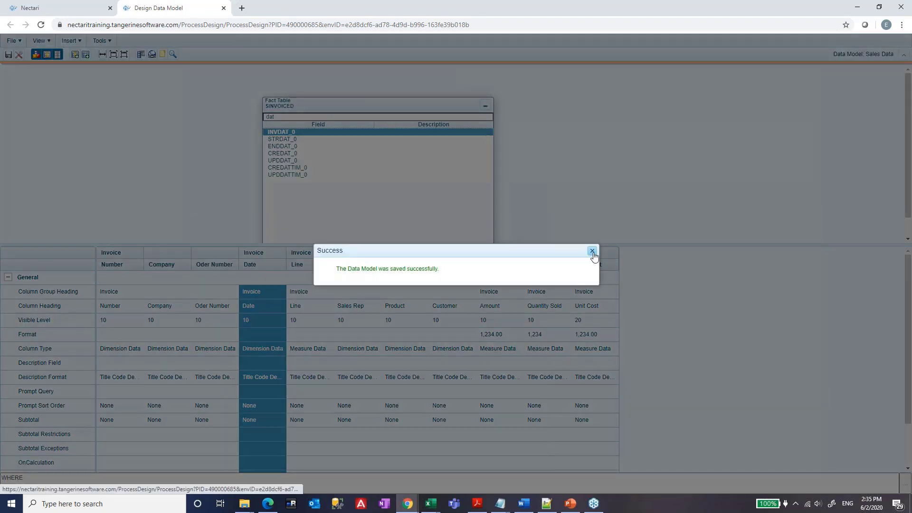
click(594, 254)
Step: Set the Date column's format to Date&Time with the yyyy-MM-dd date pattern and the Century option enabled
click(269, 337)
click(280, 335)
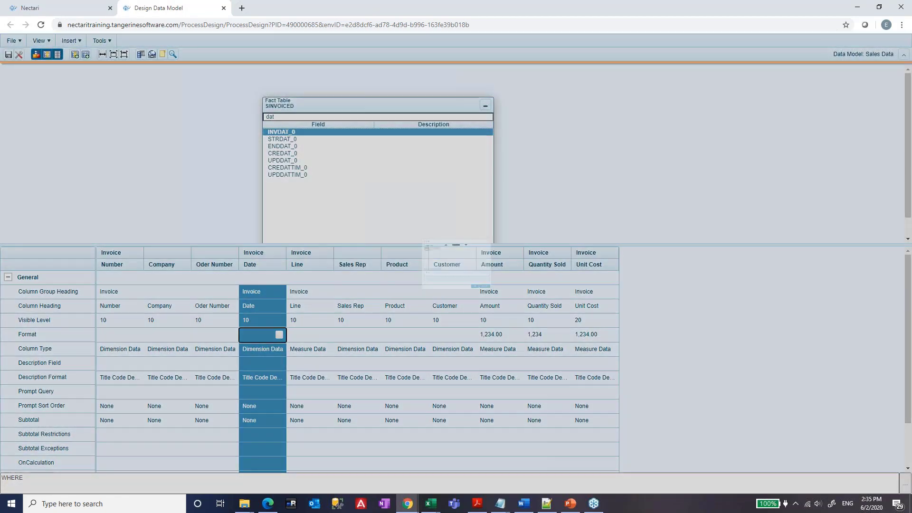
click(373, 218)
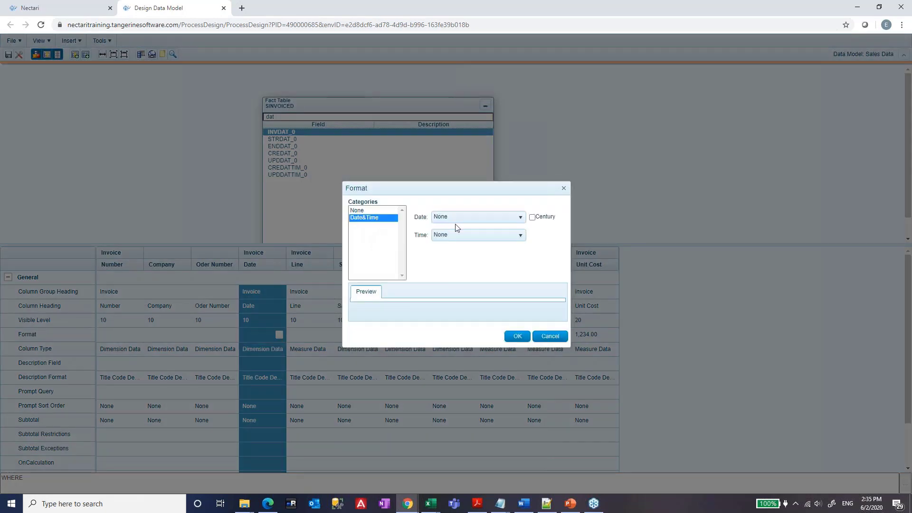
click(464, 223)
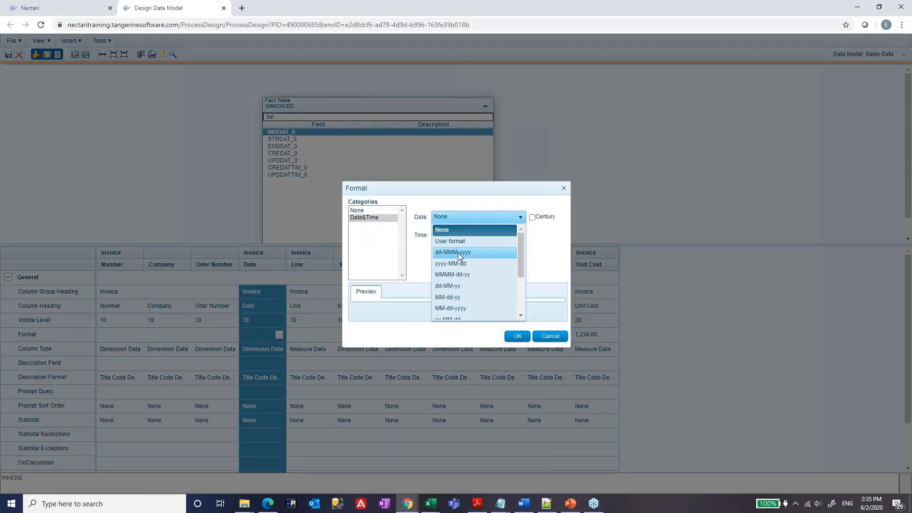
click(461, 265)
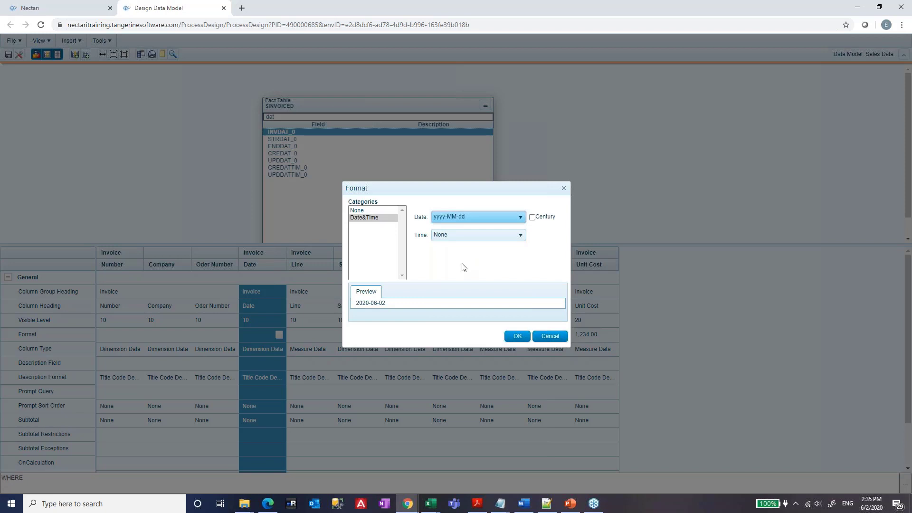
click(533, 220)
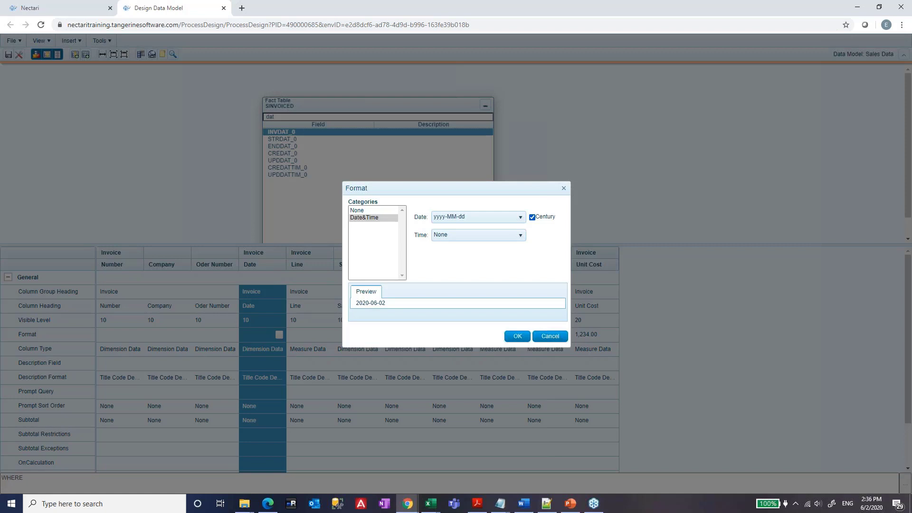
Step: Review the available time and date patterns for the Date column and apply its yyyy-MM-dd format
click(492, 235)
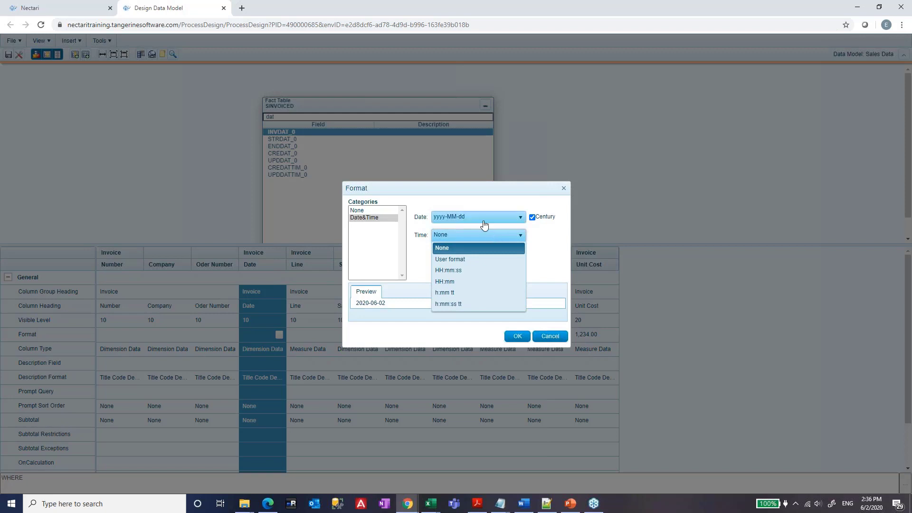
click(492, 217)
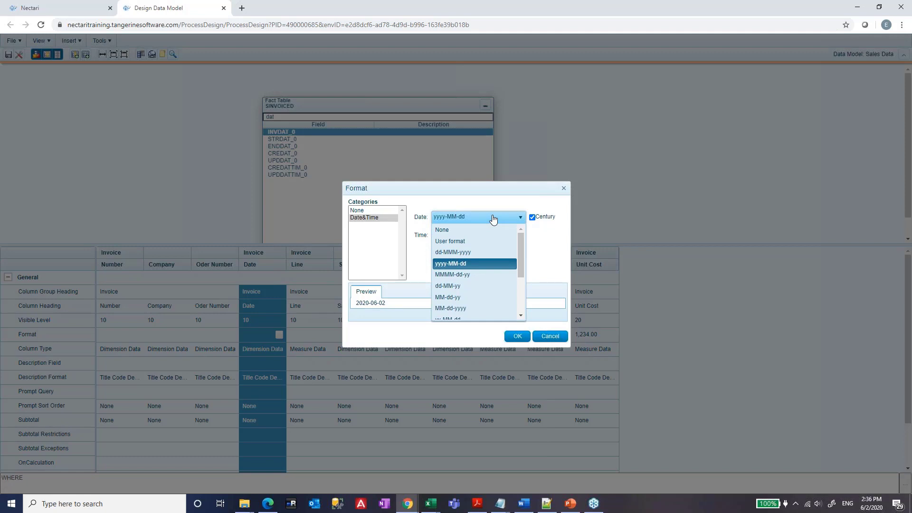
click(555, 257)
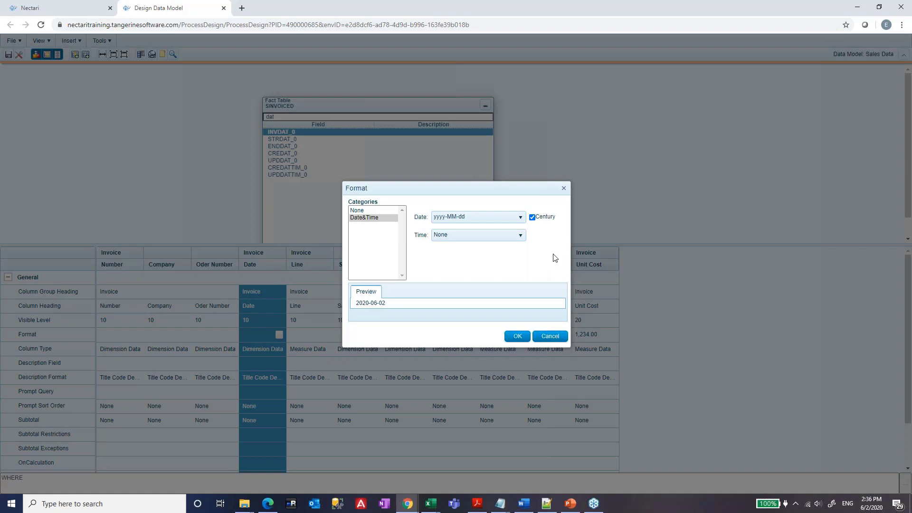
click(494, 218)
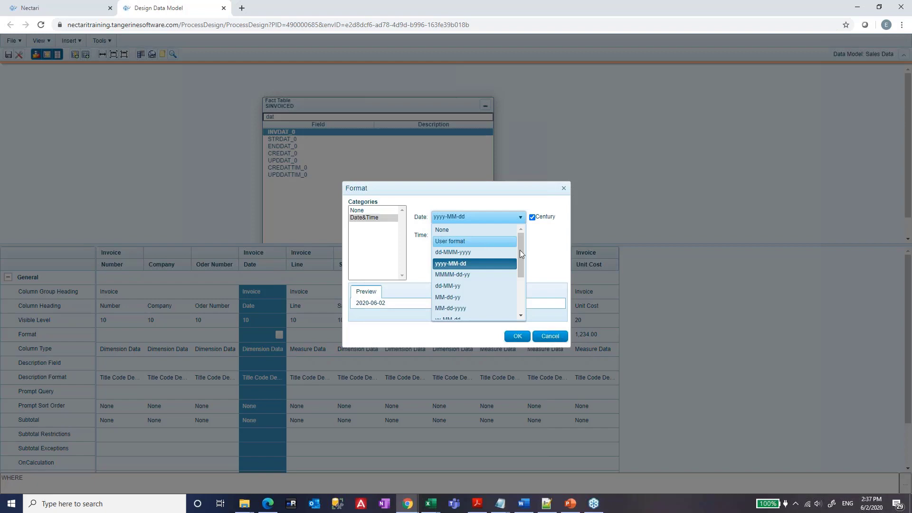
click(520, 328)
click(518, 337)
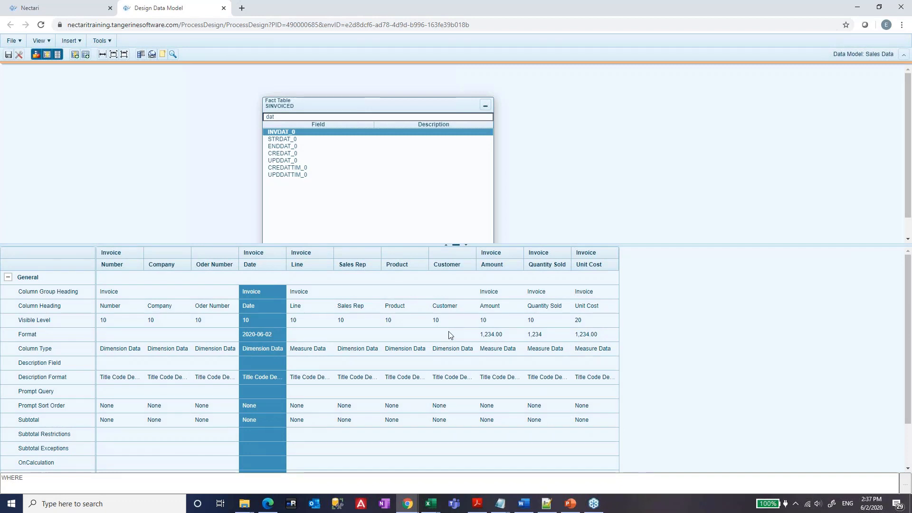
Step: Examine the format categories offered for the Line and Company columns, including Image and Hyperlink for Company, without applying any
click(322, 336)
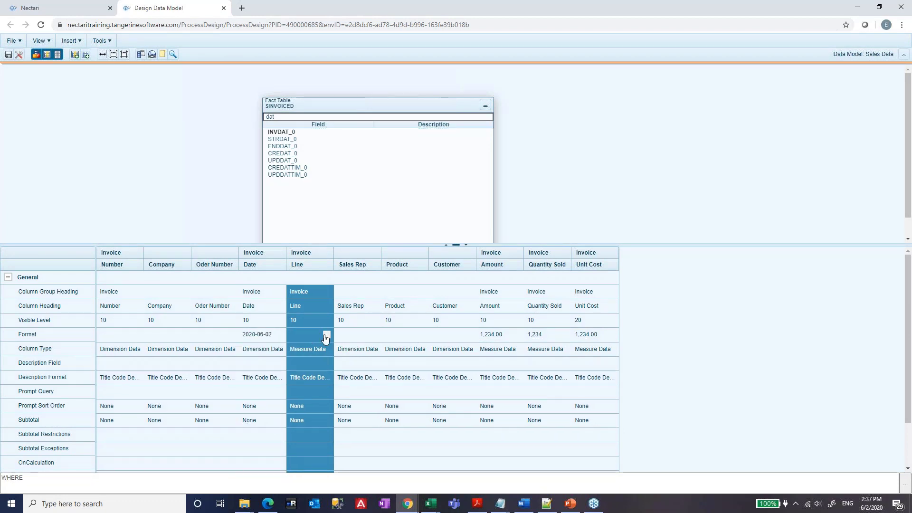
click(324, 335)
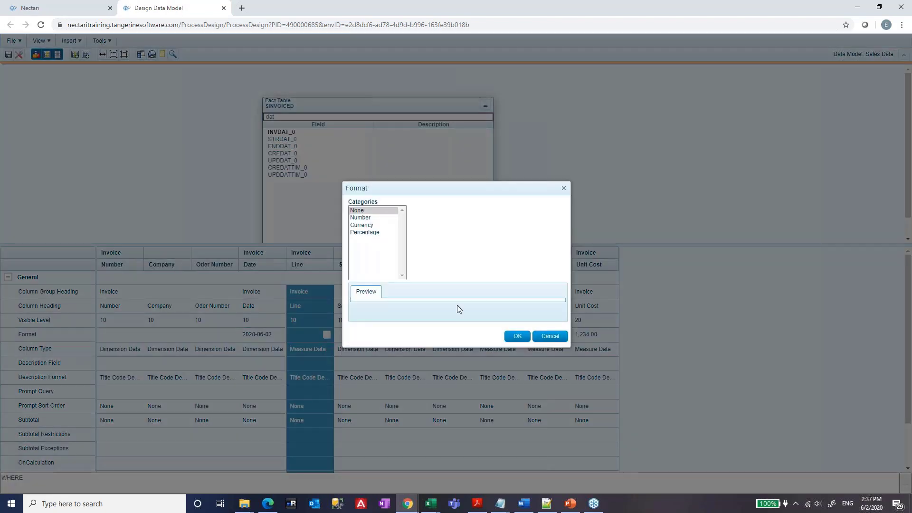
click(550, 336)
click(177, 335)
click(184, 336)
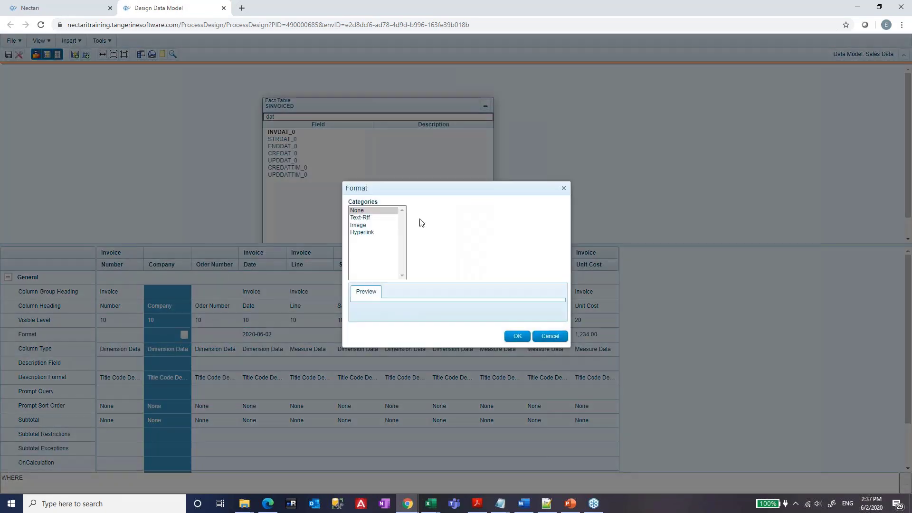
click(360, 226)
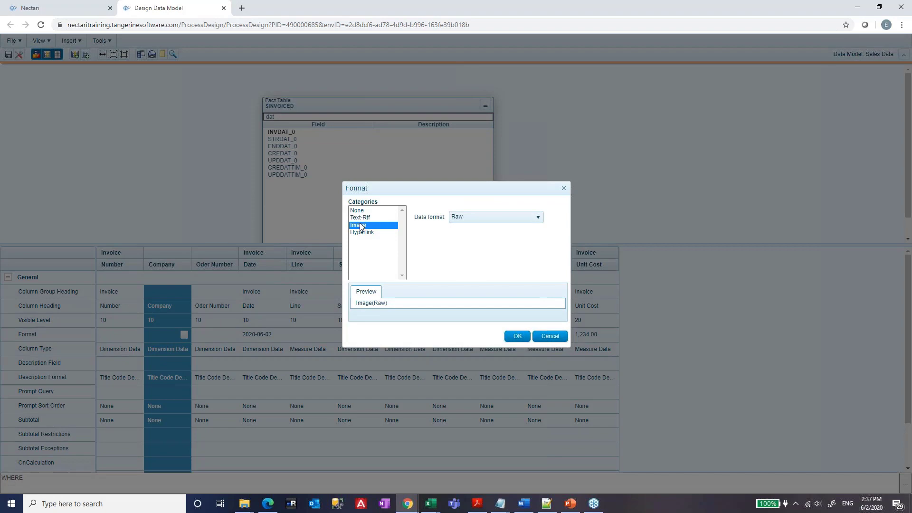
click(368, 233)
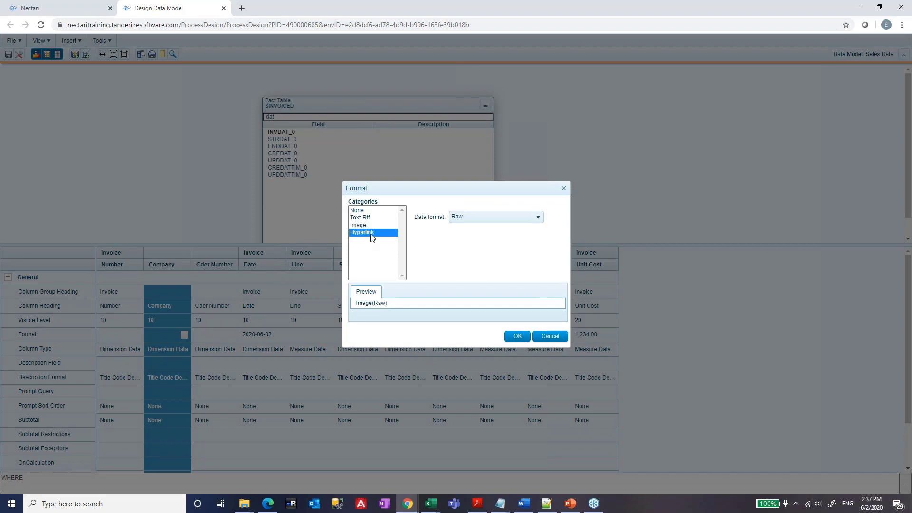
click(550, 336)
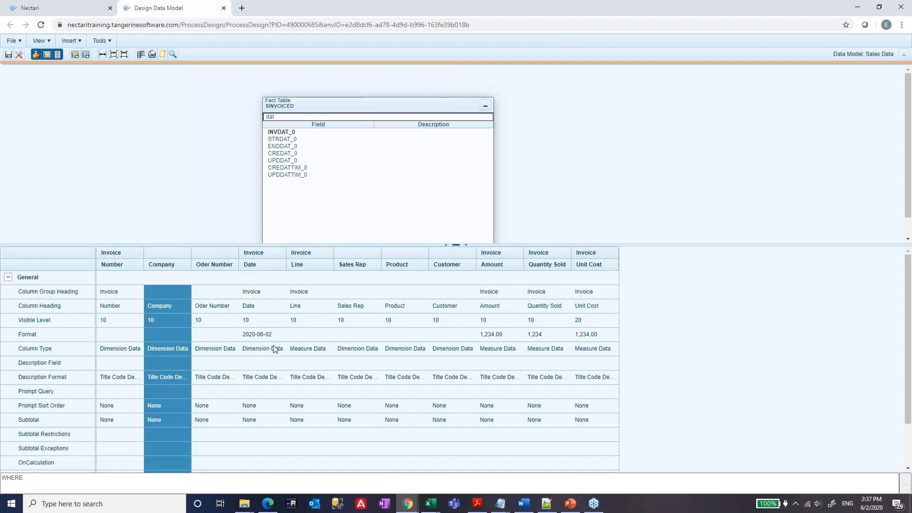
Step: Set the column type of the invoice Line column to Dimension Data
click(301, 349)
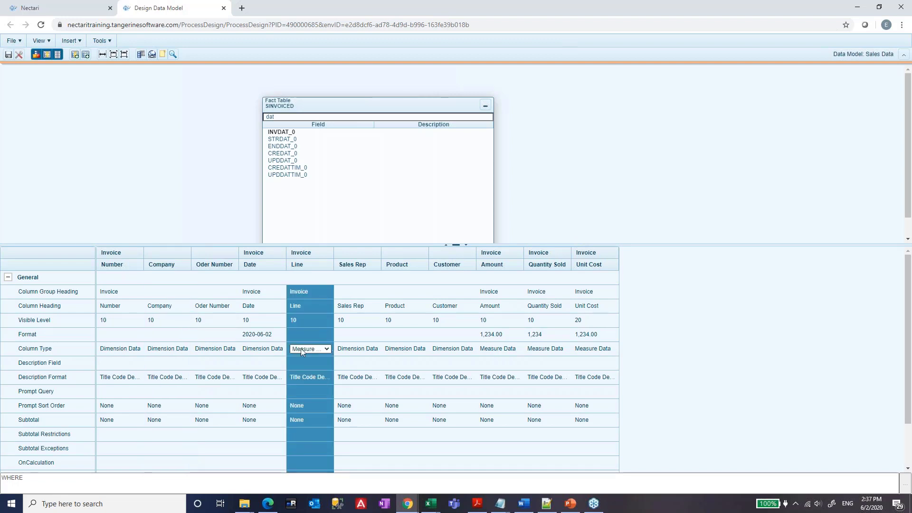
click(299, 264)
click(322, 353)
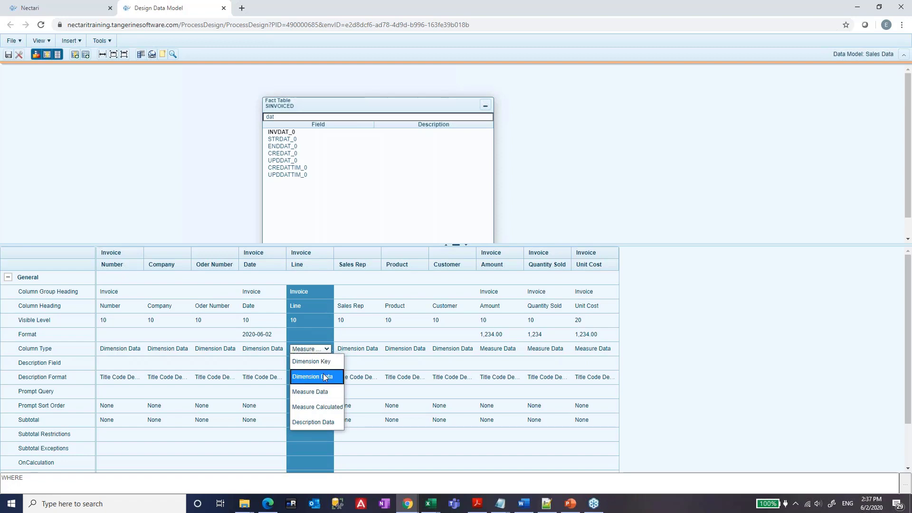
click(323, 373)
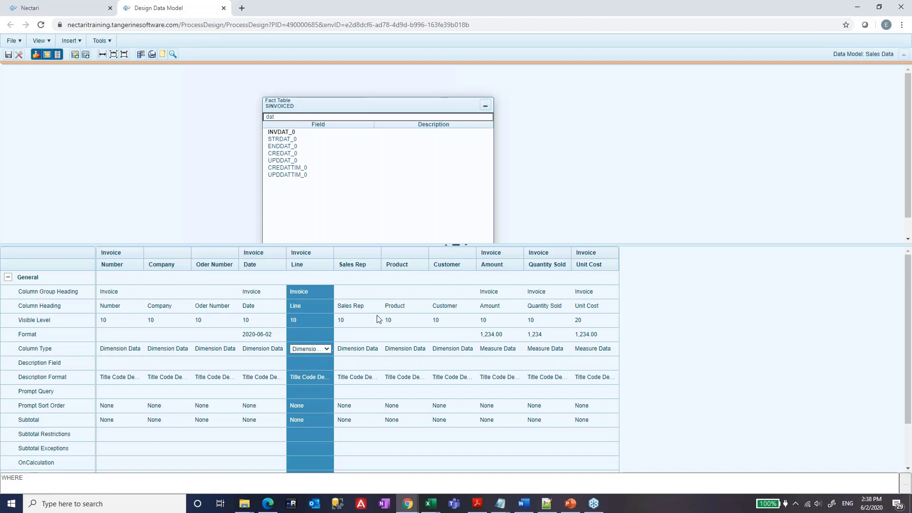
click(346, 278)
Step: Review the column types offered for the invoice Line column, including Measure Calculated, without changing the selection
click(279, 349)
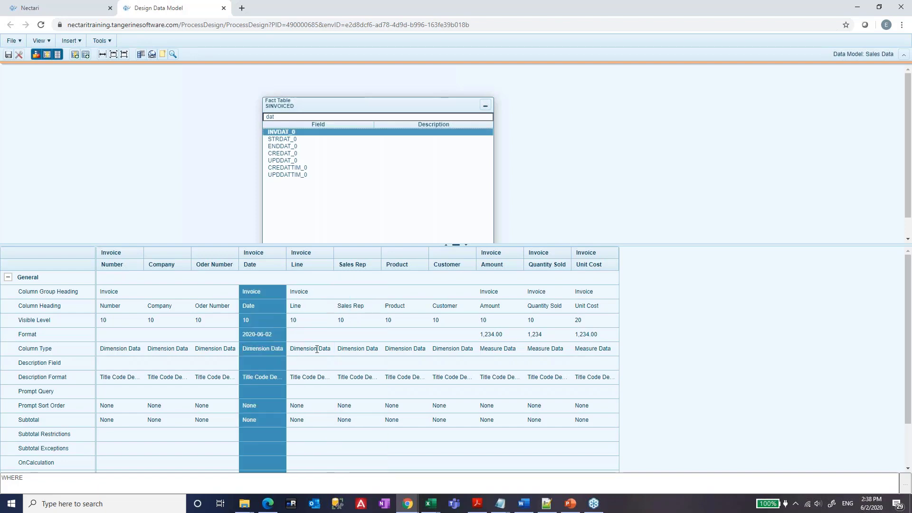
click(309, 349)
click(326, 350)
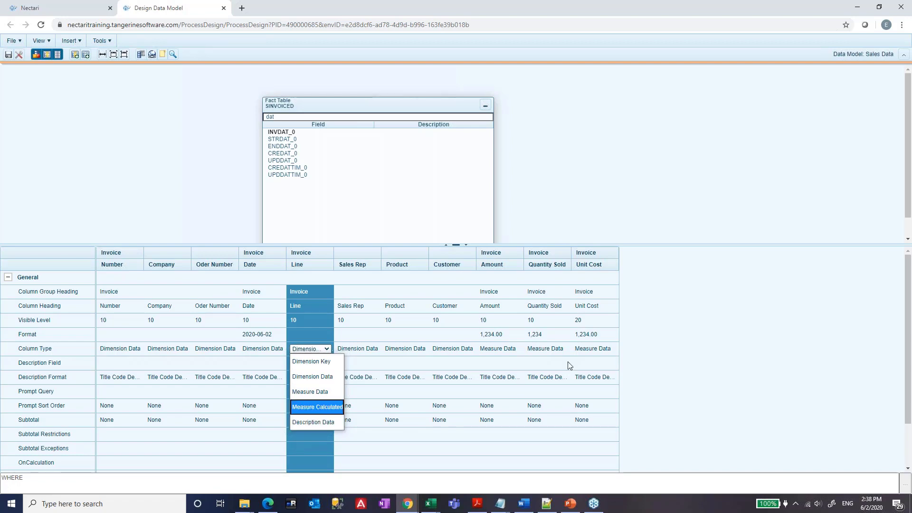
click(705, 355)
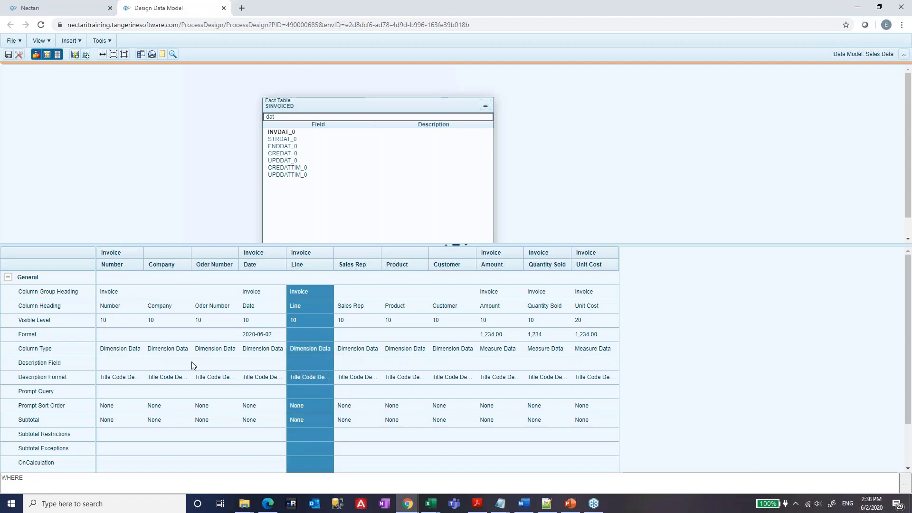
Step: Check the invoice Number column's type and save the data model
click(141, 348)
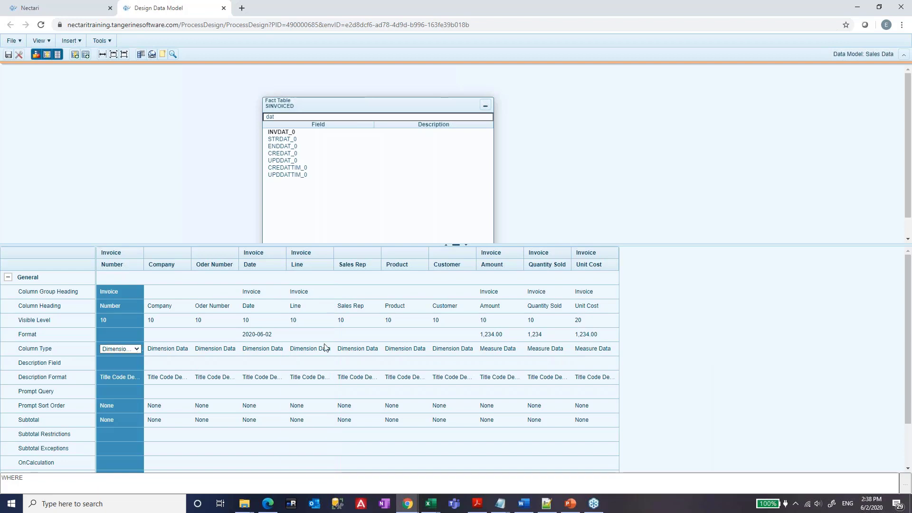
click(615, 358)
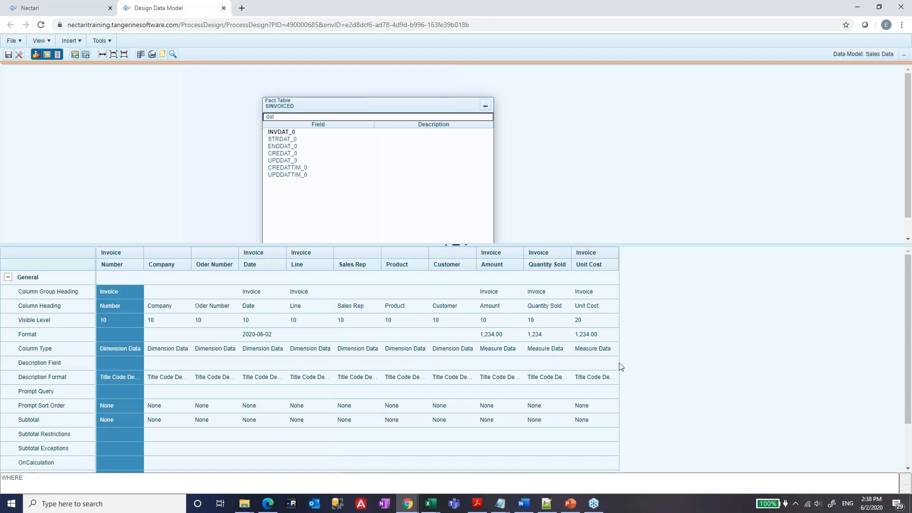
click(9, 56)
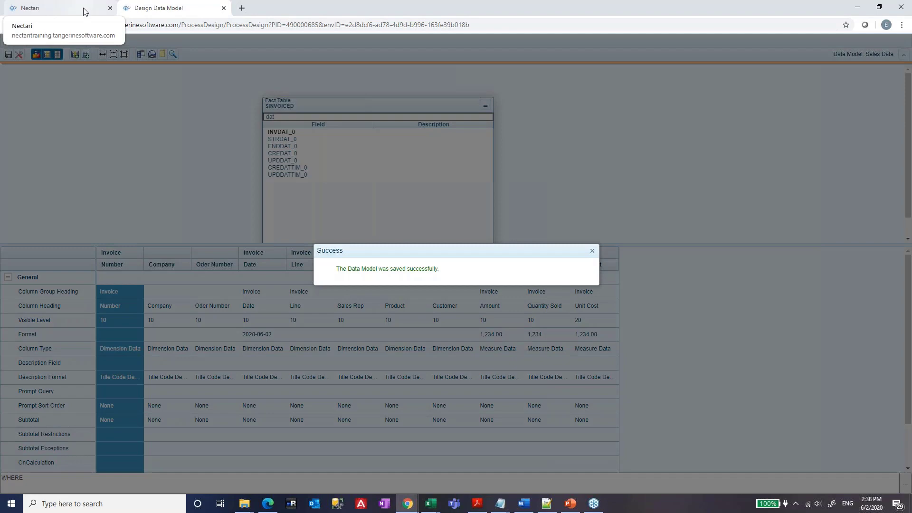
click(592, 251)
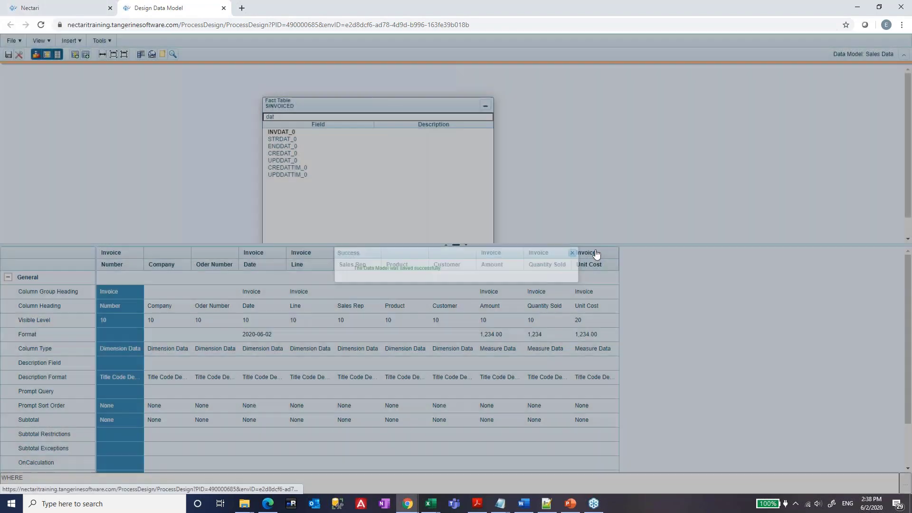
Step: Enlarge the diagram area and the SINVOICED table window, and clear the table's field filter
drag(617, 245, 617, 289)
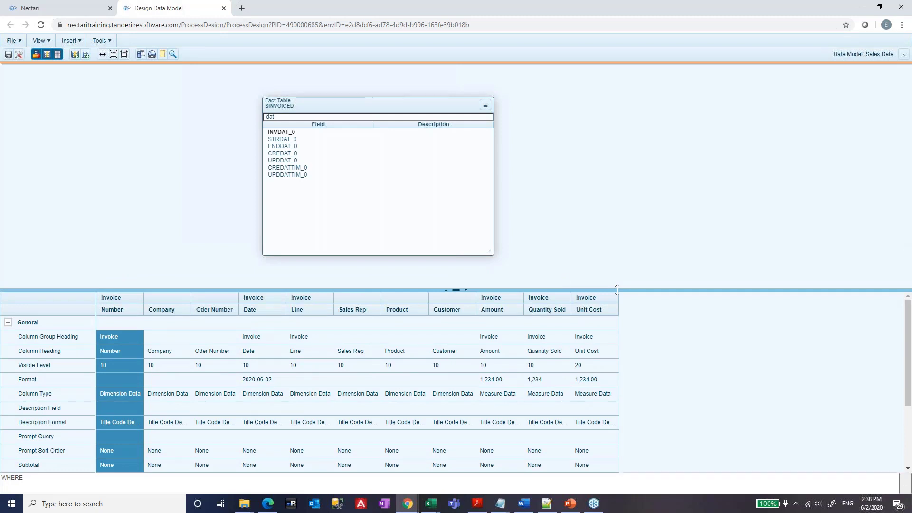
click(457, 312)
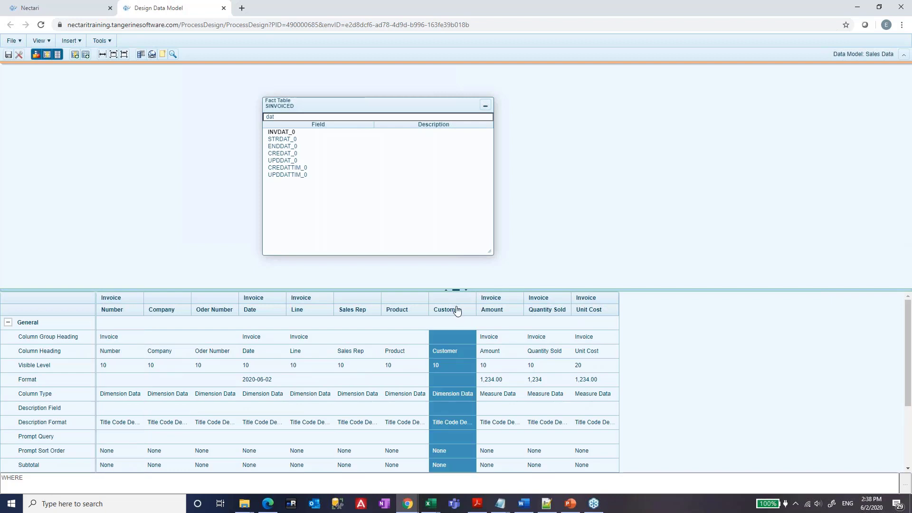
click(502, 312)
click(466, 313)
drag(488, 251, 536, 270)
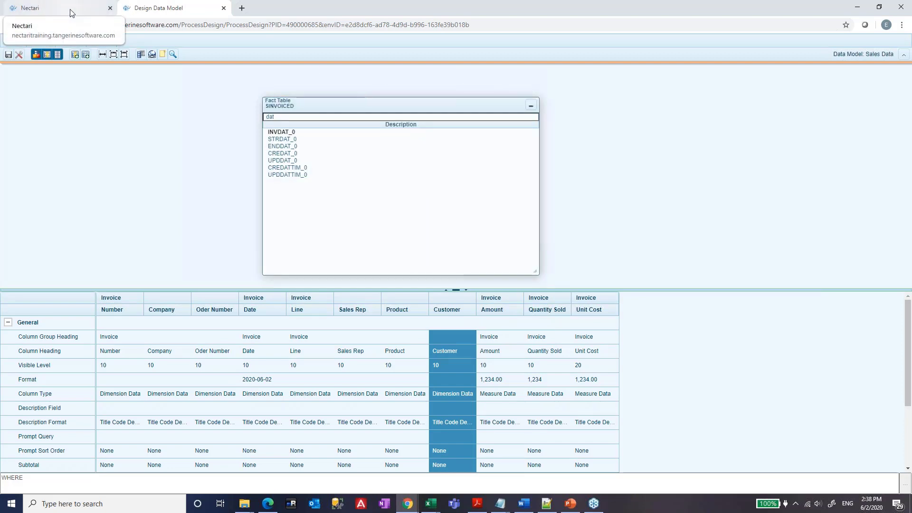
double_click(425, 117)
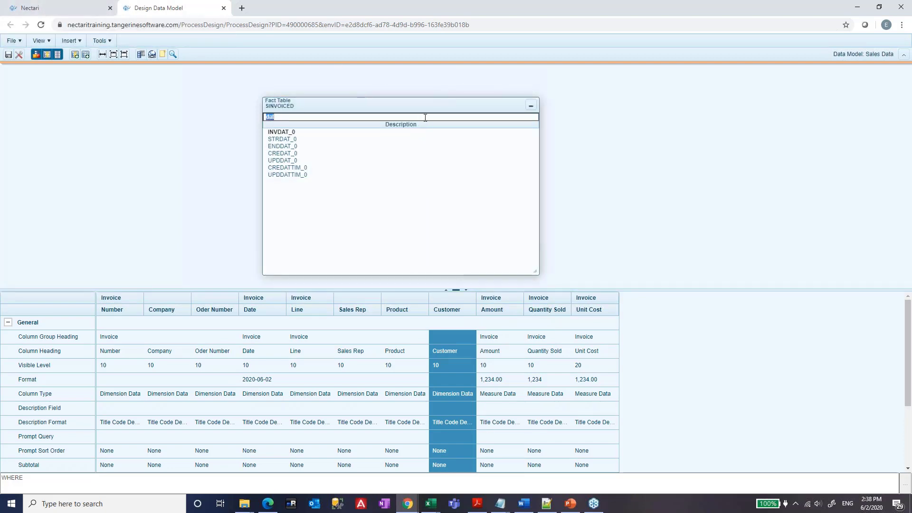
key(BackSpace)
Step: Add the BPCUSTOMER table to the data model and place it beside the SINVOICED table
right_click(693, 162)
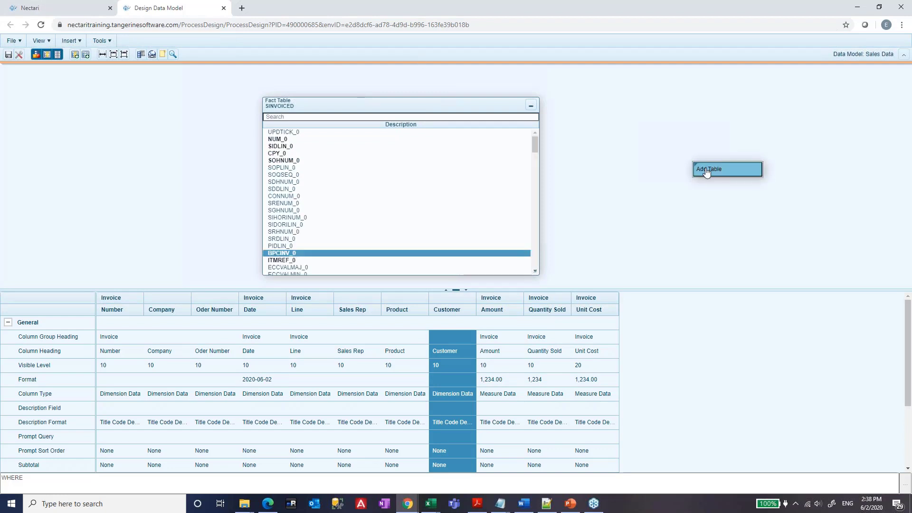
click(706, 170)
double_click(337, 162)
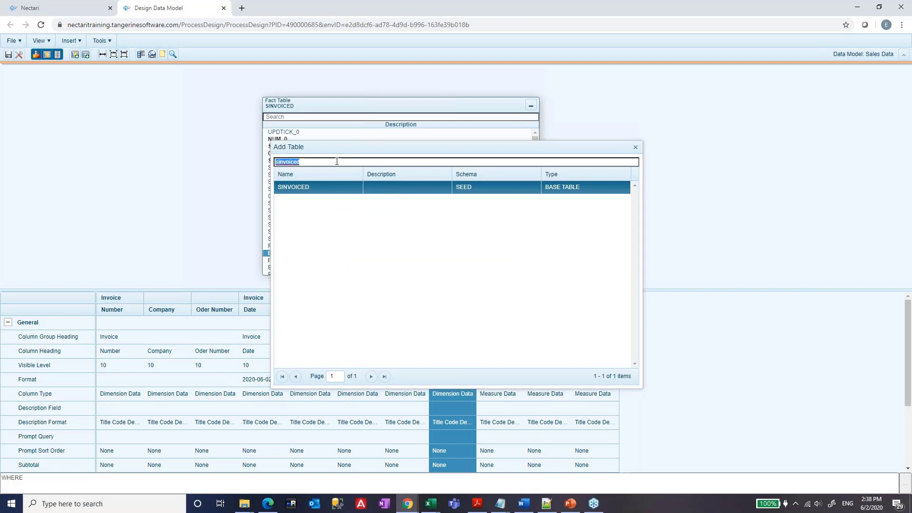
text(bpc)
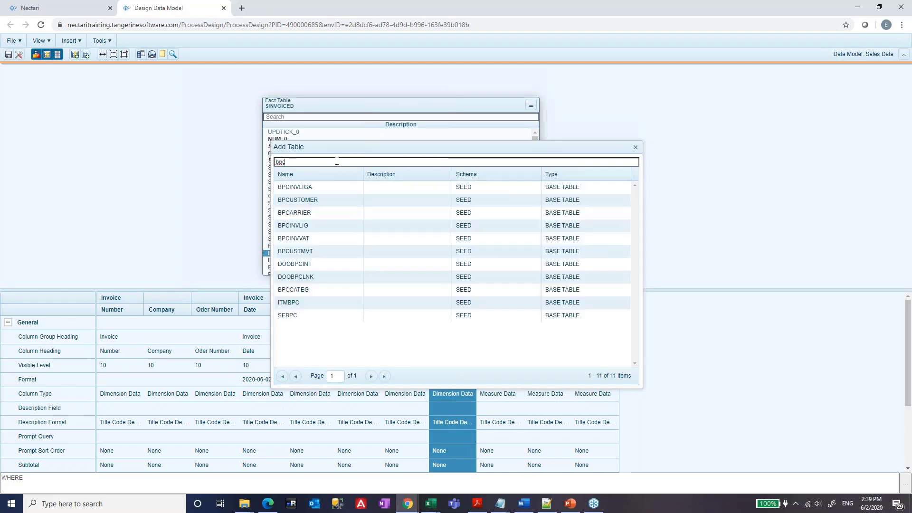
click(319, 200)
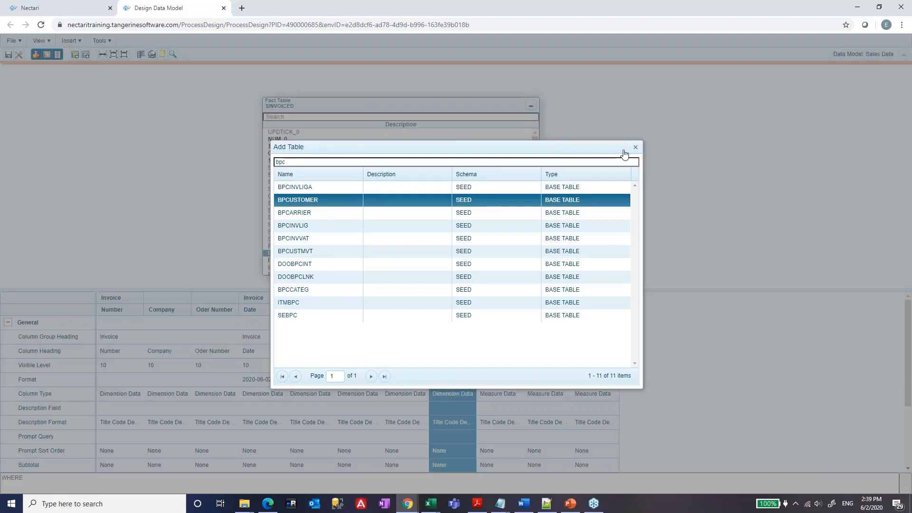
click(635, 147)
drag(725, 196, 752, 118)
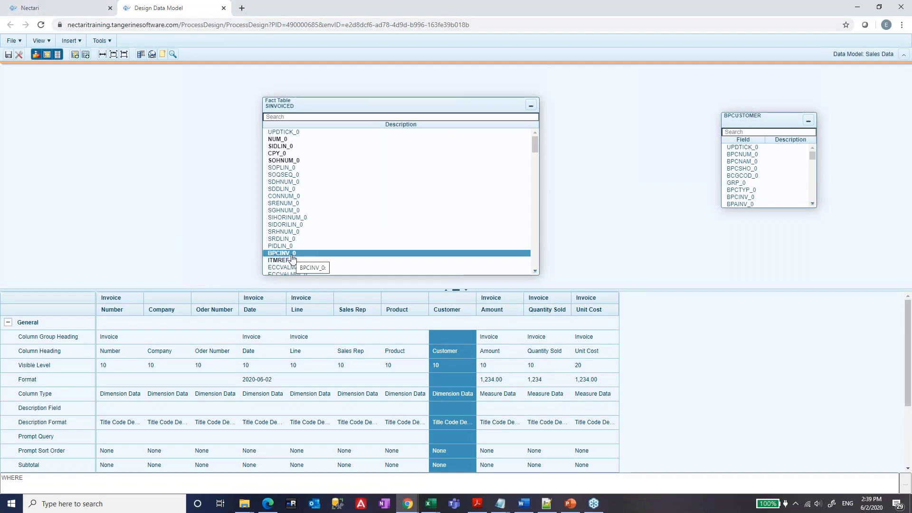
Step: Join SINVOICED to BPCUSTOMER by linking the BPCINV_0 field to BPCNUM_0
mouse_move(292, 259)
mouse_down()
mouse_move(503, 261)
mouse_move(572, 246)
mouse_up()
drag(658, 187, 732, 159)
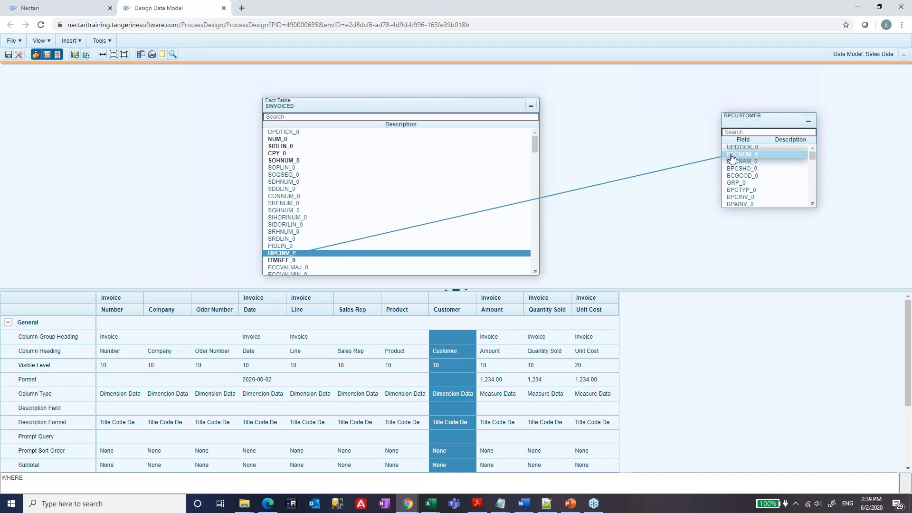
drag(733, 157, 732, 157)
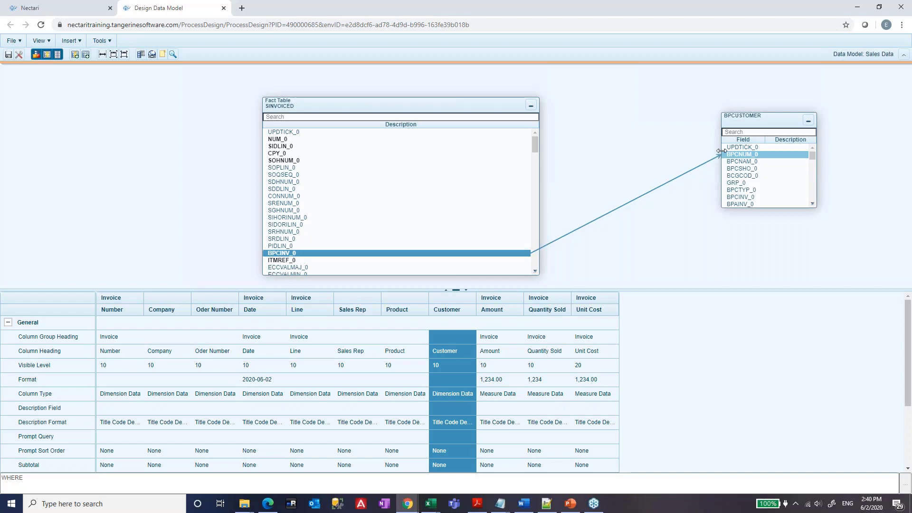
Step: Look for a company field by filtering SINVOICED on cpy and BPCUSTOMER on cp, and clear both filters
right_click(669, 137)
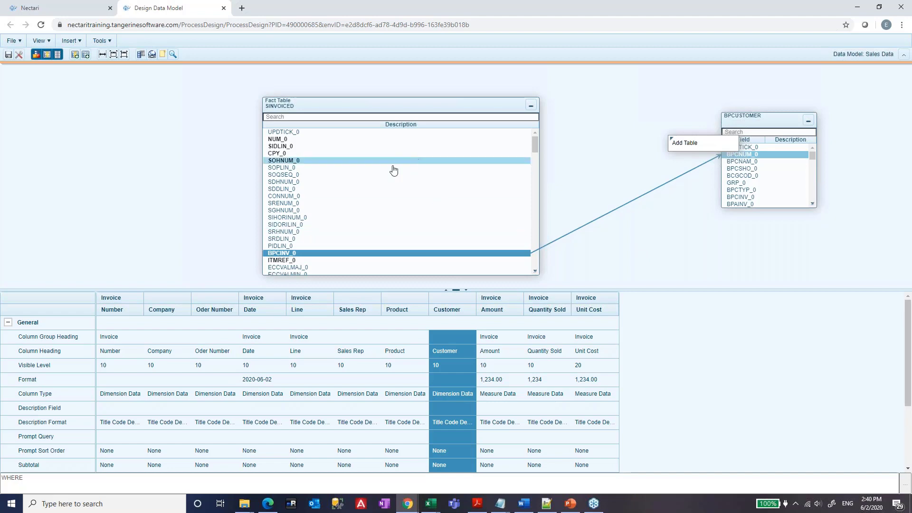
click(587, 187)
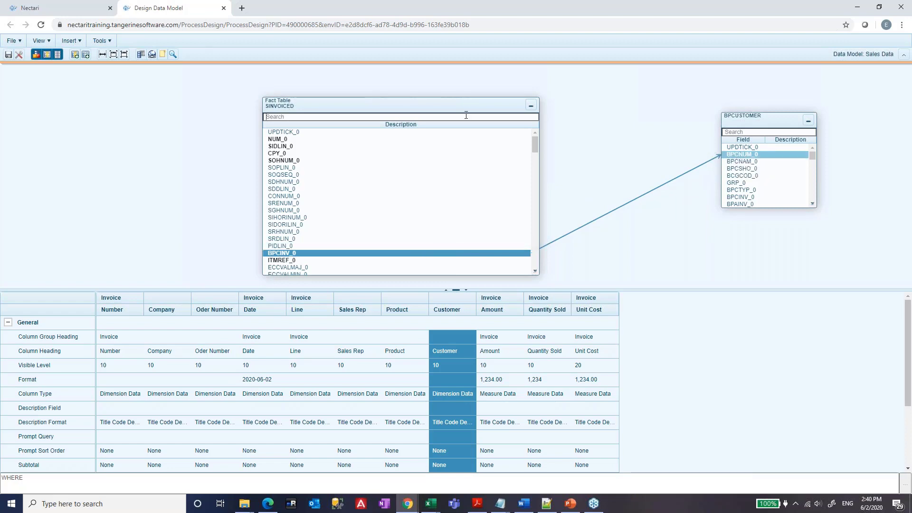
text(cpy)
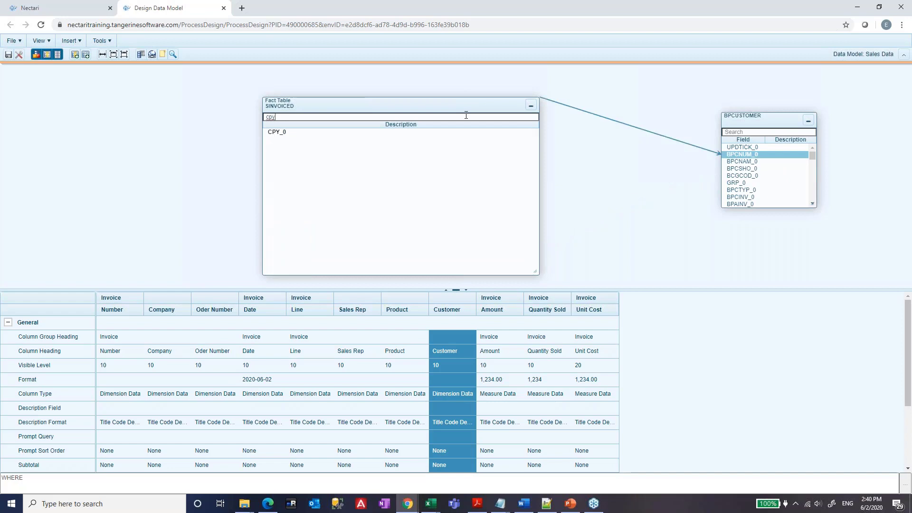
click(754, 132)
text(cp)
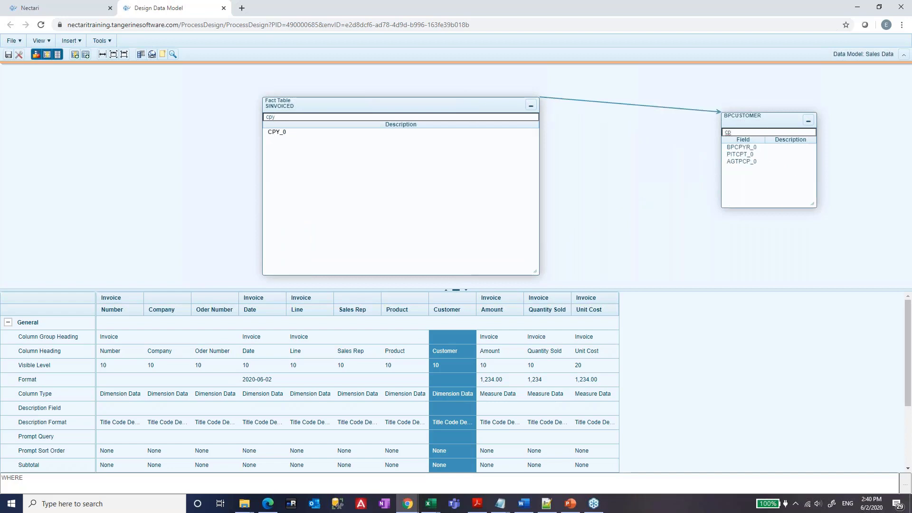
key(BackSpace)
key(BackSpace)
drag(415, 133, 671, 170)
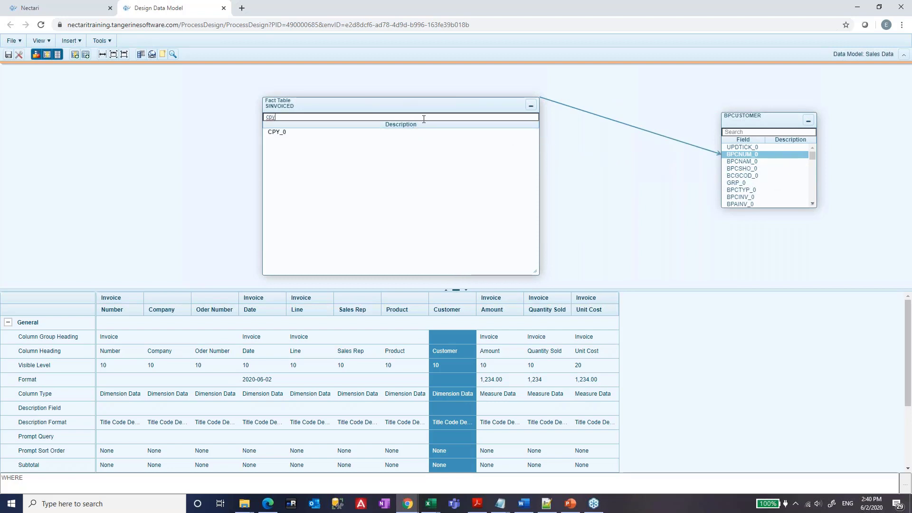
key(BackSpace)
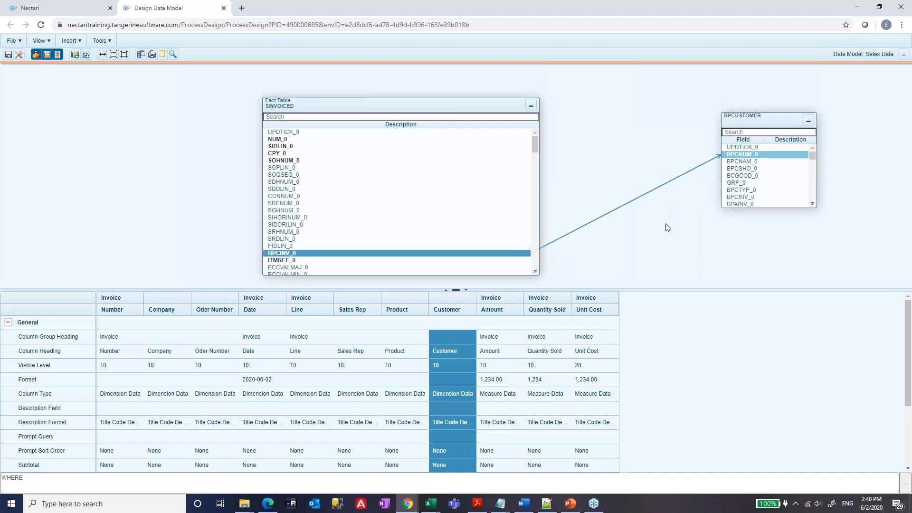
Step: Save the data model and add BPCUSTOMER's BPCNAM_0 field as a column between Customer and invoice Amount
click(8, 57)
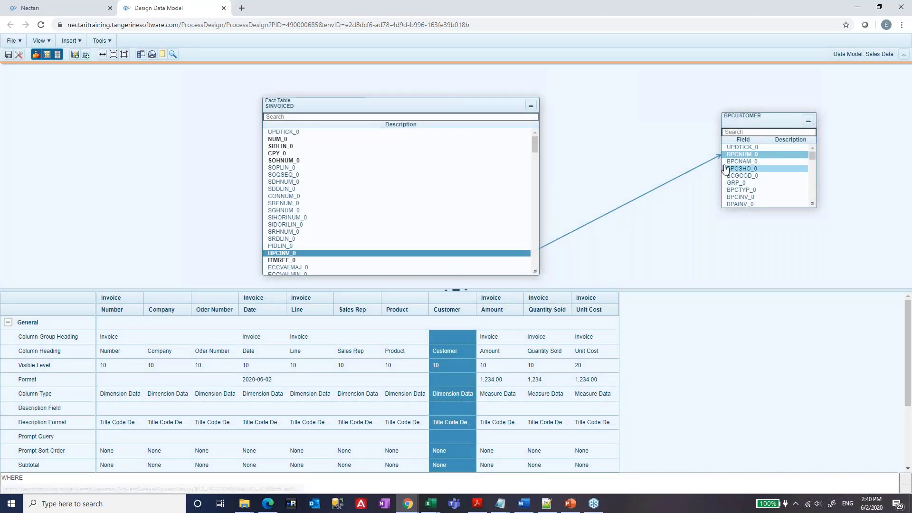
drag(743, 161, 706, 315)
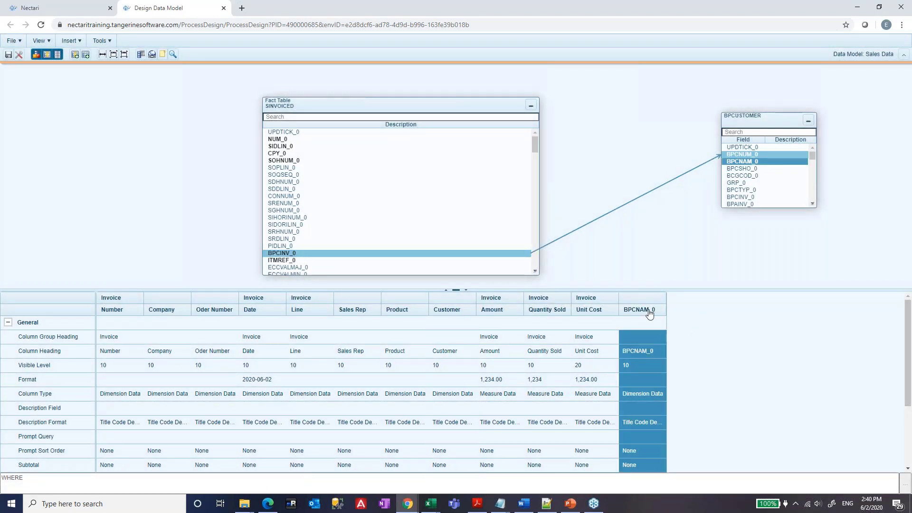
drag(642, 309, 499, 311)
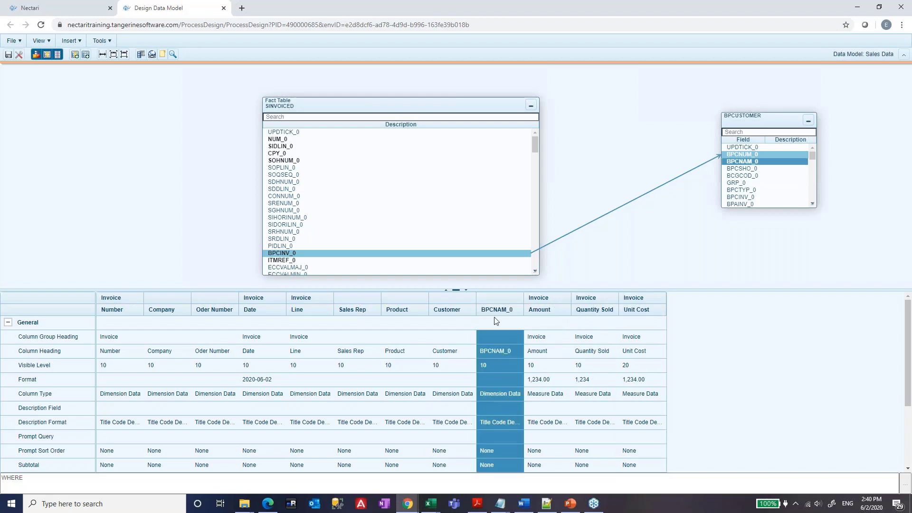
Step: Set the column group heading of the Customer and BPCNAM_0 columns to Customer
click(455, 337)
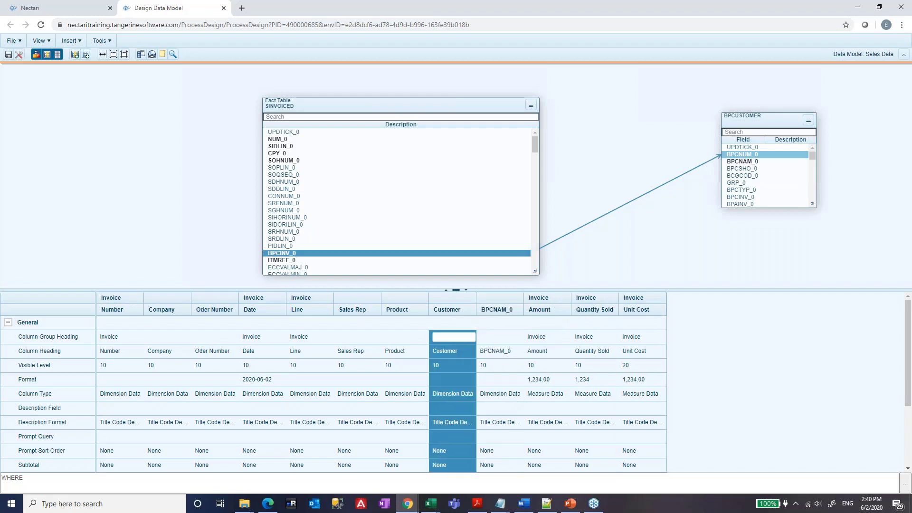
click(452, 351)
key(ctrl+c)
click(449, 337)
key(ctrl+v)
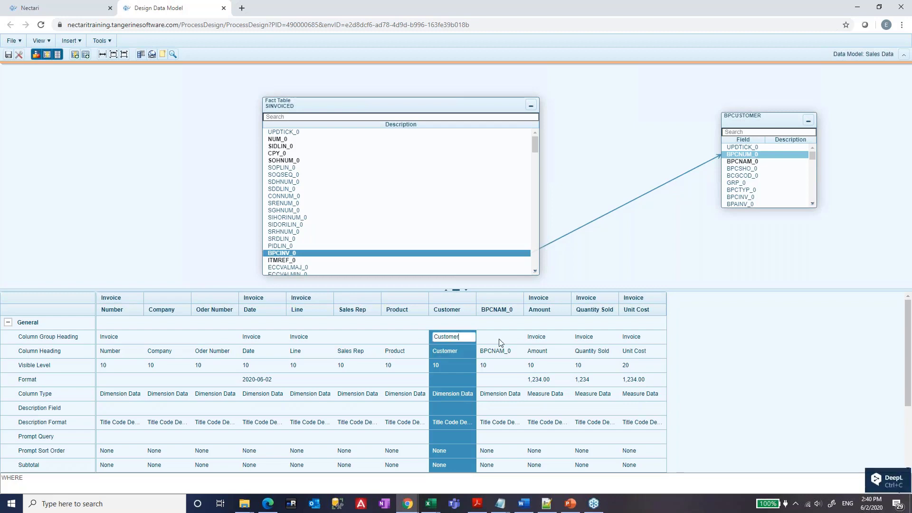
click(503, 339)
key(ctrl+v)
Step: Change the column heading of the Customer column to Code and of the BPCNAM_0 column to Name
double_click(448, 352)
text(Code)
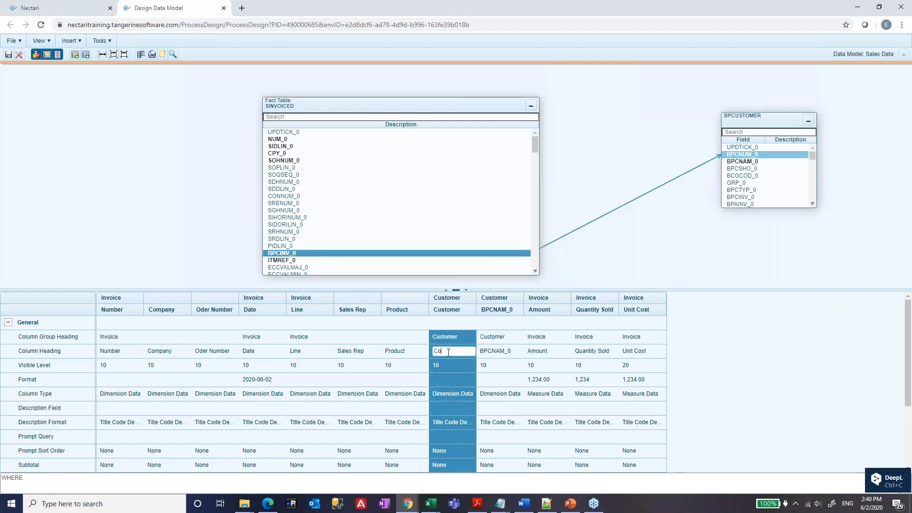
key(Return)
click(502, 351)
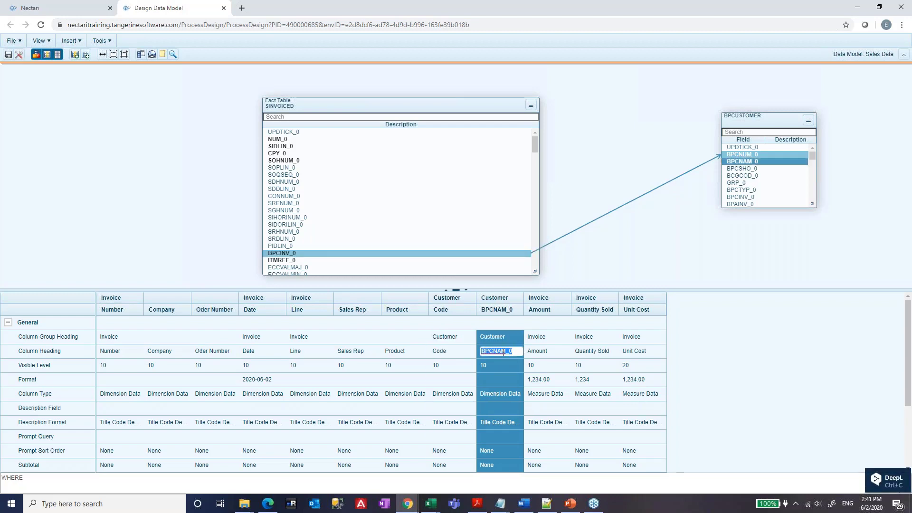
double_click(502, 351)
text(Name)
key(Return)
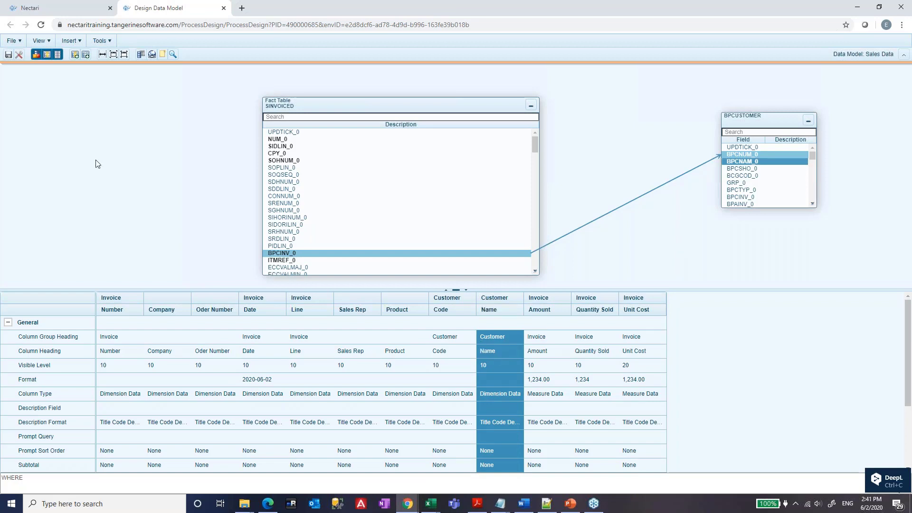
Step: Save the Sales Data data model, and save the current Sales Report view in the main Nectari window
click(9, 55)
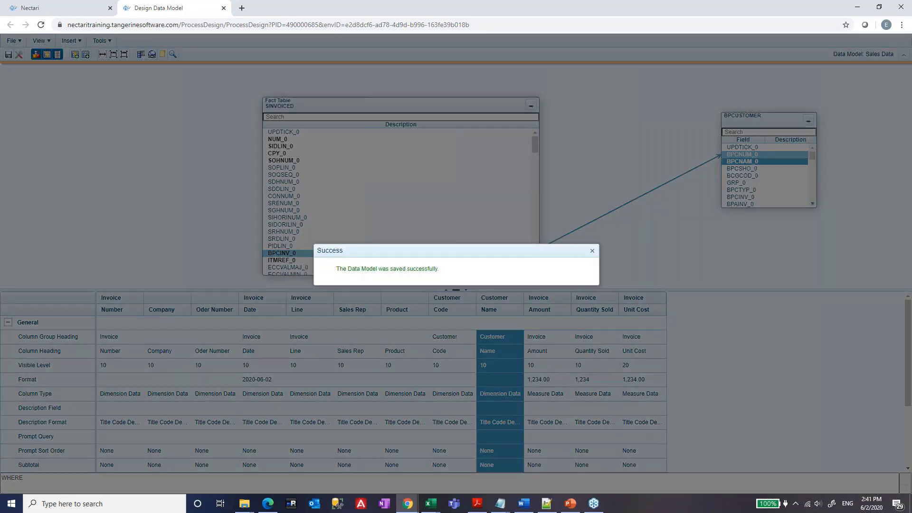
click(590, 252)
click(57, 8)
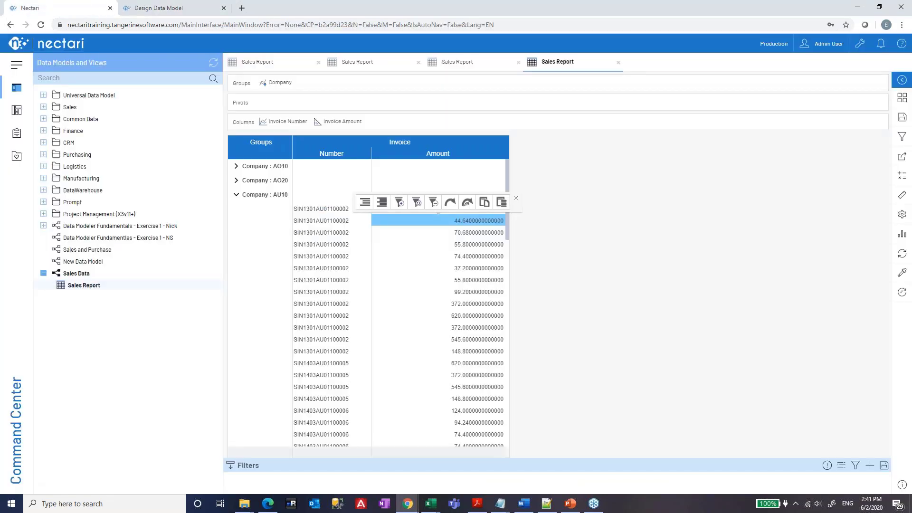
click(903, 117)
click(845, 140)
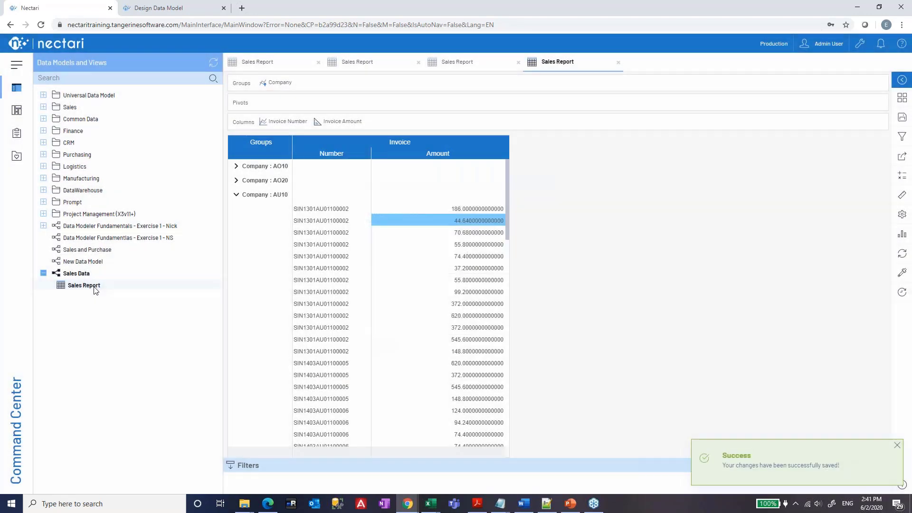
Step: Reopen the Sales Report view from the Sales Data model and add the Customer Code dimension as a group before Company
double_click(83, 286)
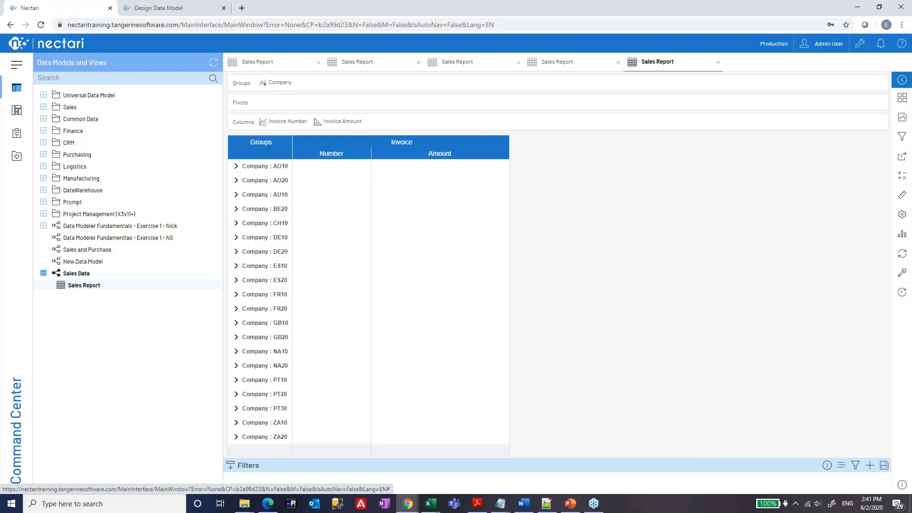
click(901, 195)
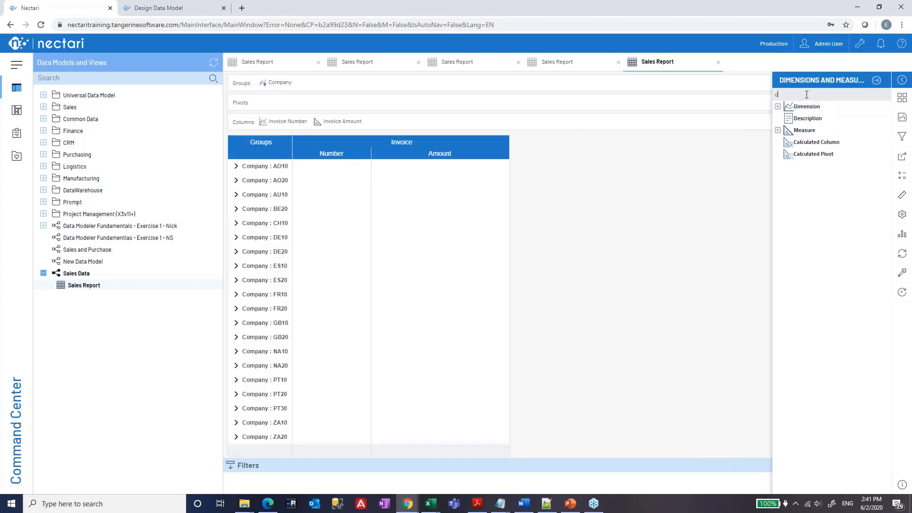
click(778, 106)
click(778, 106)
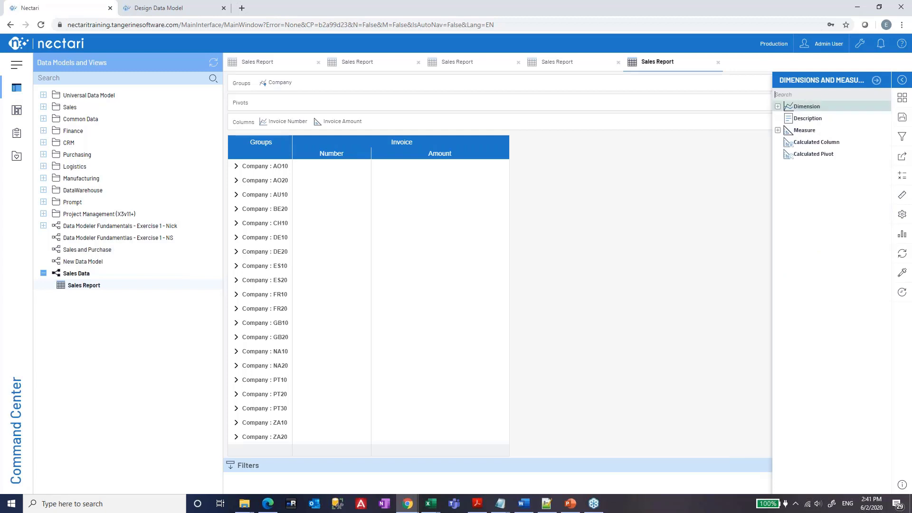
click(778, 106)
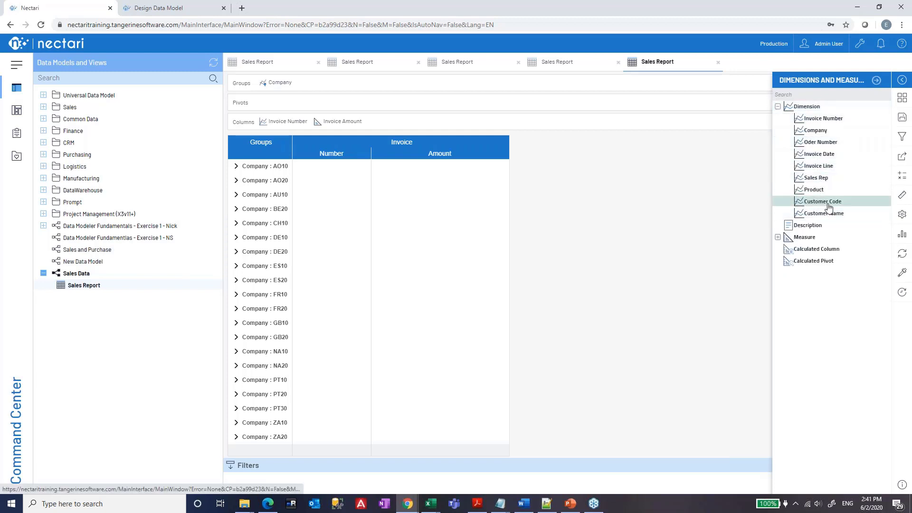
drag(826, 205, 257, 86)
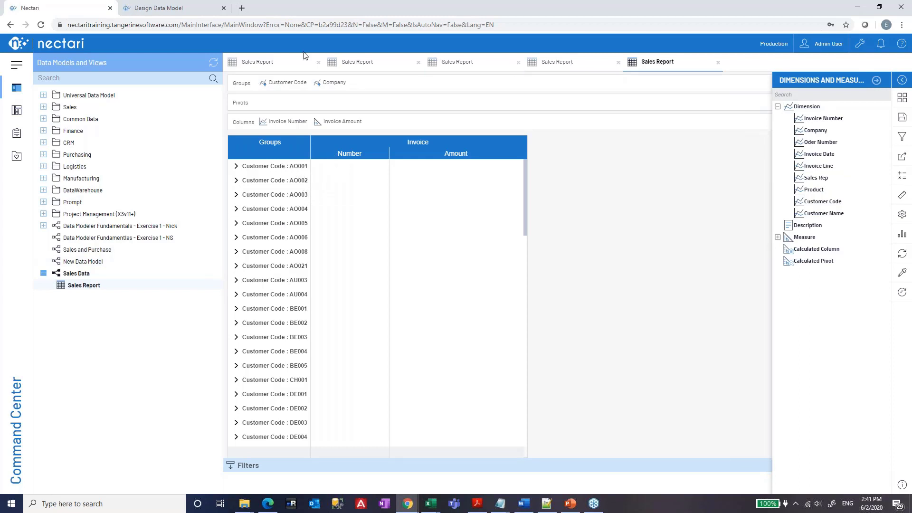
Step: Open the Sales Analysis Comparison view of the Invoice Analysis model in the Sales folder and select its AO10 company group
click(43, 107)
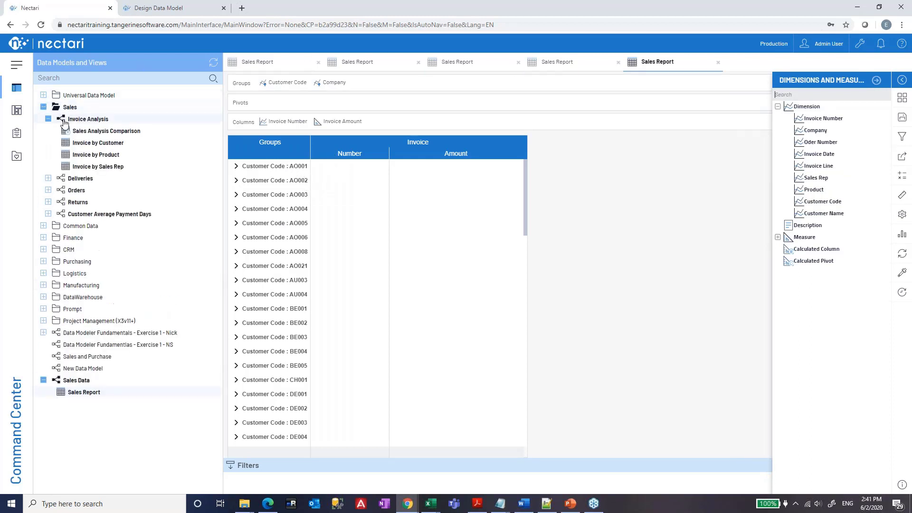
click(96, 131)
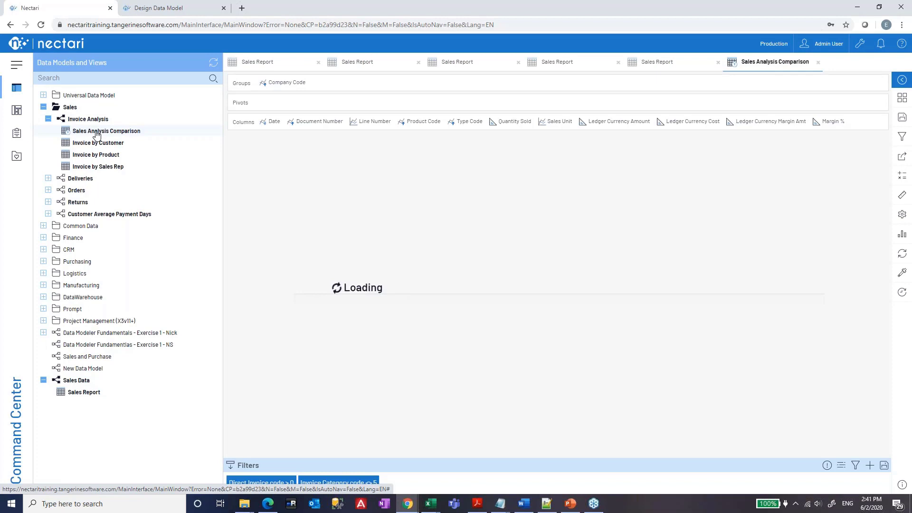
mouse_move(98, 134)
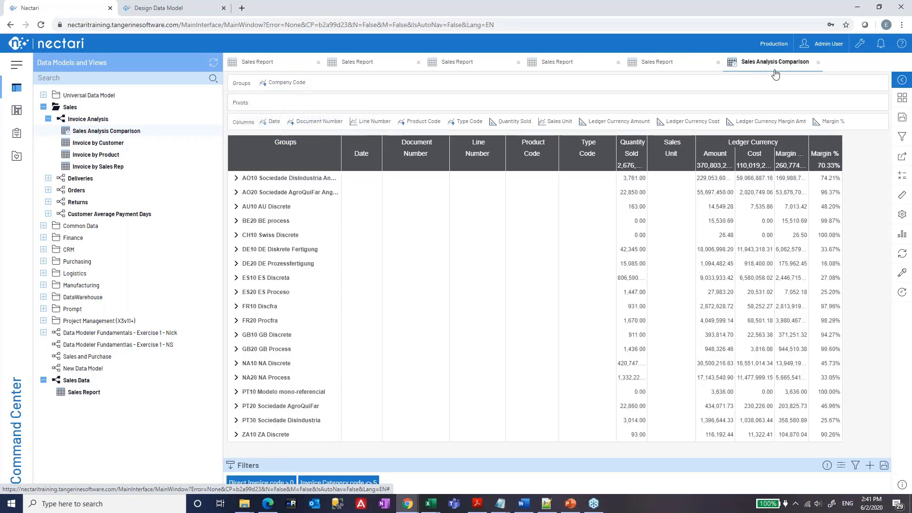
click(285, 180)
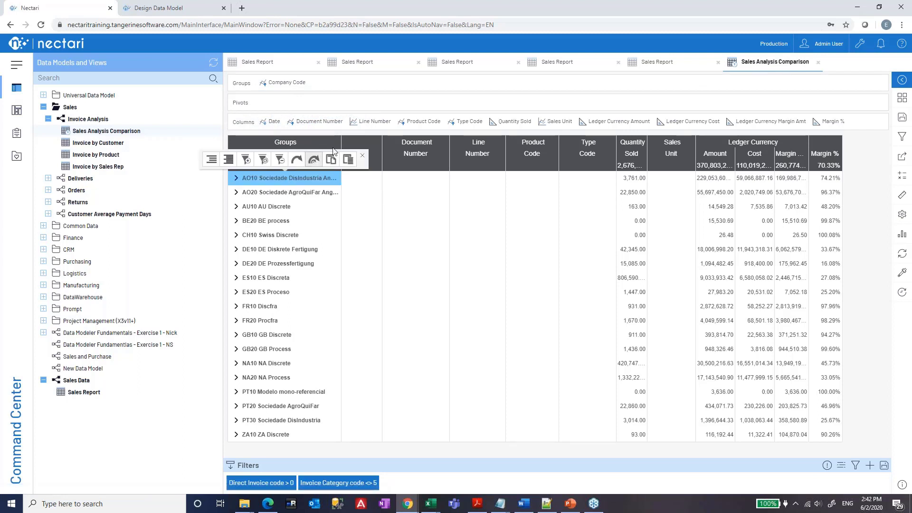
Step: In the Sales Data model design, reposition the BPCUSTOMER table and set the Customer Name column's type to Description Data
click(164, 7)
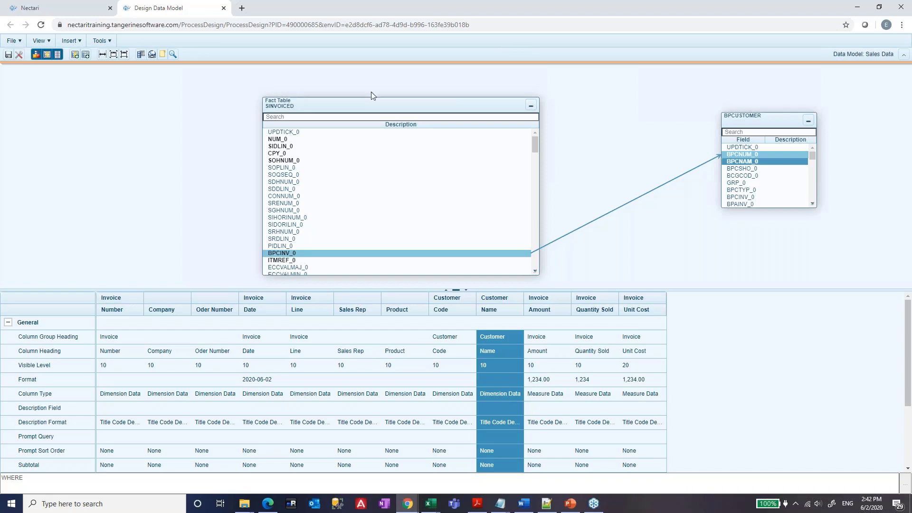
drag(756, 123, 715, 123)
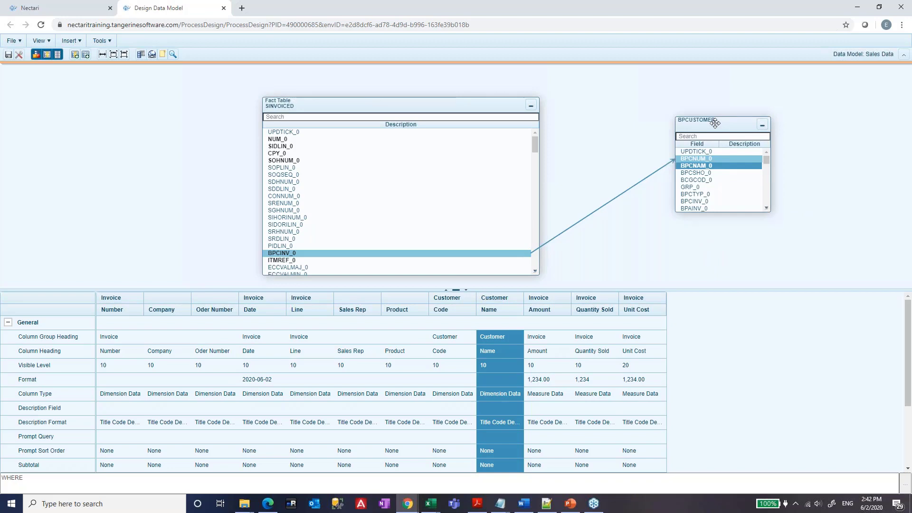
drag(715, 123, 727, 139)
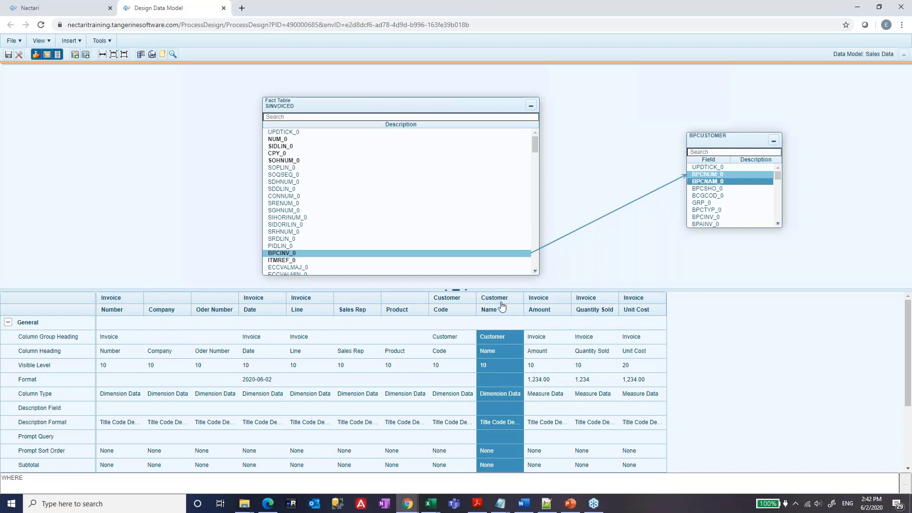
click(500, 393)
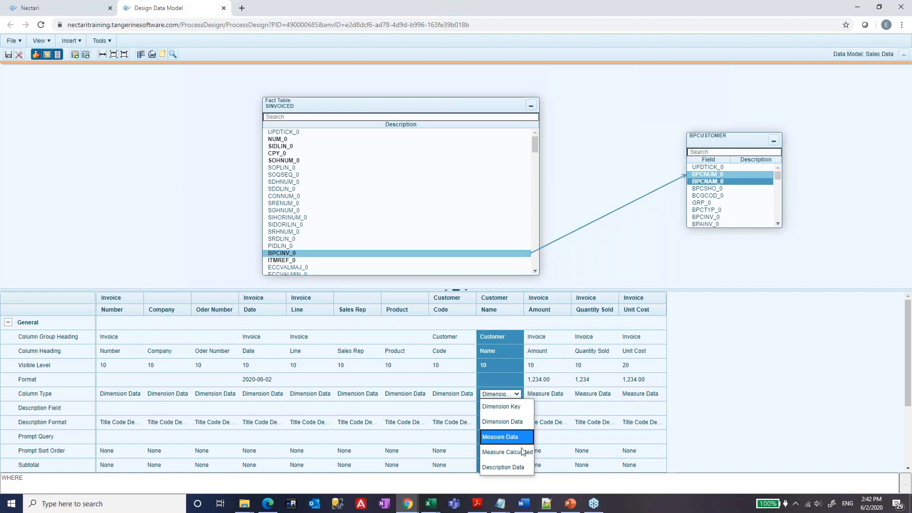
click(513, 465)
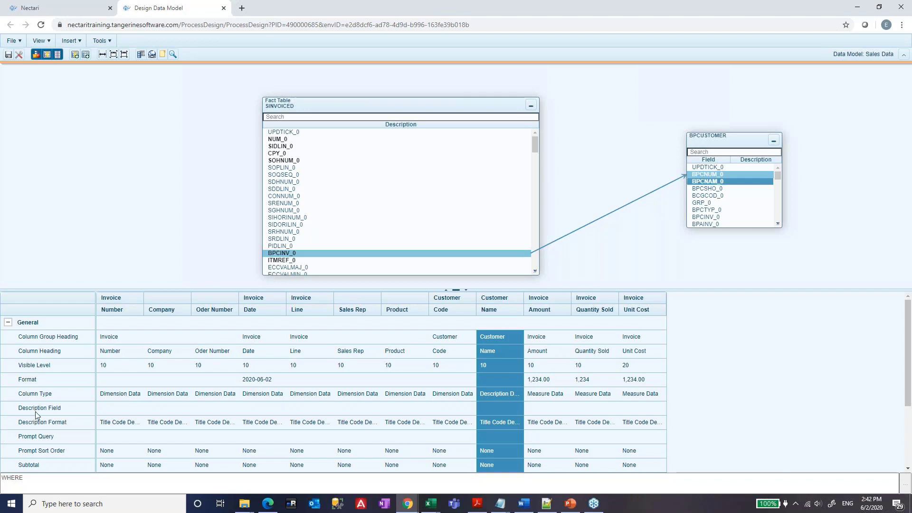
Step: Set the Customer Code column's Description Field to BPCUSTOMER.BPCNAM_0
click(455, 410)
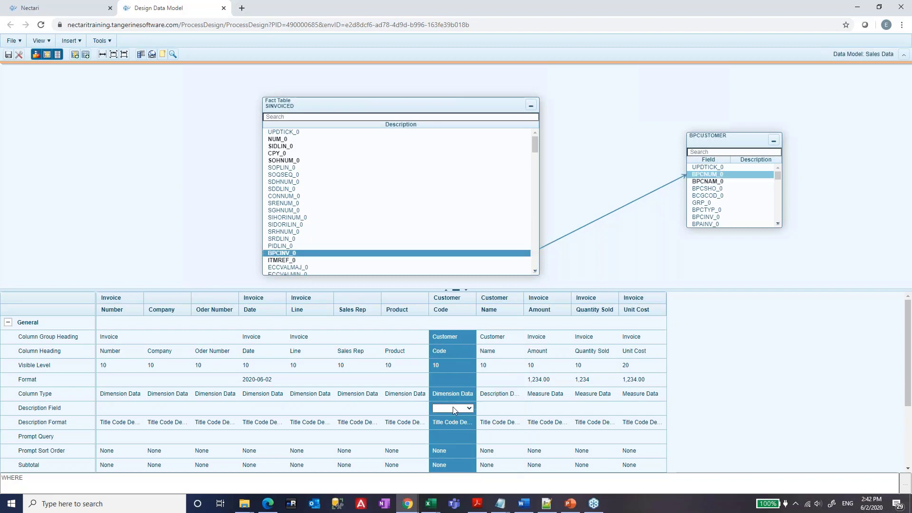
click(461, 409)
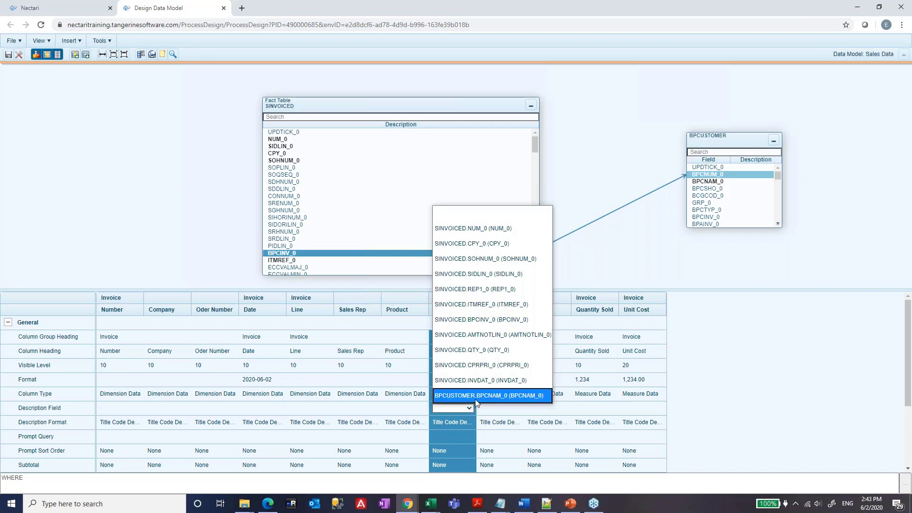
click(476, 400)
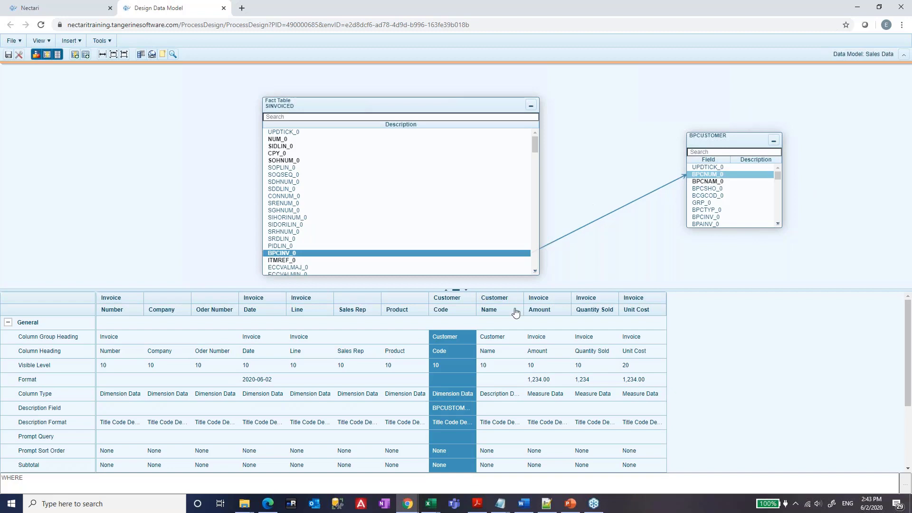
click(494, 310)
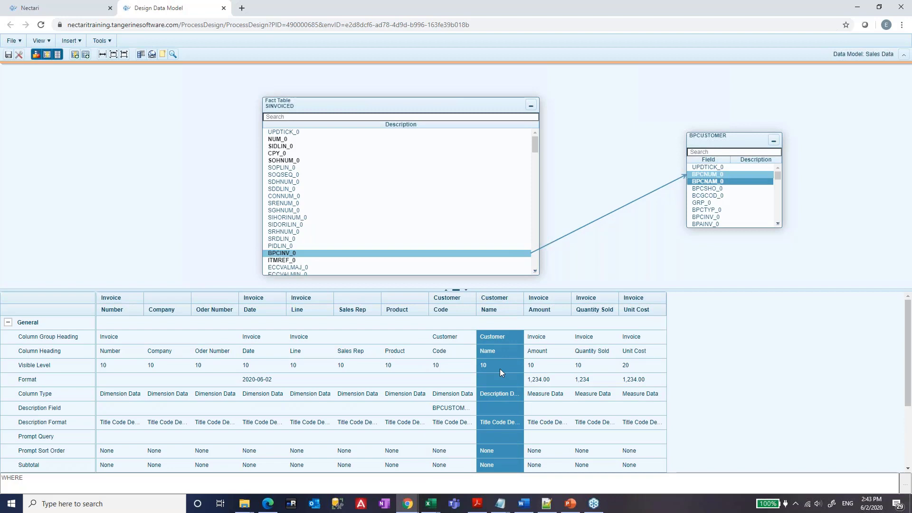
click(452, 408)
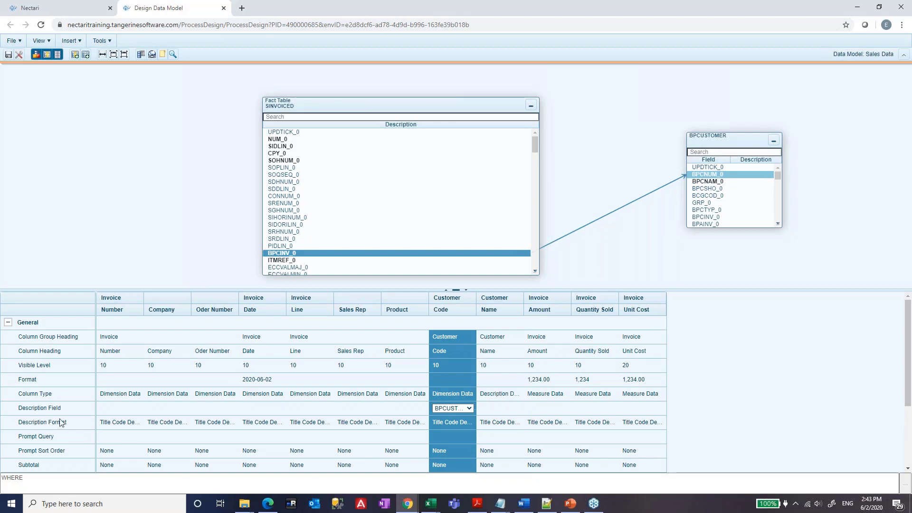
click(467, 312)
click(464, 407)
click(469, 408)
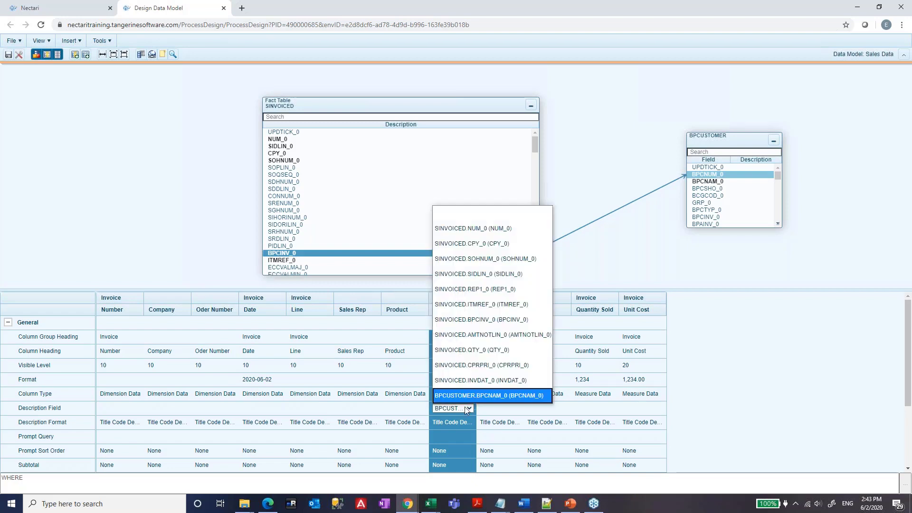
click(478, 396)
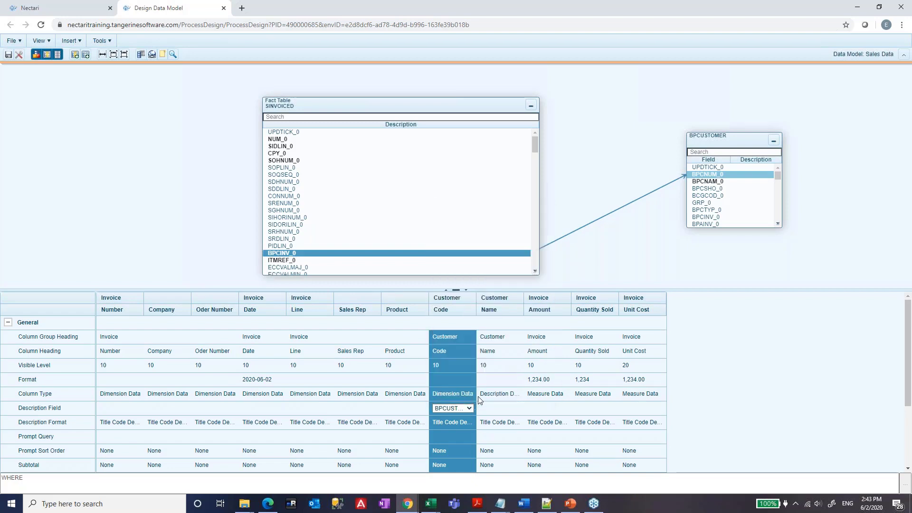
Step: Save the Sales Data model with its new description settings
click(8, 55)
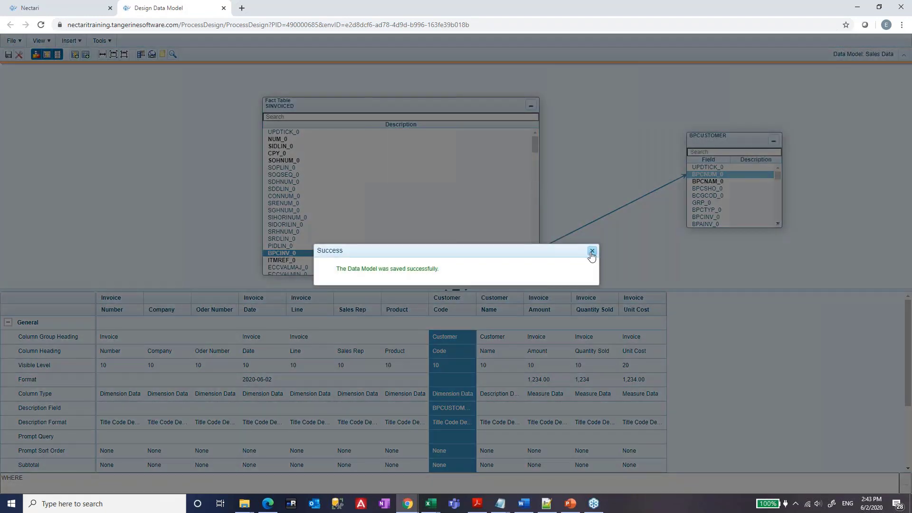
click(587, 252)
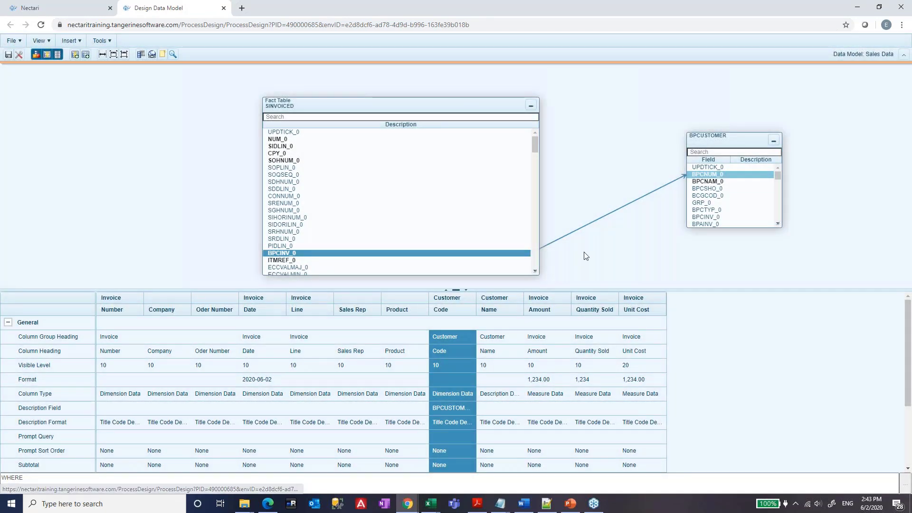
click(7, 56)
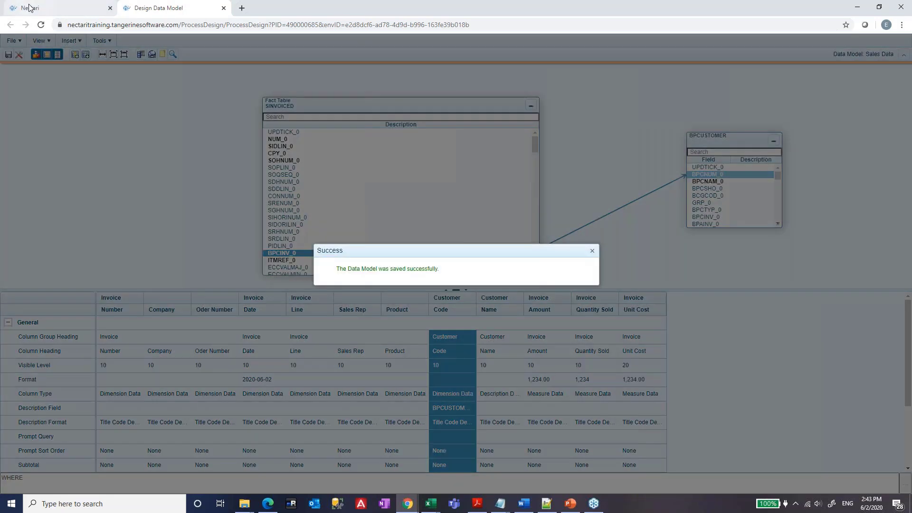
Step: Go back to the main Nectari page and save the changes to the open Sales Report view
click(29, 8)
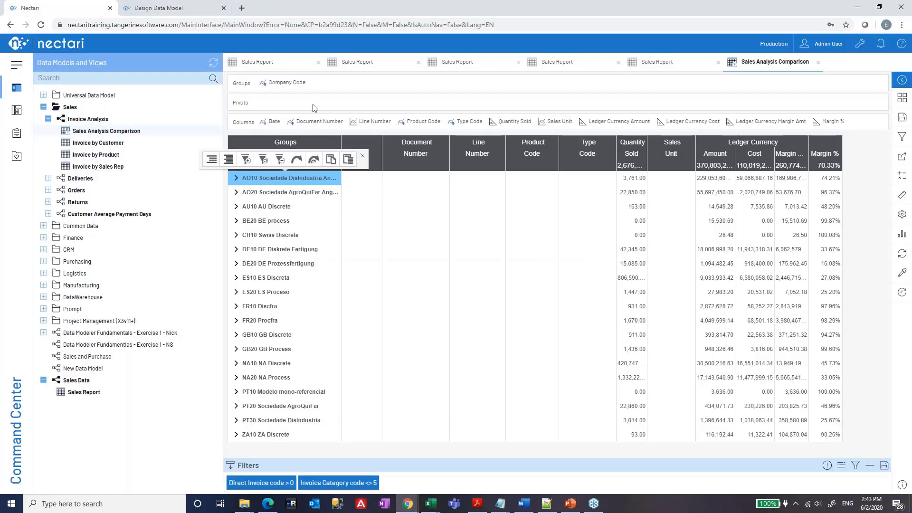
click(665, 70)
click(902, 117)
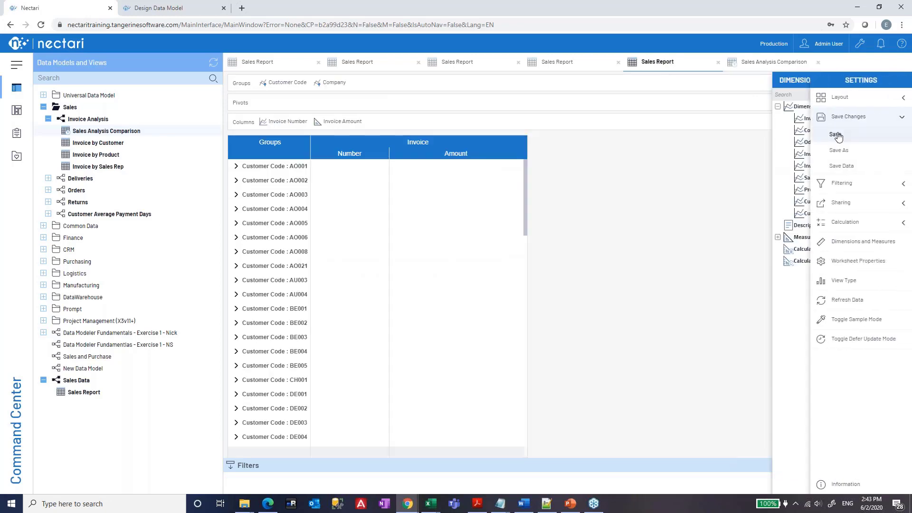
click(837, 134)
click(568, 380)
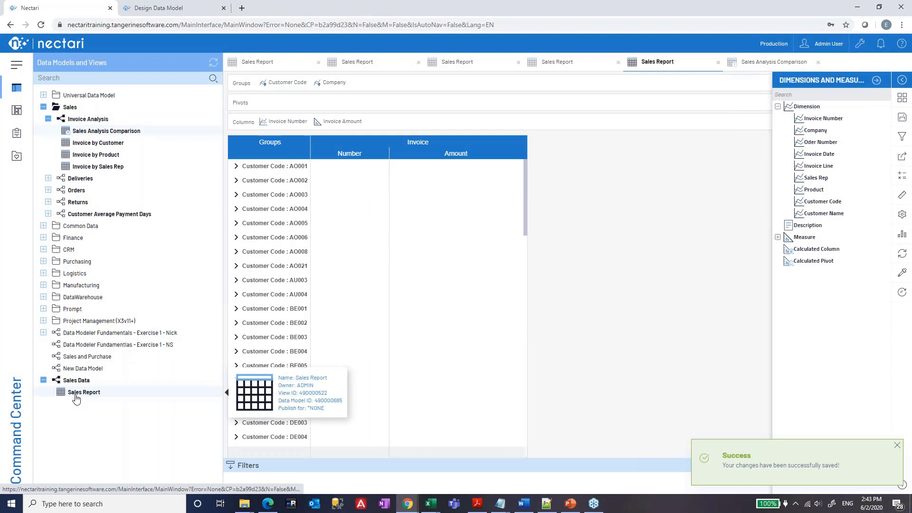
Step: Reopen the Sales Report under Sales Data and compare its customer groups with those in the previously opened copy
double_click(76, 398)
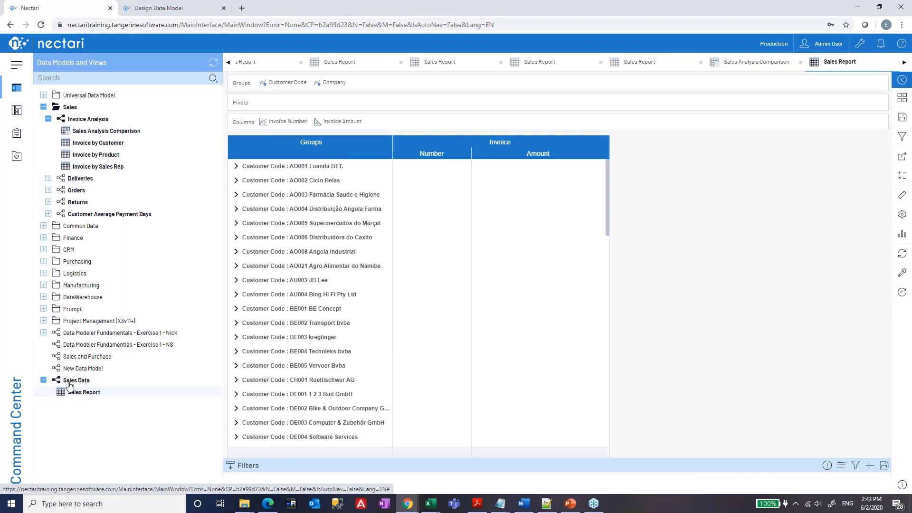
click(644, 65)
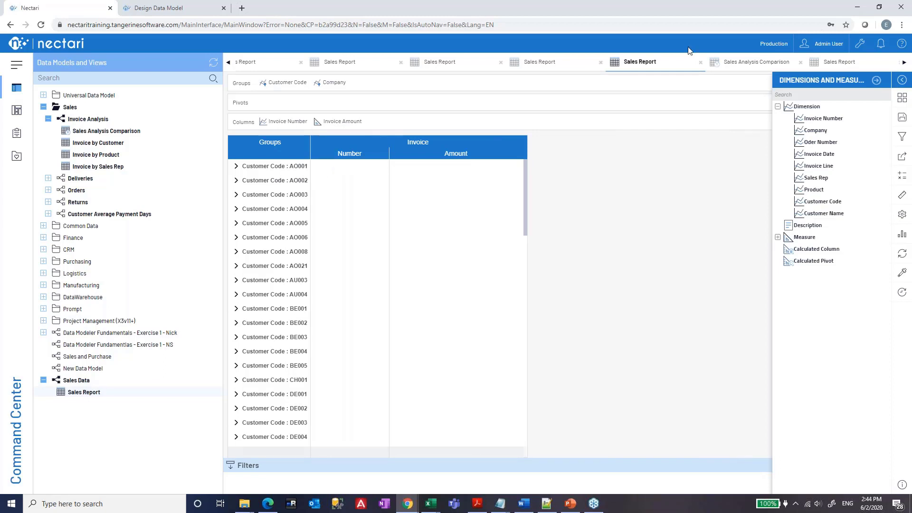
click(842, 64)
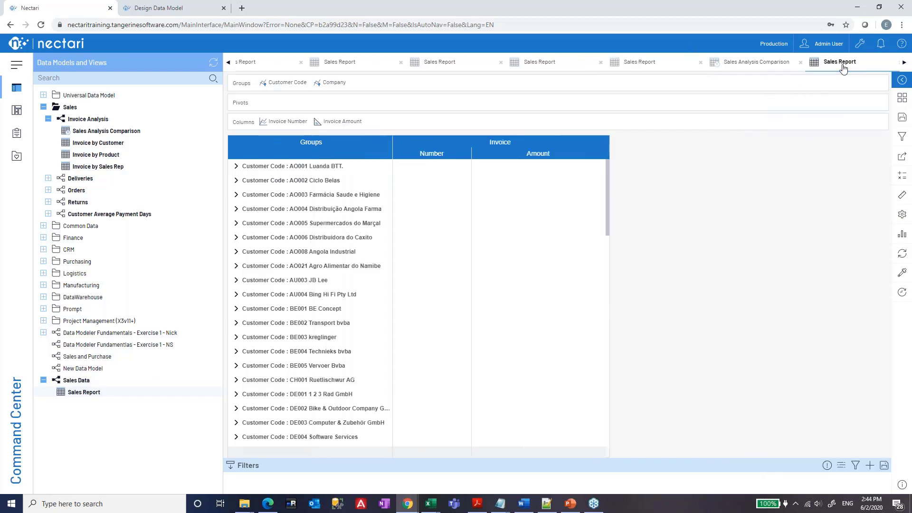
click(293, 170)
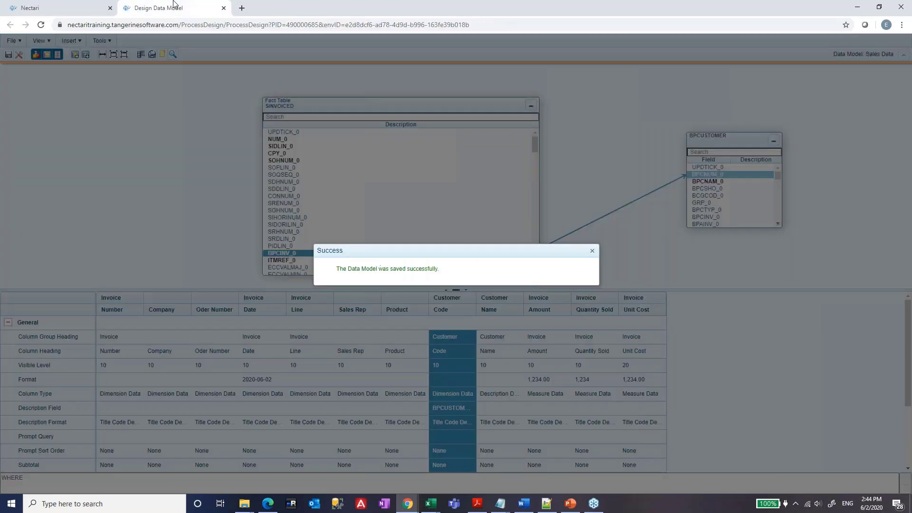
Step: Dismiss the data model's save message and compare the group labels in Sales Analysis Comparison with those in the reopened Sales Report
click(164, 8)
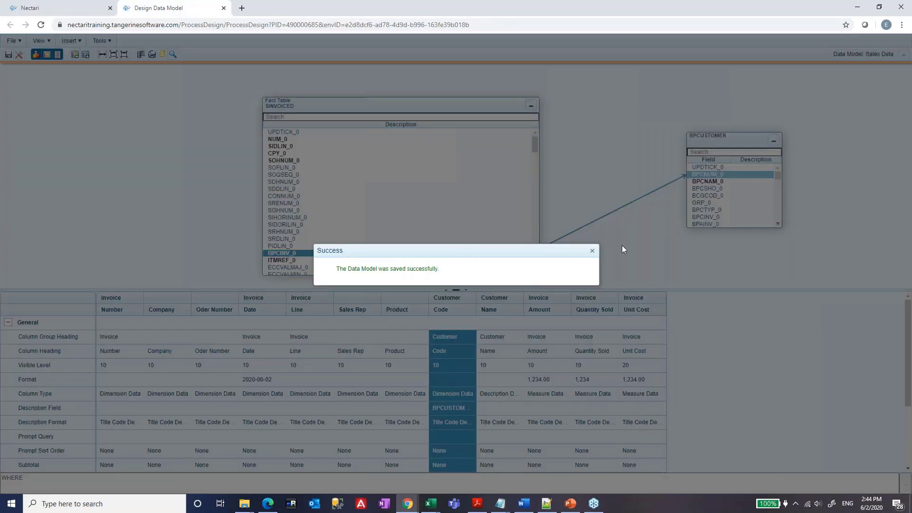
click(592, 250)
click(105, 5)
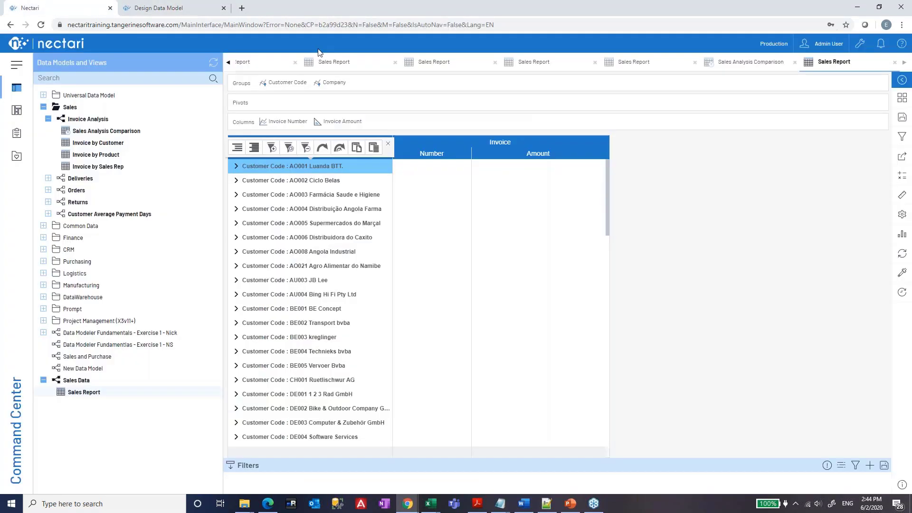
click(758, 69)
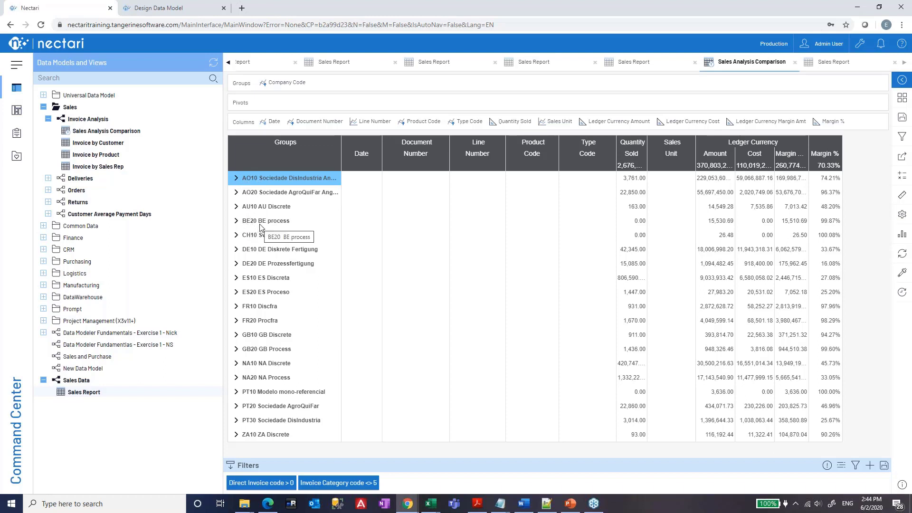
click(831, 71)
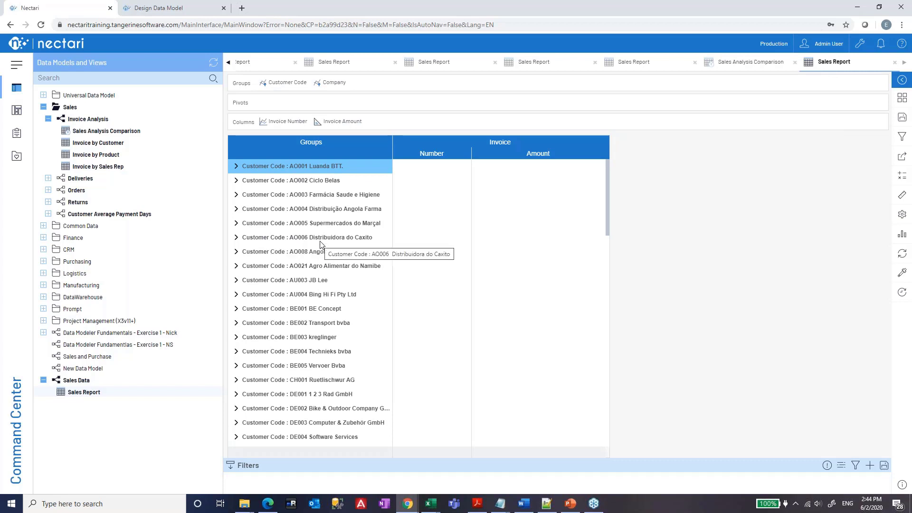
click(282, 239)
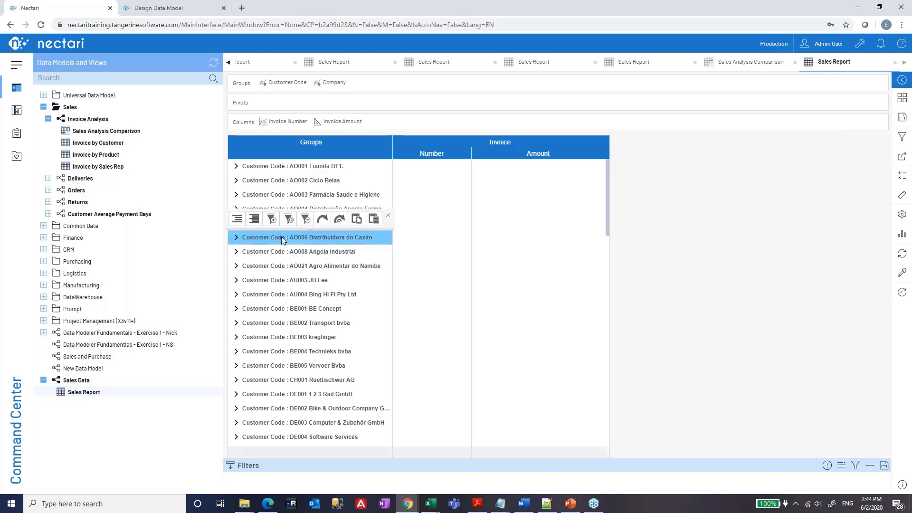
Step: In the data model design, set the Customer Code column's Description Format to Code Description and save the model
click(172, 17)
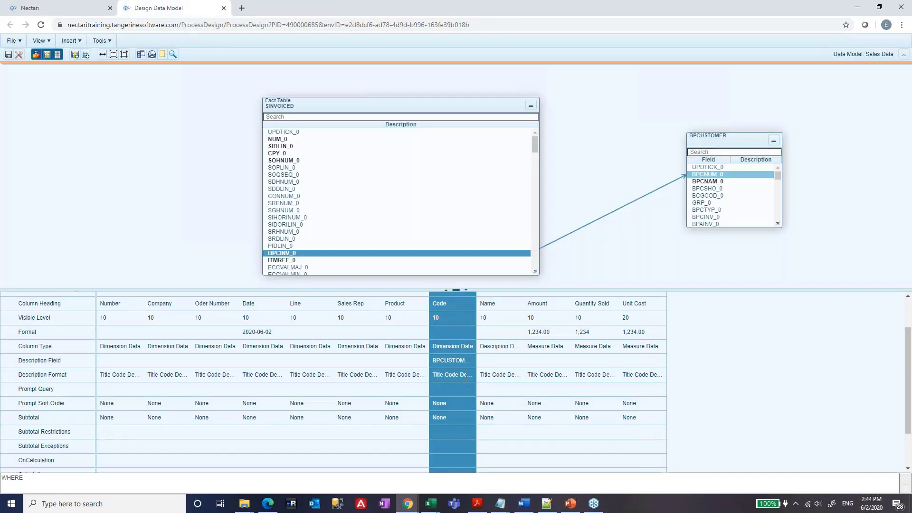
click(466, 375)
click(456, 377)
click(456, 377)
click(455, 377)
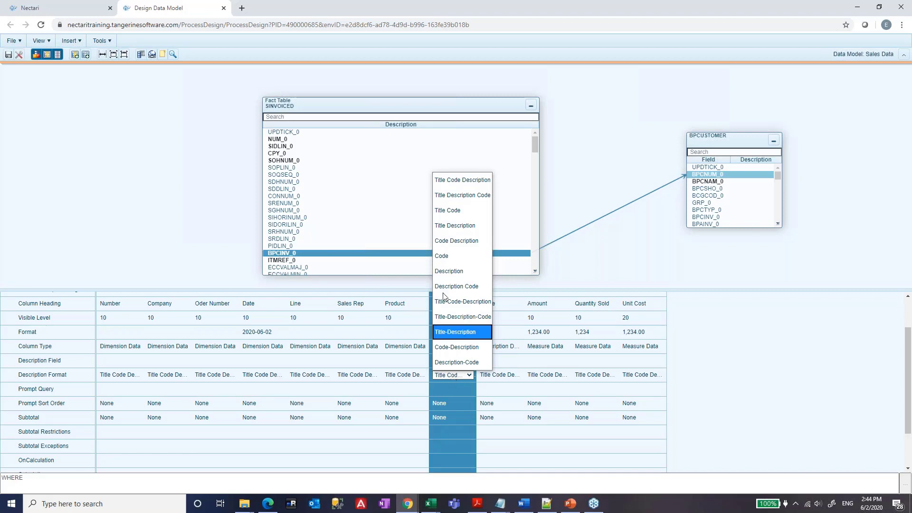
click(452, 242)
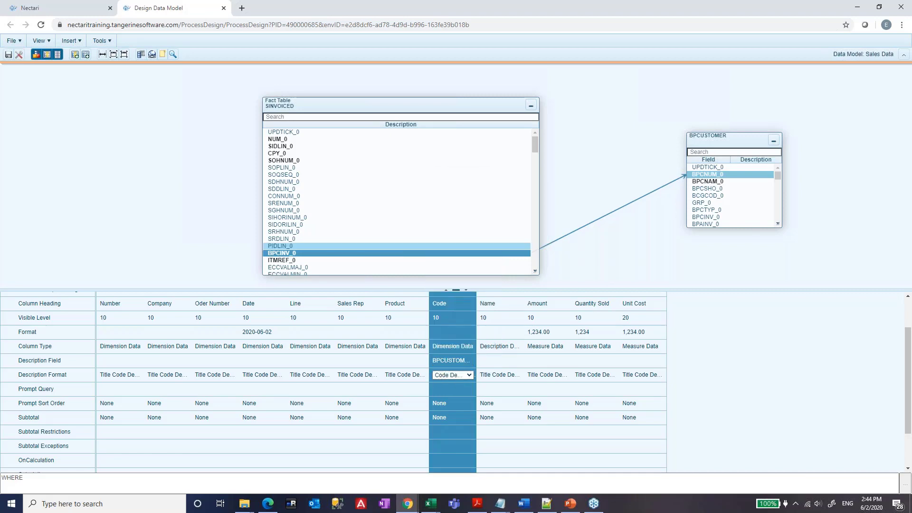
click(8, 55)
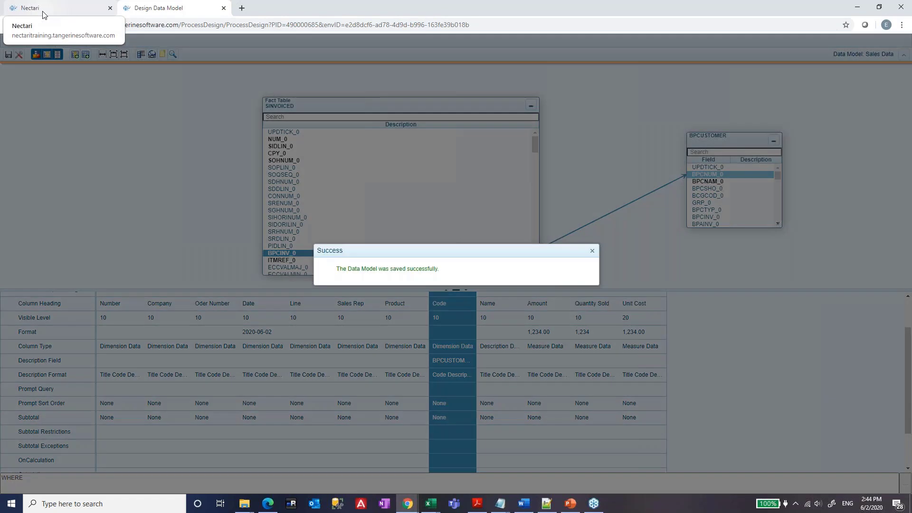
Step: Reopen the Sales Report and compare its group labels with the earlier copy's before returning to the data model design
click(42, 10)
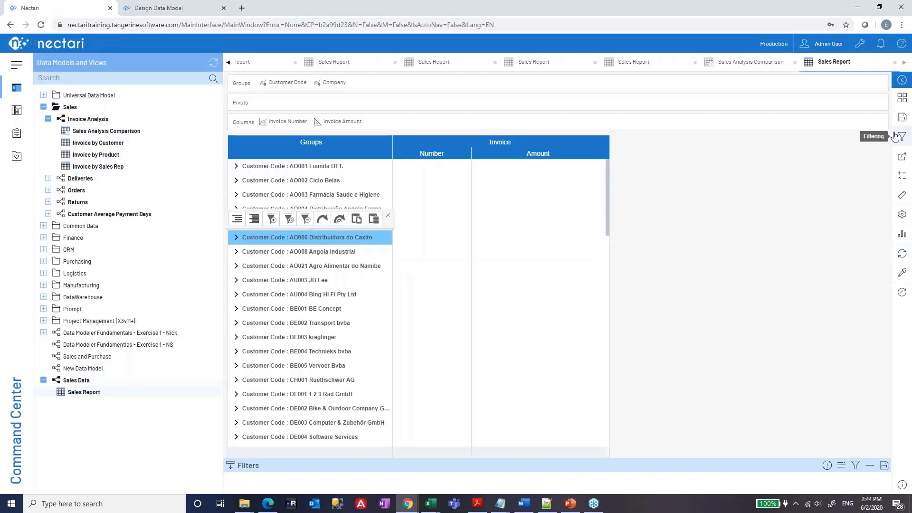
click(113, 392)
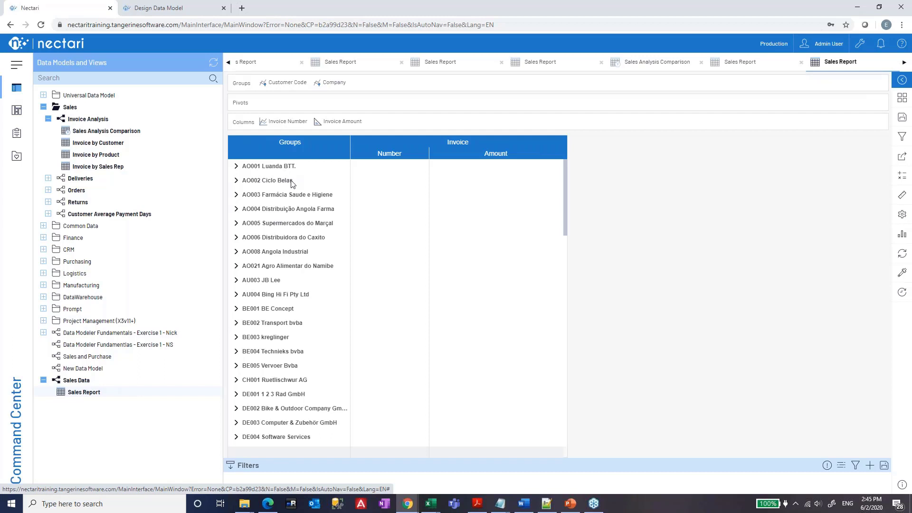
click(743, 62)
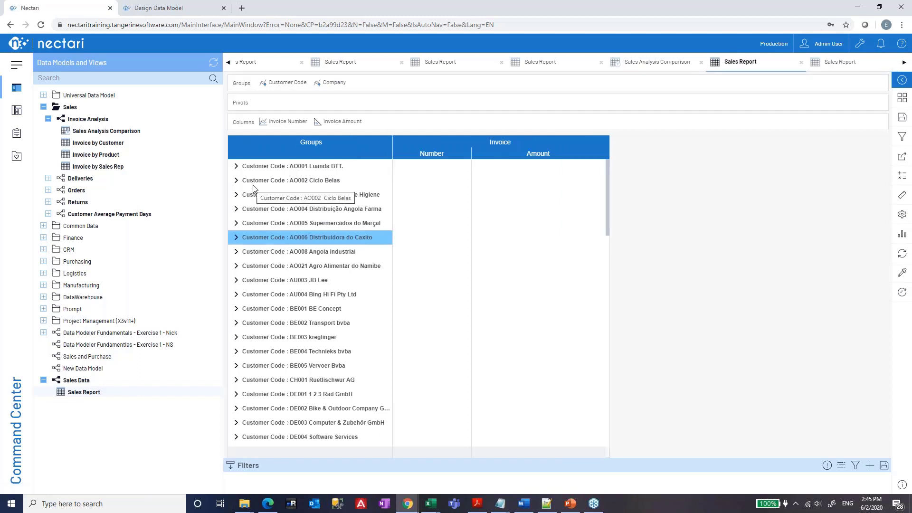
click(186, 5)
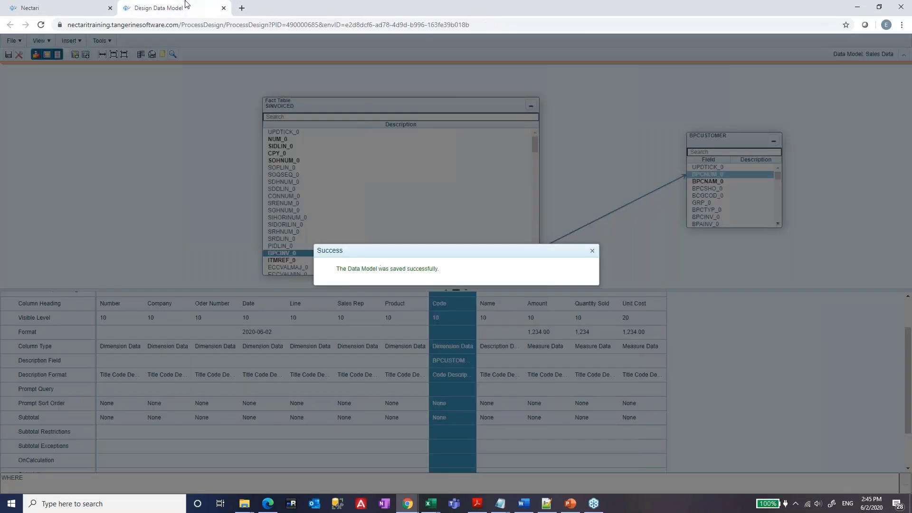
Step: Review the Description Format options of the customer Code column without changing the setting, and save the data model again
click(592, 250)
click(456, 378)
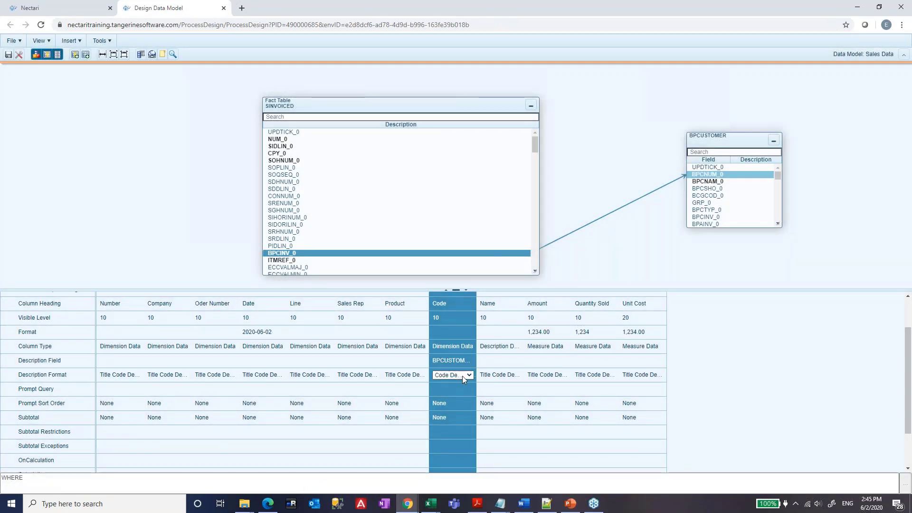
click(463, 375)
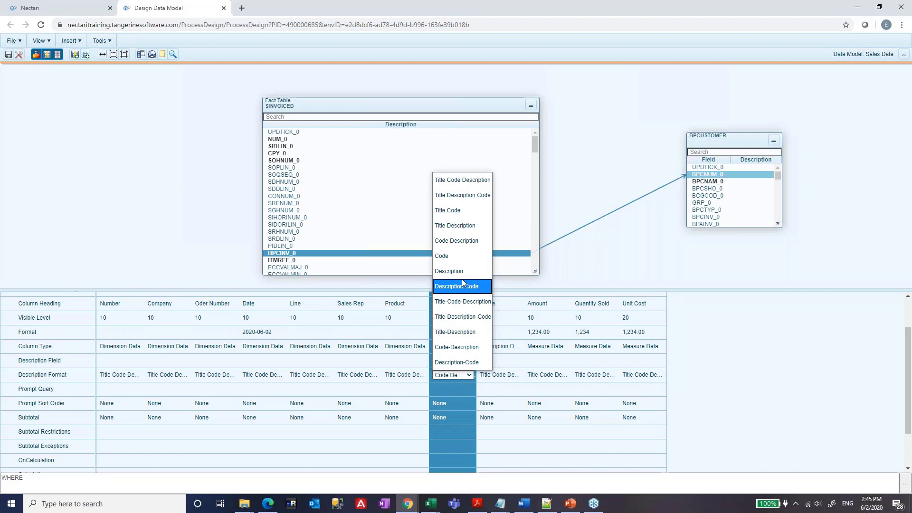
click(13, 40)
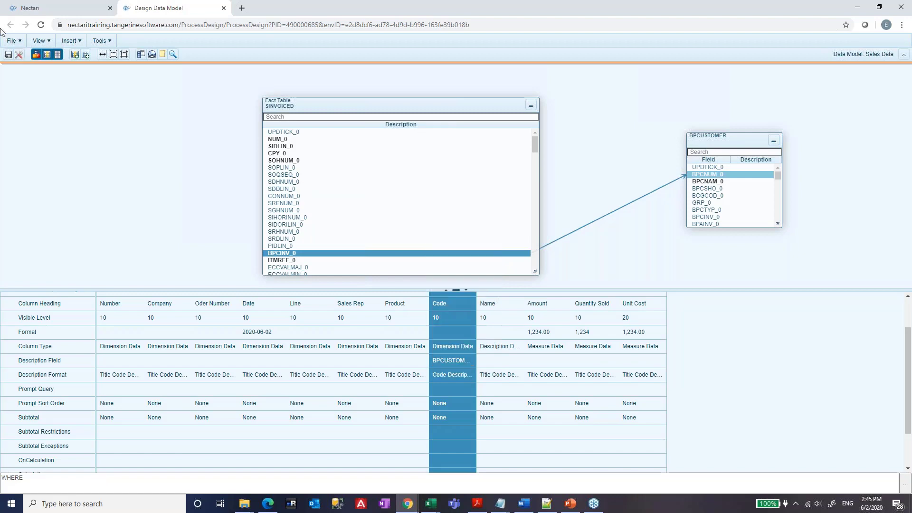
click(7, 57)
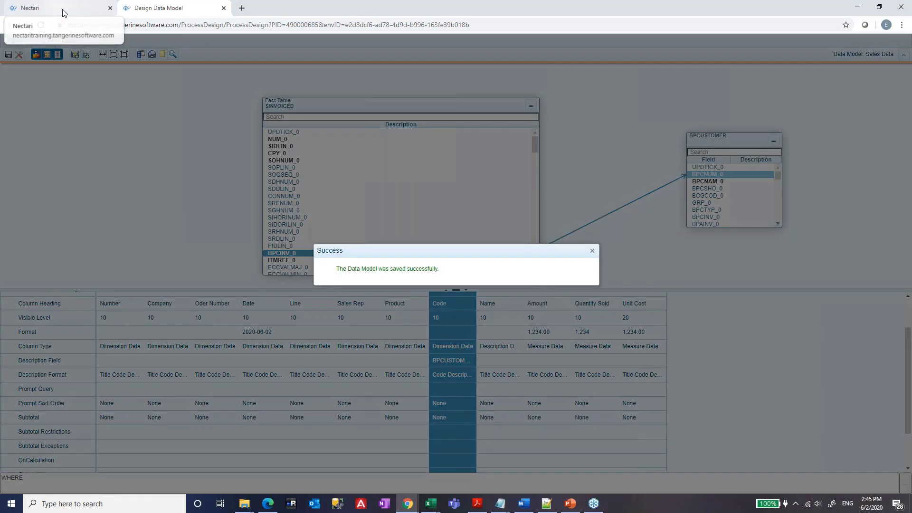
Step: Look at the customer groups in the open Sales Report, then return to the data model design and dismiss the save message
click(61, 10)
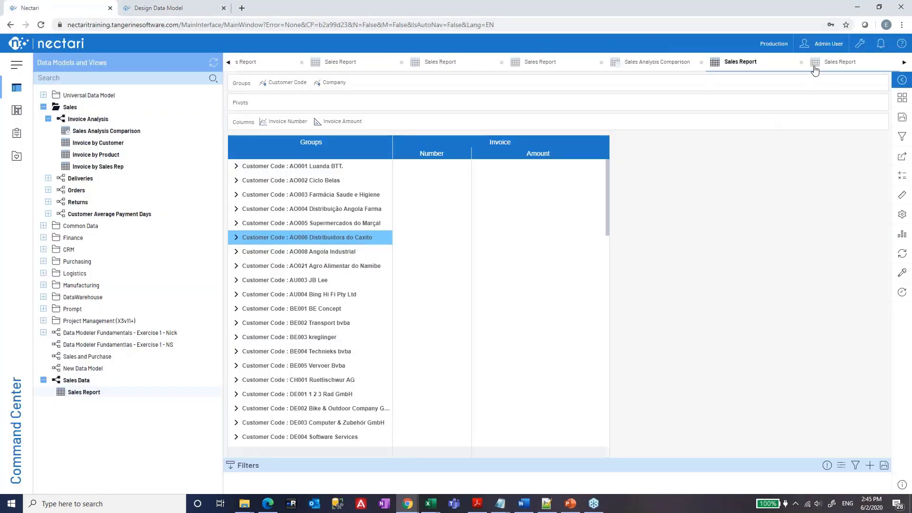
click(165, 11)
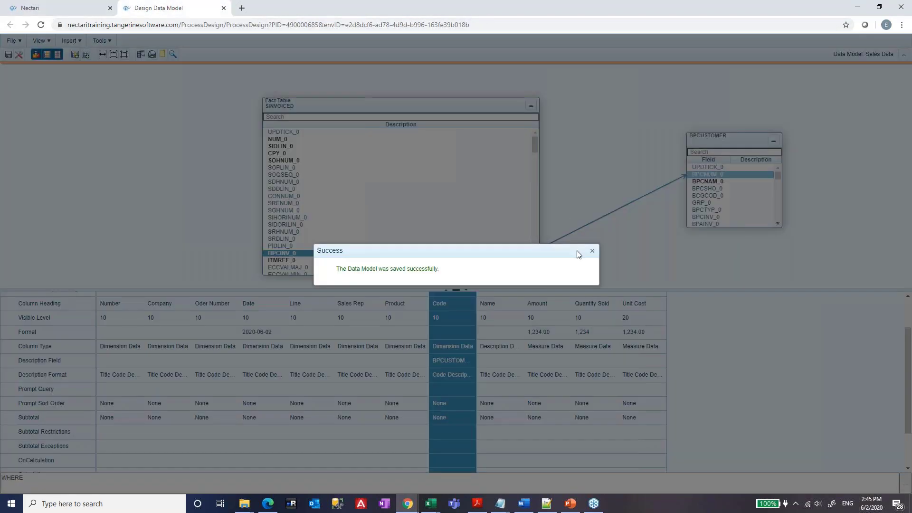
click(592, 251)
Step: Reposition the SINVOICED and BPCUSTOMER tables in the diagram and enlarge the BPCUSTOMER box to list more fields
drag(439, 106, 286, 102)
drag(736, 143, 610, 134)
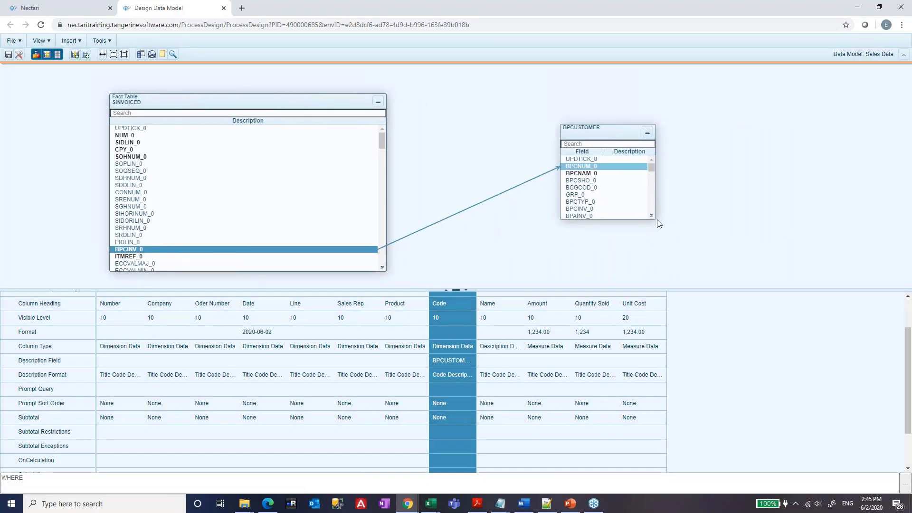
drag(657, 220, 718, 269)
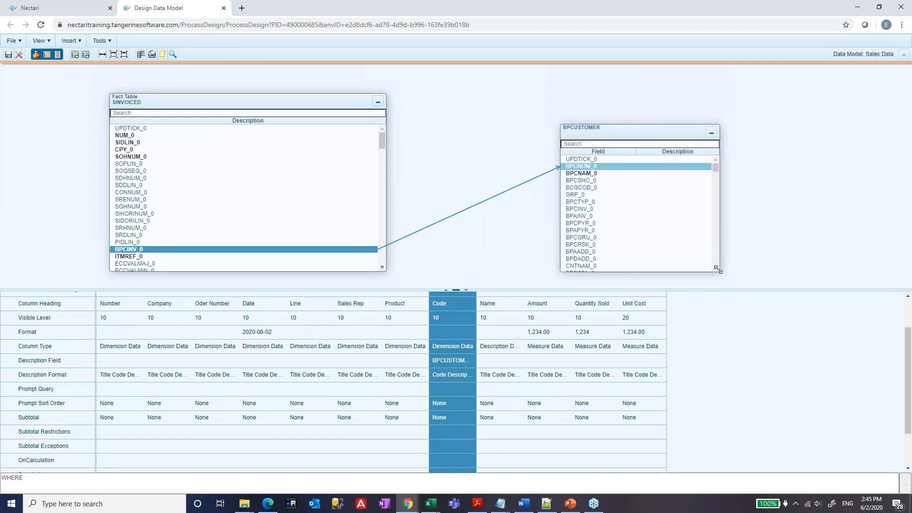
Step: Filter the SINVOICED fact table's fields by "itm" and select ITMREF_0
click(317, 113)
text(itm)
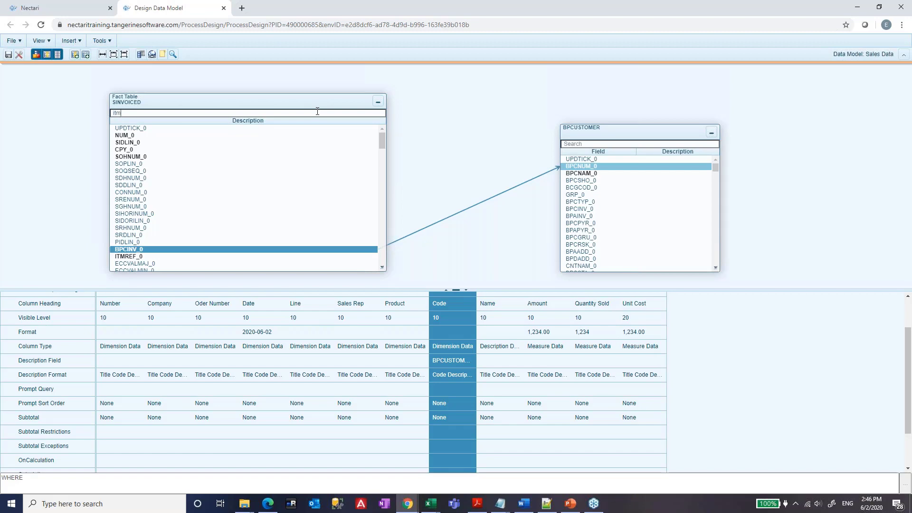
click(167, 128)
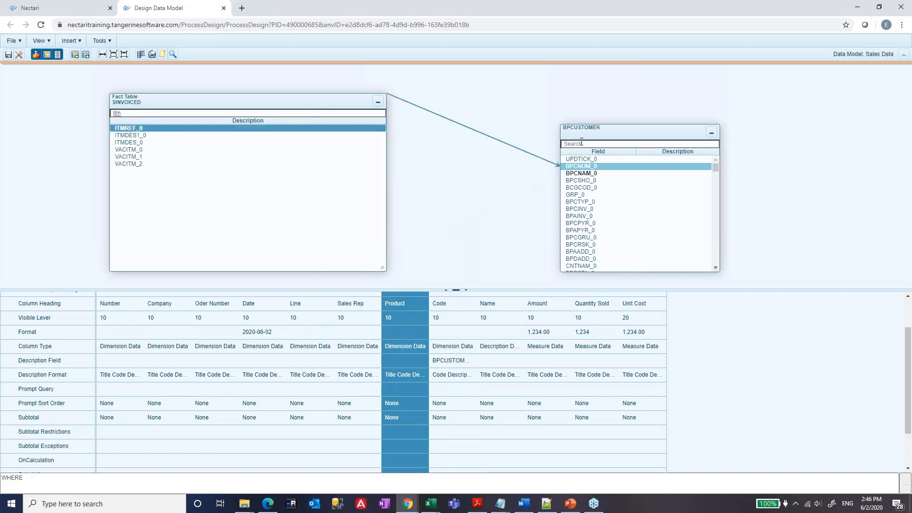
Step: Shrink the BPCUSTOMER table box and move it lower in the diagram to free up space
drag(678, 137, 665, 143)
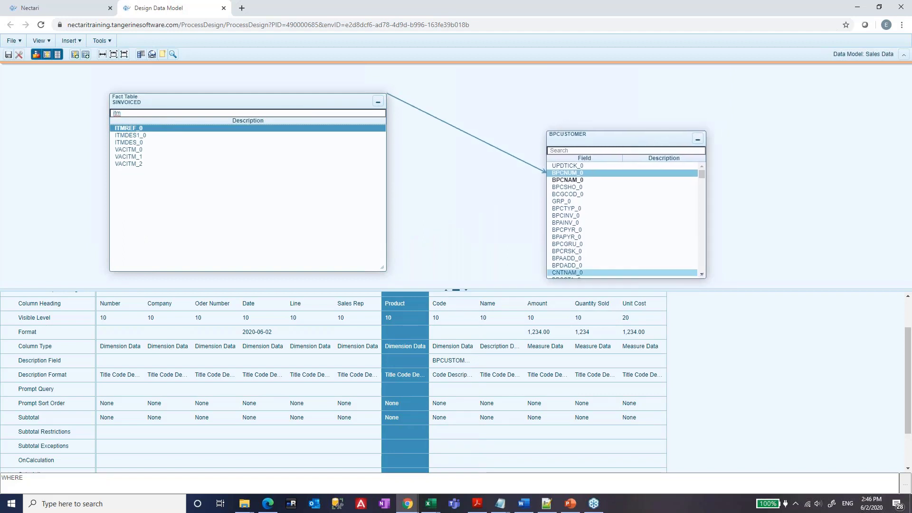
drag(706, 275, 696, 221)
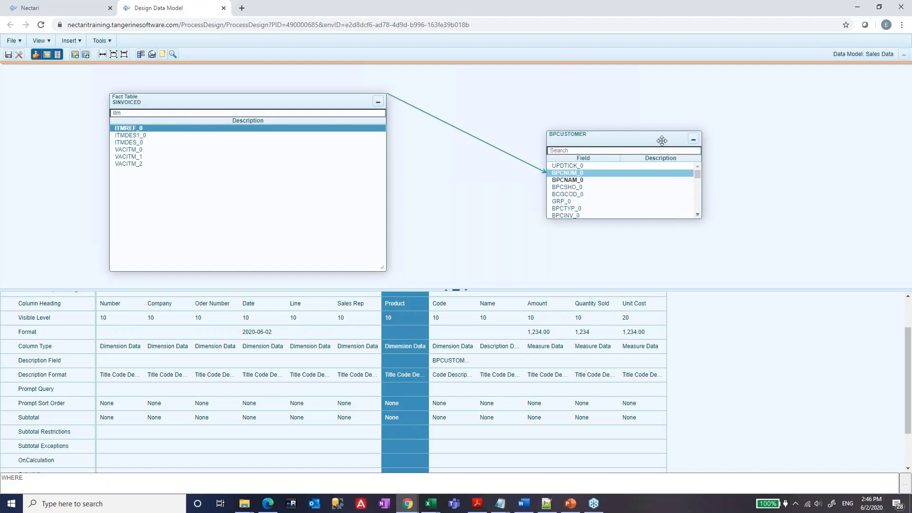
drag(636, 140, 677, 180)
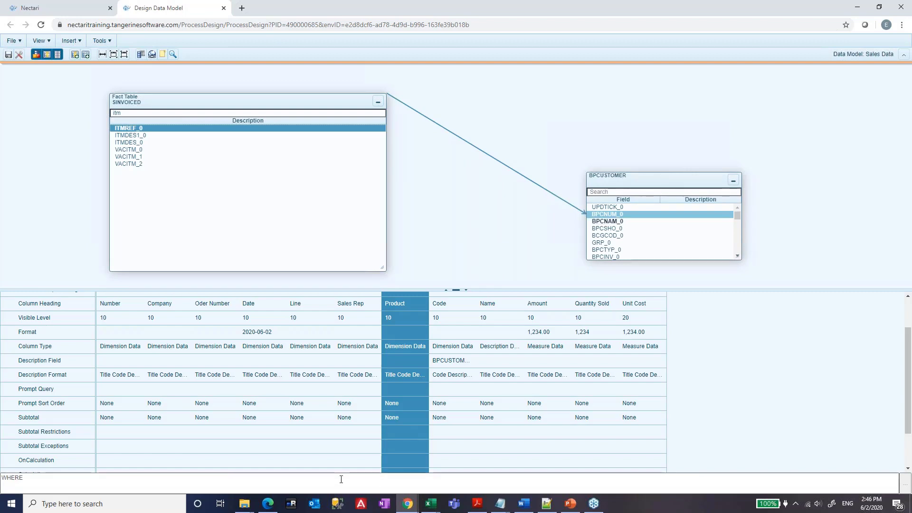
Step: Bring SQL Server Management Studio over the data model and start a new query with "select * from"
click(338, 503)
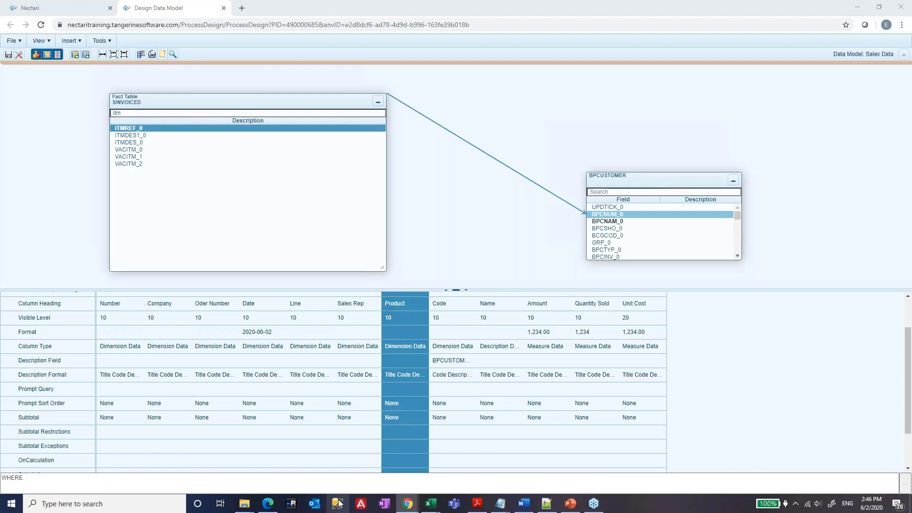
click(338, 502)
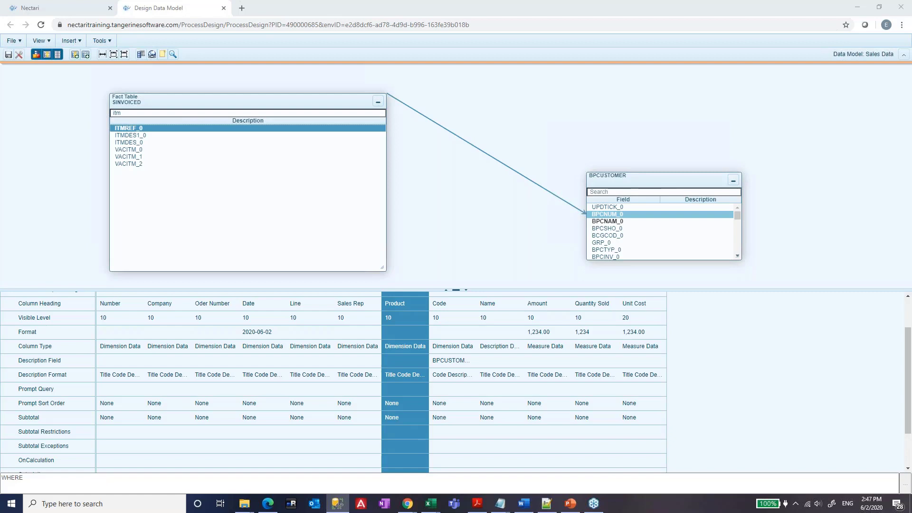
drag(911, 114, 388, 79)
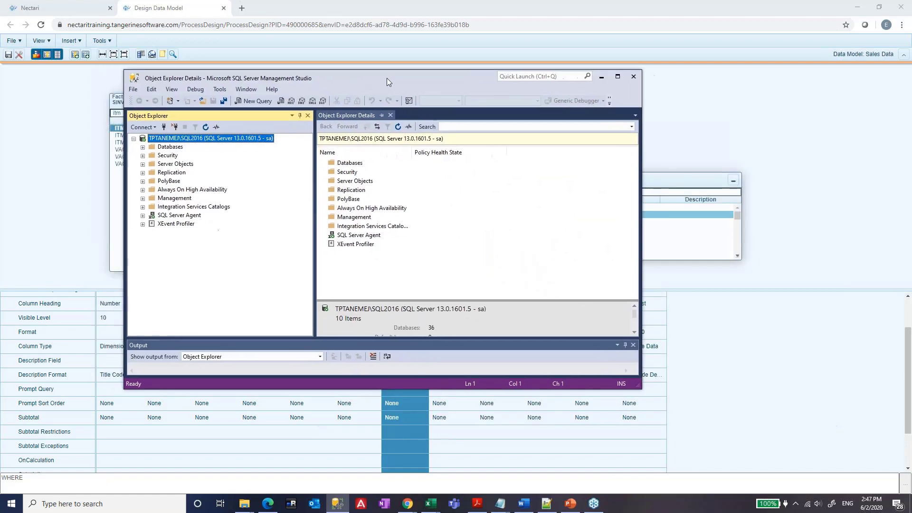
click(255, 102)
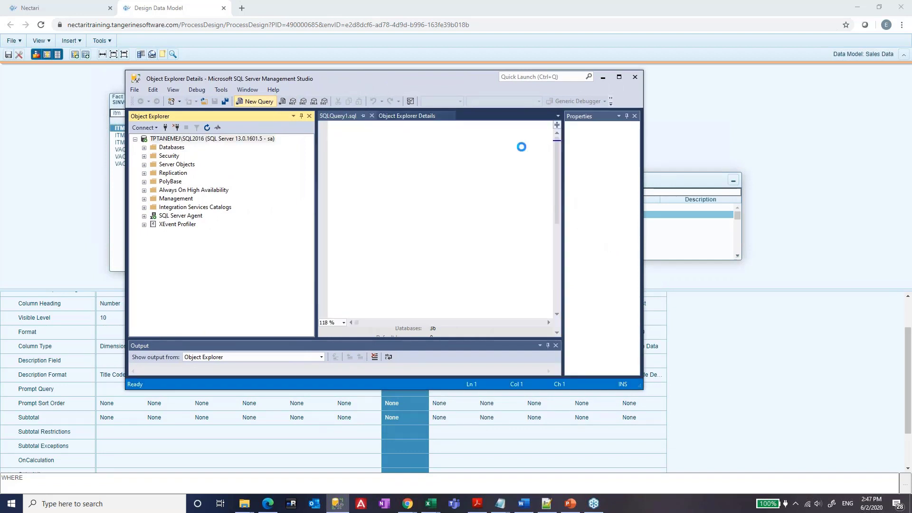
key(Return)
key(Return)
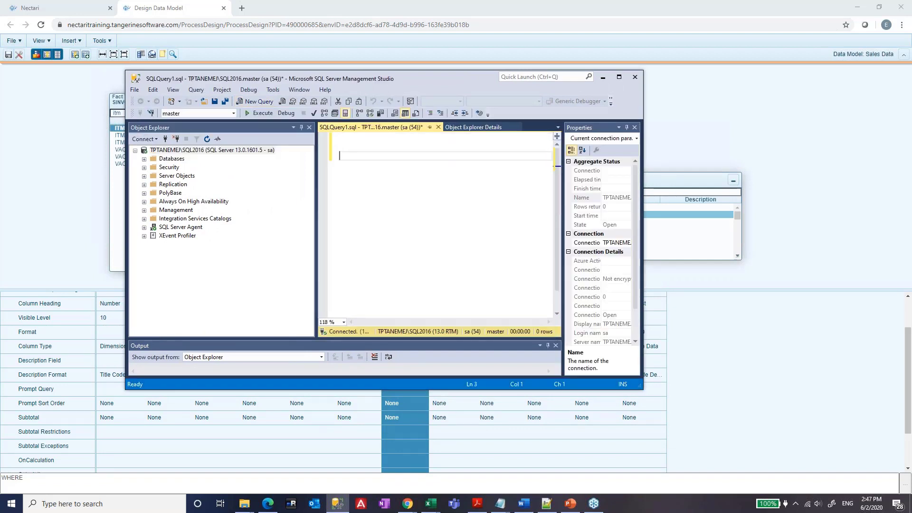
text(select * from)
Step: Set the query's database to x3u9 and place the cursor after "from"
click(233, 113)
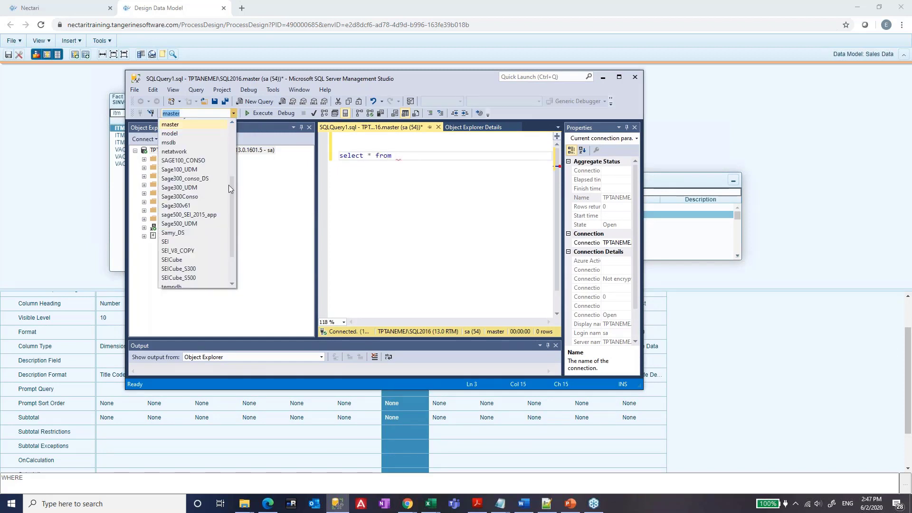
drag(231, 192, 226, 227)
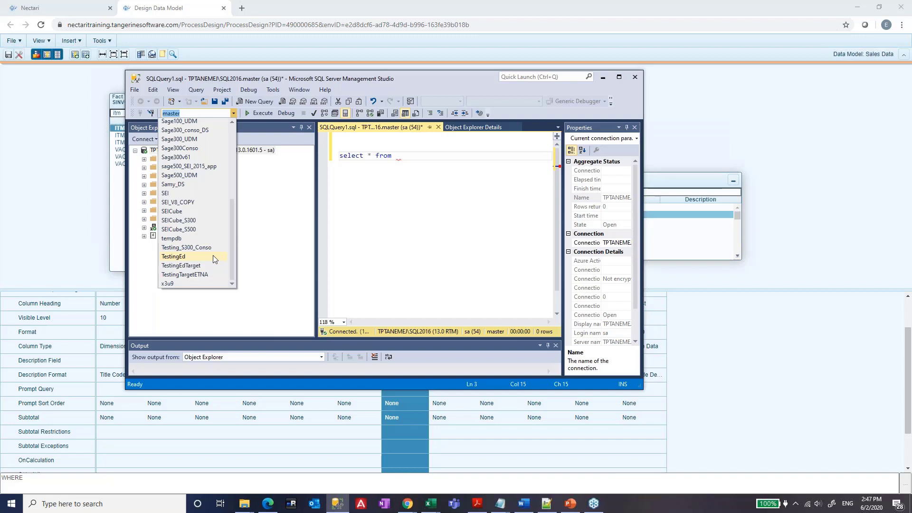
click(192, 282)
click(397, 156)
text(A)
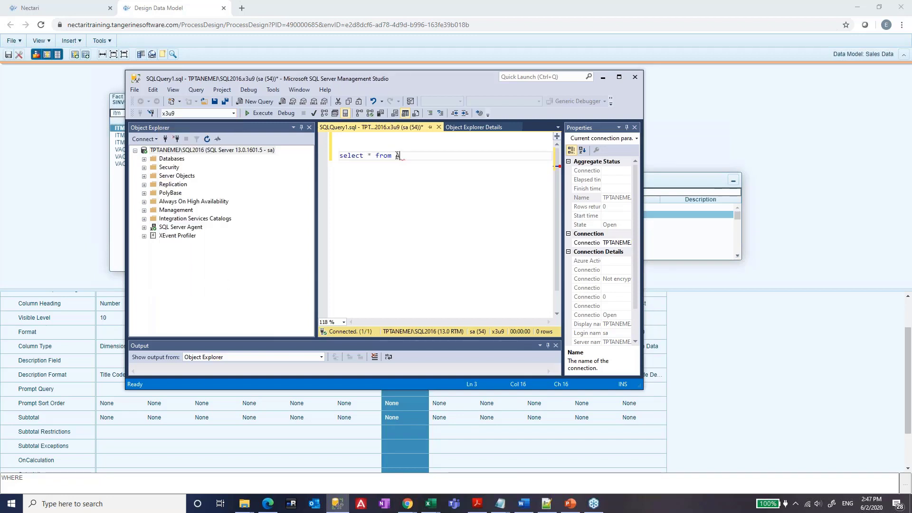
text(TEXTRA)
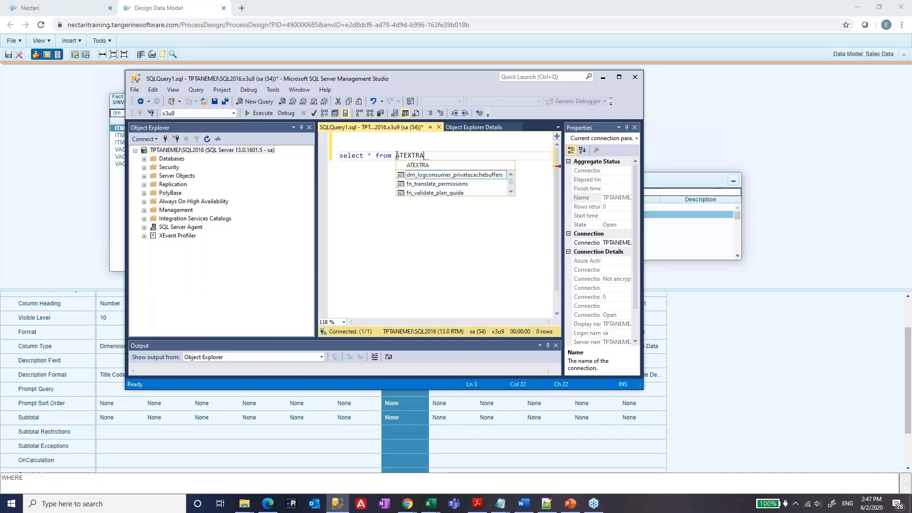
key(BackSpace)
key(BackSpace)
key(BackSpace)
key(BackSpace)
key(BackSpace)
key(BackSpace)
key(BackSpace)
Step: Complete the query as "select * from SEED.ATEXTRA", execute it in an enlarged window, and stop it once rows appear
text(SEED.A)
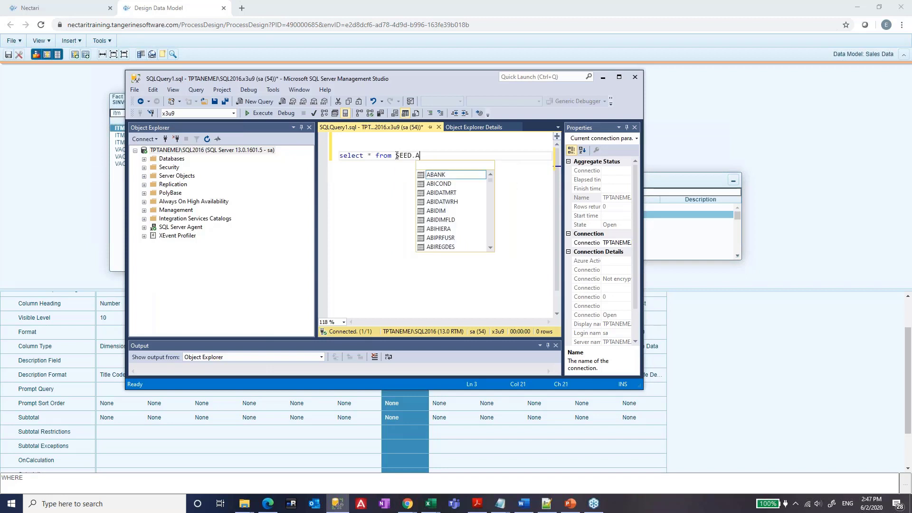
text(TEXTRA)
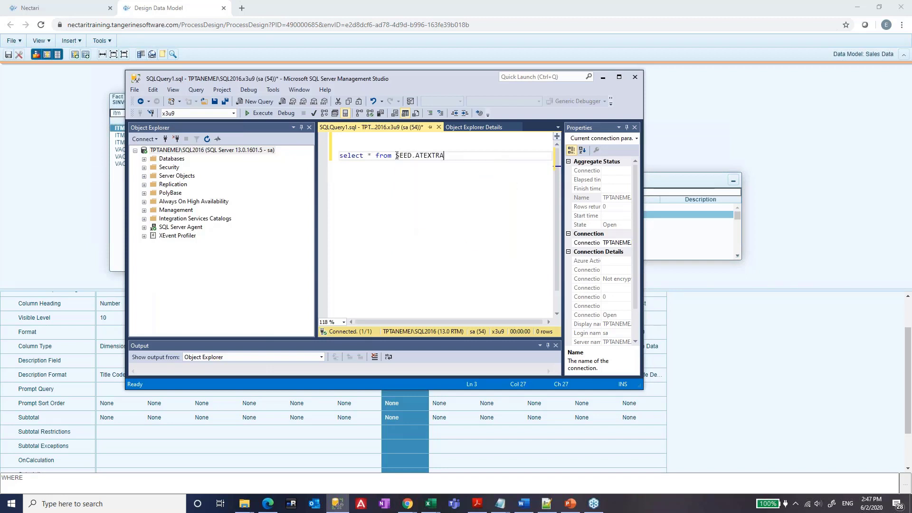
key(ctrl+a)
key(F5)
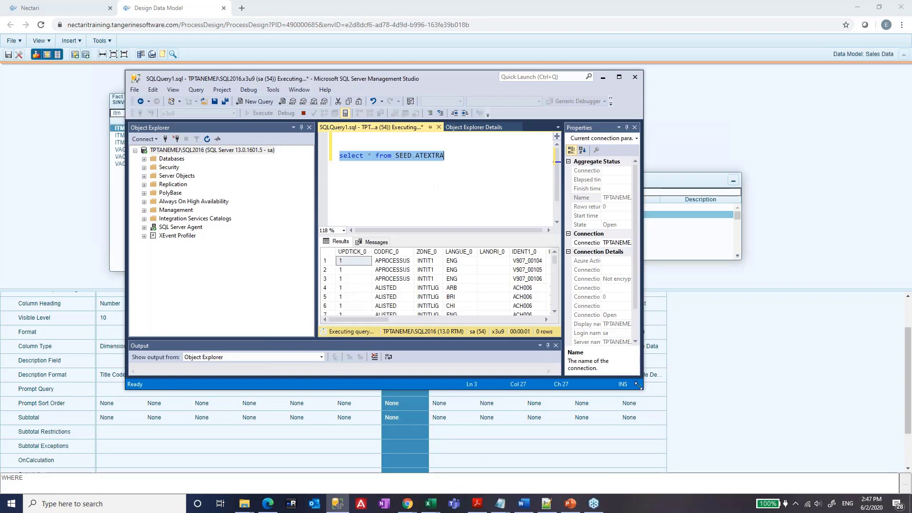
drag(642, 390, 879, 445)
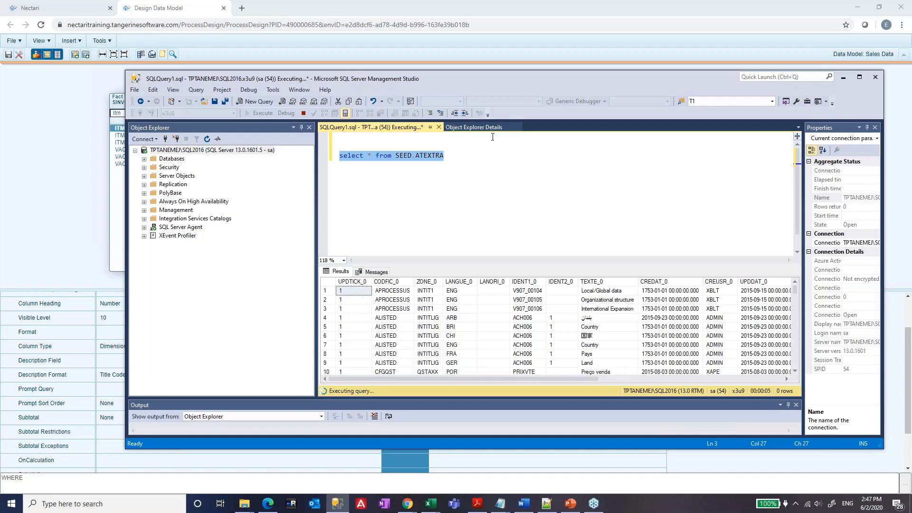
click(304, 113)
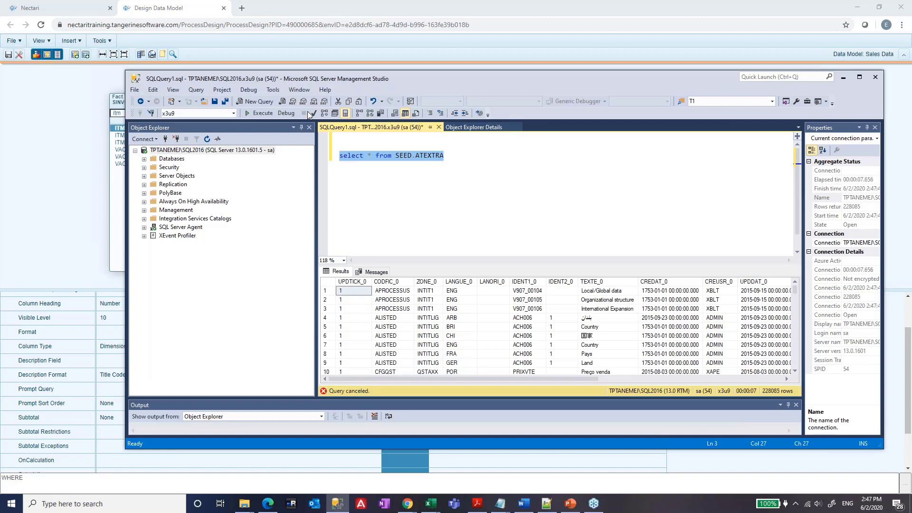
Step: Back in the data model design, add the ATEXTRA base table from the SEED schema and place it above BPCUSTOMER
click(55, 161)
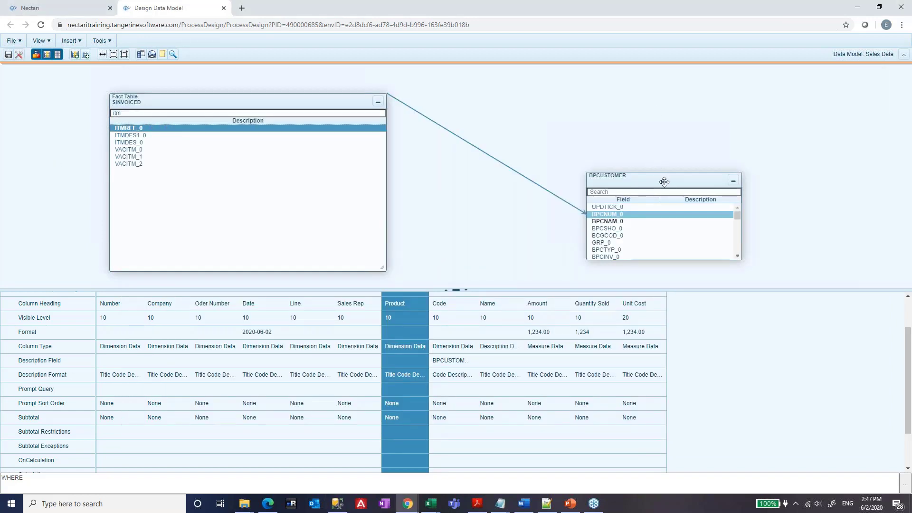
drag(664, 182, 615, 189)
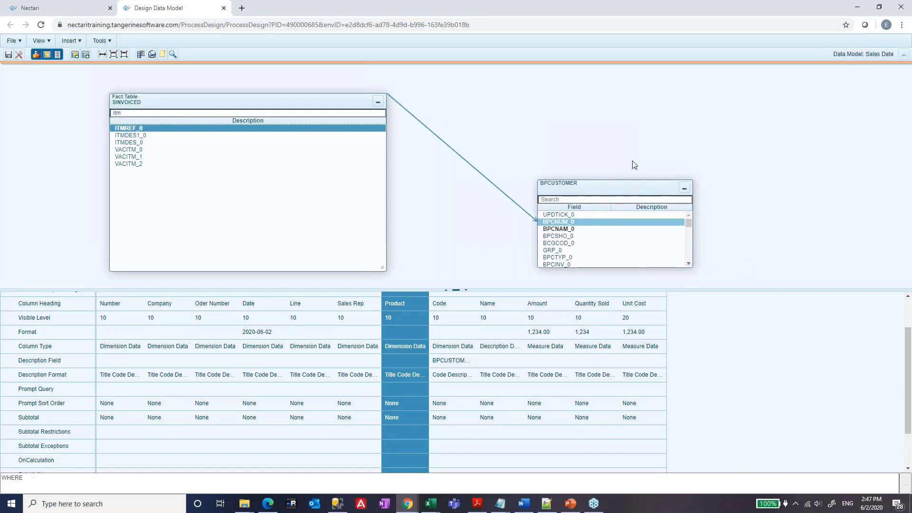
right_click(656, 141)
click(666, 148)
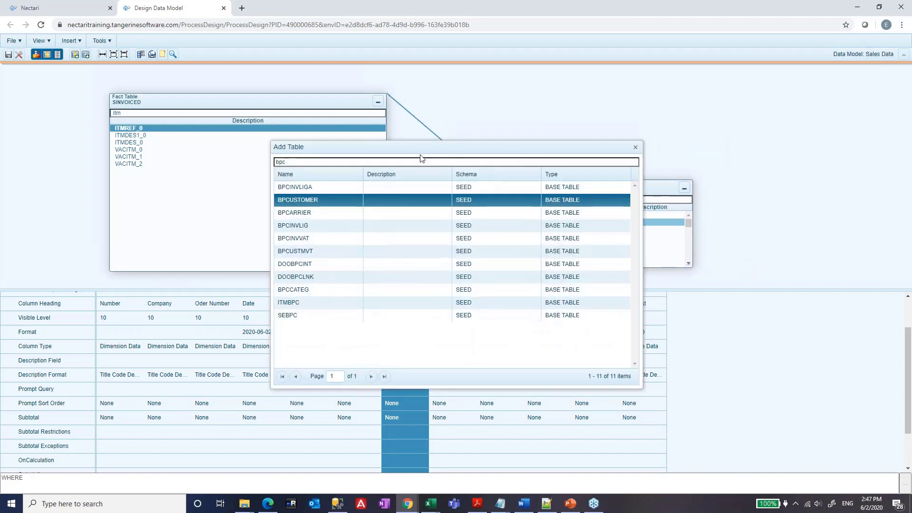
double_click(419, 162)
text(ATE)
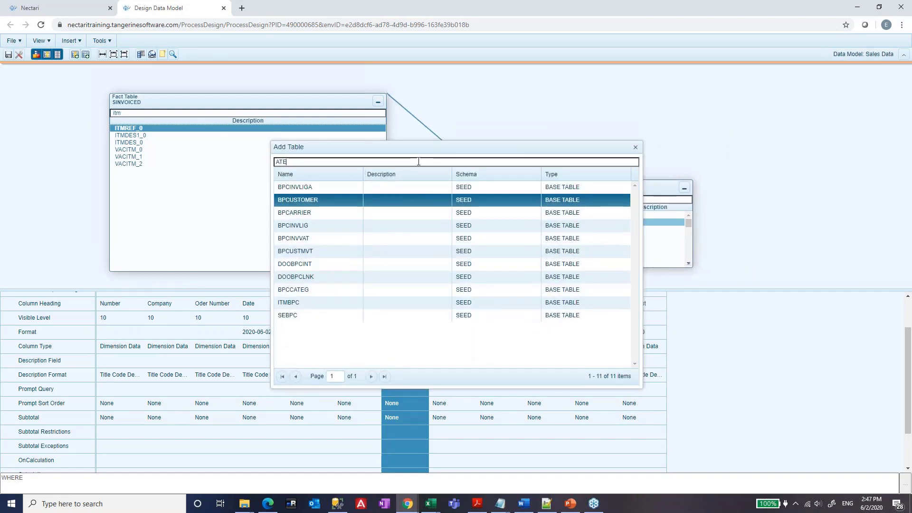
text(XT)
click(301, 216)
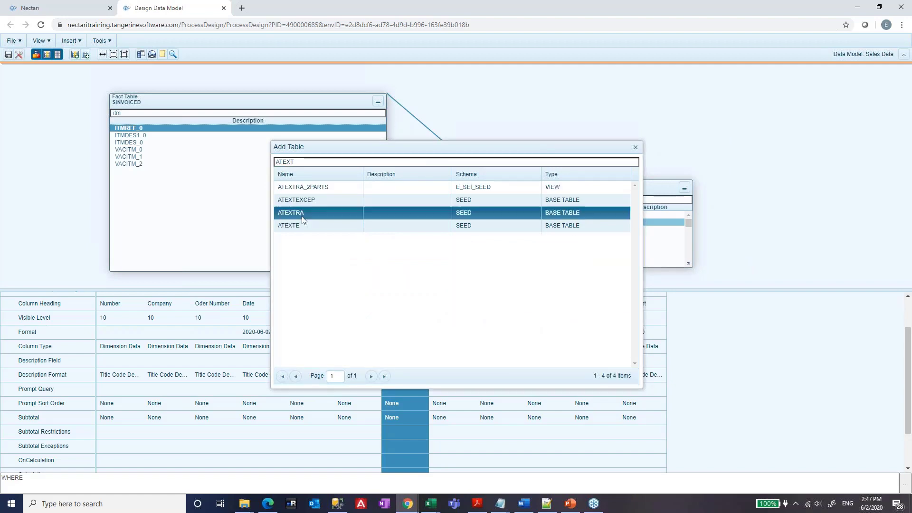
double_click(301, 215)
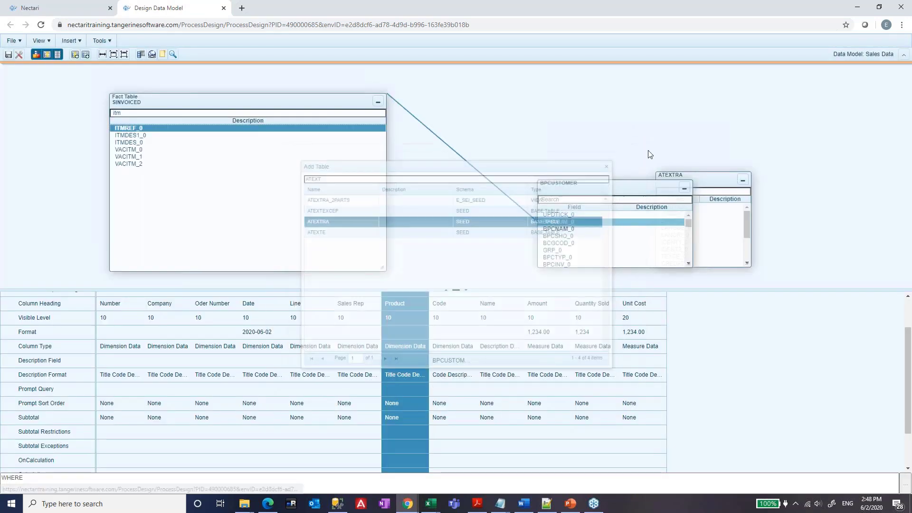
drag(675, 180, 619, 102)
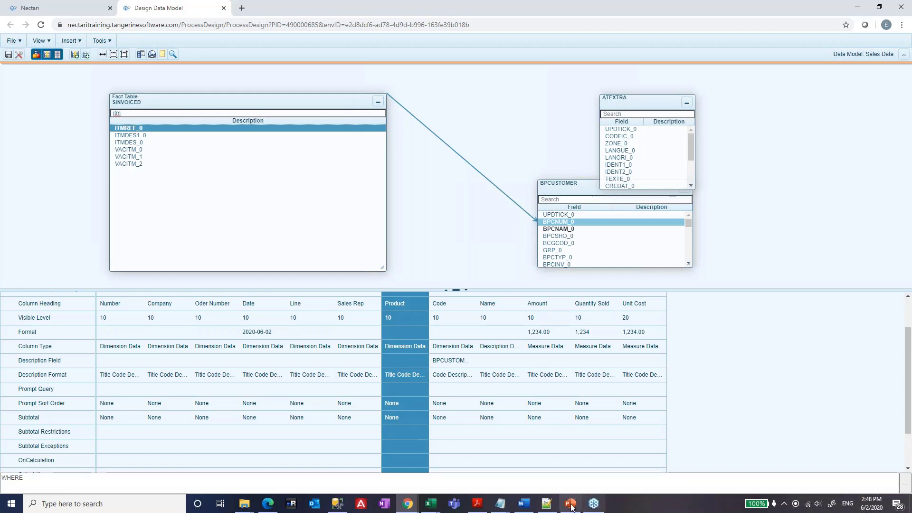
Step: In the SQL Server Management Studio query, add the condition "where CODFIC_0 = 'ITMMASTER'" beneath the select statement
click(345, 504)
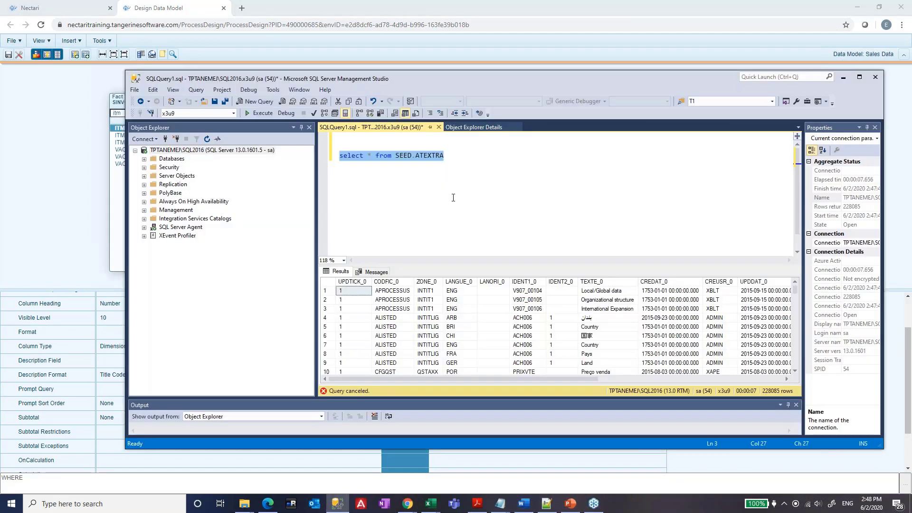
click(455, 155)
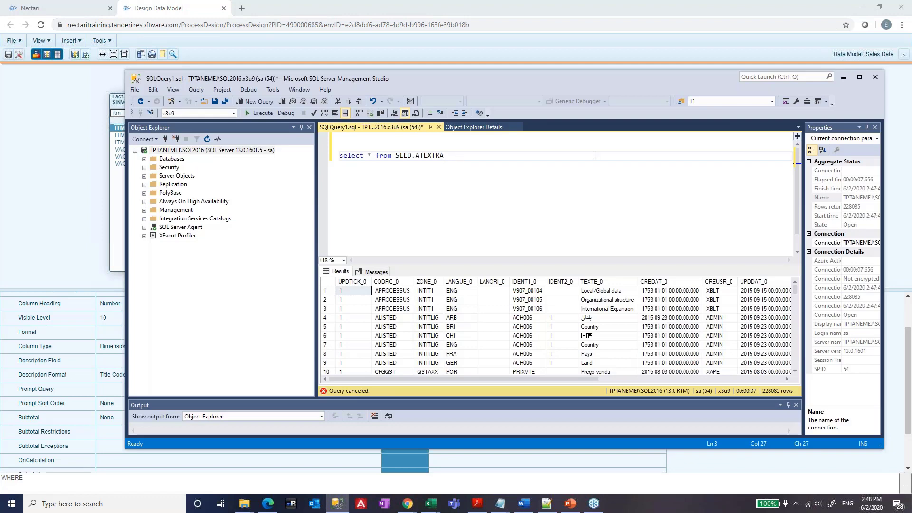
key(Return)
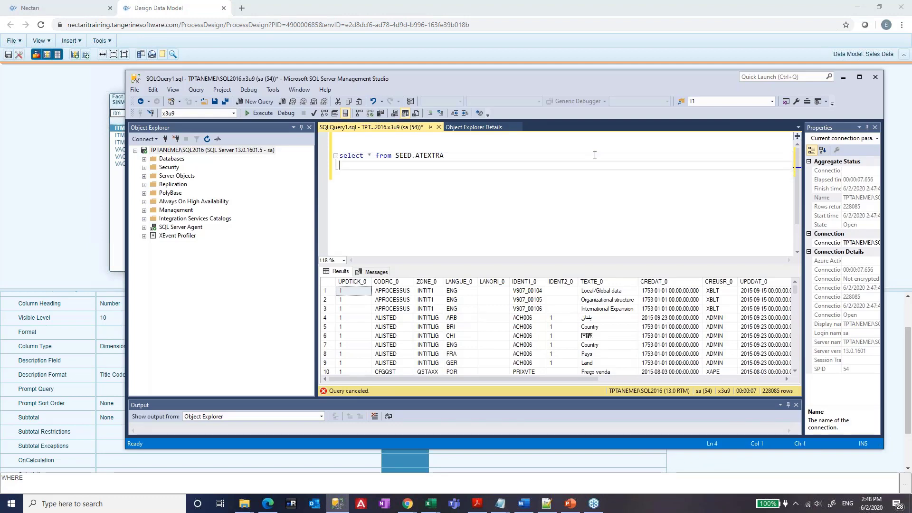
text(where )
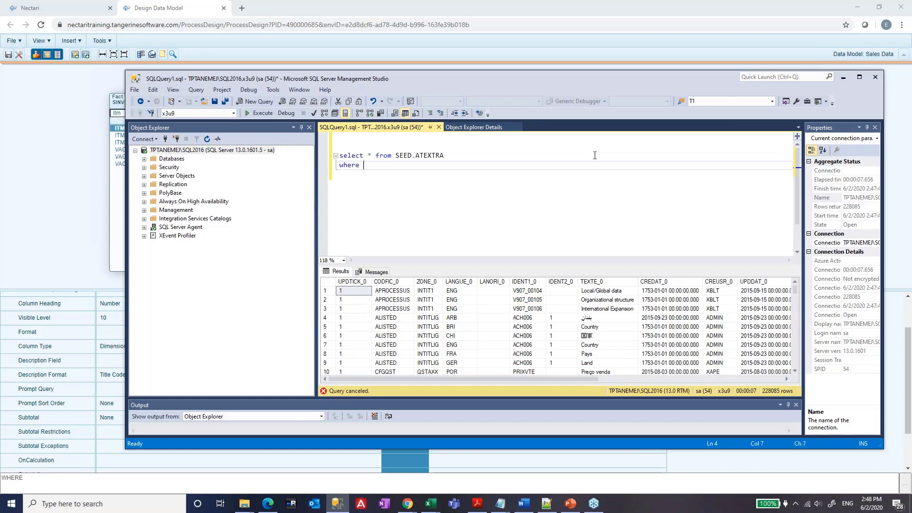
text(CODFIC)
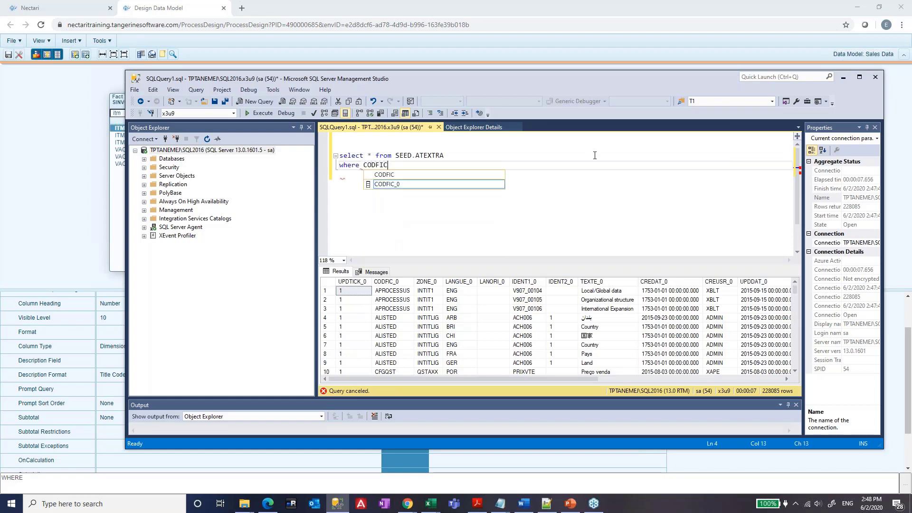
key(Tab)
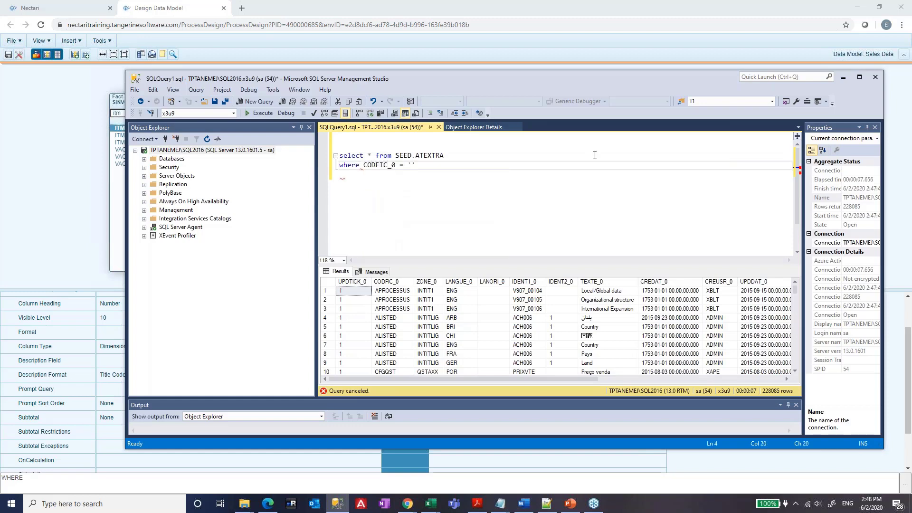
text(= 'ATEX)
key(BackSpace)
key(BackSpace)
key(BackSpace)
key(BackSpace)
text(ITMMASTER)
Step: Execute the whole filtered query and enlarge the results area
key(shift+Home)
key(shift+Up)
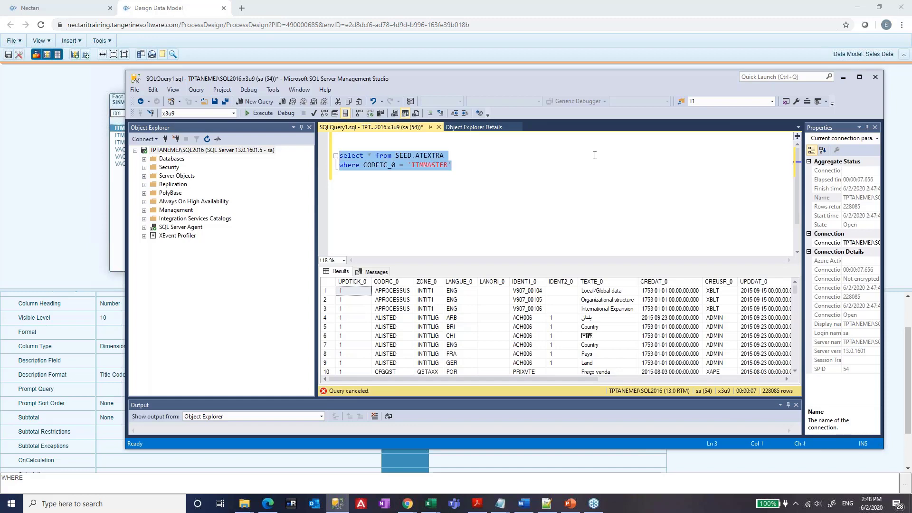
key(F5)
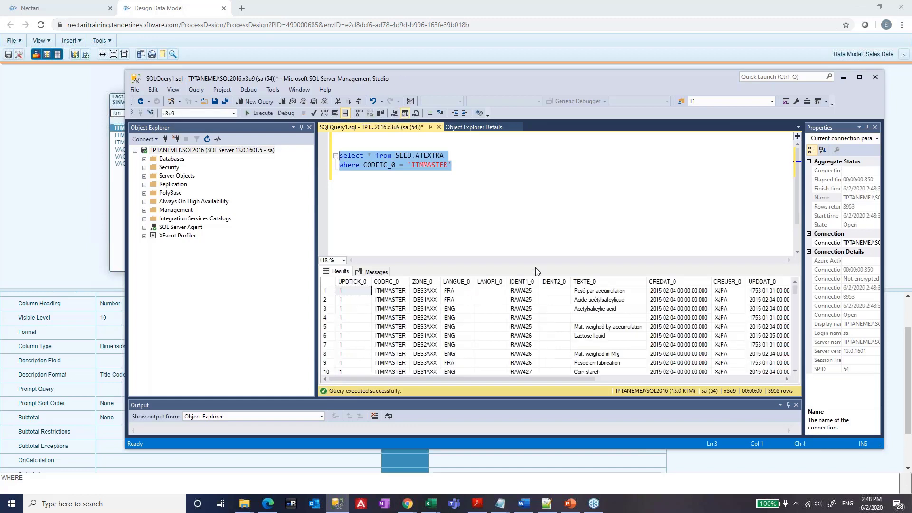
drag(539, 265, 534, 200)
Step: Add the condition "AND ZONE_0 = 'DES1AXX'" to the query and execute all three lines
click(526, 171)
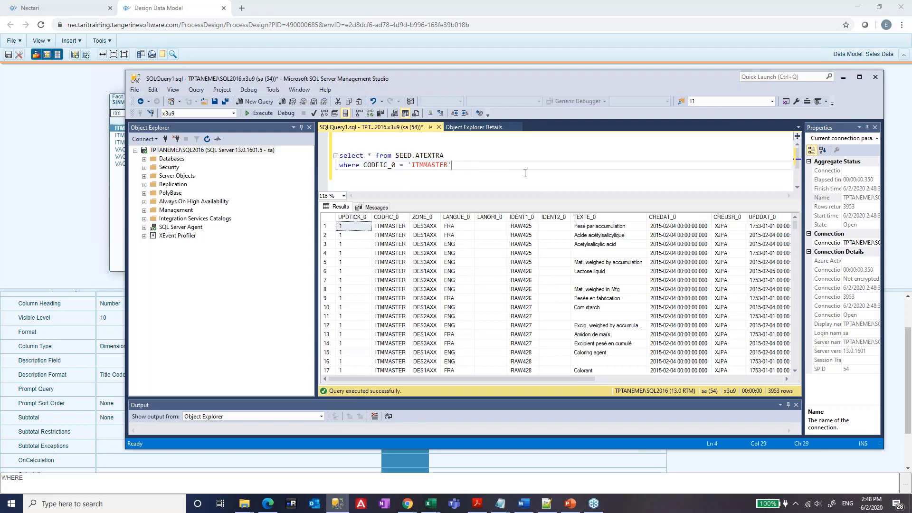
key(Return)
text(A)
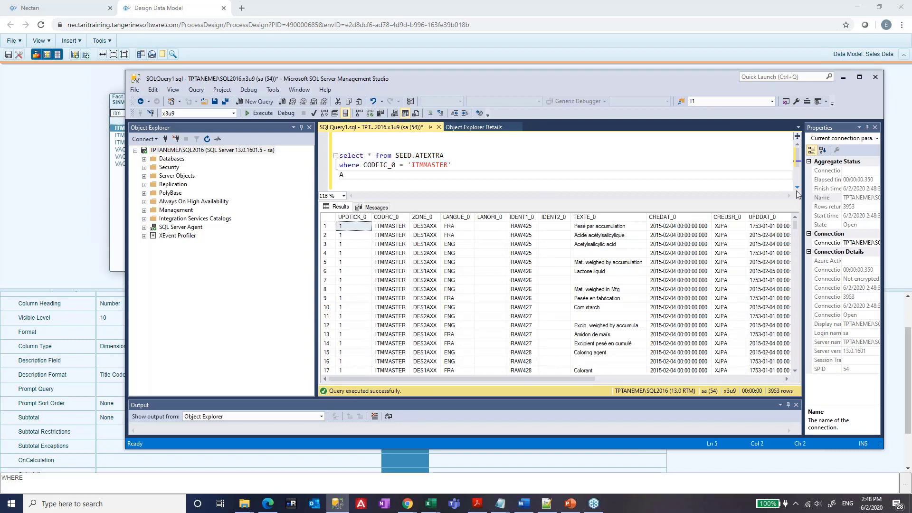
text(ND ZONE_0 = 'DES1AXX')
key(shift+Home)
key(shift+Up)
key(shift+Up)
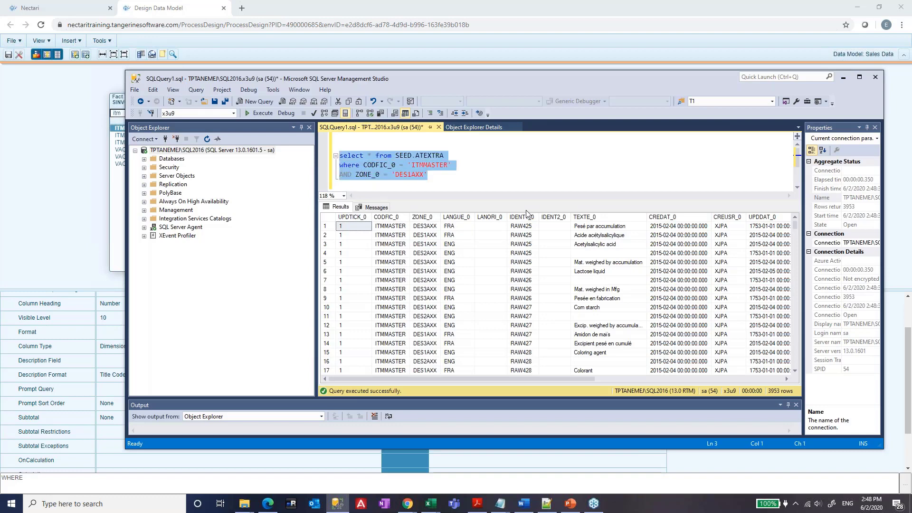
key(F5)
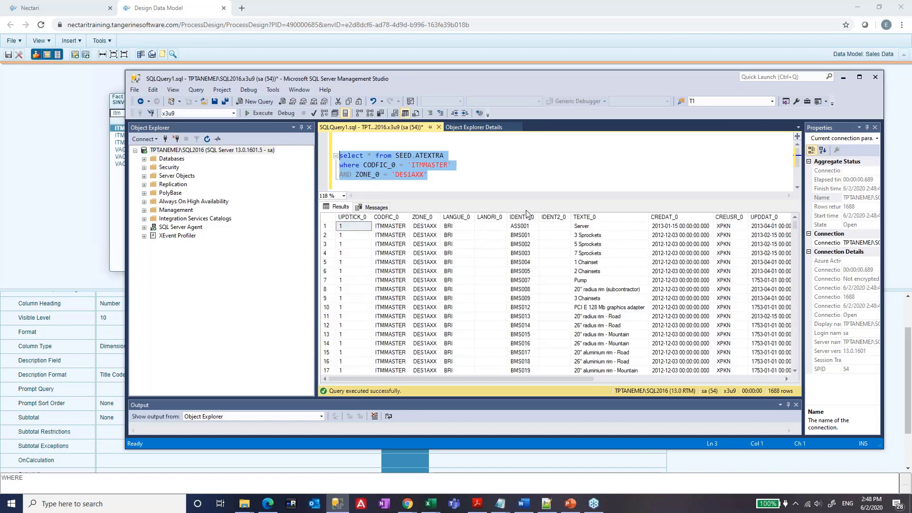
Step: Add the condition "AND LANGUE_0 = 'ENG'" to the query and execute the complete statement
click(526, 173)
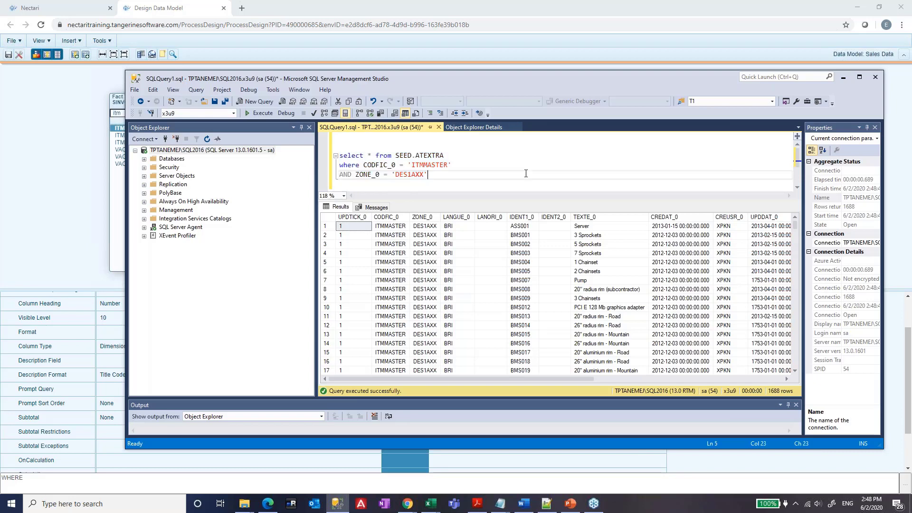
key(Return)
text(AND LAN)
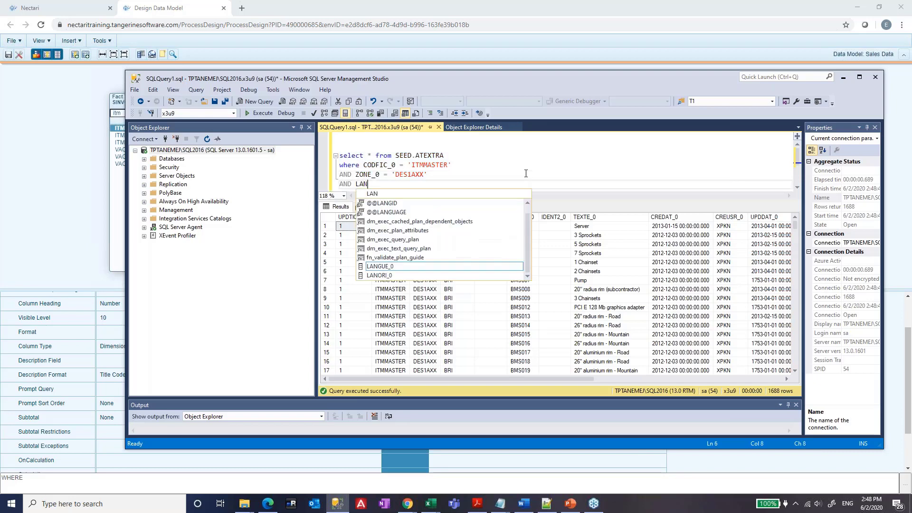
key(Tab)
text(= )
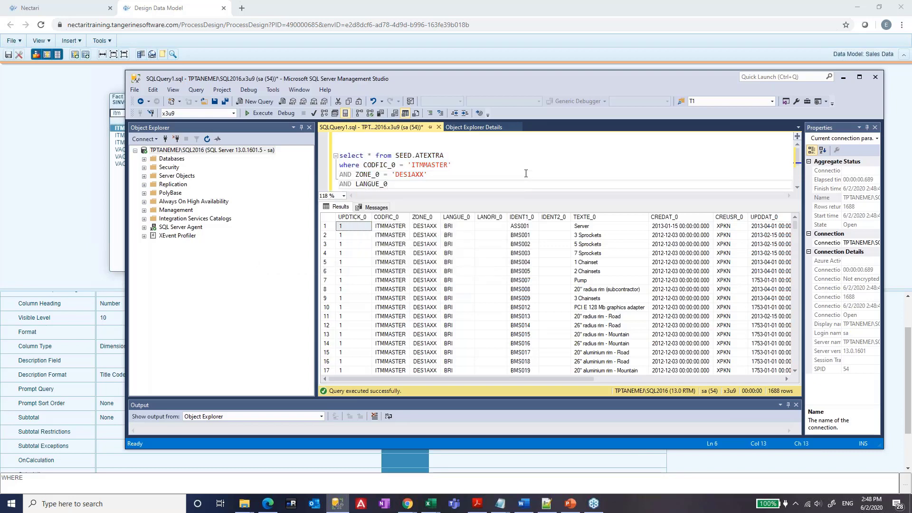
text('')
text(ENG)
key(shift+Up)
key(shift+Up)
key(shift+Up)
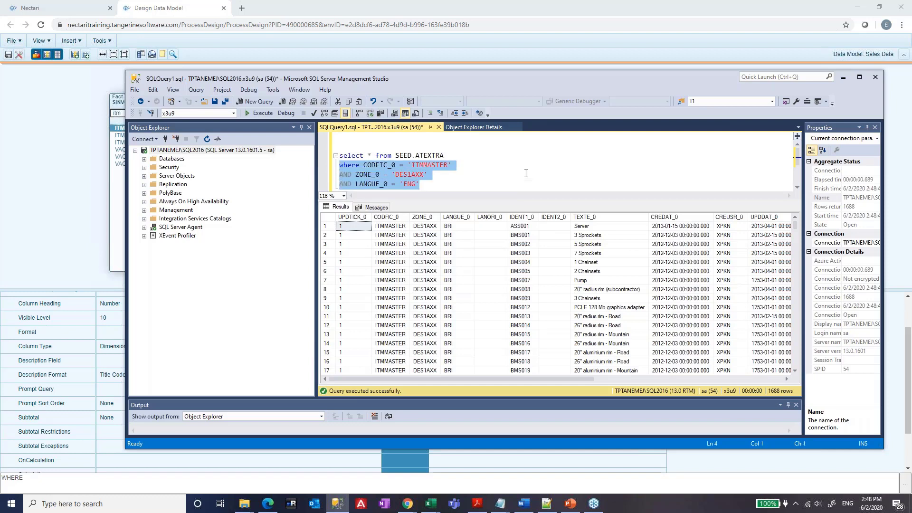
key(shift+Home)
key(F5)
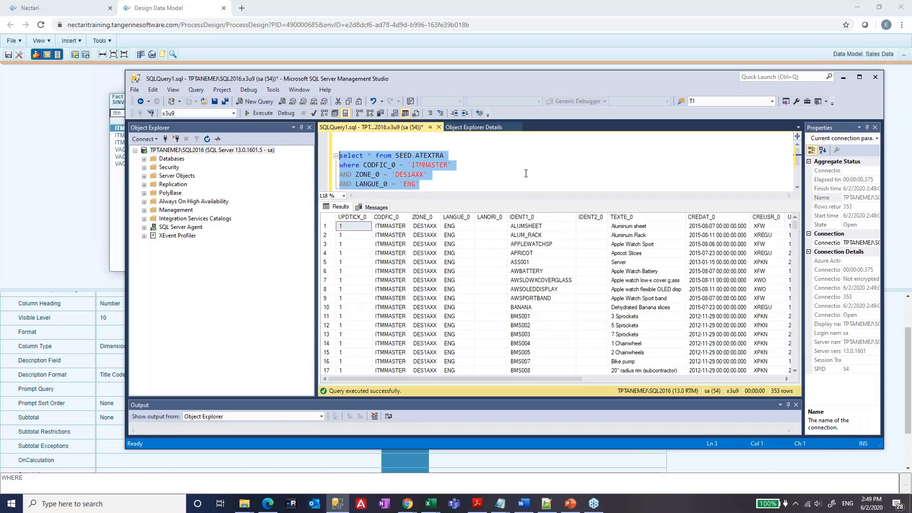
Step: Examine the returned product codes in IDENT1_0, moving the query window so the data model's ATEXTRA table is exposed for comparison
click(570, 298)
scroll(566, 290, down, 10)
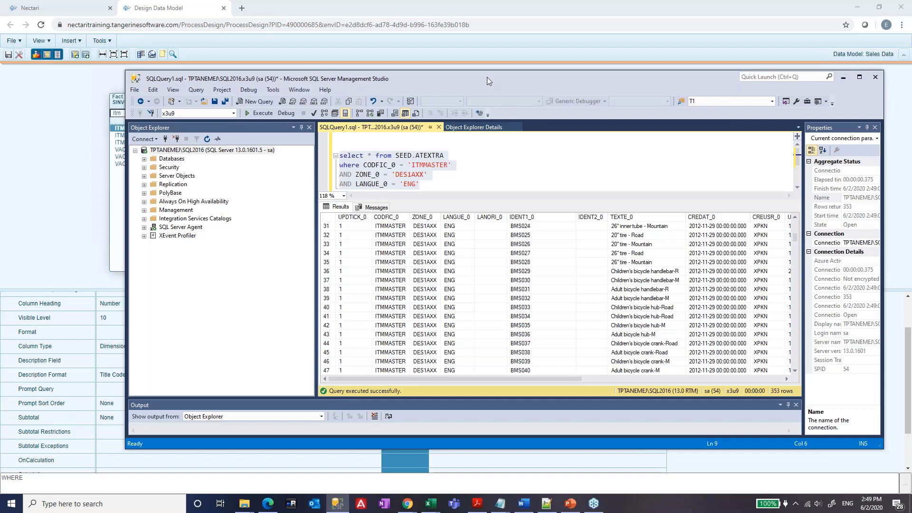
drag(487, 77, 615, 224)
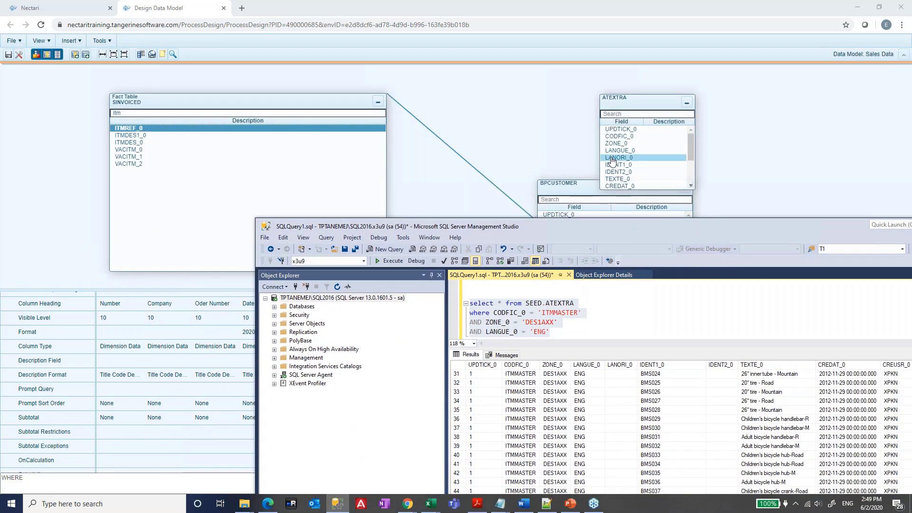
click(662, 386)
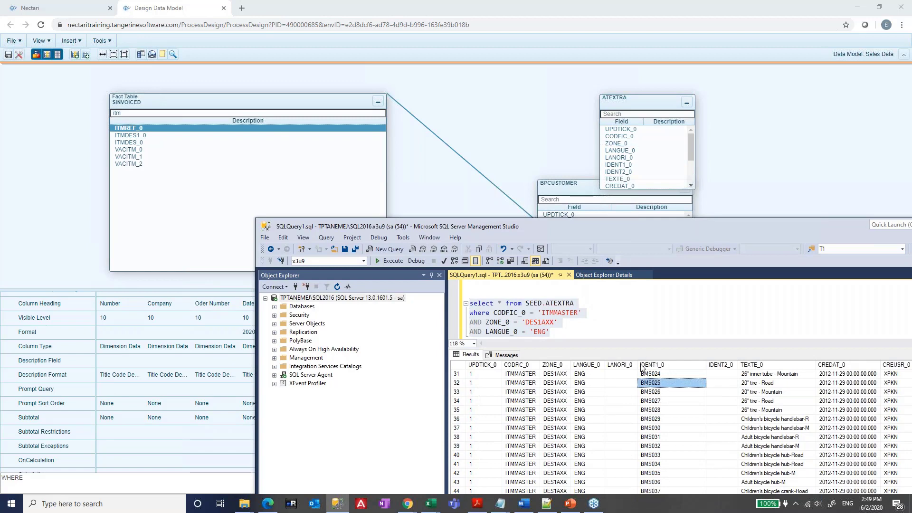
Step: Back in the data model design, join ITMREF_0 of the SINVOICED fact table to IDENT1_0 in ATEXTRA
click(136, 139)
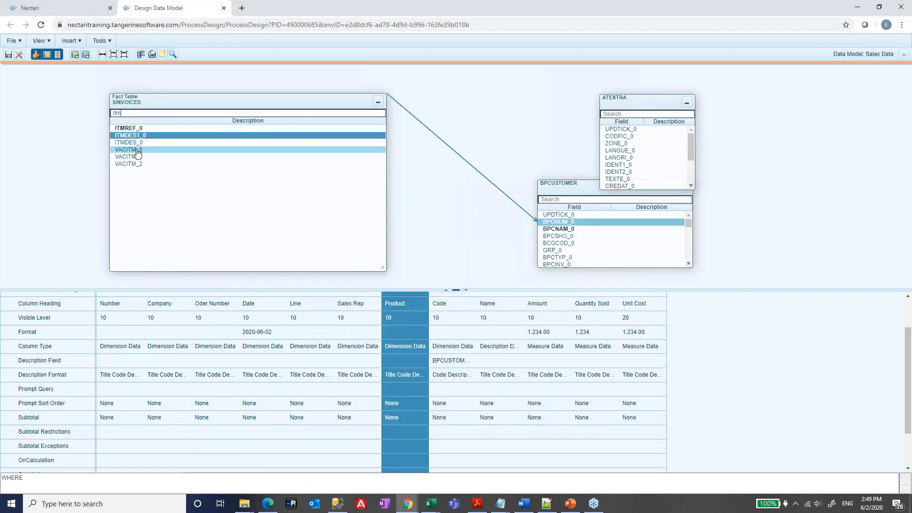
click(129, 131)
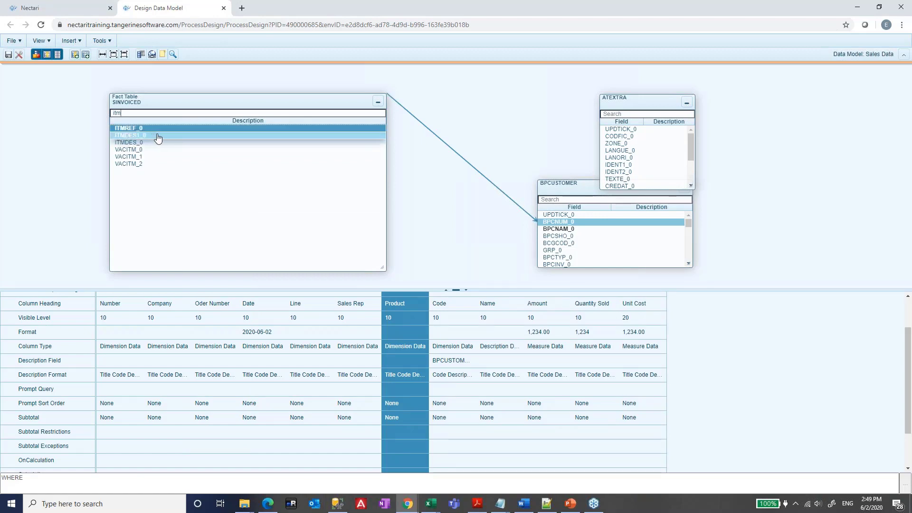
drag(256, 137, 609, 168)
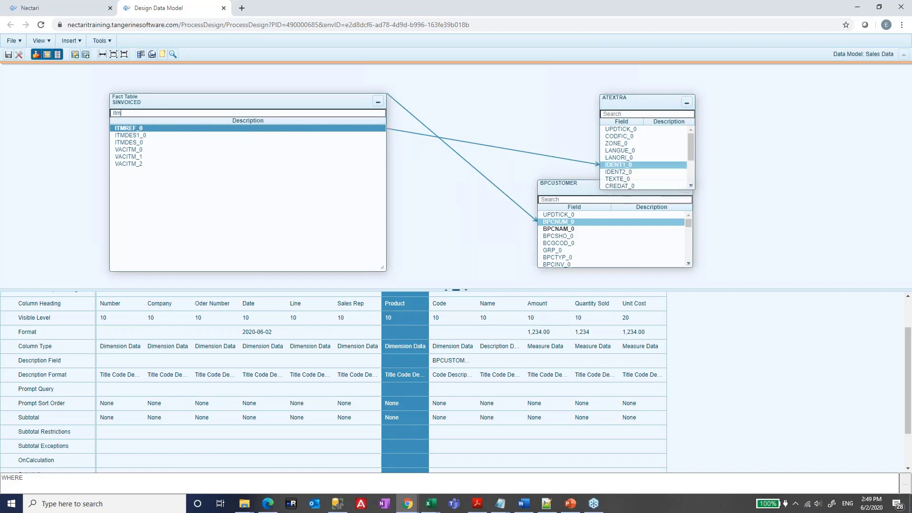
Step: Open the joins on specific values for ATEXTRA and add a join where CODFIC_0 = 'ITMMASTER'
right_click(651, 99)
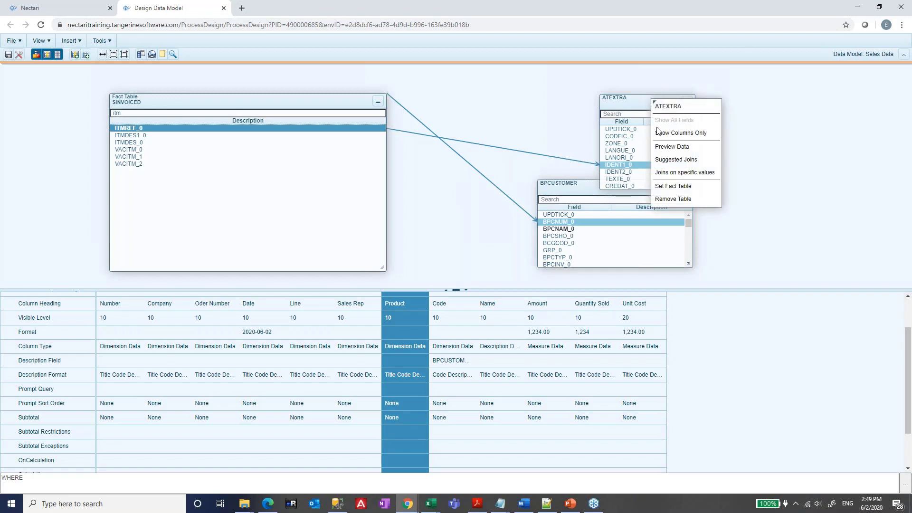
click(672, 173)
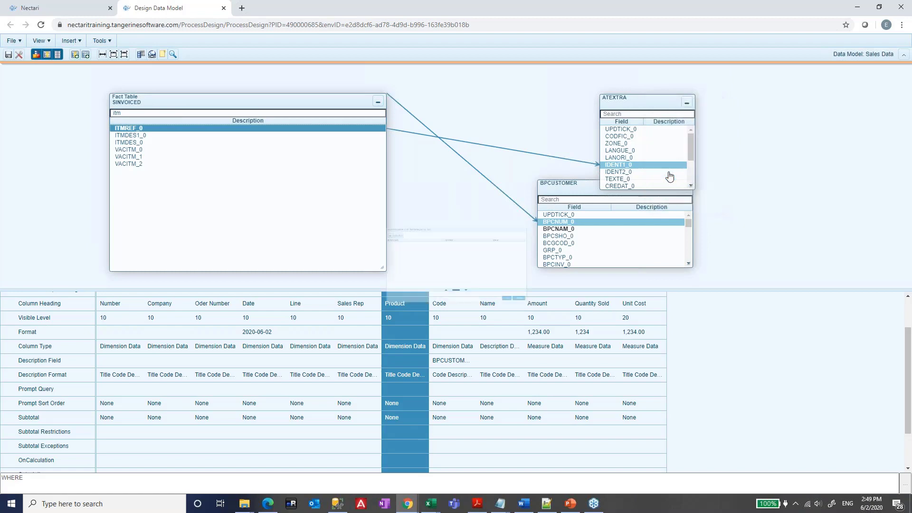
drag(380, 173, 604, 142)
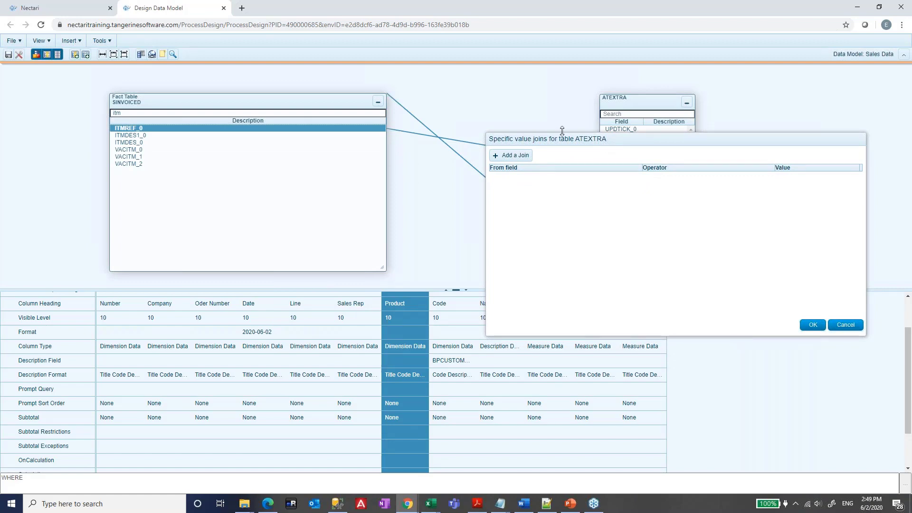
click(511, 156)
click(526, 179)
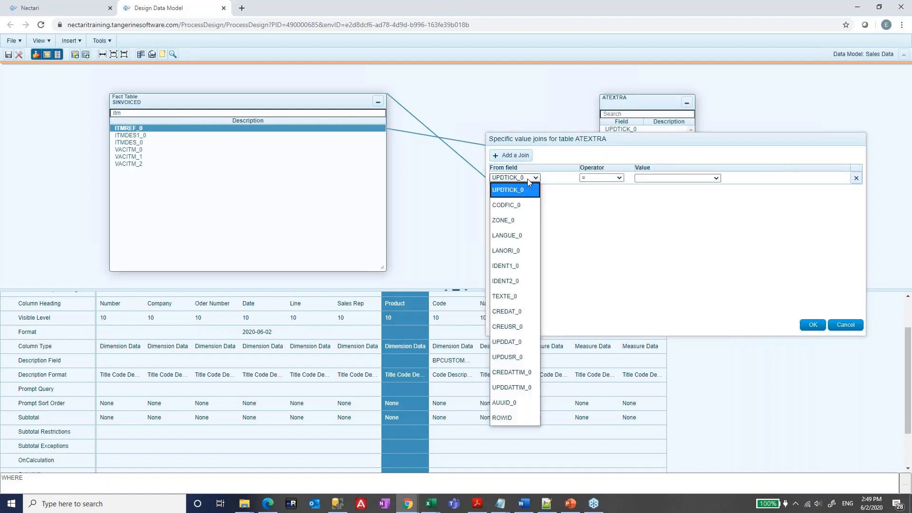
click(525, 207)
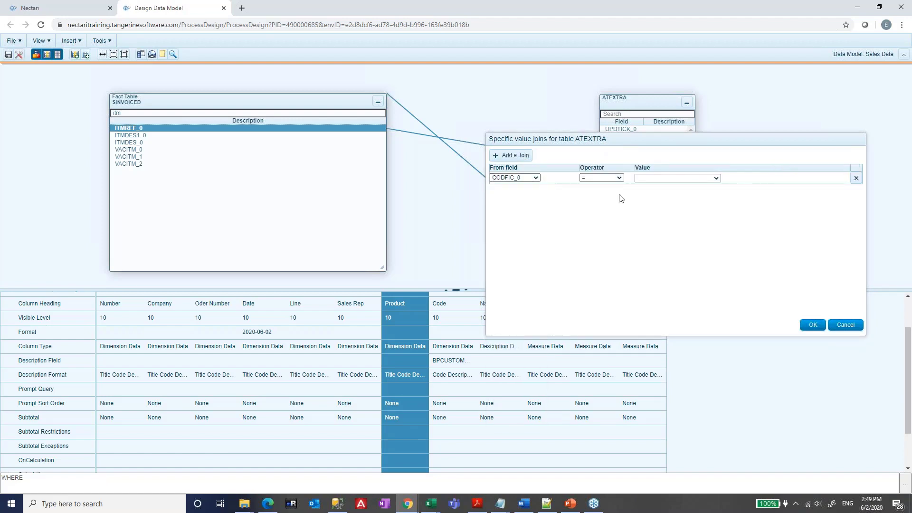
click(652, 180)
text('ITMMASTER')
Step: Add a second specific value join where ZONE_0 = 'DES1AXX'
click(511, 155)
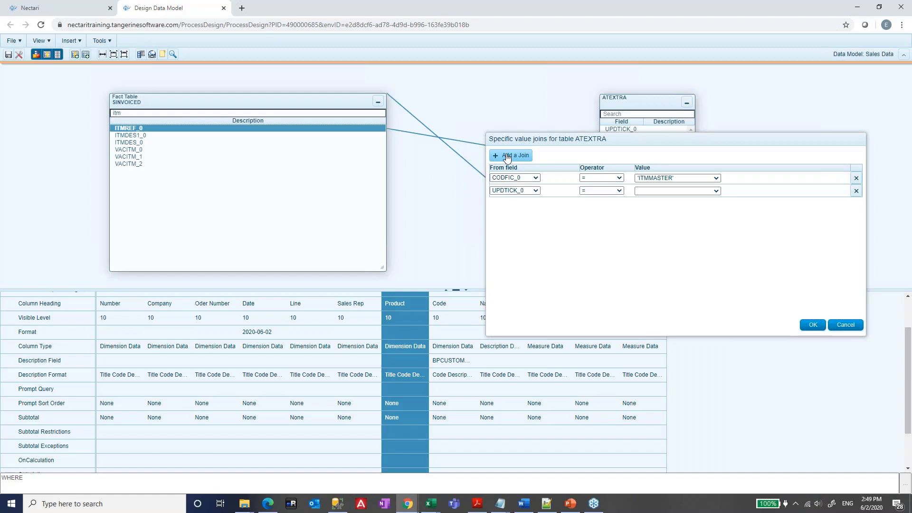
click(535, 191)
click(513, 232)
click(670, 190)
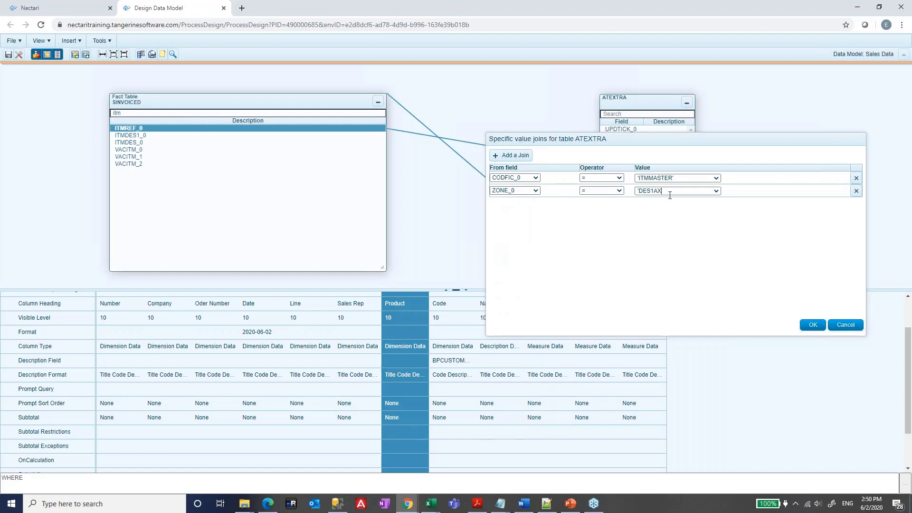
Step: Add a third specific value join for ATEXTRA where LANGUE_0 = '##CurrentLang', the current user language, and accept the joins
click(515, 157)
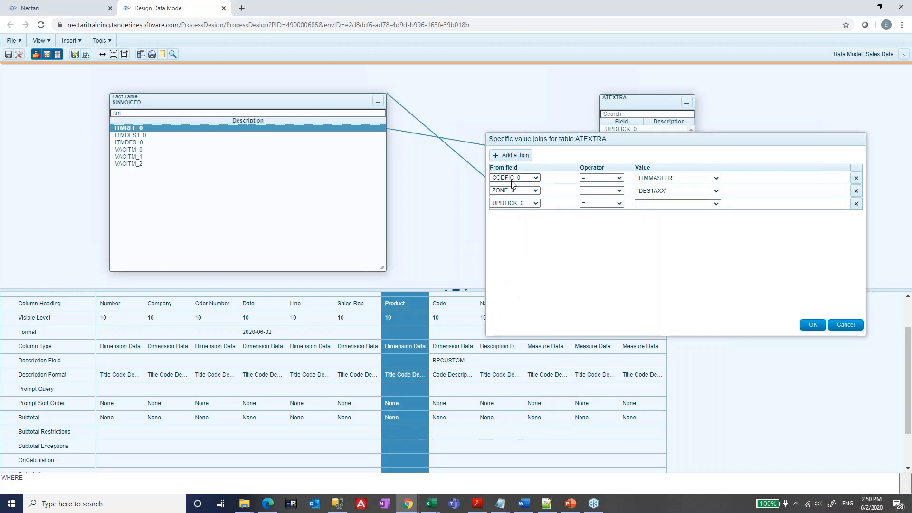
click(517, 203)
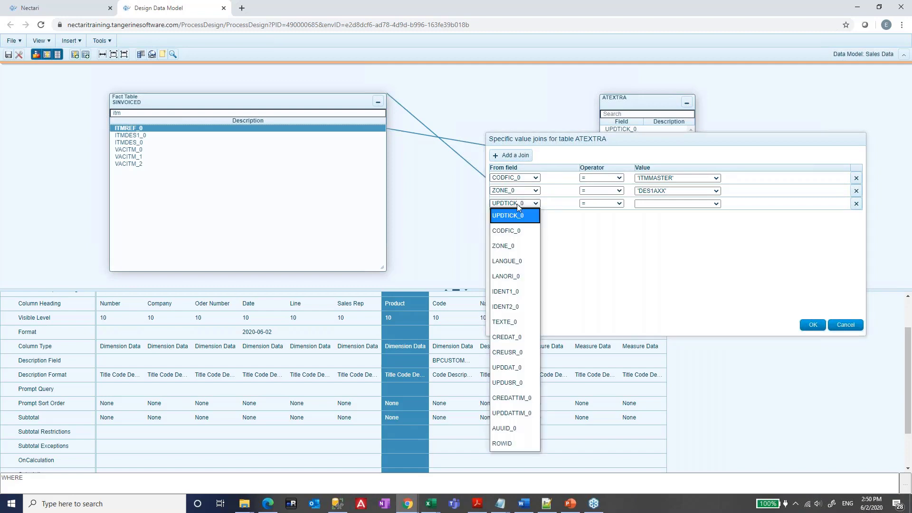
click(513, 262)
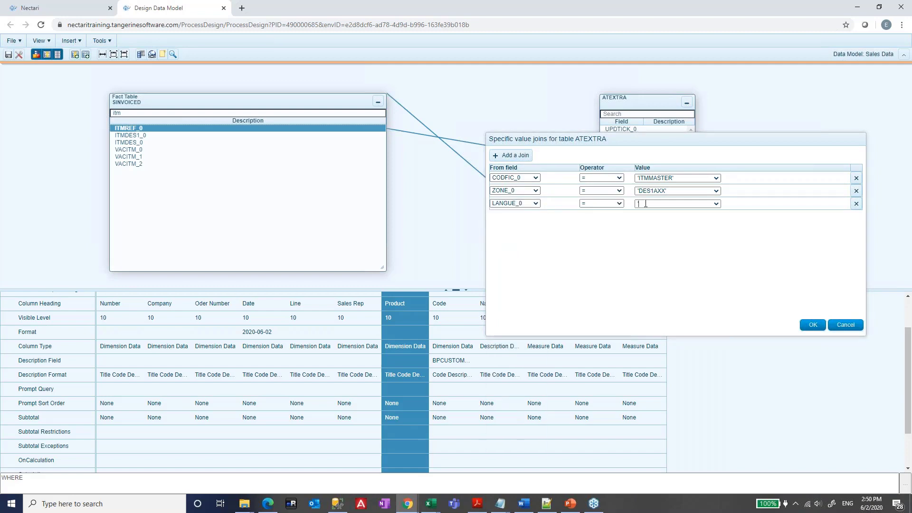
text('ENG)
click(717, 204)
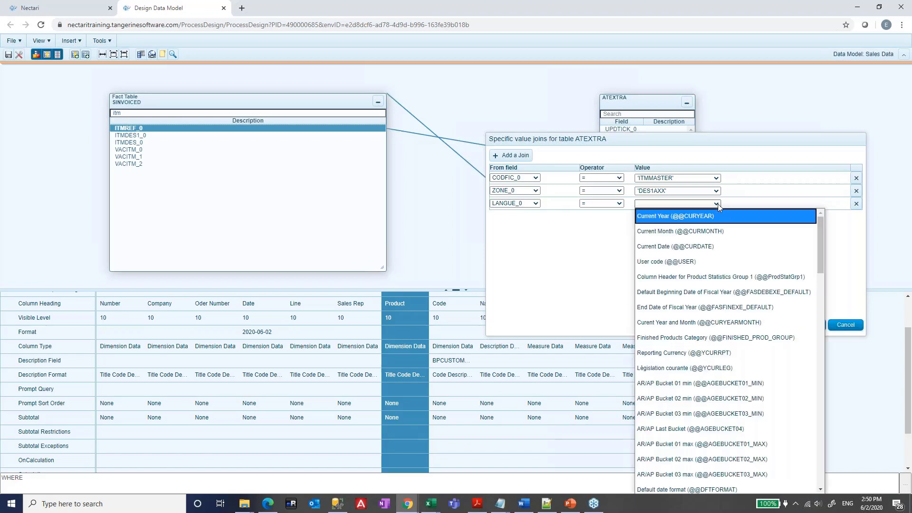
scroll(727, 257, down, 10)
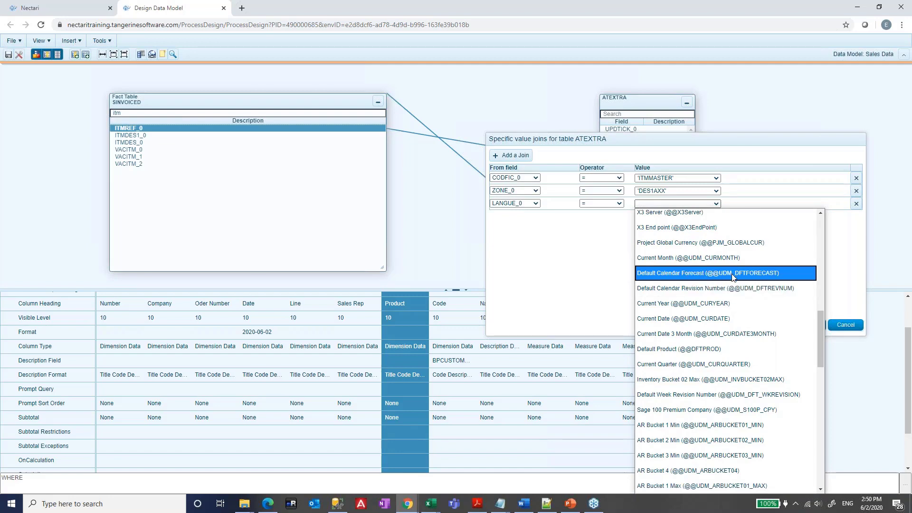
scroll(732, 285, down, 6)
scroll(734, 283, down, 7)
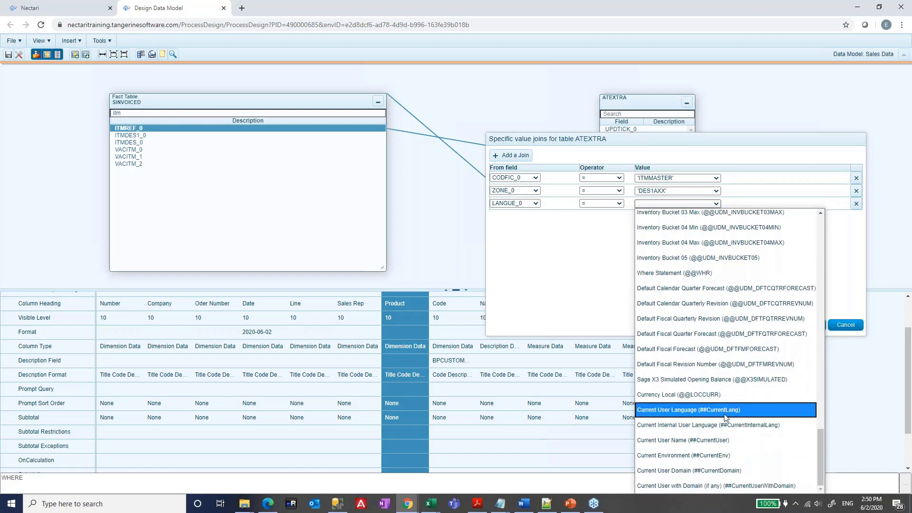
click(718, 417)
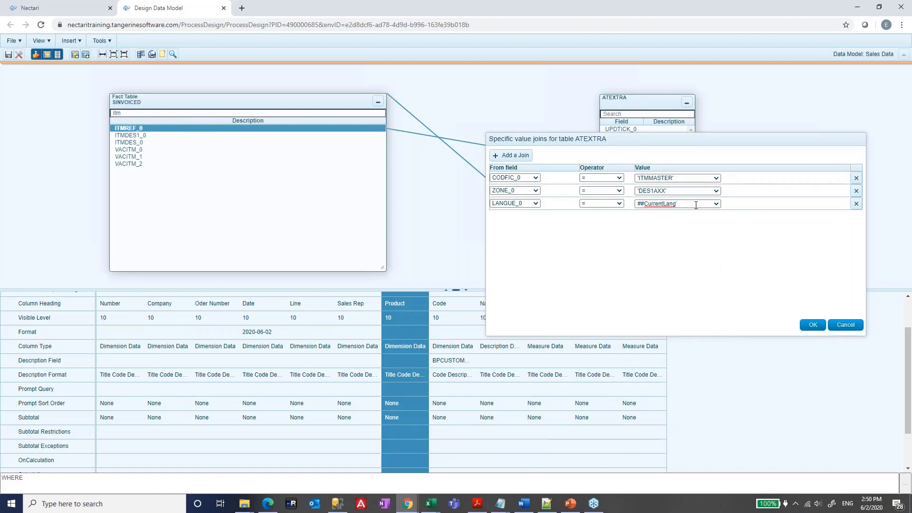
text(')
click(813, 324)
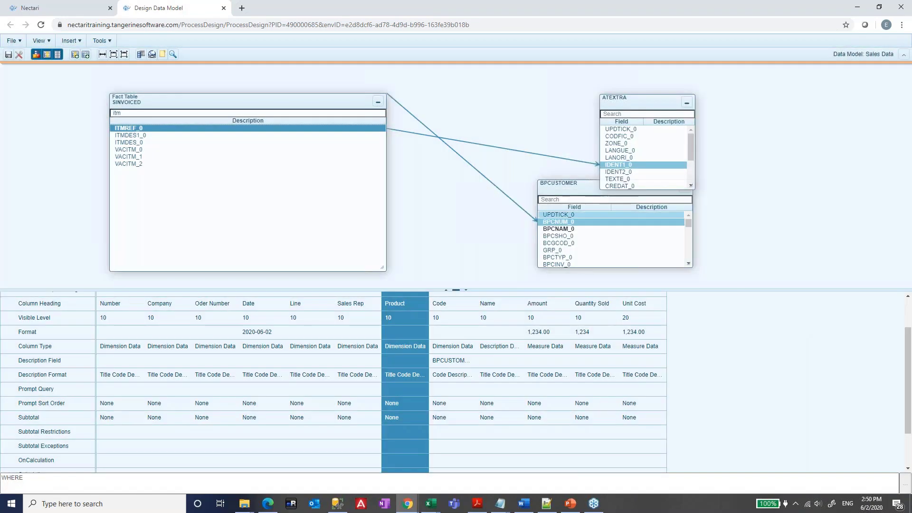
Step: Move the ATEXTRA and BPCUSTOMER tables apart in the diagram and collapse both to their title bars
drag(553, 185, 518, 196)
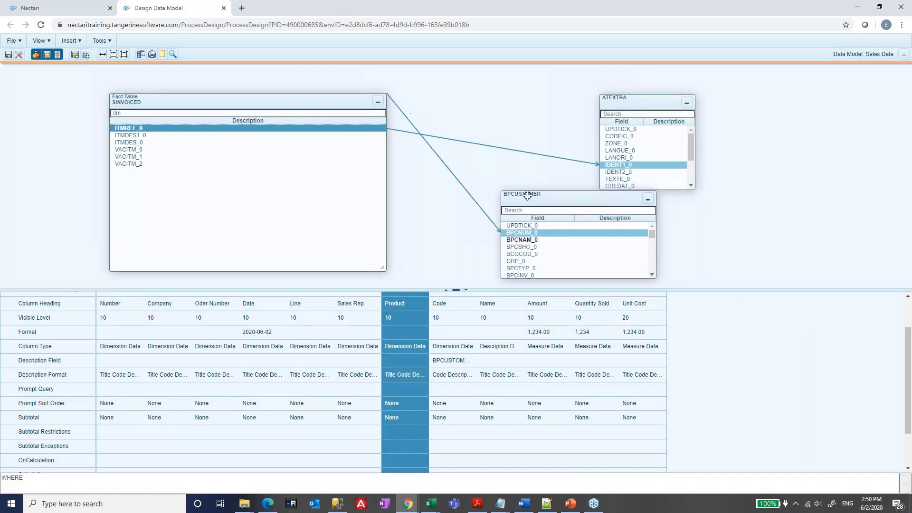
drag(661, 101, 559, 90)
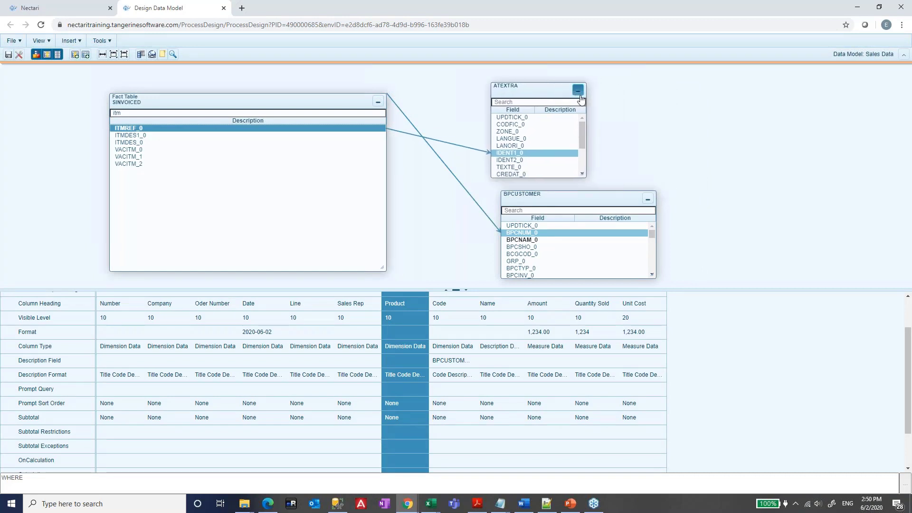
click(578, 91)
click(648, 199)
drag(606, 197, 616, 144)
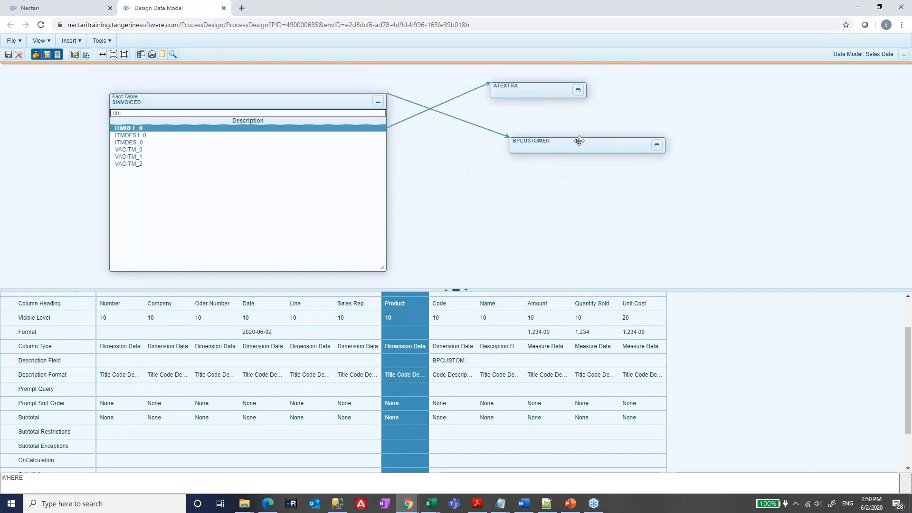
Step: Expand ATEXTRA, add its IDENT2_0 field as a data model column, and enlarge the column properties area
click(578, 91)
double_click(511, 159)
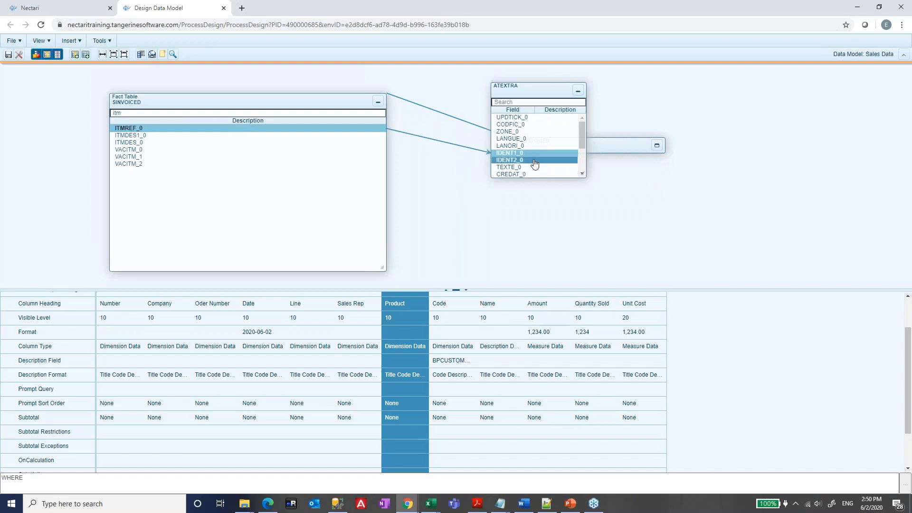
drag(727, 287, 444, 220)
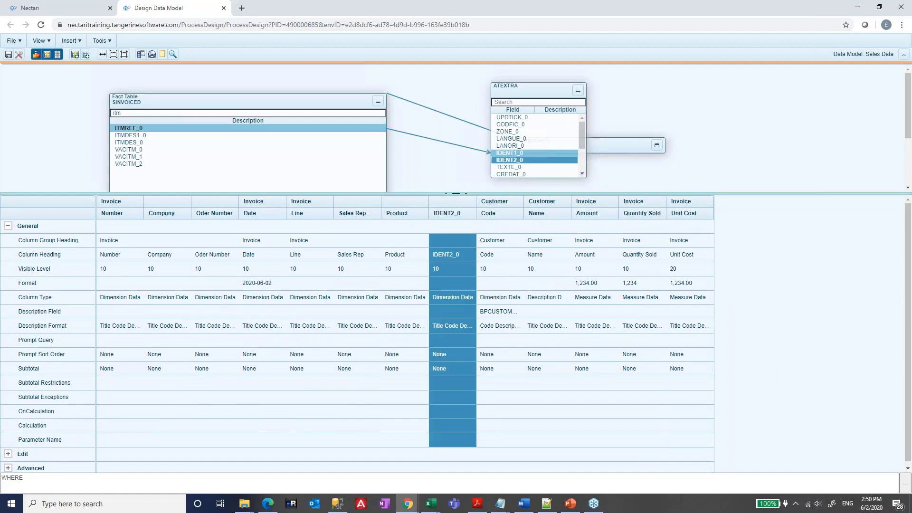
Step: Set the Product column's group heading to Product and its column heading to Code
click(409, 241)
key(ctrl+p)
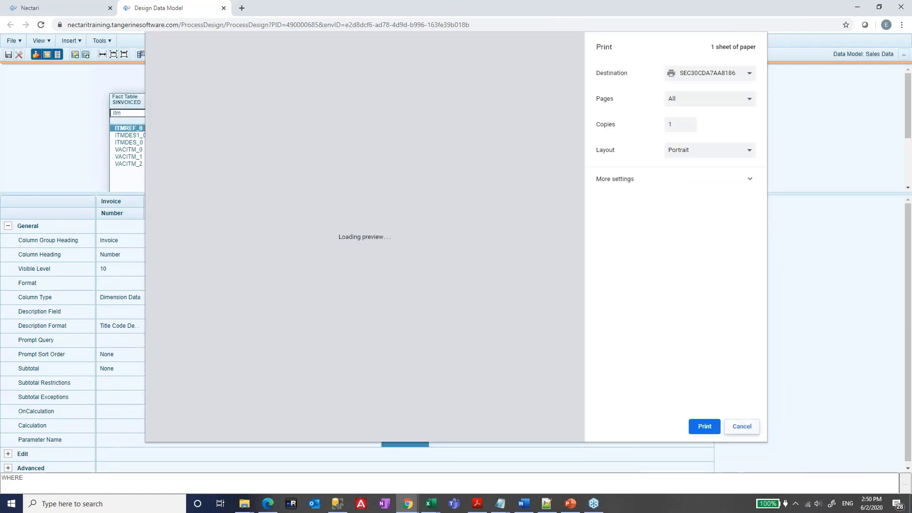
click(743, 426)
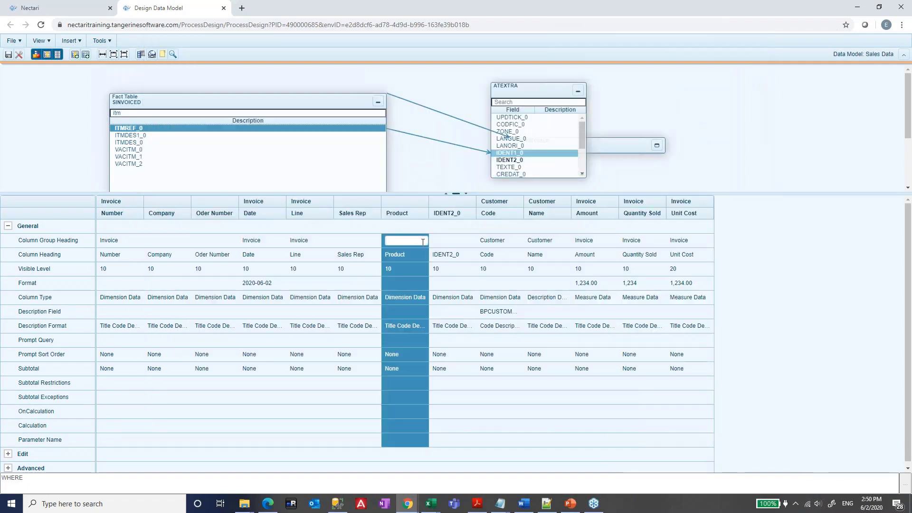
text(Product)
key(Return)
click(404, 254)
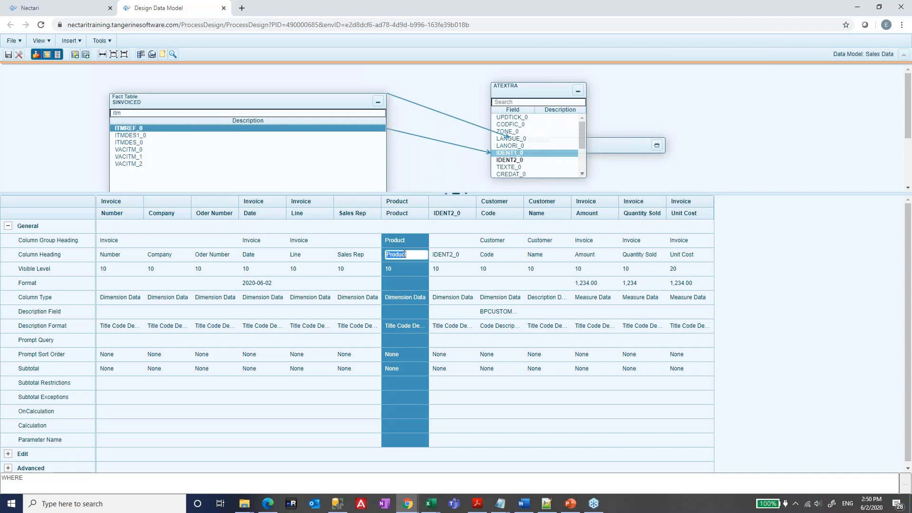
text(Code)
key(Return)
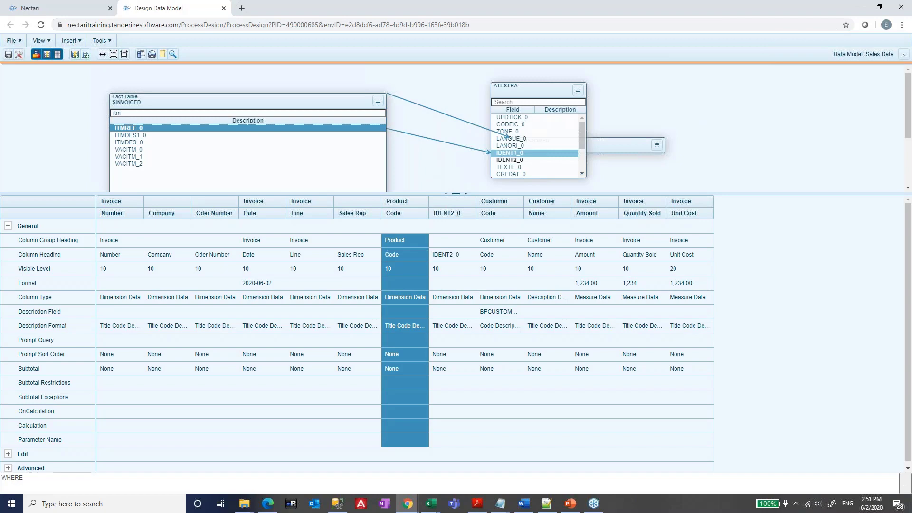
Step: Set the IDENT2_0 column's group heading to Product and its column heading to Description
click(455, 241)
text(Product)
key(Return)
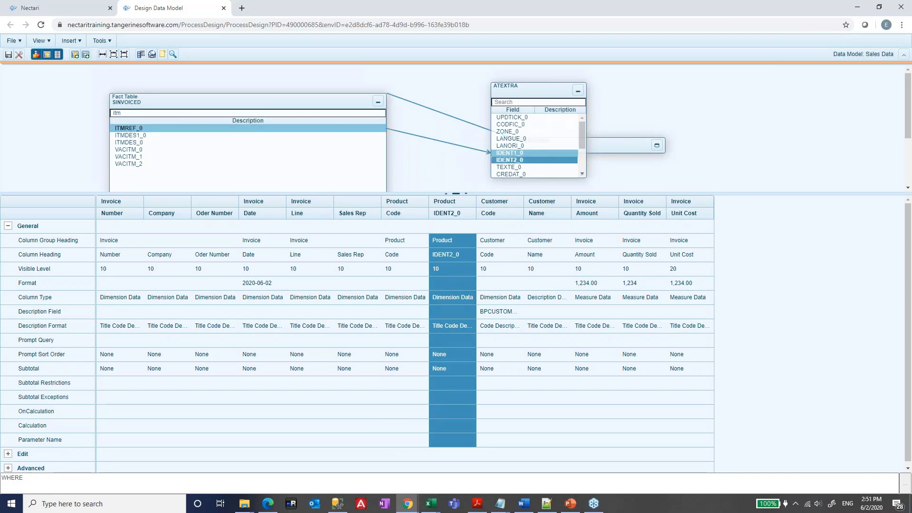
click(449, 254)
text(Descr)
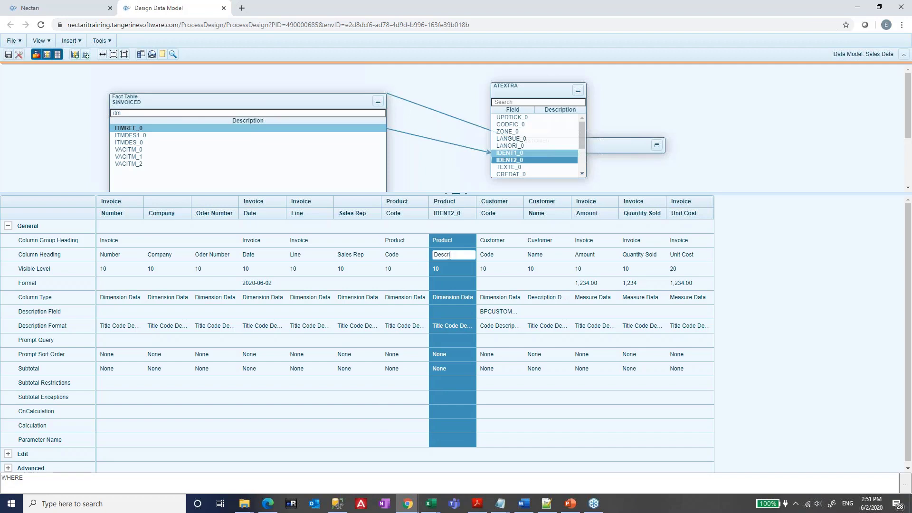
text(iption)
key(Return)
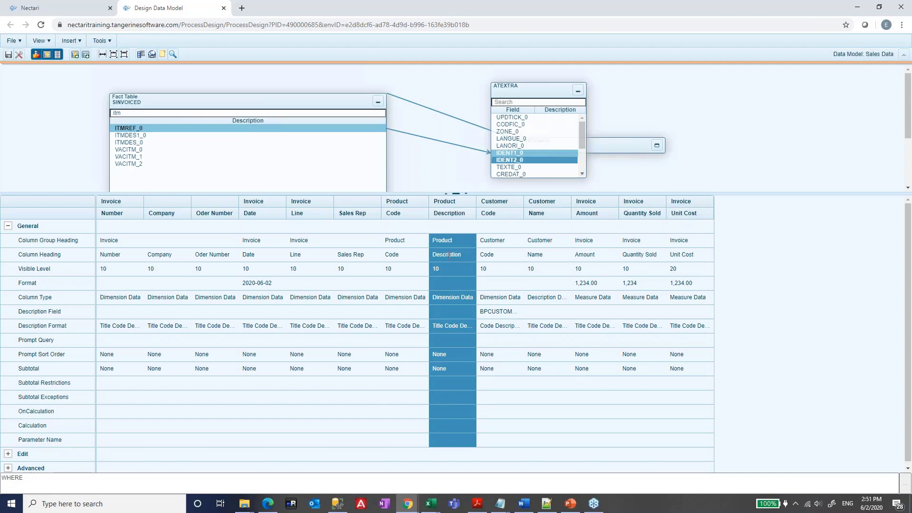
Step: Set the column type of the product Description column to Description Data
click(452, 297)
click(452, 297)
click(462, 374)
Step: For the product Code column, keep the Dimension Data type and set the description field to ATEXTRA.IDENT2_0
click(405, 298)
click(407, 297)
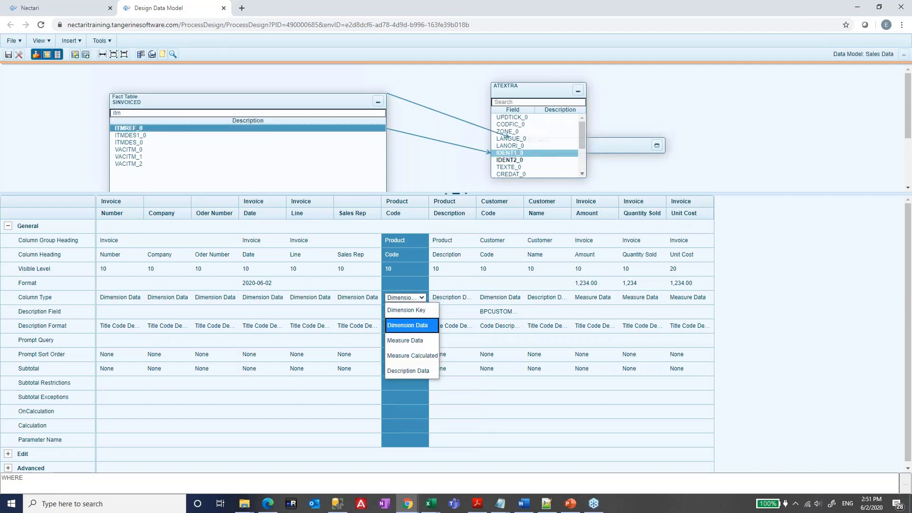
click(414, 324)
click(416, 314)
click(416, 314)
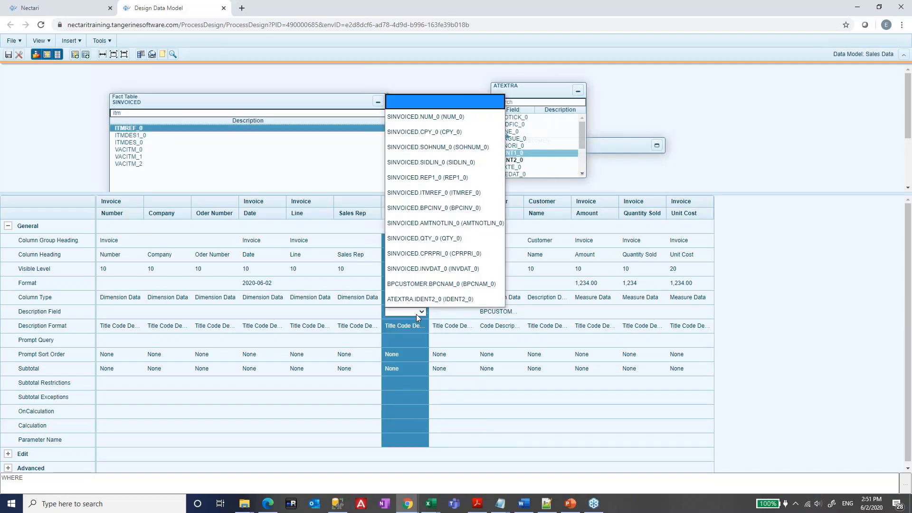
click(426, 302)
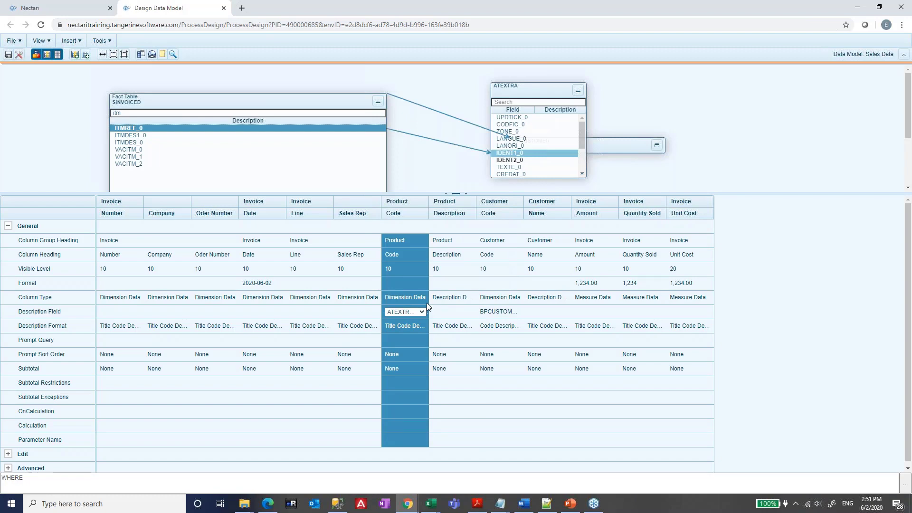
Step: Set the product Code column's description format to Code Description and save the data model
click(413, 326)
click(413, 326)
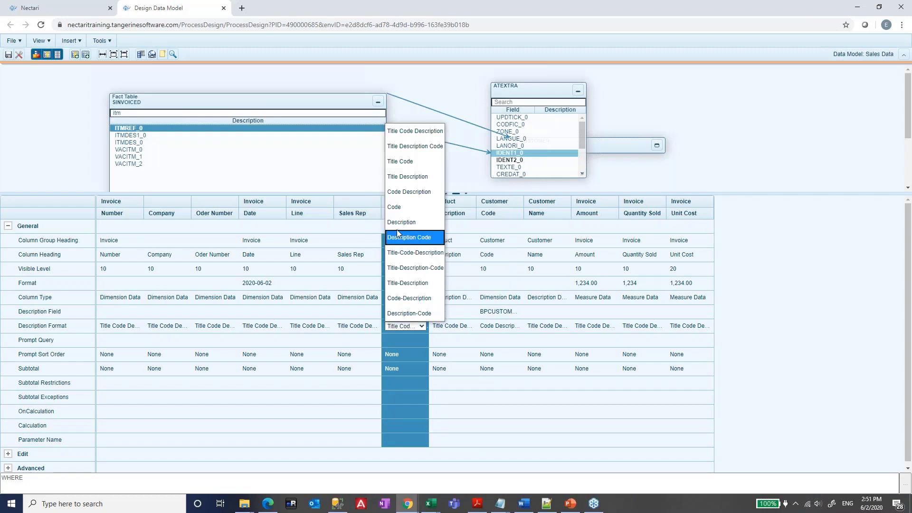
click(408, 192)
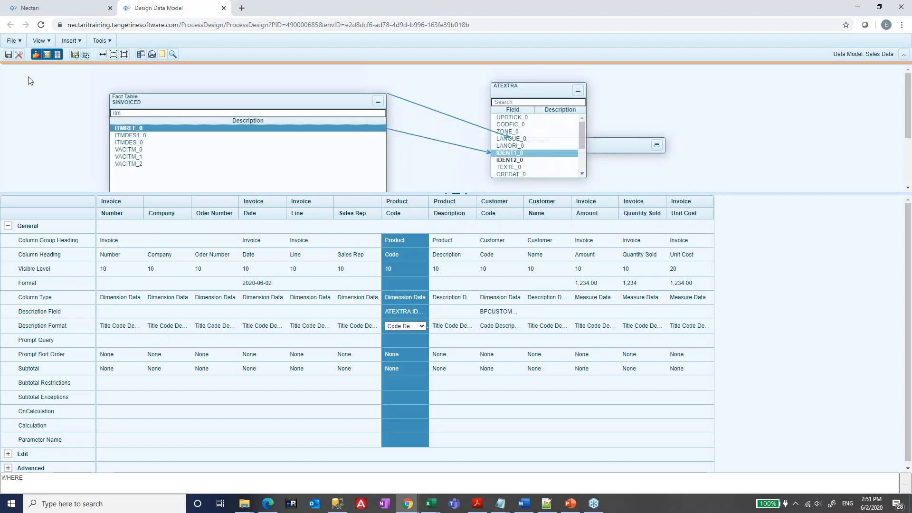
click(14, 41)
click(15, 52)
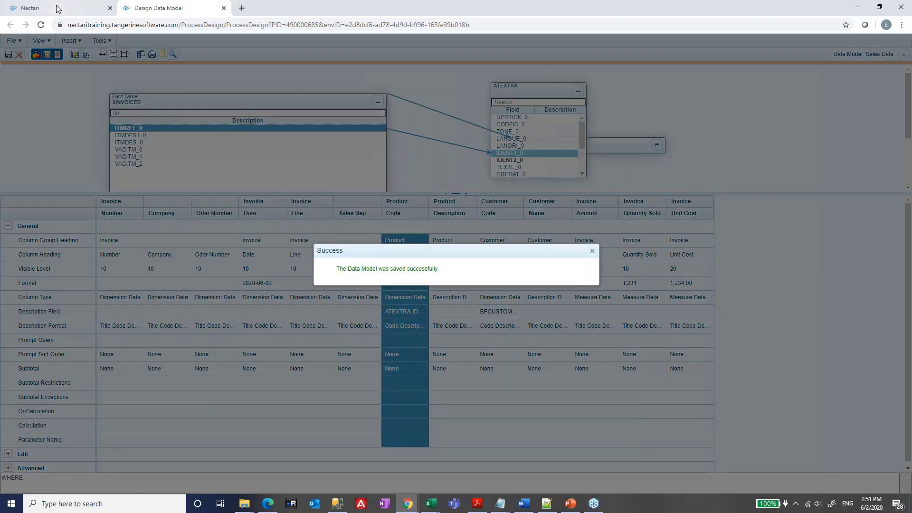
Step: Switch to the Nectari tab, reopen Sales Report under Sales Data, and add Product Code as the first group
click(61, 8)
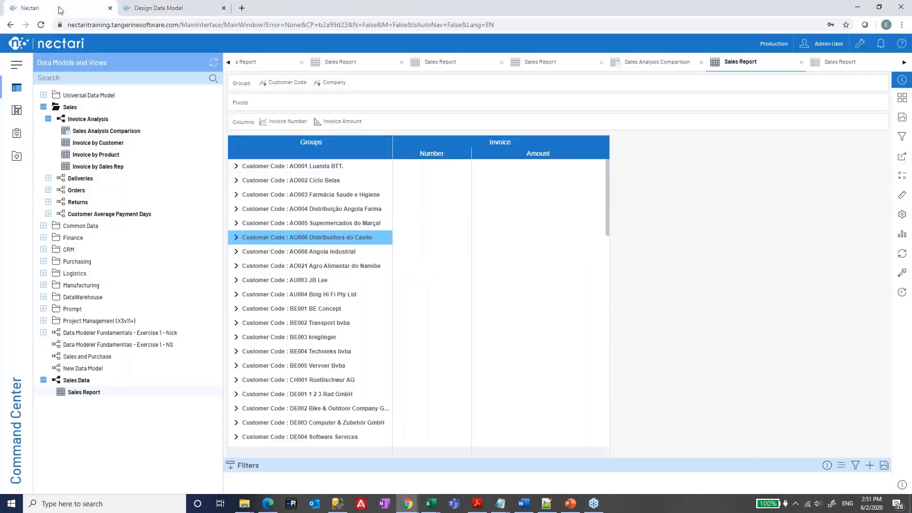
double_click(84, 393)
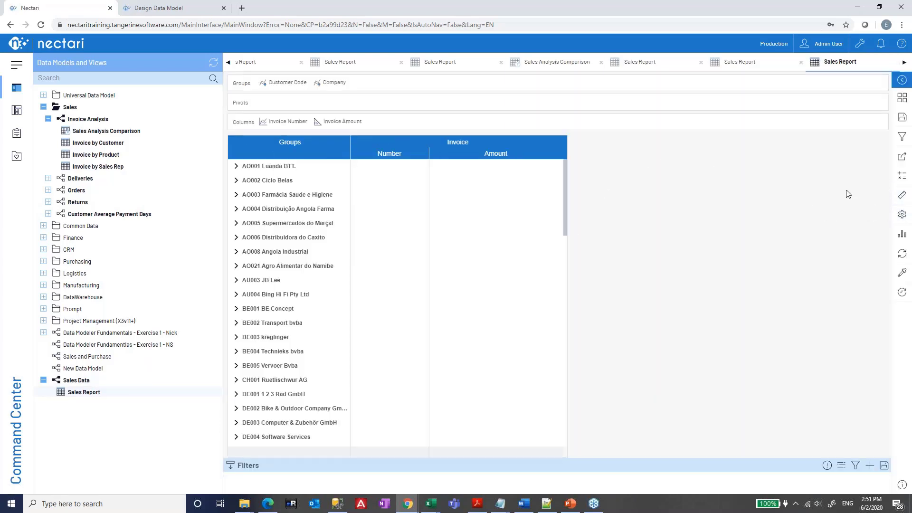
click(898, 214)
click(900, 194)
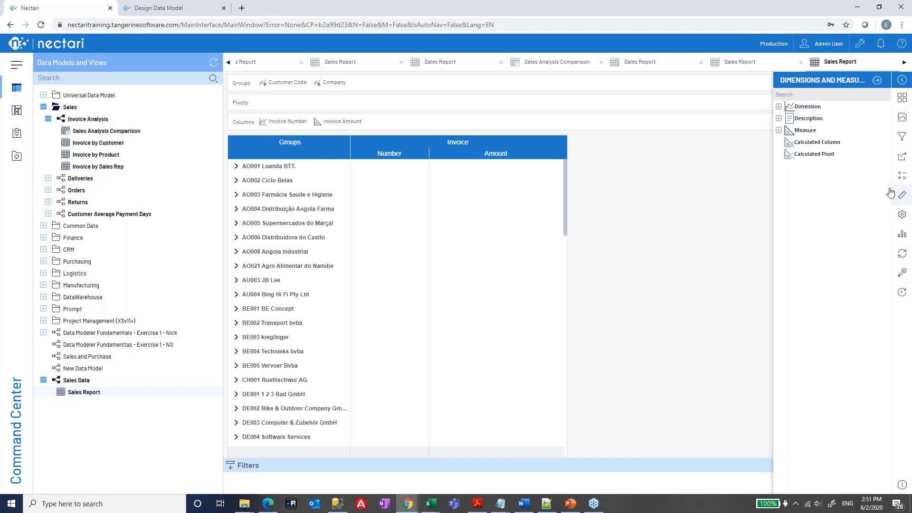
click(779, 106)
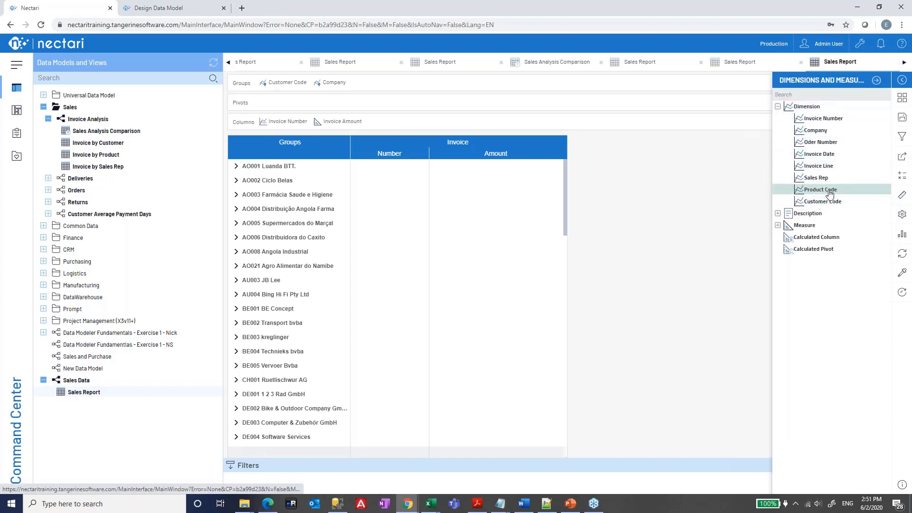
drag(830, 194, 279, 89)
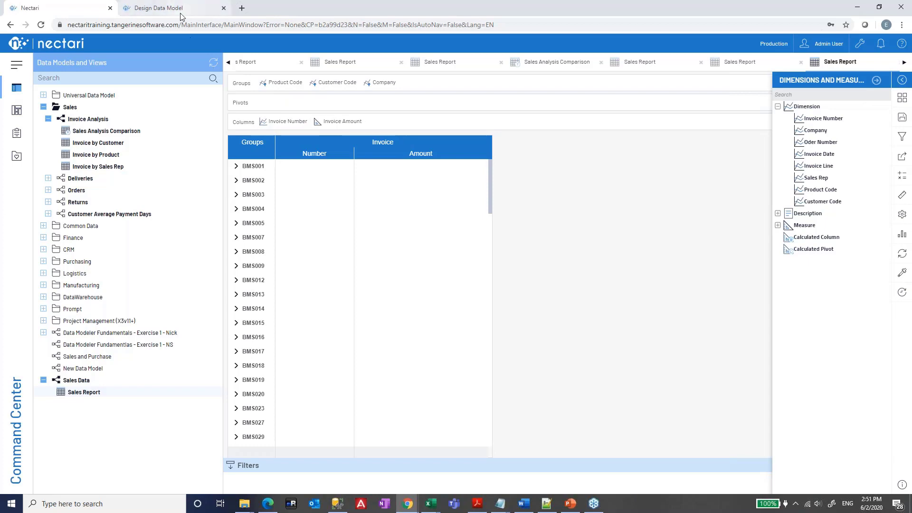
Step: Return to the data model design and check its ATEXTRA fields against the query results in SQL Server Management Studio
click(180, 13)
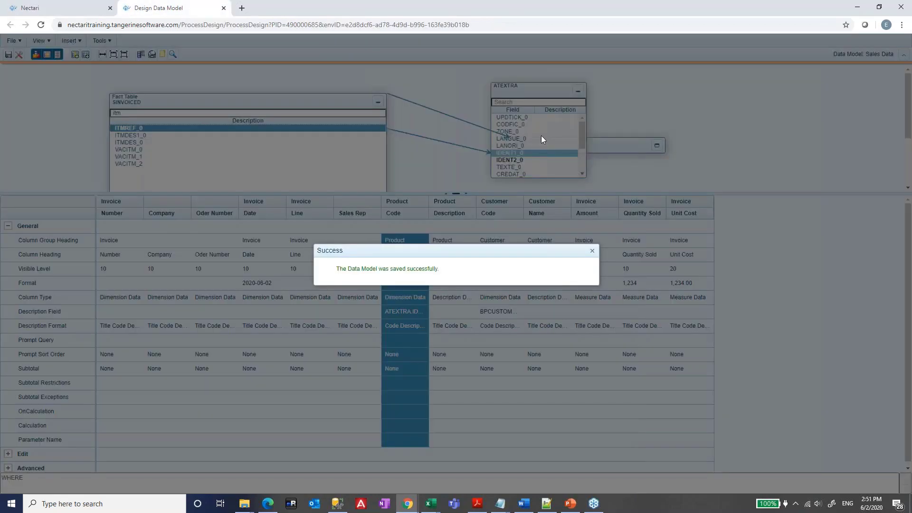
key(alt+Tab)
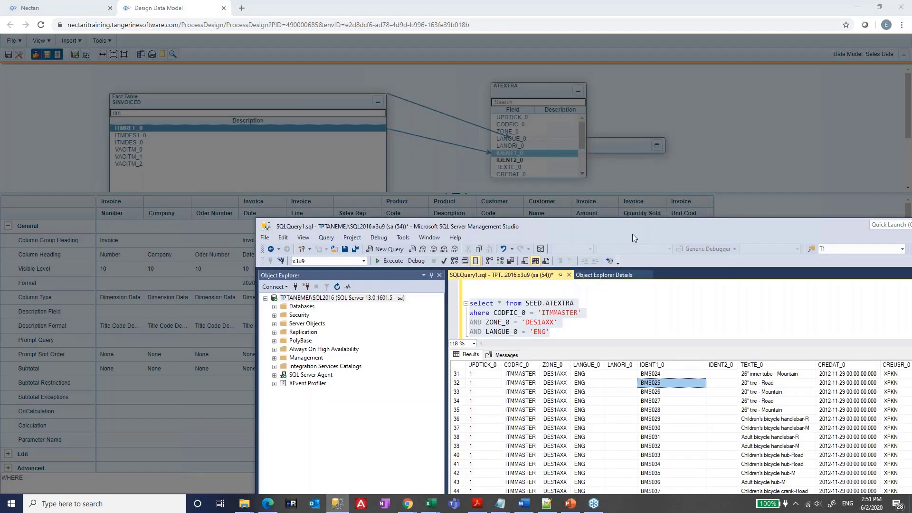
key(alt+Tab)
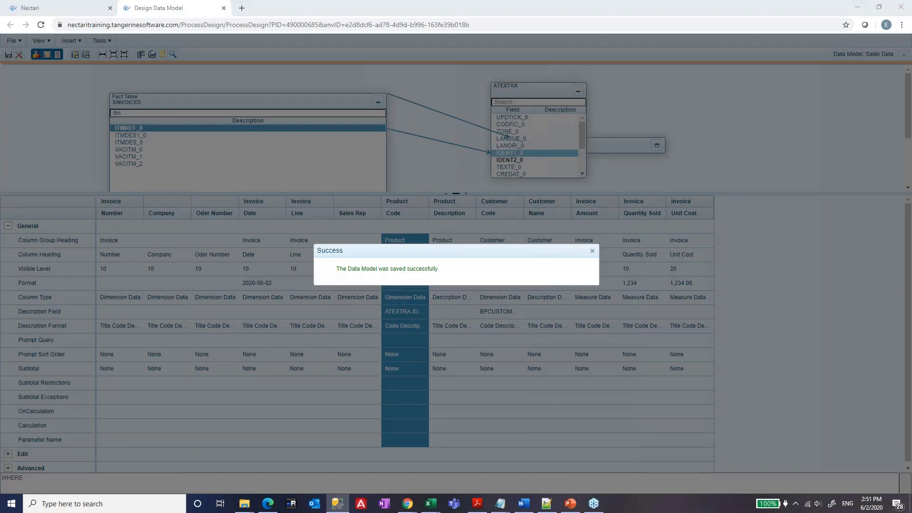
key(alt+Tab)
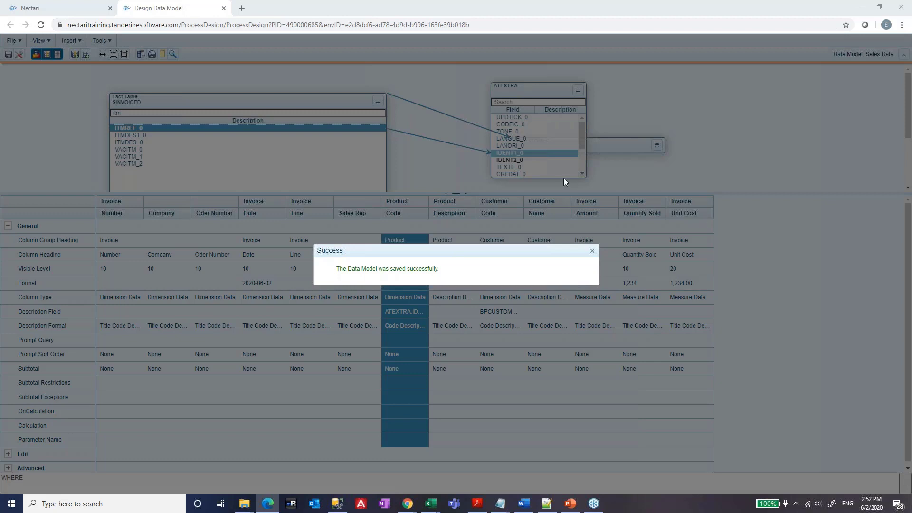
Step: Remove the existing product Description column from the data model
click(592, 250)
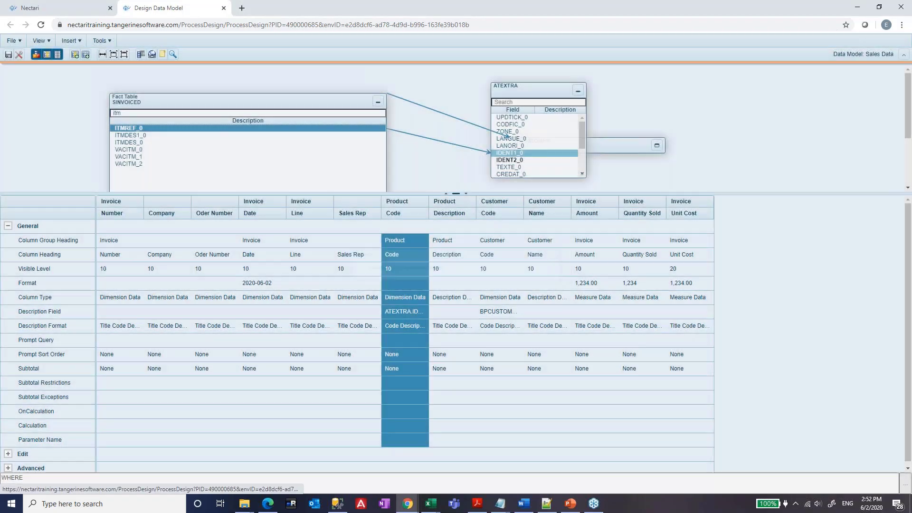
right_click(452, 216)
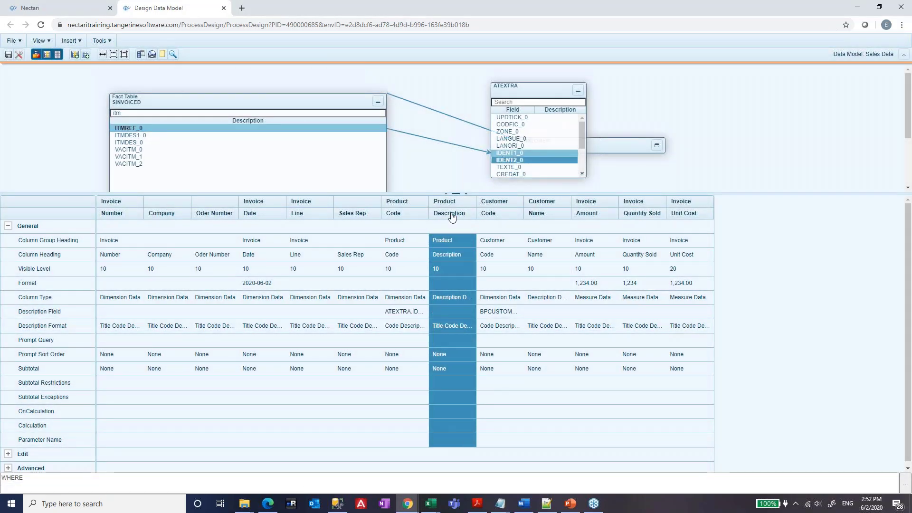
click(471, 260)
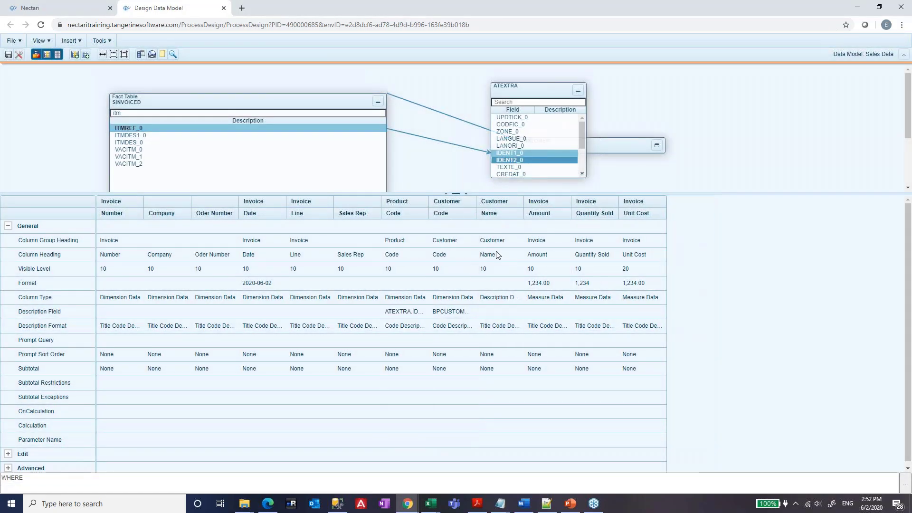
Step: Add the ATEXTRA field TEXTE_0 as a column right after product Code, with group heading Product and column heading Description
double_click(515, 170)
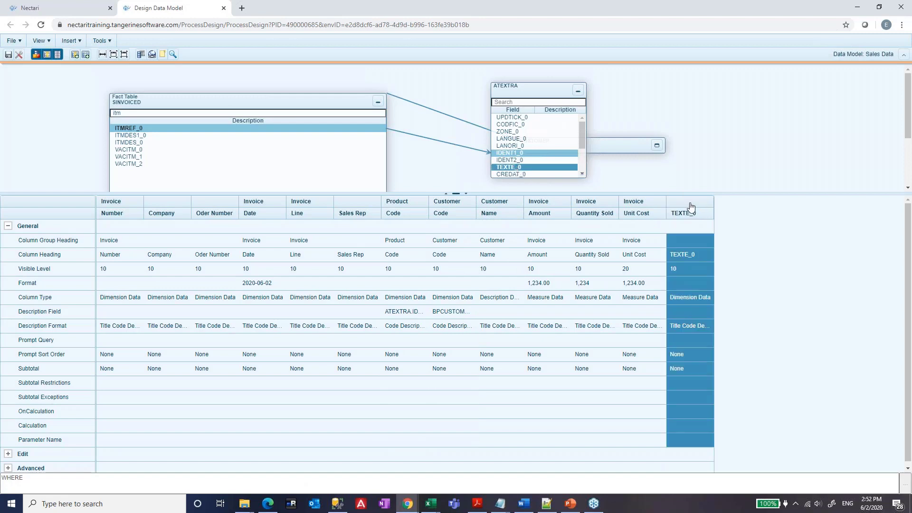
drag(692, 208, 422, 218)
double_click(394, 240)
key(ctrl+c)
double_click(451, 242)
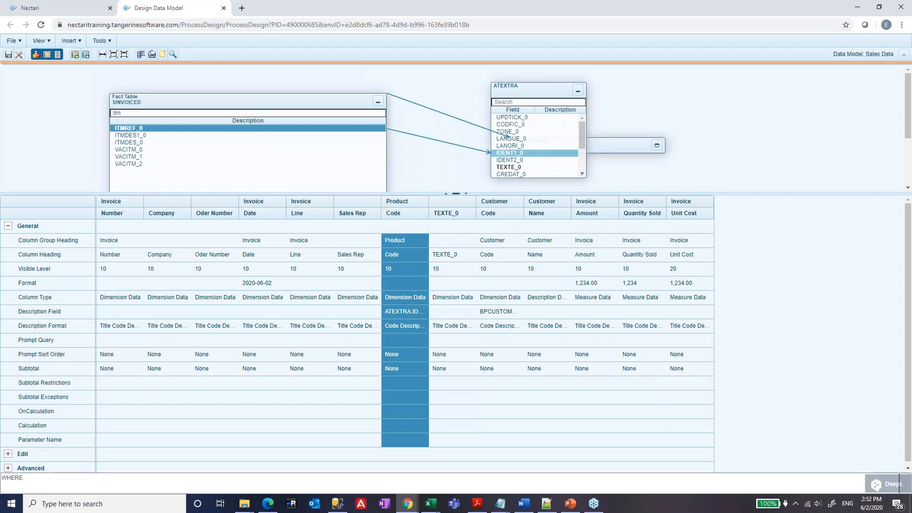
key(ctrl+v)
double_click(451, 256)
text(Descri)
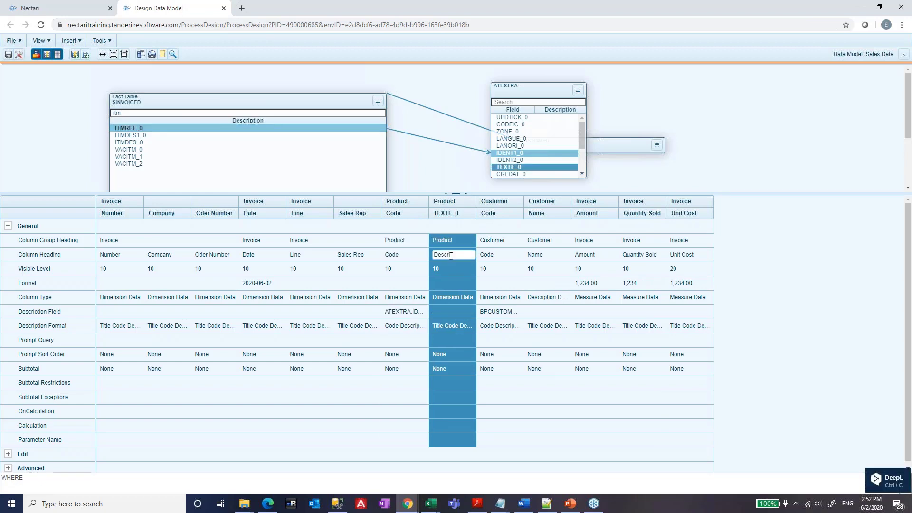
key(Return)
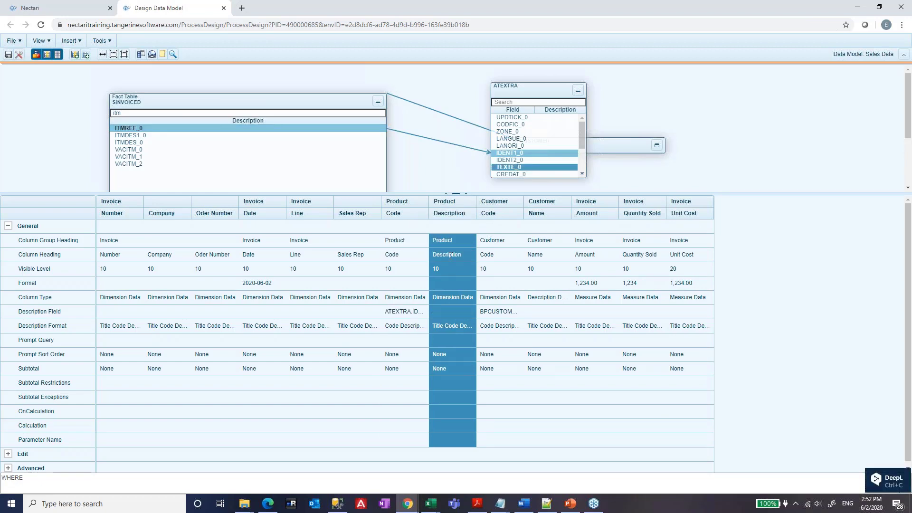
Step: Set the product Code column's description field to ATEXTRA.TEXTE_0 and save the data model
click(412, 313)
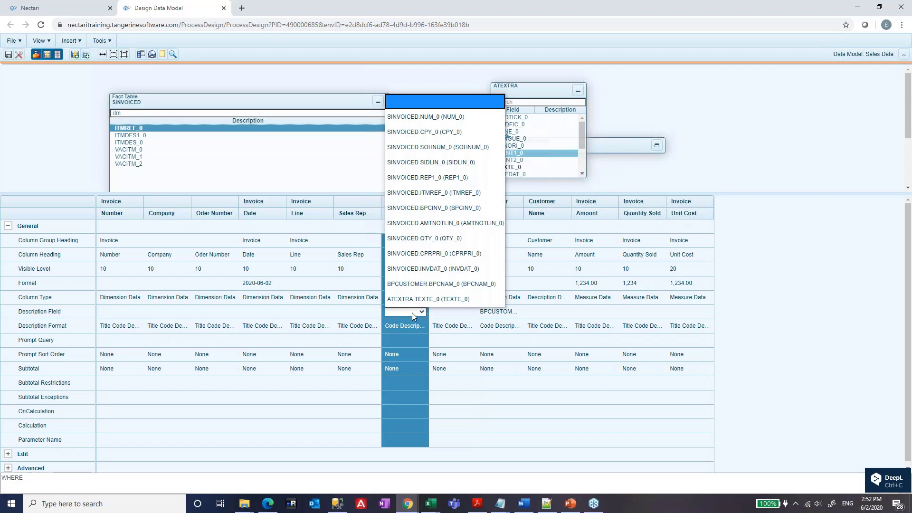
click(414, 301)
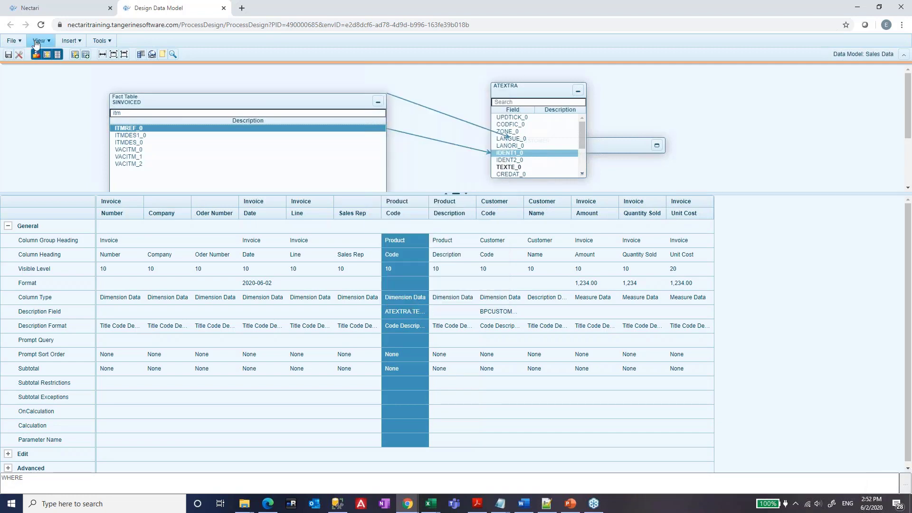
click(12, 40)
click(8, 57)
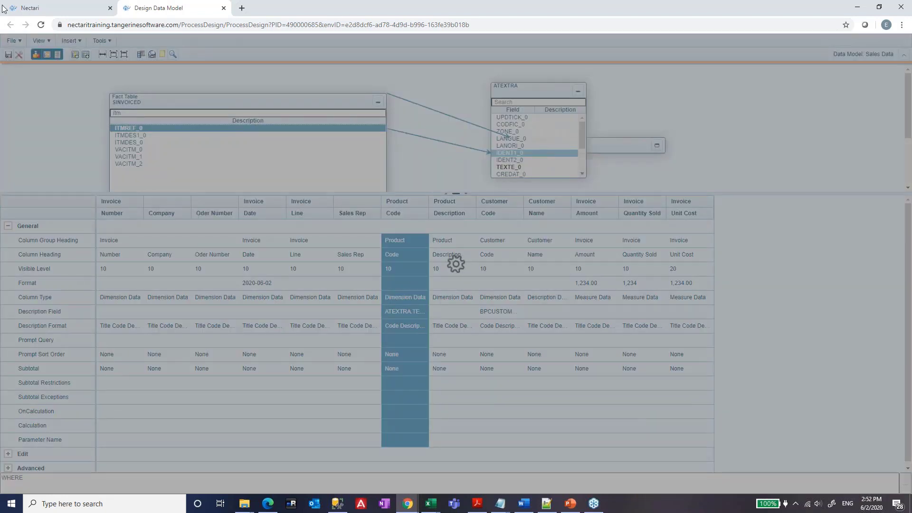
Step: Switch to the Nectari tab, reopen Sales Report under Sales Data, and place Product Code as the first group
click(30, 6)
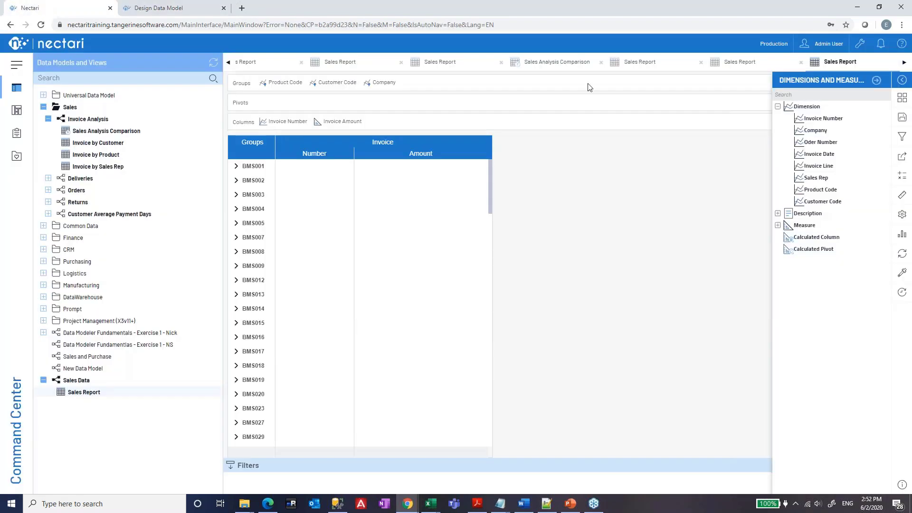
click(899, 63)
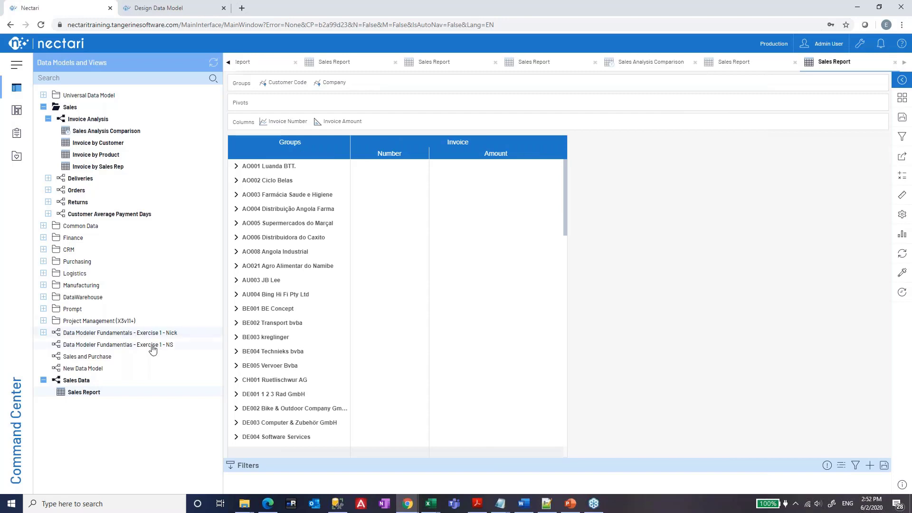
click(159, 4)
click(74, 4)
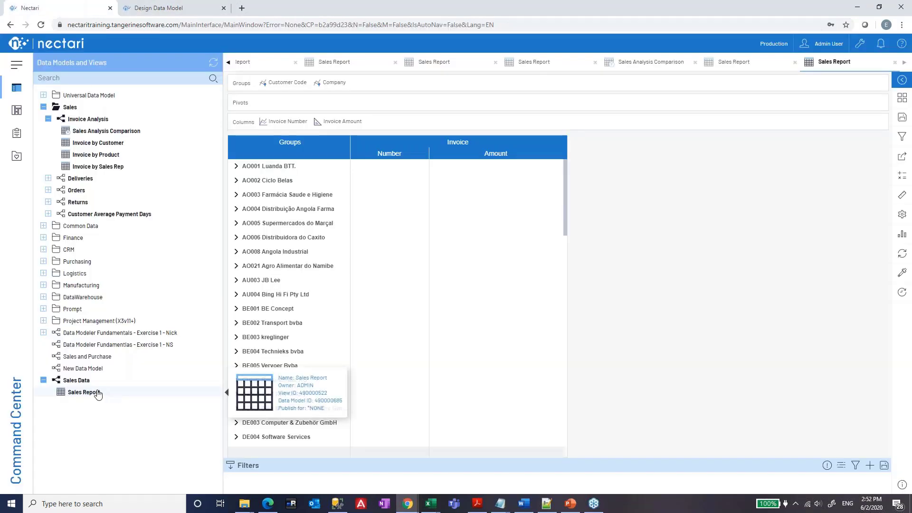
double_click(95, 393)
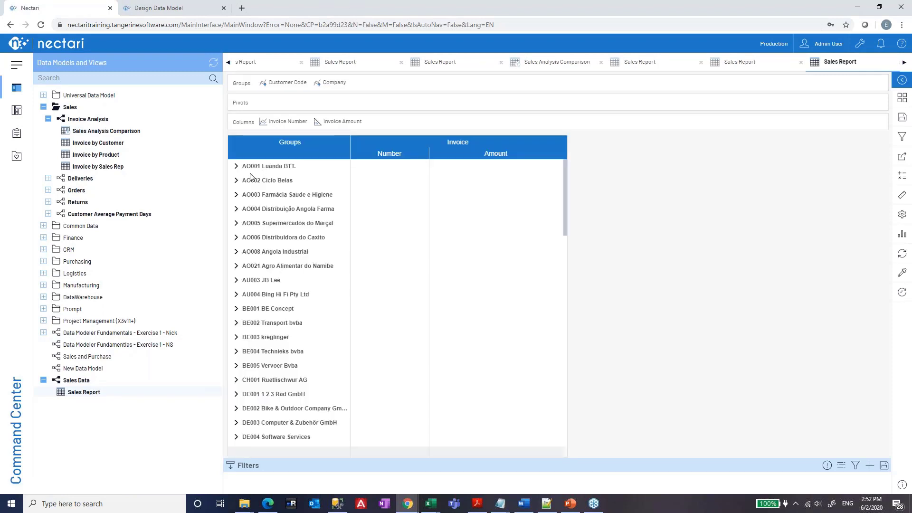
click(902, 195)
click(809, 106)
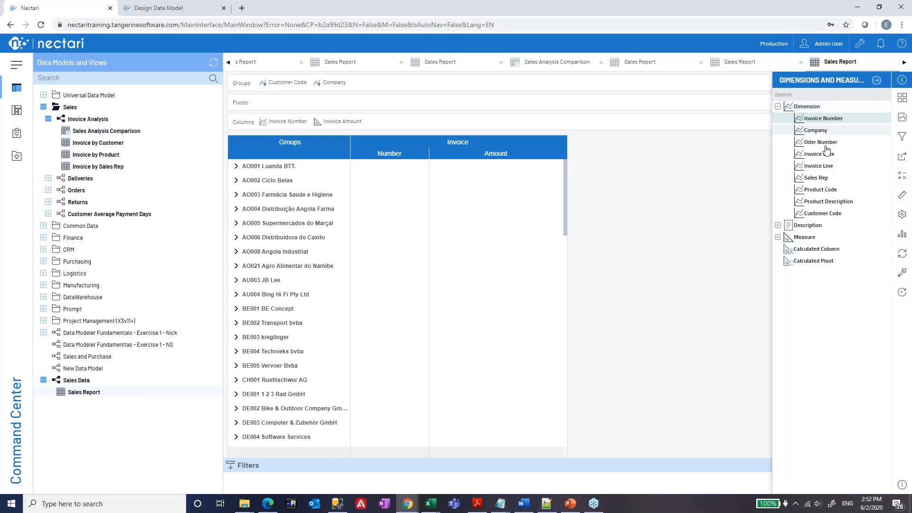
drag(821, 190, 390, 125)
drag(334, 104, 273, 85)
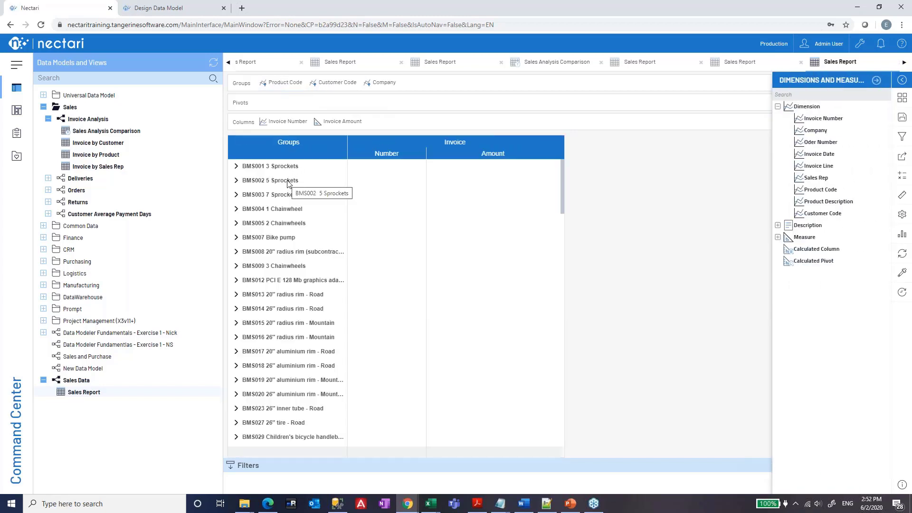
Step: Return to the data model design, dismiss the save message, and enlarge the table diagram area
click(209, 7)
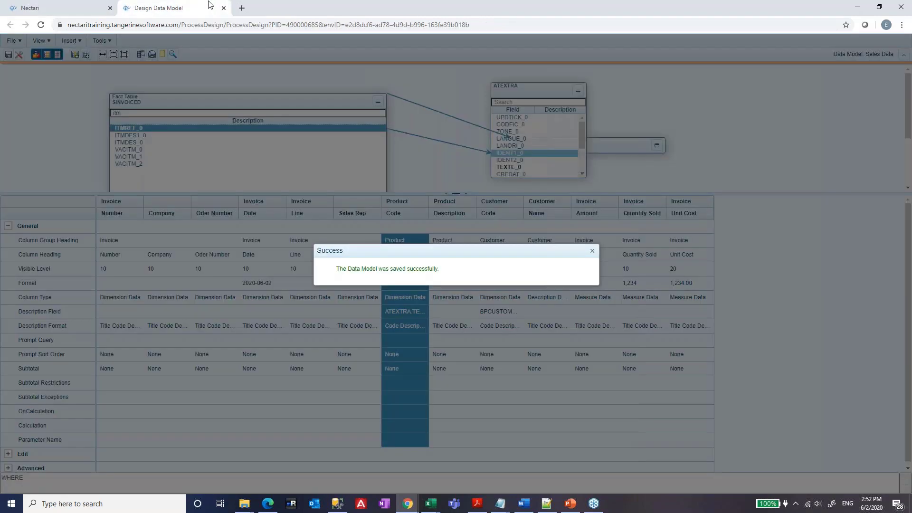
click(591, 251)
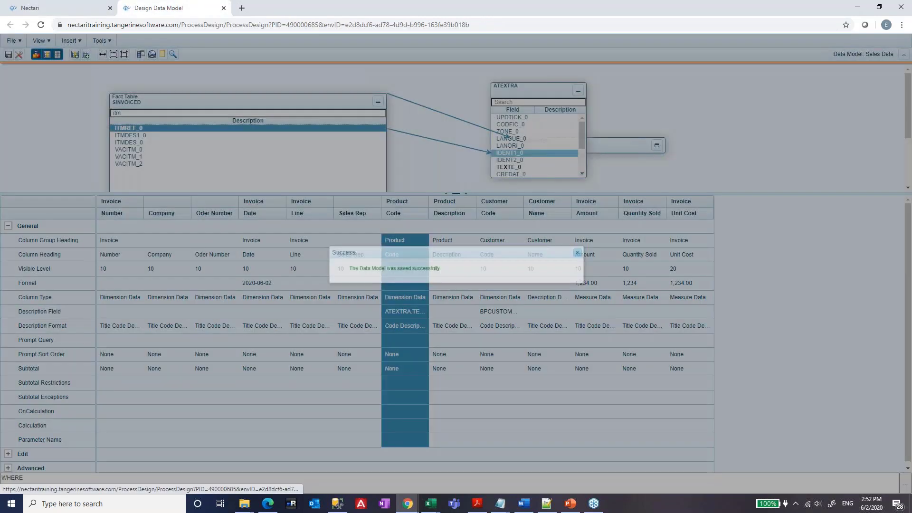
drag(625, 193, 624, 293)
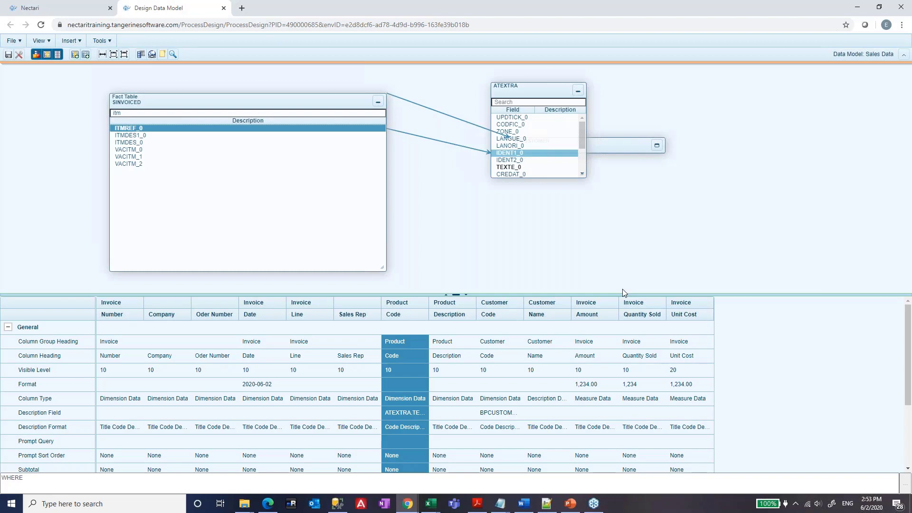
click(53, 8)
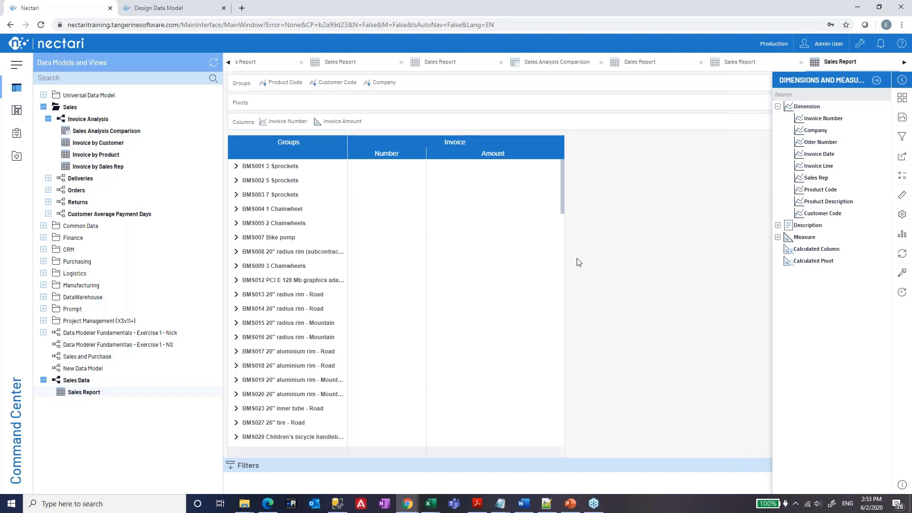
key(alt+Tab)
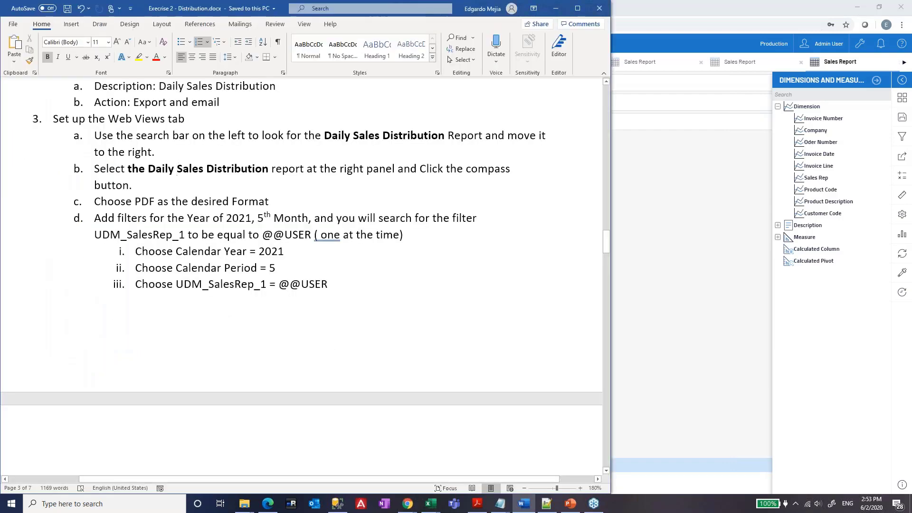
click(556, 8)
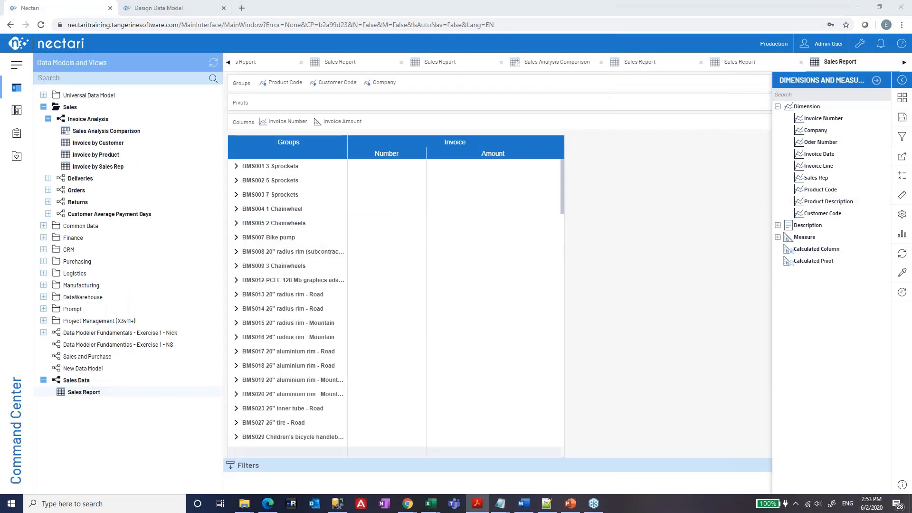
click(157, 8)
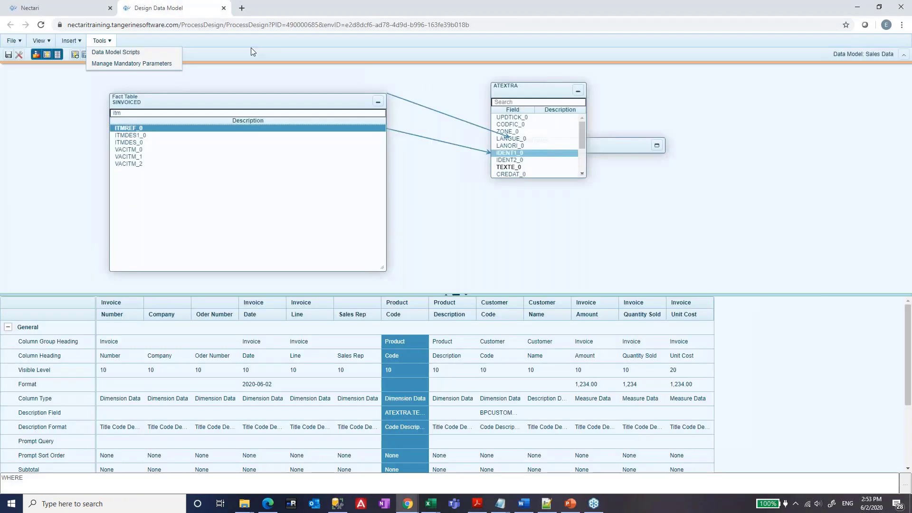
Step: Make room in the diagram by moving ATEXTRA, and add the CBLOB base table from the SEED schema
drag(536, 90, 744, 187)
right_click(791, 120)
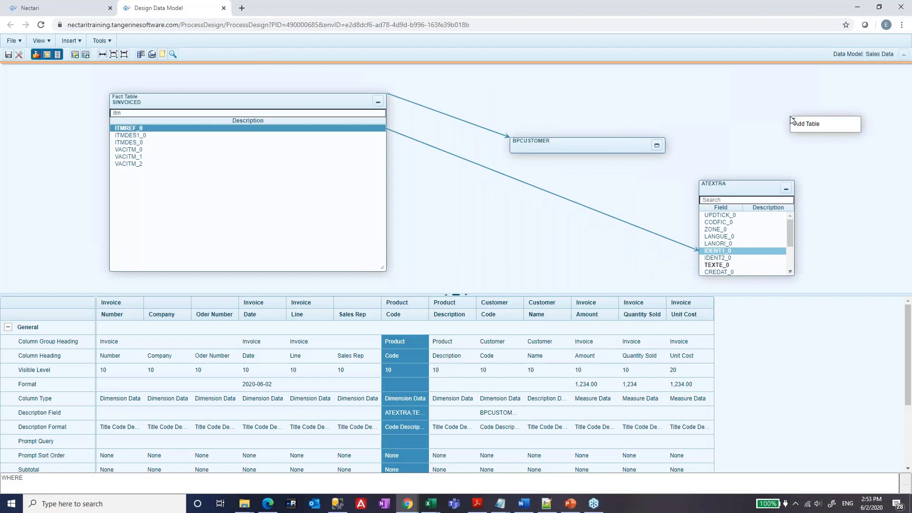
click(805, 124)
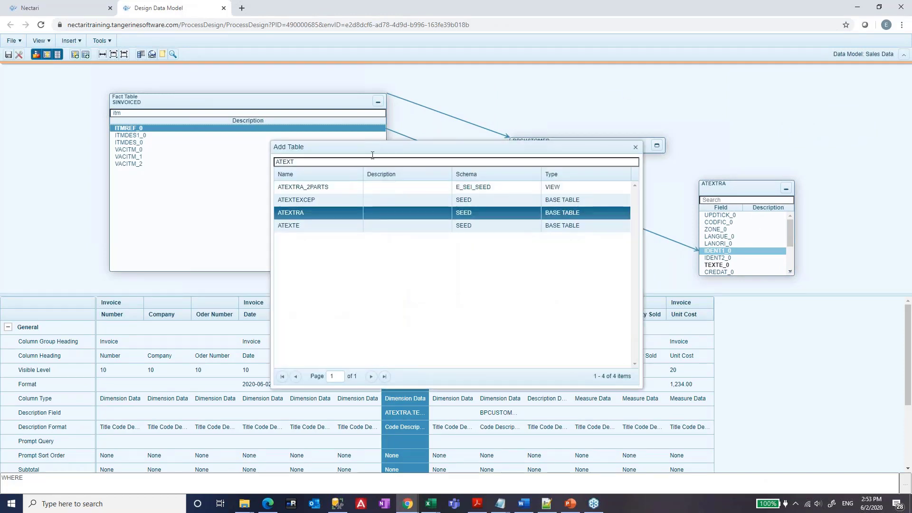
drag(373, 155, 571, 177)
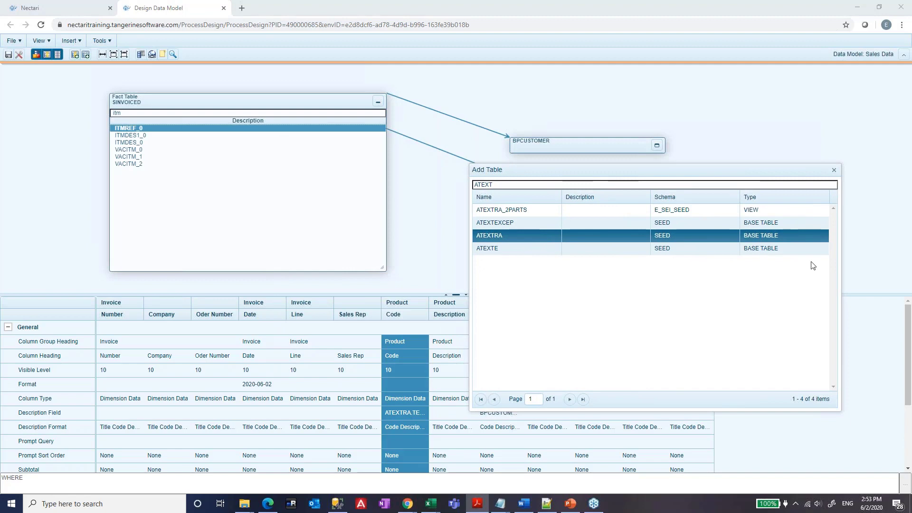
double_click(486, 185)
text(CI)
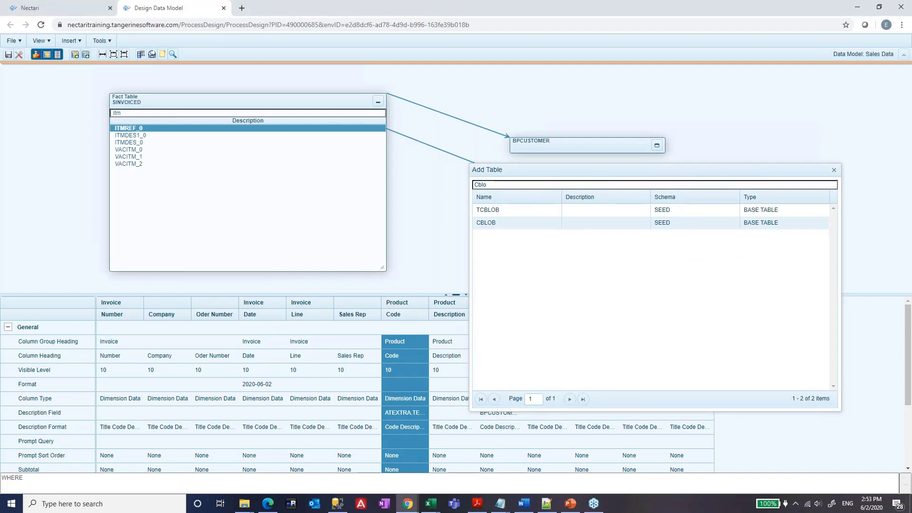
double_click(520, 223)
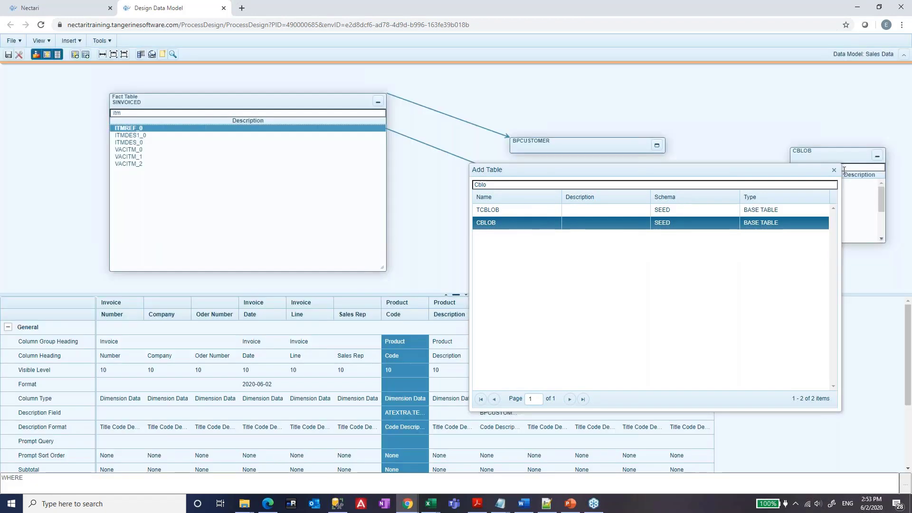
click(833, 169)
Step: Rearrange the CBLOB and ATEXTRA tables and join SINVOICED's ITMREF_0 to CBLOB's IDENT1_0
drag(831, 156, 709, 85)
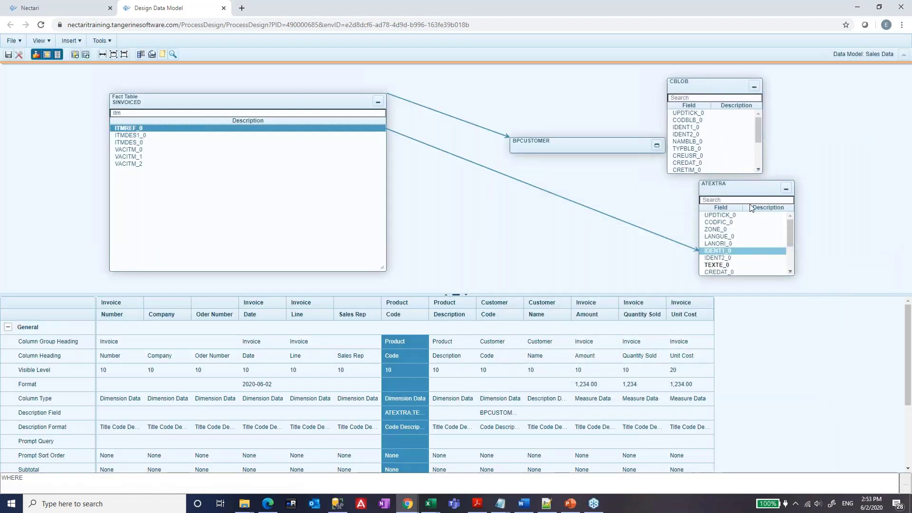
drag(701, 200, 567, 200)
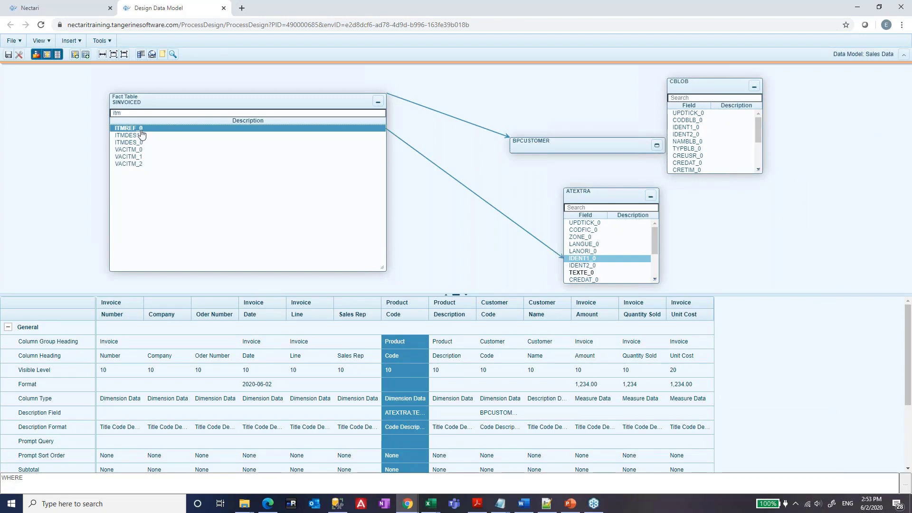
drag(141, 130, 683, 127)
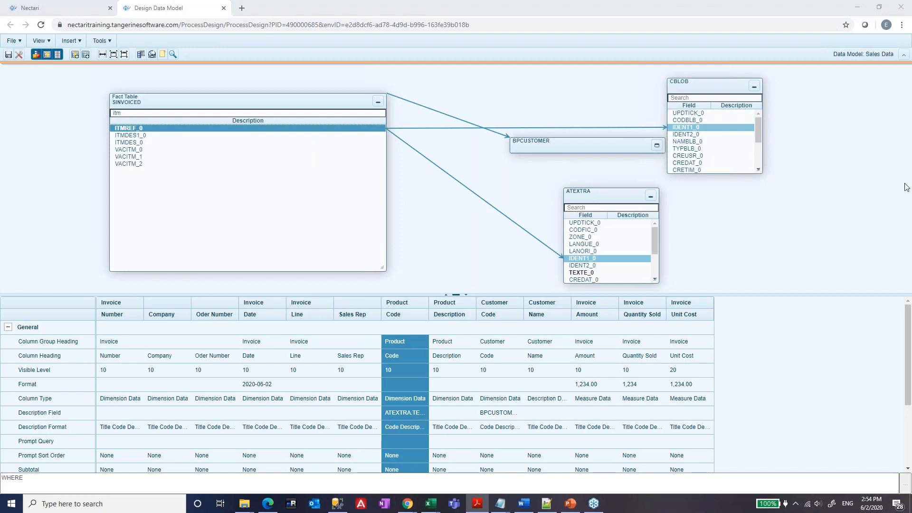
Step: Find the BLOB_0 field in the CBLOB table and add it as a column of the data model
click(687, 97)
text(blob)
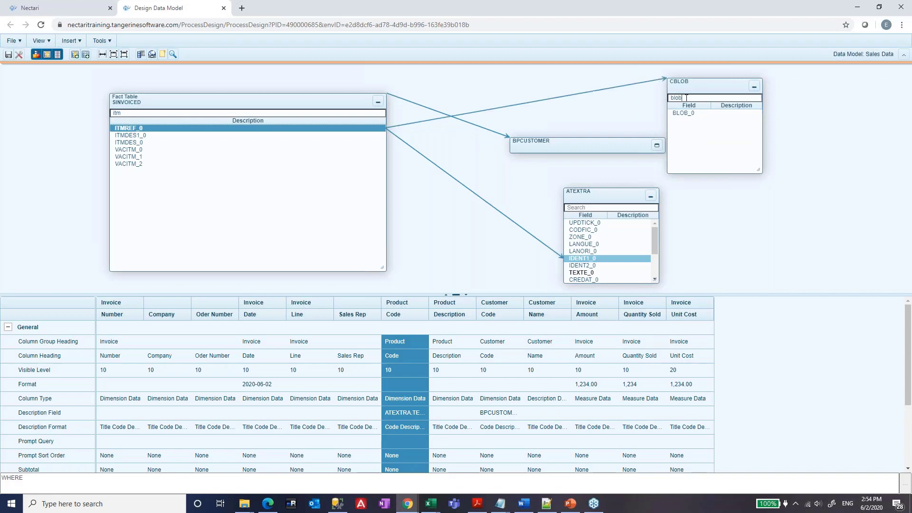
double_click(684, 113)
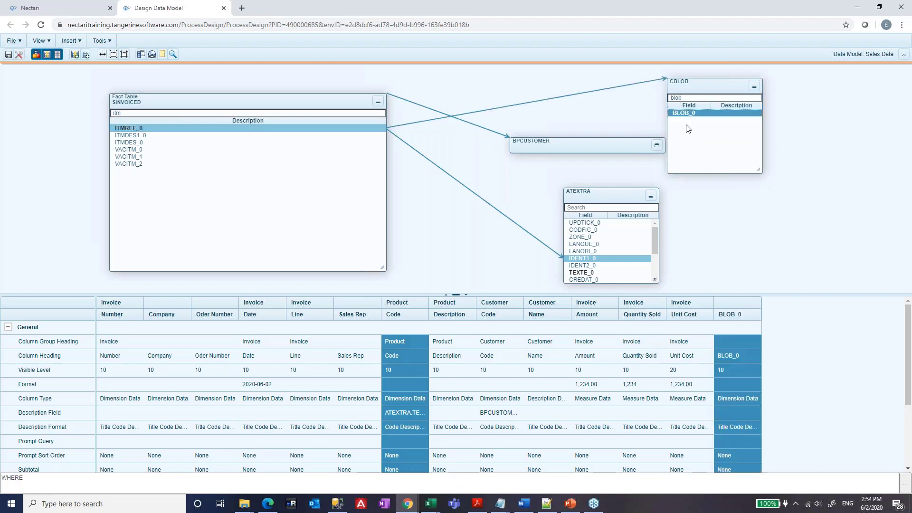
Step: Set the BLOB_0 column's group heading to Product and its column heading to Image
click(731, 342)
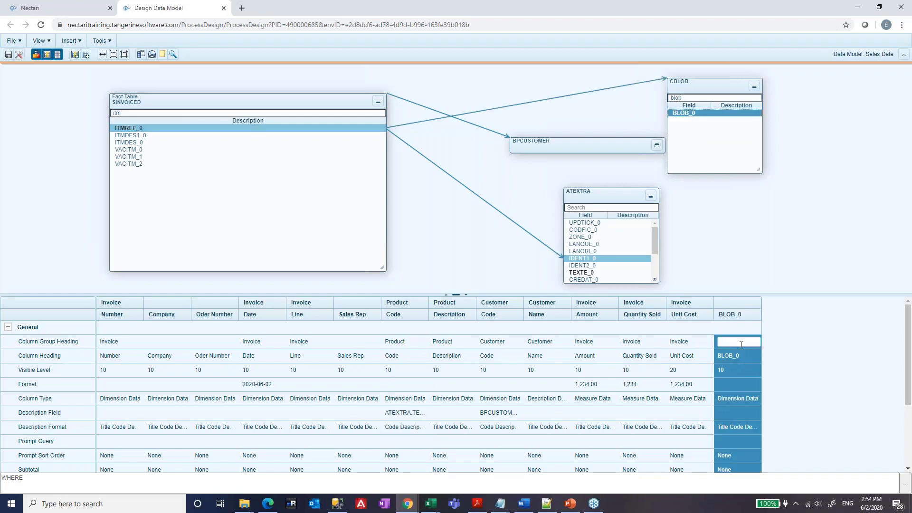
text(Product)
key(Return)
click(735, 354)
text(Ima)
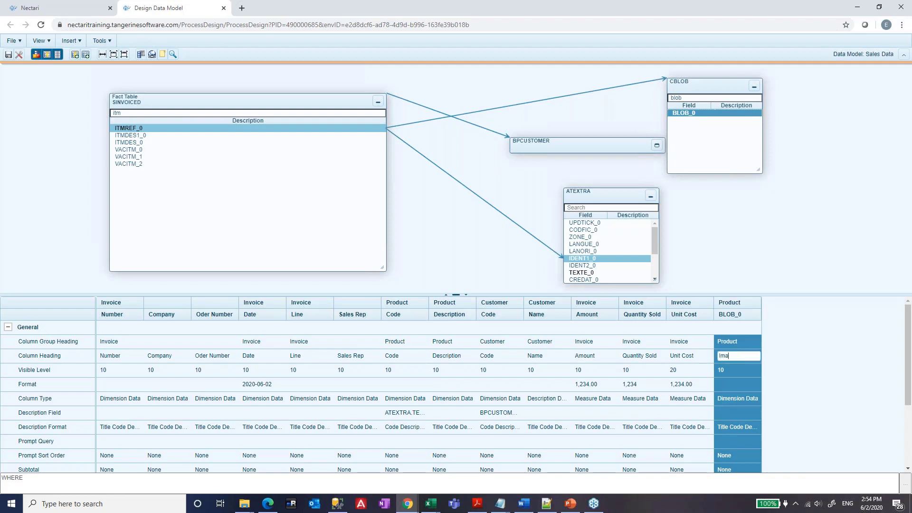
text(ge)
key(Return)
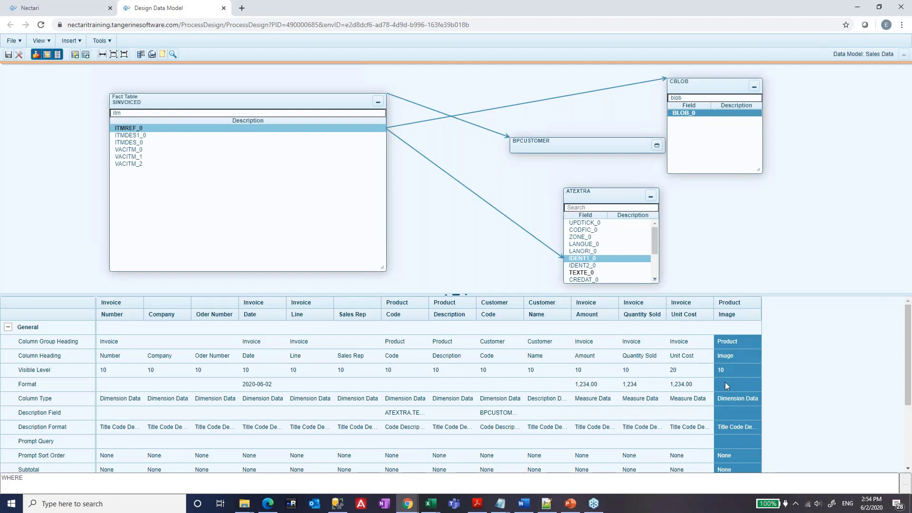
Step: Format the Product Image column as Image with the Raw data format, and save the data model
click(738, 381)
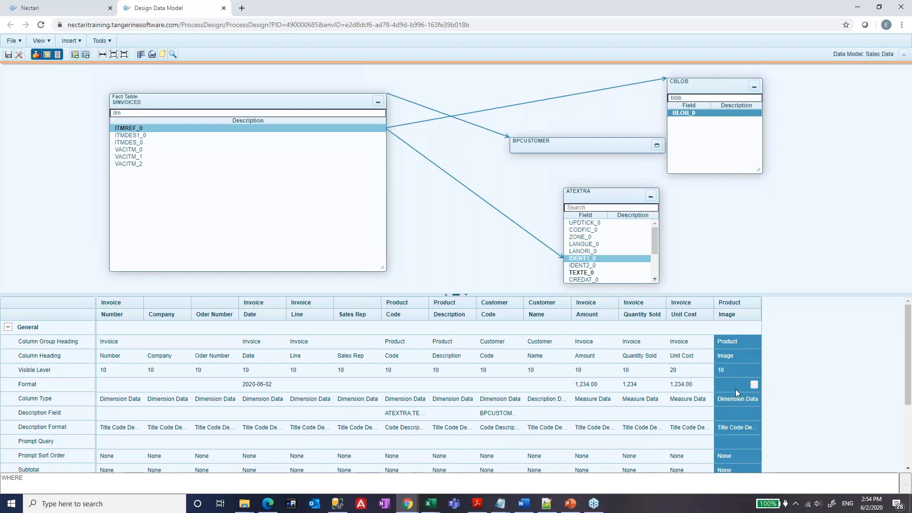
click(754, 384)
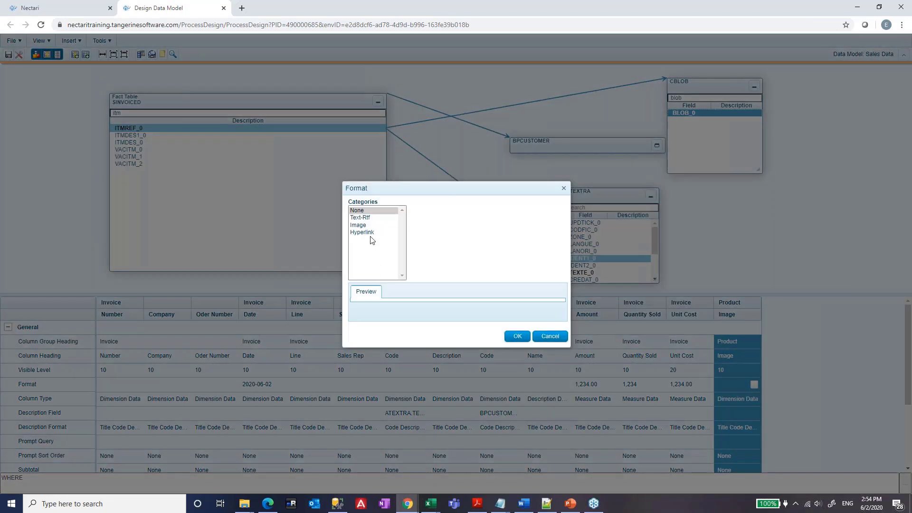
click(363, 226)
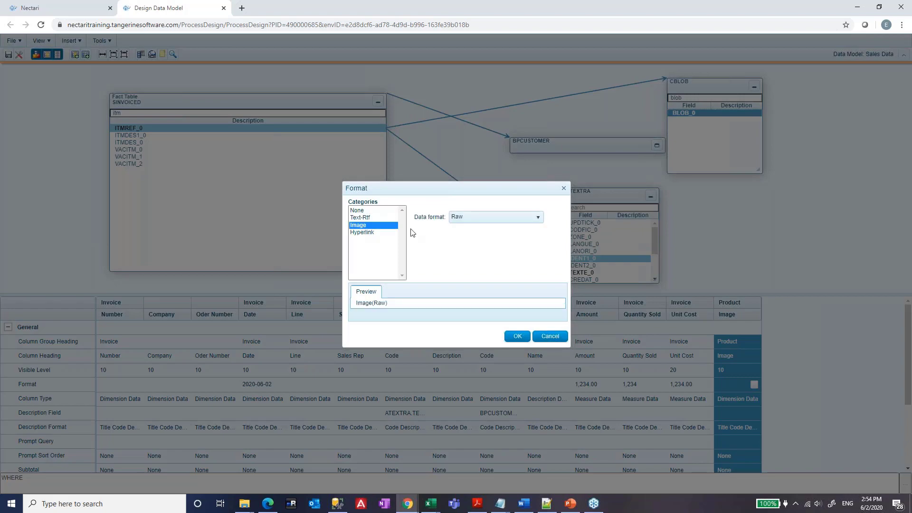
click(477, 223)
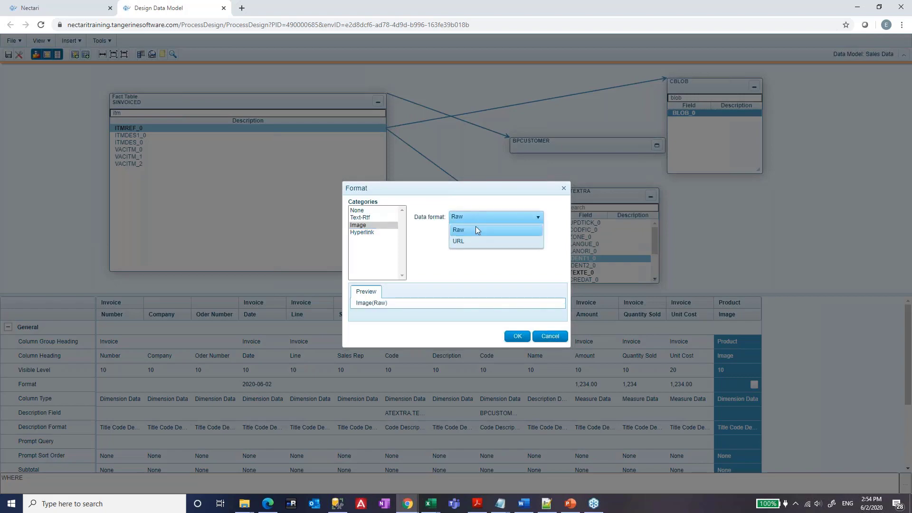
click(476, 229)
click(517, 336)
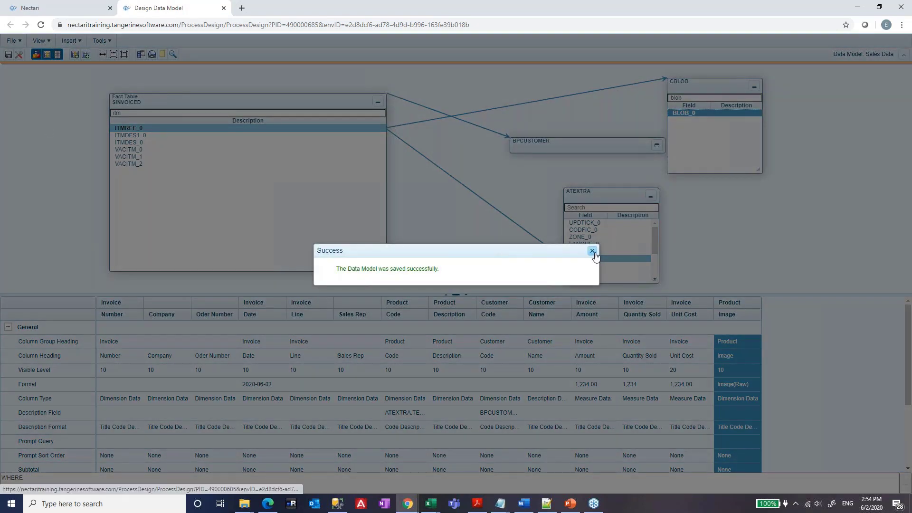
click(592, 251)
Step: Switch to the Nectari tab and reopen Sales Report under Sales Data, checking back on the data model's save
click(67, 8)
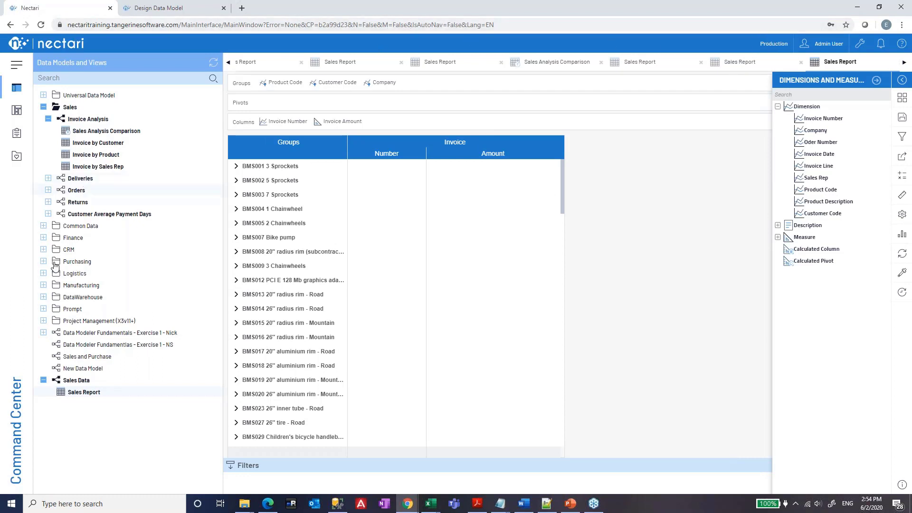
click(77, 399)
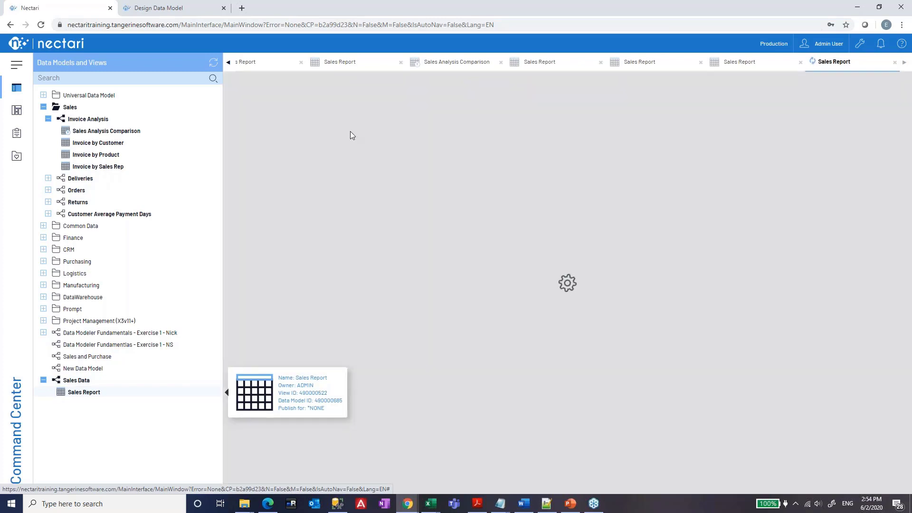
click(199, 8)
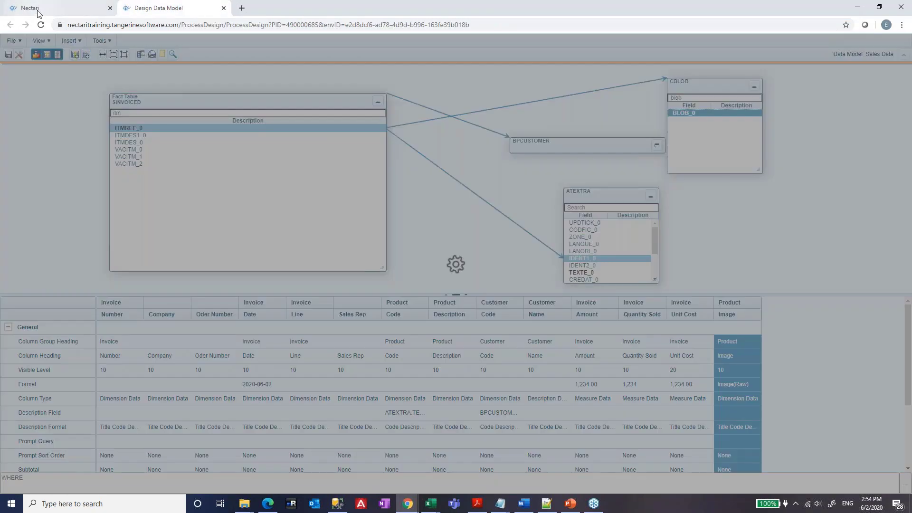
click(38, 10)
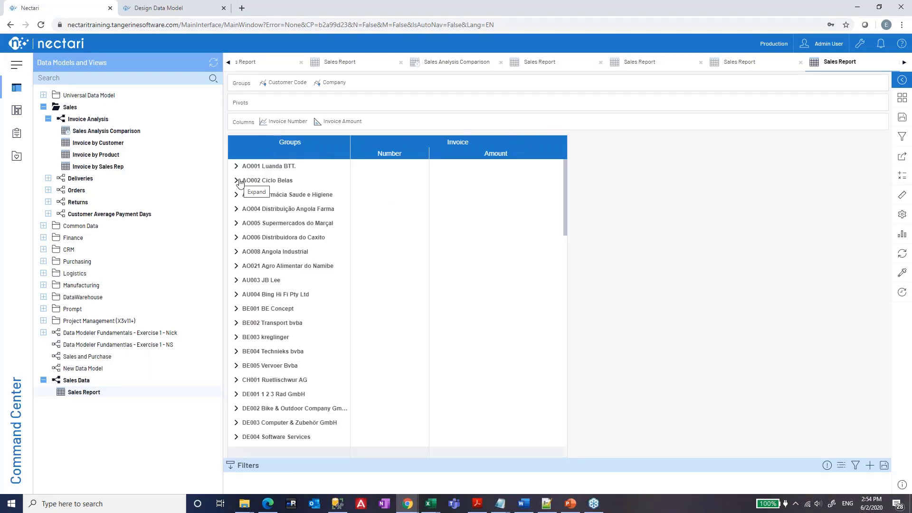
Step: Show the report's available dimensions and add Product Image as the first column, ahead of Invoice Number
click(902, 198)
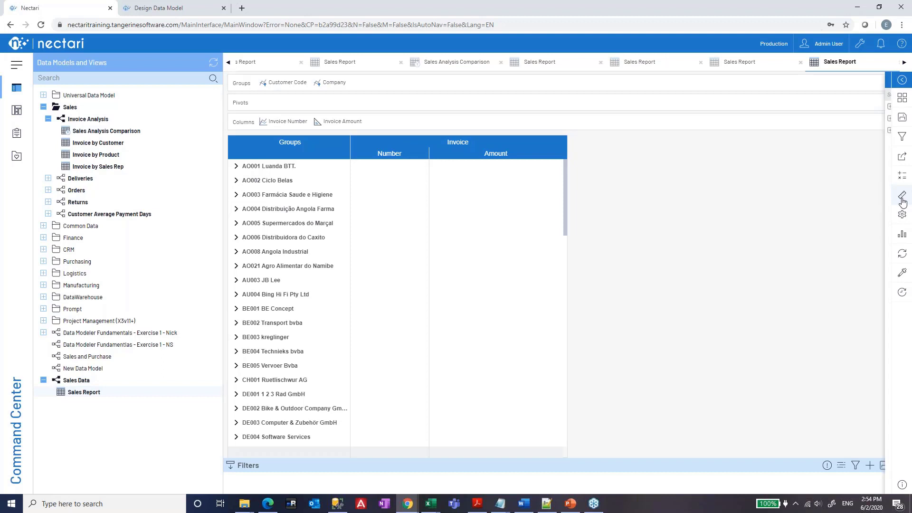
click(778, 106)
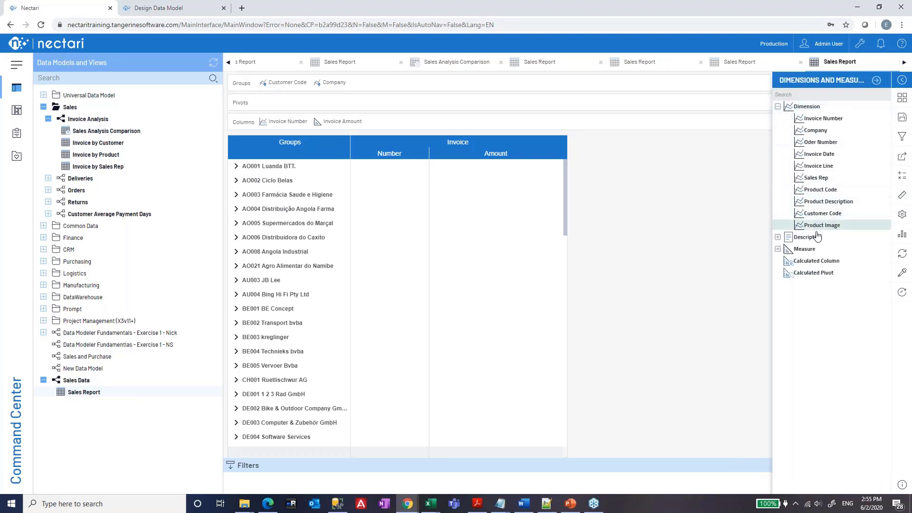
drag(818, 226, 279, 125)
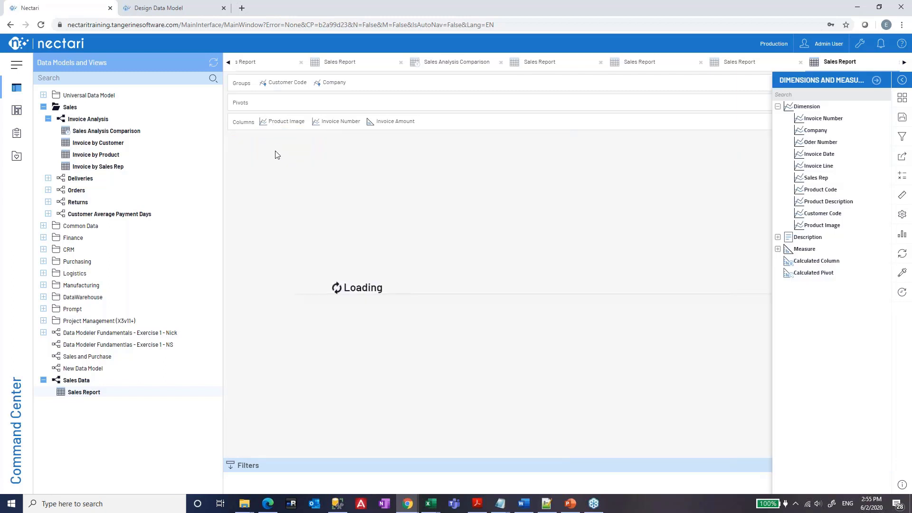
Step: Expand customer AO002 down to company AO10's invoice lines, widen the Product Image column, and preview a product picture
click(237, 181)
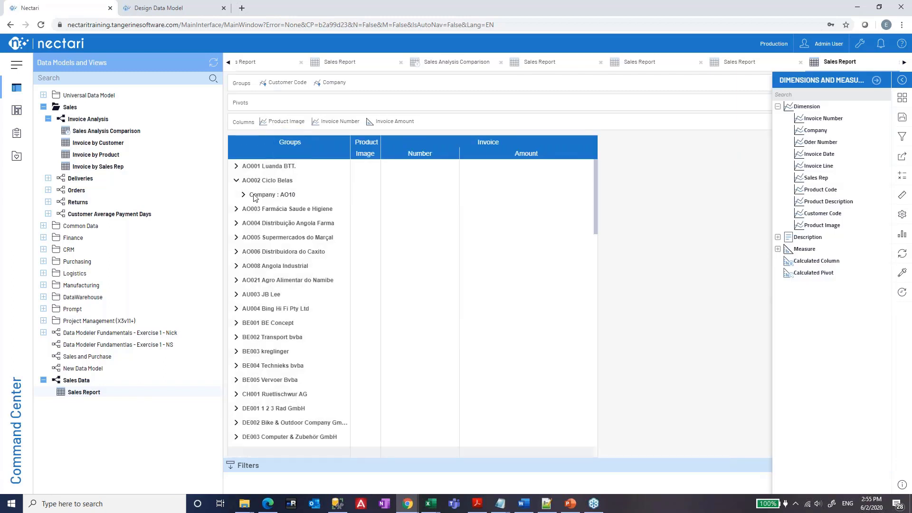
click(246, 195)
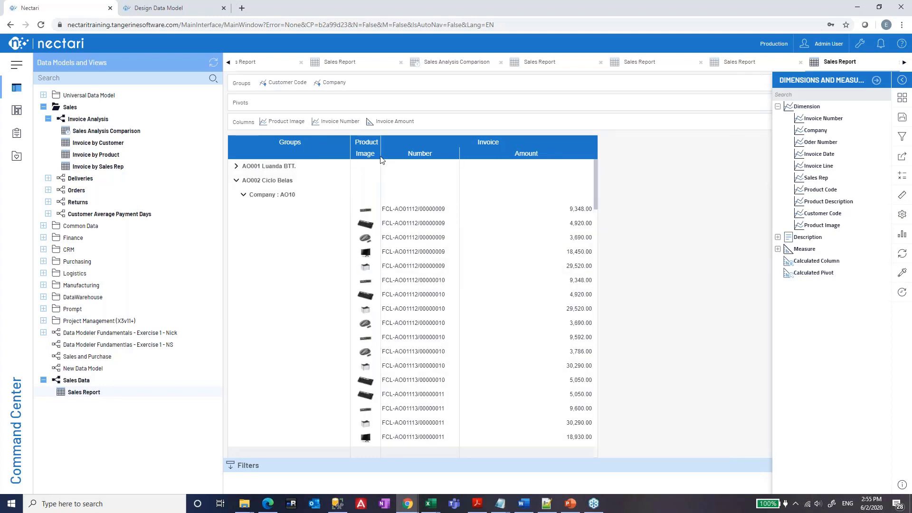
drag(381, 160, 465, 160)
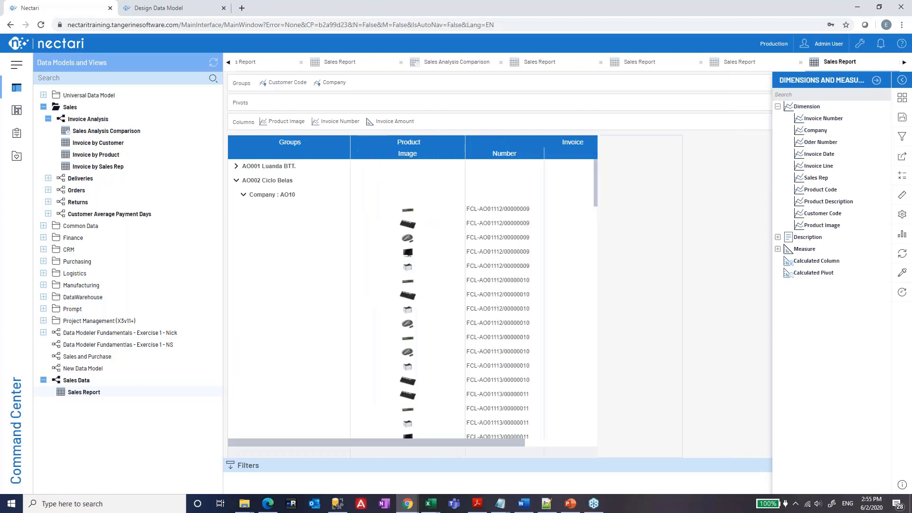
mouse_move(409, 211)
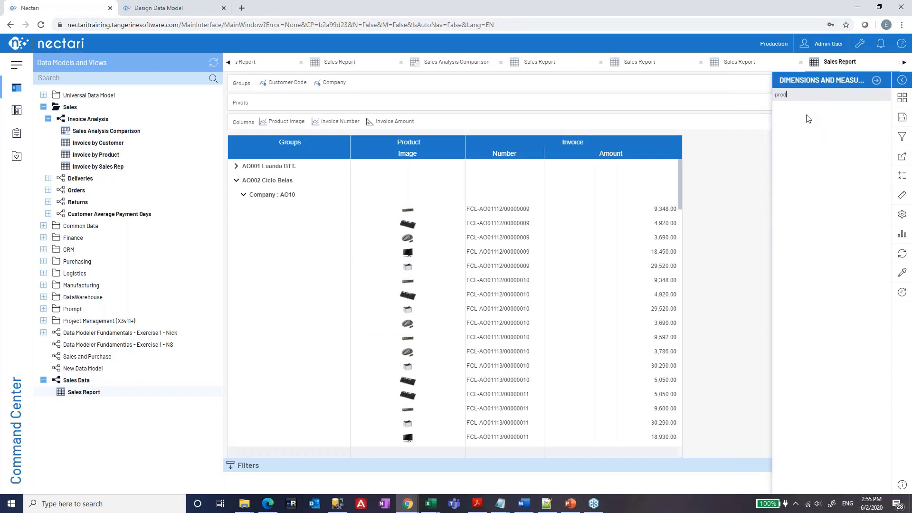
Step: Search the dimensions for "prod", add Product Code before Product Image, and preview the pictures under customer AO004, company AO20
drag(809, 119, 270, 124)
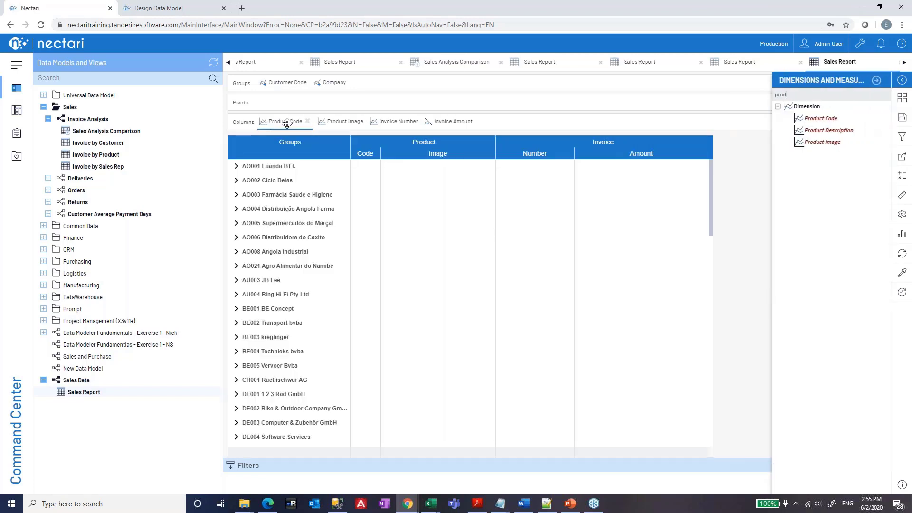
click(235, 210)
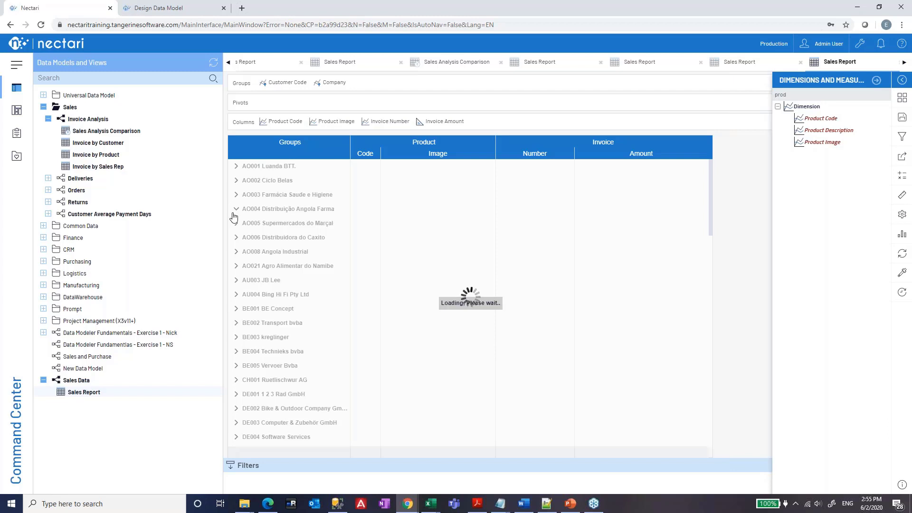
click(242, 223)
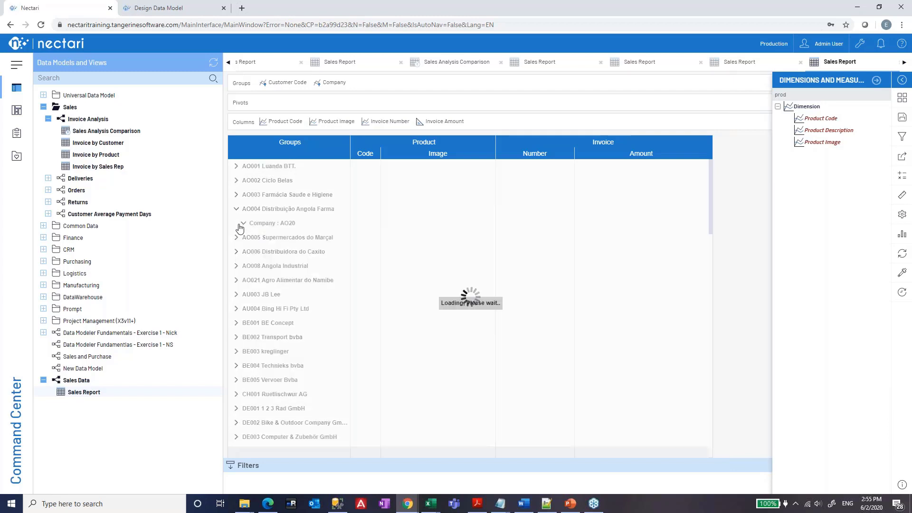
mouse_move(416, 245)
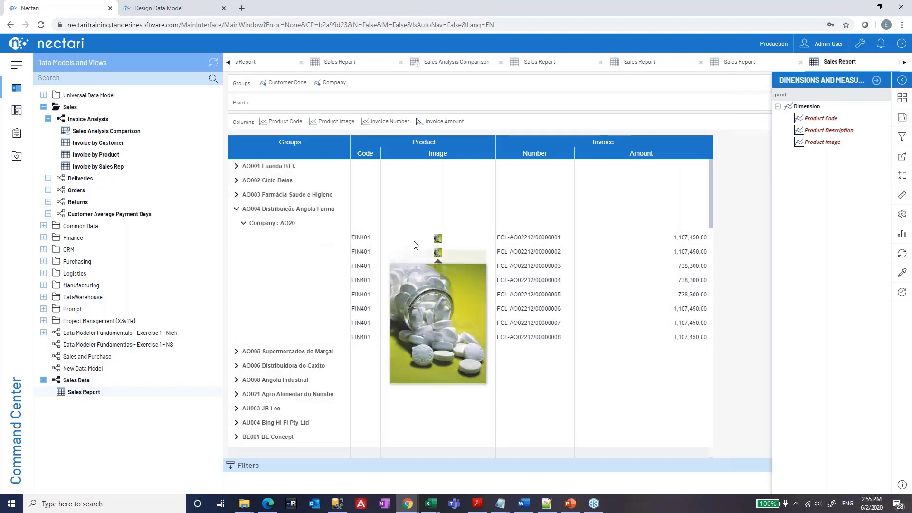
mouse_move(435, 334)
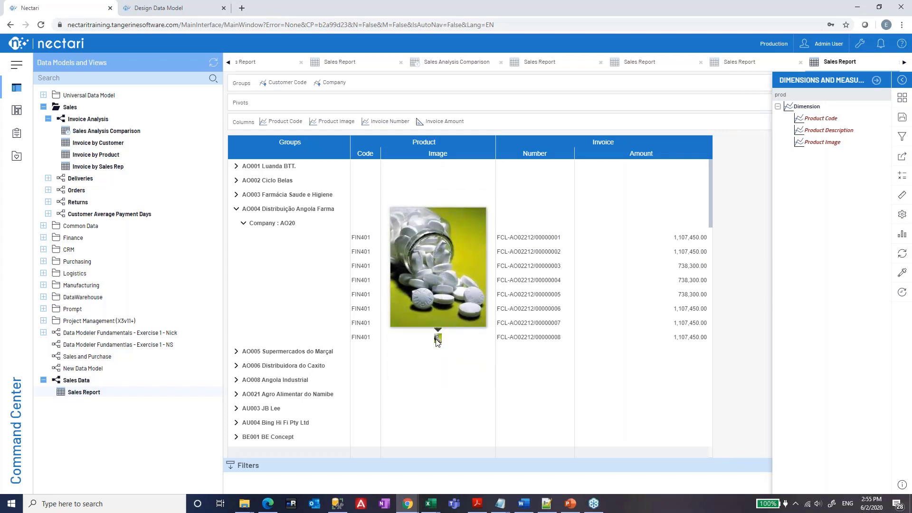
Step: Expand customers AO003 and AO002, preview the product pictures under AO002's company AO10, and collapse AO002
click(237, 195)
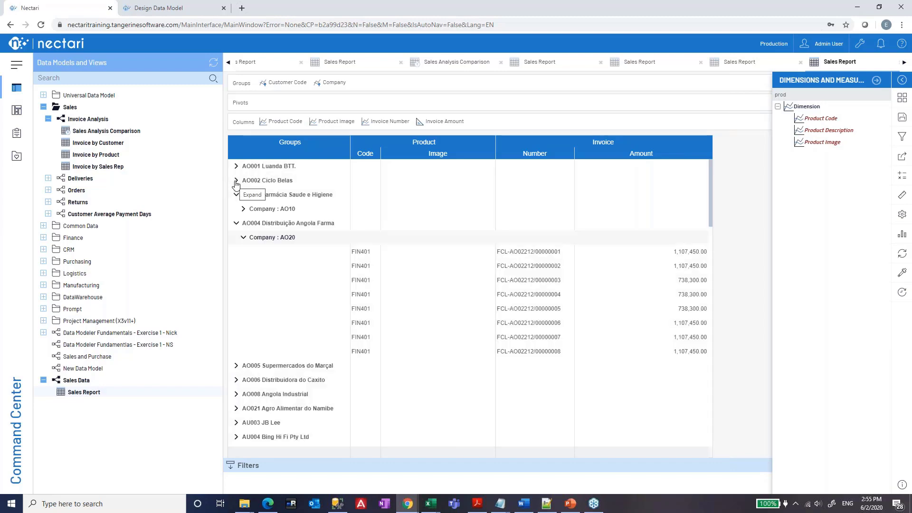
click(237, 181)
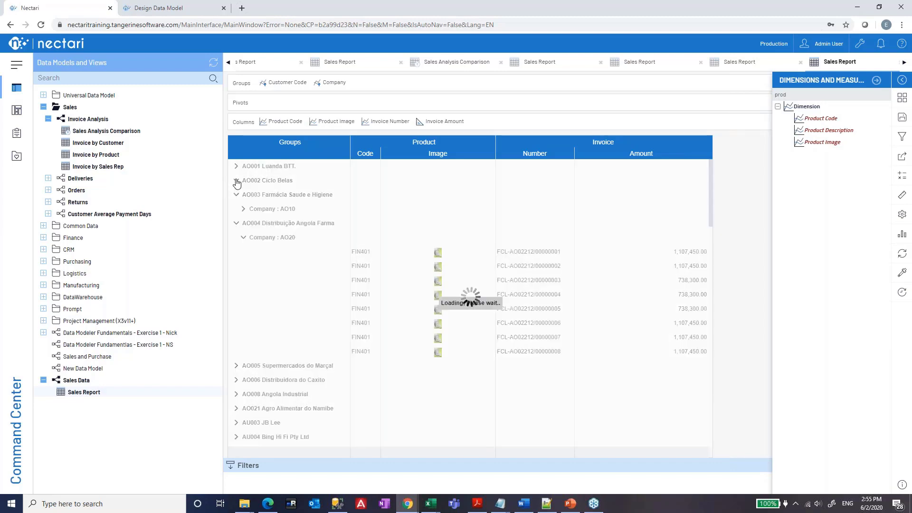
click(244, 195)
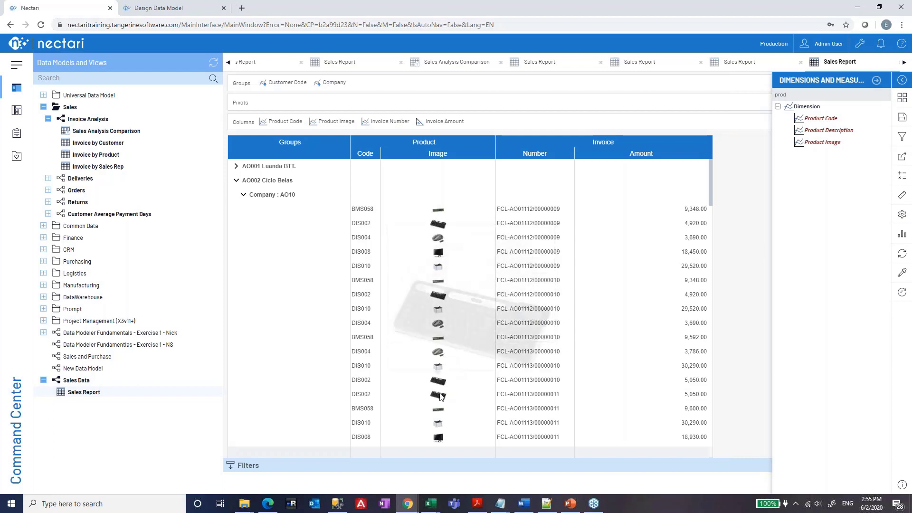
mouse_move(438, 396)
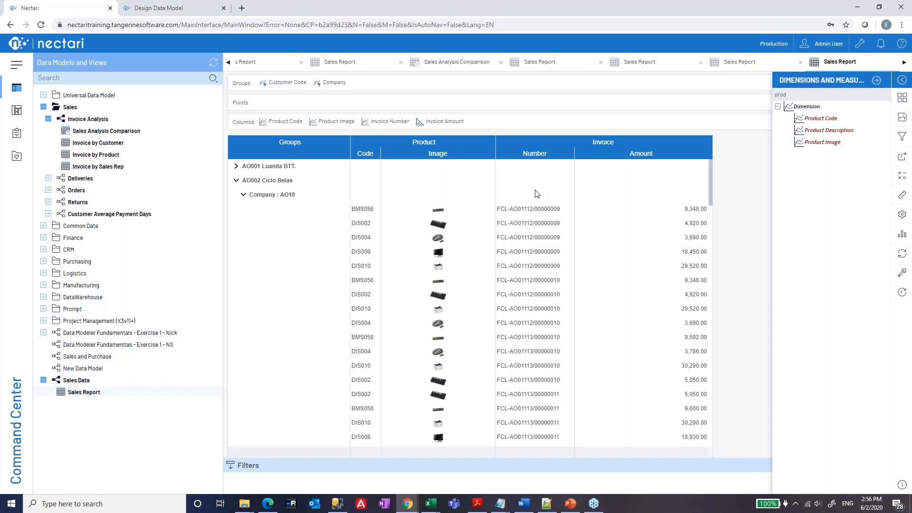
click(237, 181)
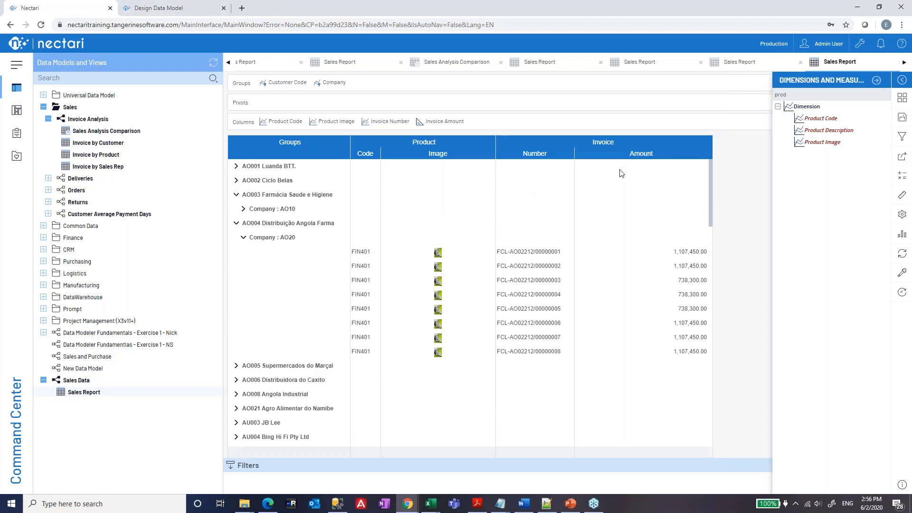
click(589, 167)
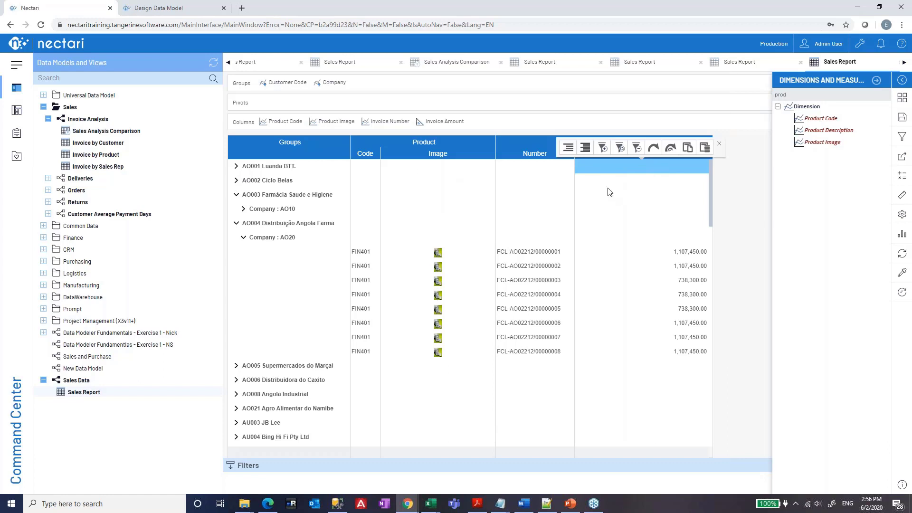
Step: Return to the Sales Data model design, dismiss the save message, and set the Invoice Amount column's subtotal to Sum
click(199, 8)
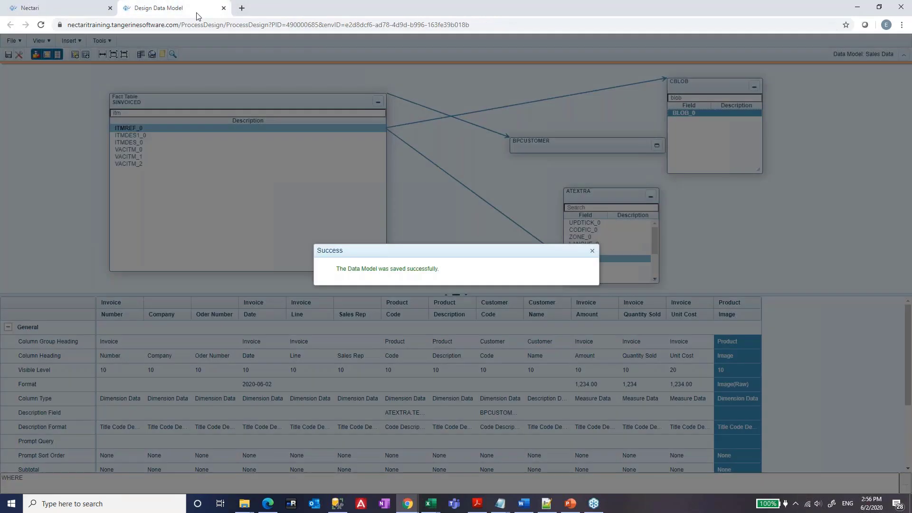
click(591, 251)
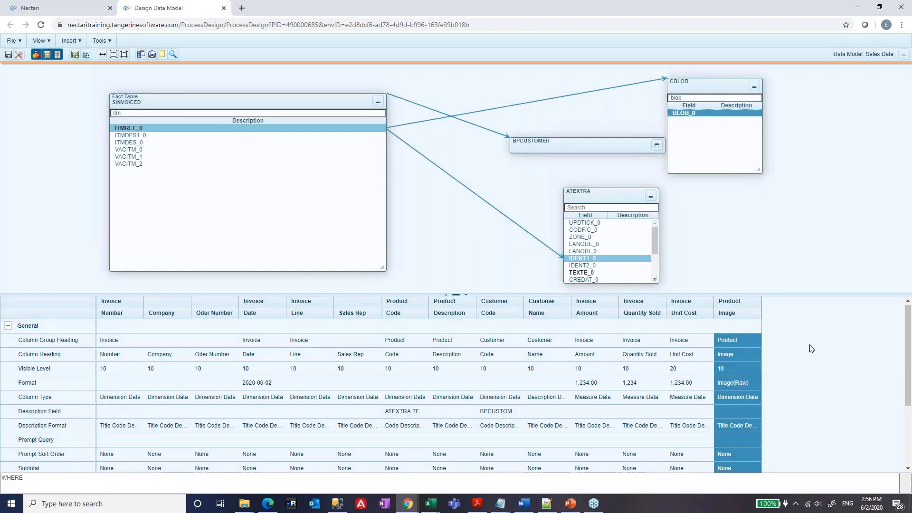
scroll(812, 349, down, 2)
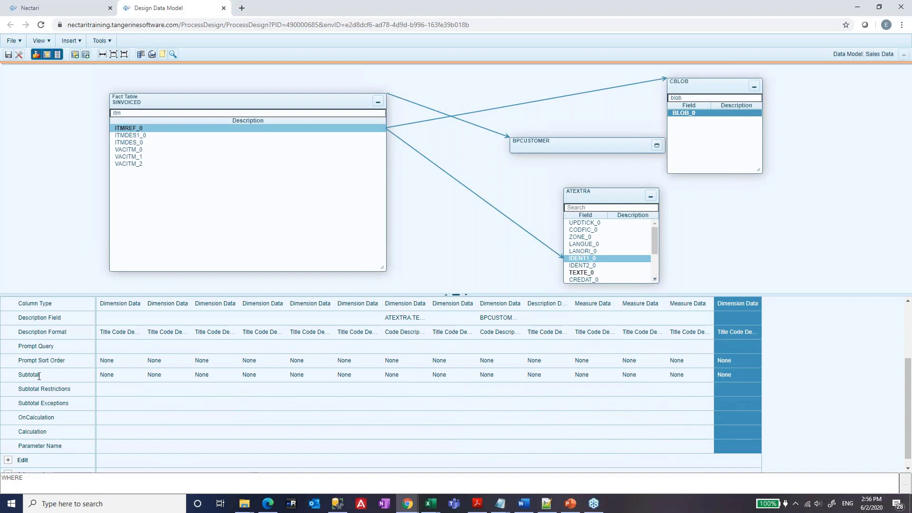
scroll(652, 397, up, 2)
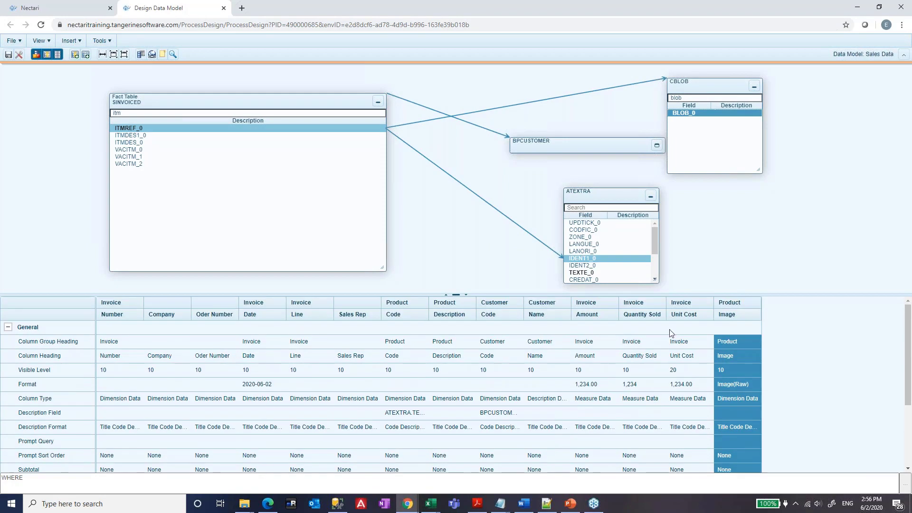
click(580, 308)
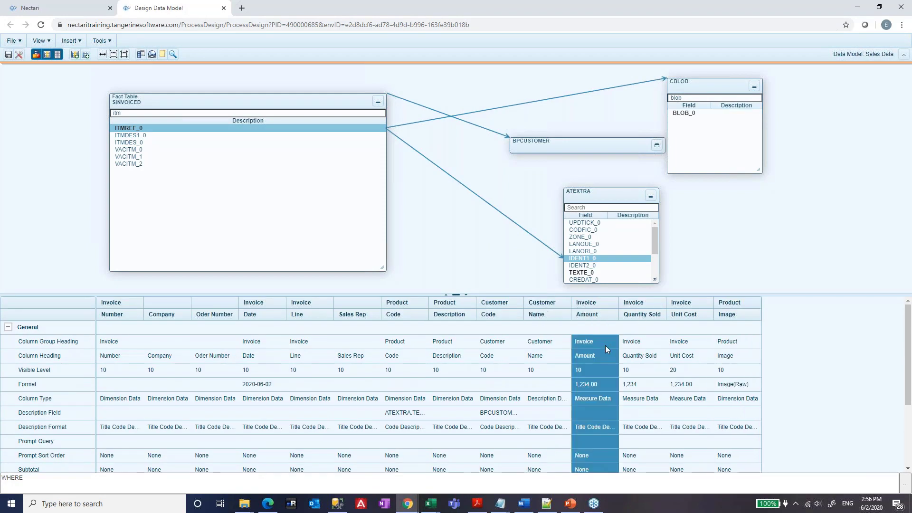
scroll(605, 346, down, 2)
click(594, 378)
click(595, 377)
click(595, 263)
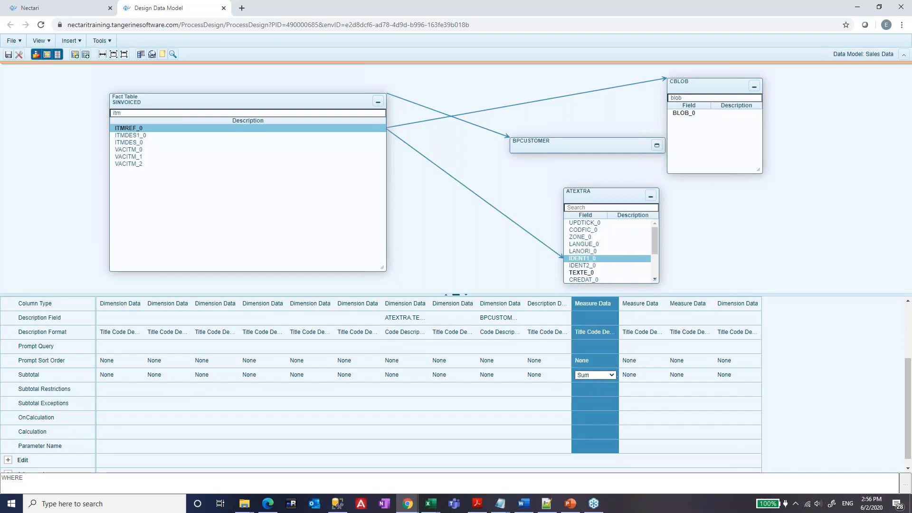
Step: Set the Invoice Quantity Sold column's subtotal to Sum
scroll(646, 389, up, 2)
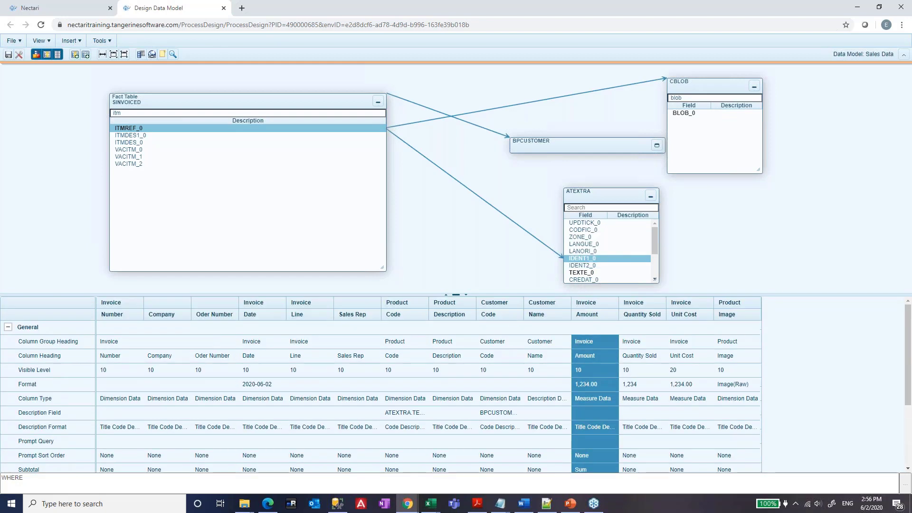
click(641, 313)
scroll(650, 379, down, 1)
scroll(650, 376, down, 1)
click(639, 369)
click(640, 367)
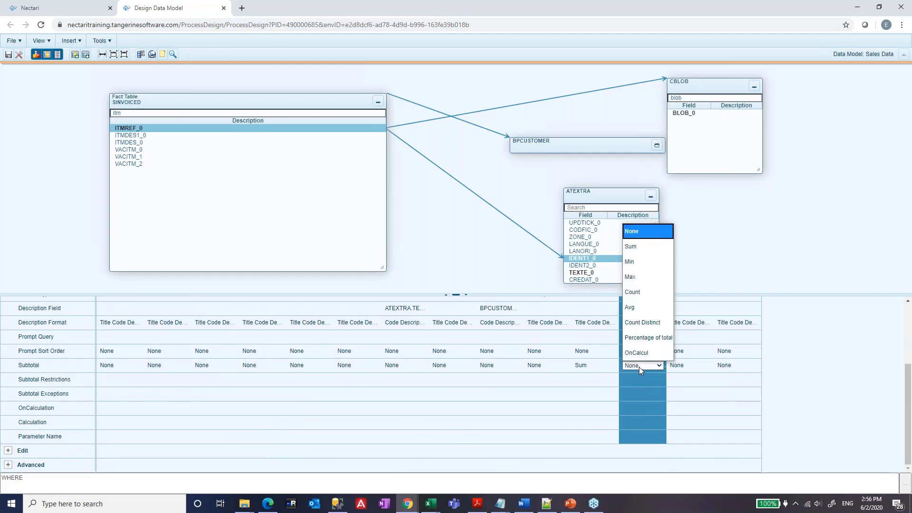
click(642, 246)
Step: Review the Unit Cost column's subtotal, set the Product Image column's subtotal to Max, and save the data model
scroll(695, 333, up, 2)
click(695, 314)
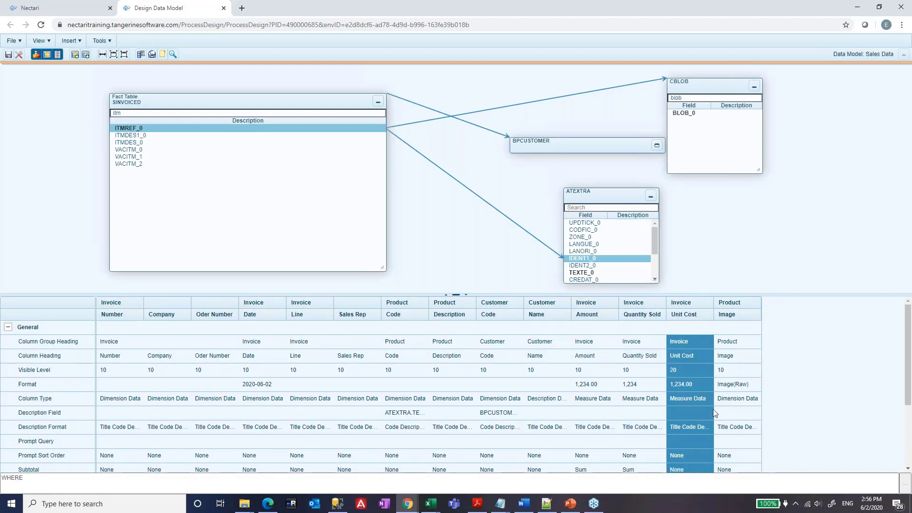
scroll(695, 380, down, 2)
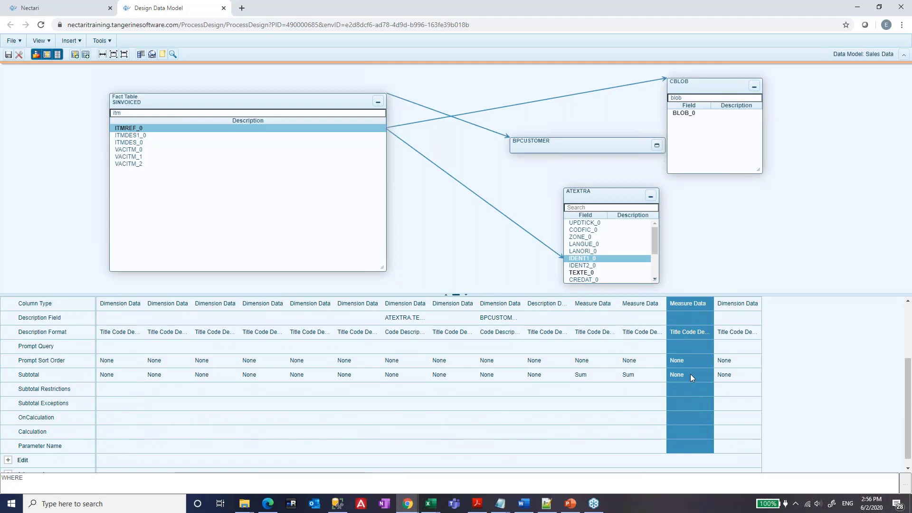
scroll(691, 374, up, 2)
click(746, 311)
scroll(728, 420, down, 2)
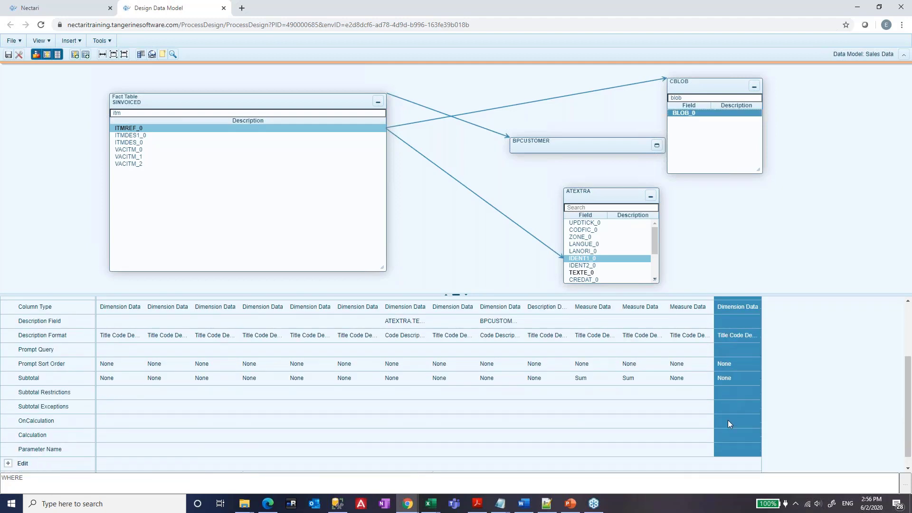
click(737, 376)
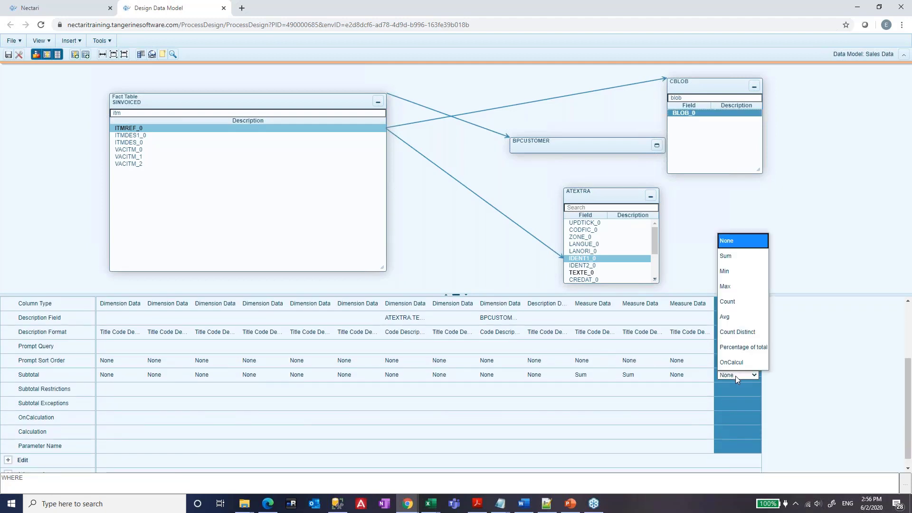
click(732, 290)
scroll(568, 397, up, 2)
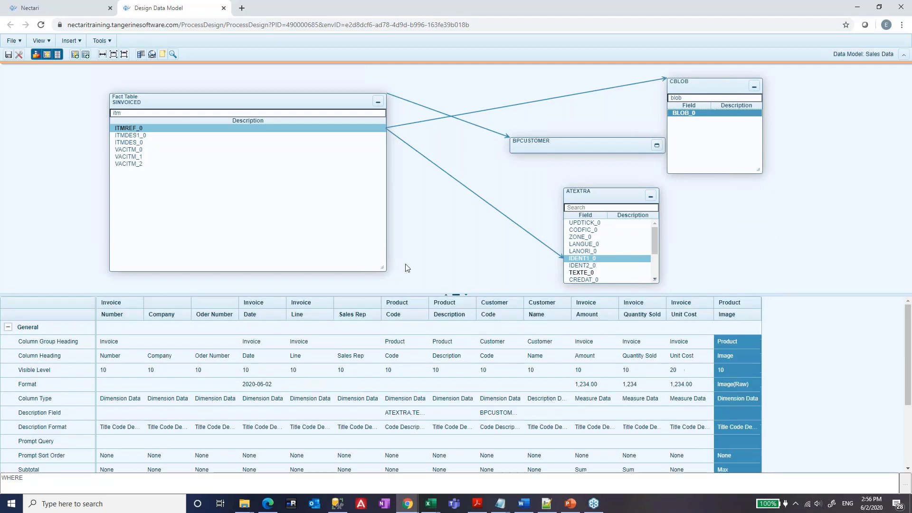
click(9, 55)
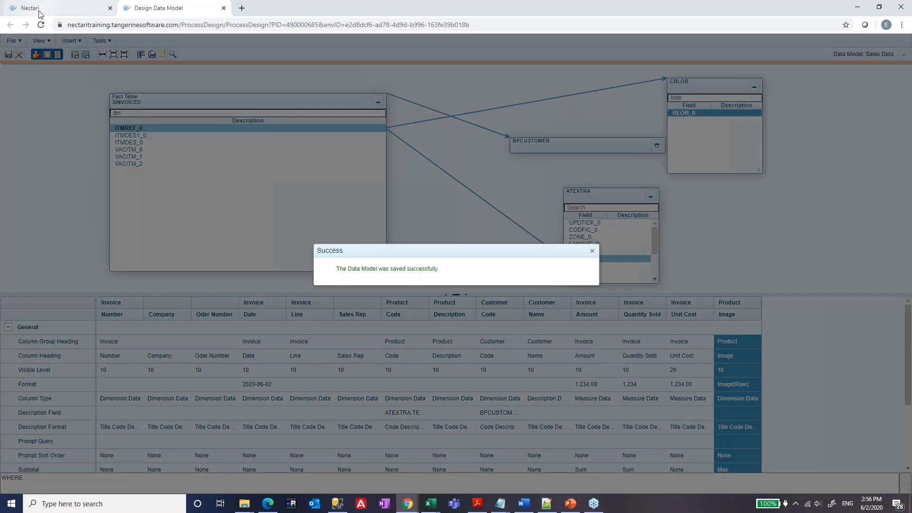
Step: Switch back to the Nectari main window, reopen Sales Report, and expand the first customer to check the Invoice Amount subtotals
click(40, 9)
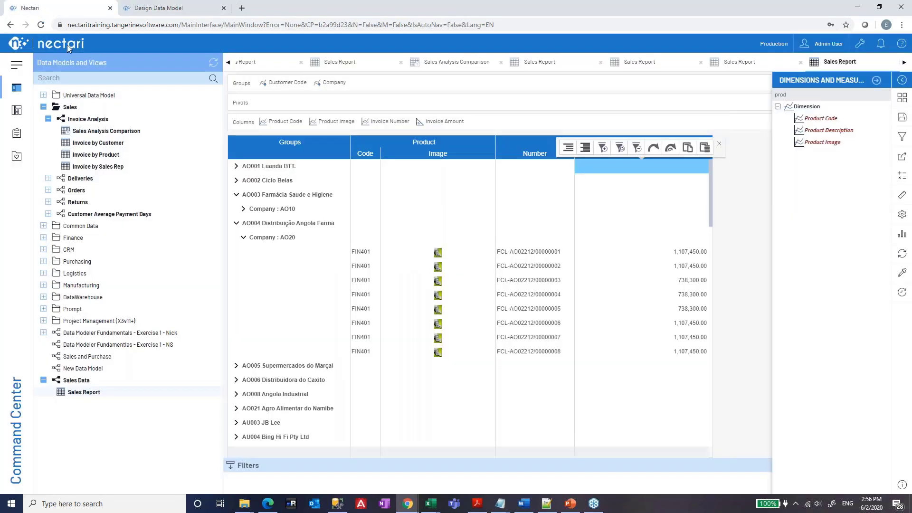
click(877, 81)
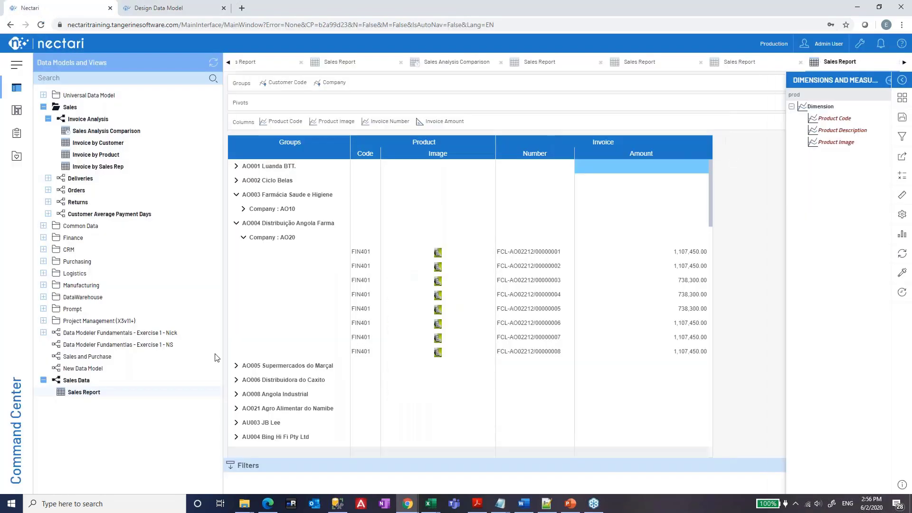
click(87, 390)
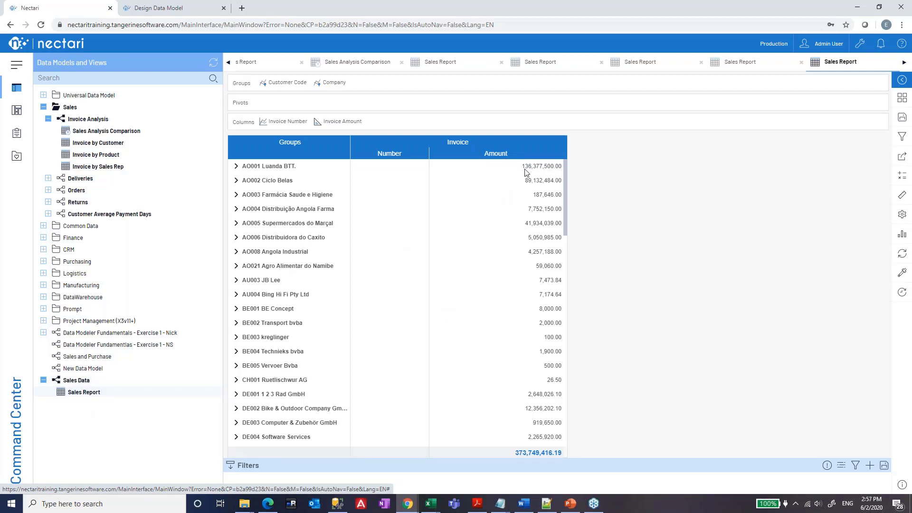
click(547, 172)
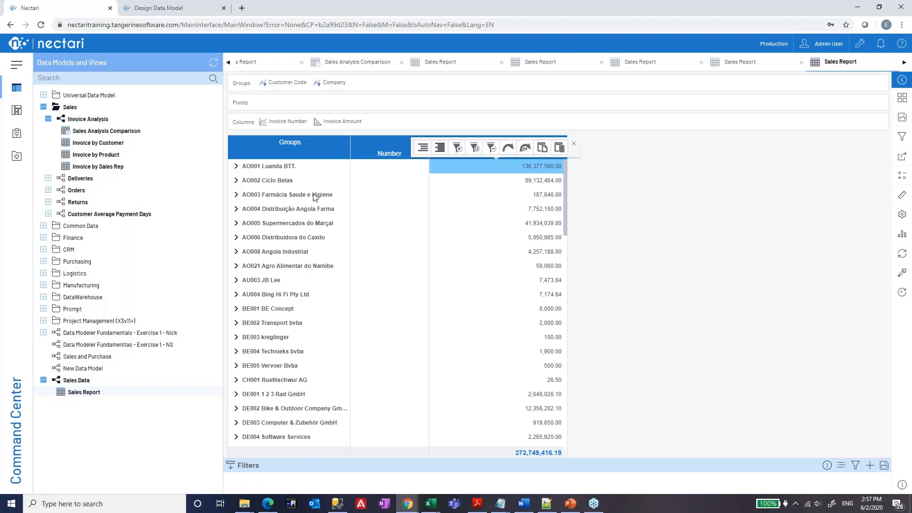
click(236, 172)
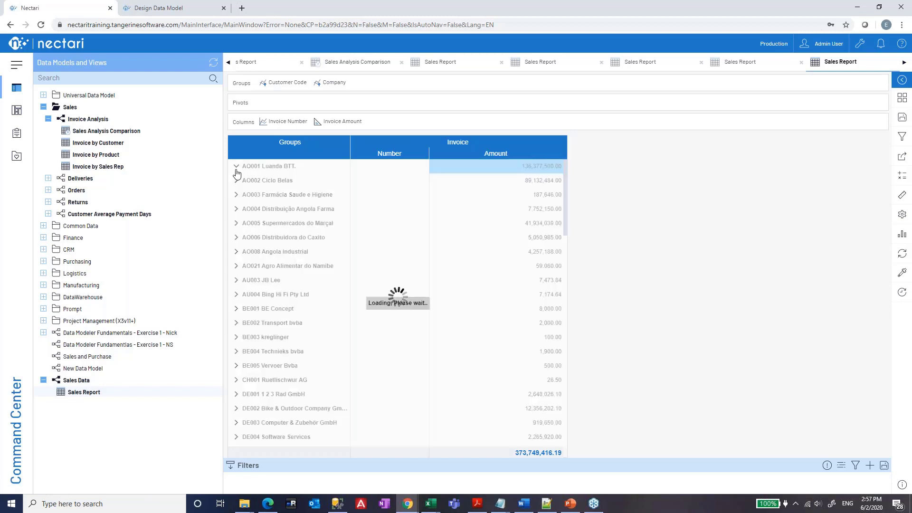
Step: Search the report's dimensions for "prod" and add Product Code as a group after Company
click(898, 197)
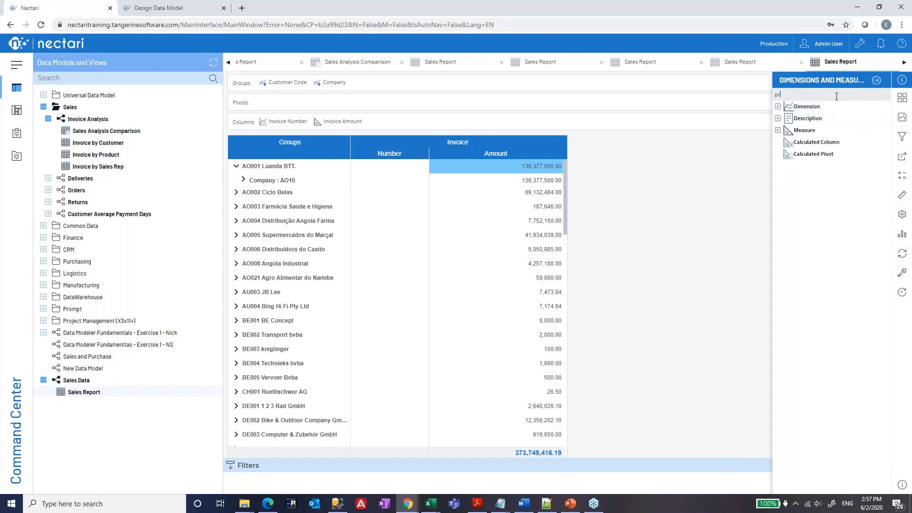
text(prod)
drag(821, 119, 378, 89)
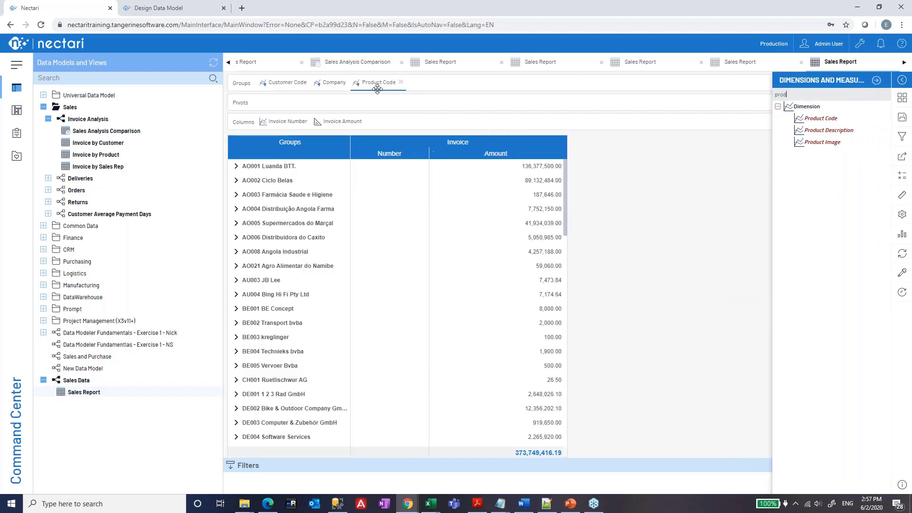
Step: Expand the second customer's company AO10 and its products BMS058 and DIS002 to check the subtotals, then collapse and re-expand the company
click(237, 180)
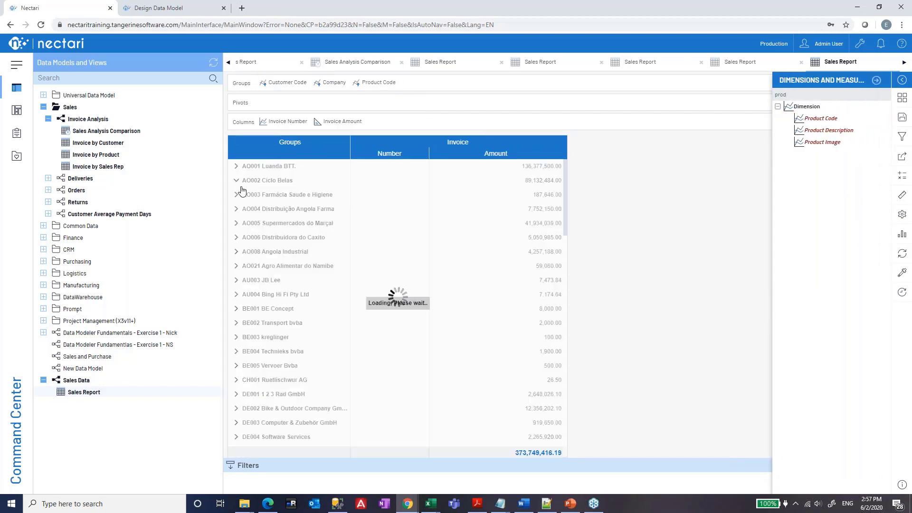
click(244, 196)
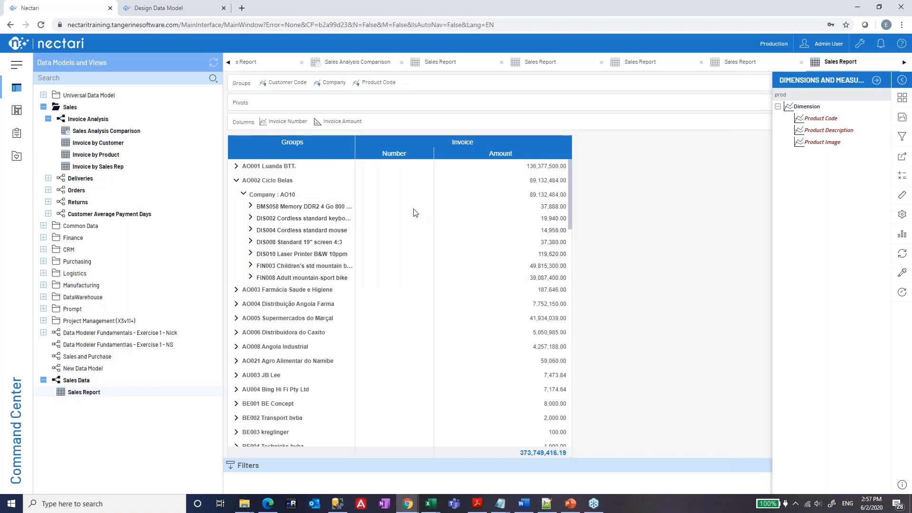
click(291, 205)
click(251, 208)
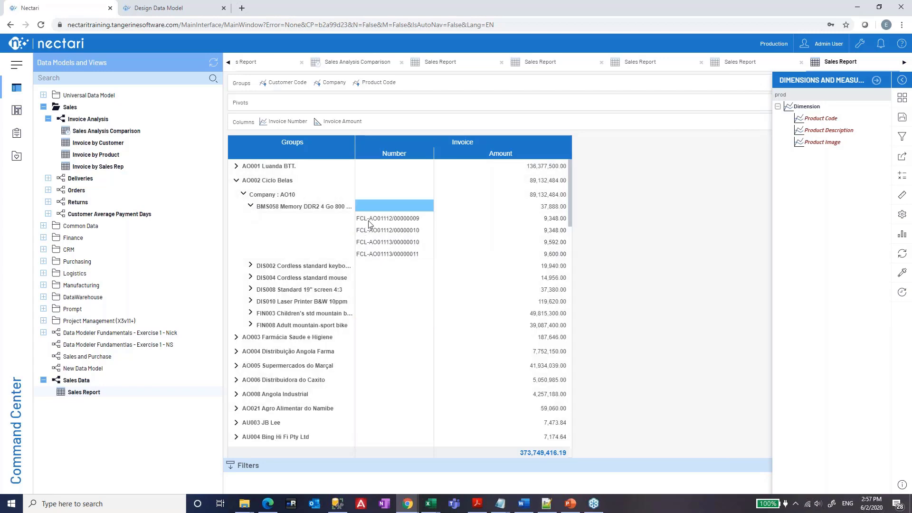
click(252, 268)
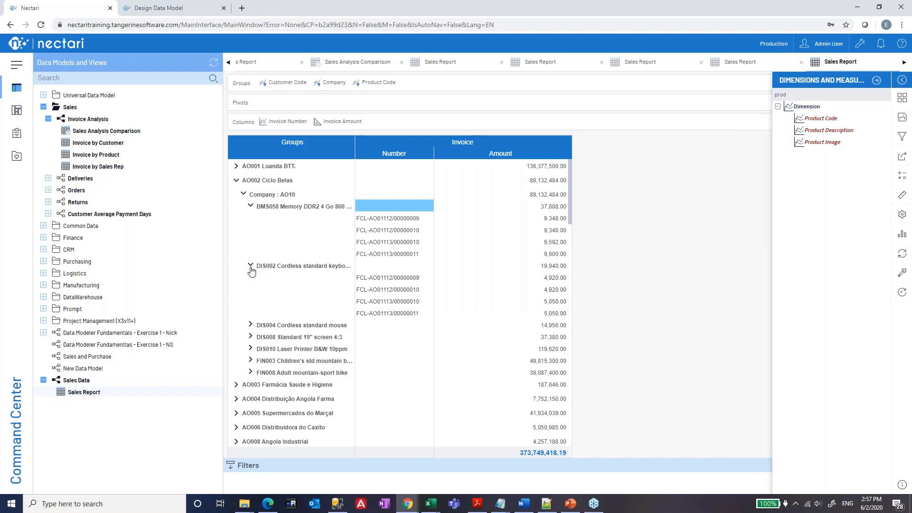
click(244, 195)
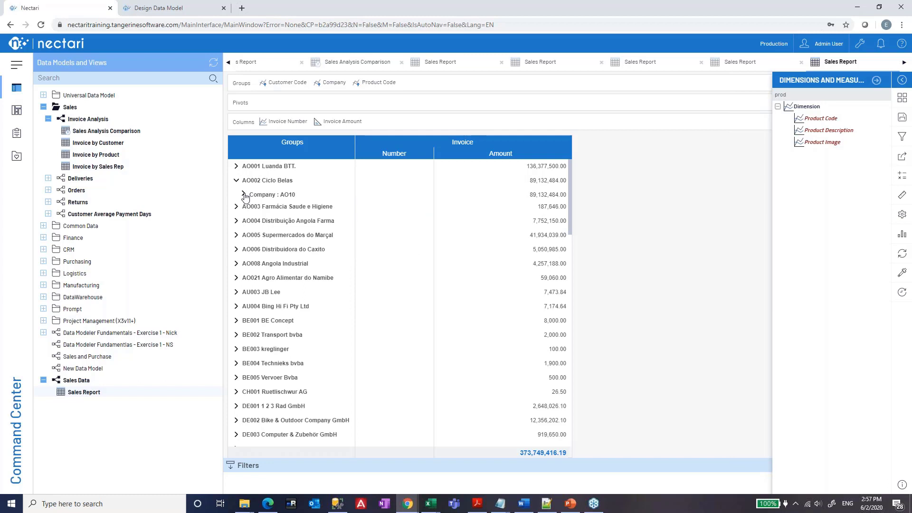
click(243, 195)
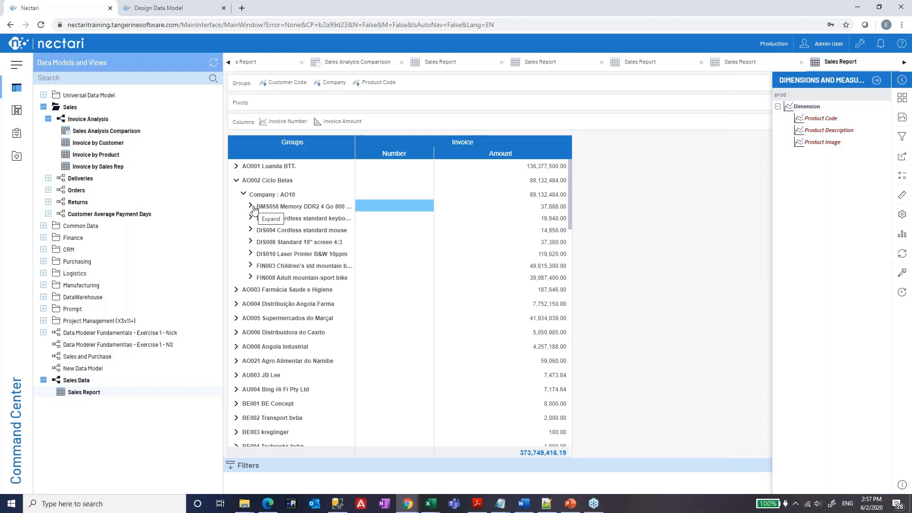
Step: Return to the Sales Data model design, save it again, and examine the columns' prompt and subtotal properties
click(167, 8)
click(591, 251)
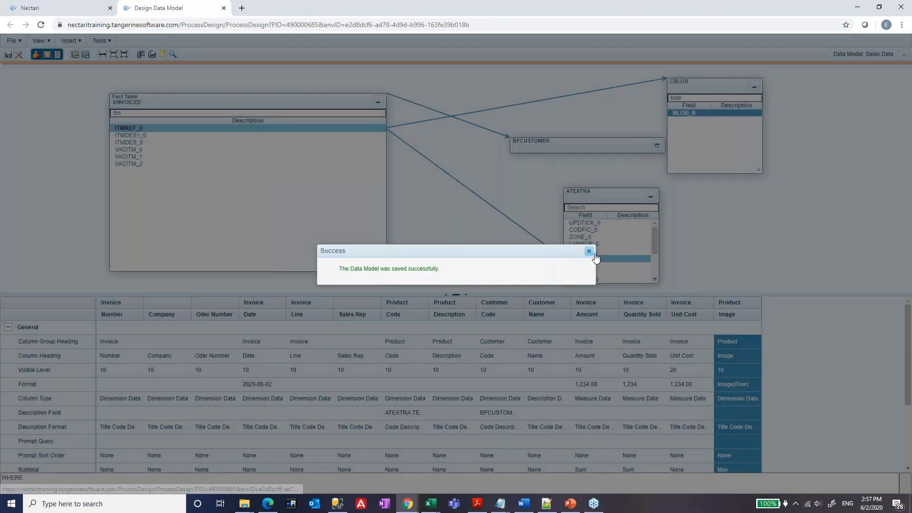
click(9, 54)
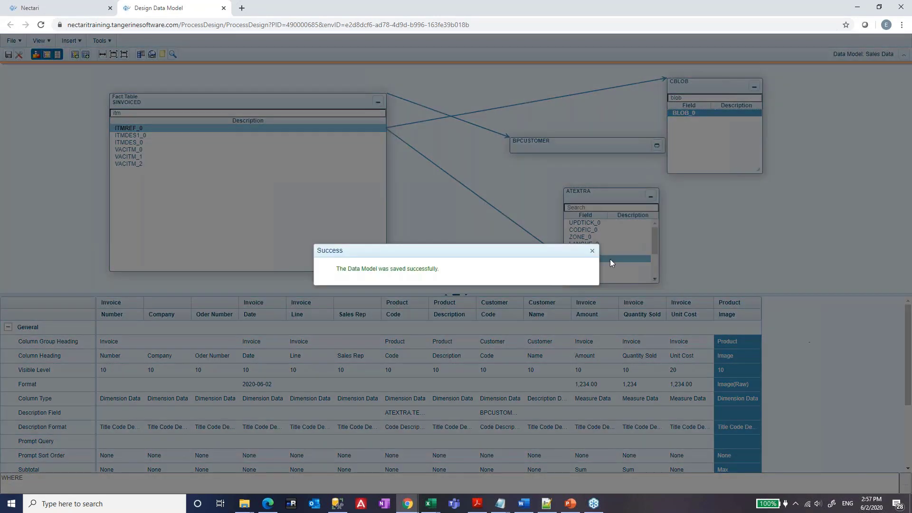
click(592, 250)
scroll(785, 364, down, 1)
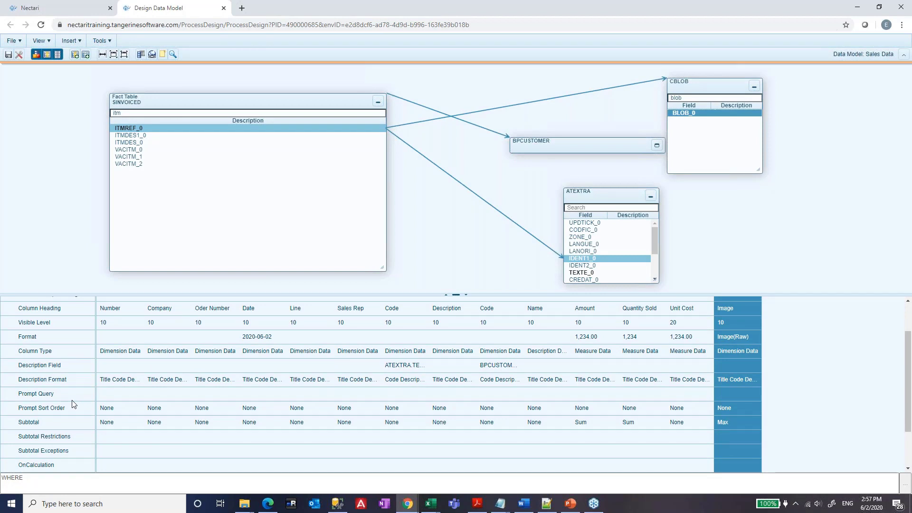
Step: Return to the Nectari main window, close the dimensions list, and show the Product Code prompts in Sales Analysis Comparison
click(46, 8)
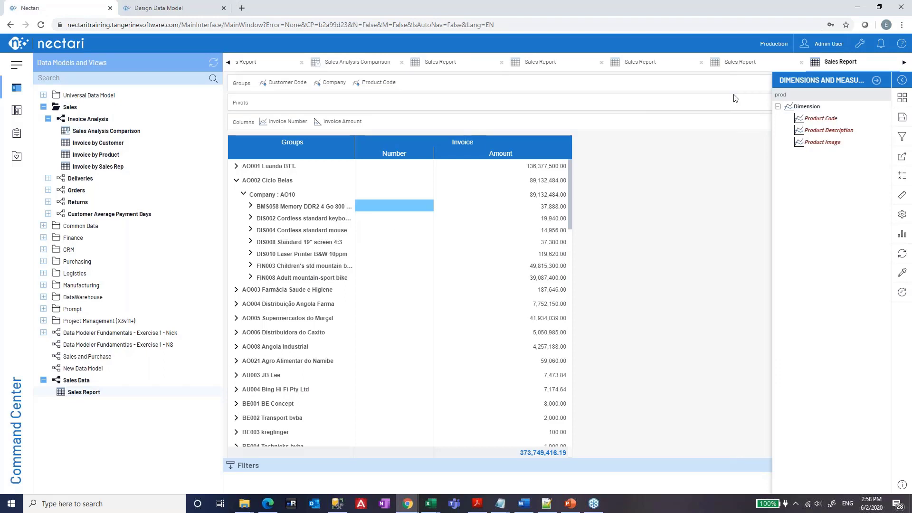
click(876, 80)
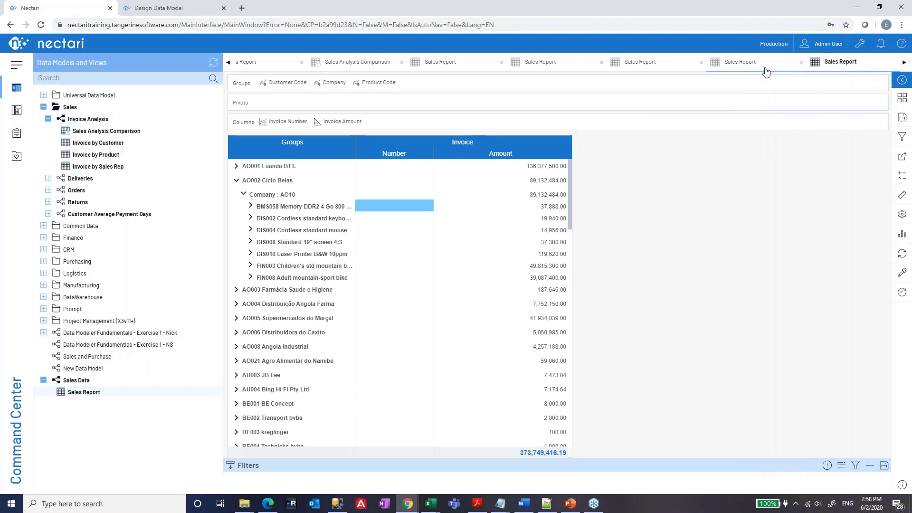
click(348, 64)
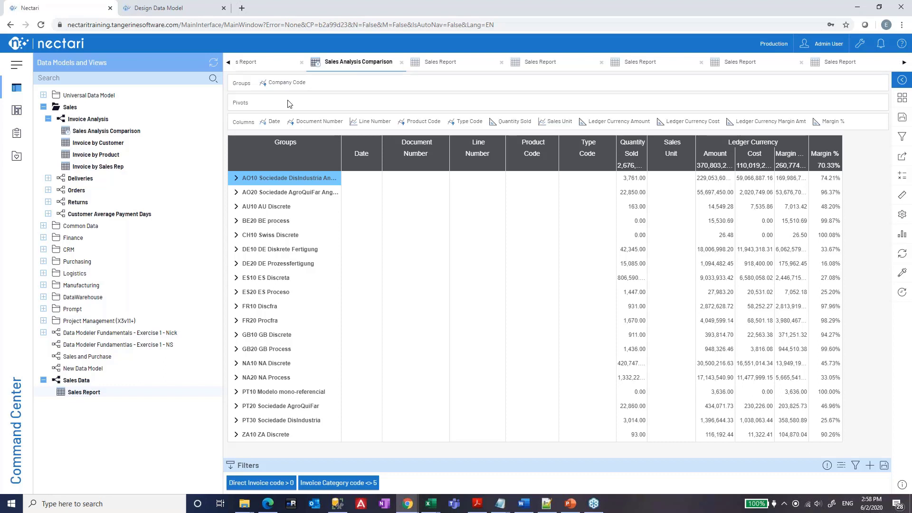
right_click(423, 124)
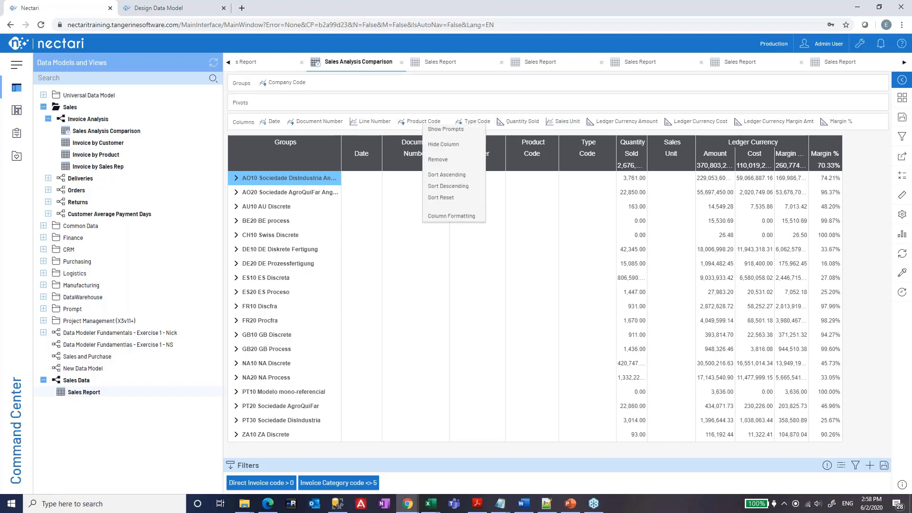
click(431, 134)
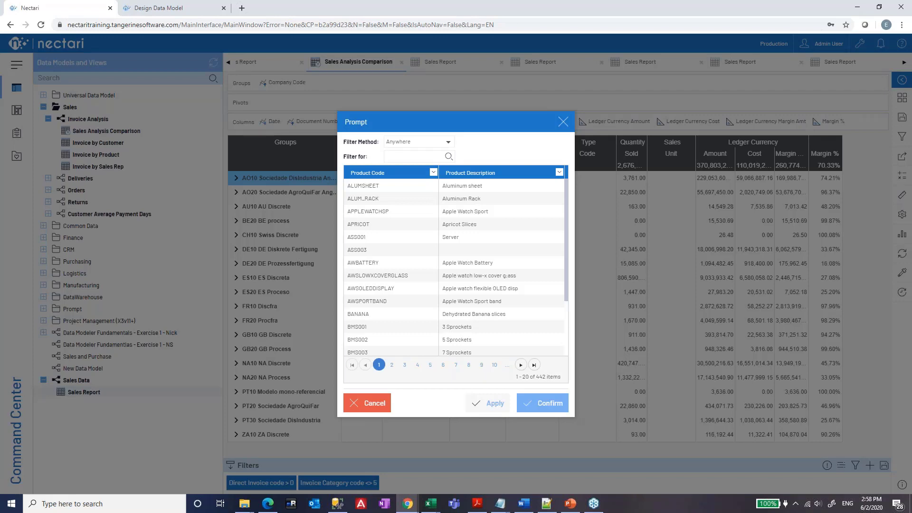
Step: Close the Sales Analysis Comparison prompt and try to show the Product Code prompts in the latest Sales Report
click(373, 409)
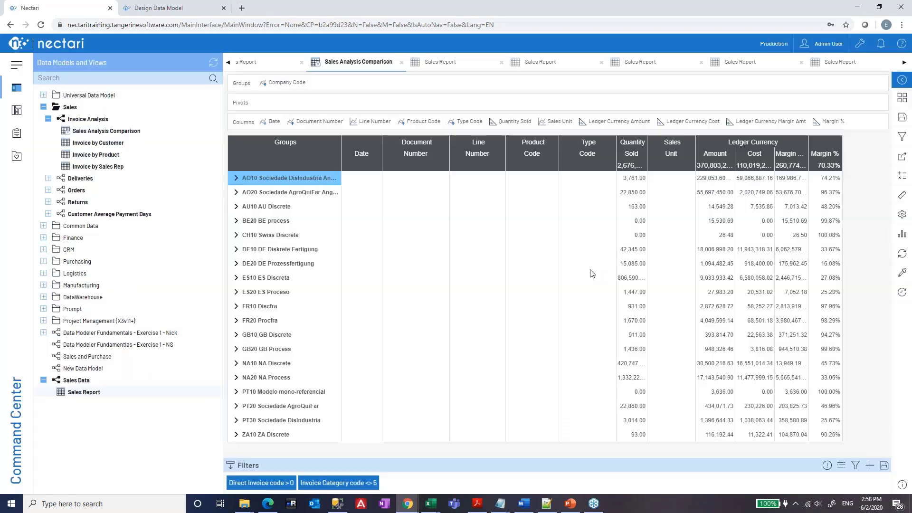
click(834, 66)
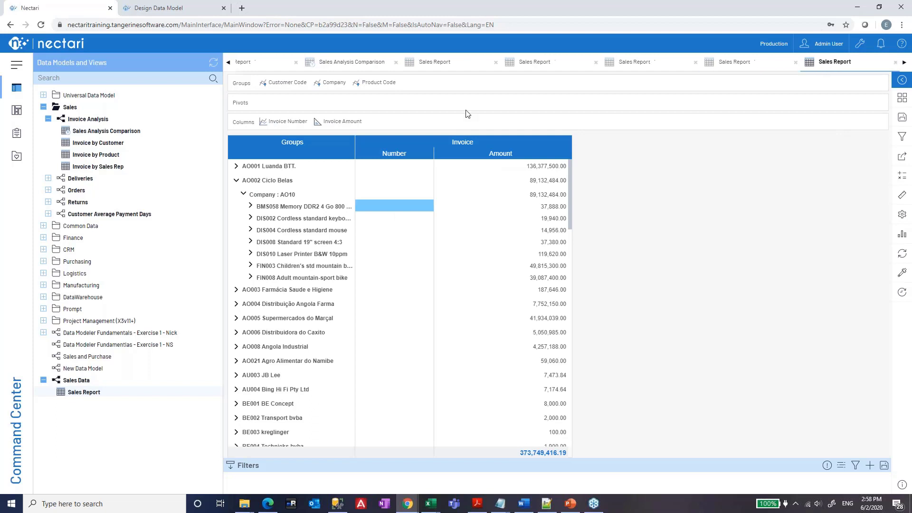
click(379, 84)
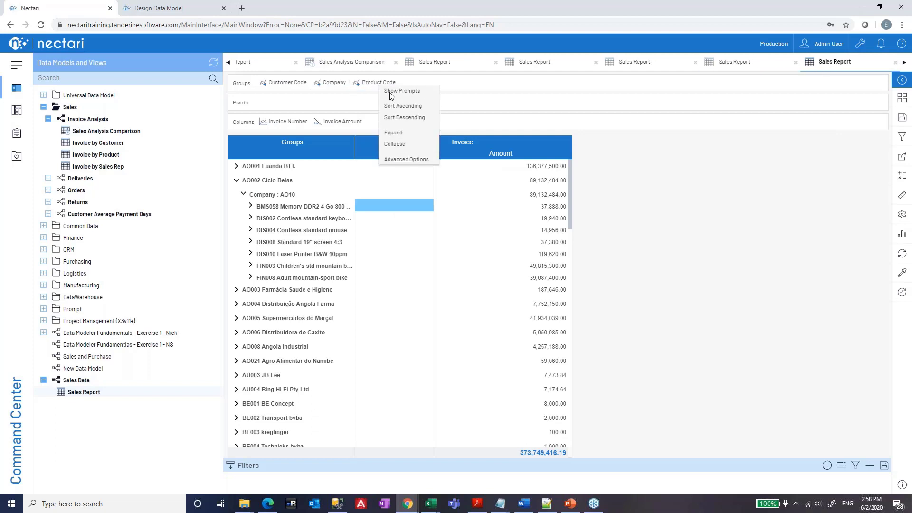
click(397, 95)
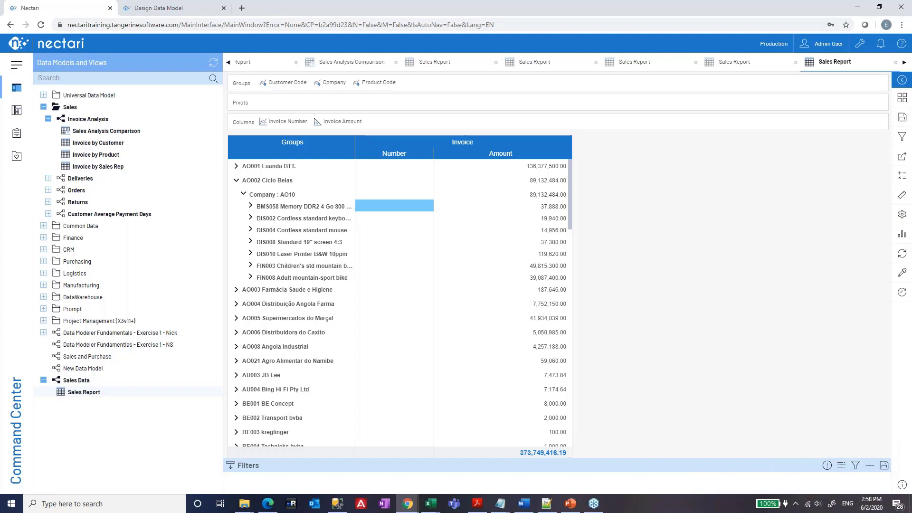
Step: Return to the Sales Data model design, search the prompts for "compan", and assign the Company prompt query to the Company column
click(173, 9)
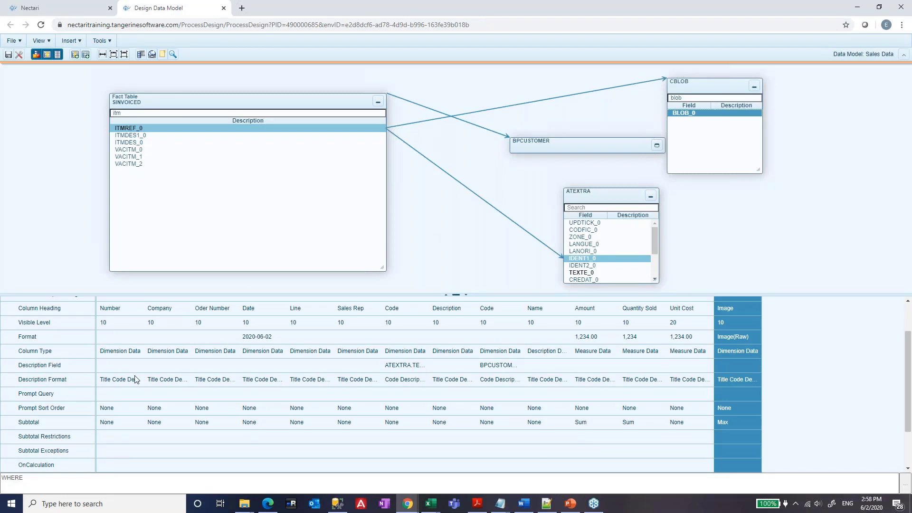
scroll(135, 378, up, 1)
click(121, 314)
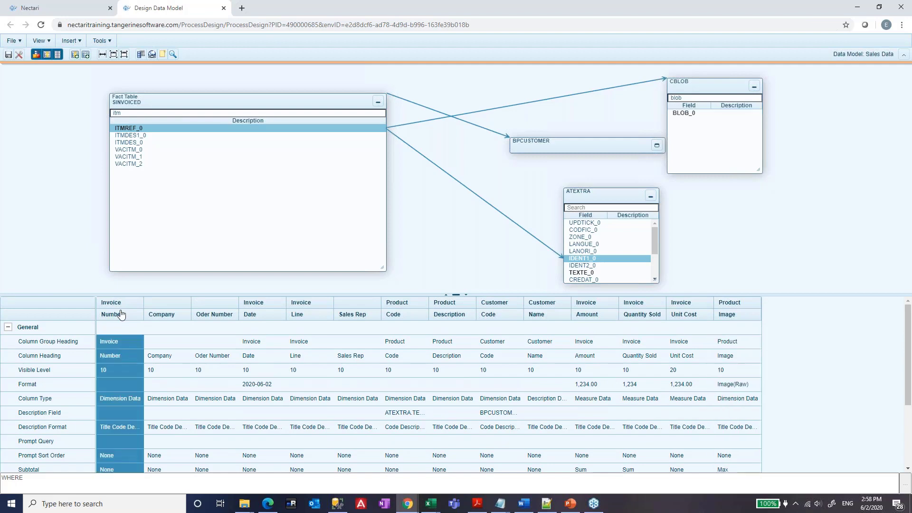
scroll(125, 343, down, 2)
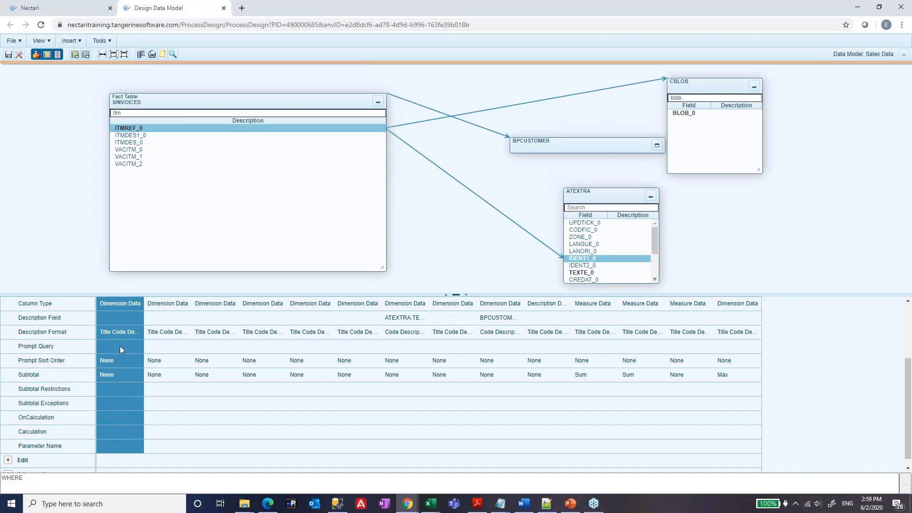
click(120, 346)
scroll(133, 348, up, 3)
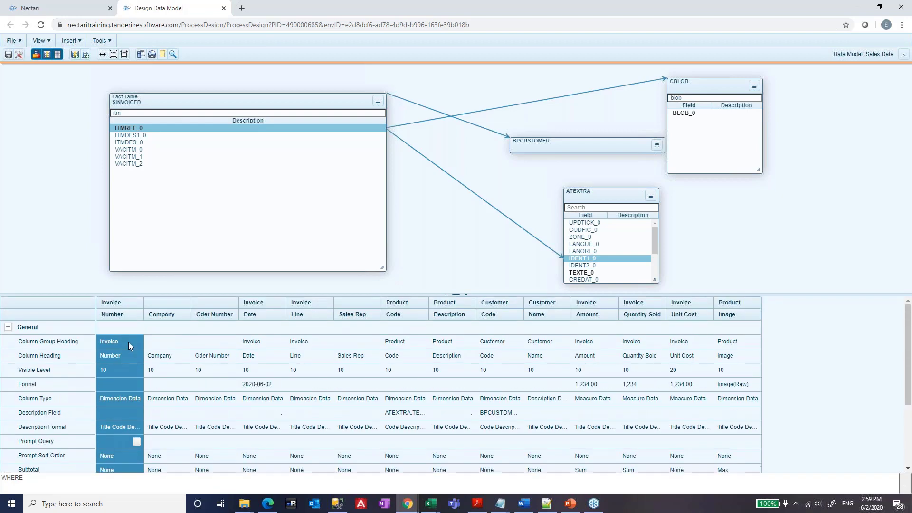
click(178, 444)
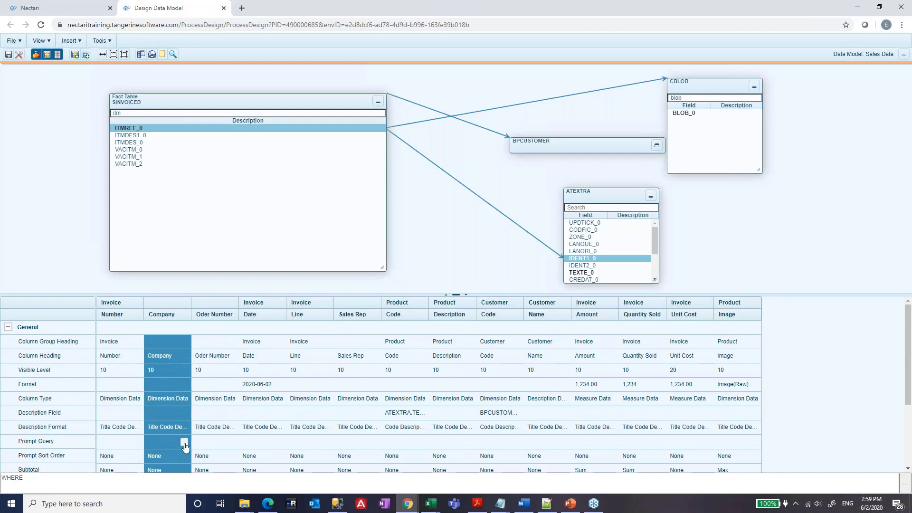
click(184, 444)
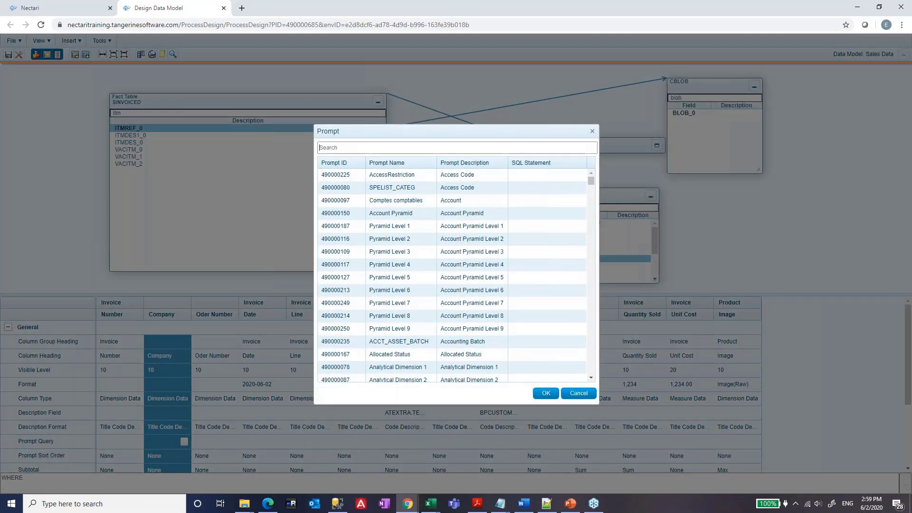
text(compan)
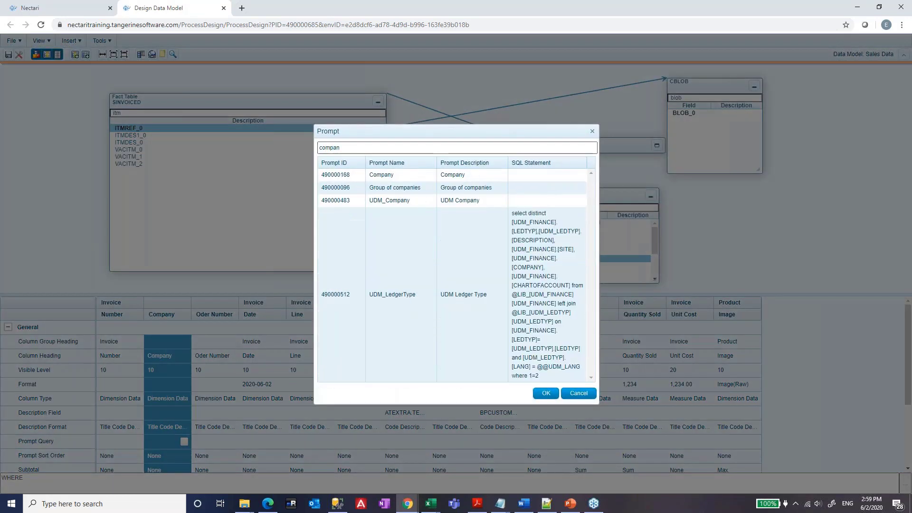
double_click(396, 174)
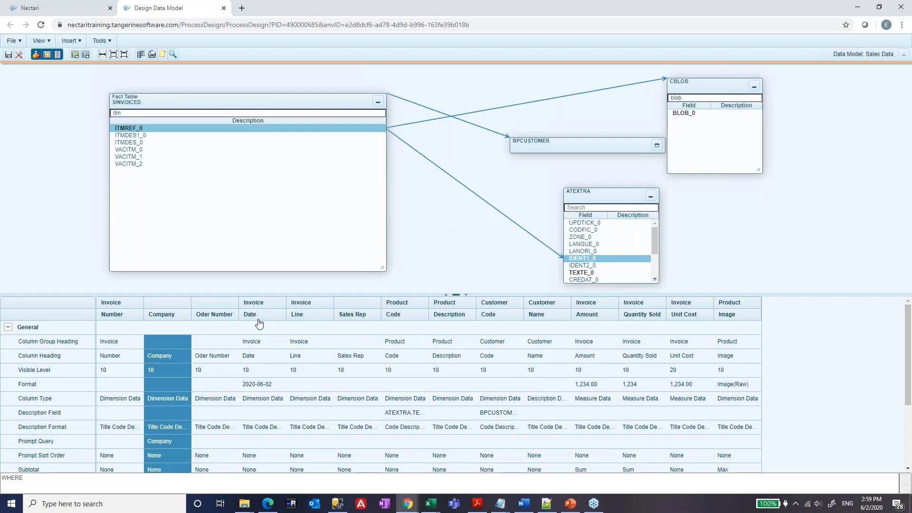
Step: Search the prompts for "Produc" and assign the Product prompt query to the Product Code column
click(259, 318)
click(398, 317)
scroll(397, 380, down, 2)
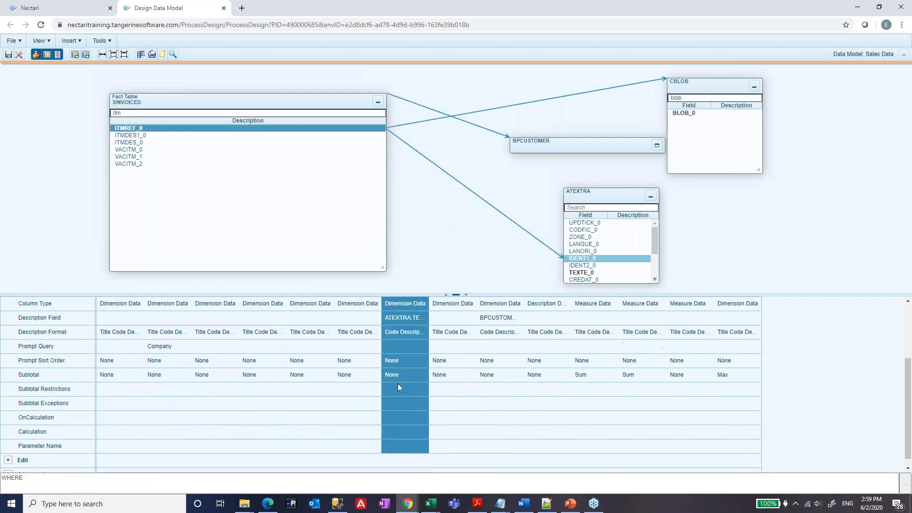
click(403, 346)
click(422, 346)
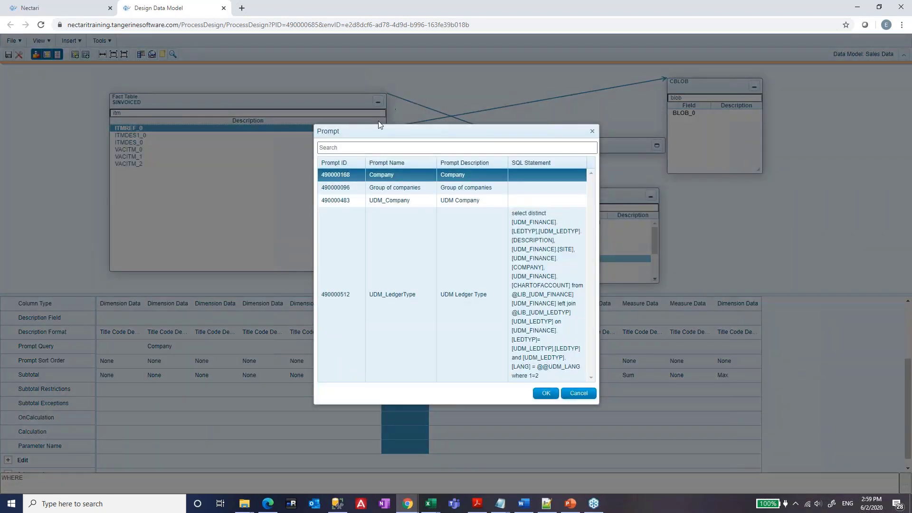
text(Produc)
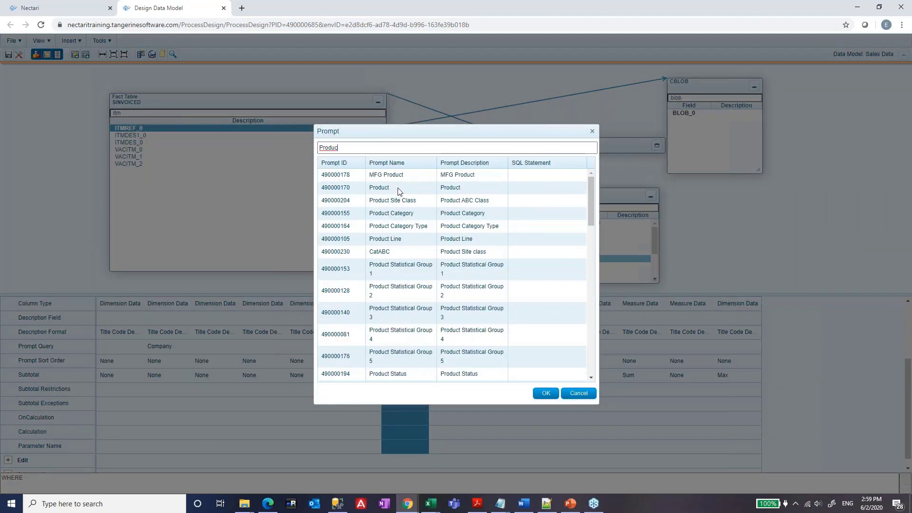
click(399, 189)
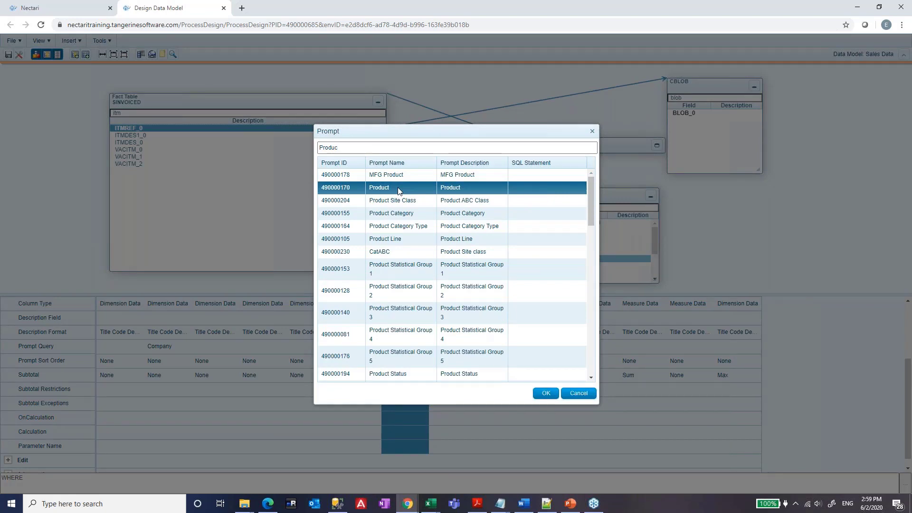
double_click(400, 188)
Step: Search the prompts for "cust", assign the Customer prompt query to the Customer Code column, and save the data model
click(459, 316)
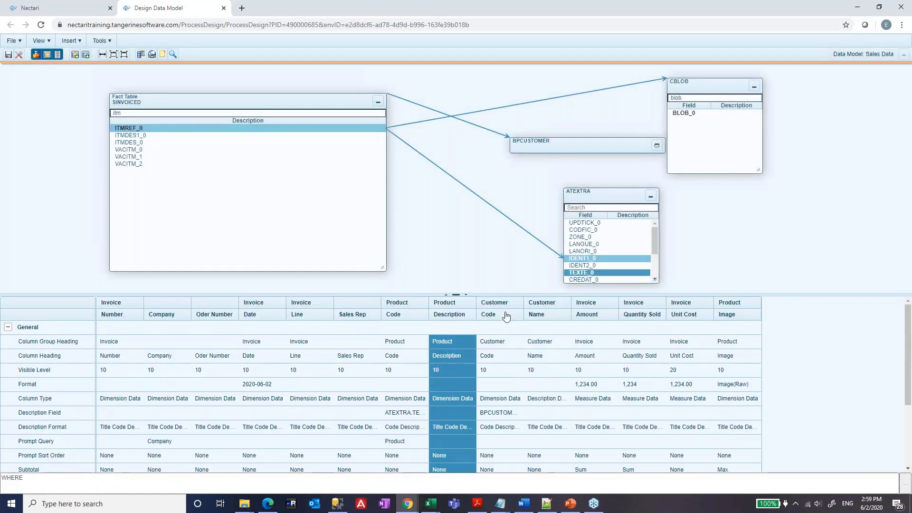
click(505, 316)
click(509, 444)
click(516, 442)
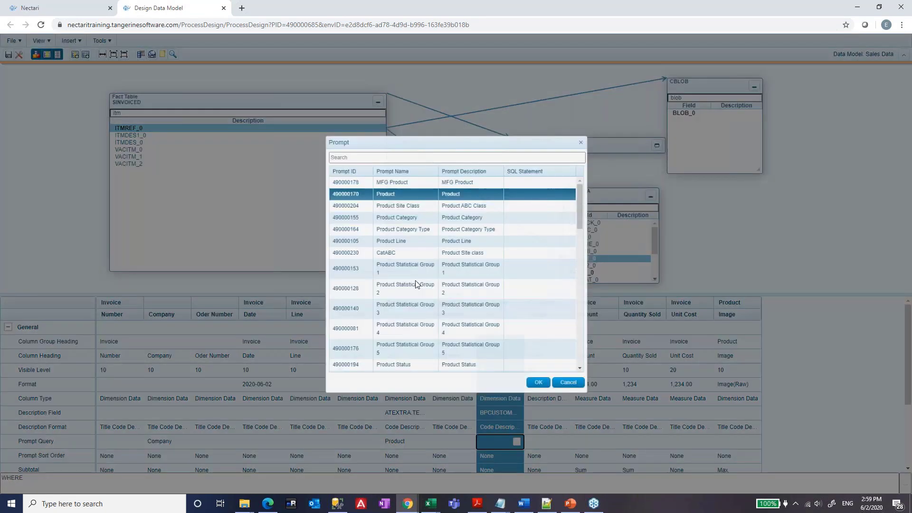
click(359, 148)
text(cust)
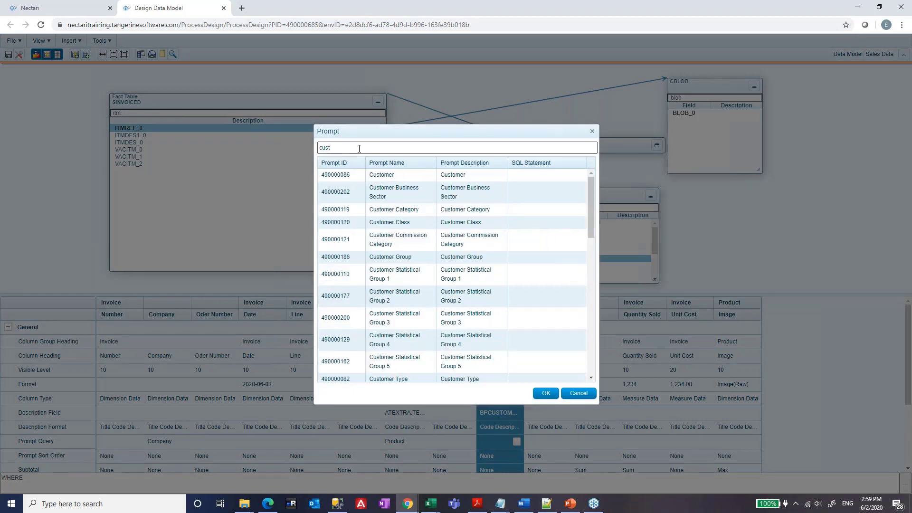
click(342, 174)
click(541, 393)
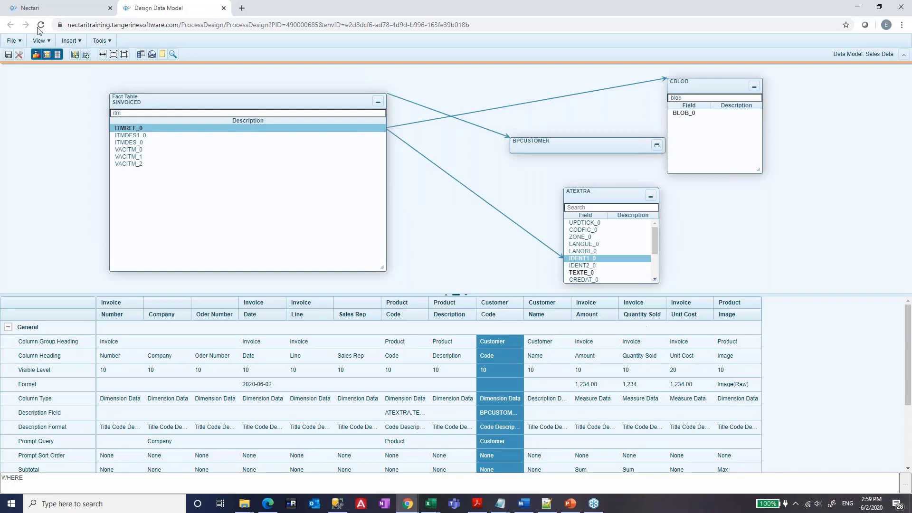
click(8, 54)
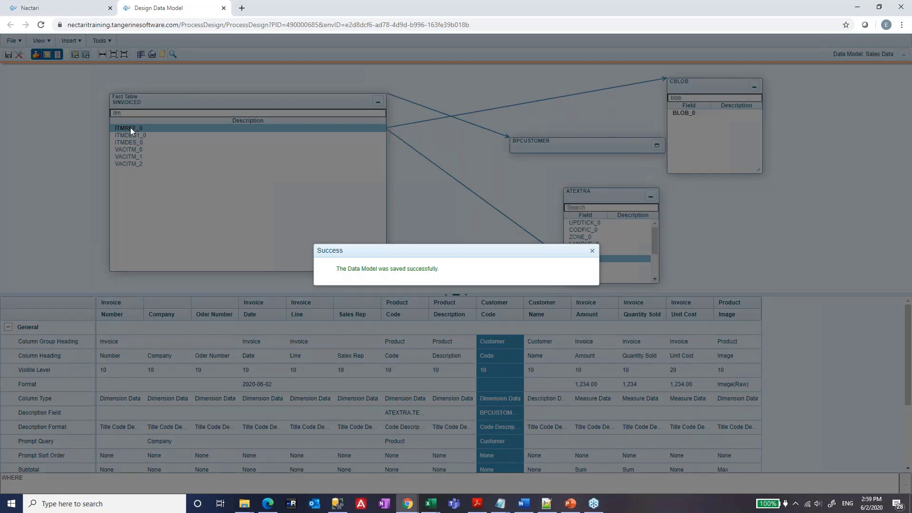
click(592, 250)
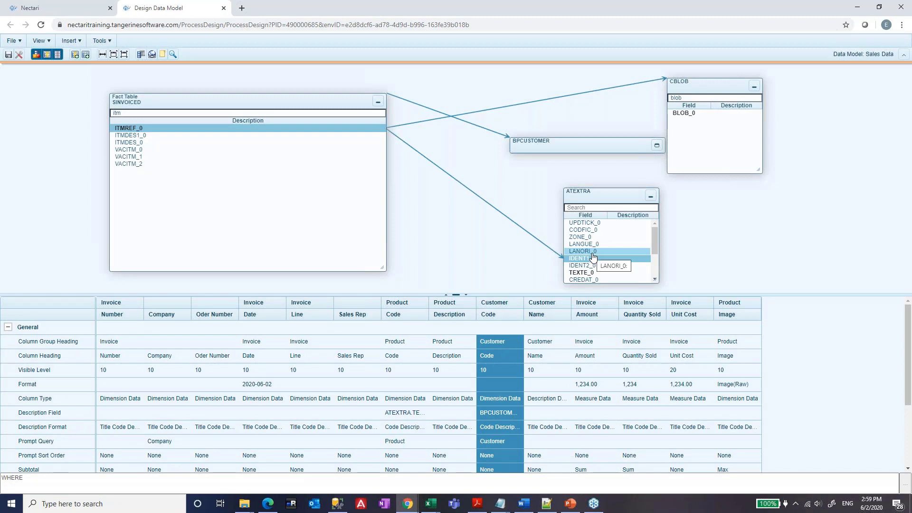
Step: Search the prompts for "sales", assign the Sales Rep 1 prompt query to the Sales Rep column, and save the data model
click(355, 308)
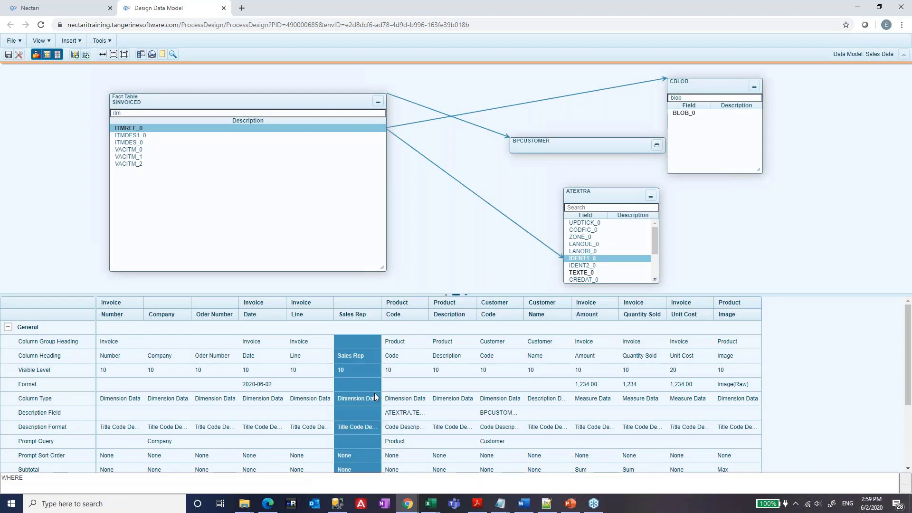
click(373, 441)
click(374, 442)
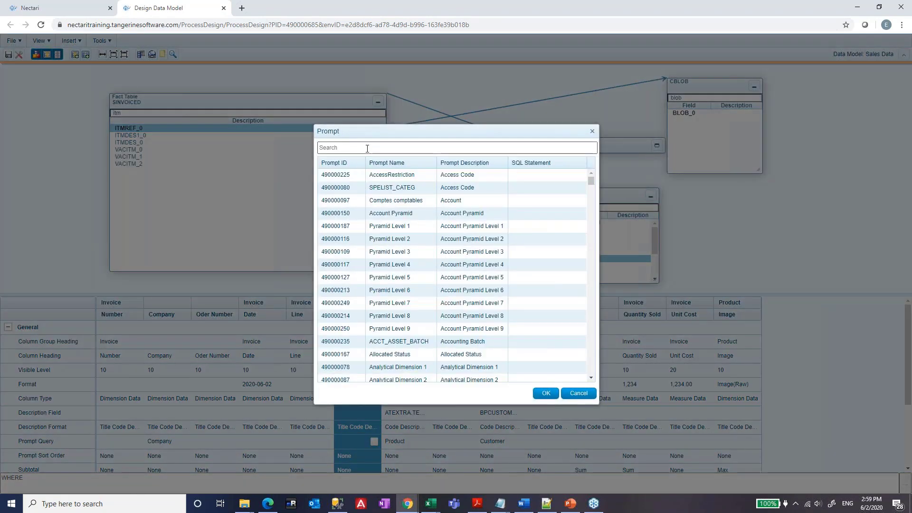
click(367, 149)
text(sales)
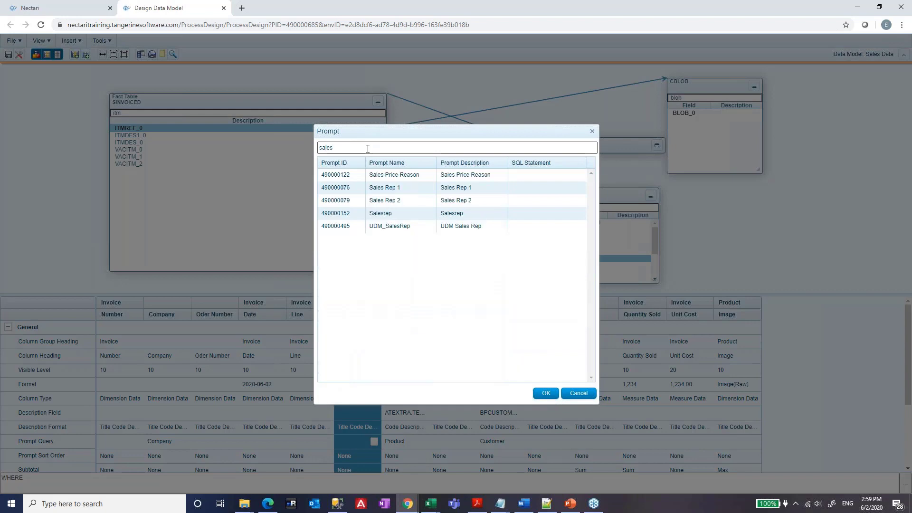
double_click(390, 188)
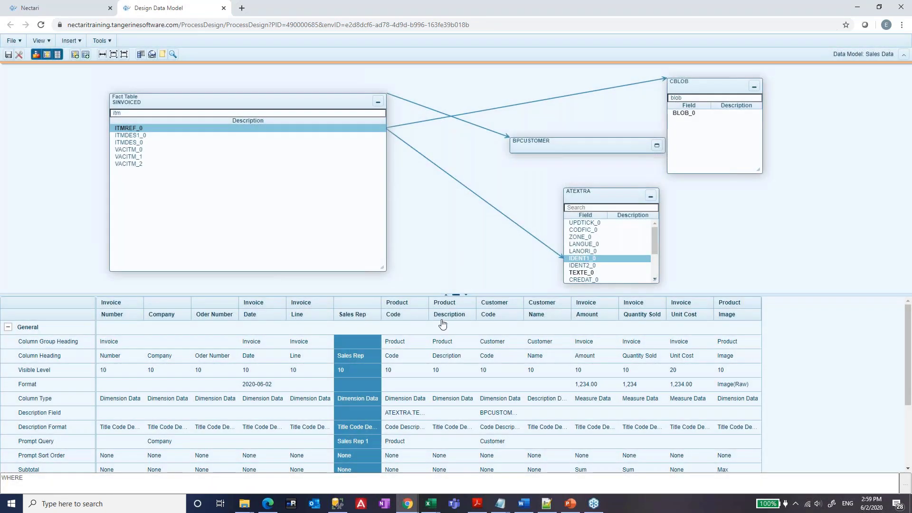
click(13, 40)
click(21, 51)
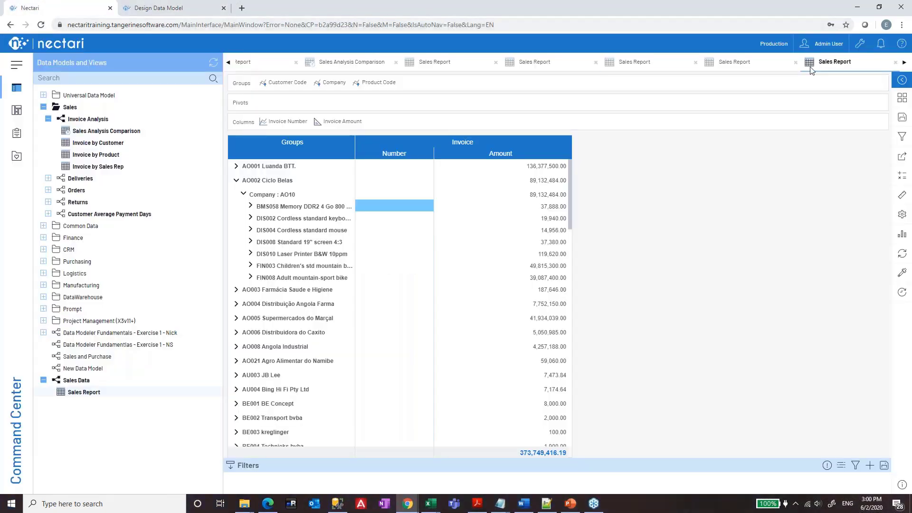
Step: In Sales Report, show the prompts of the Customer Code, Company and Product Code groups one after another, cancelling each
click(282, 85)
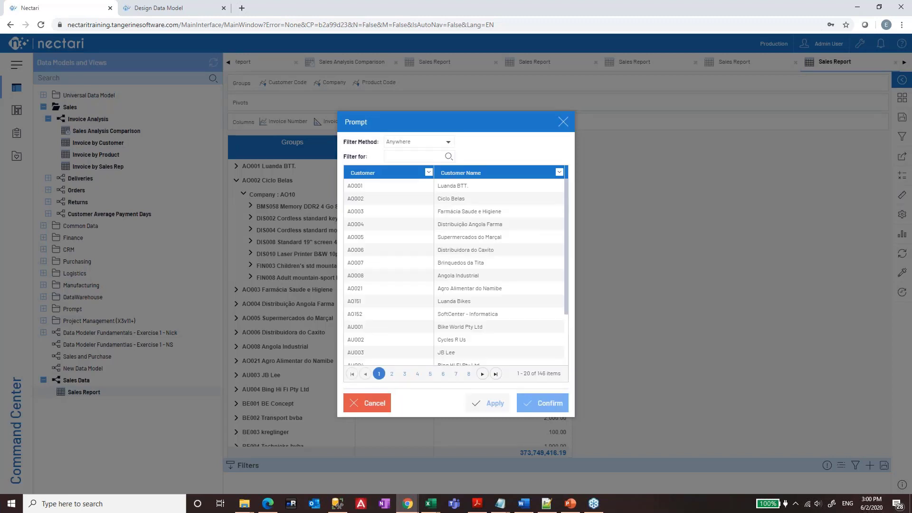
click(371, 403)
click(334, 83)
click(362, 88)
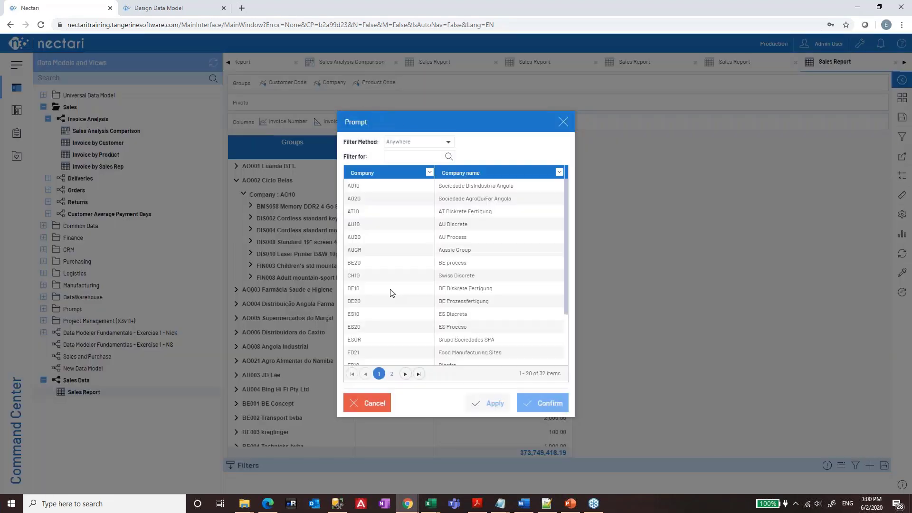
click(380, 403)
click(378, 82)
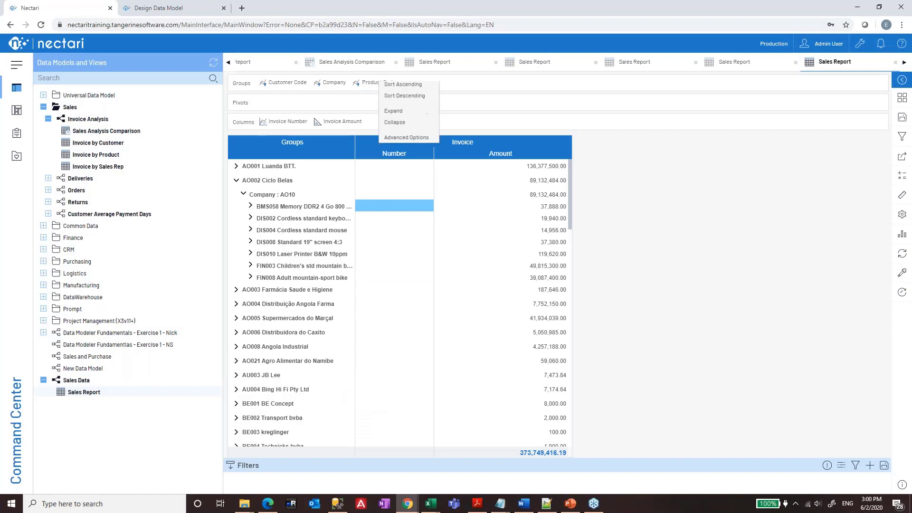
click(390, 88)
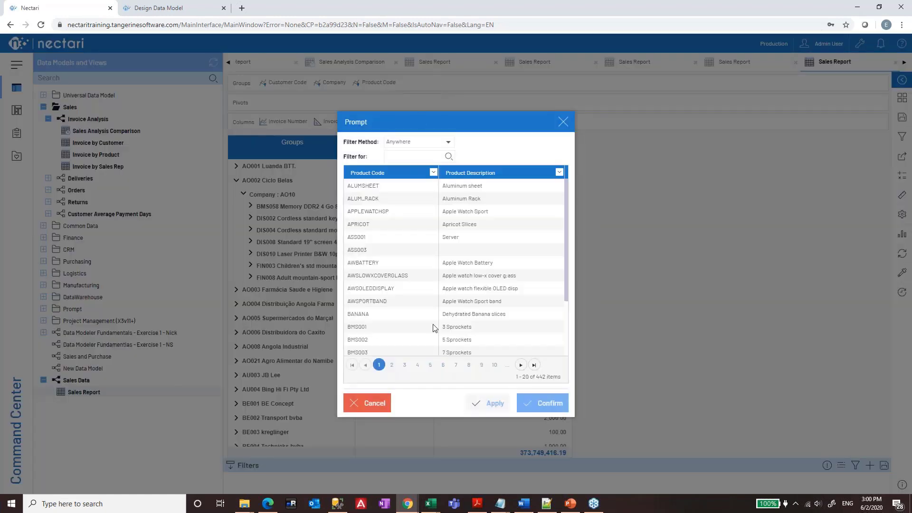
click(375, 403)
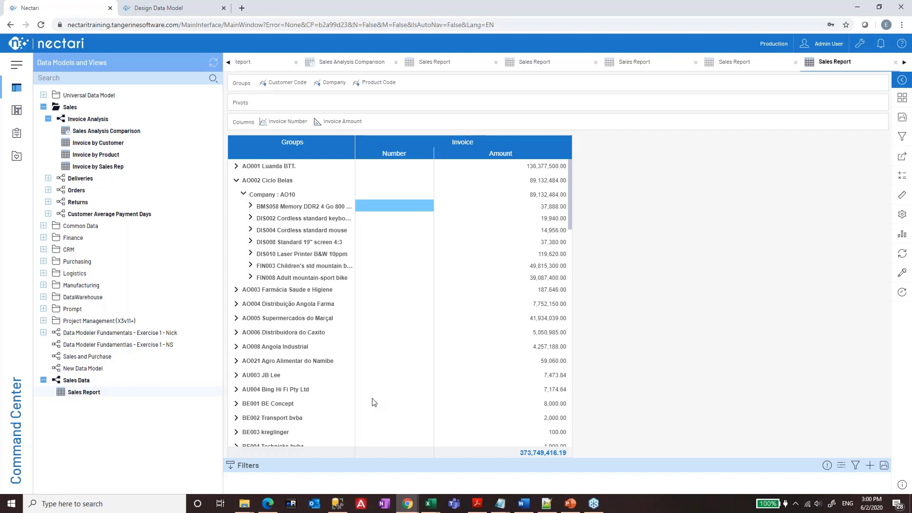
Step: Return to the Sales Data model design, dismiss the save message, and examine the columns' prompt, subtotal and calculation properties
click(174, 9)
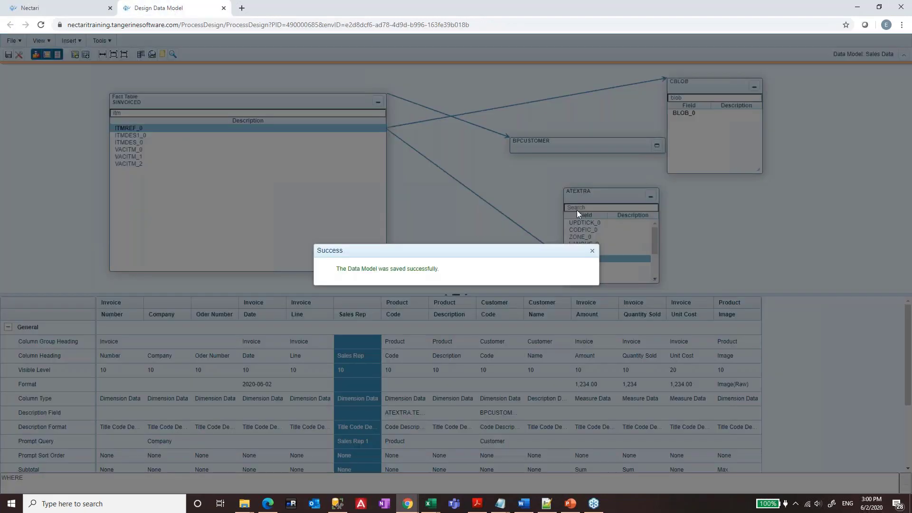
click(592, 250)
scroll(444, 374, down, 2)
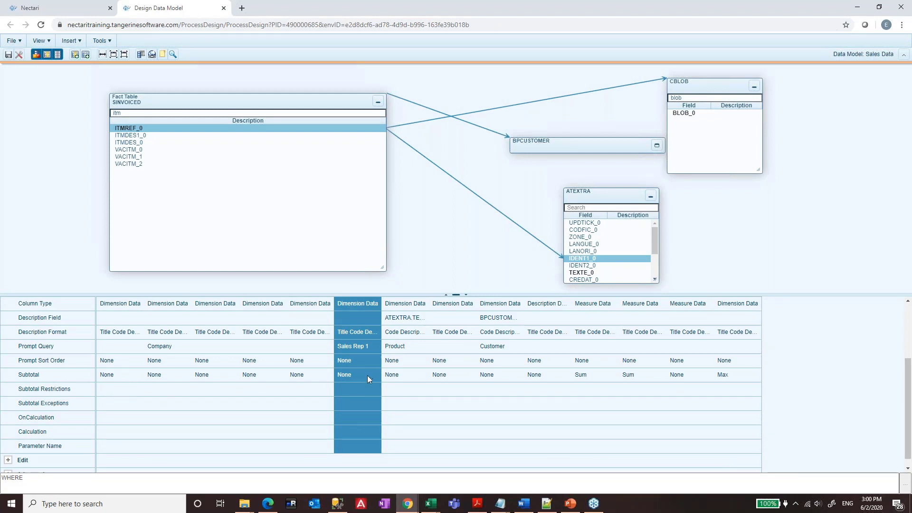
scroll(367, 375, up, 2)
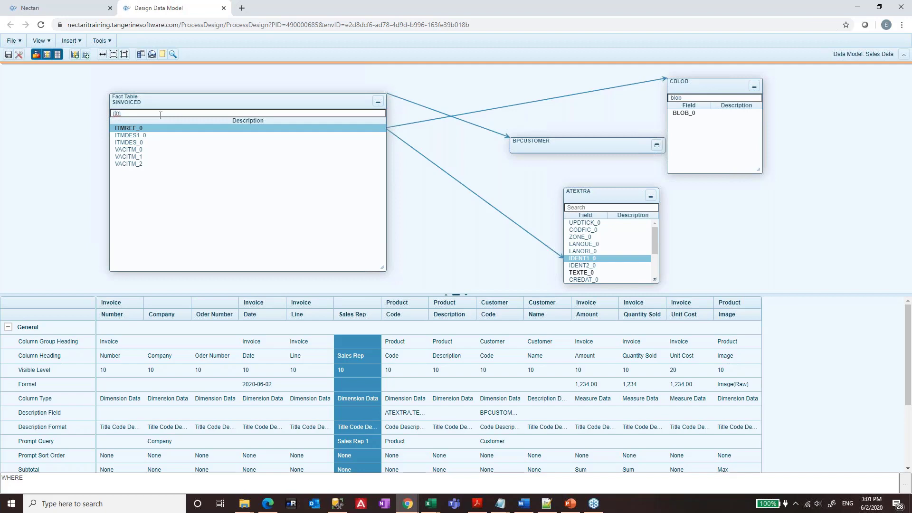
Step: Clear the field search in the SINVOICED fact table and add a calculated column after the Invoice Number column
double_click(159, 114)
key(BackSpace)
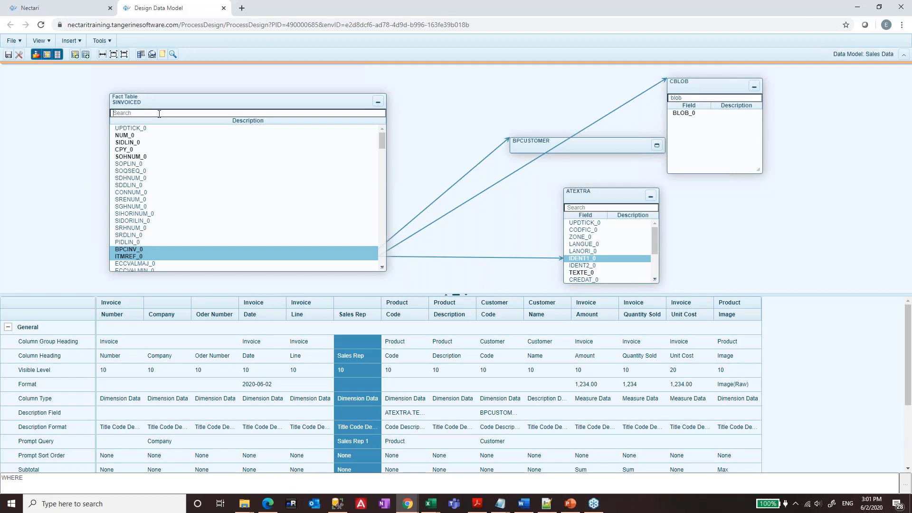
click(126, 315)
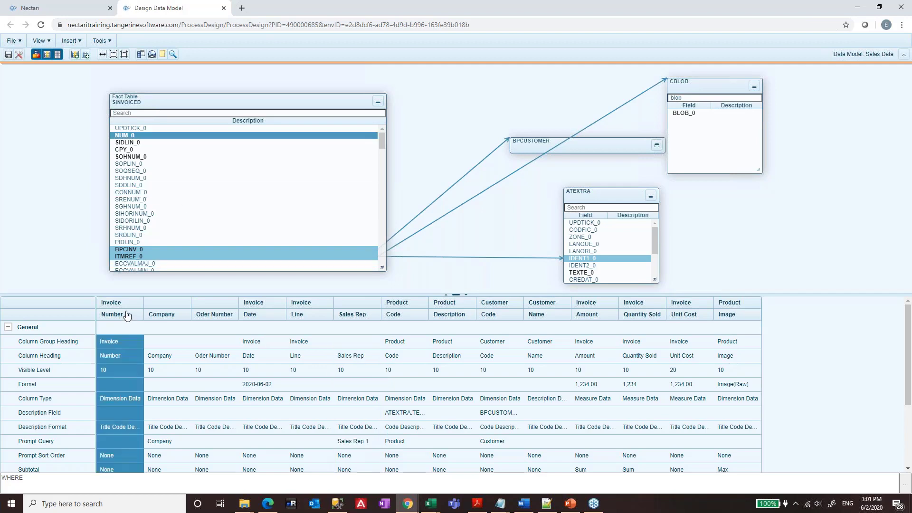
right_click(129, 312)
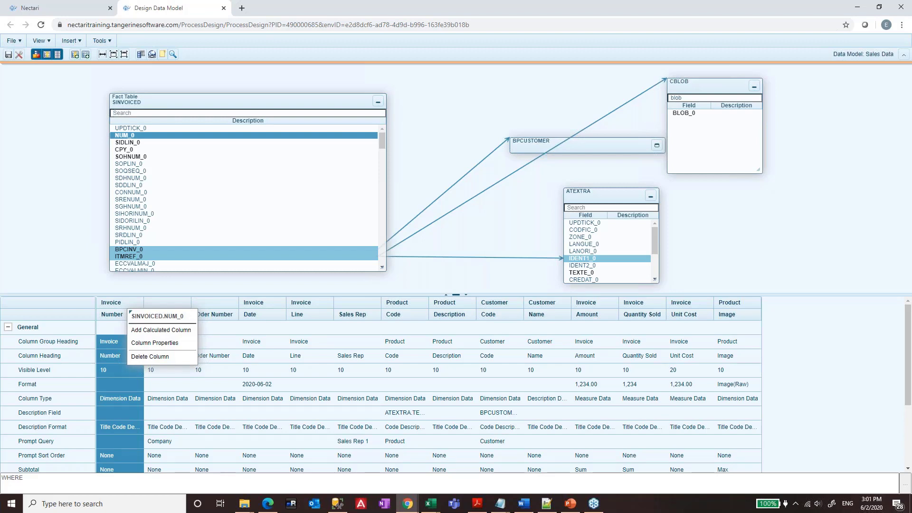
click(145, 330)
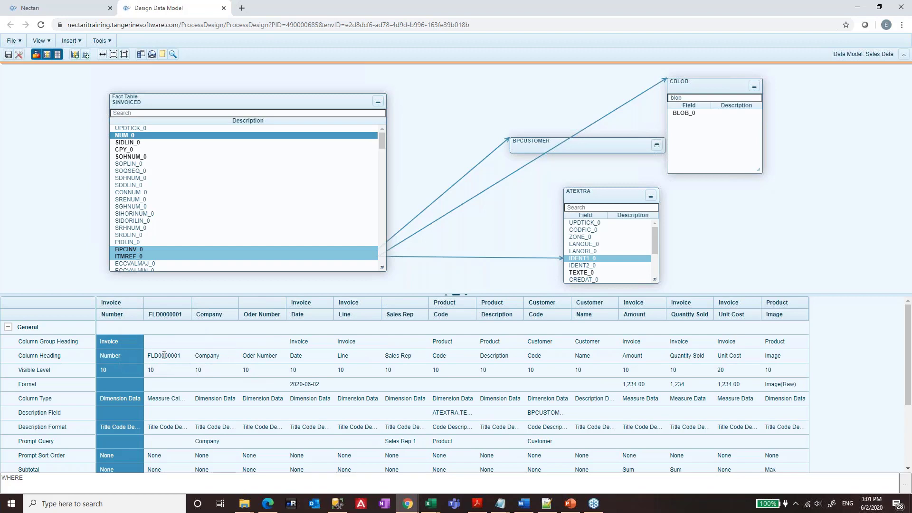
Step: Set the new calculated column's group heading to Invoice and its column heading to Year
double_click(164, 355)
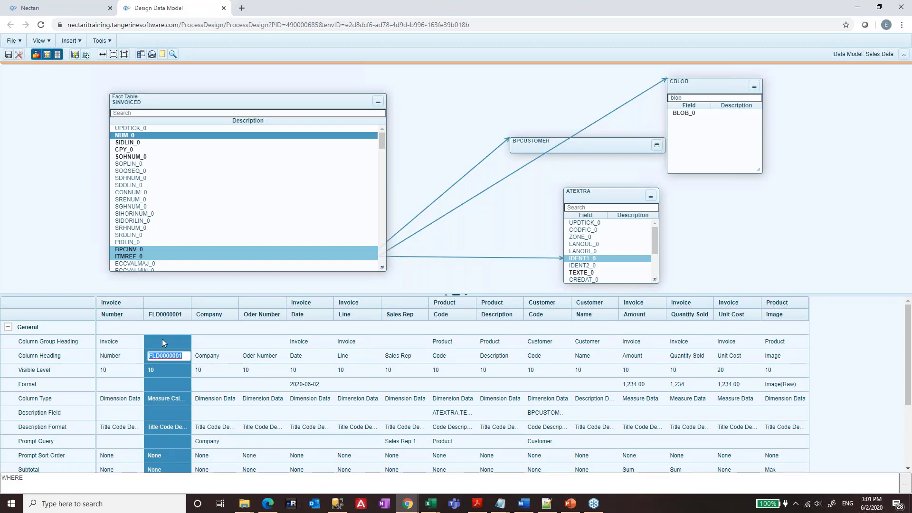
text(Invo)
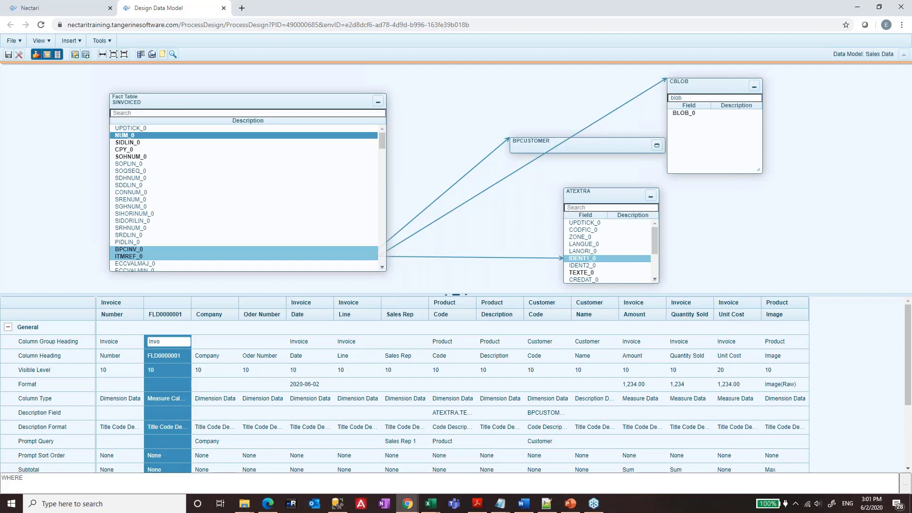
text(ice)
double_click(165, 357)
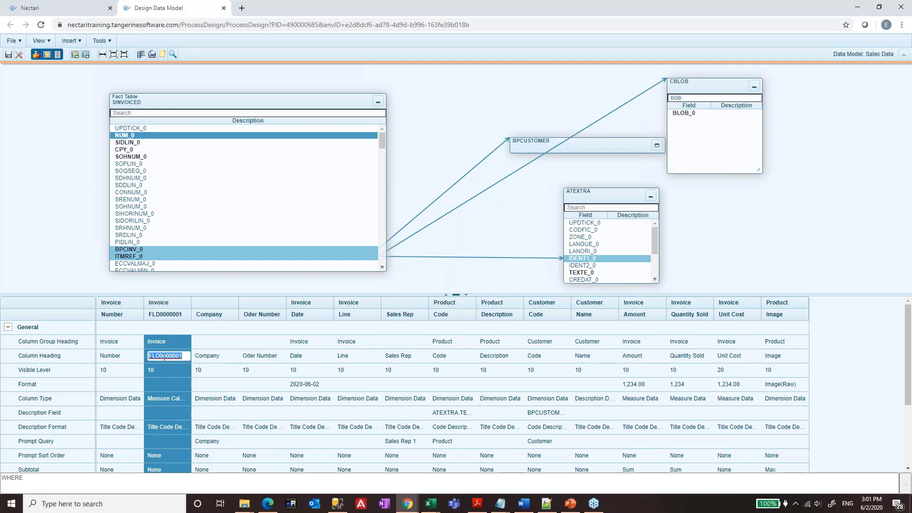
text(Year)
key(Return)
Step: Set the Invoice Year column's type to Dimension Data and widen the column
click(172, 399)
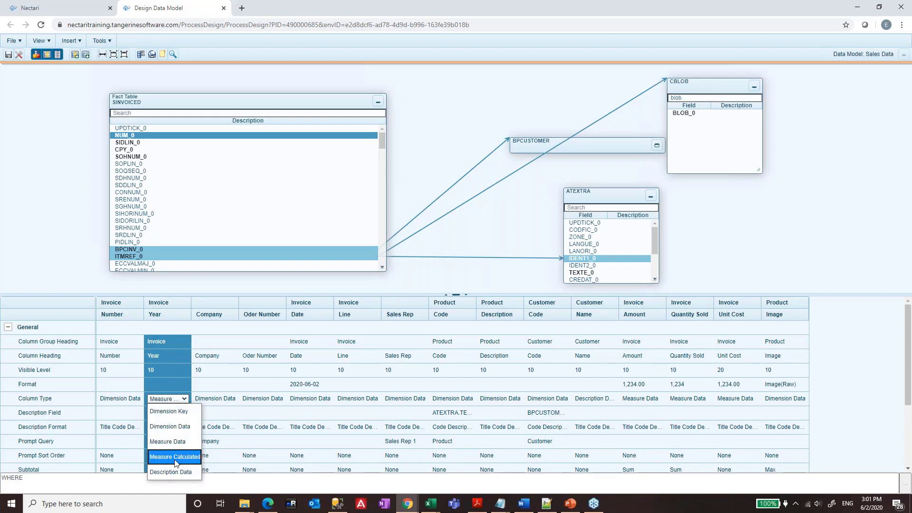
click(175, 429)
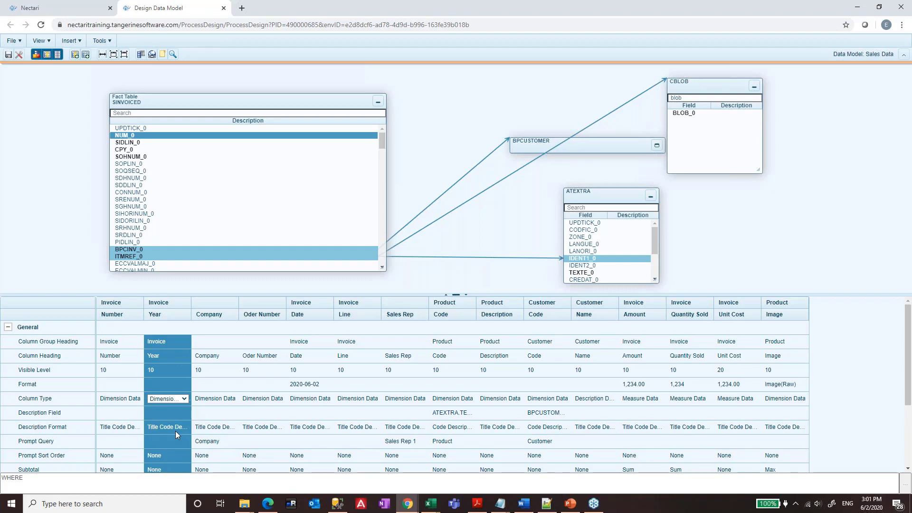
click(175, 314)
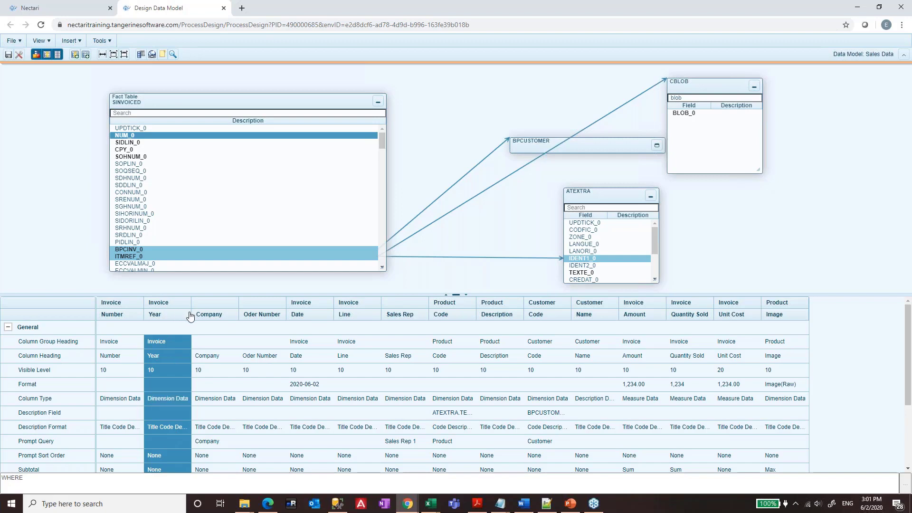
drag(190, 313, 250, 314)
Step: Build the Year column's calculation as YEAR(SINVOICED.INVDAT_0), finding the date field by searching the SINVOICED fields for "DAT"
scroll(223, 334, down, 3)
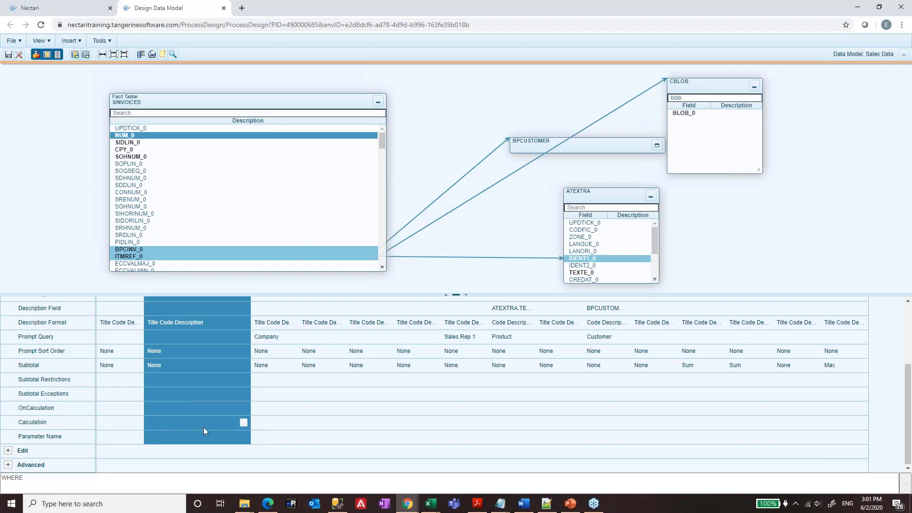
click(244, 424)
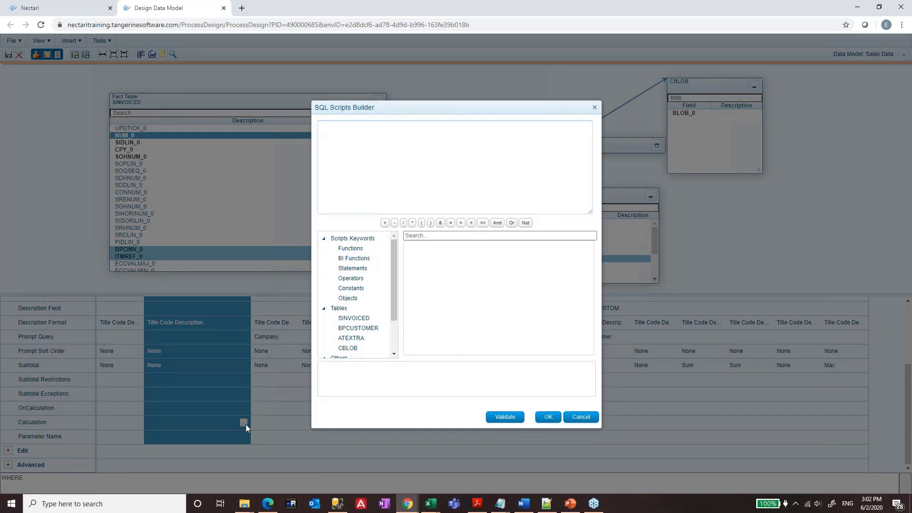
click(366, 154)
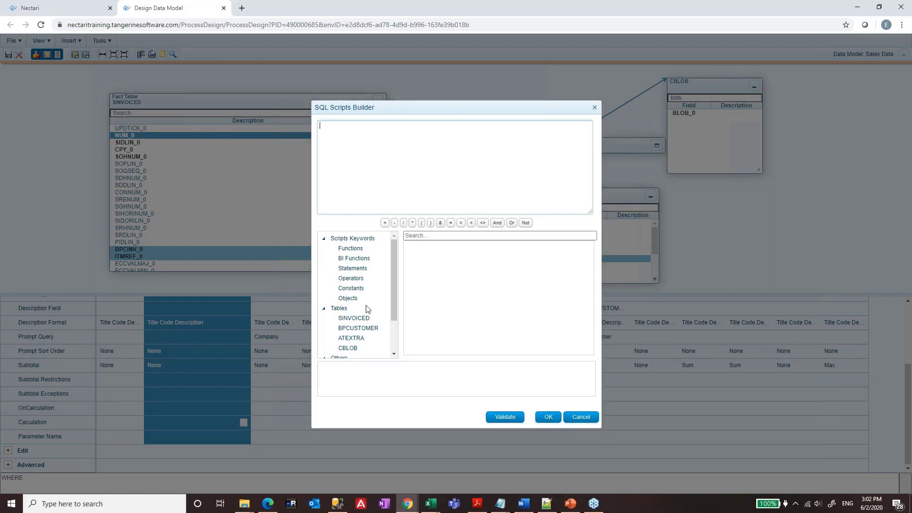
text(YEAAR)
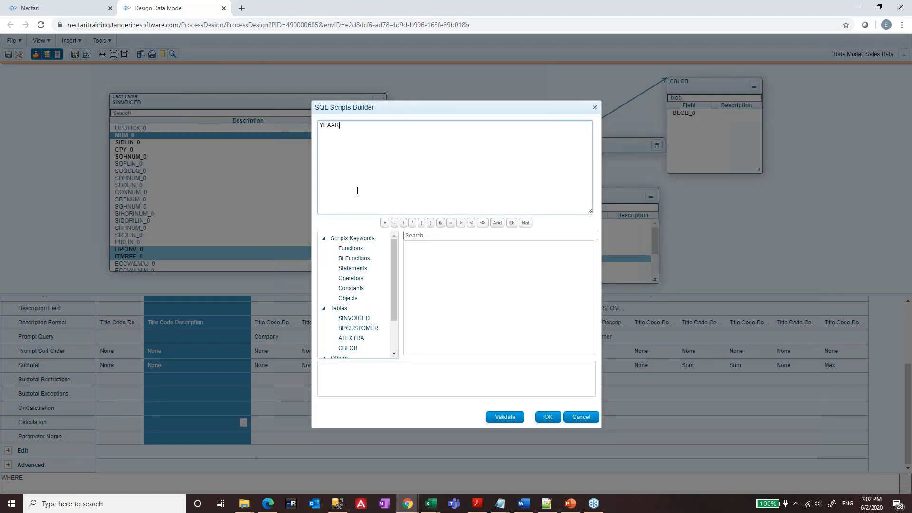
text(R)
click(354, 318)
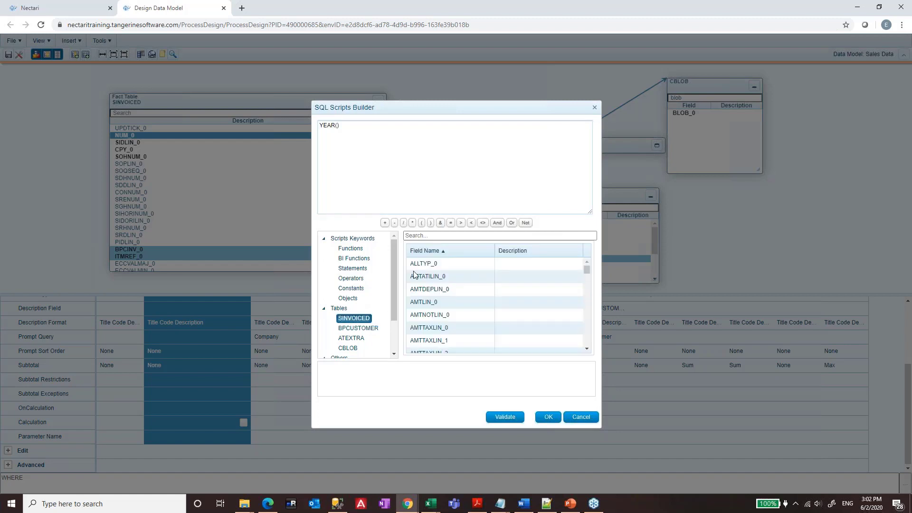
click(425, 236)
text(DAT)
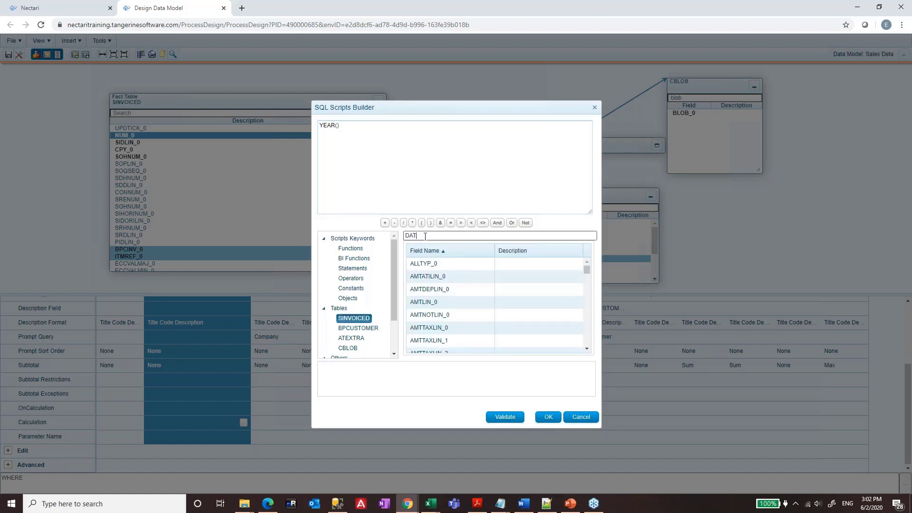
double_click(438, 307)
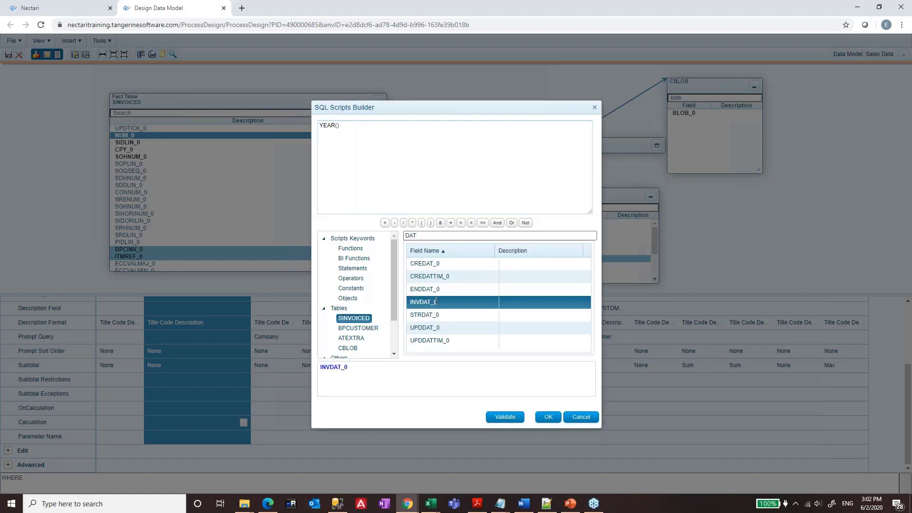
click(546, 417)
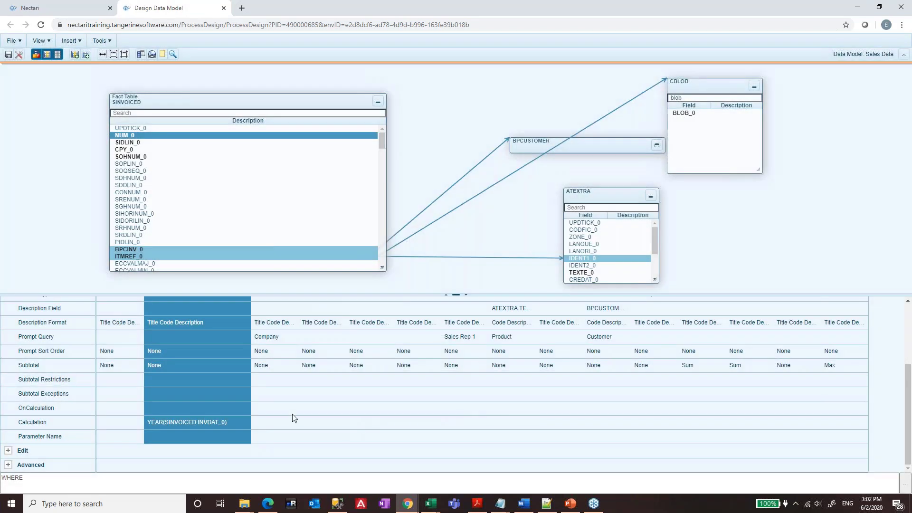
Step: Add a calculated column after Invoice Year and copy the Invoice group heading into it
scroll(187, 378, up, 2)
scroll(187, 378, up, 2)
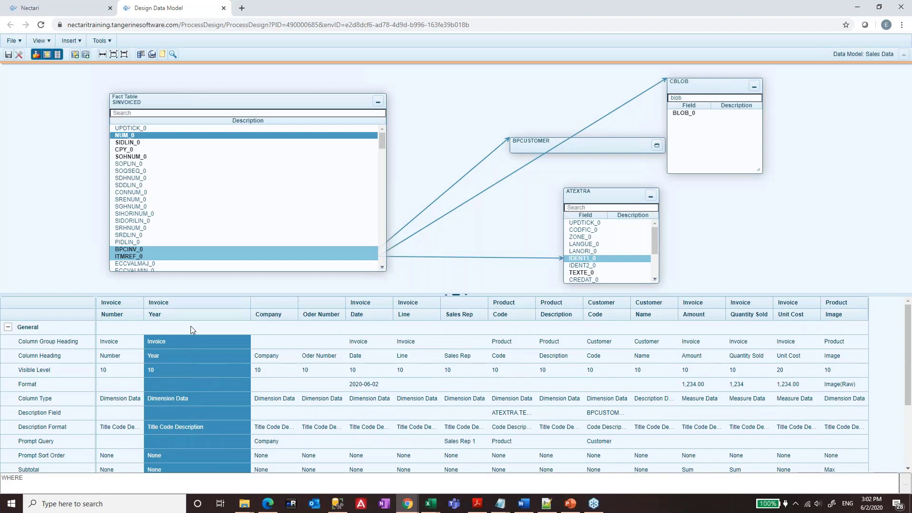
right_click(203, 318)
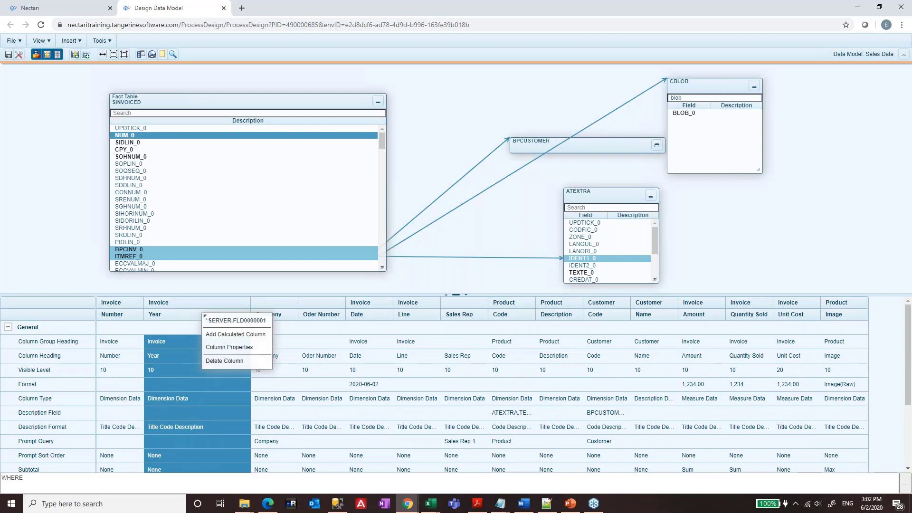
click(217, 340)
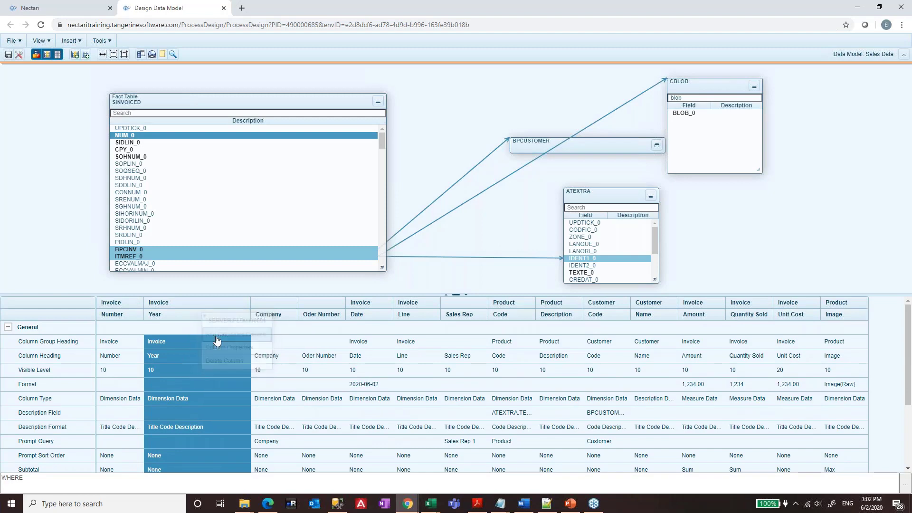
click(187, 342)
key(ctrl+c)
click(276, 344)
key(ctrl+v)
Step: Set the second calculated column's heading to Month
click(271, 355)
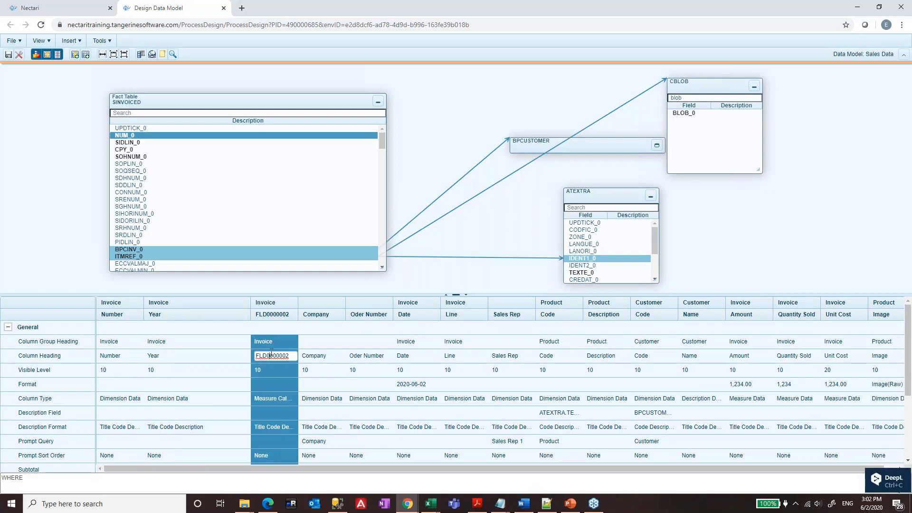
double_click(272, 354)
text(monthly)
key(BackSpace)
key(BackSpace)
key(BackSpace)
key(BackSpace)
key(BackSpace)
key(BackSpace)
key(BackSpace)
text(Month)
key(Return)
Step: Set the Invoice Month column's type to Dimension Data and open the SQL script builder for its calculation
click(259, 397)
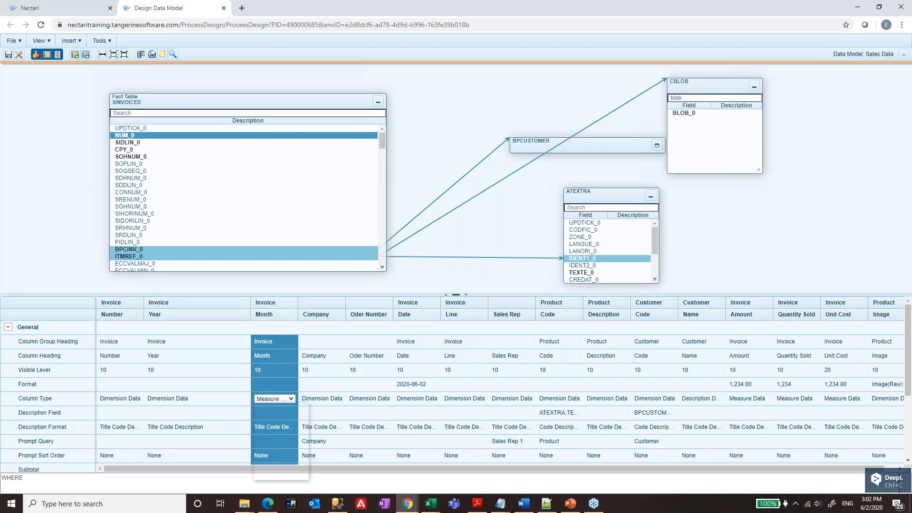
click(266, 399)
click(281, 429)
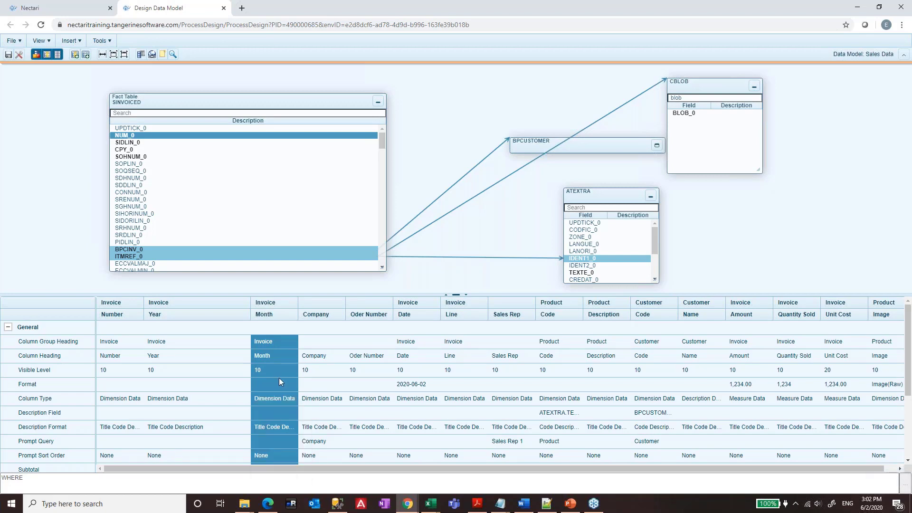
scroll(278, 377, down, 3)
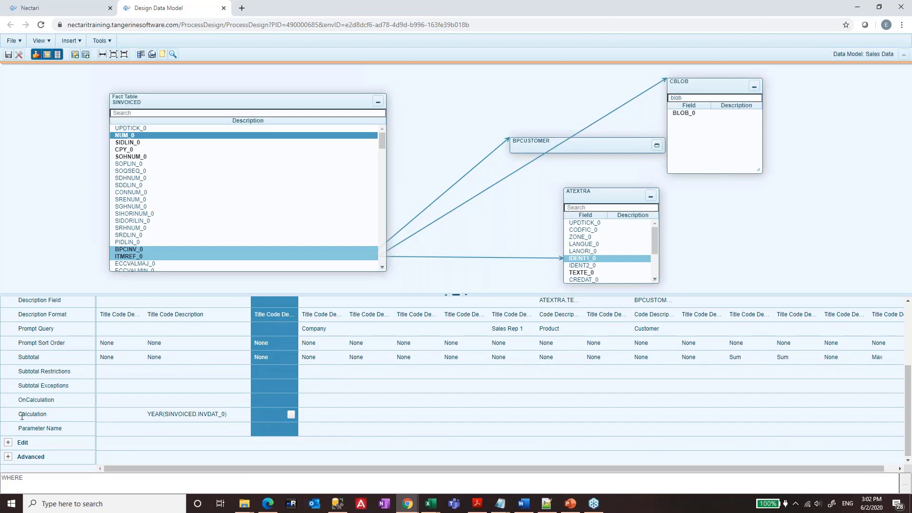
click(291, 414)
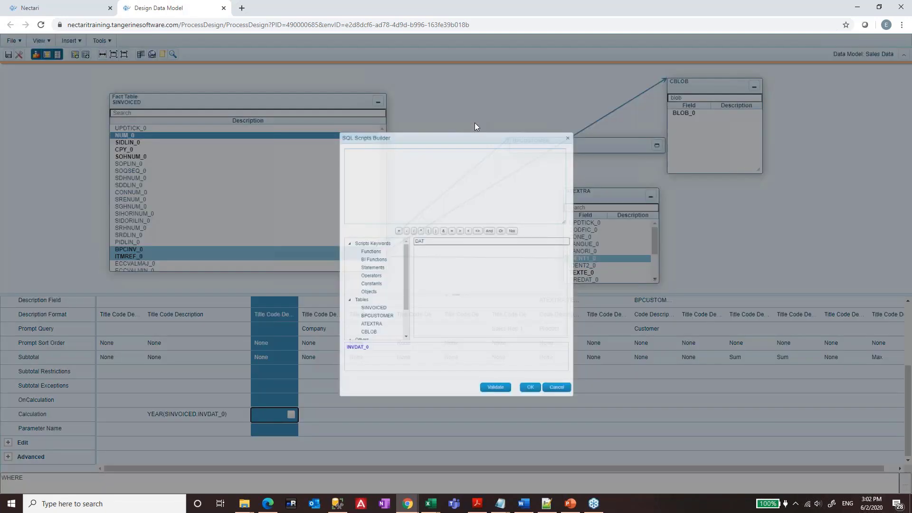
text(month)
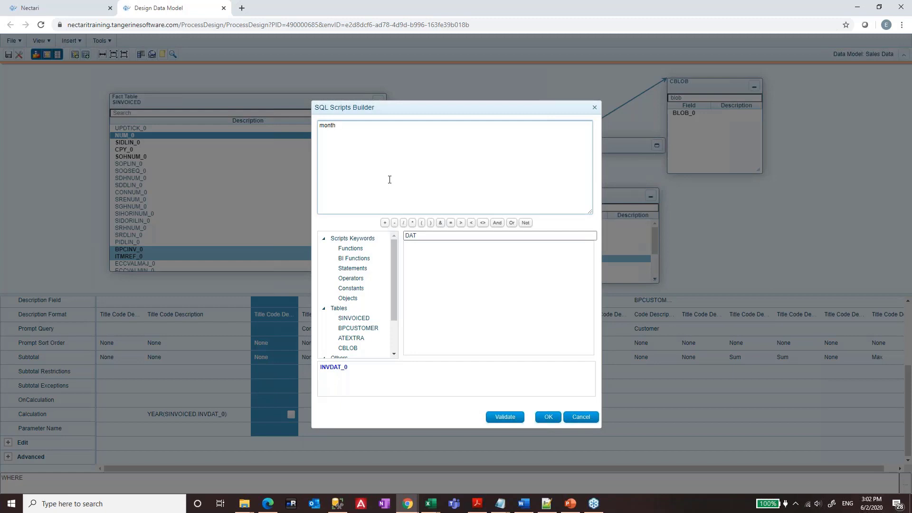
key(BackSpace)
key(BackSpace)
key(BackSpace)
Step: Search the BI Functions for "bi_m", insert BI_MONTH into the Month calculation, and delete the word date from its placeholder
click(351, 258)
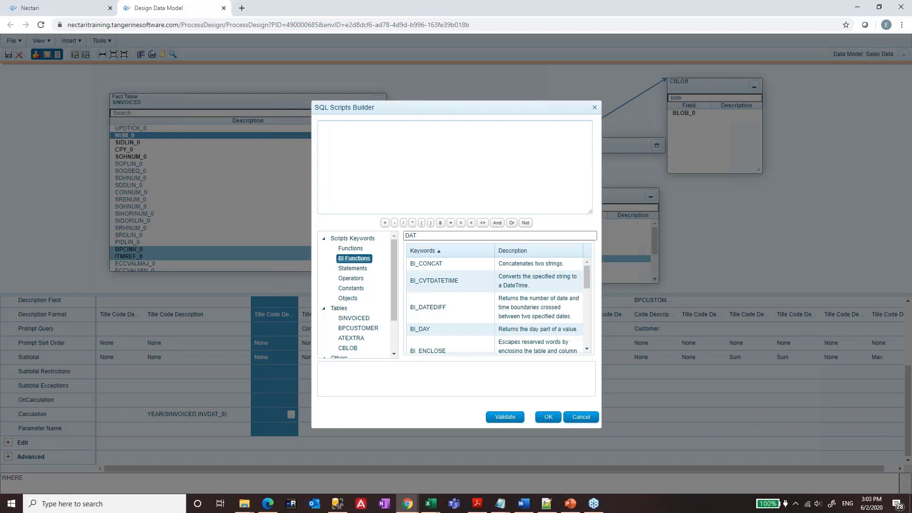
double_click(460, 236)
text(bi)
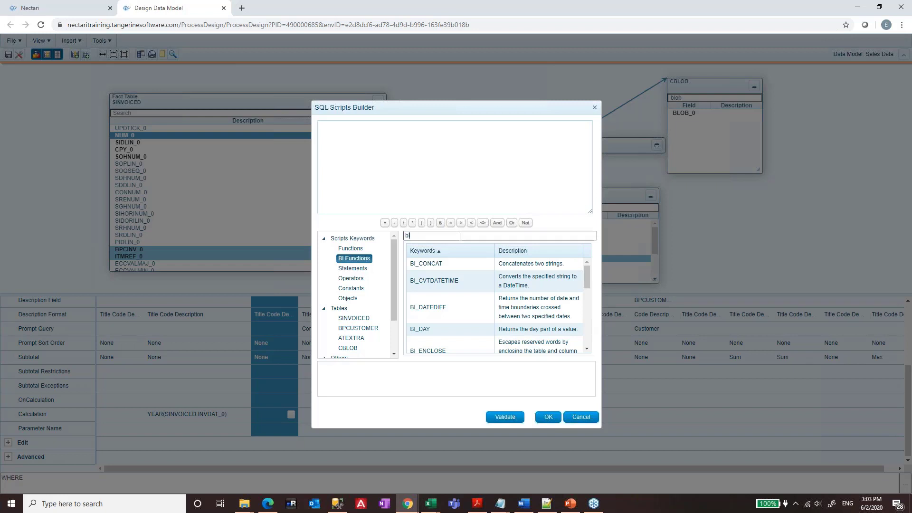
text(_m)
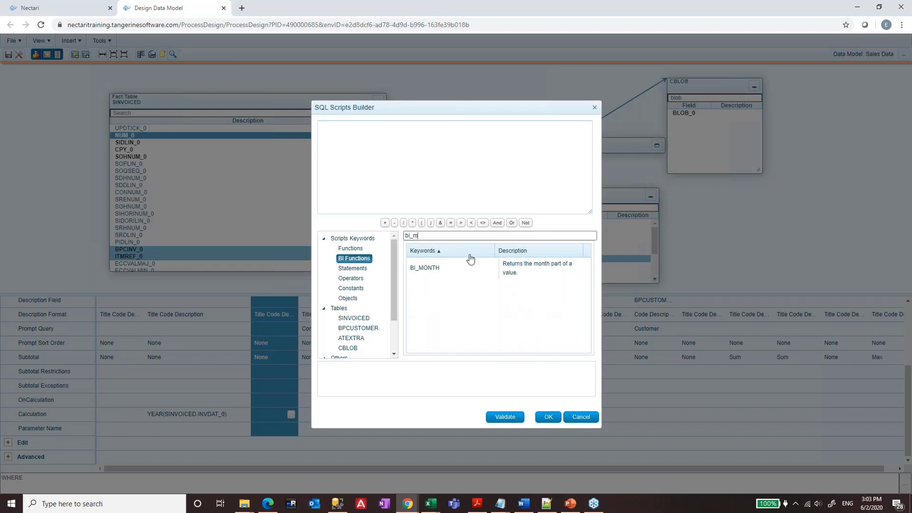
double_click(453, 271)
double_click(357, 125)
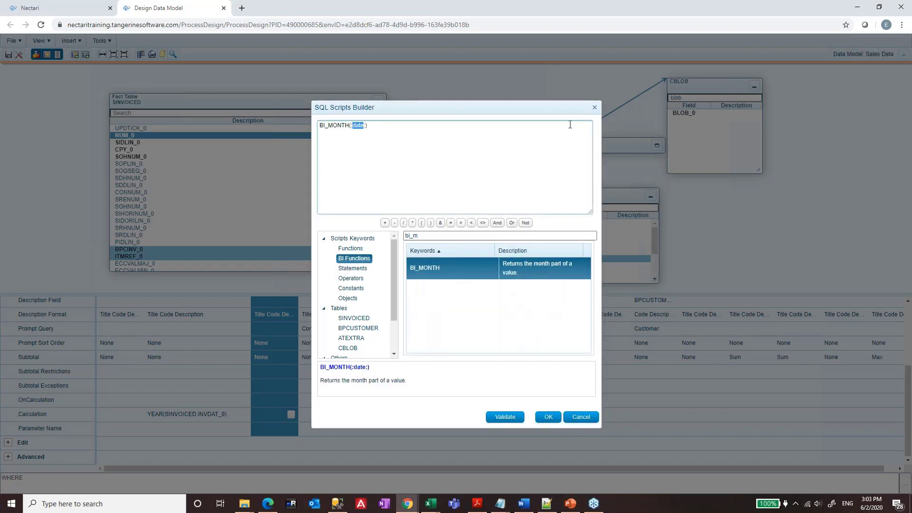
key(BackSpace)
Step: Search the SINVOICED fields for "dat", insert INVDAT_0 as the BI_MONTH argument, and accept the Month calculation
click(373, 319)
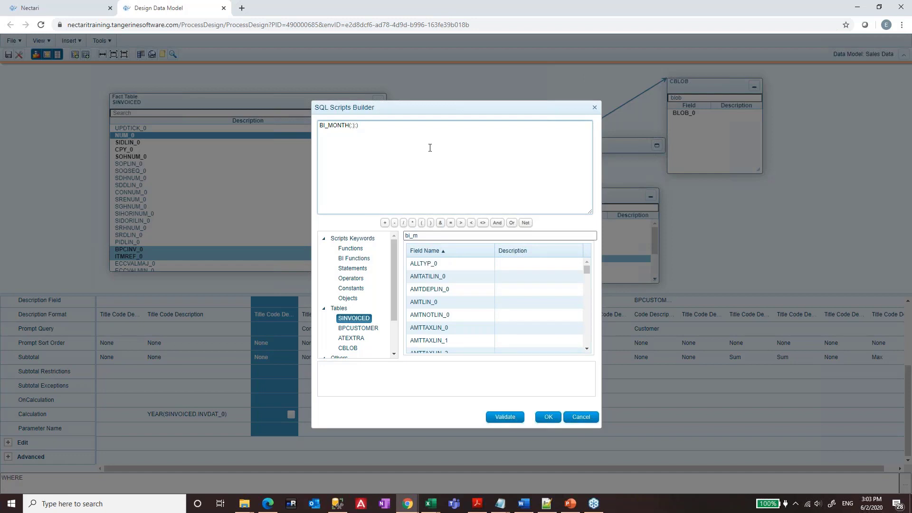
double_click(427, 235)
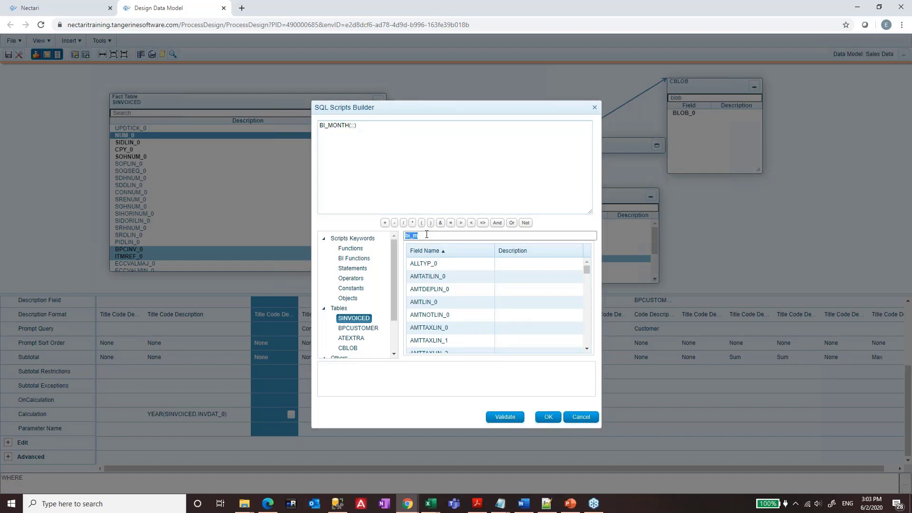
key(BackSpace)
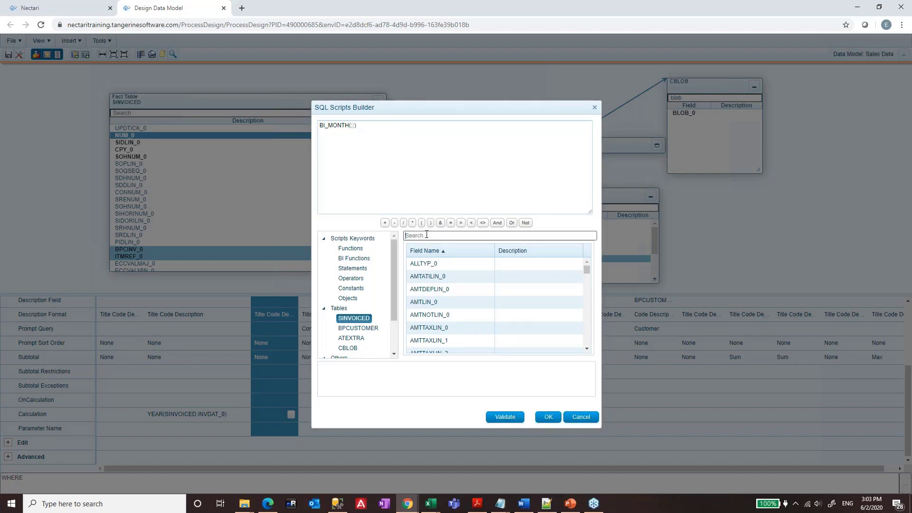
text(date)
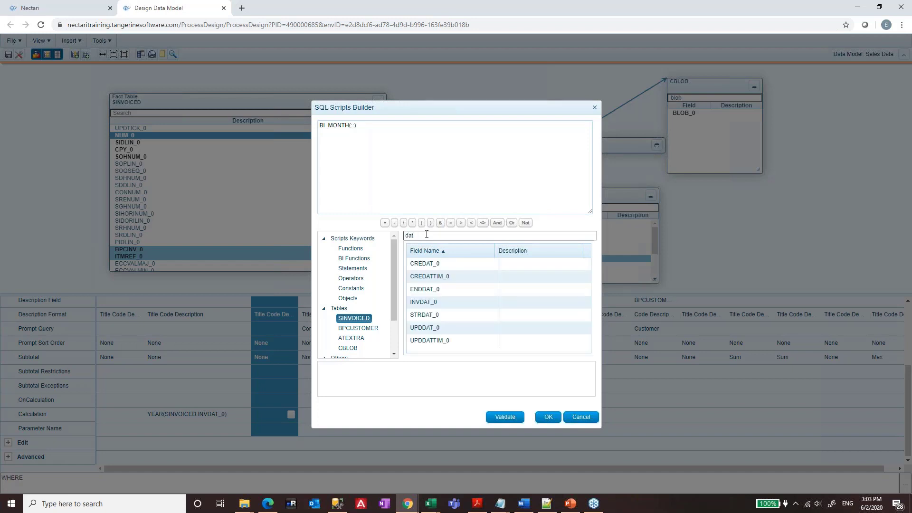
double_click(440, 304)
click(391, 149)
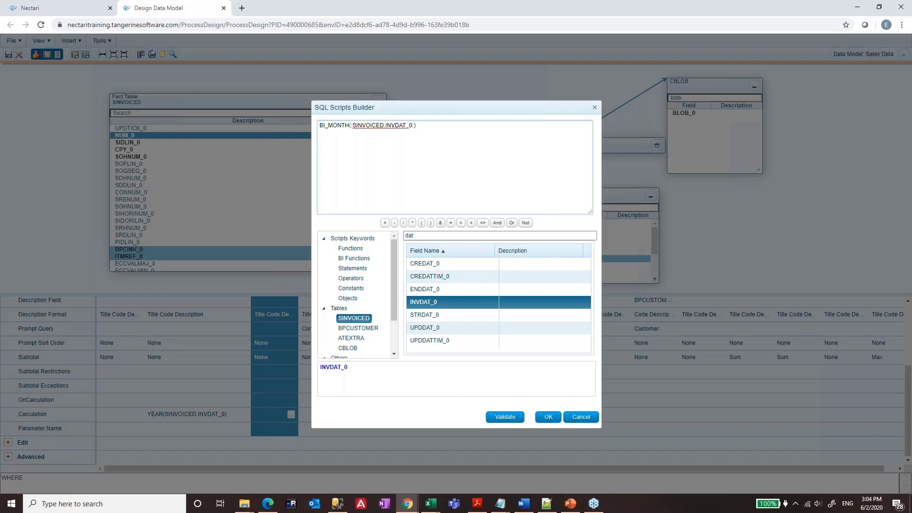
click(549, 418)
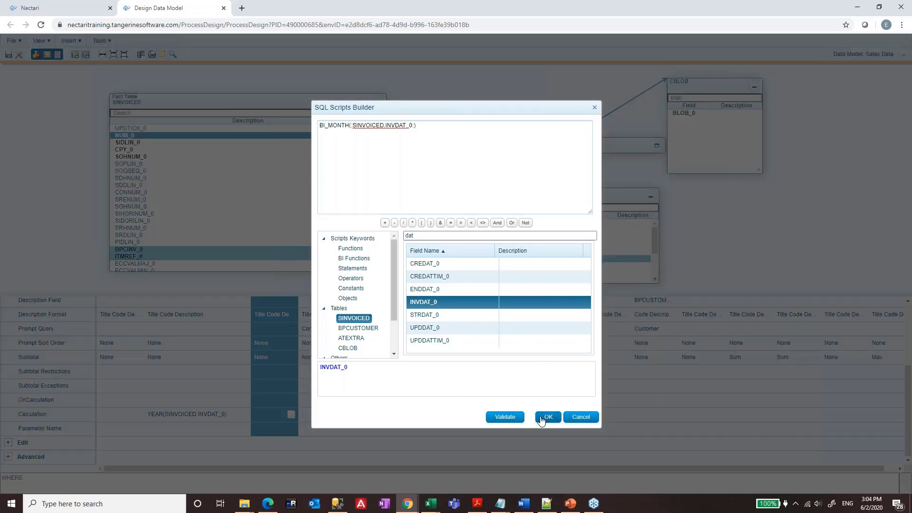
Step: Add a calculated column after Invoice Amount and set its column group heading to Cost
scroll(293, 389, up, 3)
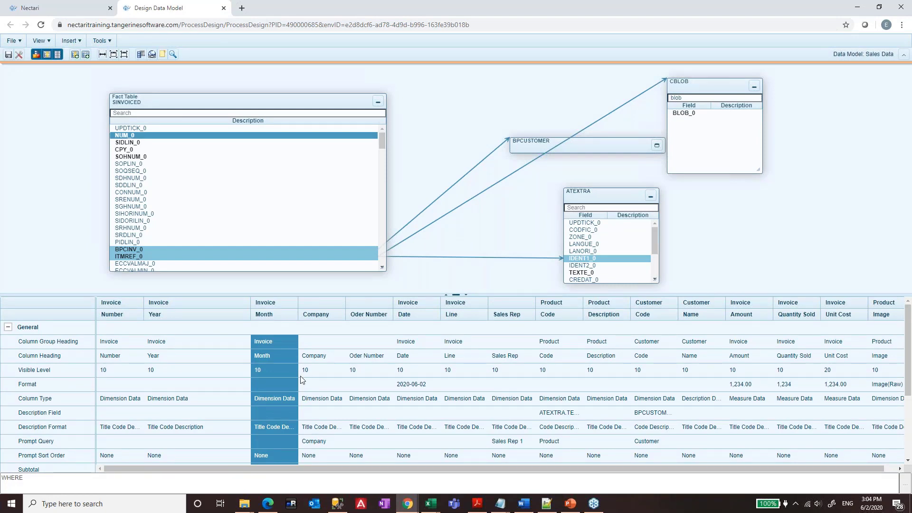
right_click(277, 319)
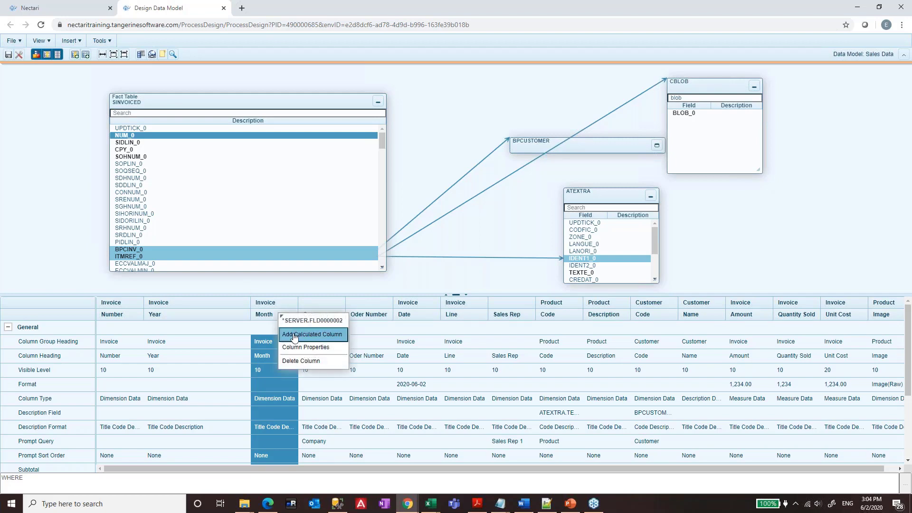
click(751, 315)
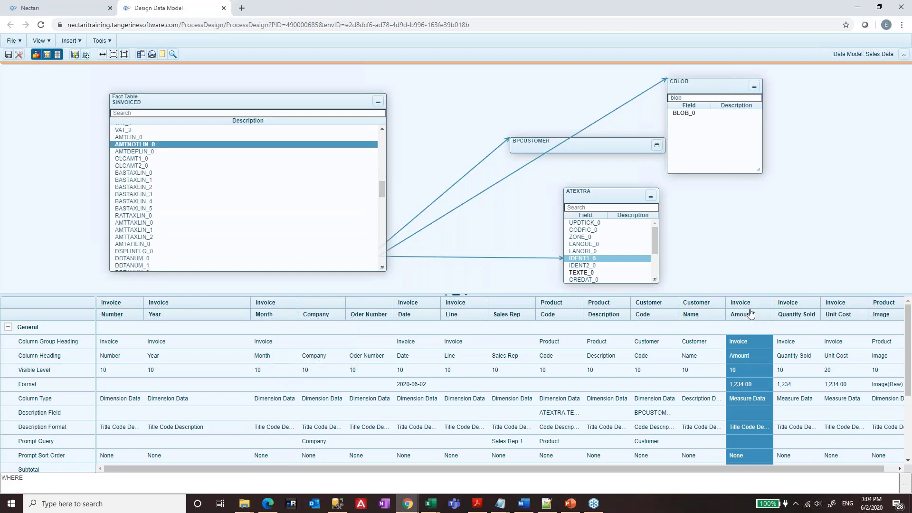
right_click(751, 314)
click(765, 330)
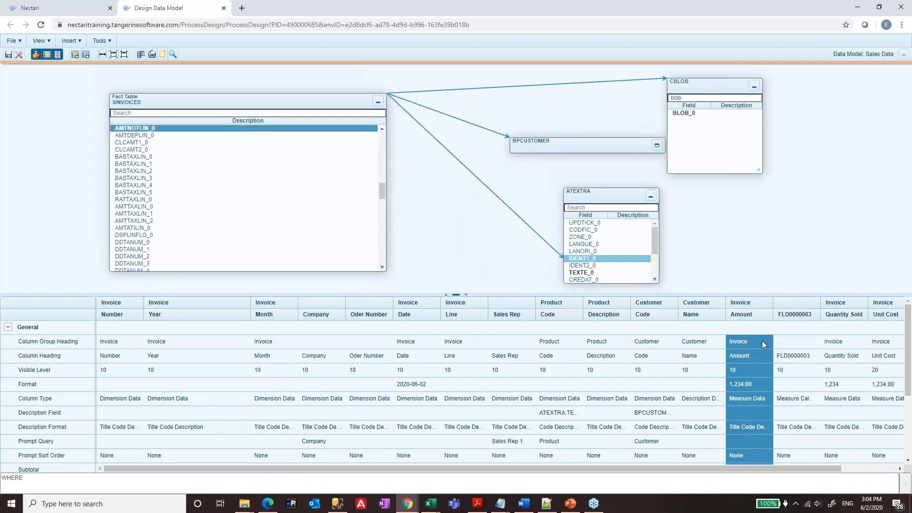
click(798, 341)
text(cost)
key(Return)
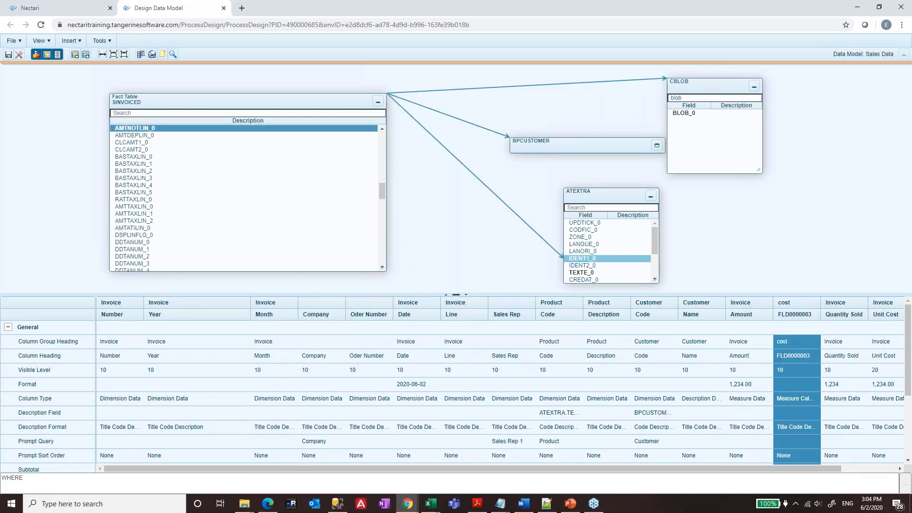
key(Return)
text(Cost)
key(Return)
Step: Set the new Cost column's heading to Amount
click(791, 355)
text(Amoun)
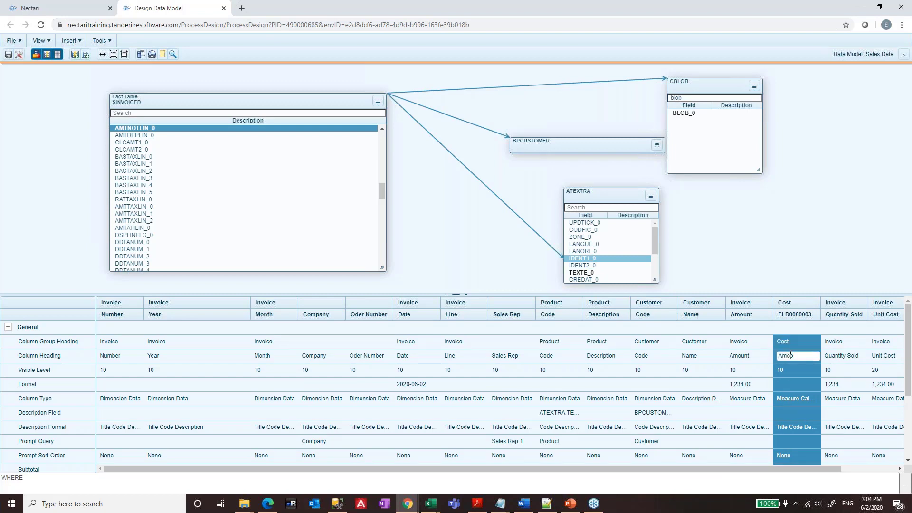
key(BackSpace)
key(BackSpace)
key(BackSpace)
text(ount)
key(Return)
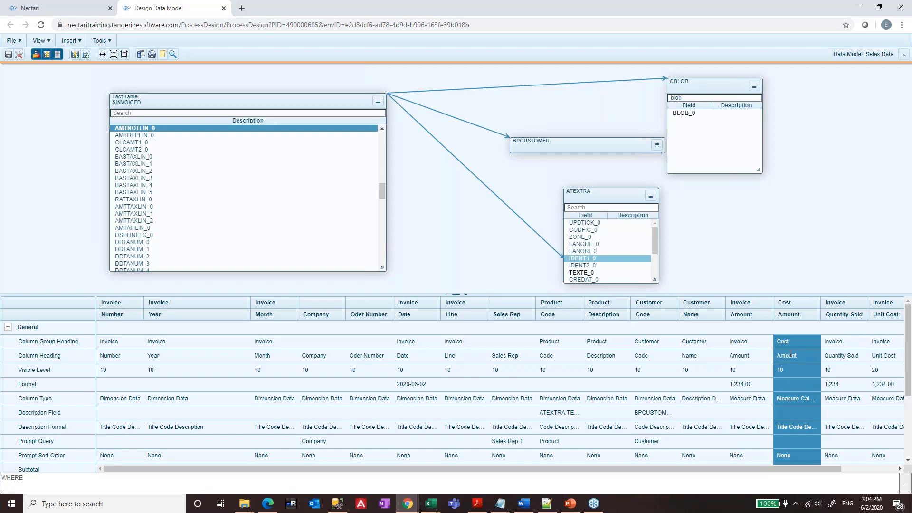
Step: Format the Cost Amount column as a Number with 2 decimal places and set its subtotal to Sum
click(799, 383)
click(814, 384)
click(376, 219)
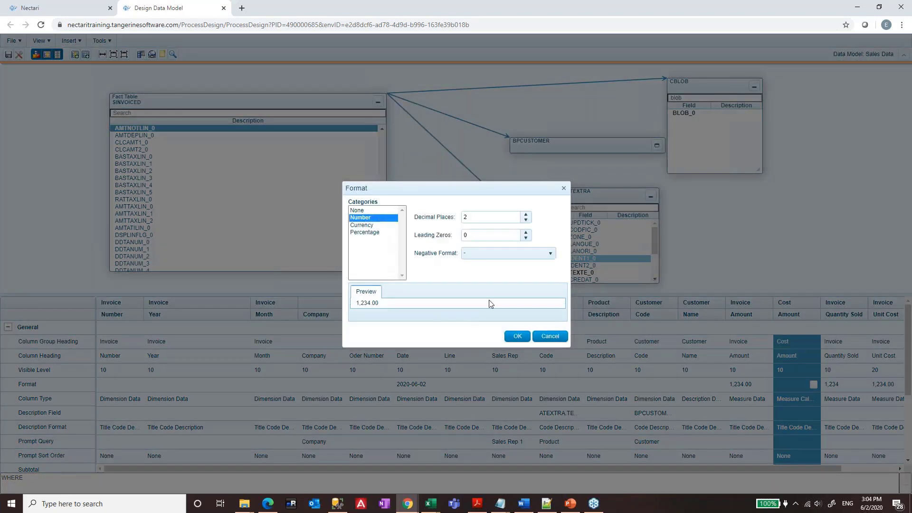
click(517, 336)
scroll(807, 327, down, 2)
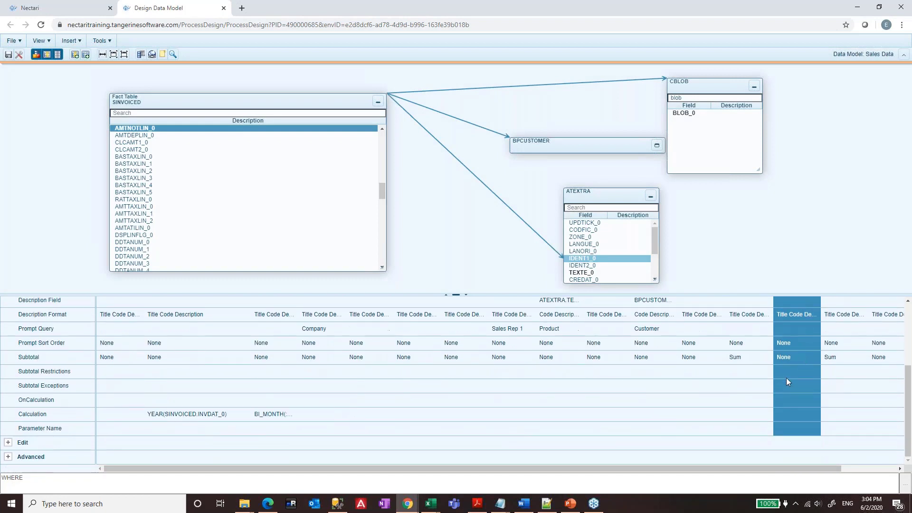
click(786, 357)
click(786, 357)
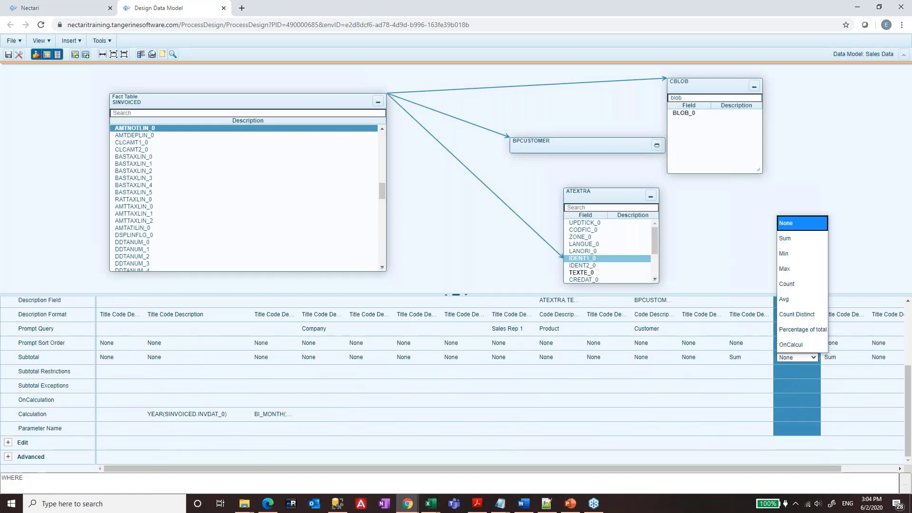
click(806, 251)
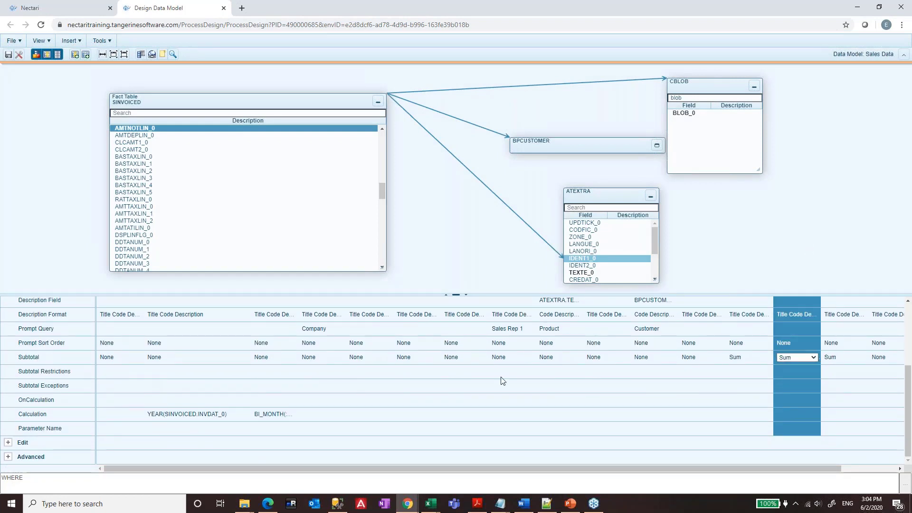
Step: Open the SQL script builder for the Cost Amount calculation and search the SINVOICED fields for "amou"
click(808, 415)
click(813, 415)
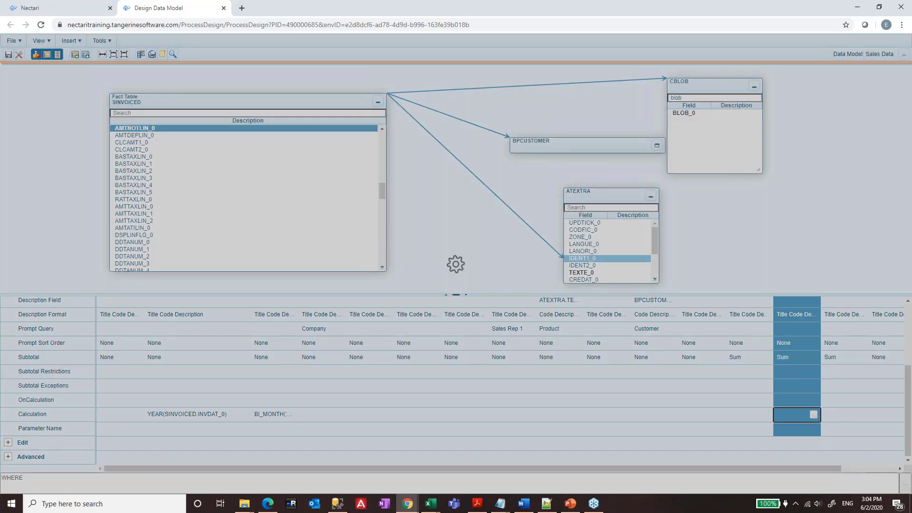
click(361, 318)
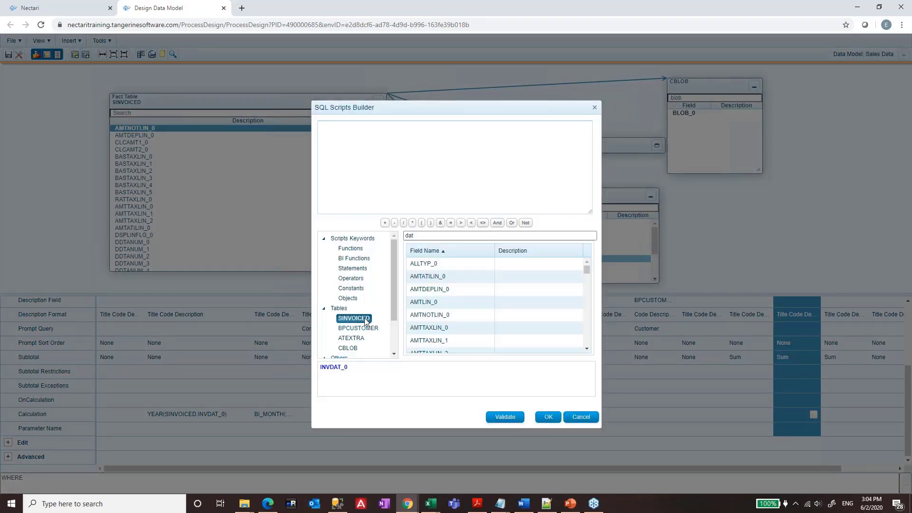
key(BackSpace)
key(BackSpace)
key(BackSpace)
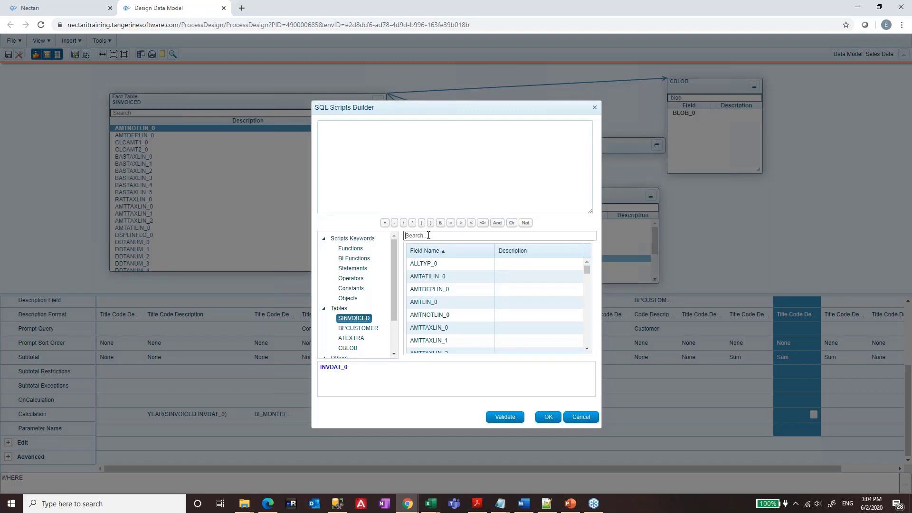
text(amou)
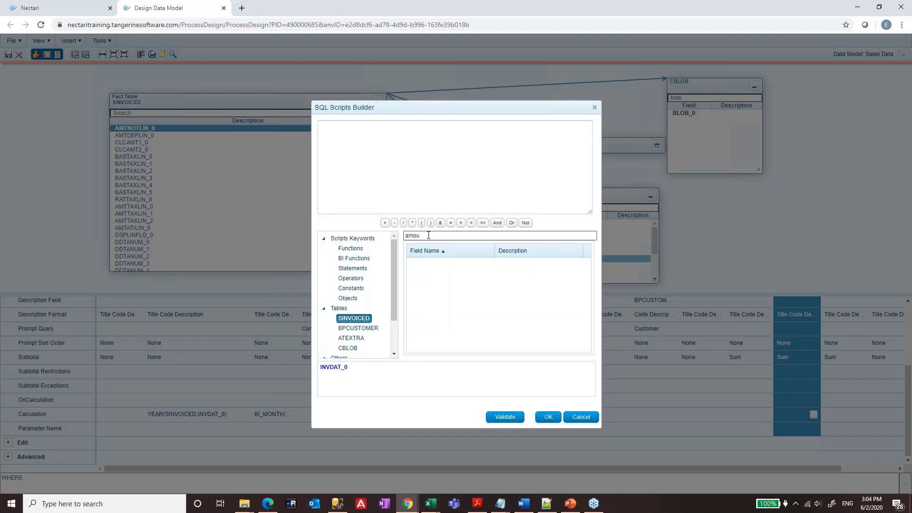
Step: Set the Cost Amount column's calculation to SINVOICED.CPRPRI_0 multiplied by the SINVOICED field QTY_0
double_click(429, 235)
key(BackSpace)
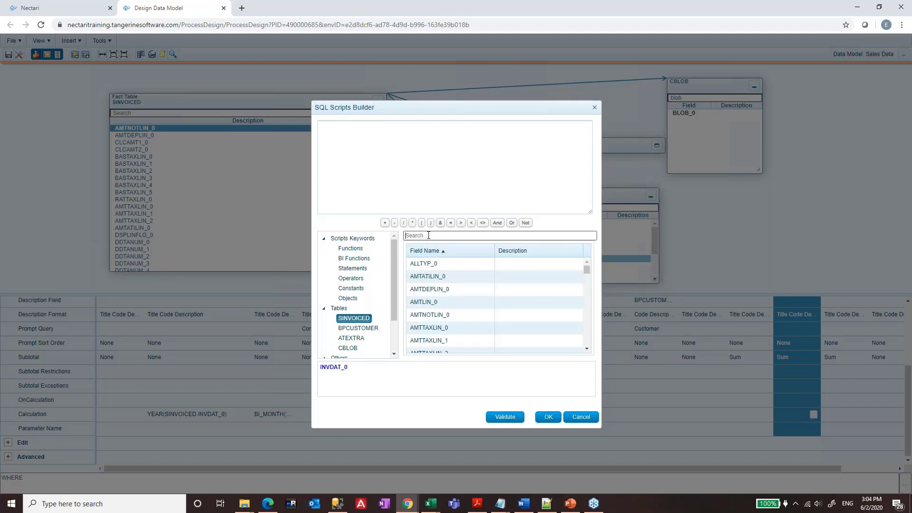
text(cpr)
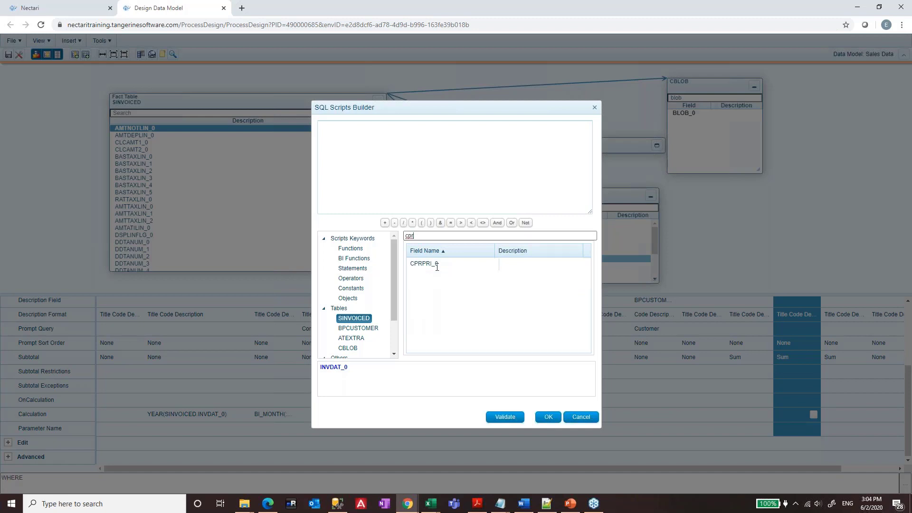
double_click(435, 264)
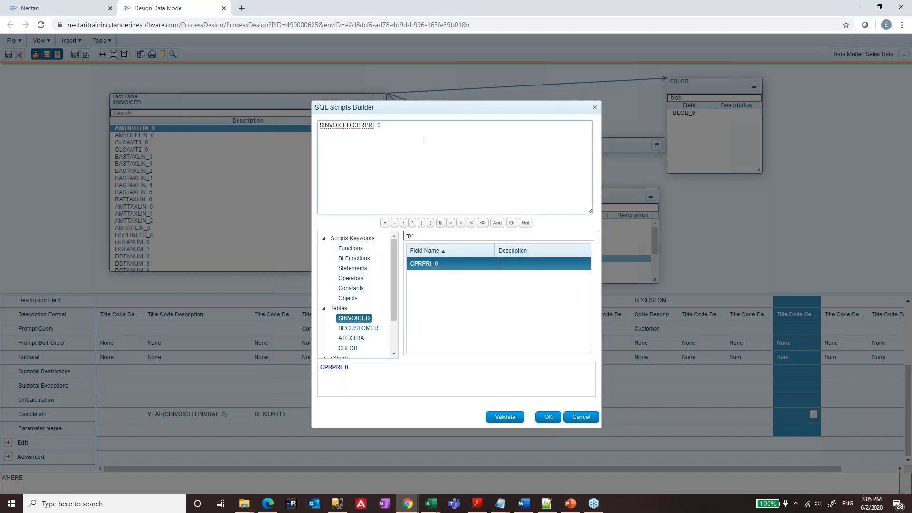
double_click(422, 236)
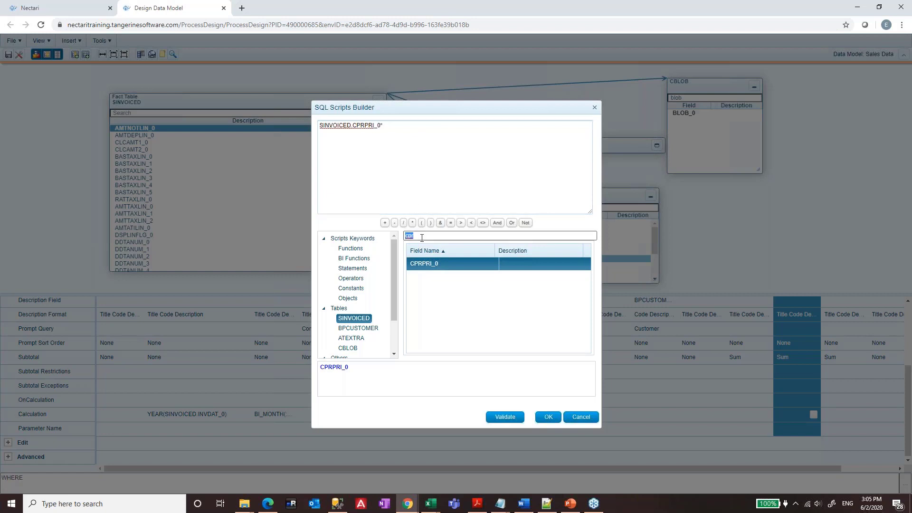
text(qty)
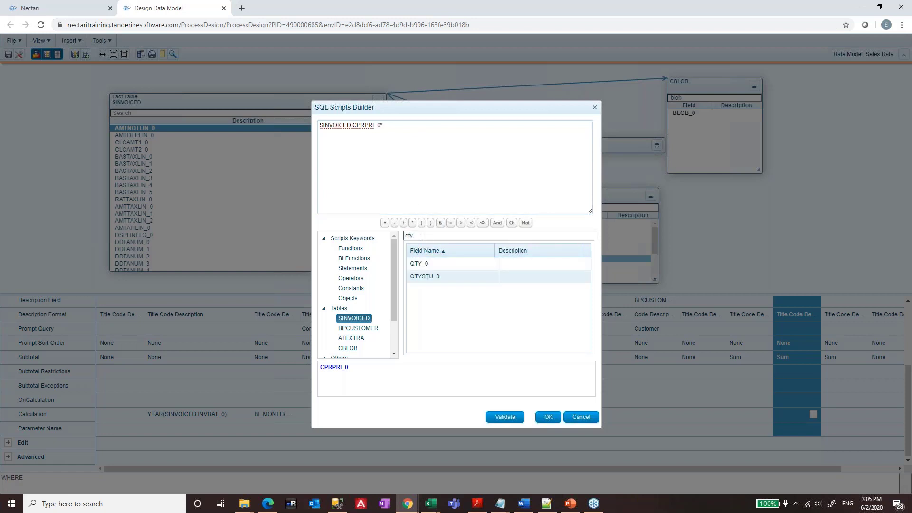
double_click(435, 264)
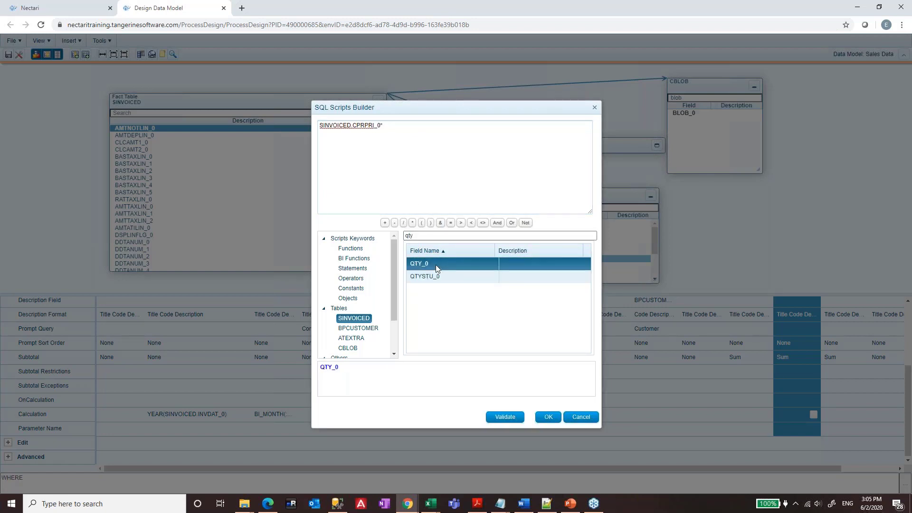
click(553, 421)
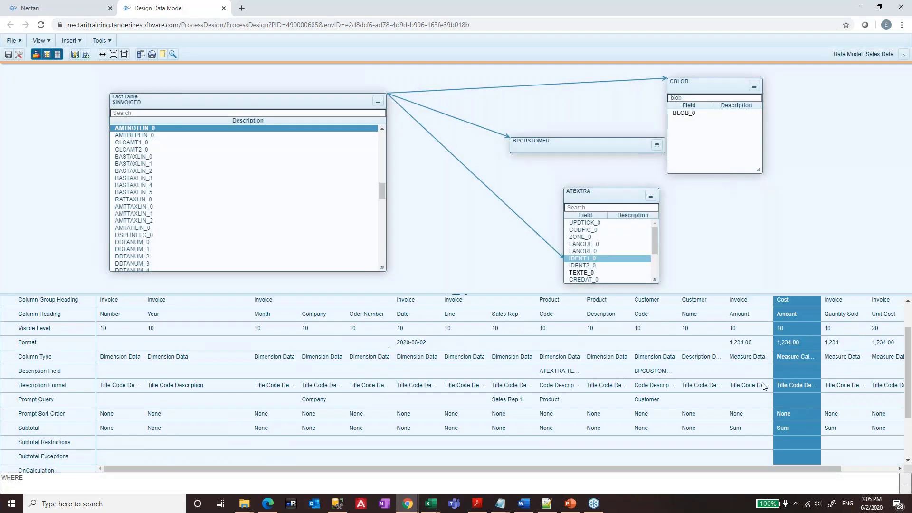
Step: Review the Invoice Year and Cost Amount columns and save the Sales Data data model
click(8, 55)
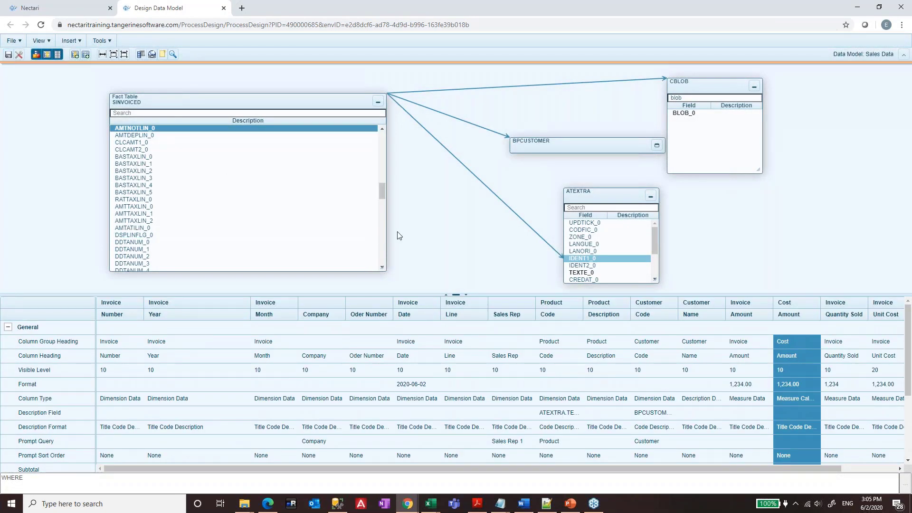
click(809, 401)
click(163, 313)
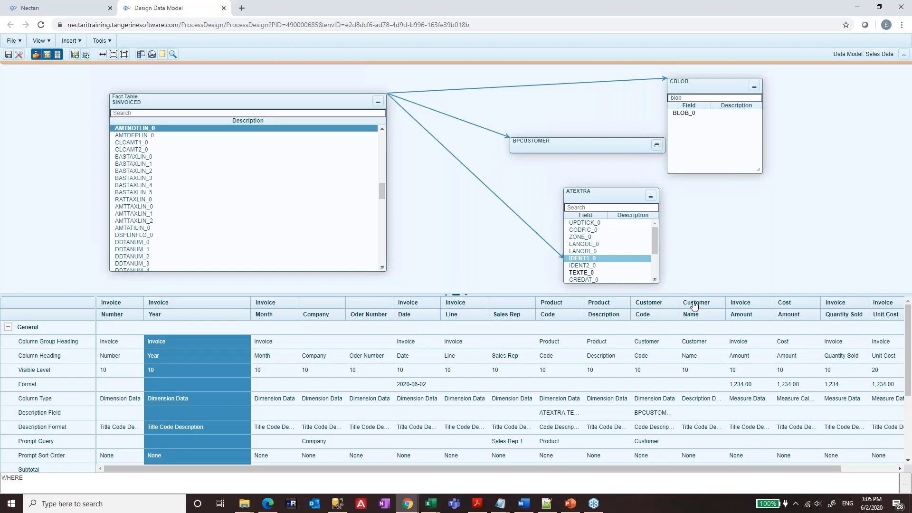
click(796, 311)
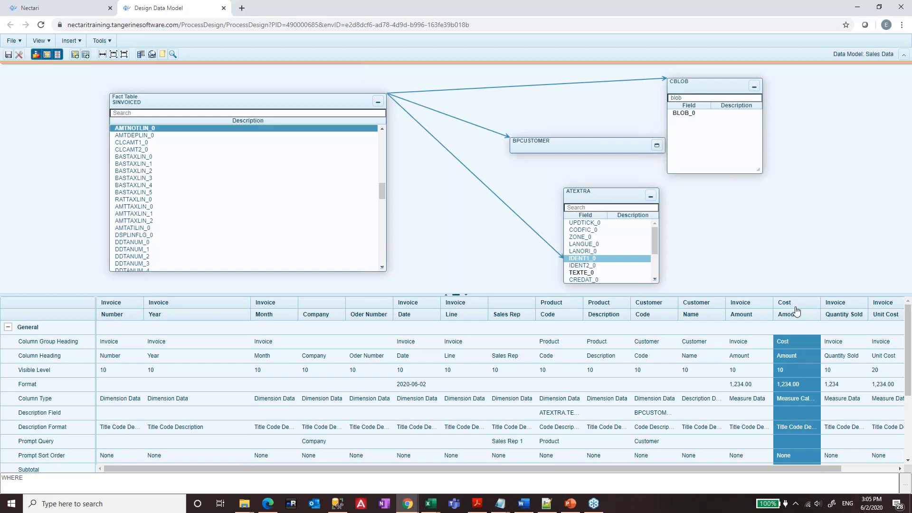
click(9, 54)
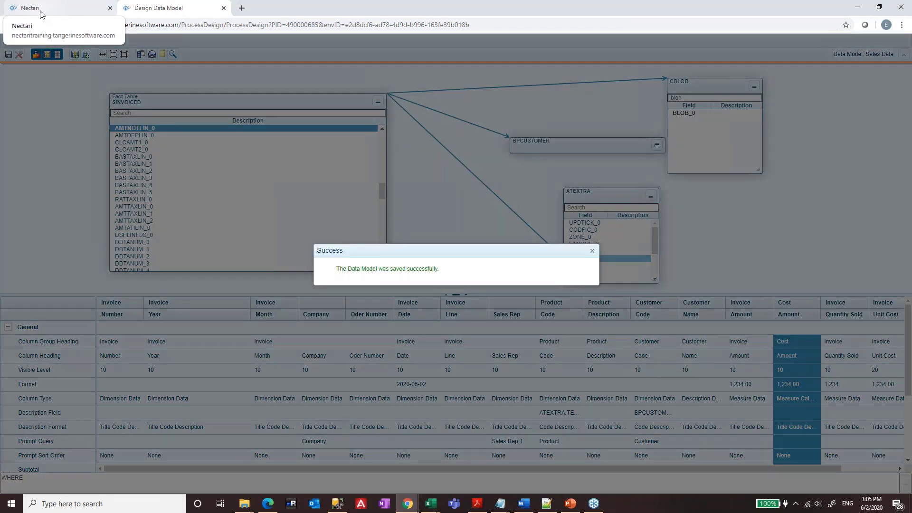
Step: Reopen Sales Report and group it by Invoice Year and Invoice Month, placed before Customer Code
click(41, 10)
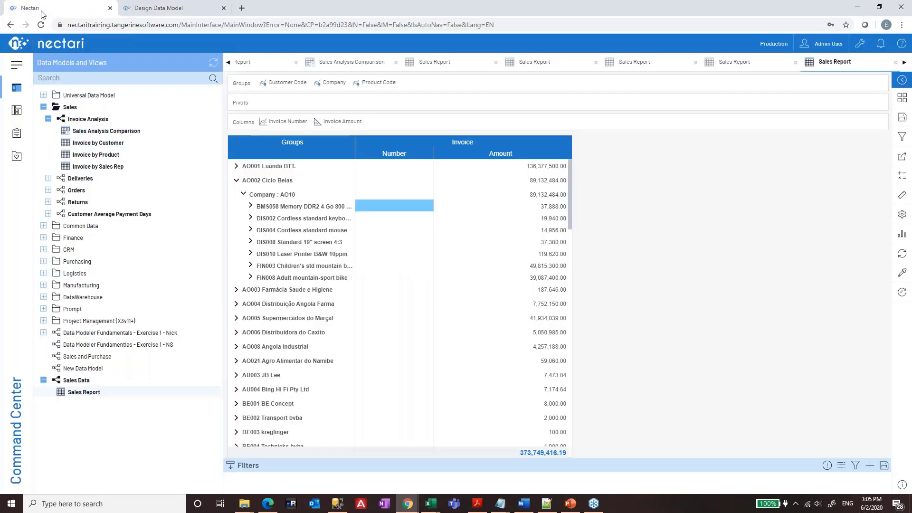
double_click(84, 394)
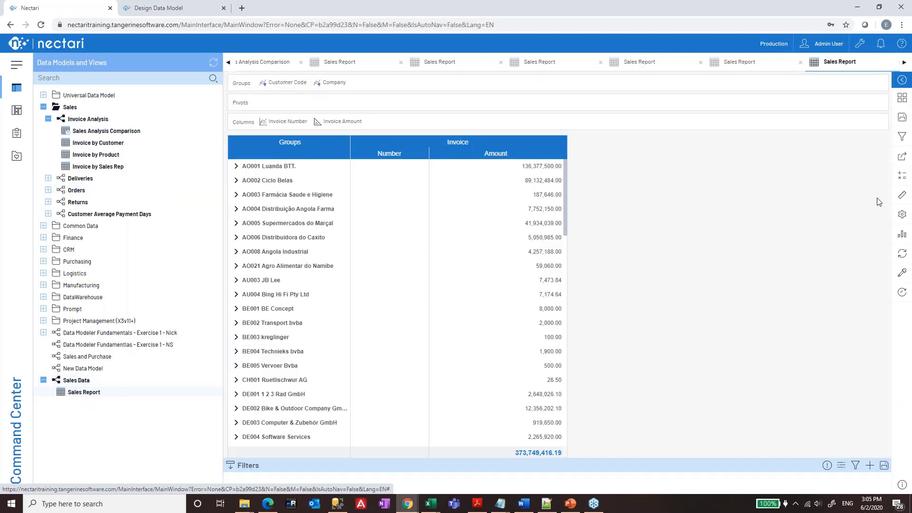
click(901, 198)
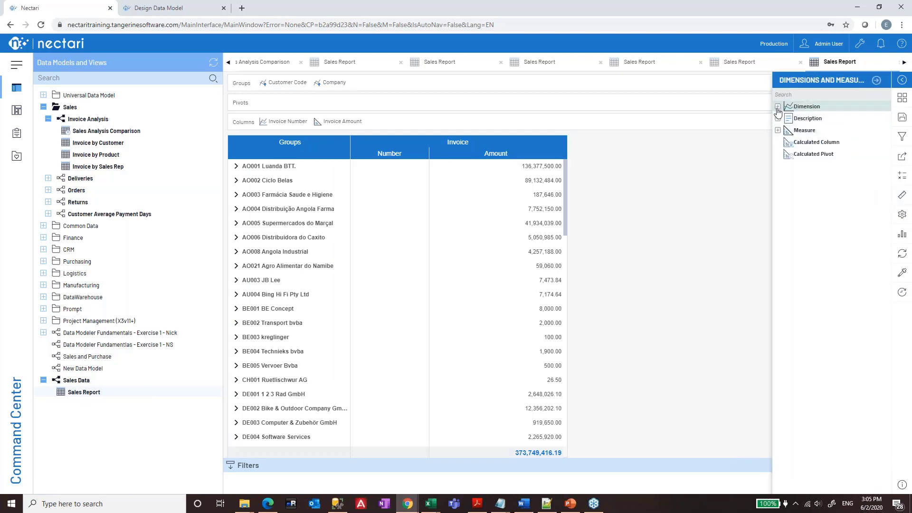
click(778, 107)
drag(819, 131, 274, 87)
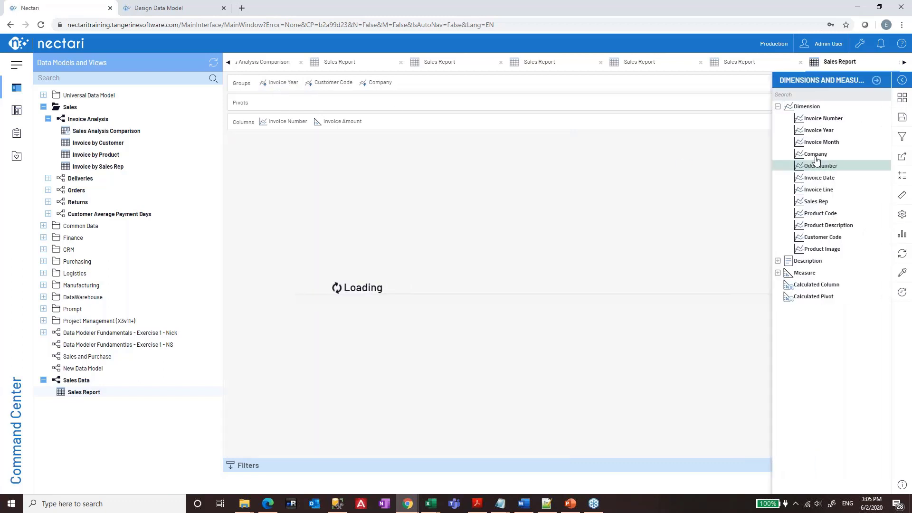
drag(822, 147, 328, 94)
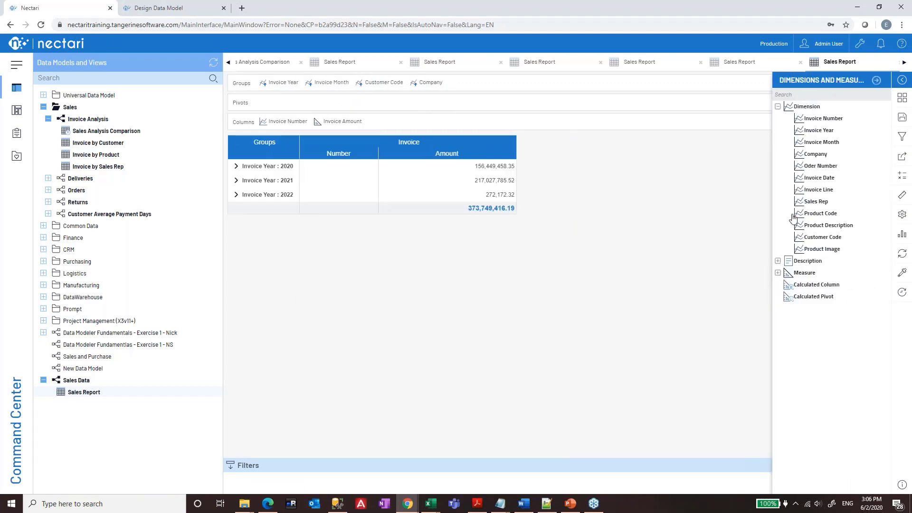
Step: Add the Cost Amount and Invoice Quantity Sold measures to the report's columns after Invoice Amount
click(778, 273)
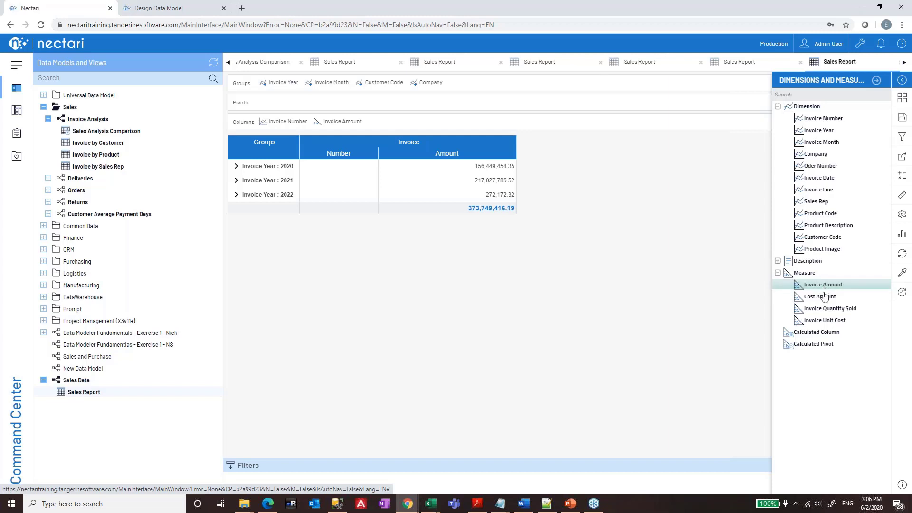
drag(821, 296, 399, 131)
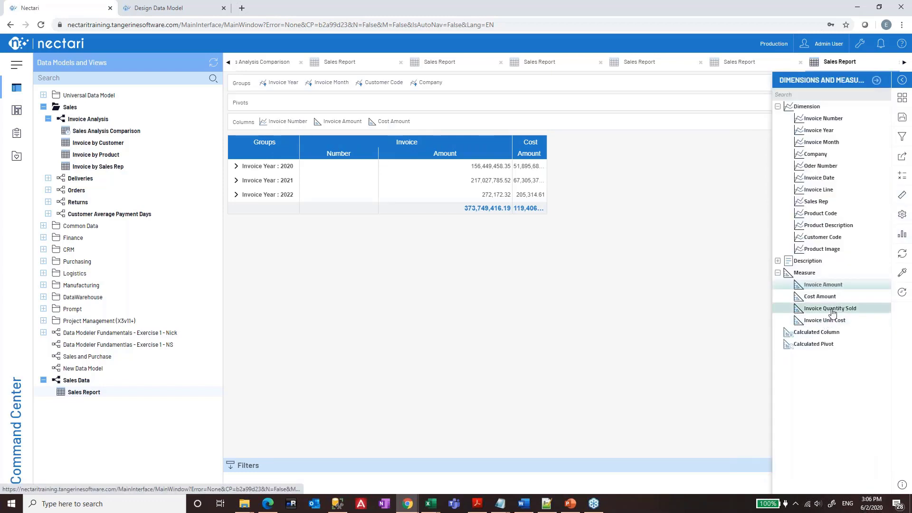
drag(832, 313, 515, 128)
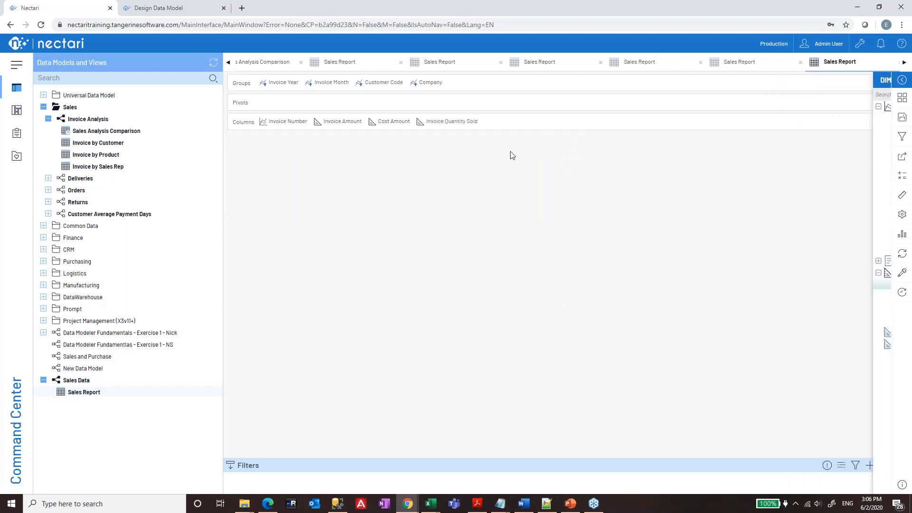
Step: Fit all worksheet columns to their content and save the Sales Report view
click(901, 198)
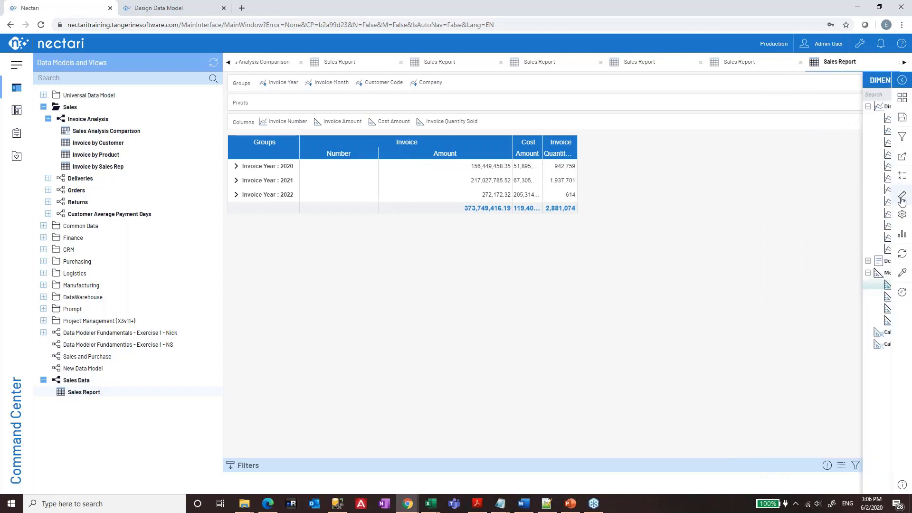
click(902, 214)
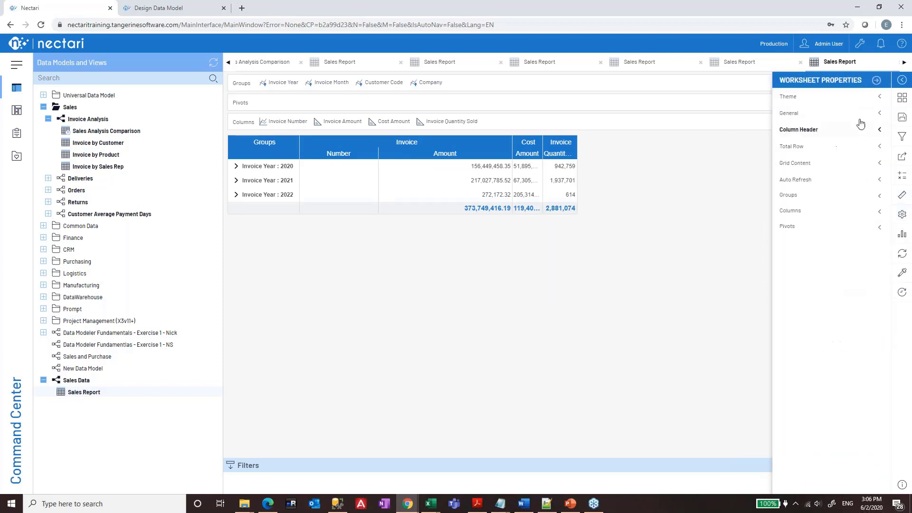
click(814, 116)
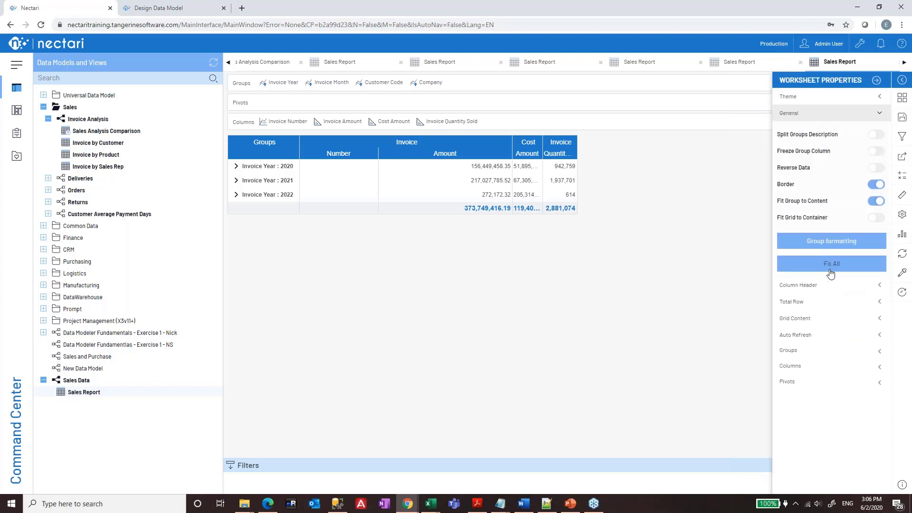
click(831, 269)
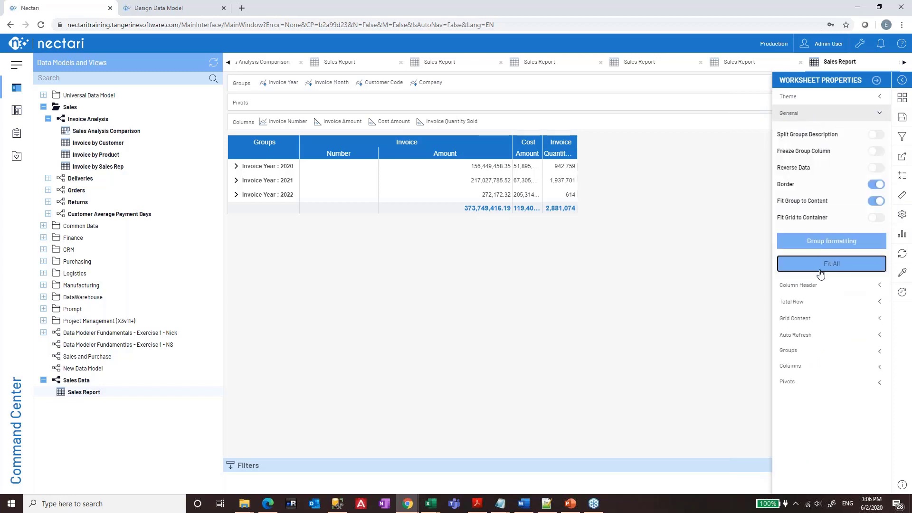
click(878, 82)
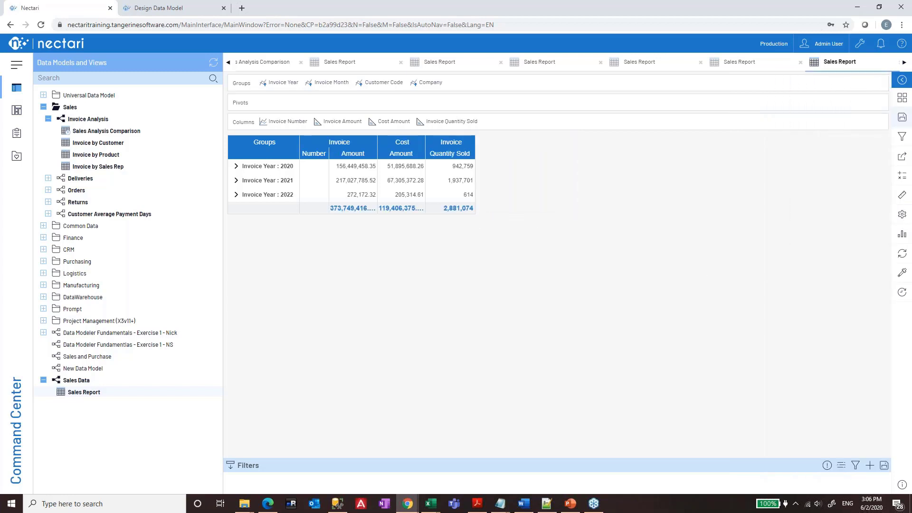
click(902, 118)
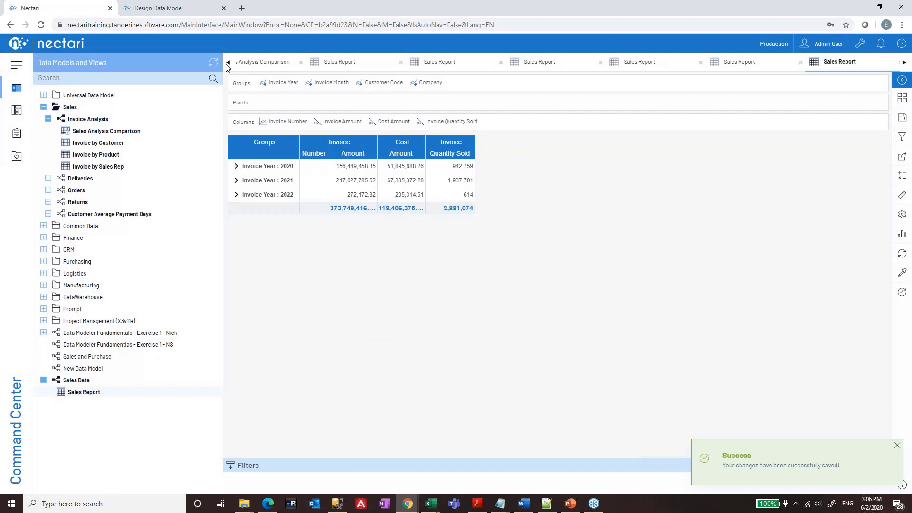
Step: Look at the earliest open Sales Report for comparison and return to the latest version
click(228, 64)
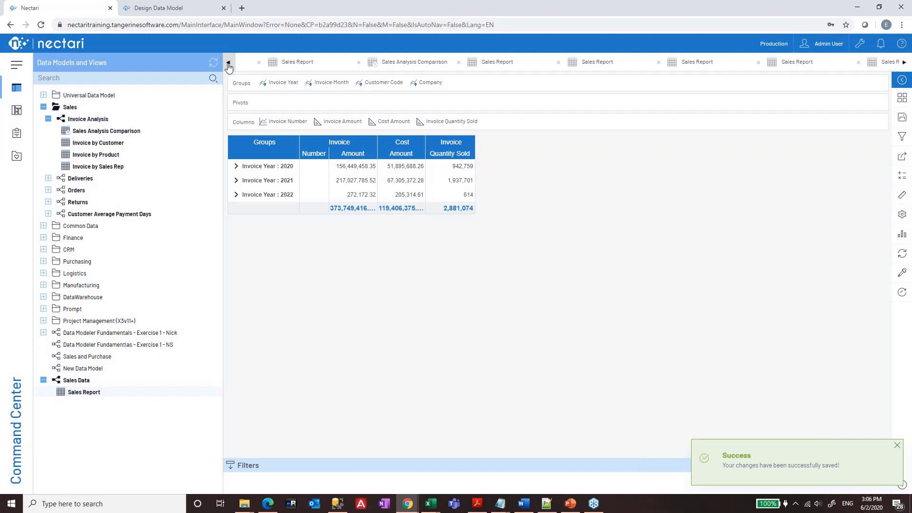
click(229, 64)
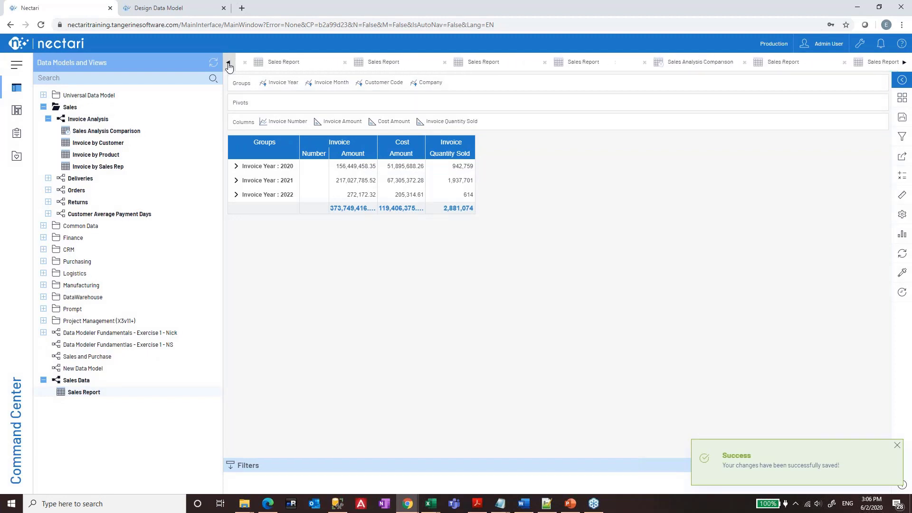
click(269, 63)
click(905, 63)
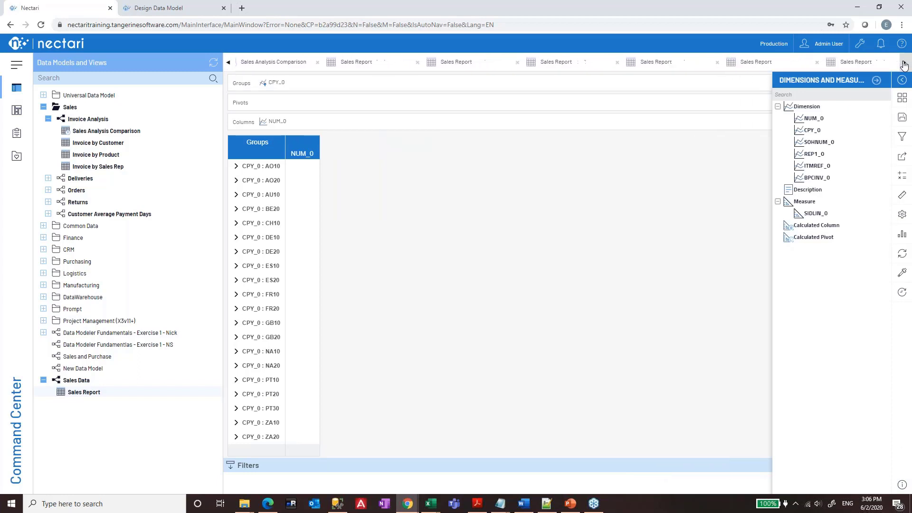
click(863, 68)
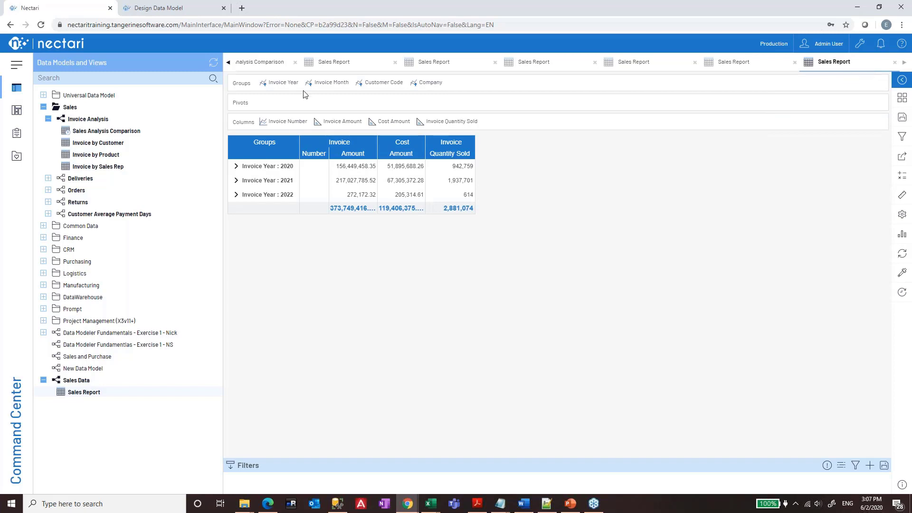
Step: Close the Sales Analysis Comparison and surplus Sales Report views, keeping three Sales Reports, and display the version grouped by Invoice Year
click(229, 70)
click(229, 71)
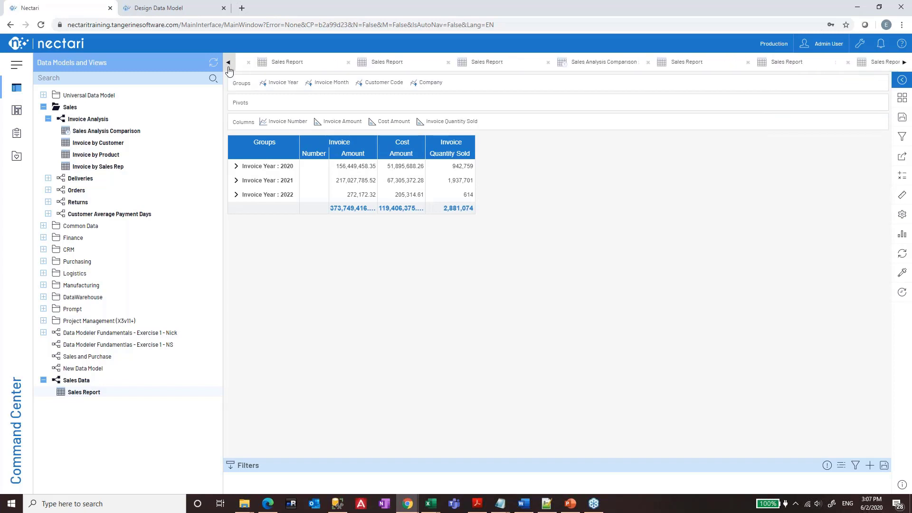
click(229, 71)
click(229, 72)
click(229, 71)
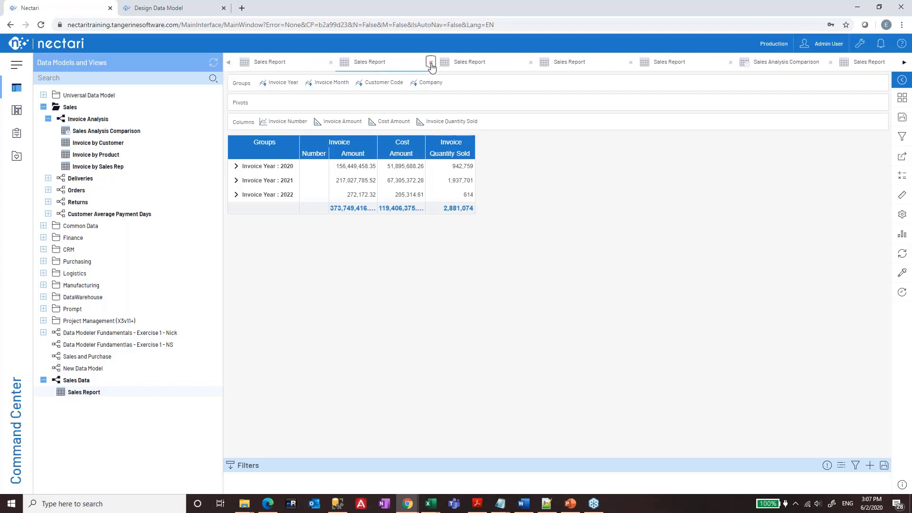
click(431, 63)
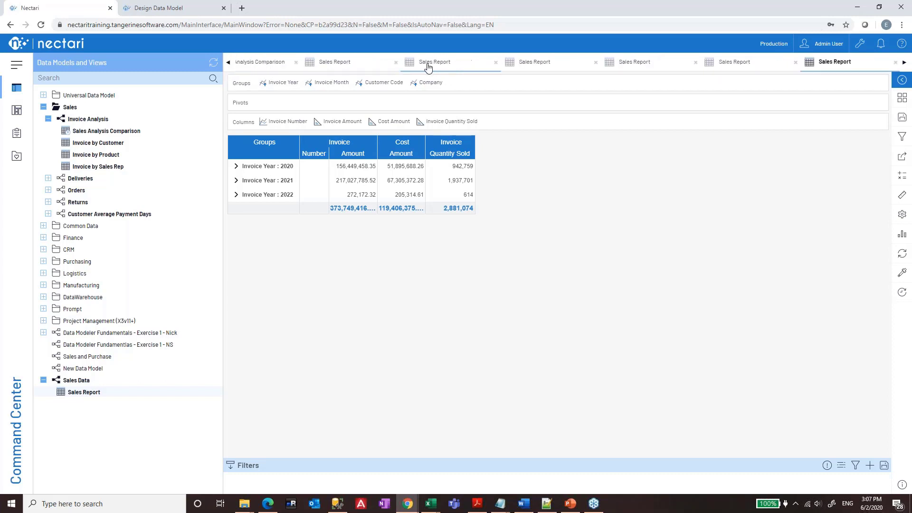
click(395, 64)
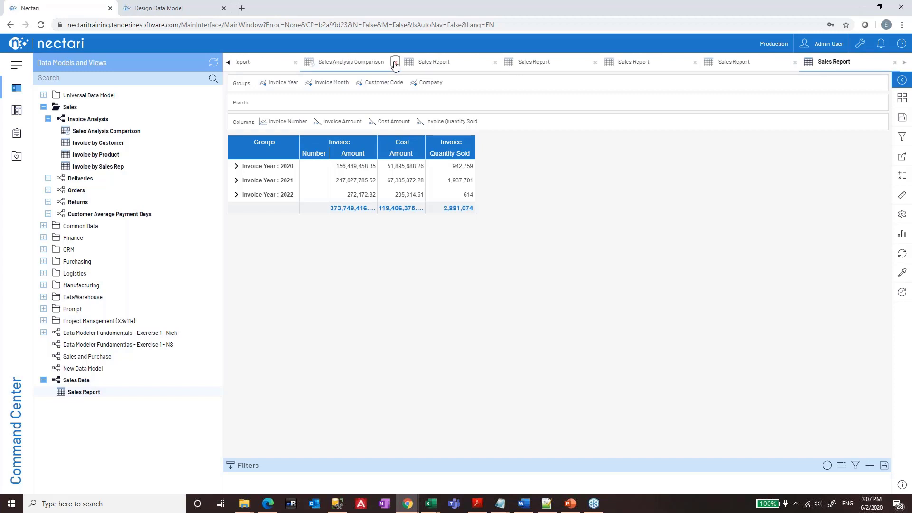
click(395, 63)
click(394, 62)
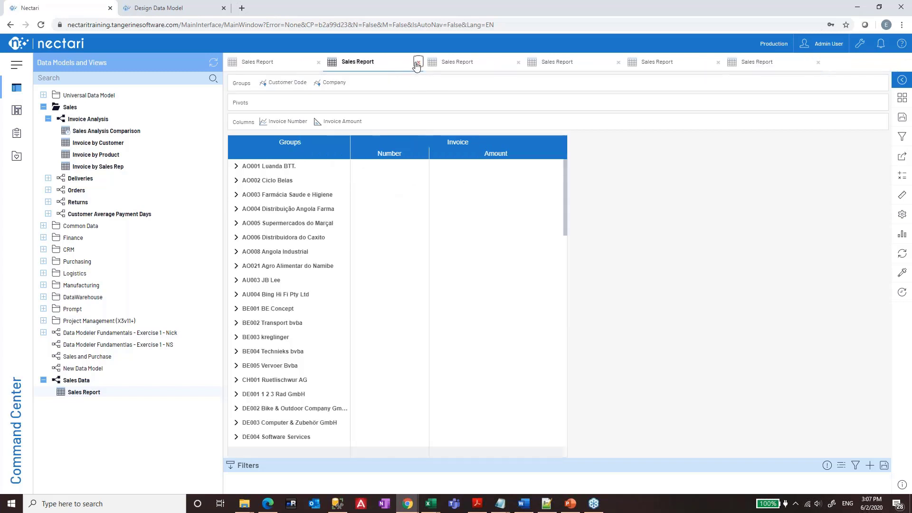
click(419, 64)
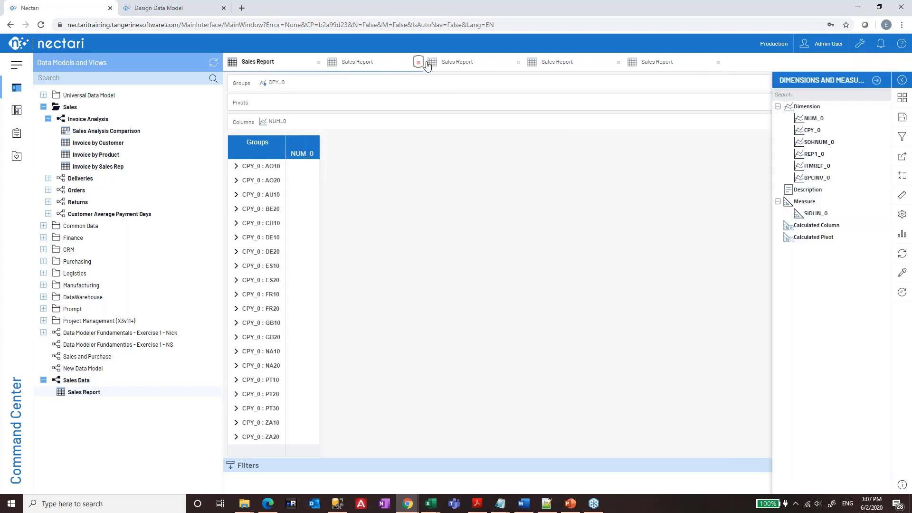
click(419, 63)
click(418, 64)
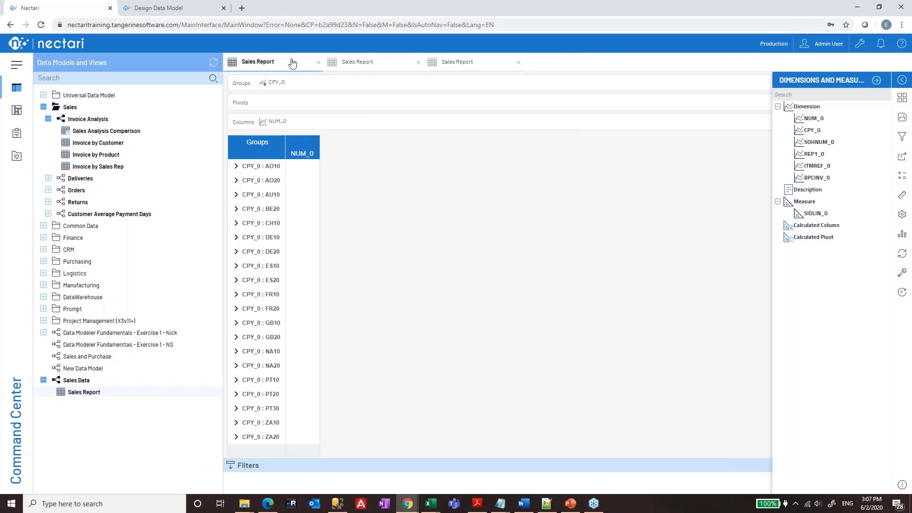
click(468, 67)
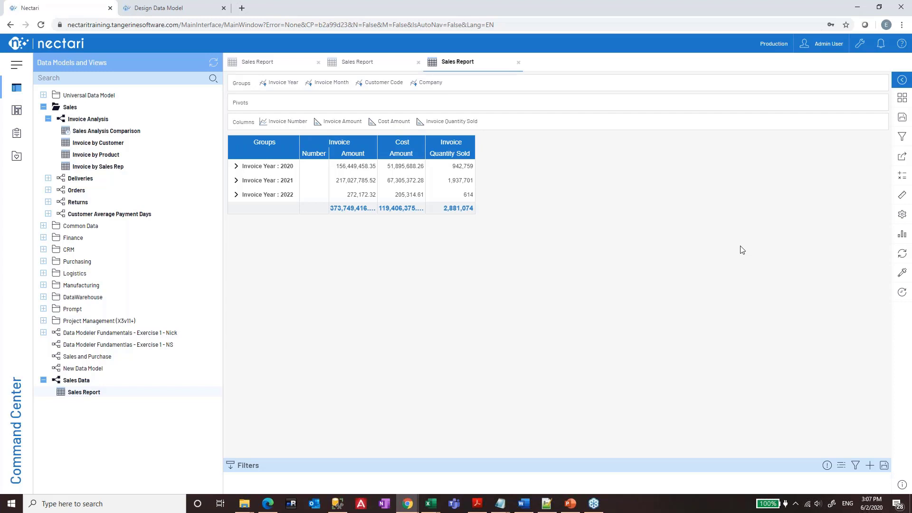
Step: In the Sales Data model design, dismiss the save message, move and collapse the ATEXTRA table, and reposition and expand the BPCUSTOMER table
click(160, 7)
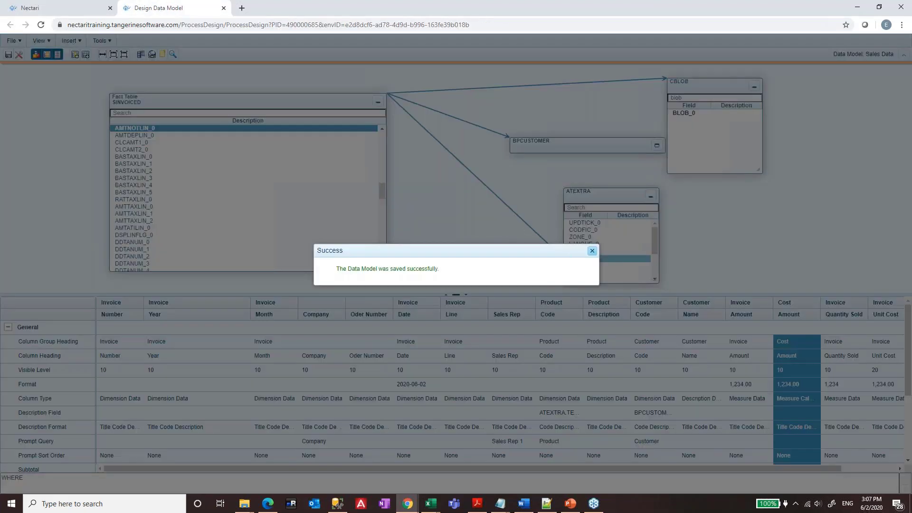
click(593, 251)
scroll(811, 316, down, 3)
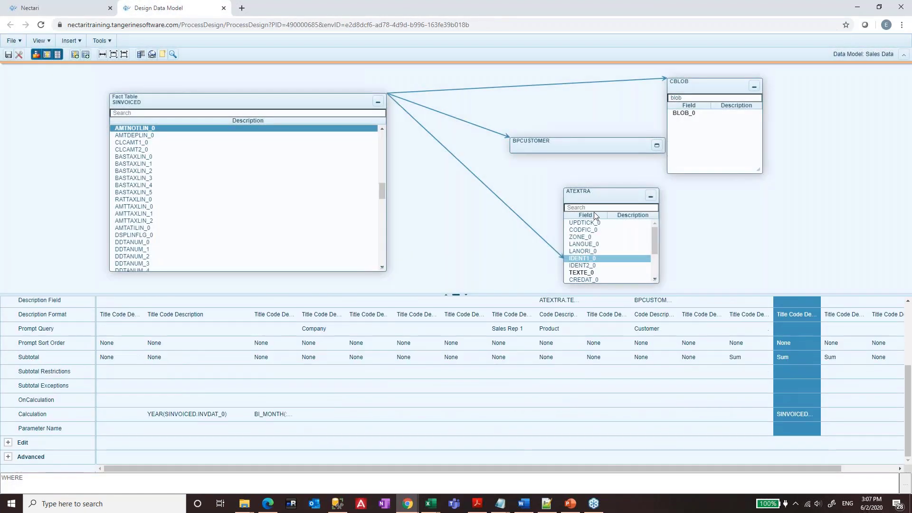
drag(618, 198, 582, 214)
click(618, 151)
drag(580, 146, 550, 120)
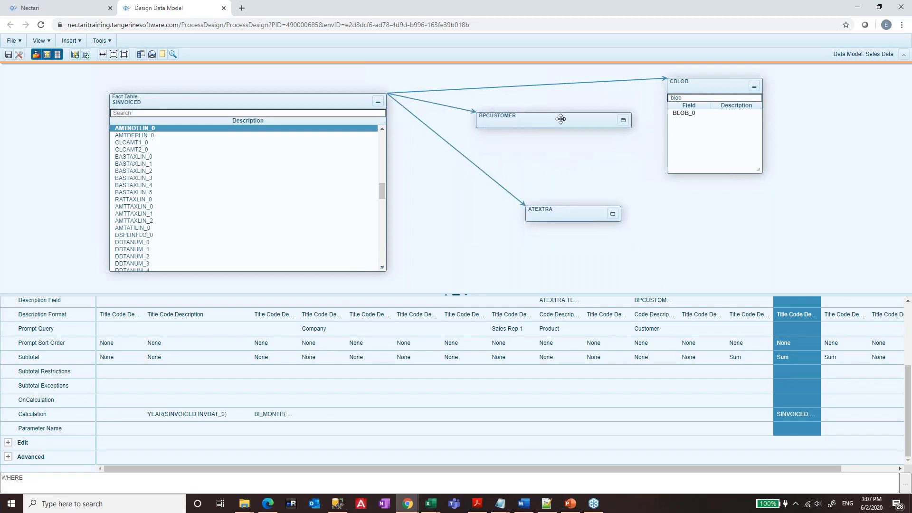
click(626, 120)
drag(627, 200, 590, 207)
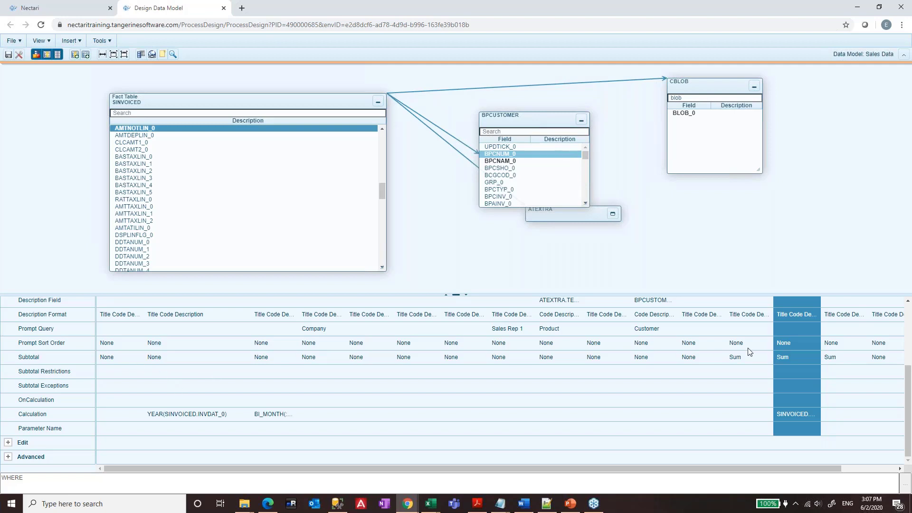
scroll(761, 349, up, 5)
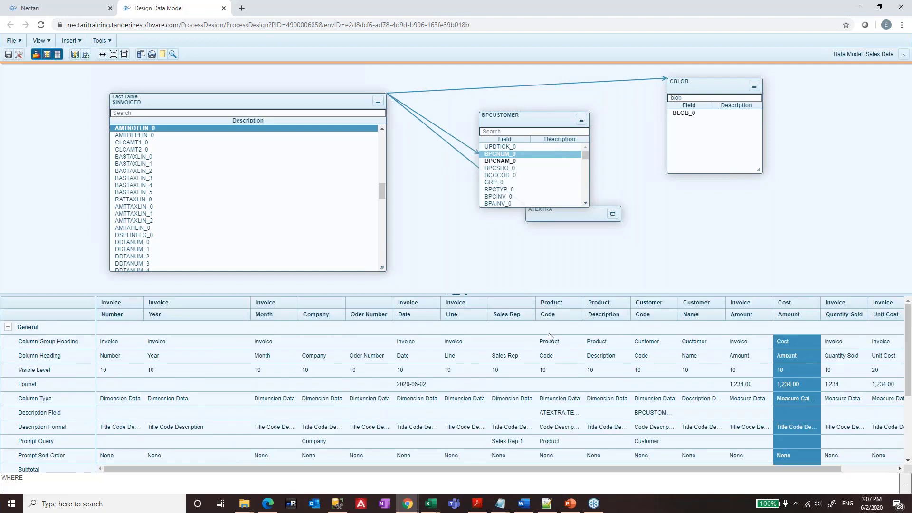
Step: Expand Invoice Year 2020 in the Sales Report and examine the yearly Invoice Amount against that of month 1
click(33, 8)
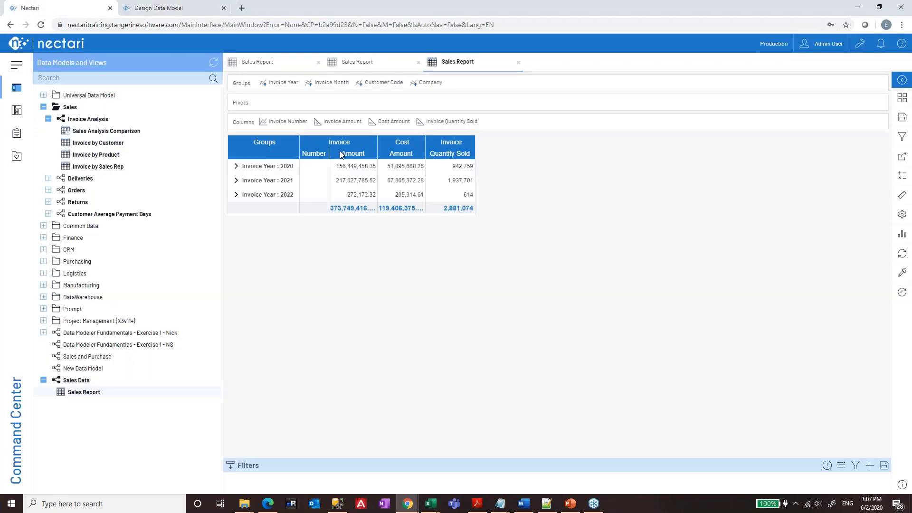
click(356, 165)
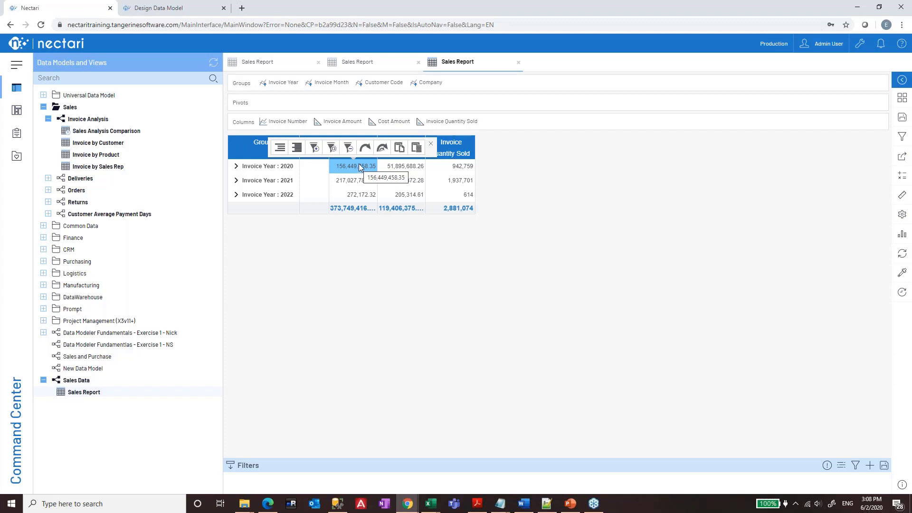
click(237, 167)
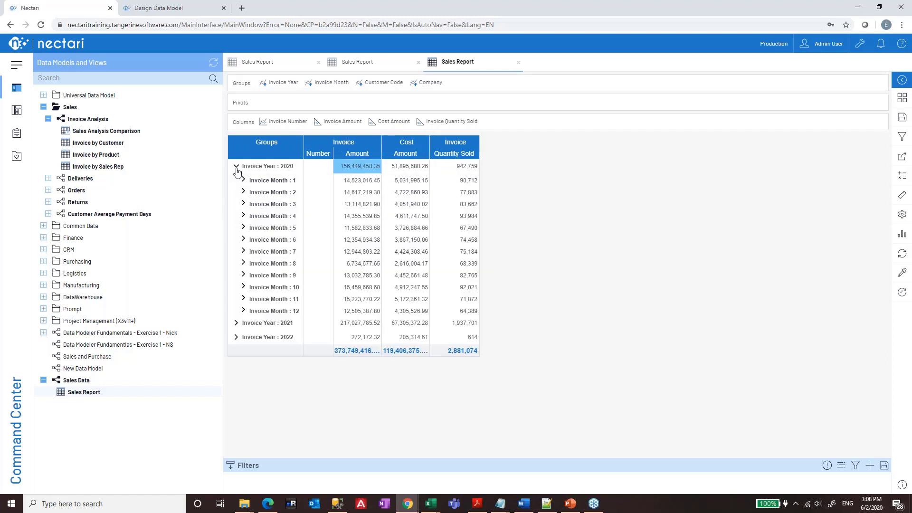
click(369, 181)
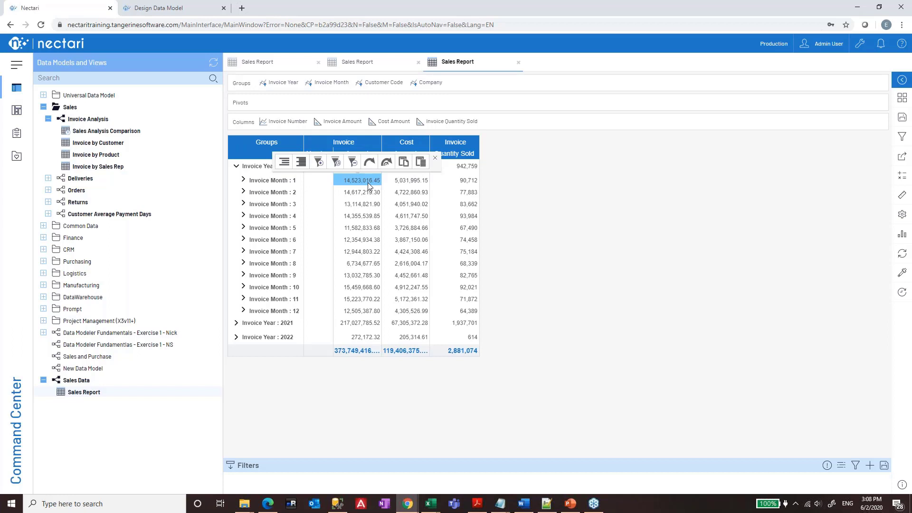
Step: Add a calculated column directly after Invoice Amount in the Sales Data model design
click(176, 8)
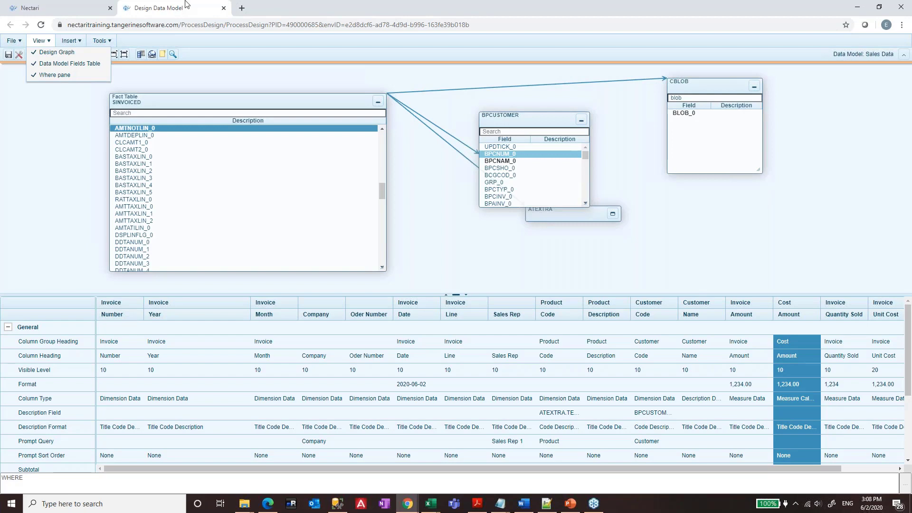
click(734, 311)
scroll(734, 311, down, 3)
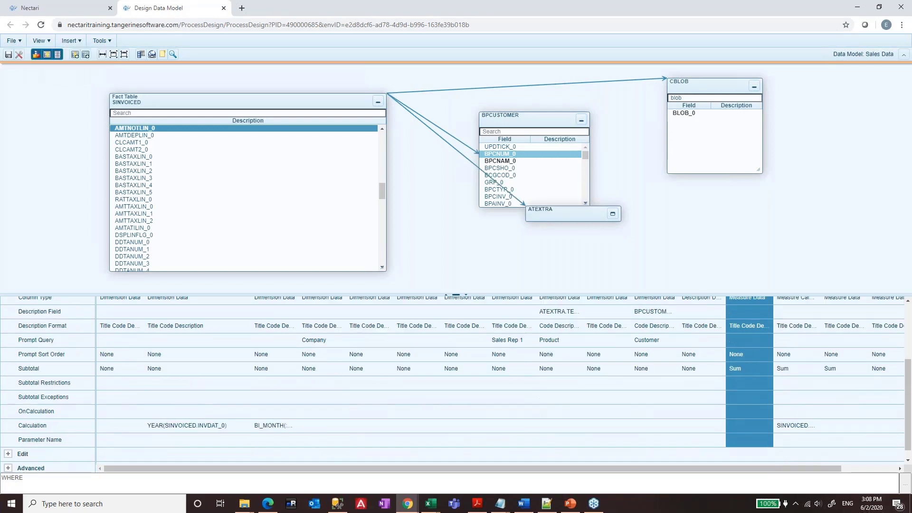
scroll(748, 327, up, 3)
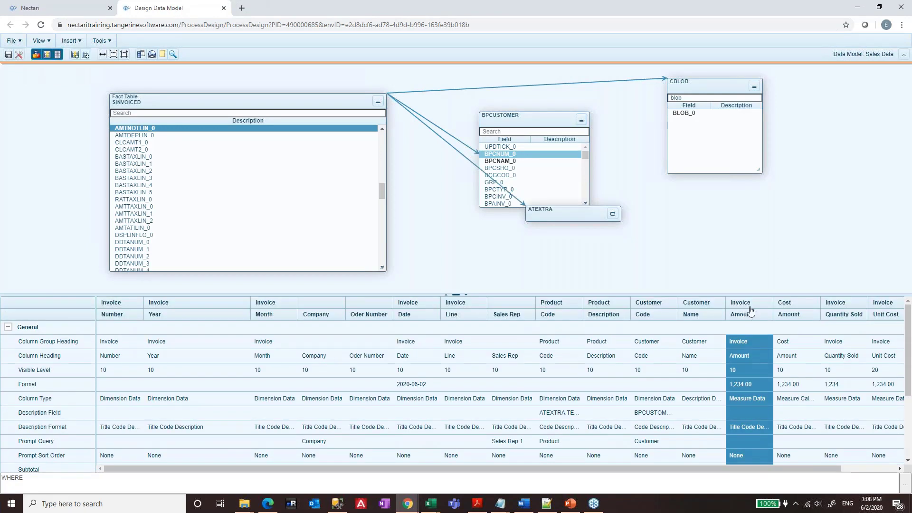
right_click(750, 311)
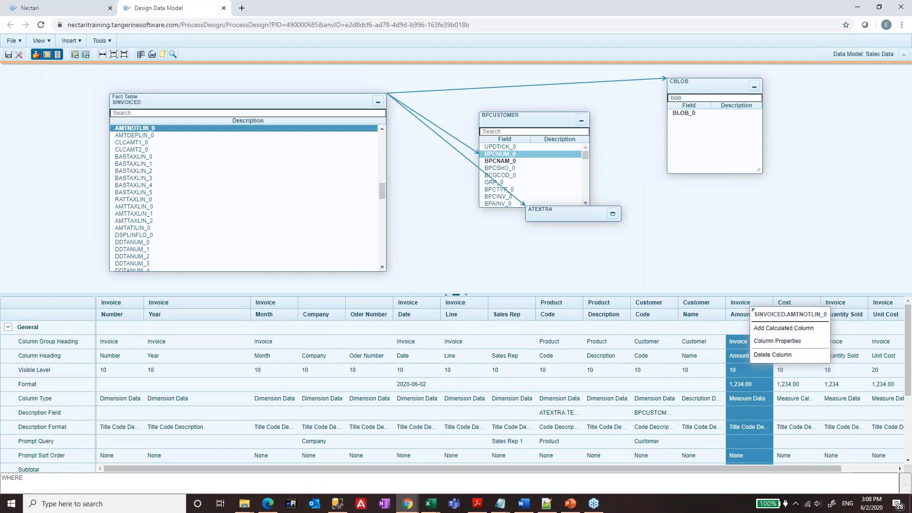
click(762, 329)
click(755, 346)
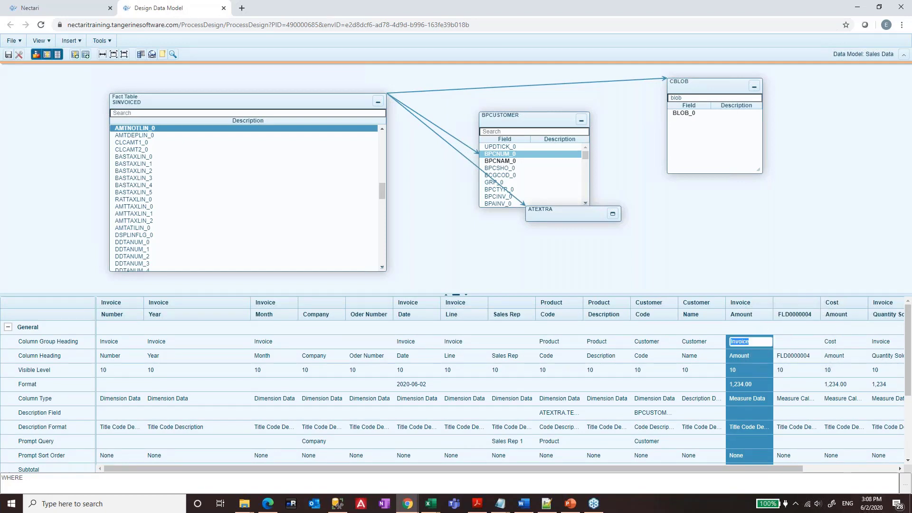
Step: Give the new calculated column the group heading Invoice and the column heading Amount %
click(799, 343)
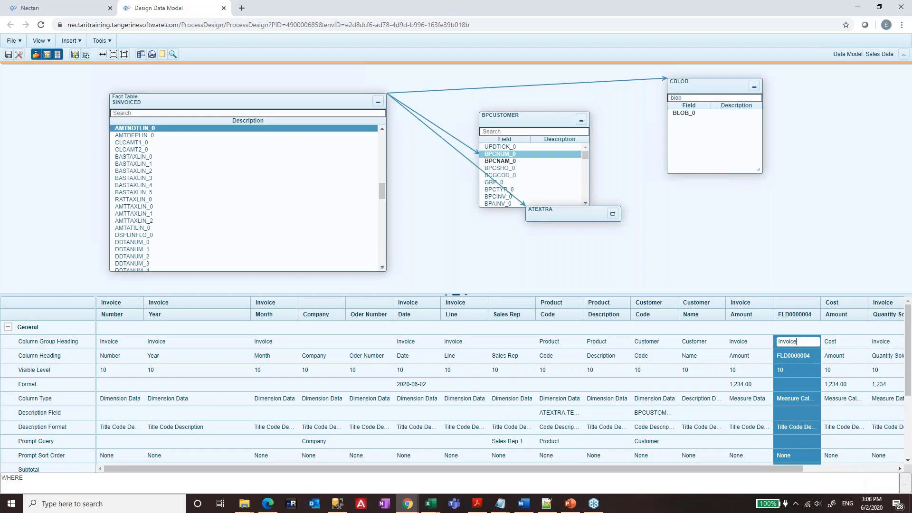
click(792, 350)
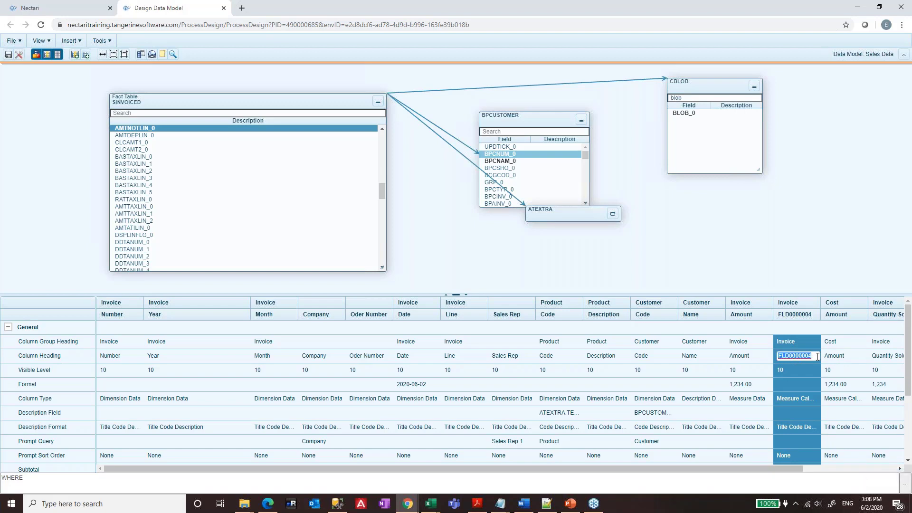
text(Amount %)
key(Return)
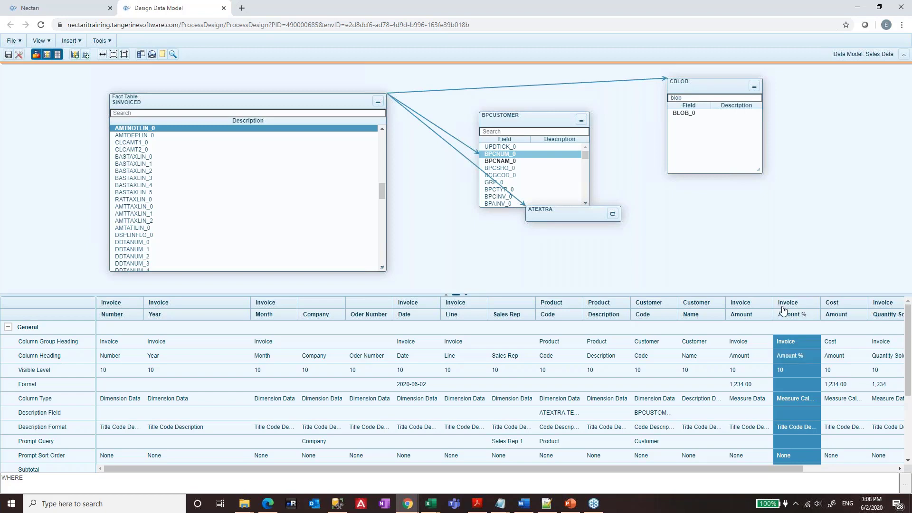
Step: Set the subtotal of the Invoice Amount % column to Percentage of total
scroll(792, 356, down, 2)
click(799, 375)
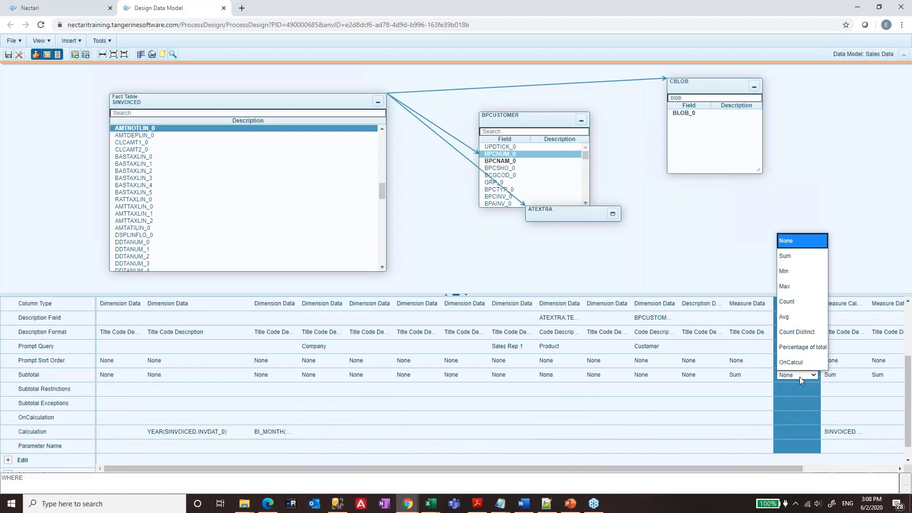
click(803, 348)
Step: Set the Invoice Amount % calculation to SINVOICED.AMTNOTLIN_0 and save the data model
click(802, 434)
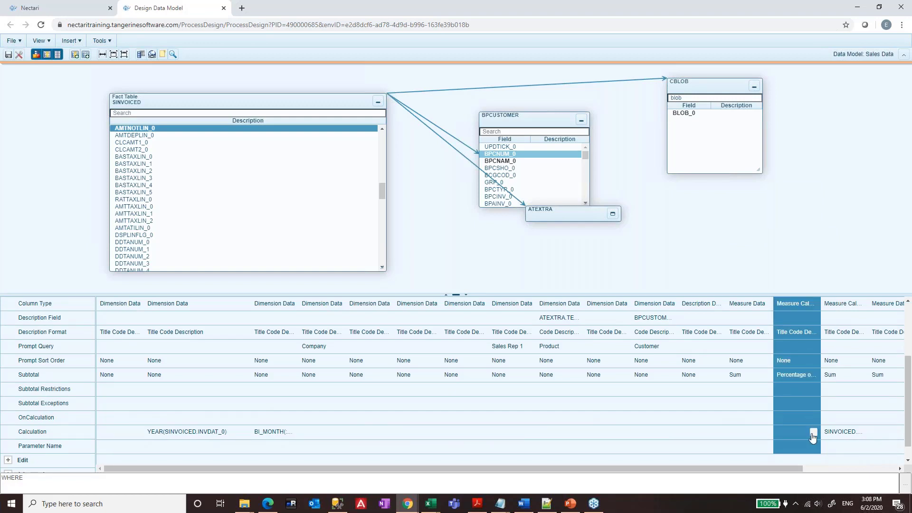
click(813, 434)
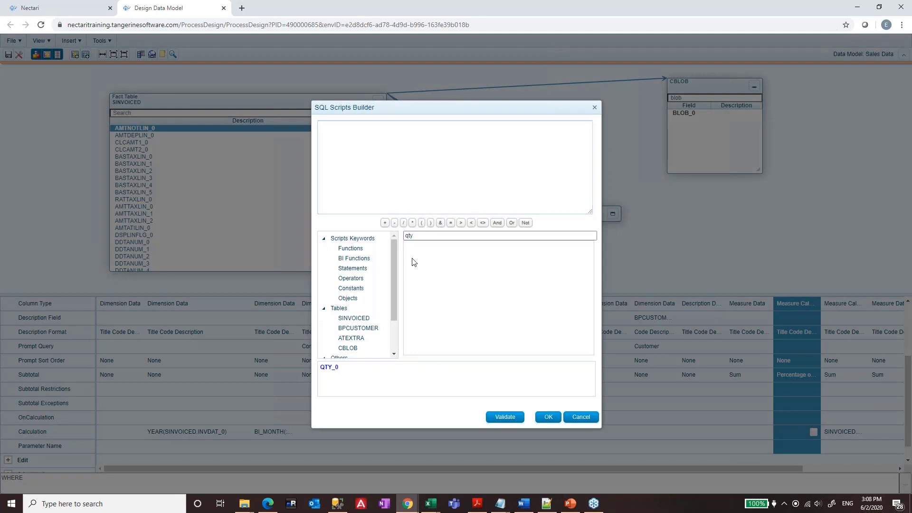
click(355, 318)
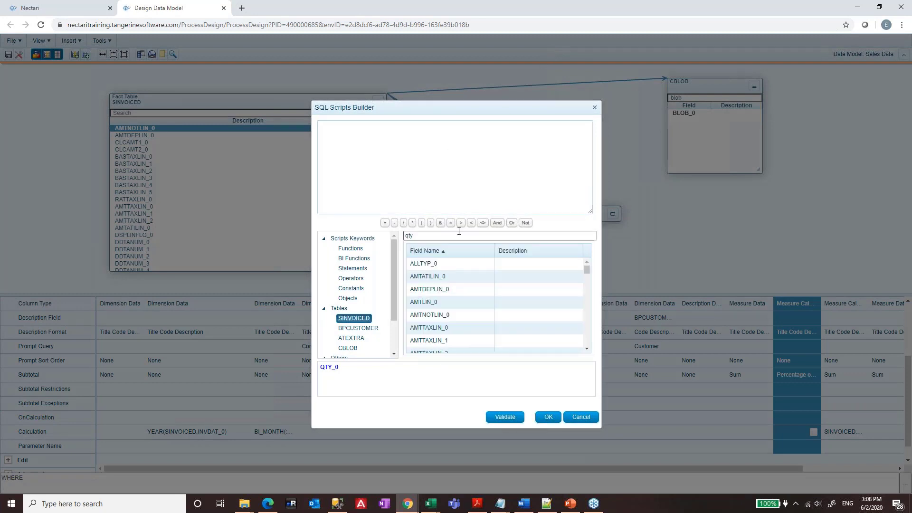
double_click(445, 239)
text(amtno)
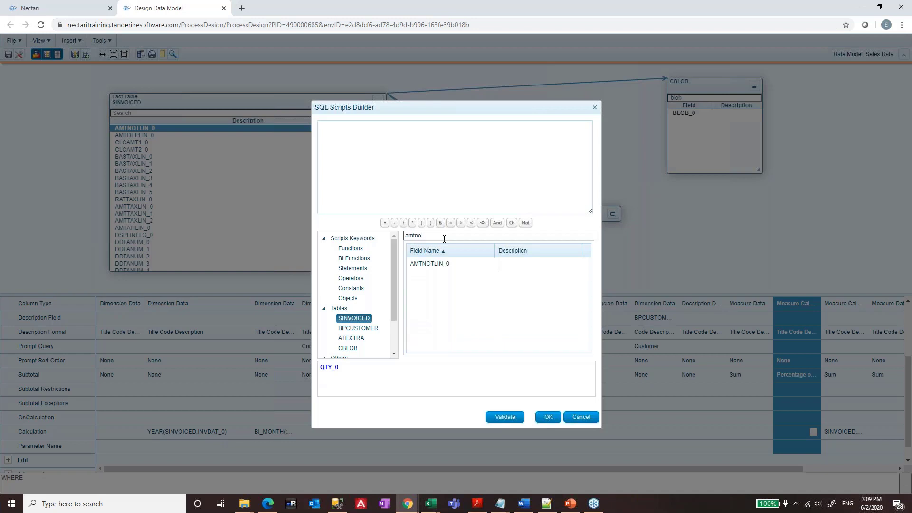
double_click(442, 263)
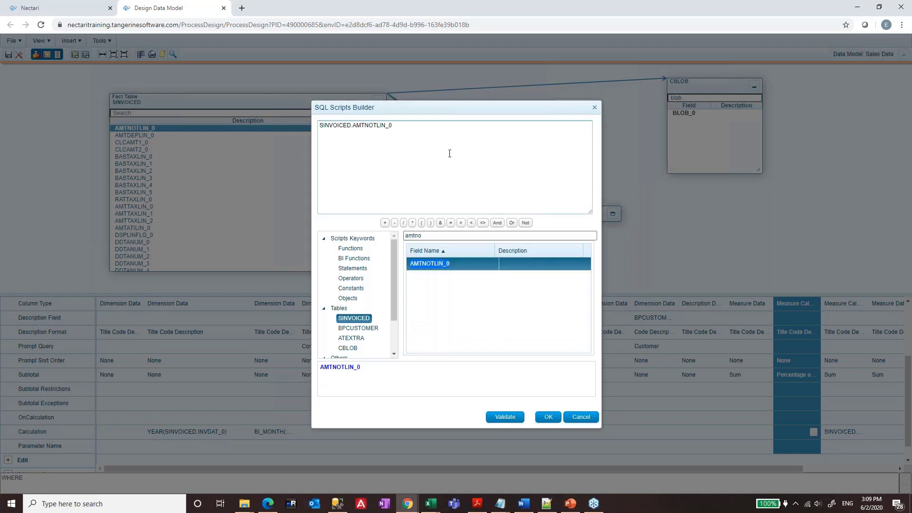
click(547, 417)
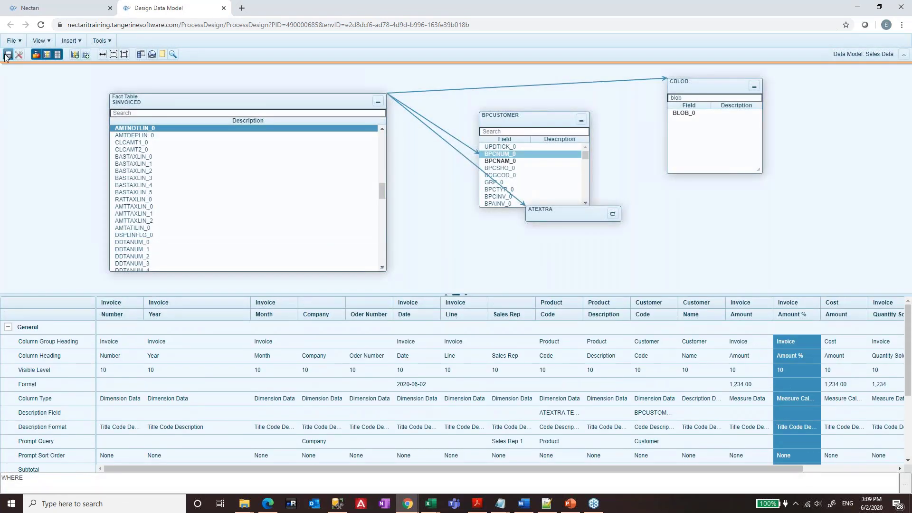
click(7, 54)
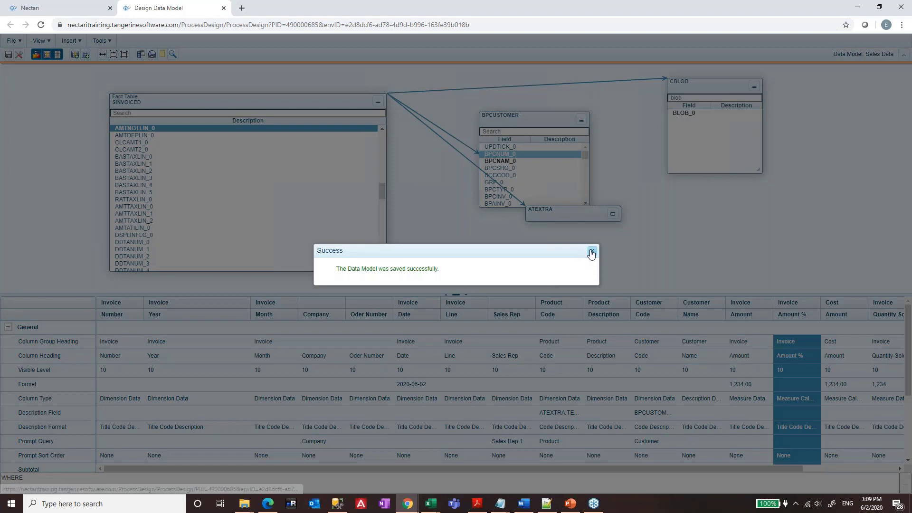
click(592, 252)
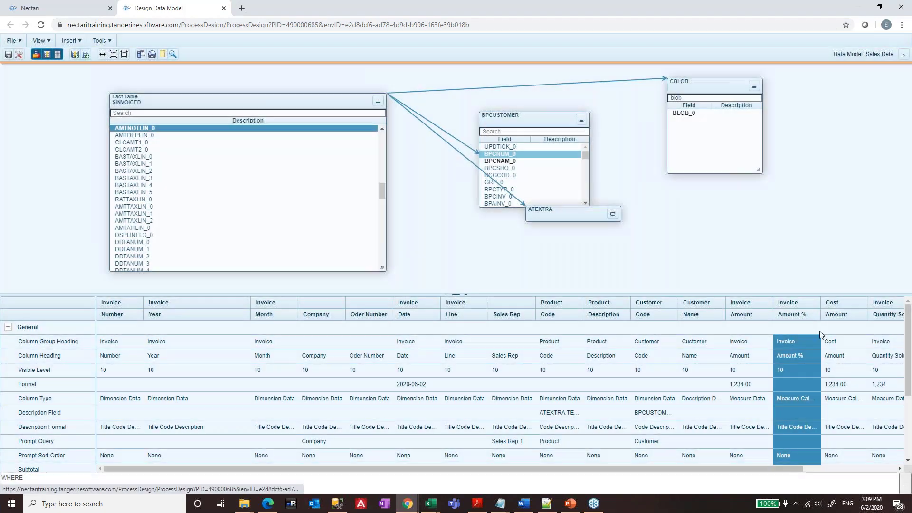
Step: Format the Invoice Amount % column as Percentage with 2 decimal places and save the data model
click(805, 383)
click(814, 385)
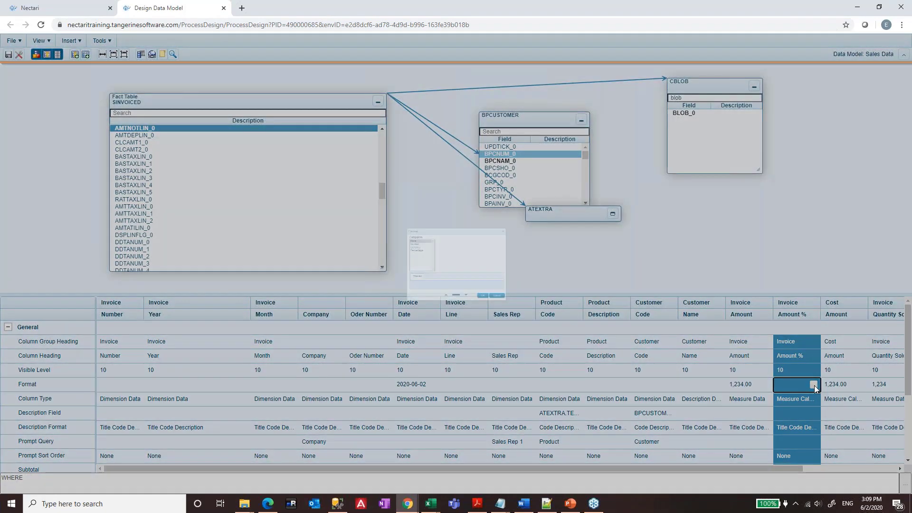
click(364, 232)
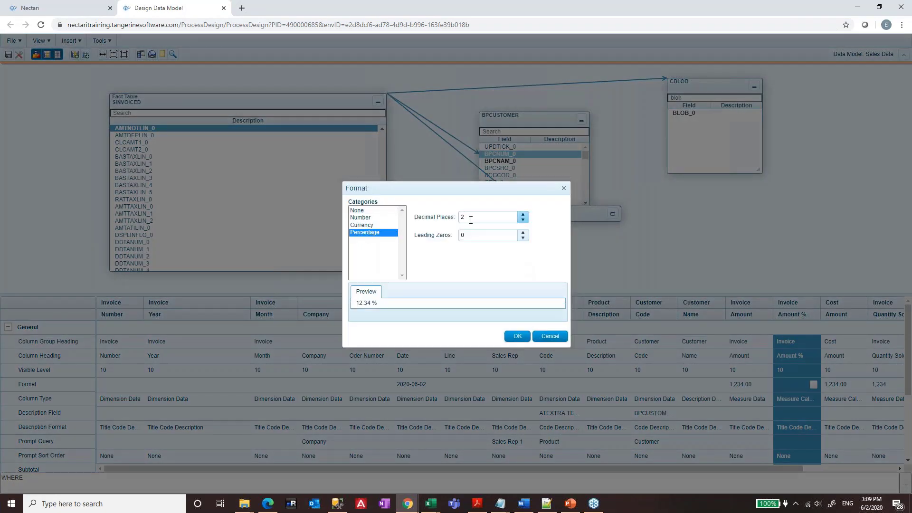
click(518, 336)
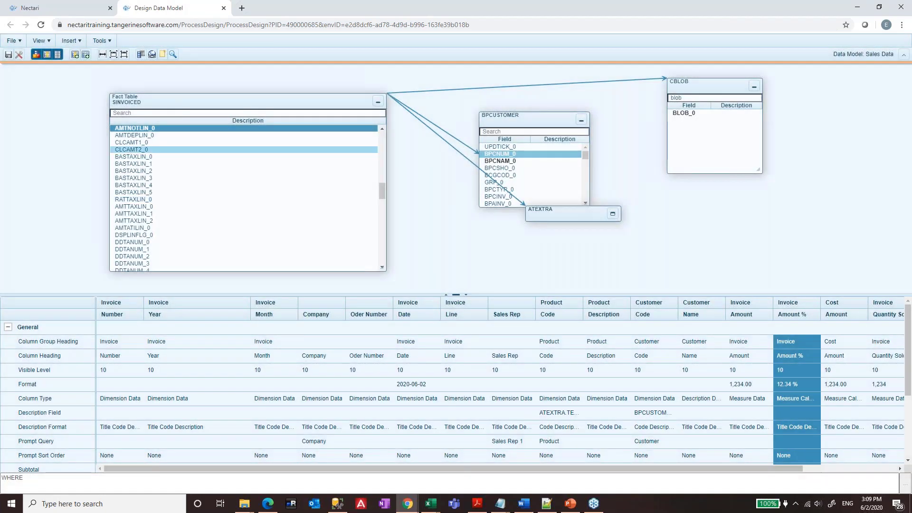
click(9, 54)
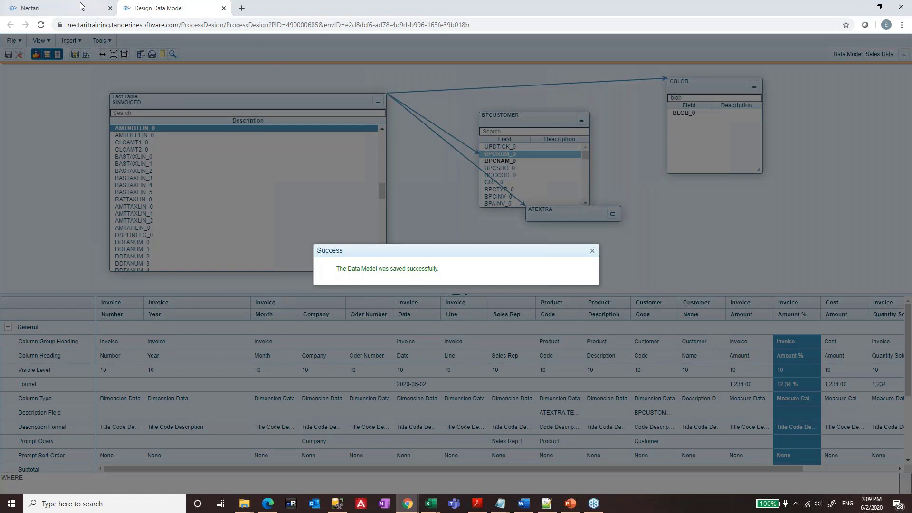
Step: Reopen the Sales Report and add the Invoice Amount % measure to its columns directly after Invoice Amount
click(66, 8)
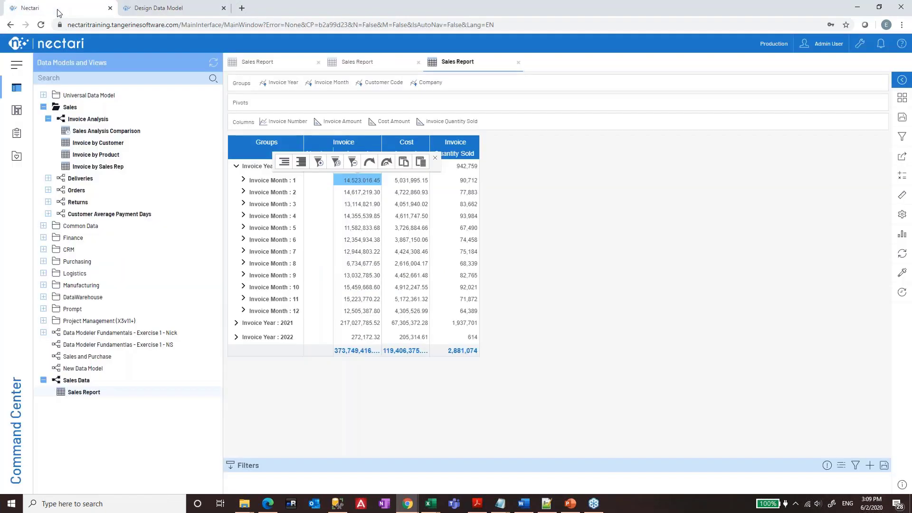
double_click(90, 395)
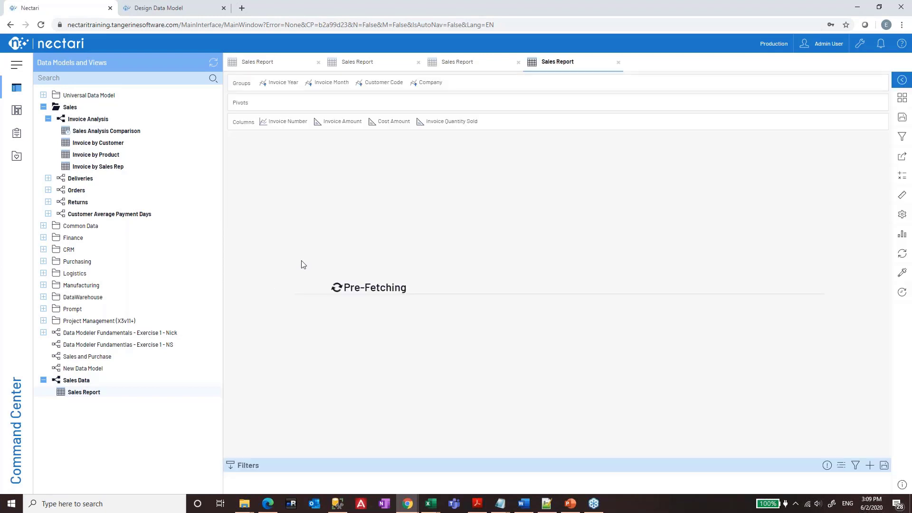
click(902, 198)
click(777, 130)
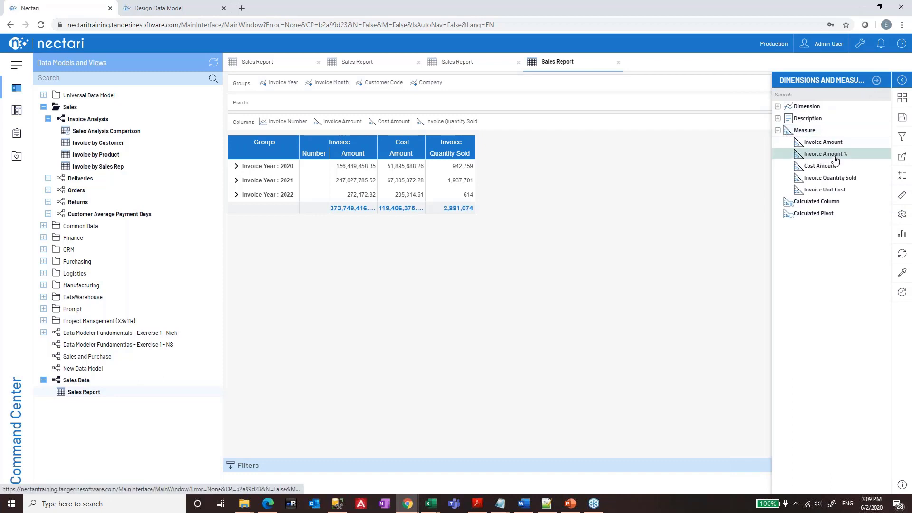
drag(831, 155, 372, 125)
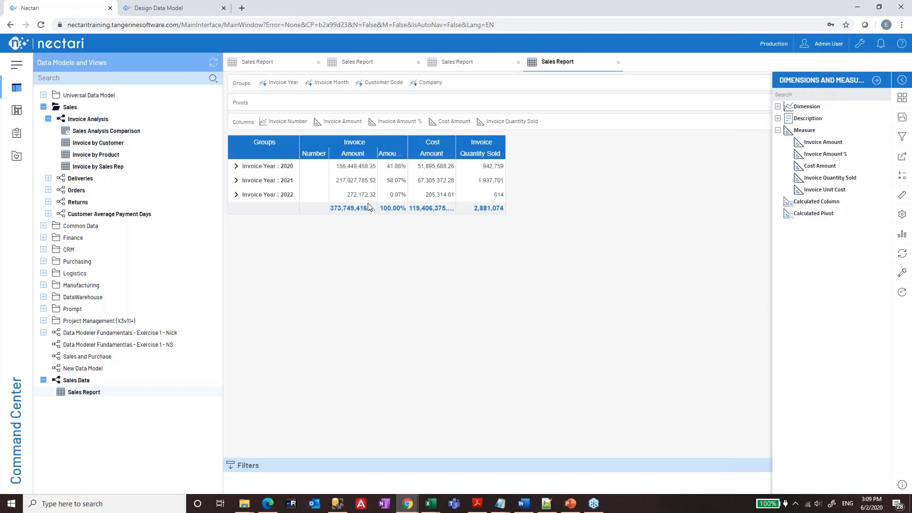
Step: Fit all report columns to their content and widen the Invoice Amount column to show its full total
click(898, 202)
click(901, 215)
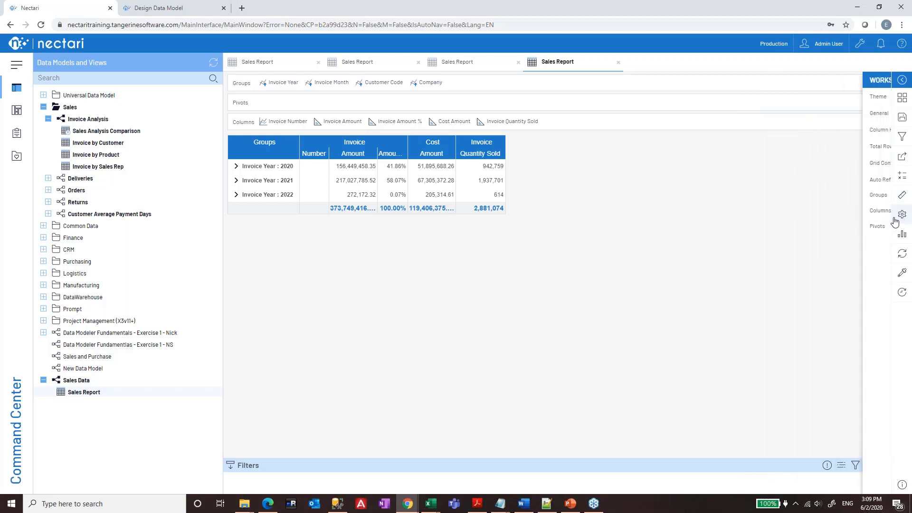
click(827, 263)
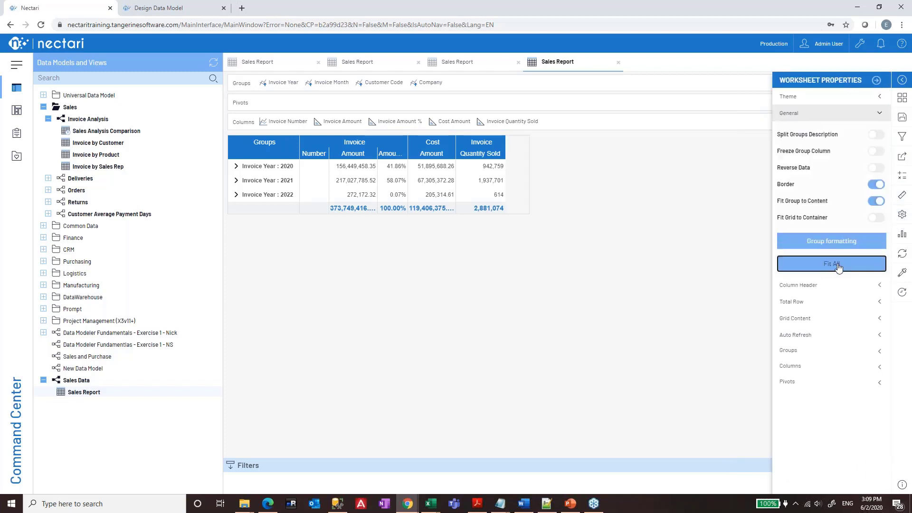
click(876, 80)
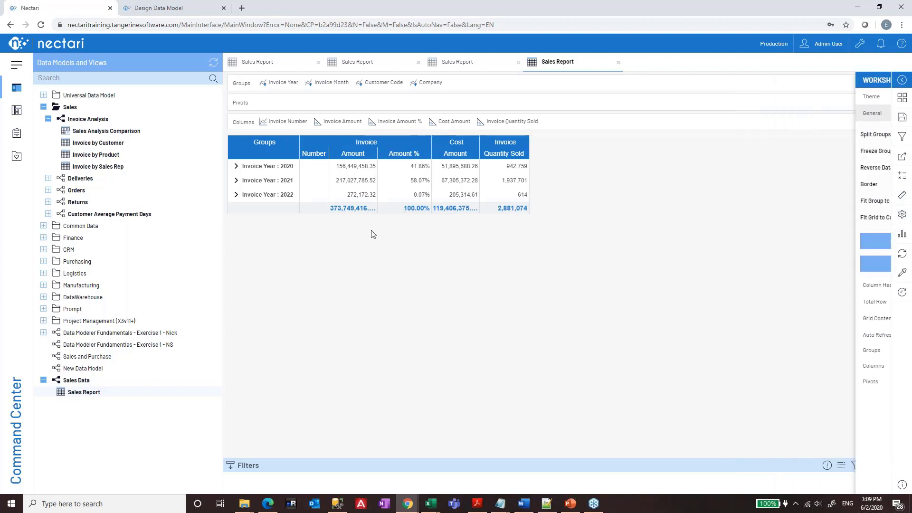
drag(375, 157, 391, 156)
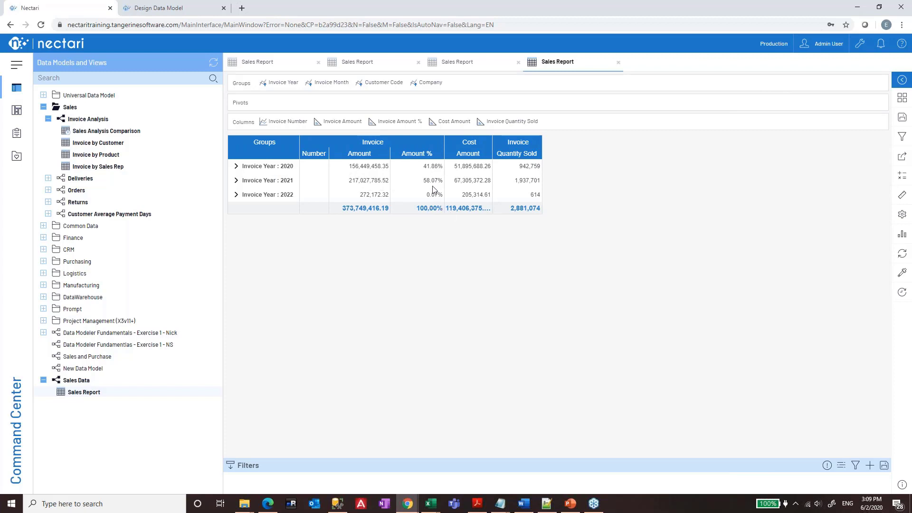
Step: Expand invoice year 2020 to examine the monthly percentages, and make Customer Code the first group of the report
click(237, 167)
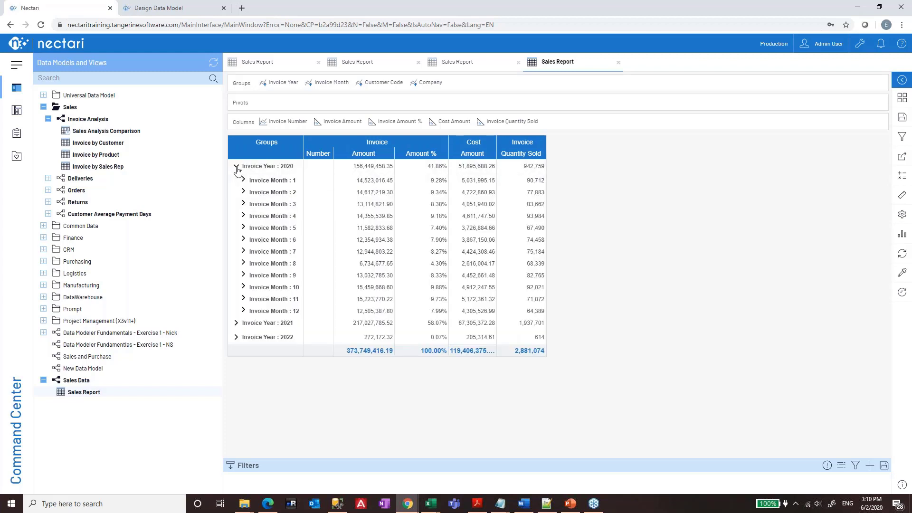
click(433, 183)
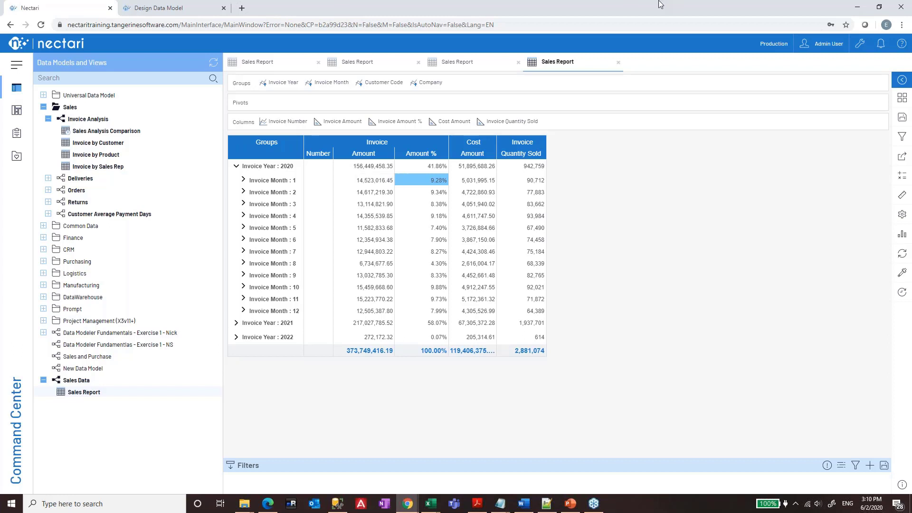
drag(378, 87, 270, 82)
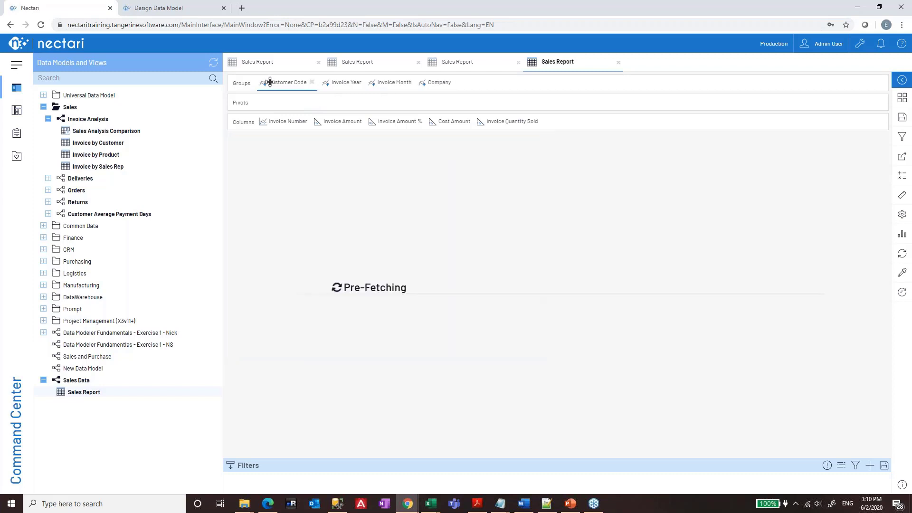
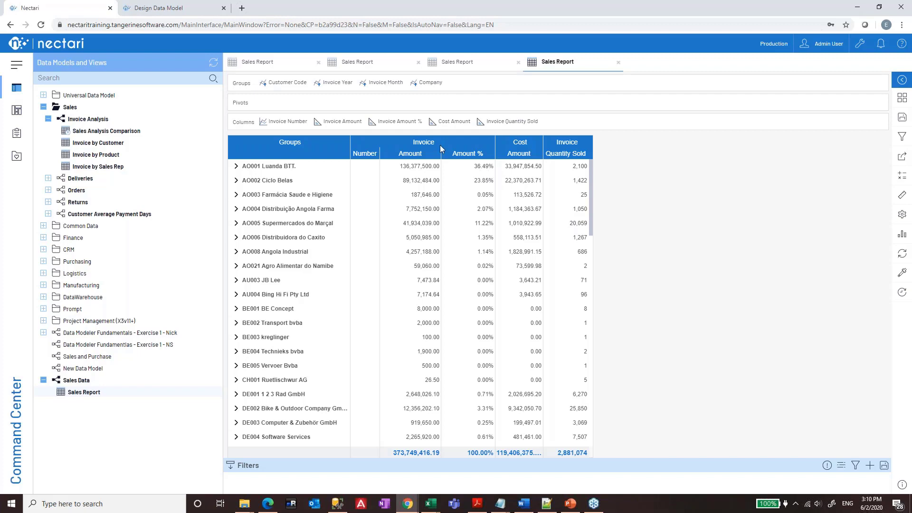
Step: Return to the Sales Data model design, compare the Invoice Amount and Amount % column settings, and widen the Amount % column
click(169, 7)
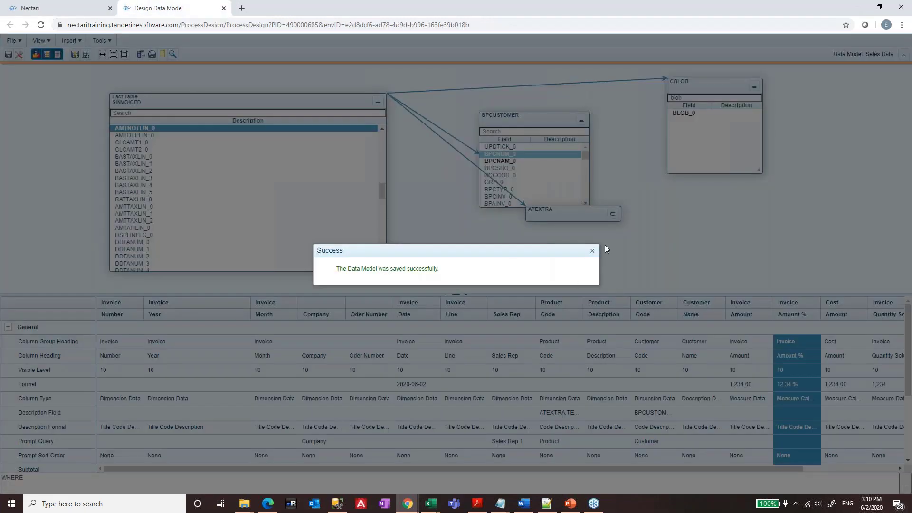
click(592, 251)
click(753, 313)
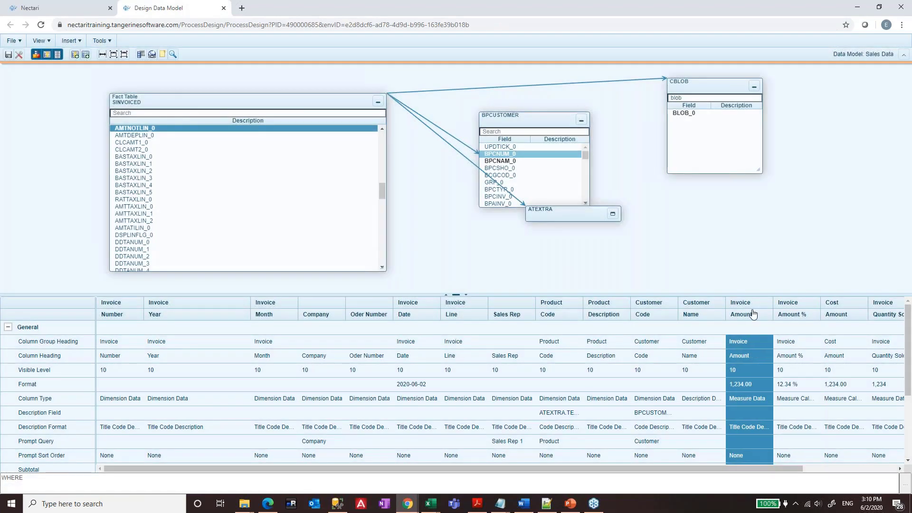
scroll(760, 323, down, 3)
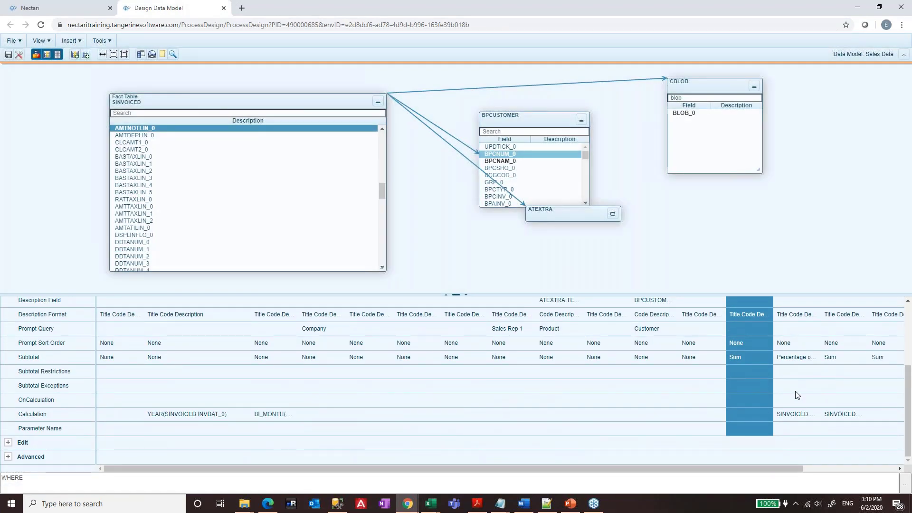
scroll(797, 363, up, 3)
click(797, 317)
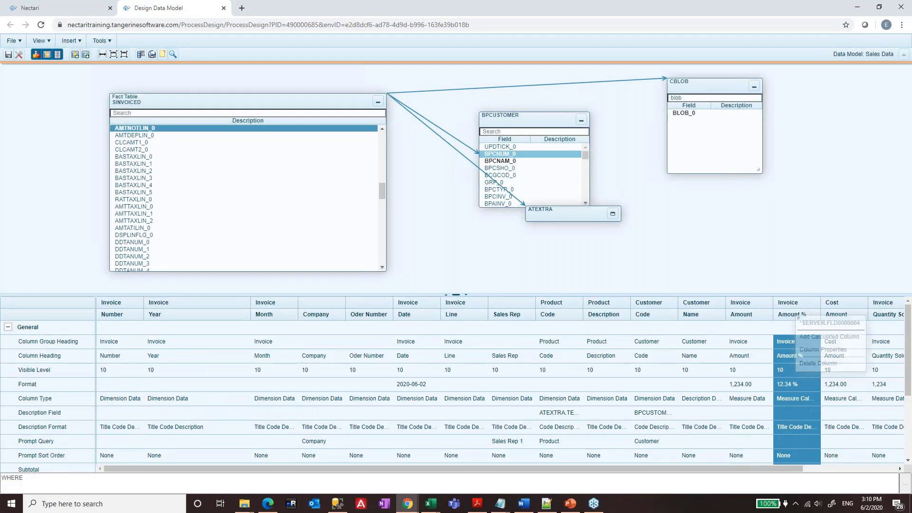
right_click(796, 318)
click(753, 316)
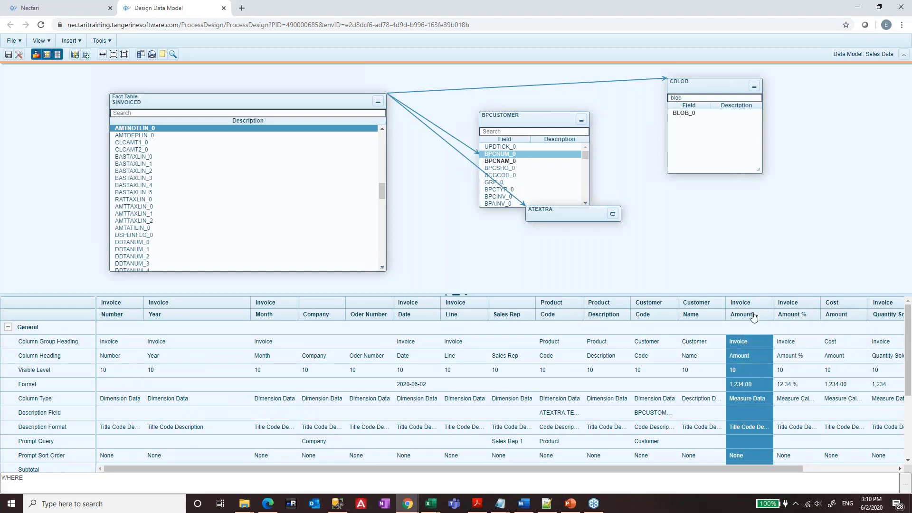
click(798, 318)
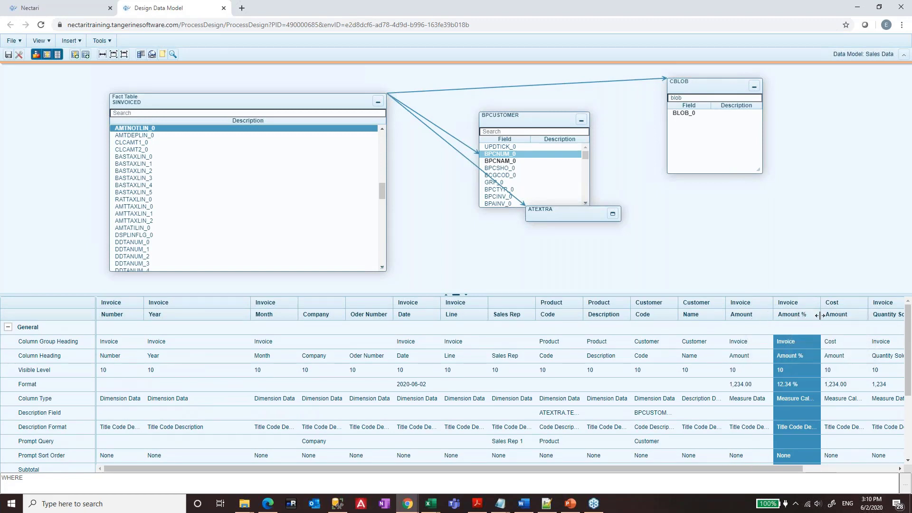
drag(821, 316, 840, 316)
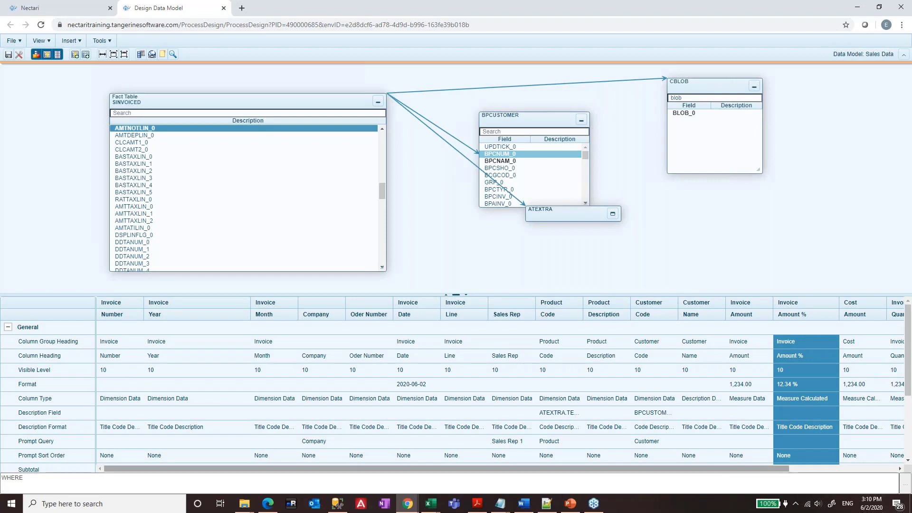
Step: Add a calculated column directly after Invoice Amount % in the Sales Data model design
drag(750, 470, 865, 467)
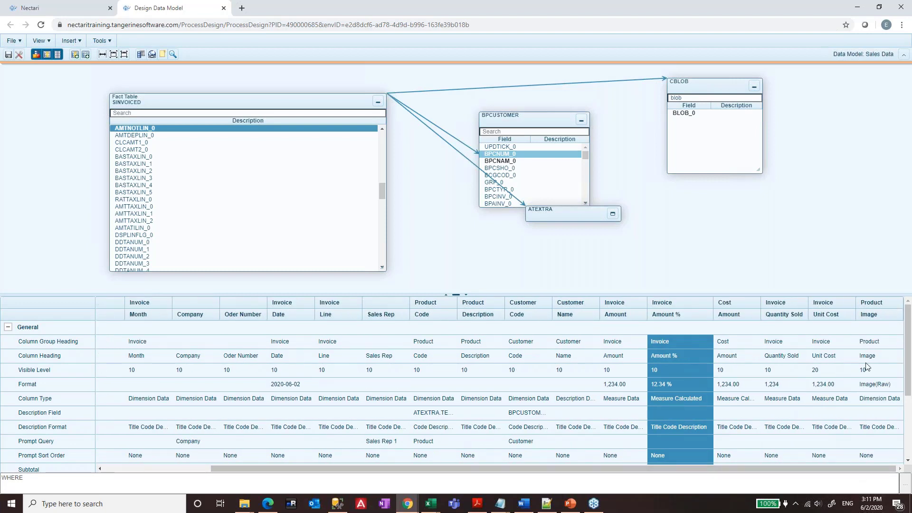
scroll(866, 366, down, 3)
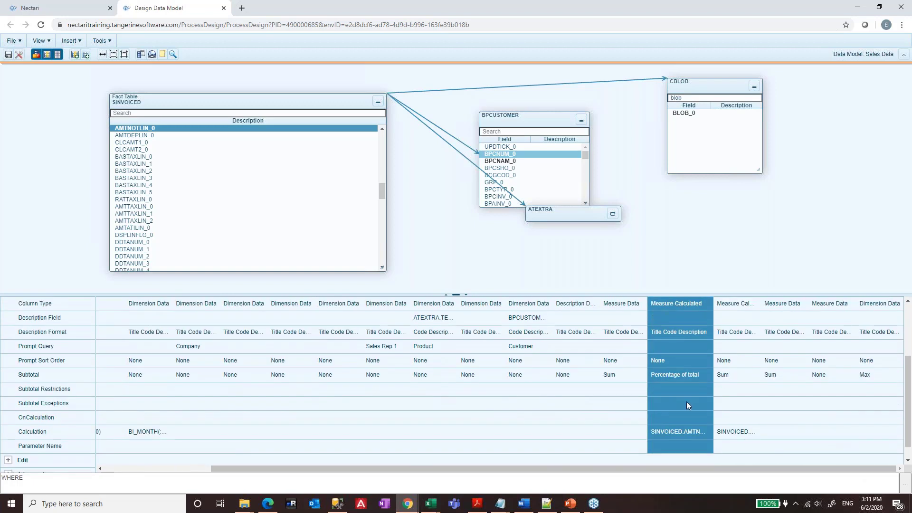
click(68, 7)
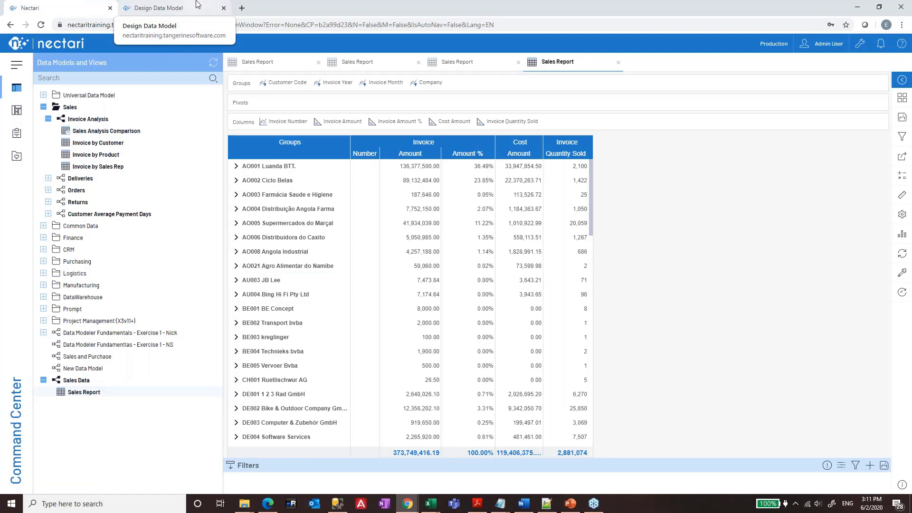
click(164, 8)
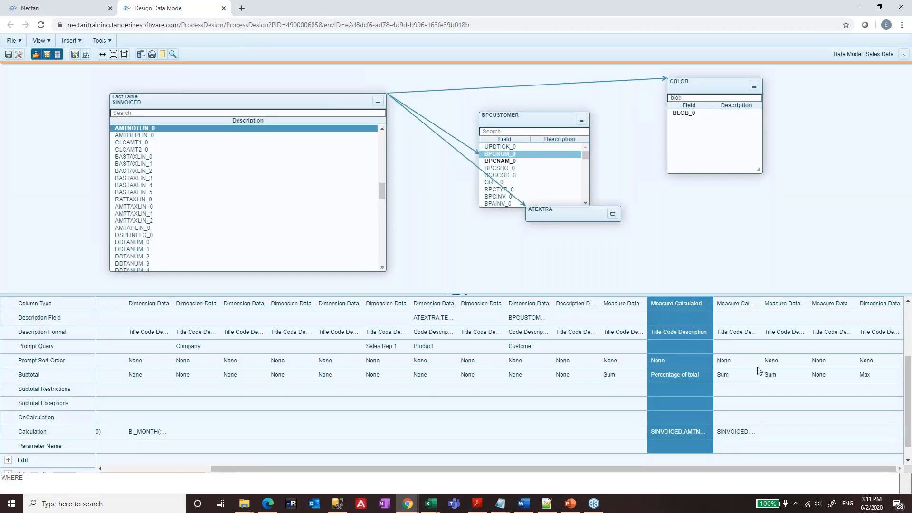
scroll(683, 370, up, 3)
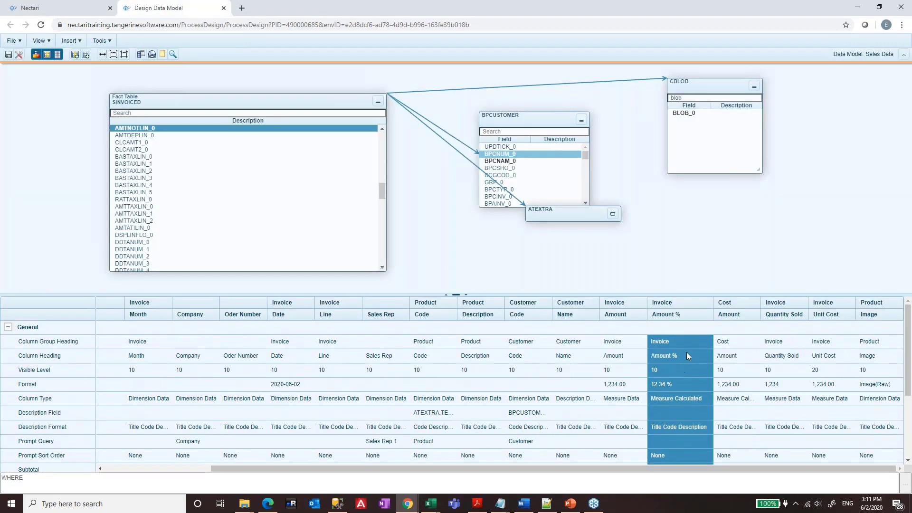
right_click(690, 314)
click(720, 341)
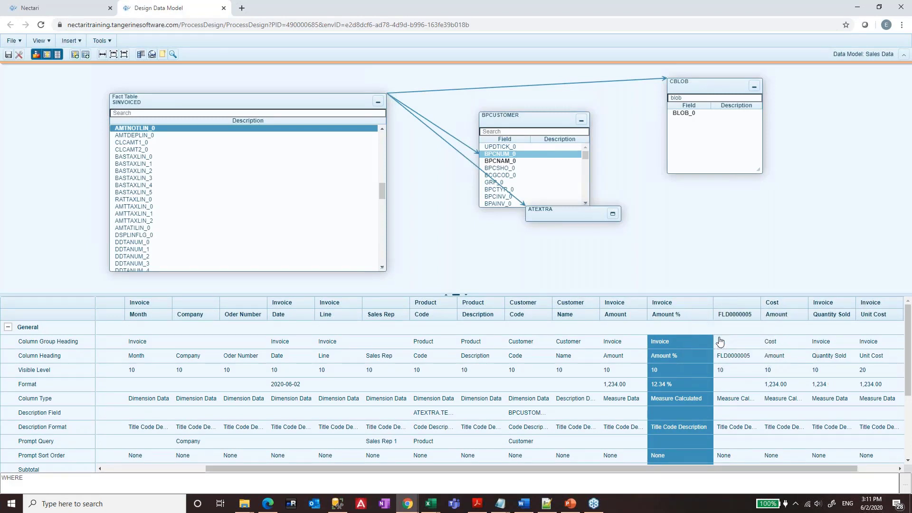
Step: Give the new calculated column the group heading Sales and the column heading Margin
click(729, 346)
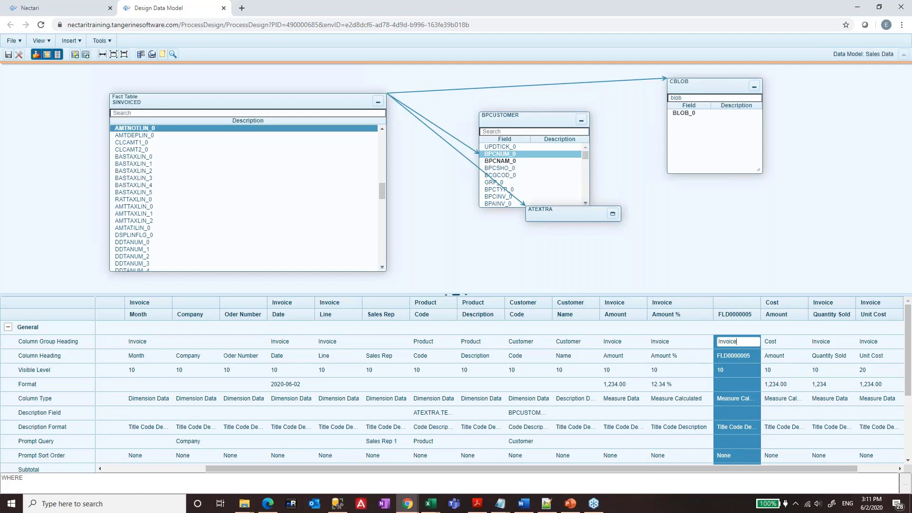
key(ctrl+a)
text(Sales)
click(741, 356)
key(ctrl+a)
text(M)
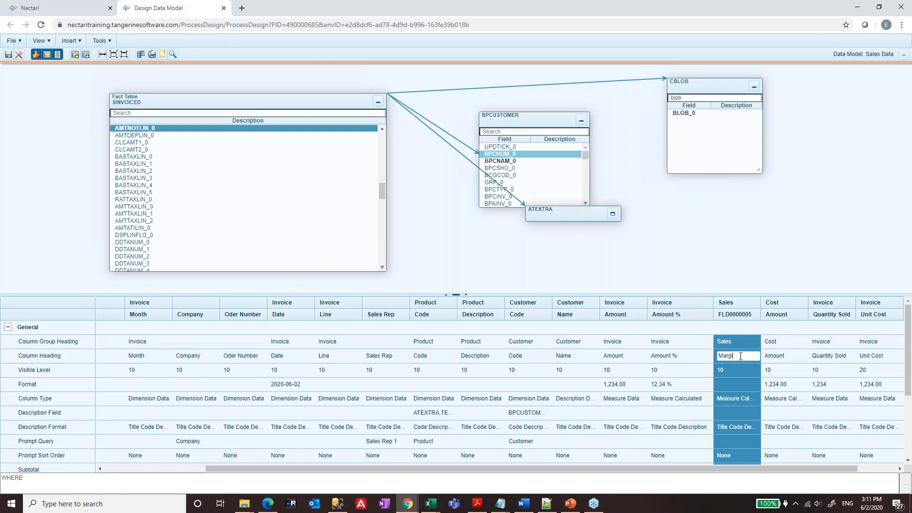
key(Return)
Step: Format the Sales Margin column as a Number in the 1,234.00 style
click(751, 383)
click(754, 384)
click(359, 219)
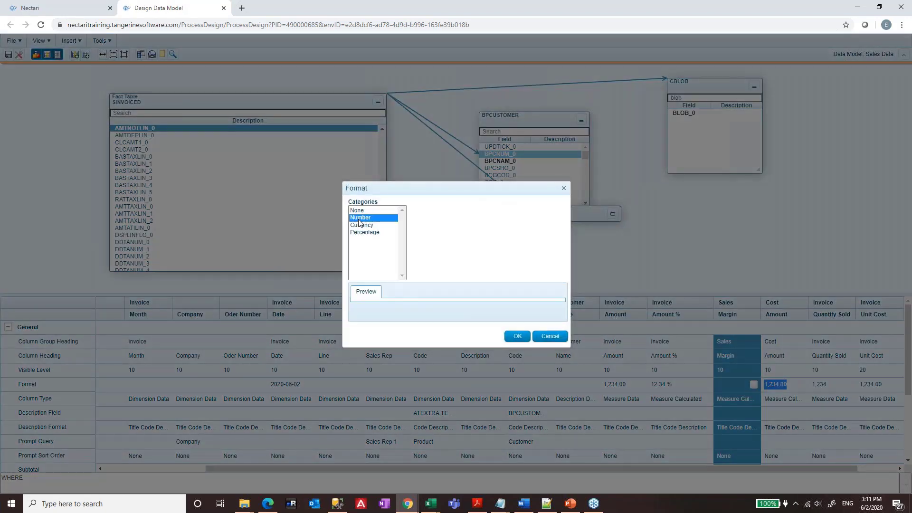
click(518, 336)
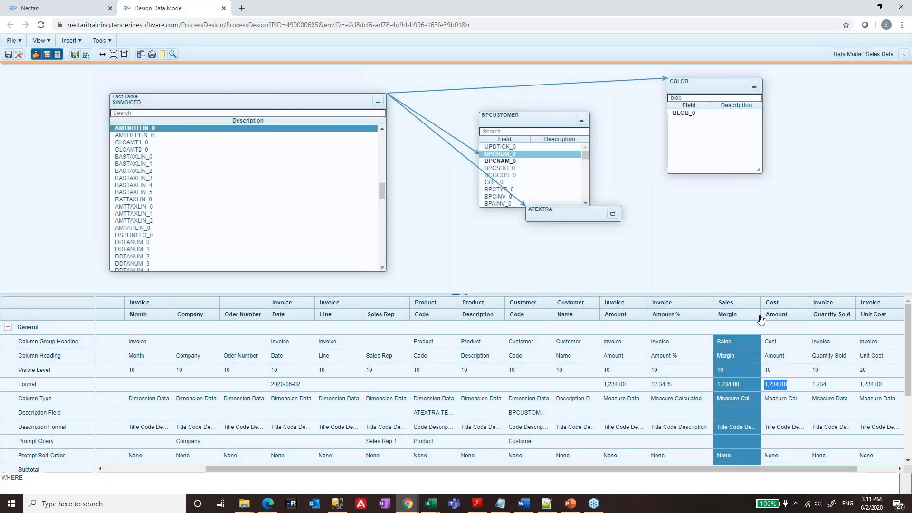
Step: Widen the Sales Margin column and start its calculation with SINVOICED.AMTNOTLIN_0 followed by a minus sign
drag(762, 321, 776, 321)
scroll(742, 332, down, 3)
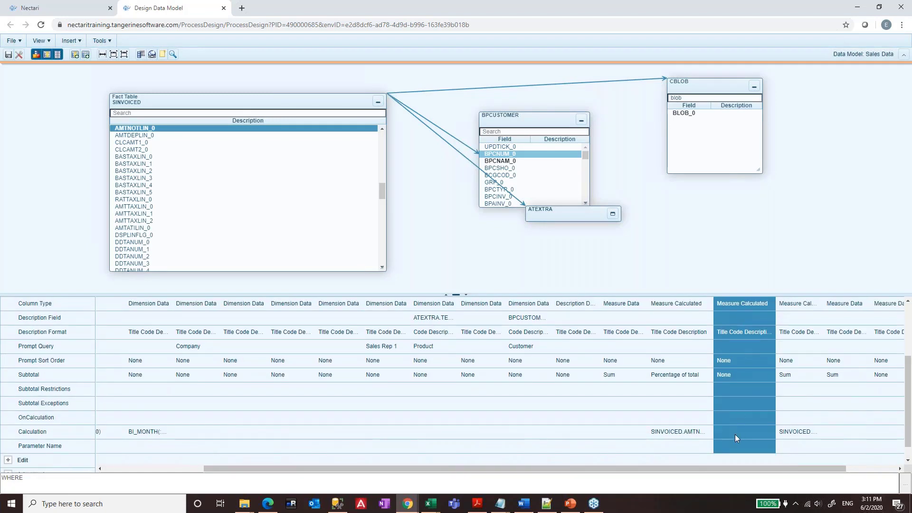
click(768, 432)
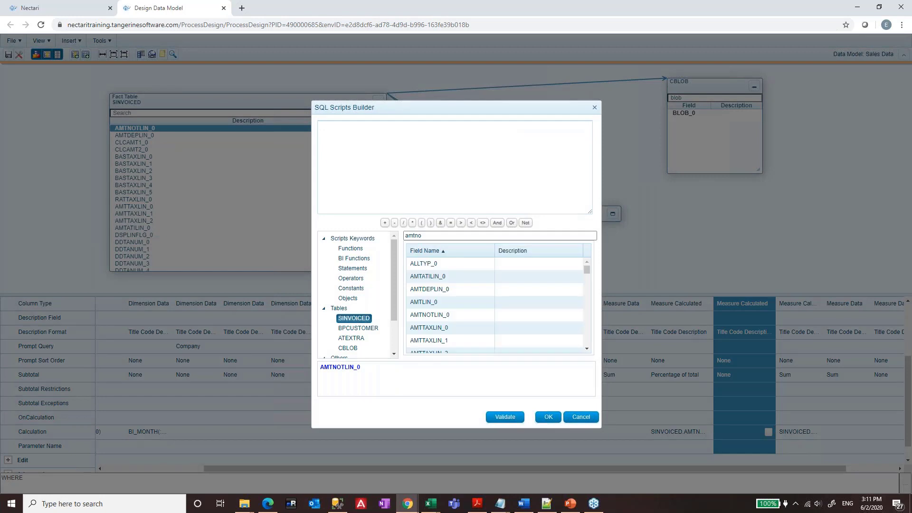
double_click(431, 236)
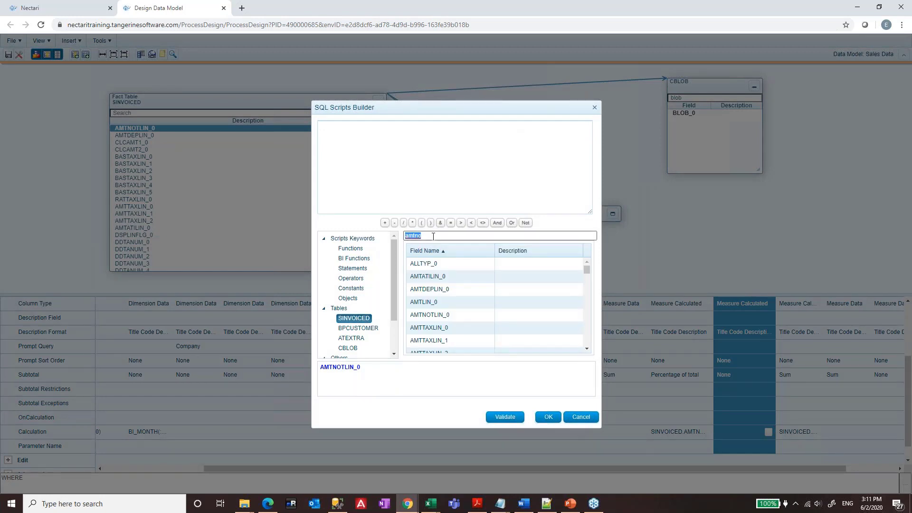
text(amt)
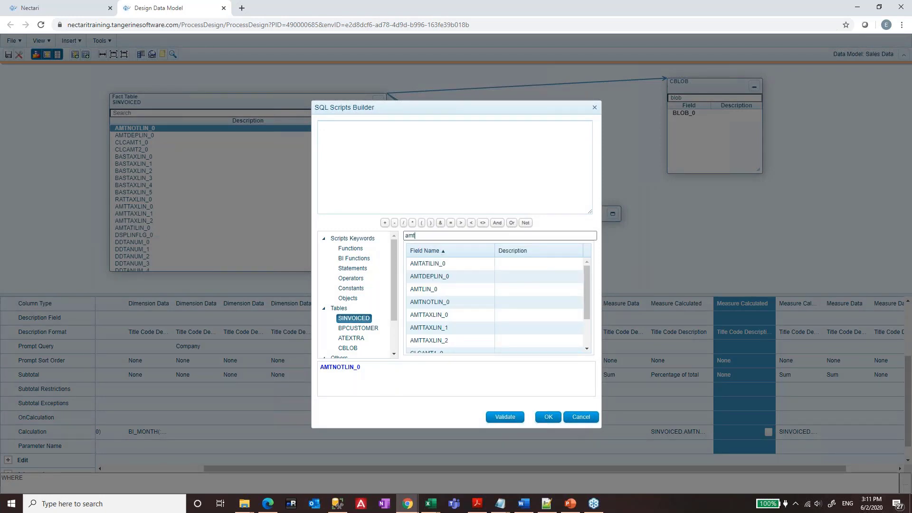
text(no)
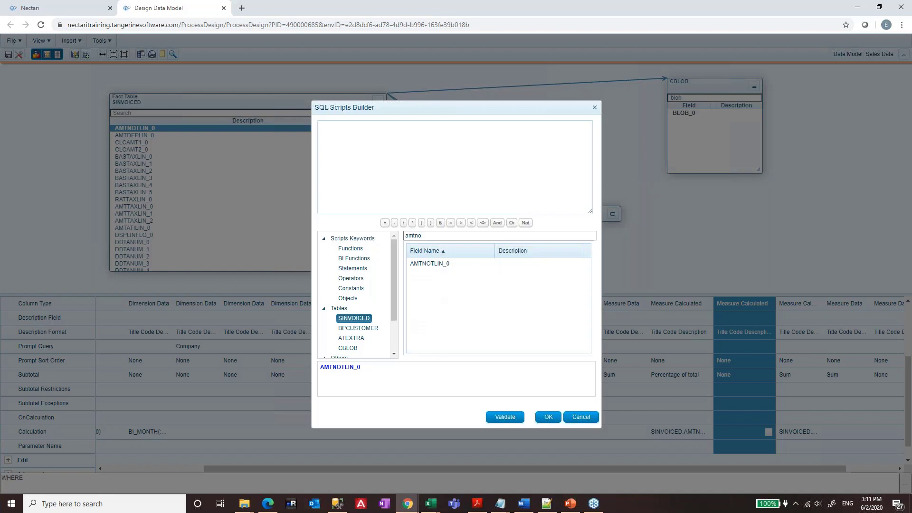
double_click(451, 263)
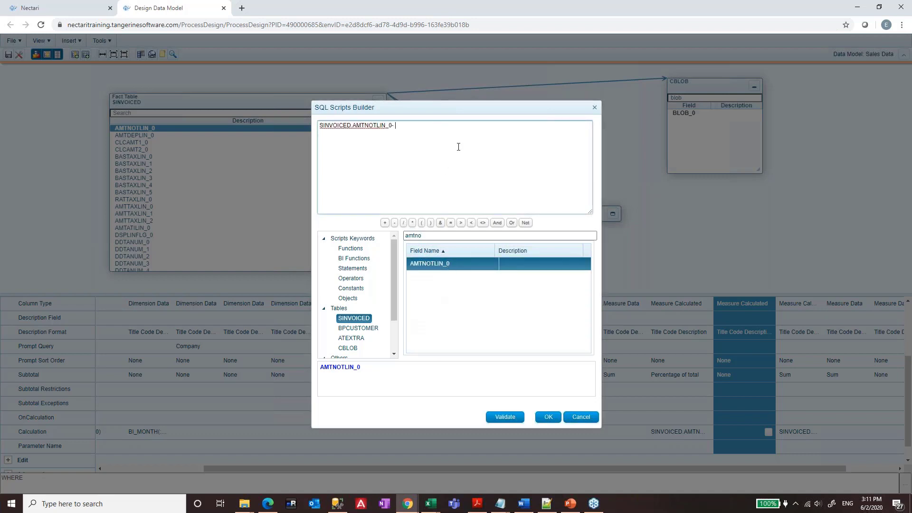
Step: Complete the Sales Margin calculation with the subtracted term (SINVOICED.CPRPRI_0*SINVOICED.CPRPRI_0) and accept the formula
double_click(479, 234)
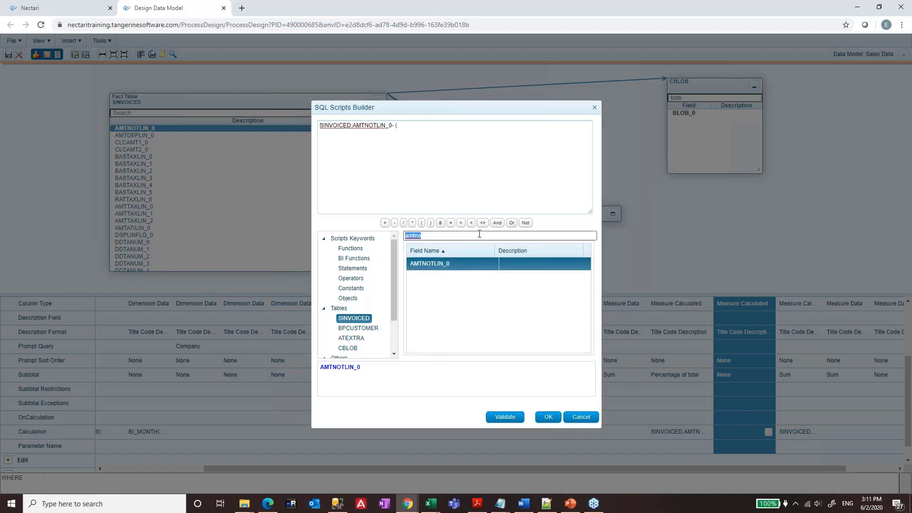
text(cpro)
key(BackSpace)
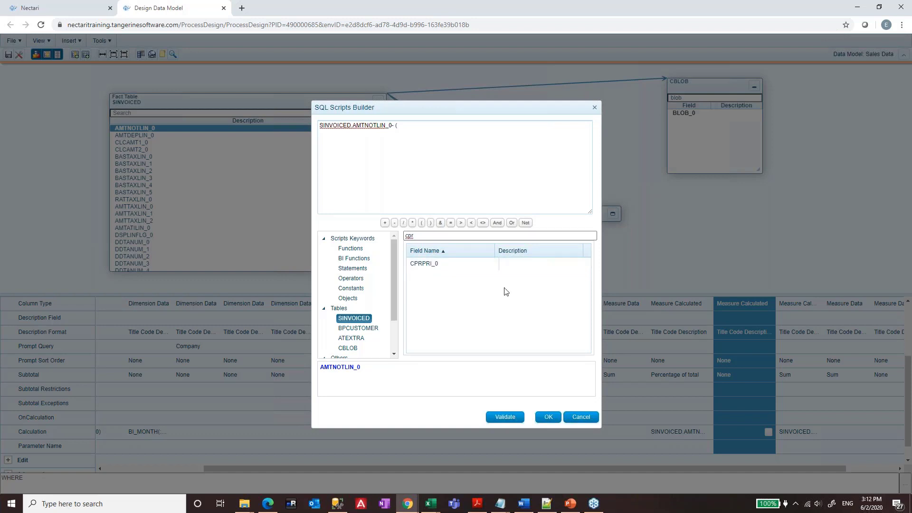
double_click(461, 265)
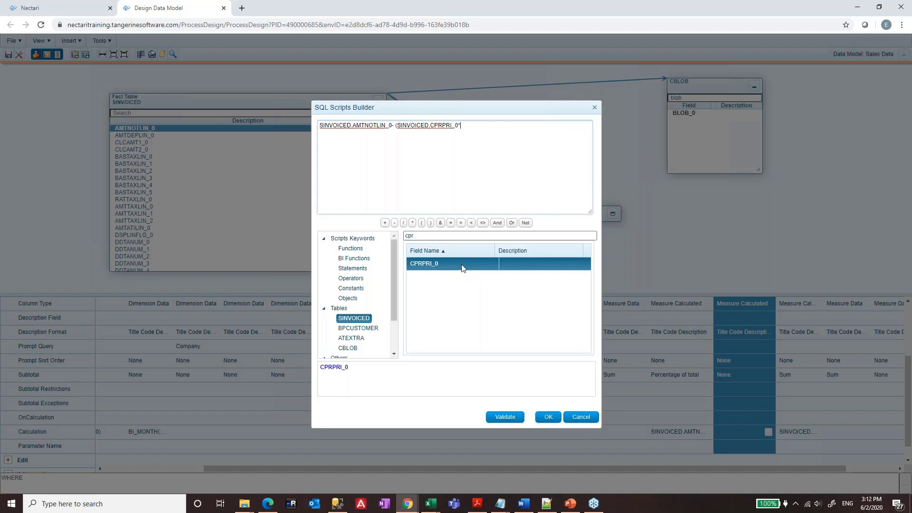
double_click(486, 234)
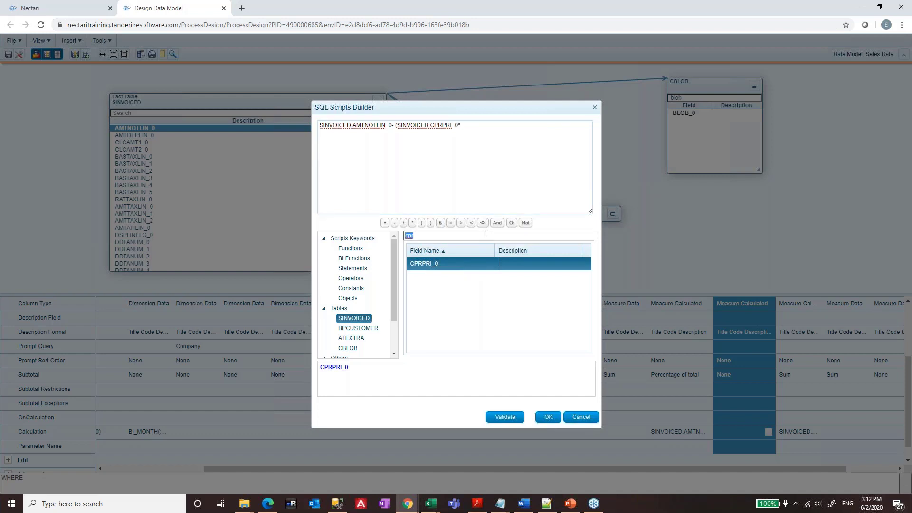
click(435, 264)
double_click(435, 264)
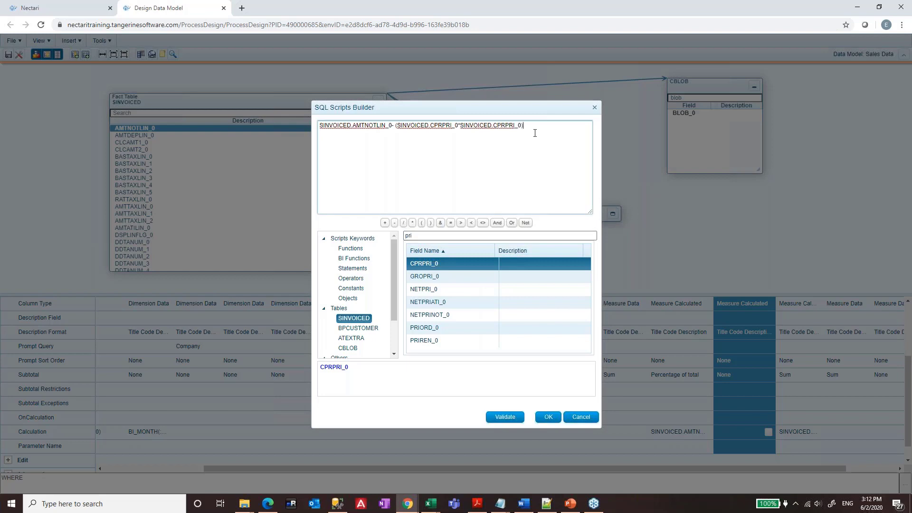
click(550, 420)
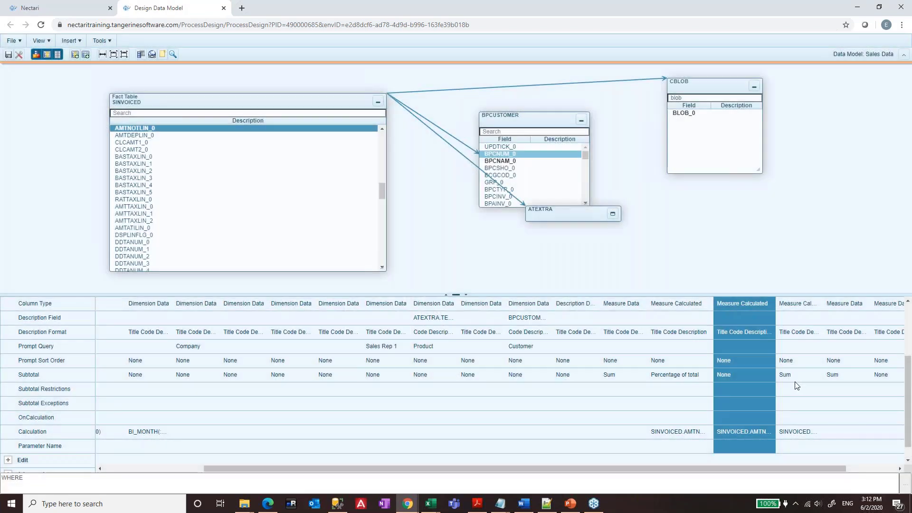
Step: Set the Sales Margin column's subtotal to Sum and save the Sales Data model
click(761, 375)
click(760, 375)
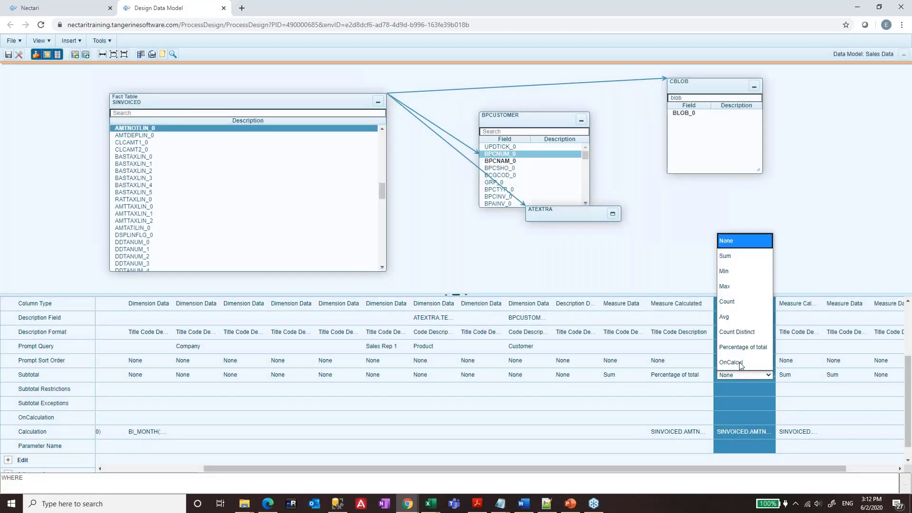
click(731, 256)
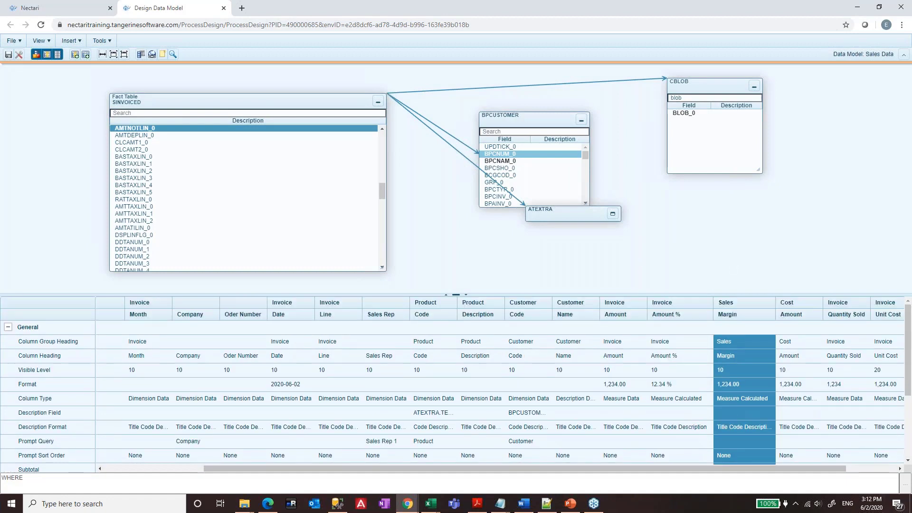
click(8, 54)
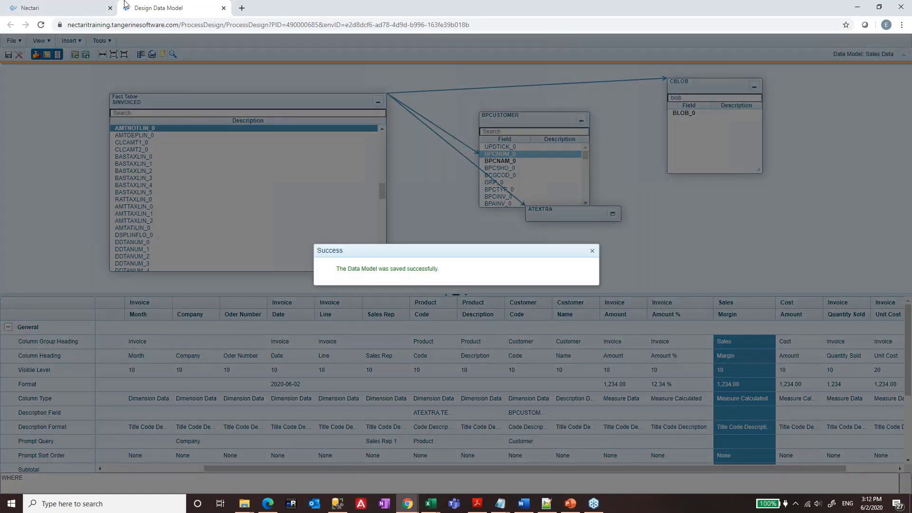
click(69, 10)
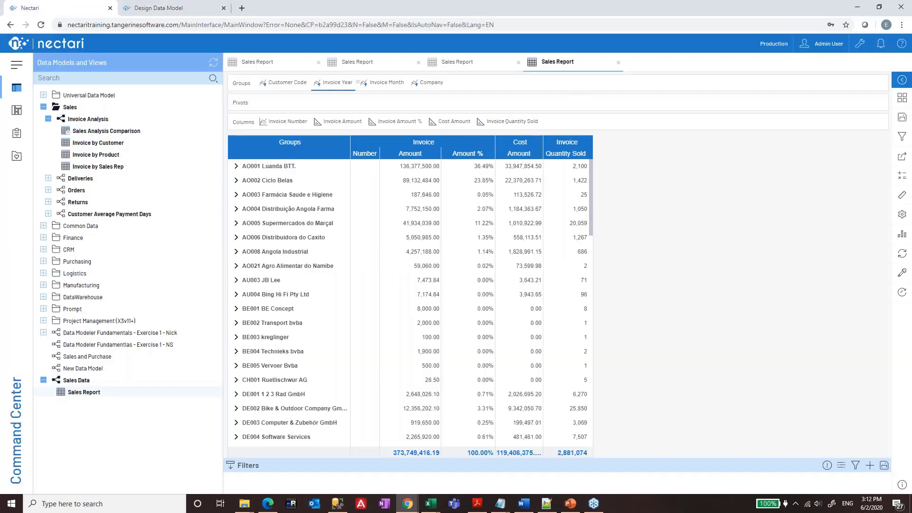
click(169, 7)
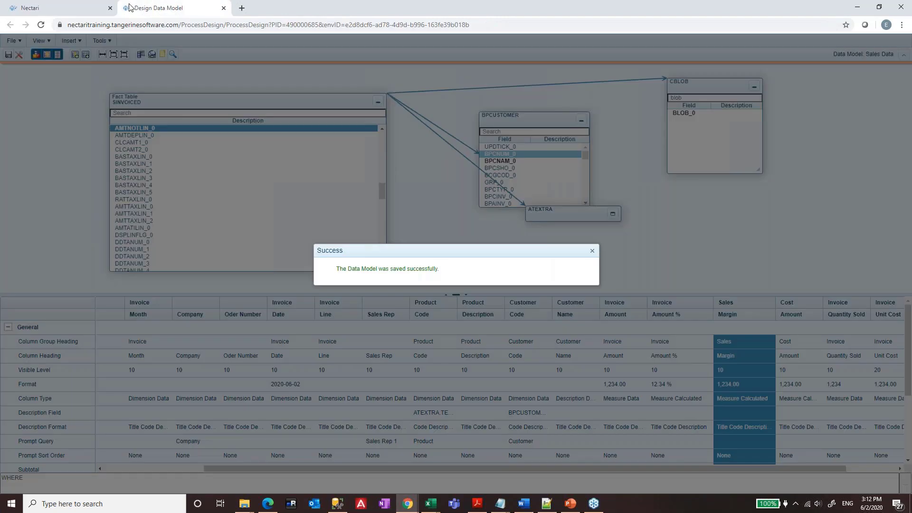
click(592, 248)
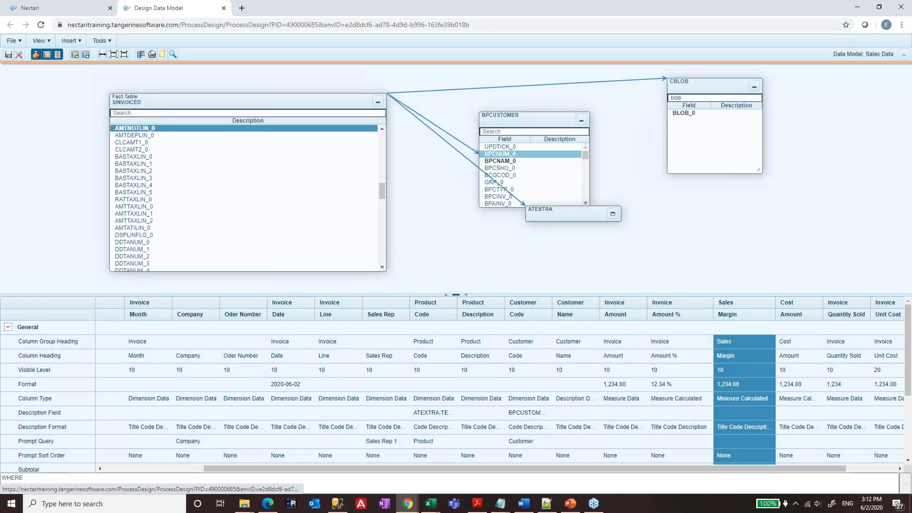
click(751, 407)
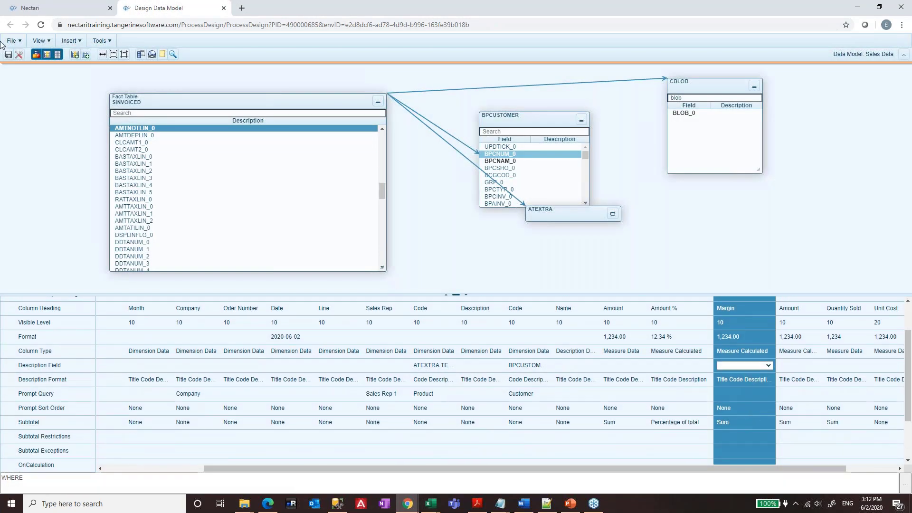
Step: Reopen the Sales Report, add the Sales Margin measure as a column after Invoice Quantity Sold, and widen that column
click(34, 12)
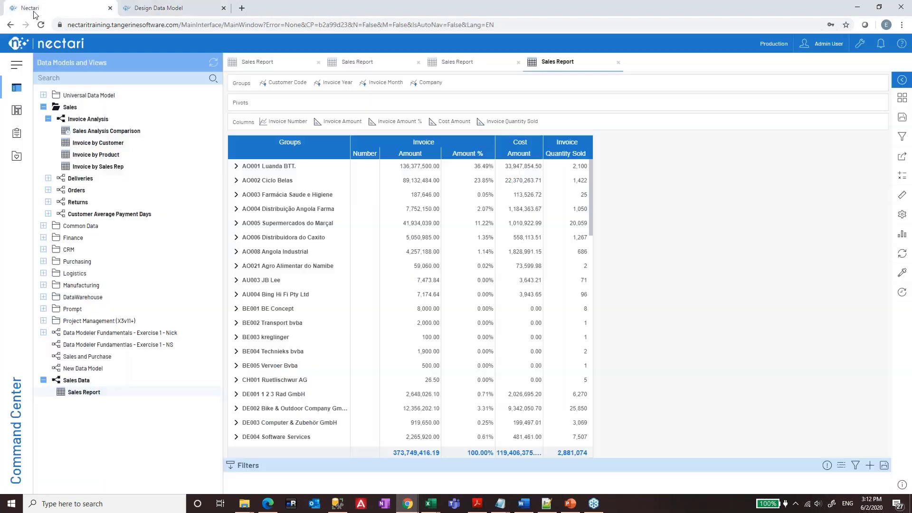
click(90, 394)
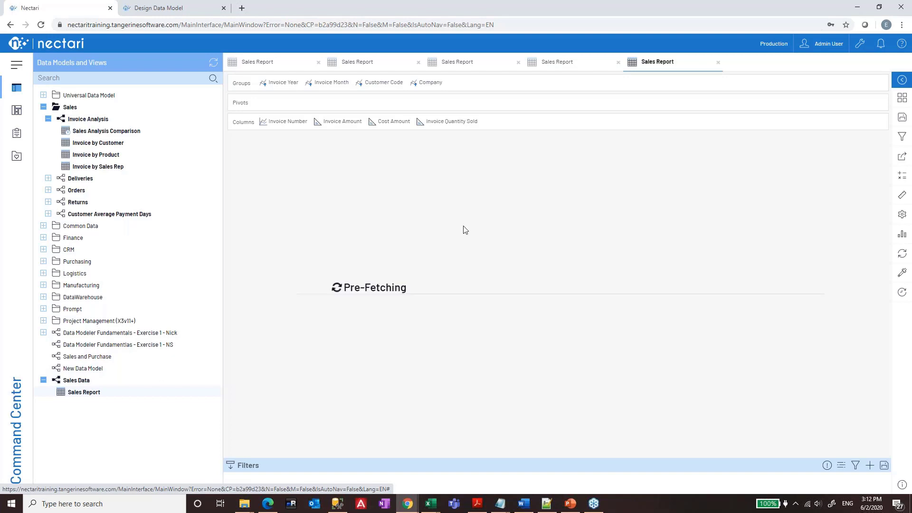
click(903, 197)
click(778, 130)
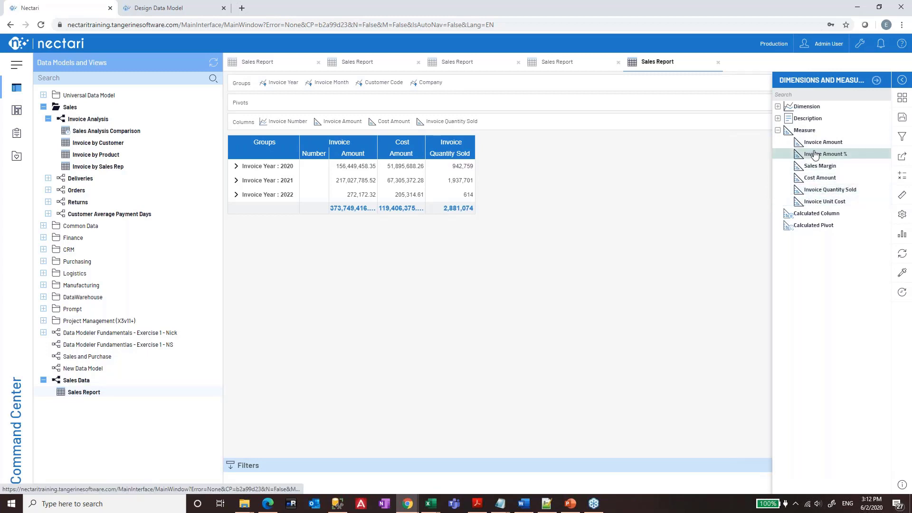
drag(615, 210, 511, 122)
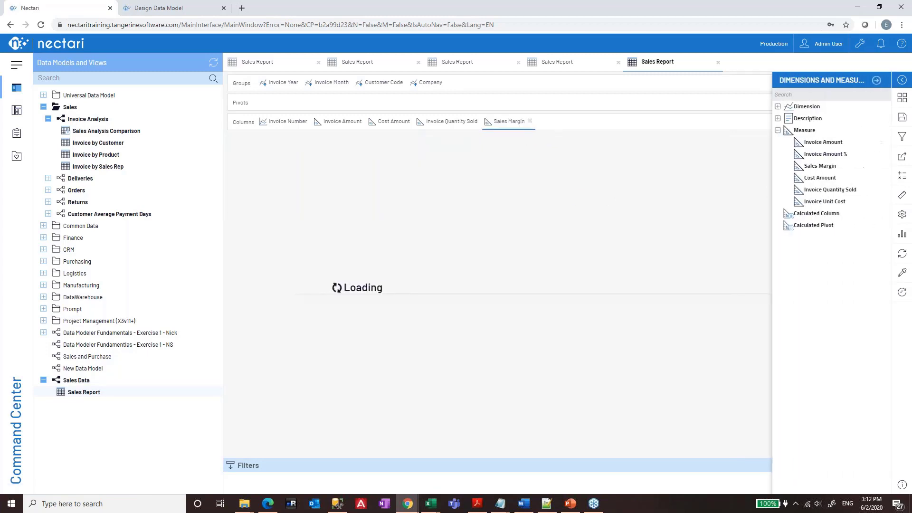
drag(509, 148, 533, 143)
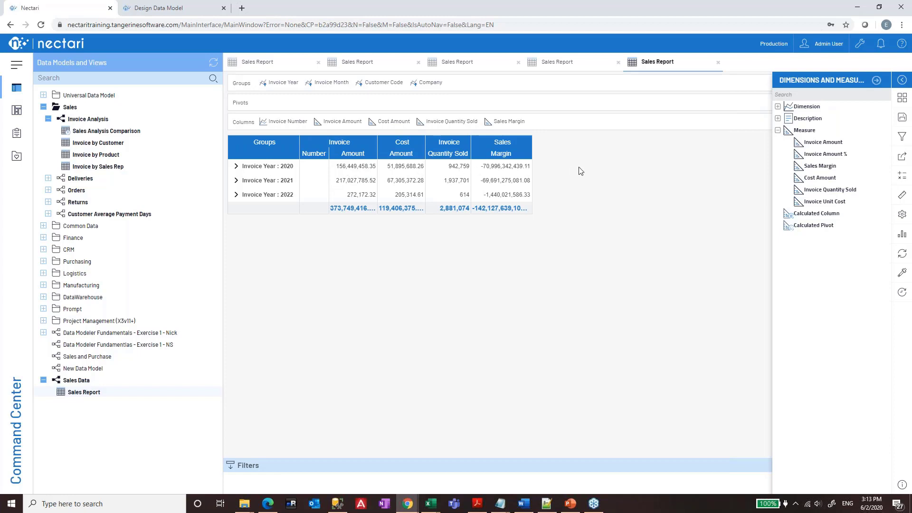
Step: Compare the 2020 Invoice Amount with the 2020 Sales Margin in the report
click(340, 170)
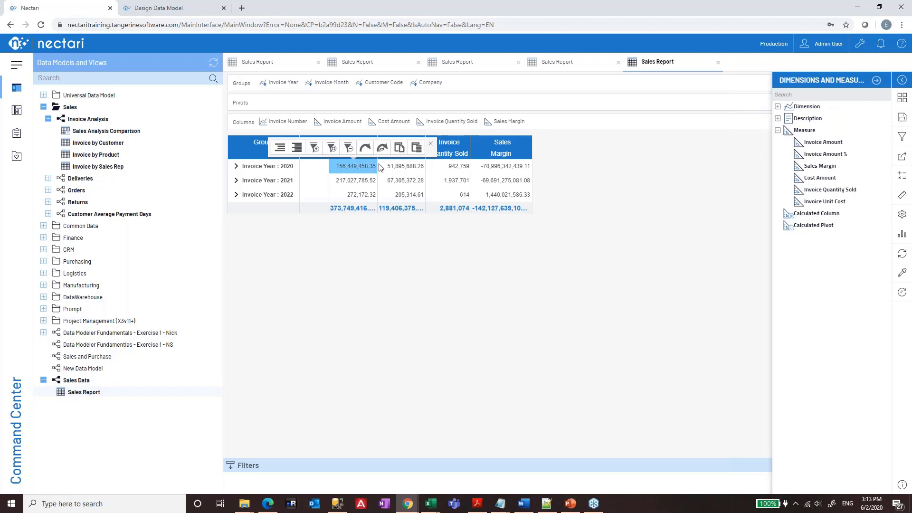
click(511, 171)
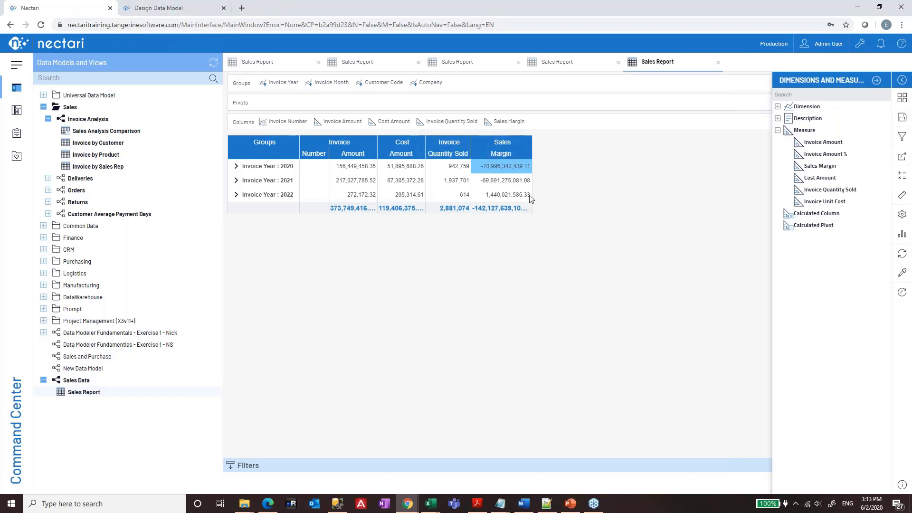
click(350, 168)
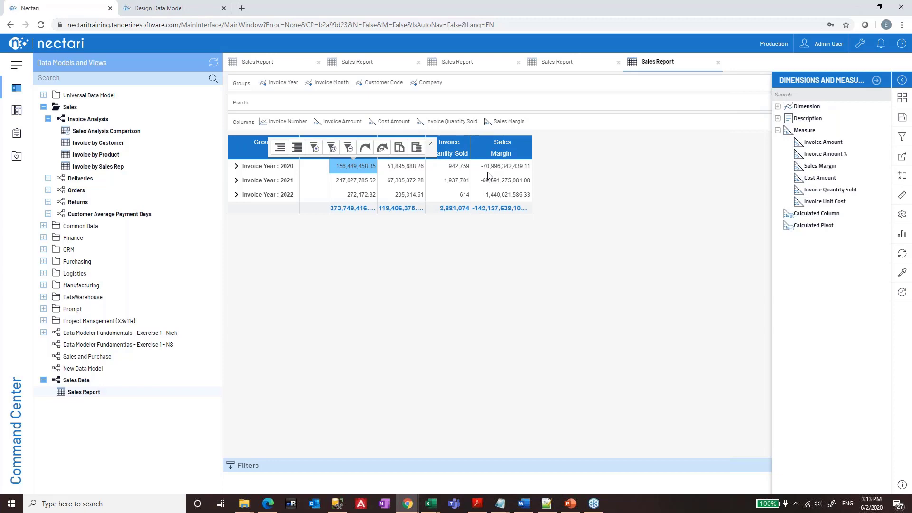
Step: Return to the Sales Data model design and delete the second SINVOICED.CPRPRI_0 factor from the Sales Margin calculation
click(188, 8)
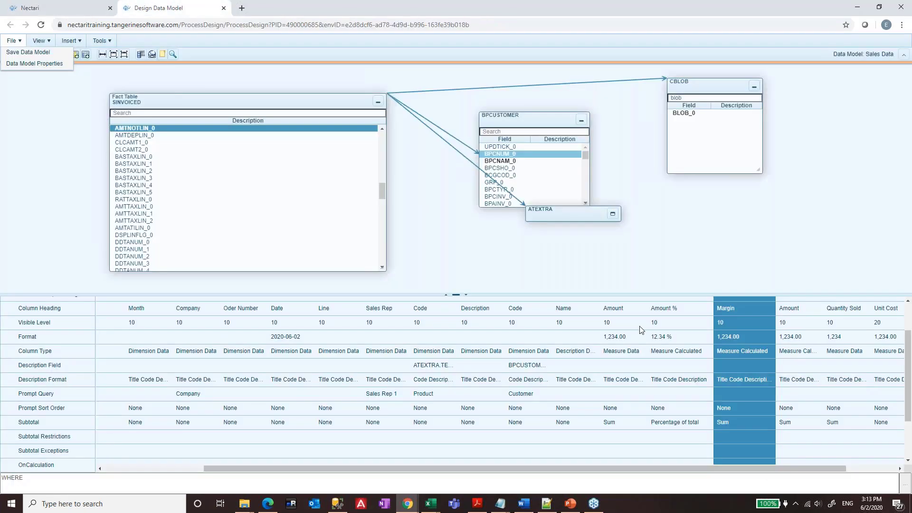
click(684, 315)
click(728, 313)
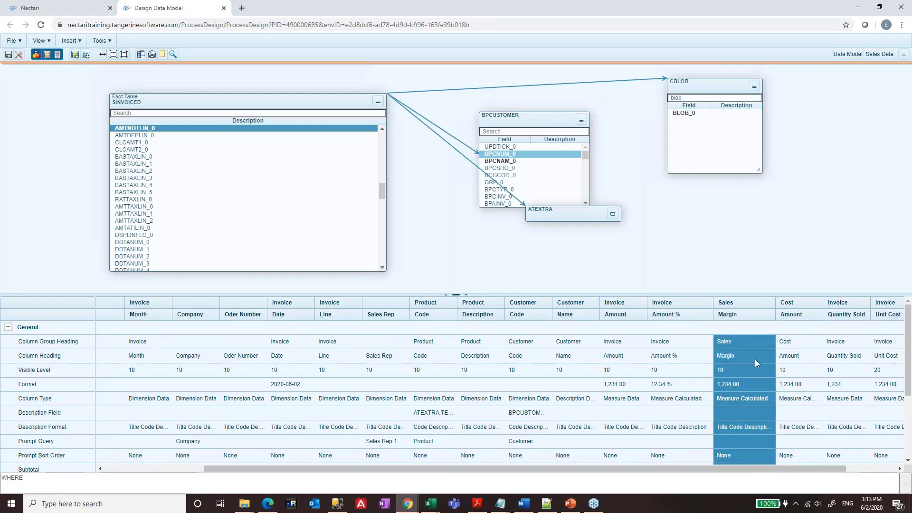
scroll(754, 381, down, 2)
click(766, 433)
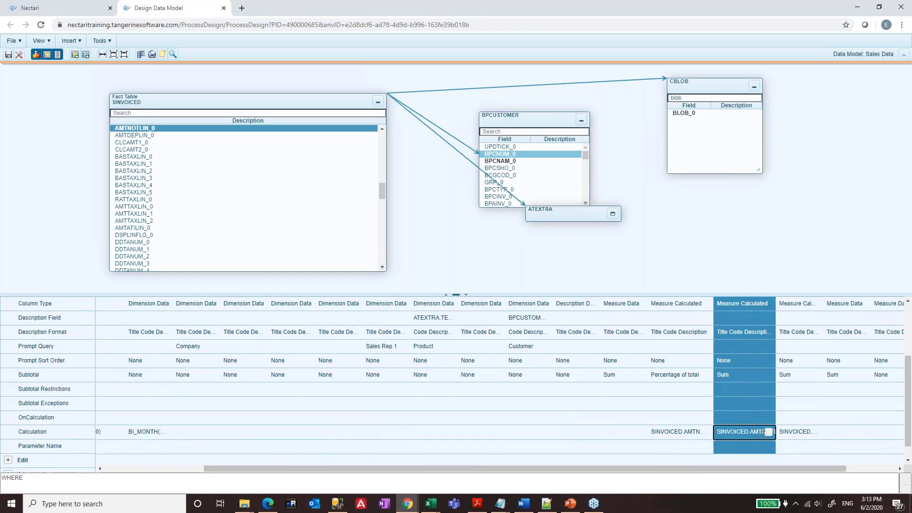
click(768, 433)
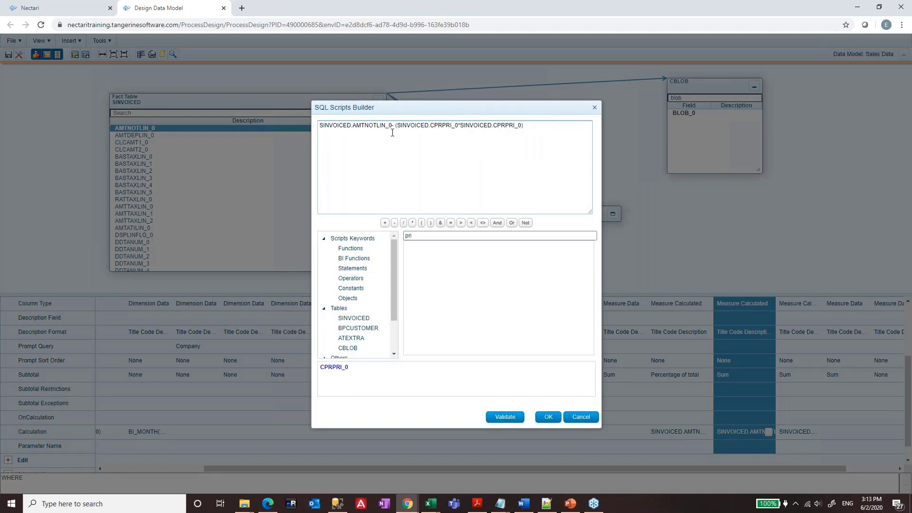
click(462, 139)
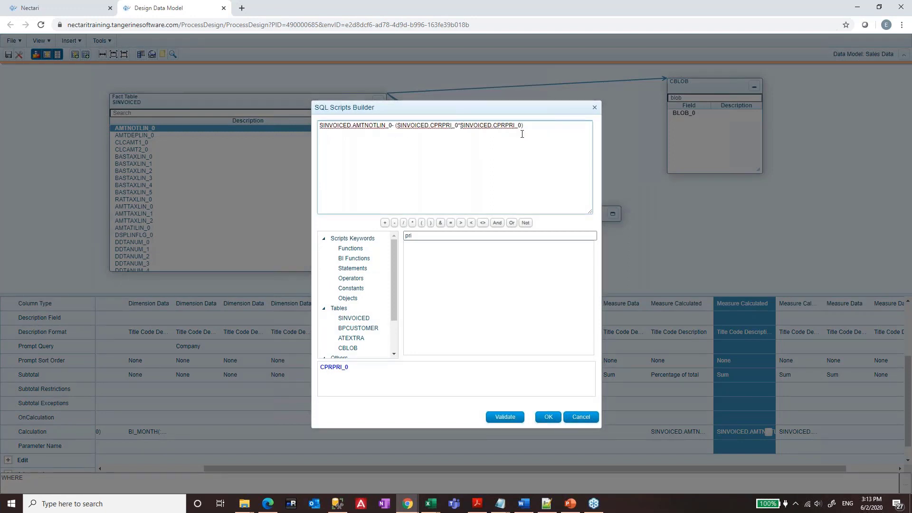
drag(462, 138, 522, 134)
key(BackSpace)
Step: Complete the Sales Margin calculation with SINVOICED.QTY_0 as the second factor in the parentheses, and save the Sales Data model
click(448, 234)
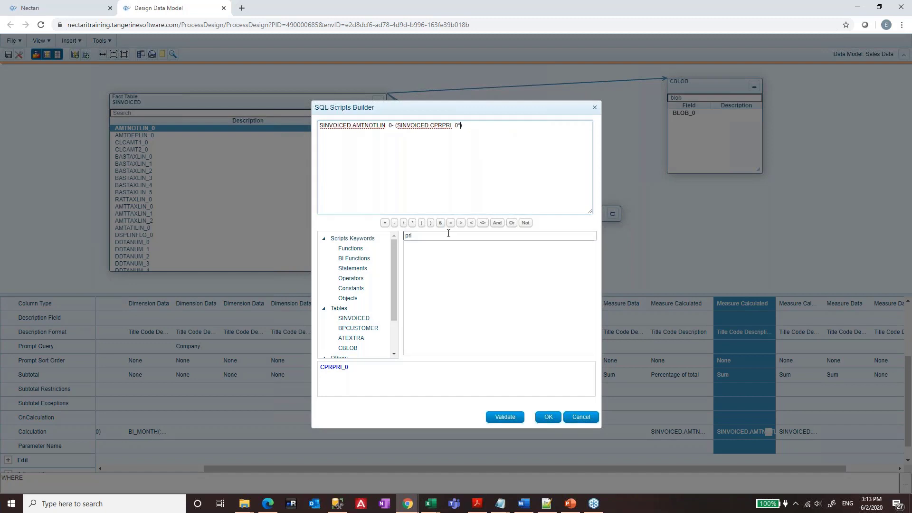
key(ctrl+a)
text(qty)
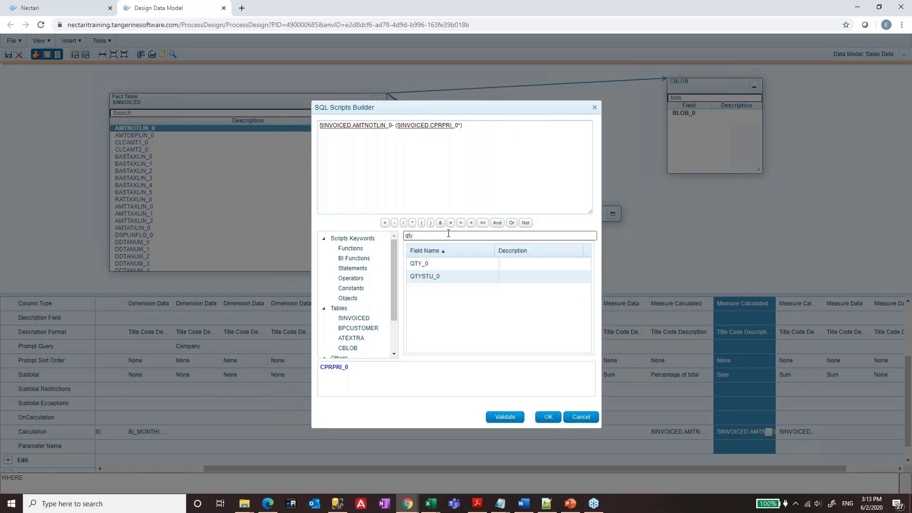
double_click(429, 263)
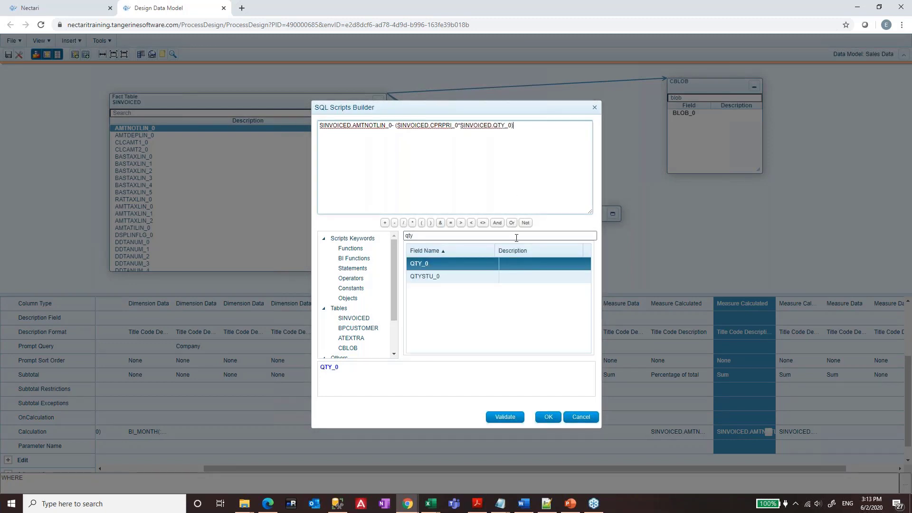
click(548, 417)
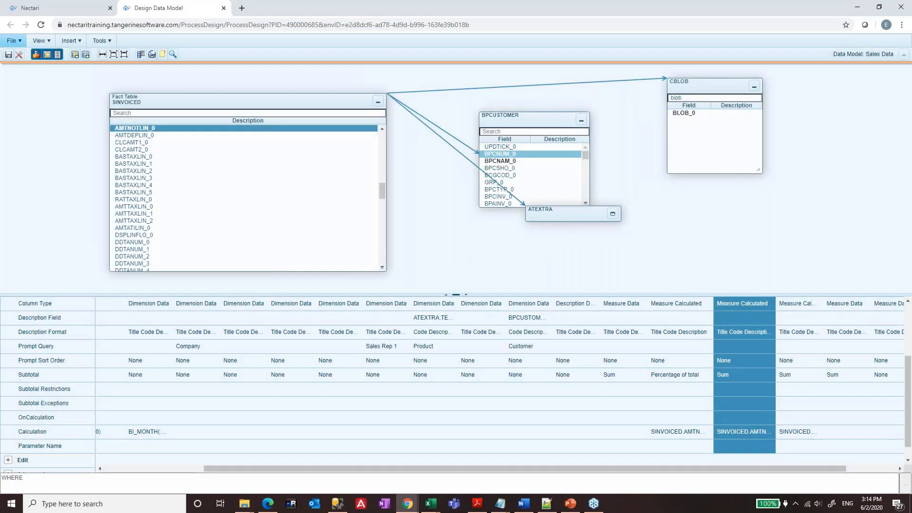
click(8, 55)
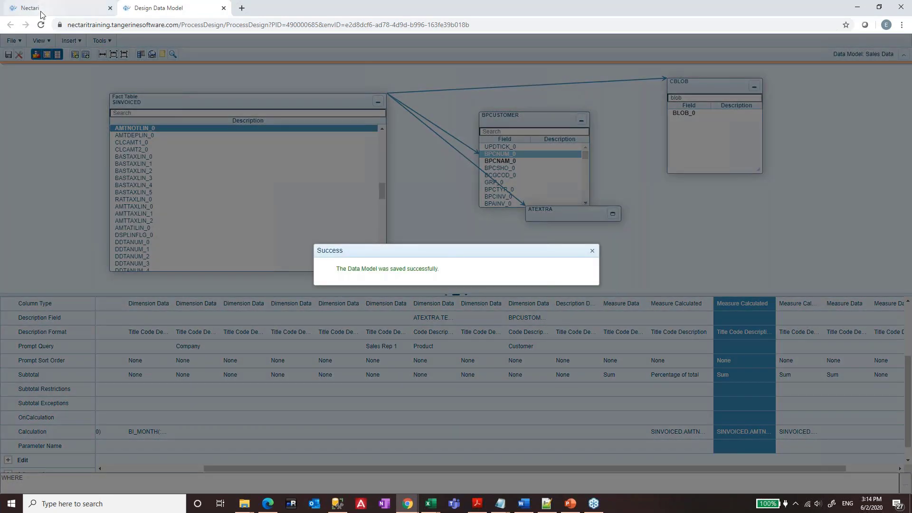
Step: Return to the Sales Report, refresh its data, and compare the 2020 Sales Margin with the 2020 Invoice Amount
click(41, 11)
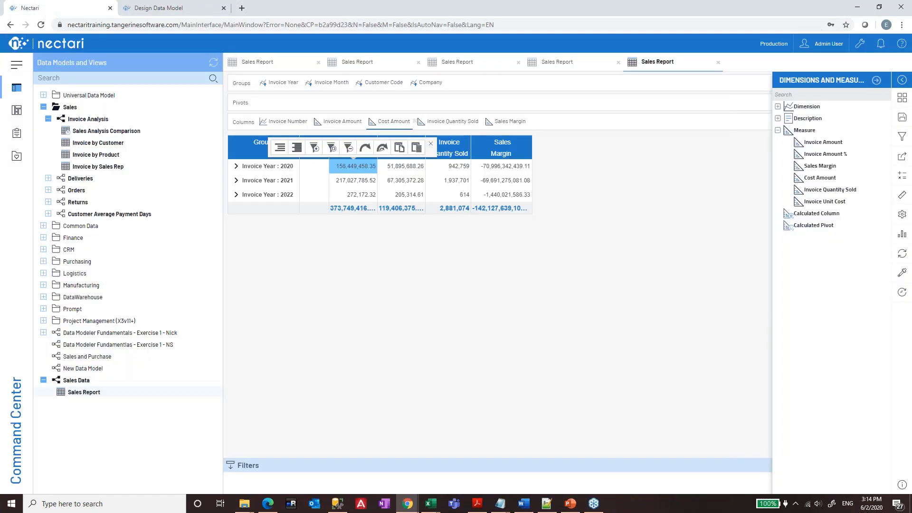
click(901, 257)
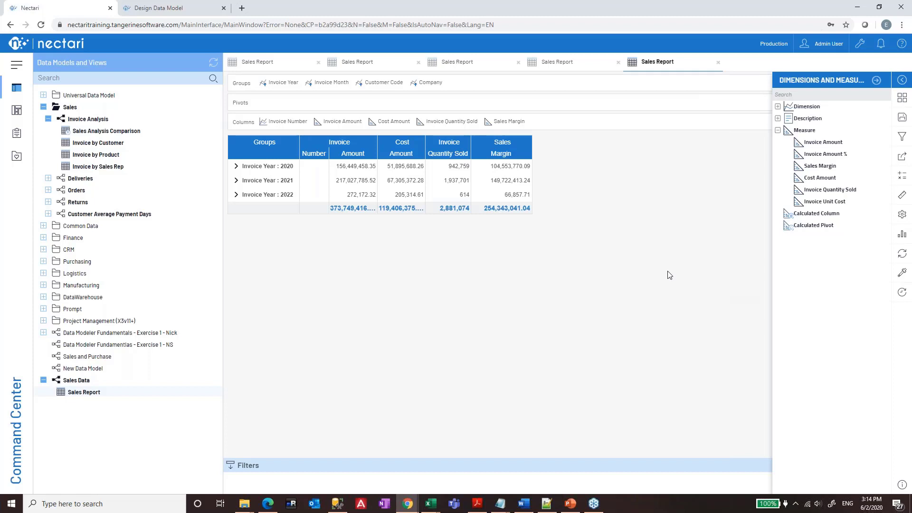
click(505, 171)
click(362, 169)
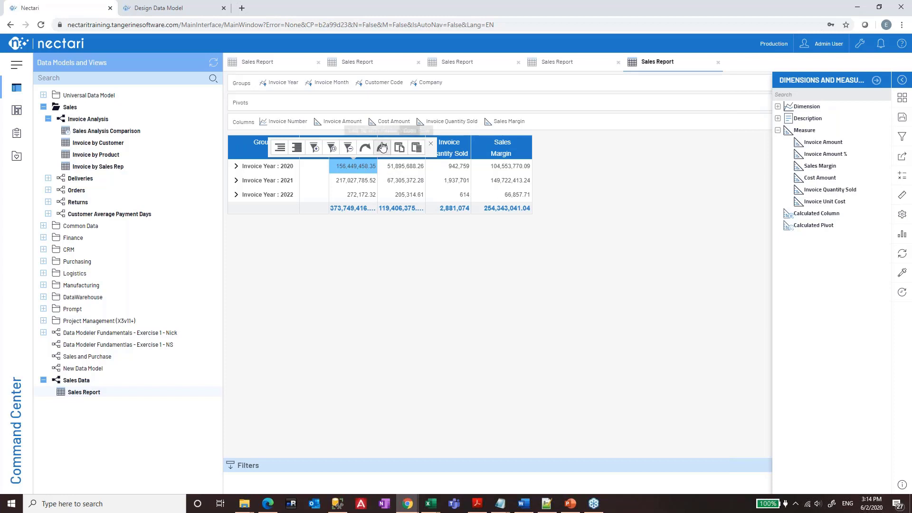
Step: Dismiss the save confirmation in the data model design and recheck the 2020 Sales Margin in the Sales Report
click(157, 8)
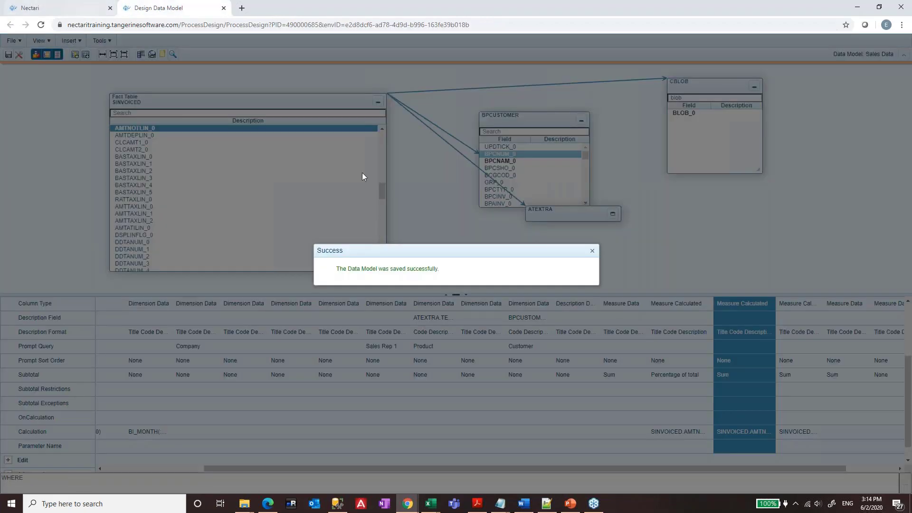
click(592, 251)
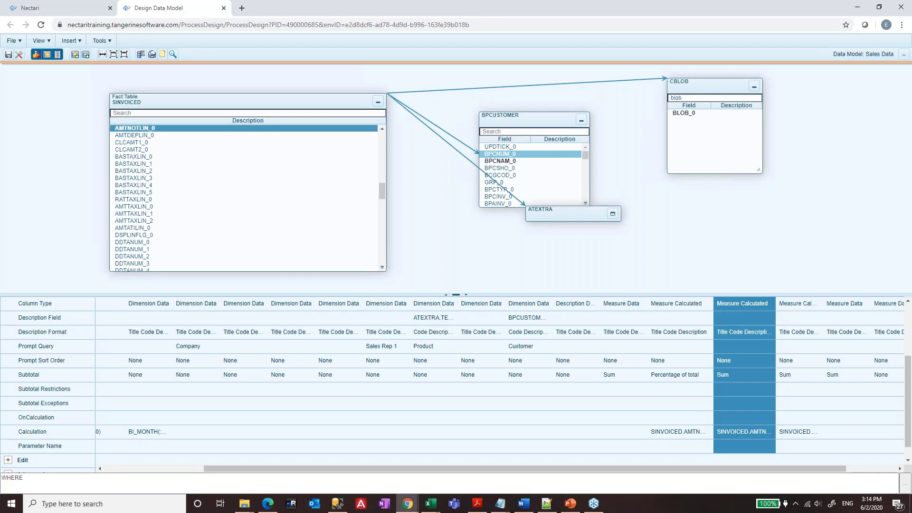
click(57, 10)
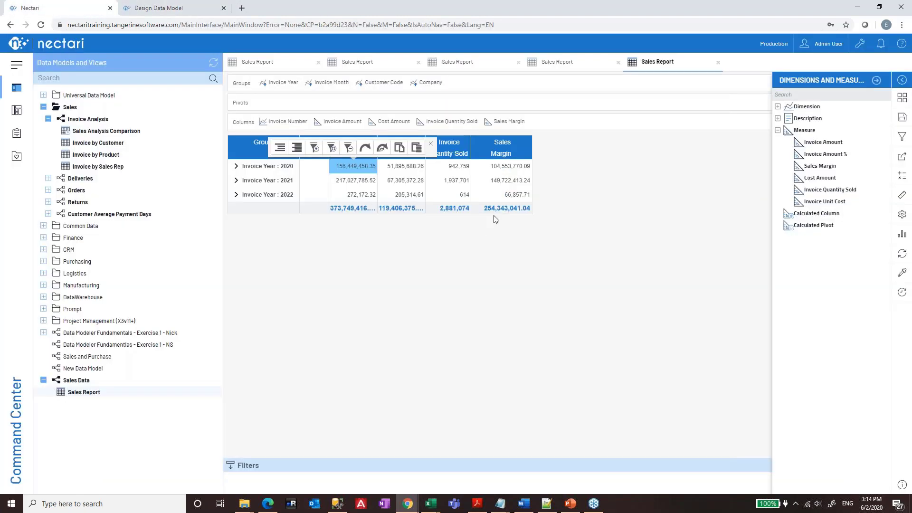
click(509, 169)
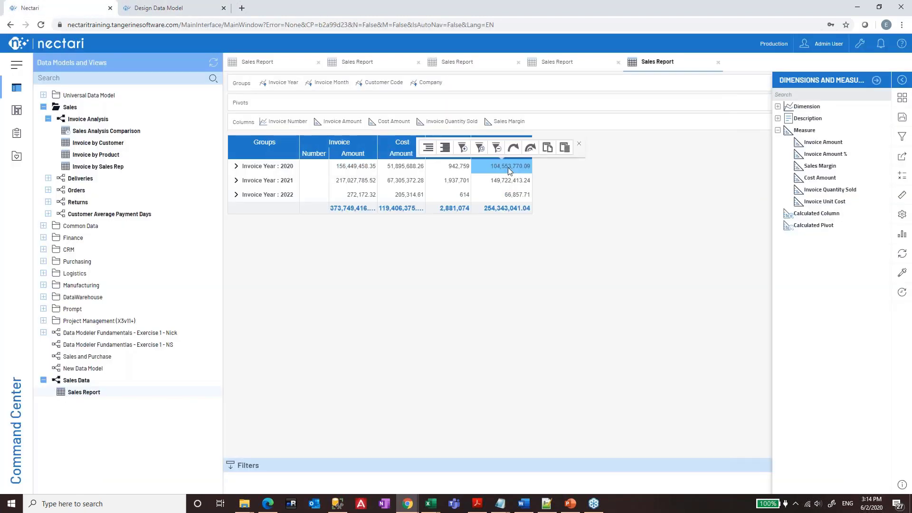
Step: In the Sales Data model design, enlarge the column properties grid and insert a calculated measure column directly after Sales Margin
click(132, 10)
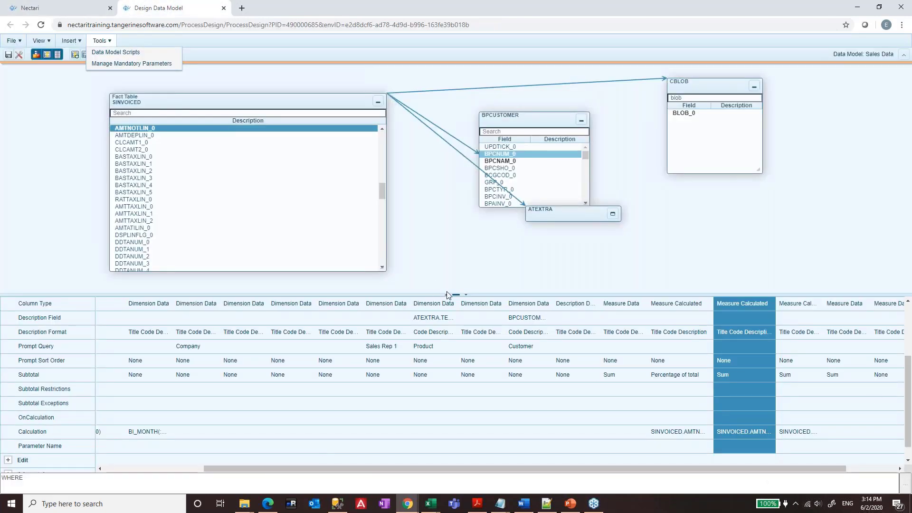
drag(454, 294, 454, 250)
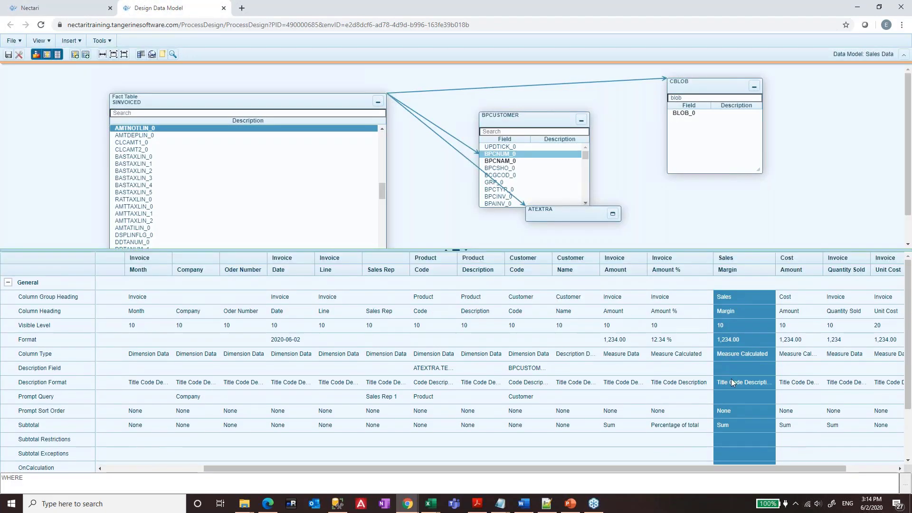
right_click(746, 267)
click(757, 285)
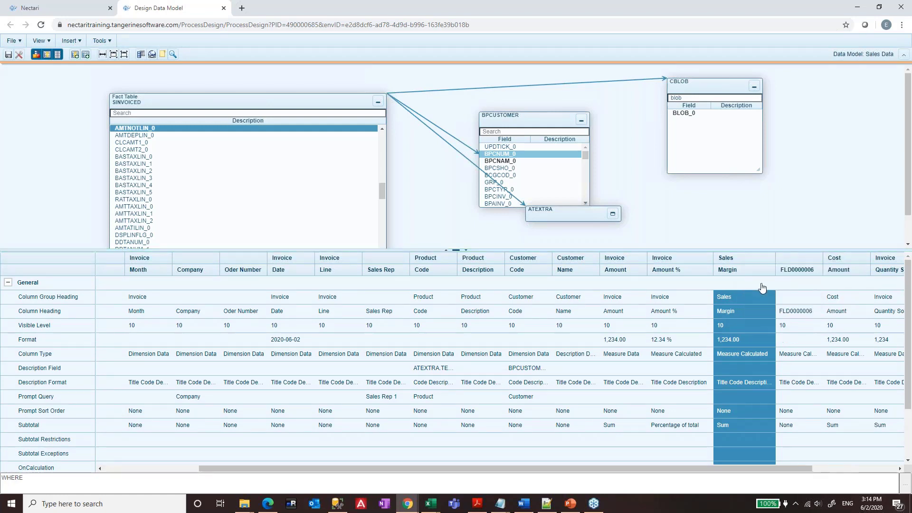
Step: Set the new calculated column's group heading to Sales and its column heading to Margin %
click(798, 299)
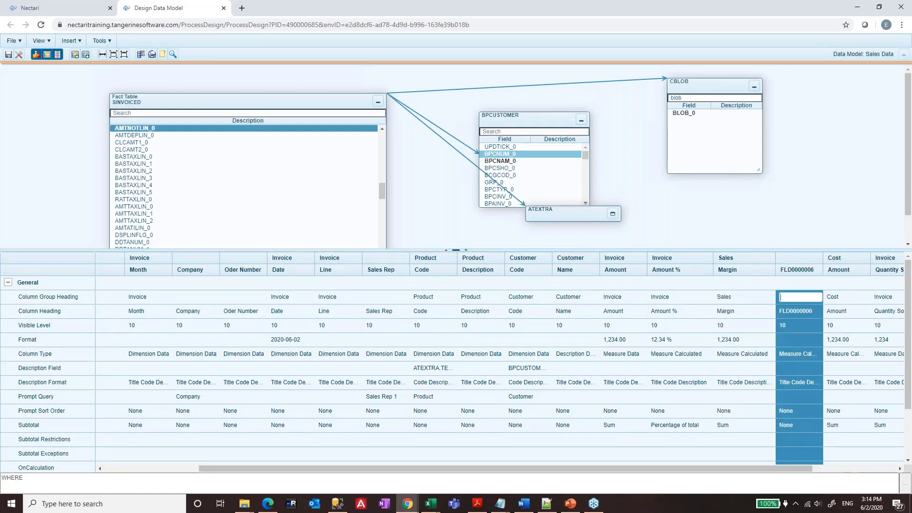
text(Sales)
key(Return)
click(793, 313)
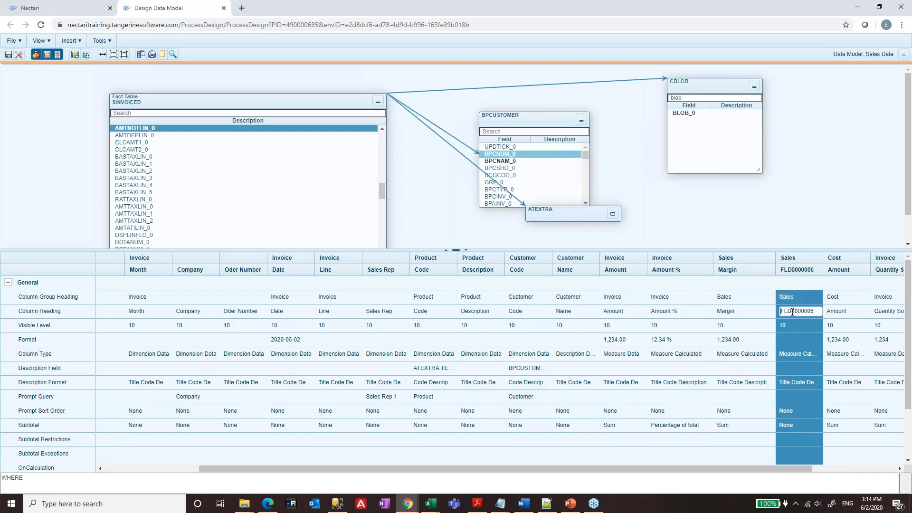
double_click(793, 312)
text(Margin %)
key(Return)
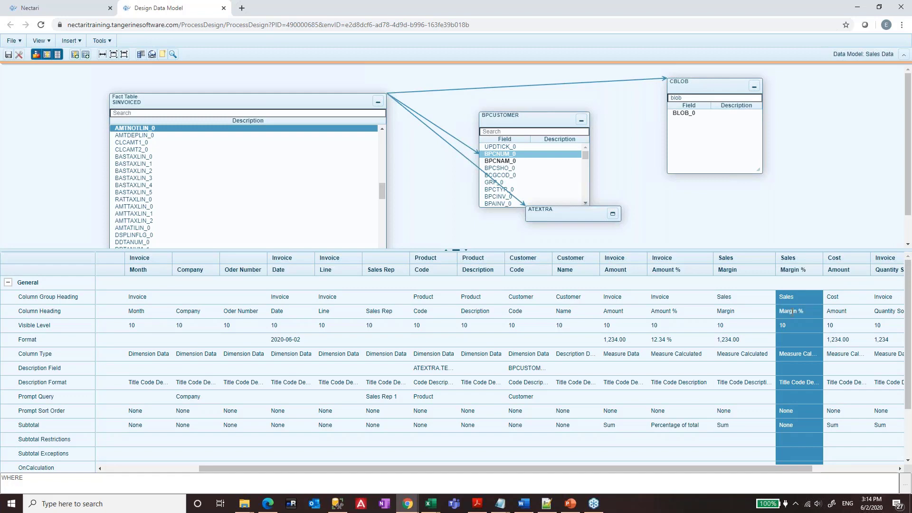
Step: Format the Sales Margin % column as a percentage with 2 decimal places
click(795, 342)
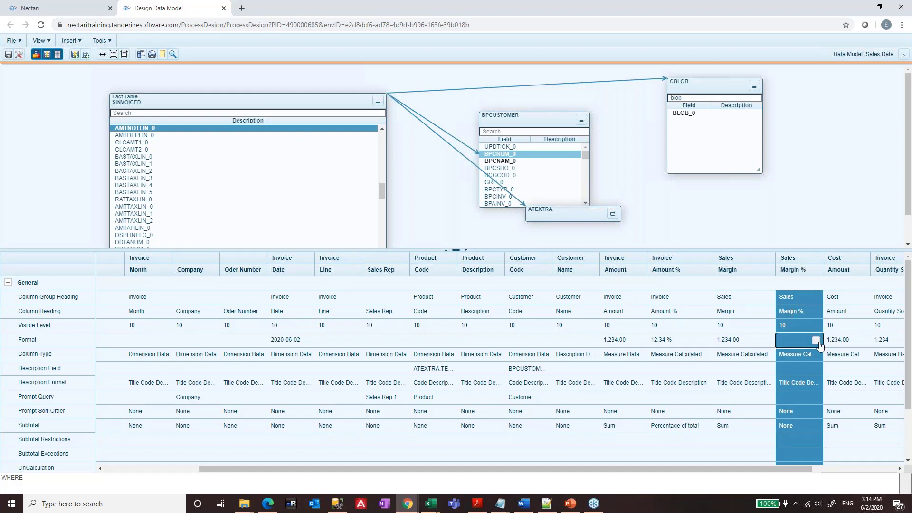
click(817, 340)
click(390, 217)
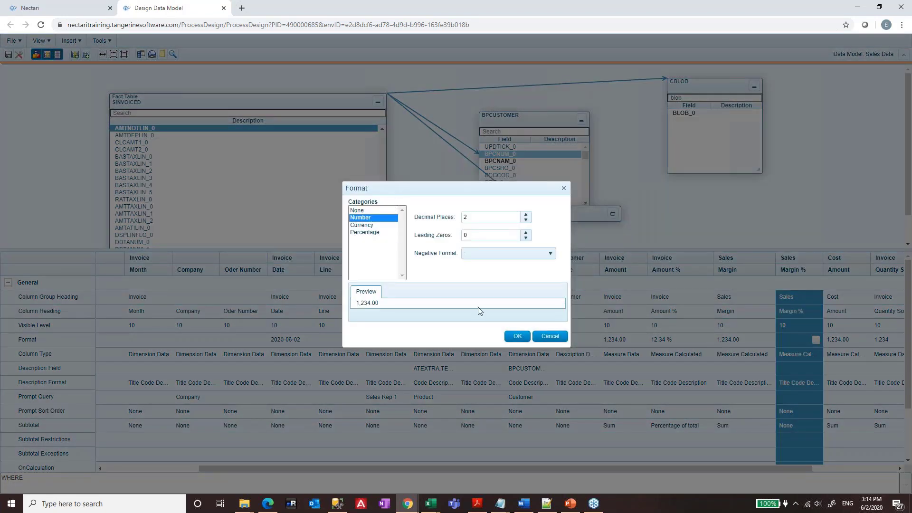
click(372, 232)
click(517, 335)
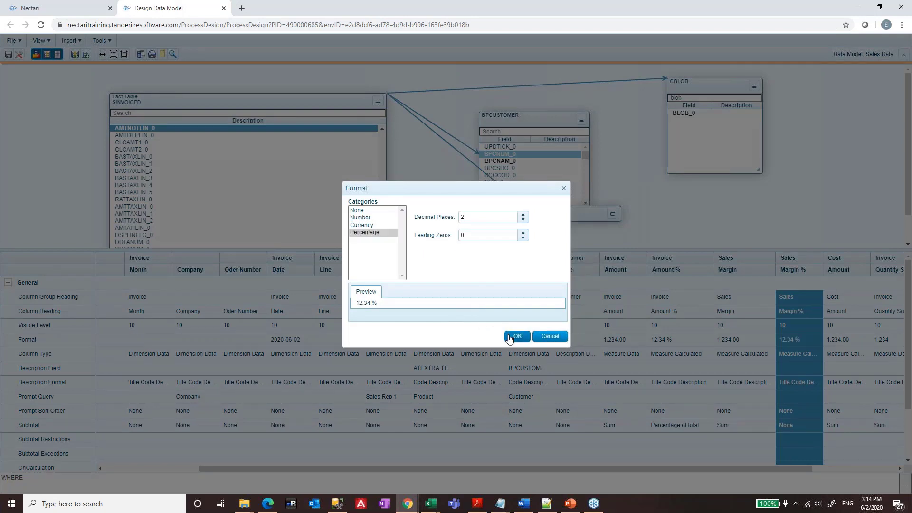
Step: Set the Sales Margin % column's subtotal to OnCalcul
scroll(820, 358, down, 2)
click(794, 358)
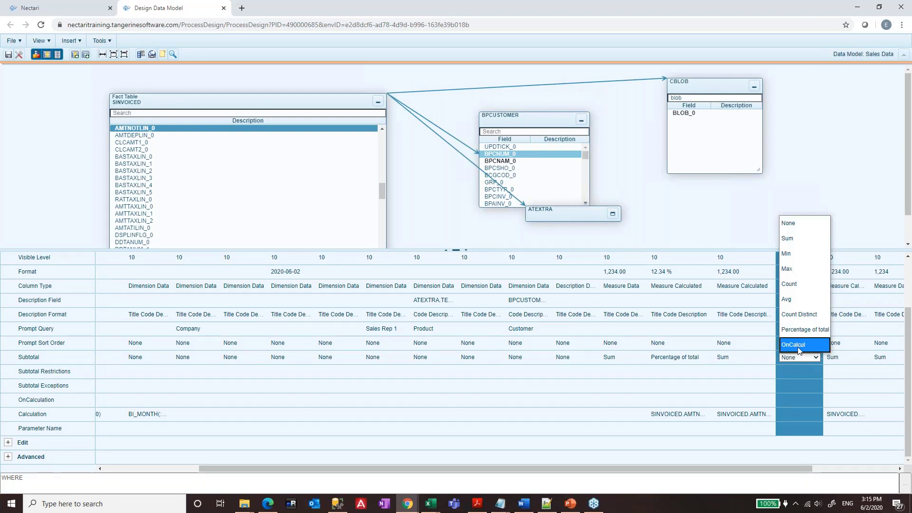
click(798, 345)
scroll(803, 307, up, 2)
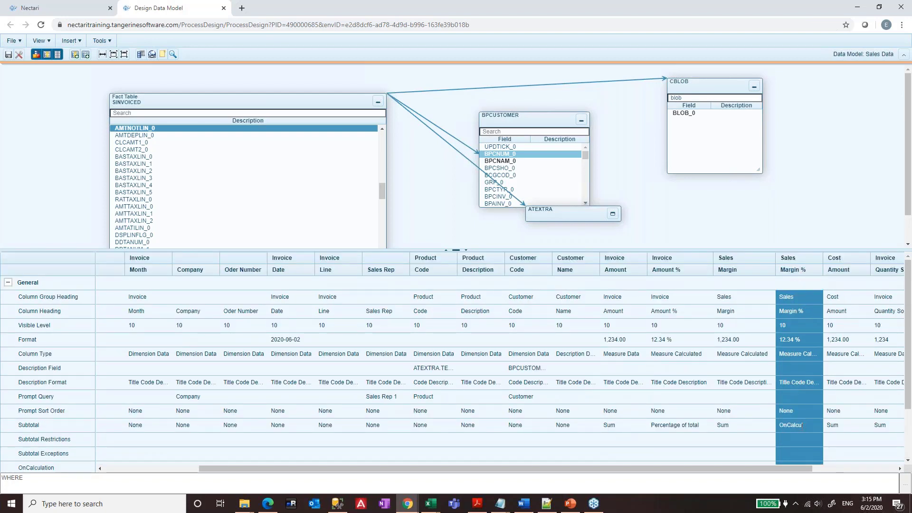
Step: Expand the Advanced column properties and examine the Sales Margin % column's source field name and OnCalculation setting
scroll(802, 422, down, 3)
click(793, 400)
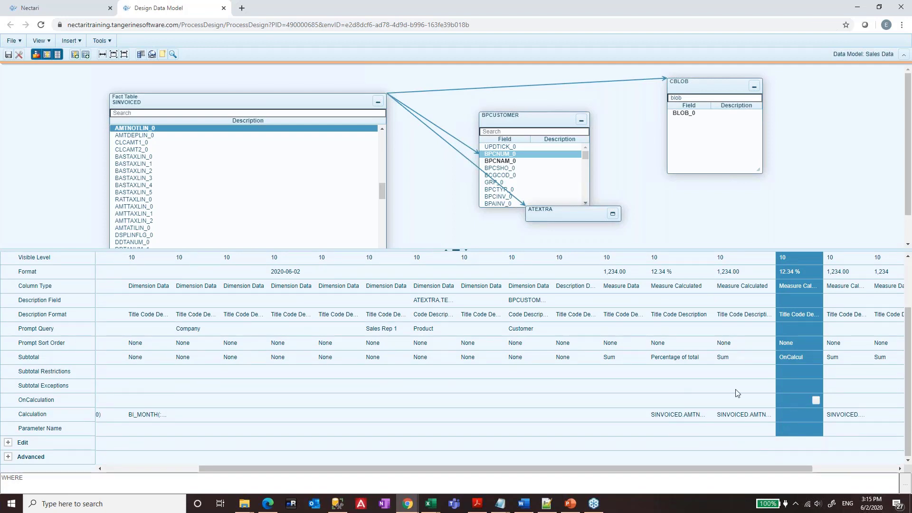
click(8, 457)
scroll(509, 372, down, 3)
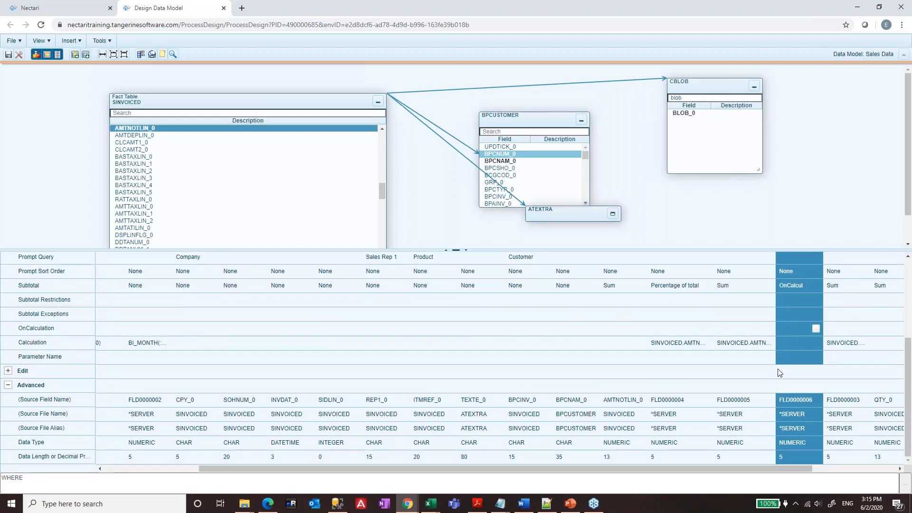
scroll(780, 352, up, 5)
scroll(815, 375, down, 3)
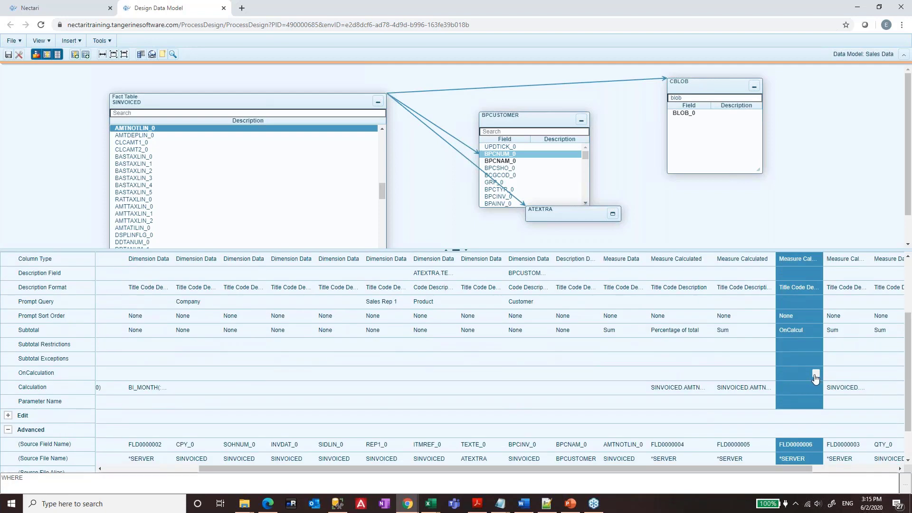
click(816, 376)
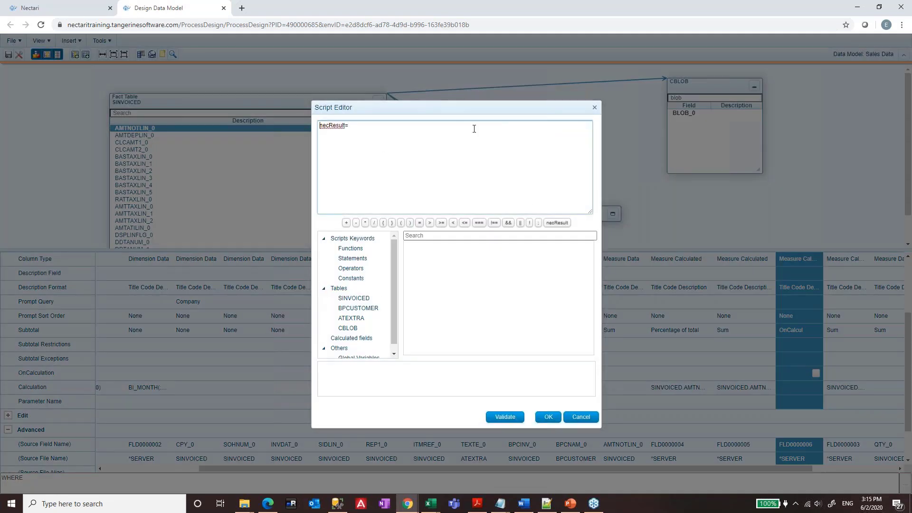
key(Return)
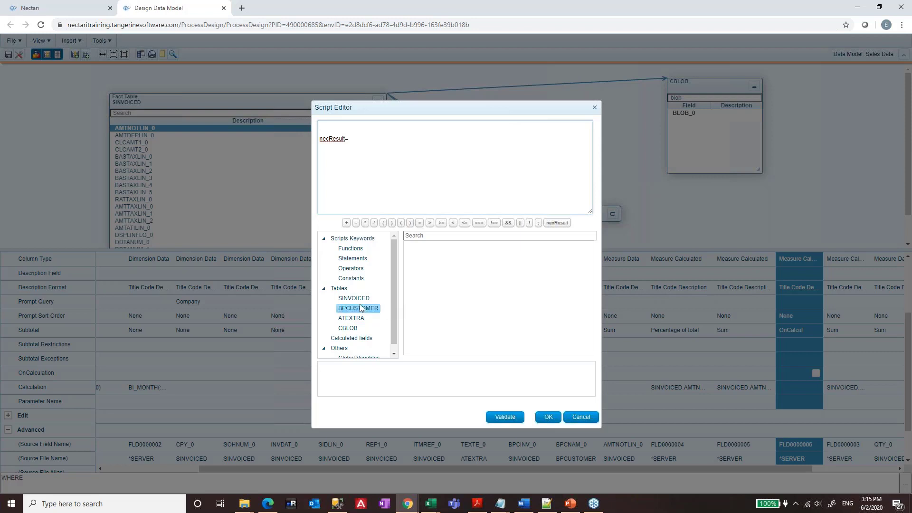
click(364, 343)
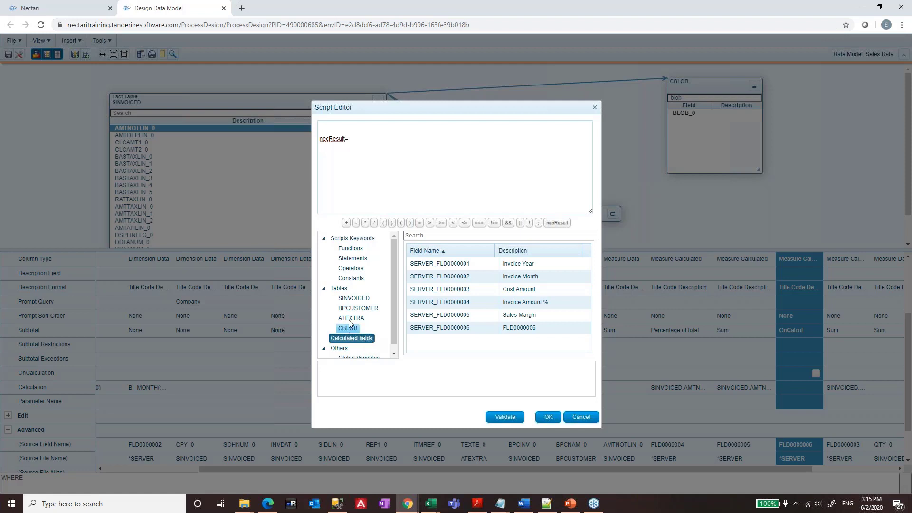
click(362, 143)
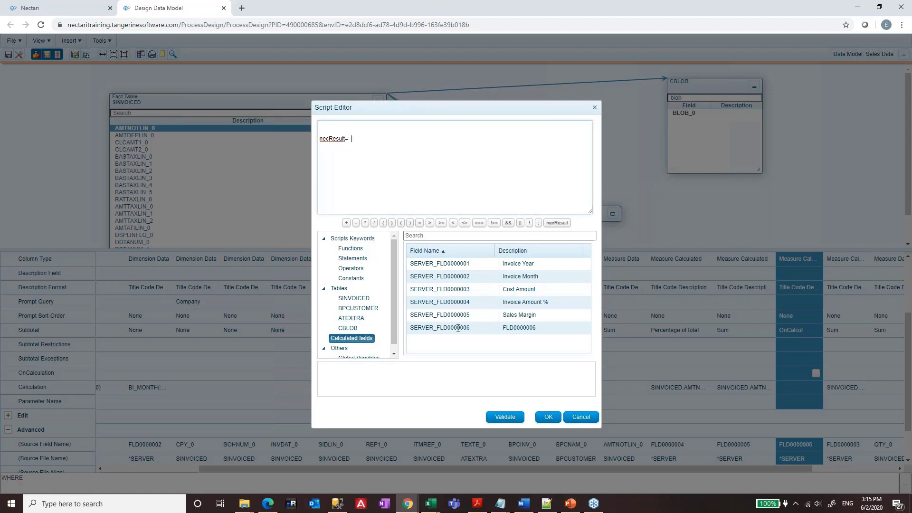
click(482, 303)
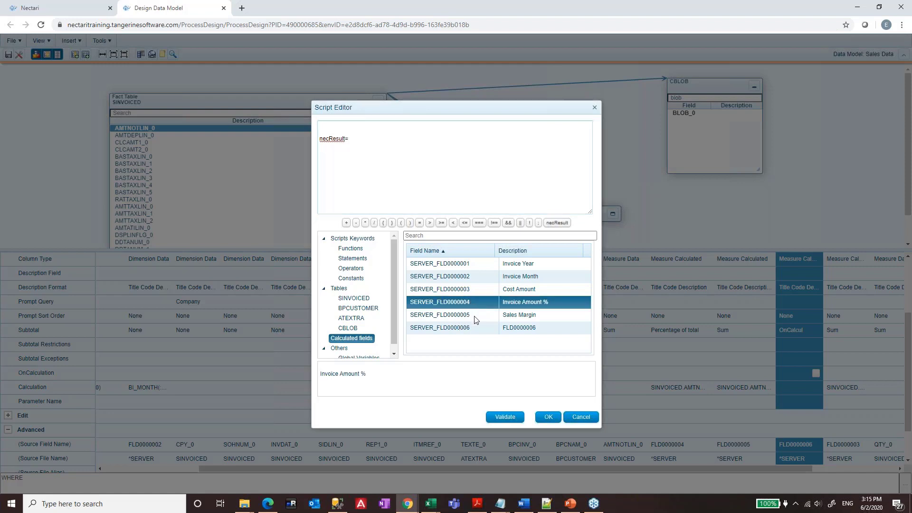
click(477, 329)
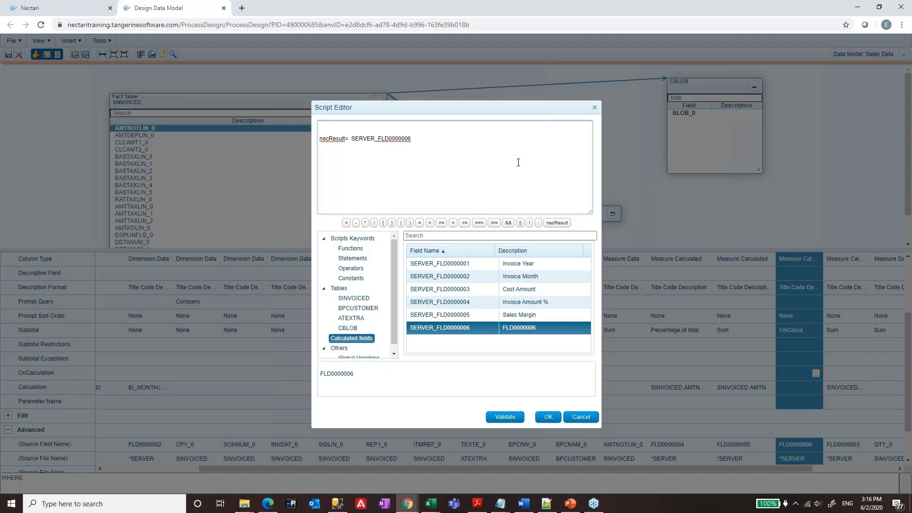
click(580, 417)
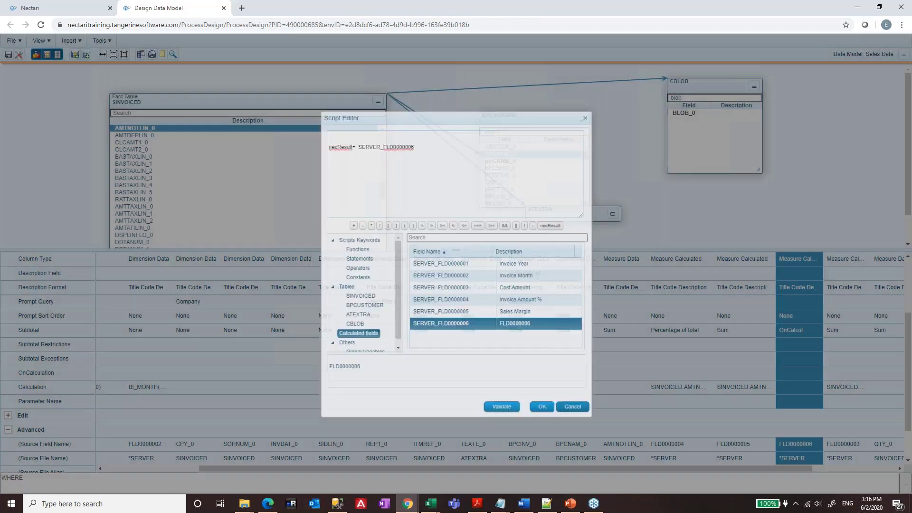
scroll(677, 386, down, 1)
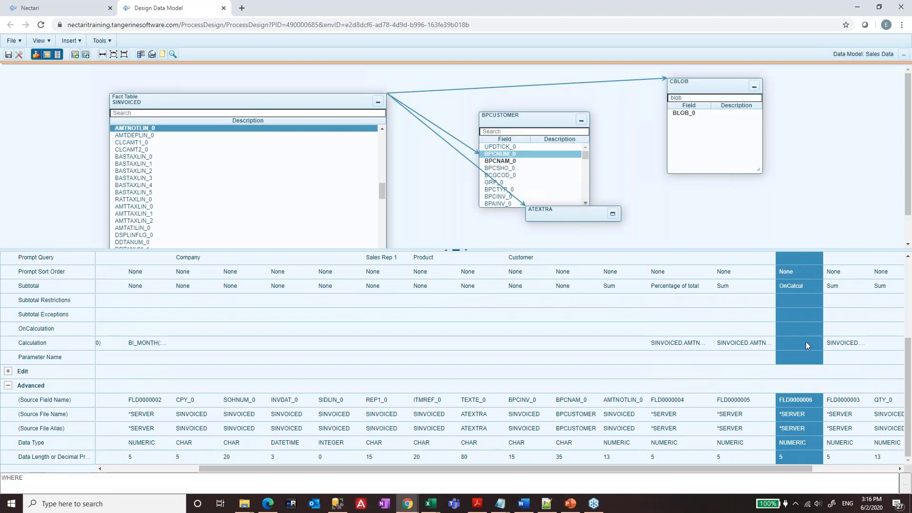
scroll(783, 345, up, 3)
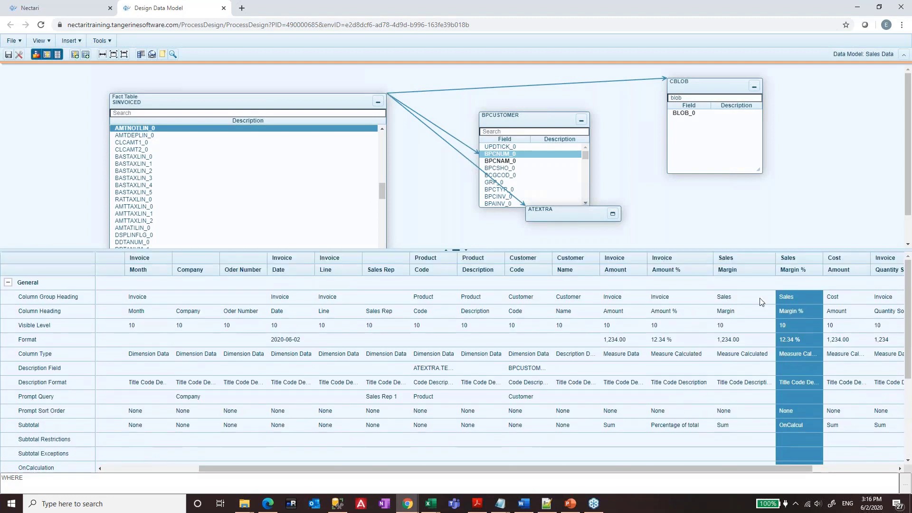
click(704, 271)
click(744, 267)
scroll(774, 334, down, 1)
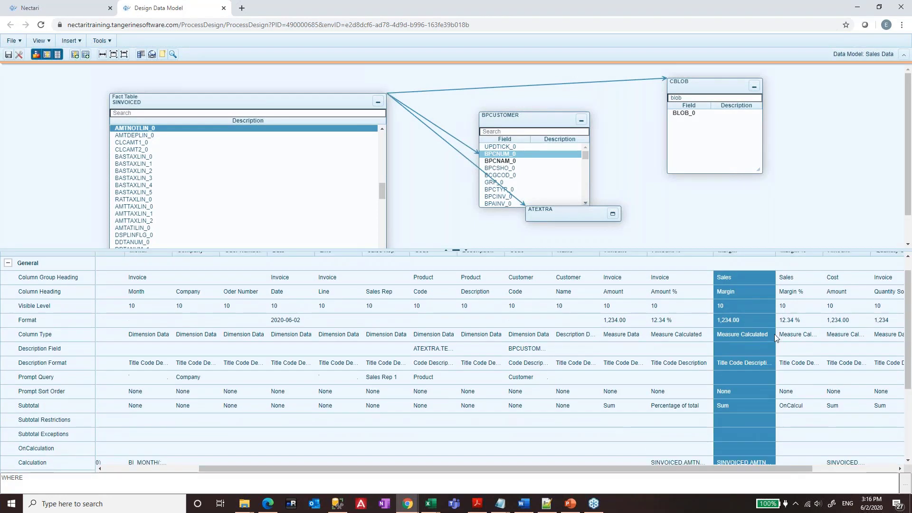
scroll(775, 334, down, 3)
click(798, 343)
click(816, 343)
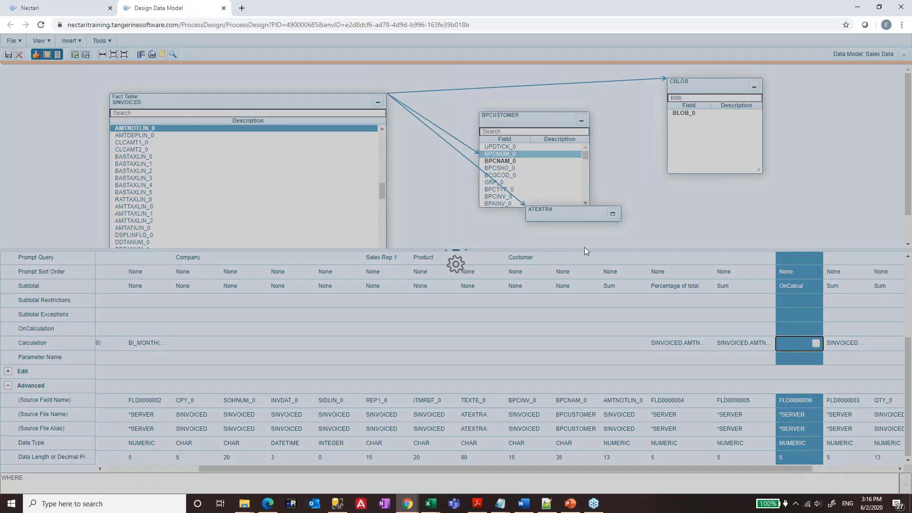
scroll(369, 300, down, 2)
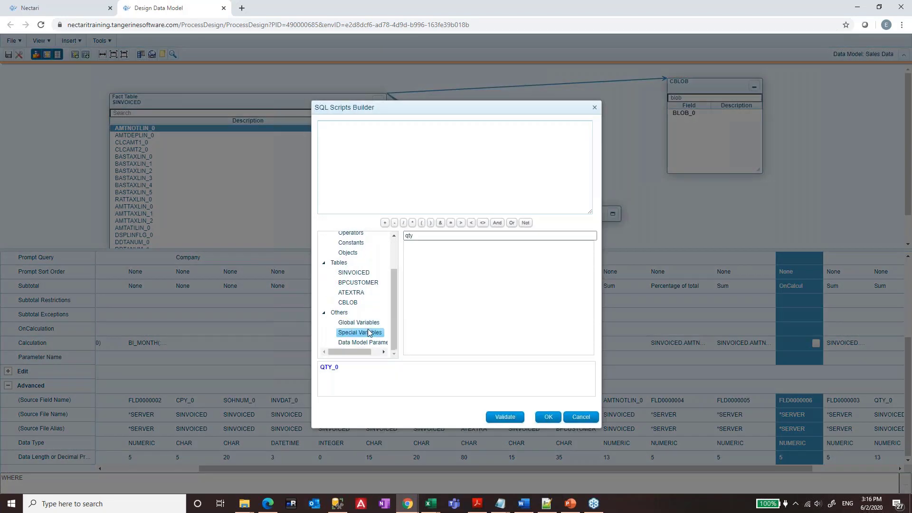
click(350, 303)
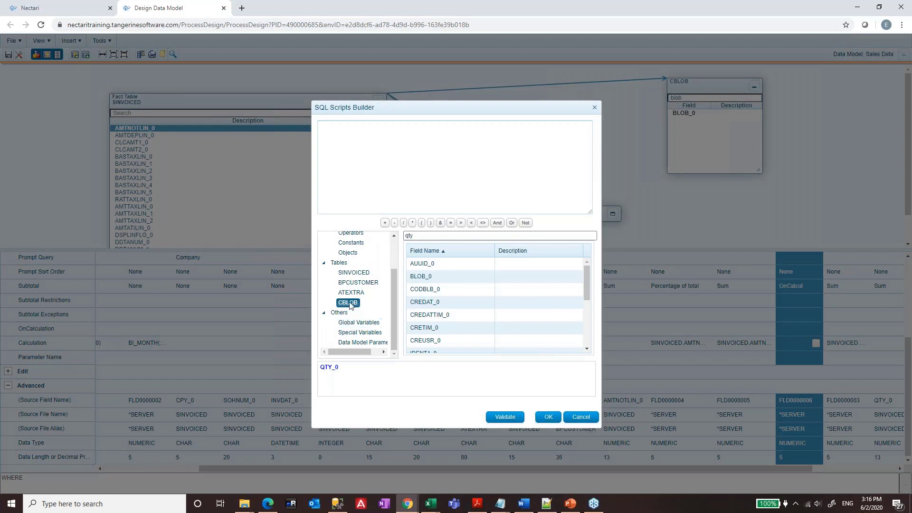
click(580, 417)
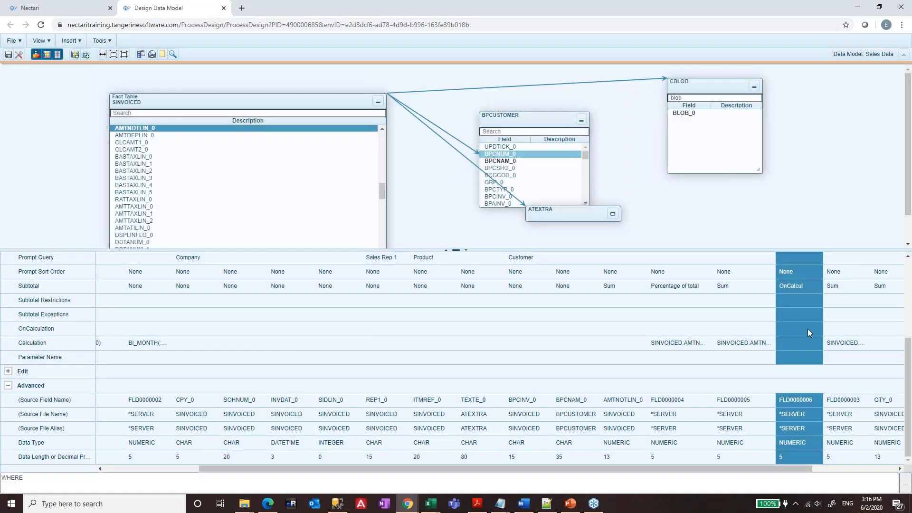
Step: Start the Sales Margin % column's OnCalculation script as necResult=SERVER_FLD0000005/, using the Sales Margin calculated field as the numerator
click(811, 332)
click(815, 330)
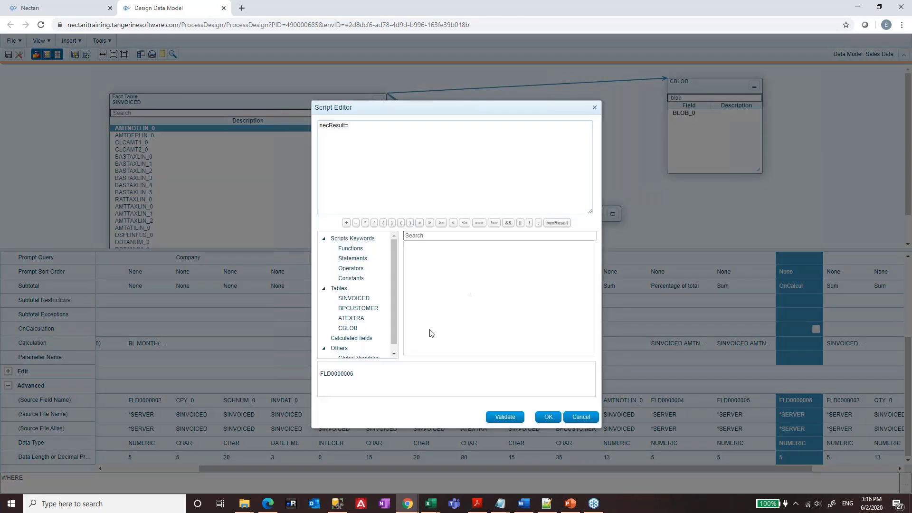
click(352, 338)
double_click(442, 315)
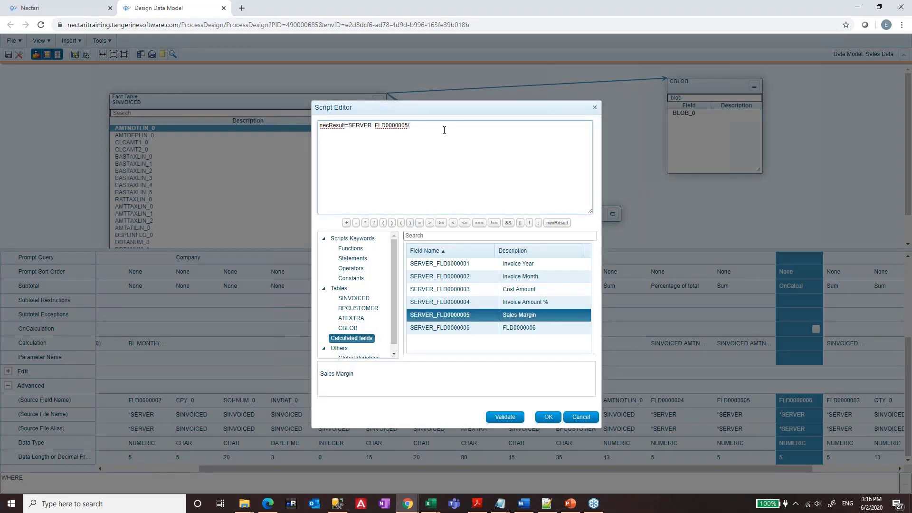
key(shift+Left)
key(shift+Left)
key(shift+Left)
key(shift+Left)
key(shift+Left)
key(shift+Left)
key(shift+Left)
key(shift+Left)
key(shift+Left)
key(shift+Left)
key(shift+Left)
key(shift+Left)
key(shift+Left)
key(shift+Left)
key(shift+Left)
key(shift+Left)
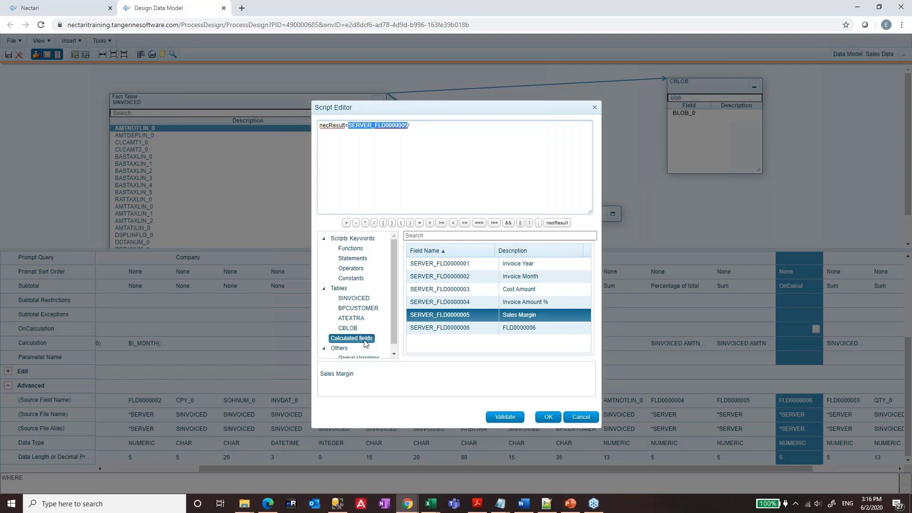
key(Home)
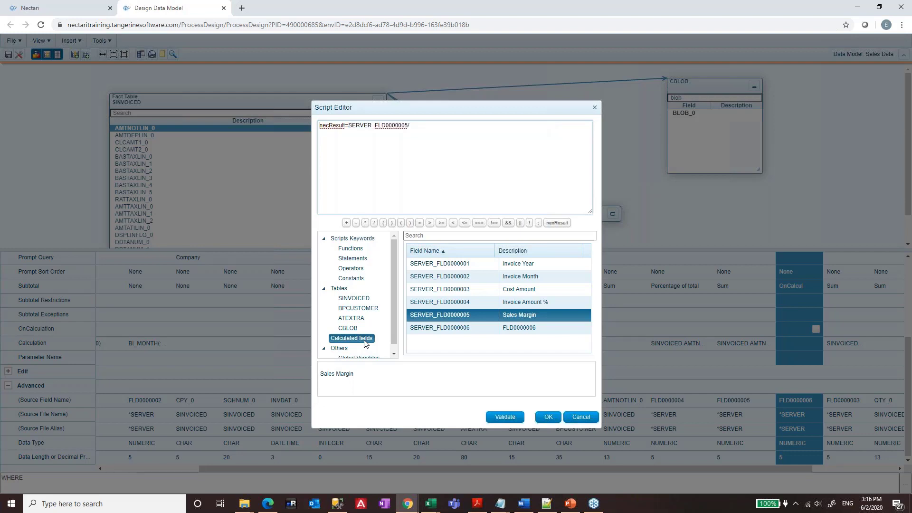
Step: Complete the OnCalculation script with the Cost Amount field SERVER_FLD0000003 as divisor, leaving a blank line above it, and accept the script
key(Return)
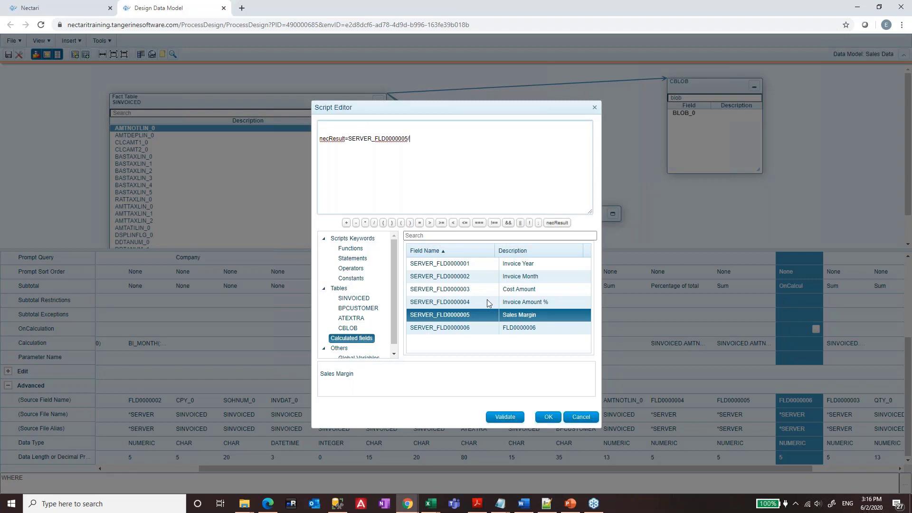
click(513, 289)
double_click(513, 289)
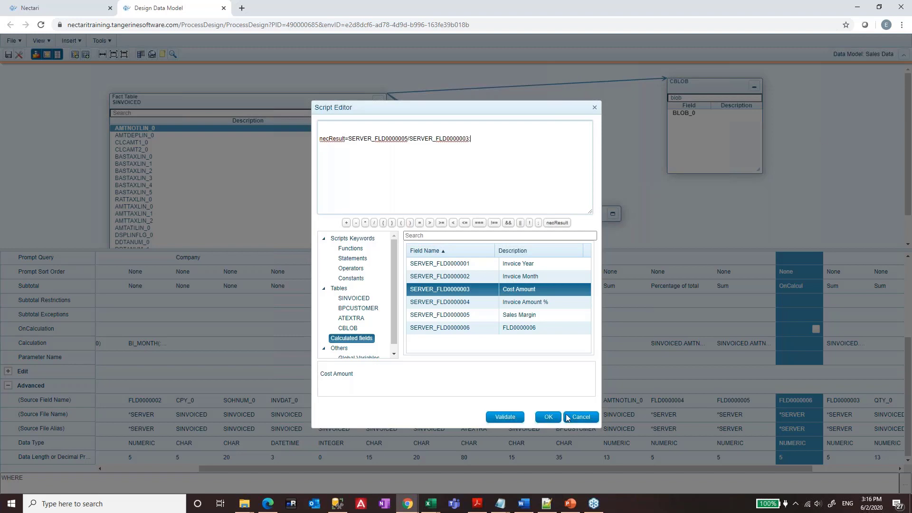
click(548, 418)
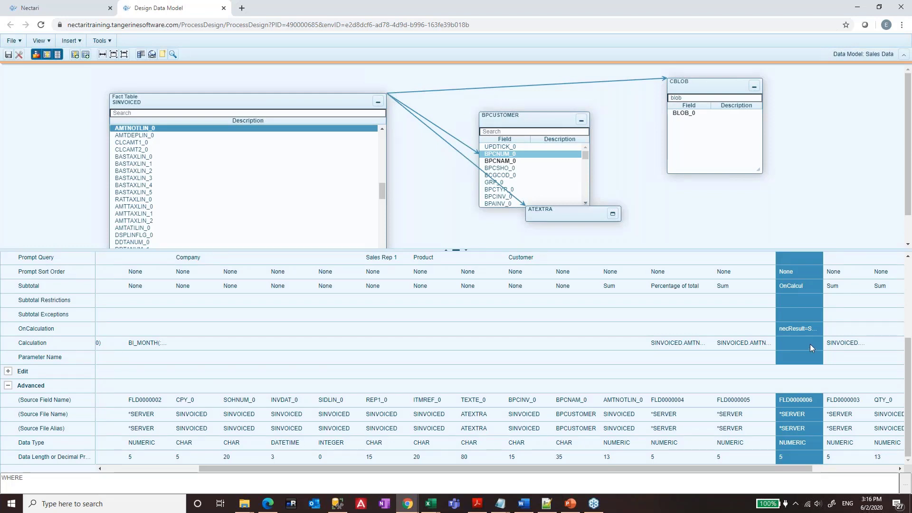
Step: Set the Sales Margin % column's Calculation to 0.0 and save the data model
click(810, 344)
click(816, 343)
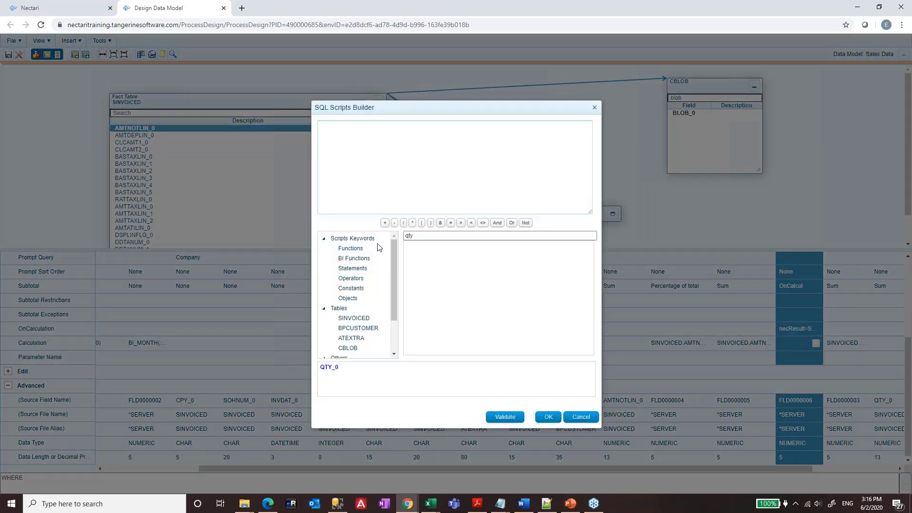
double_click(411, 236)
key(BackSpace)
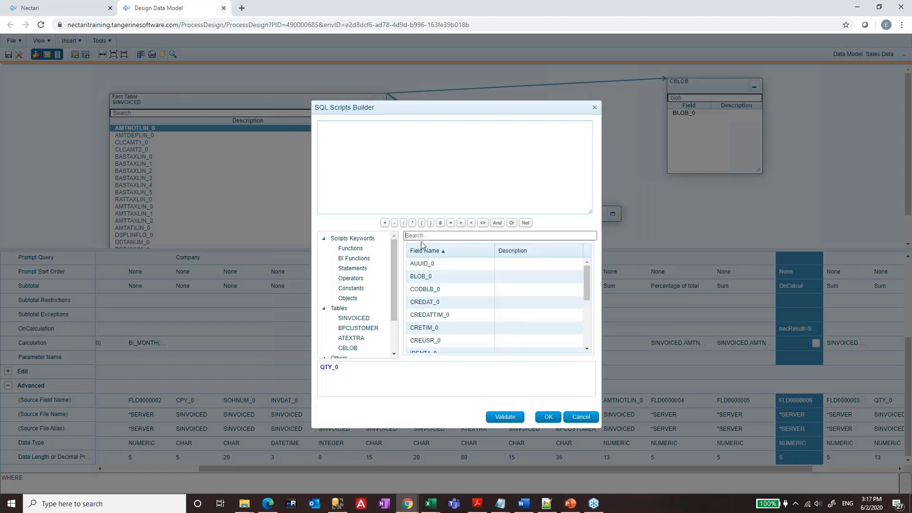
click(409, 184)
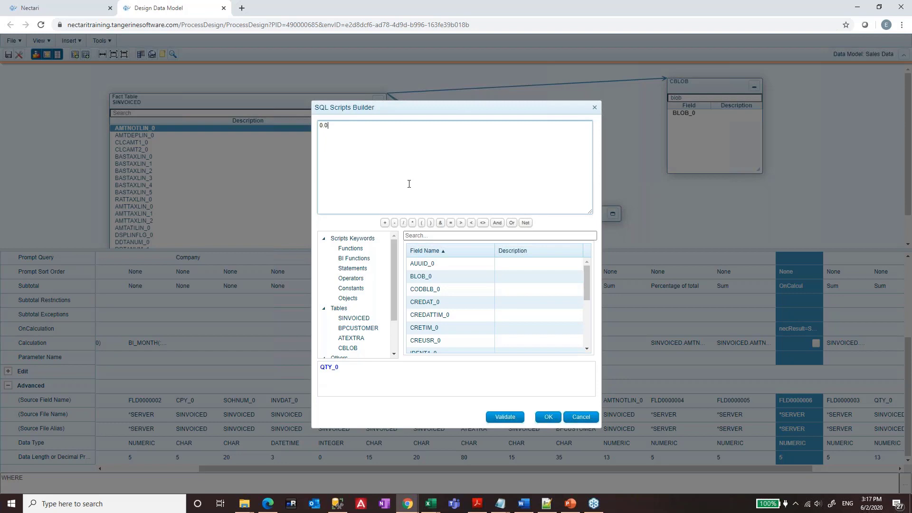
click(549, 418)
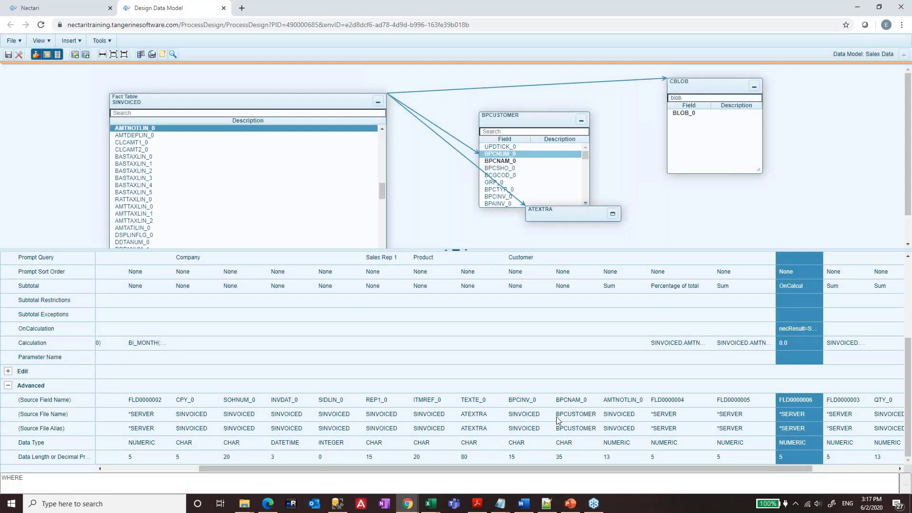
click(8, 55)
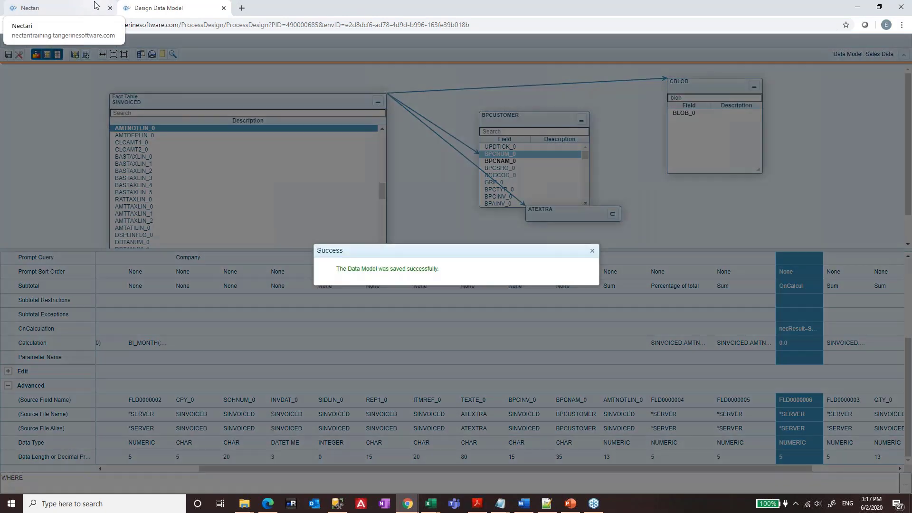
Step: Reopen the Sales Report in the main Nectari window and add Invoice Amount %, Sales Margin and Sales Margin % as columns
click(96, 5)
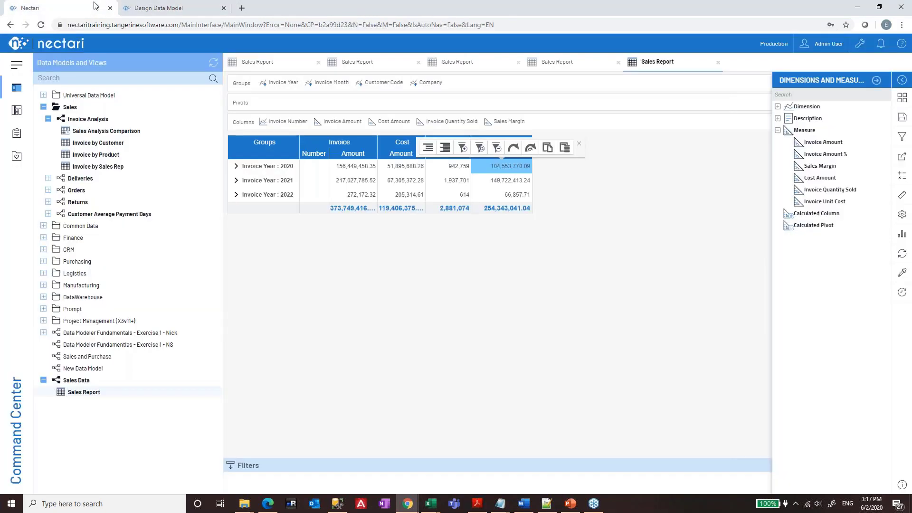
click(89, 397)
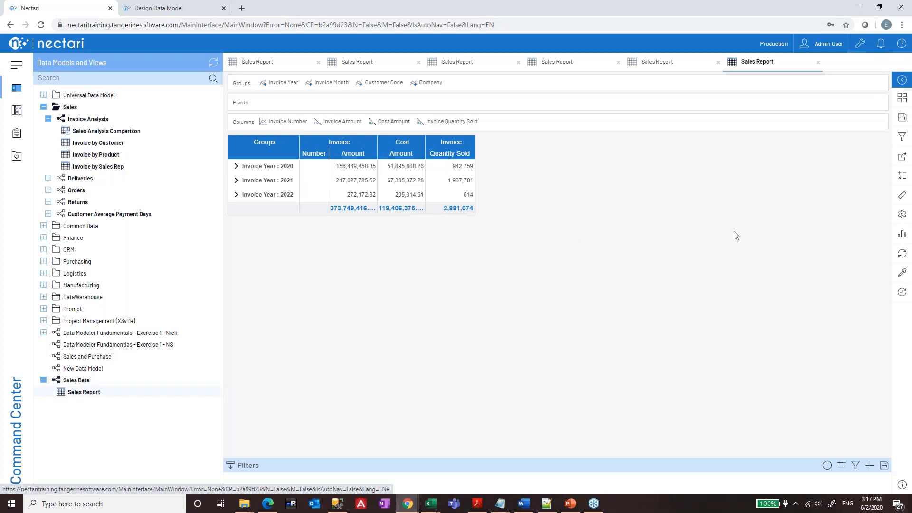
click(902, 196)
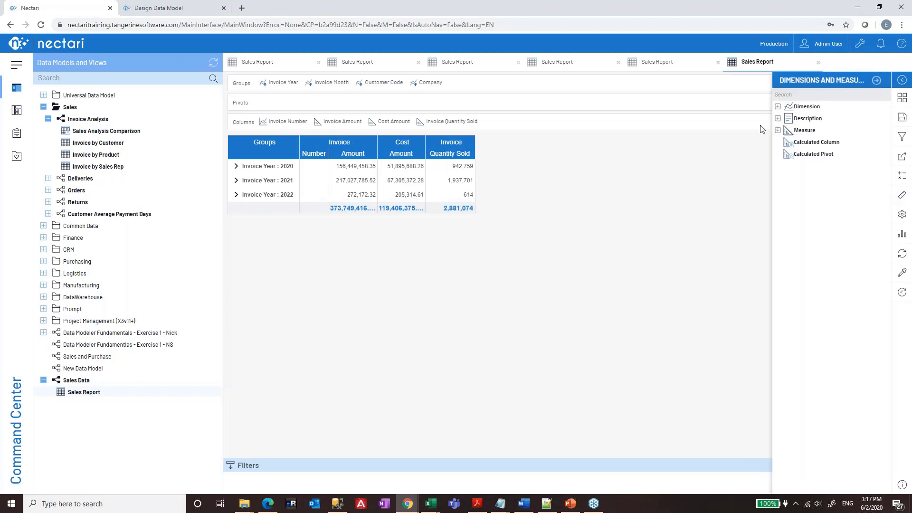
click(778, 130)
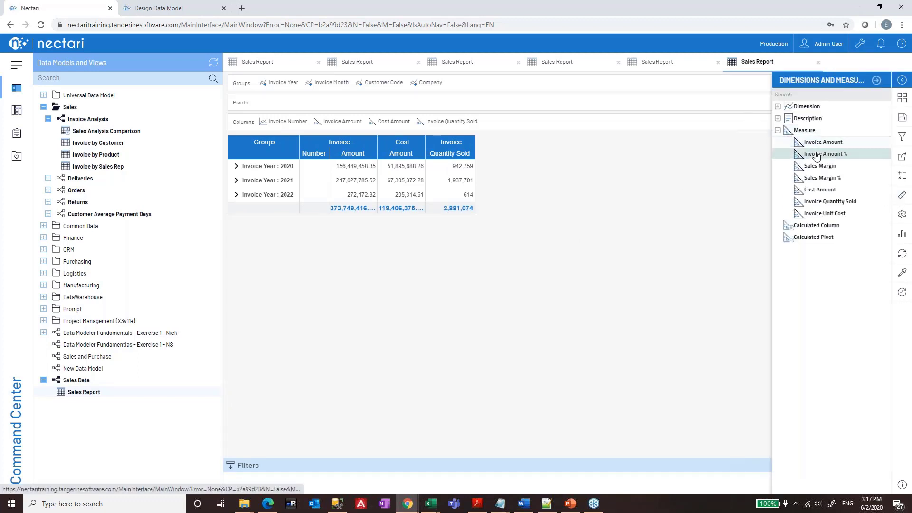
drag(820, 157, 512, 125)
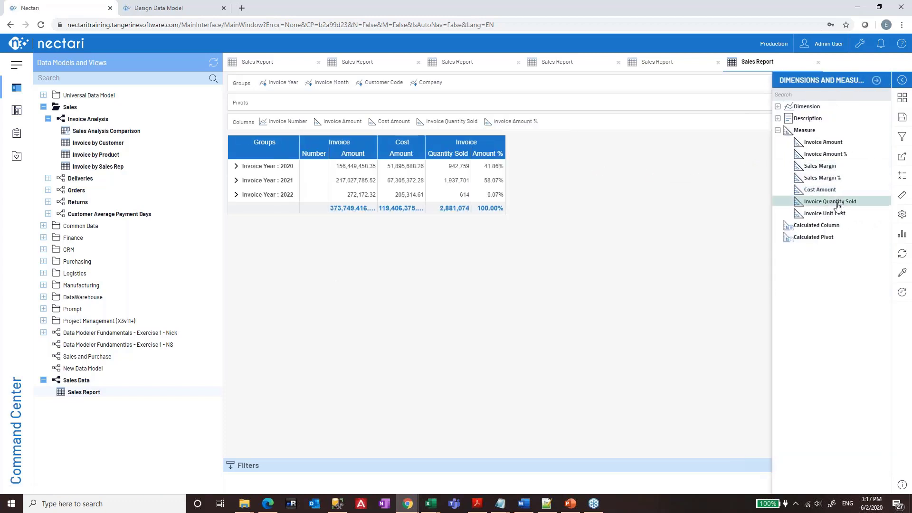
ctrl+click(841, 177)
drag(846, 169, 569, 125)
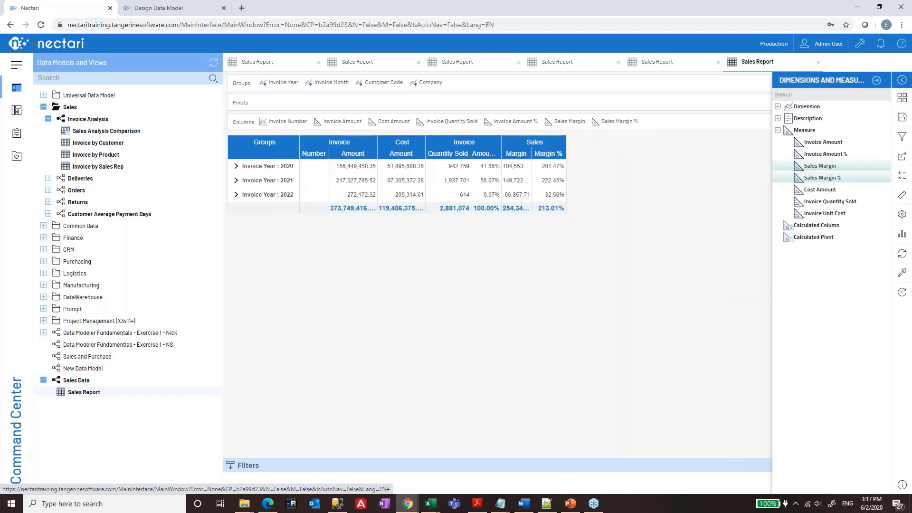
click(876, 81)
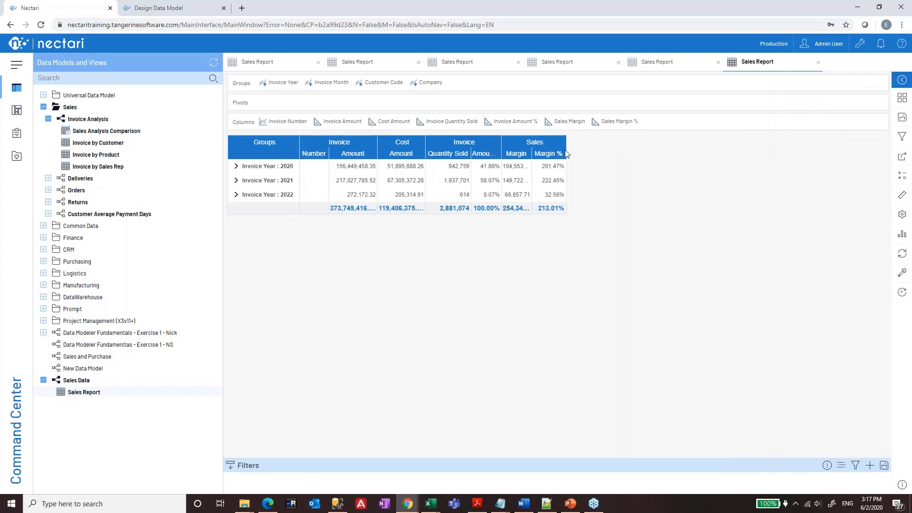
Step: Widen the Sales Margin %, Sales Margin, Invoice Amount % and Invoice Quantity Sold columns in the report
drag(602, 149, 644, 150)
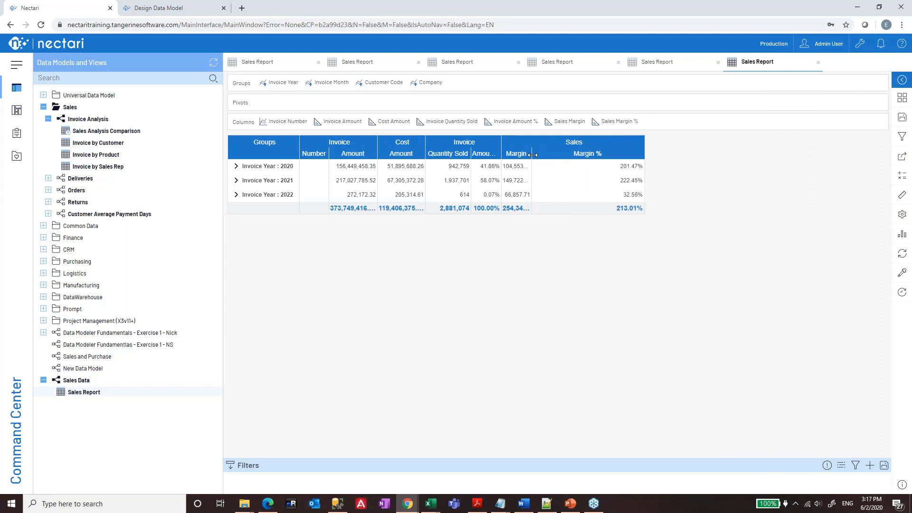
drag(532, 155, 568, 155)
drag(502, 155, 534, 155)
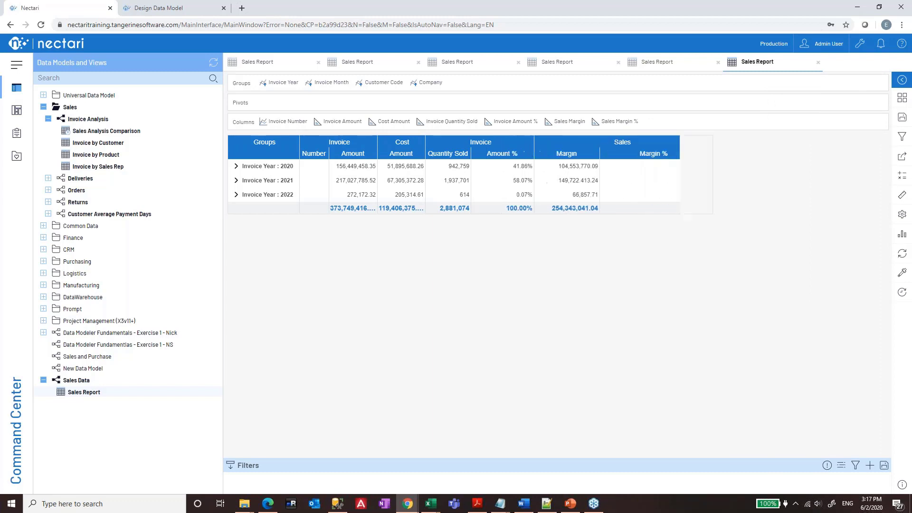
drag(473, 150, 491, 150)
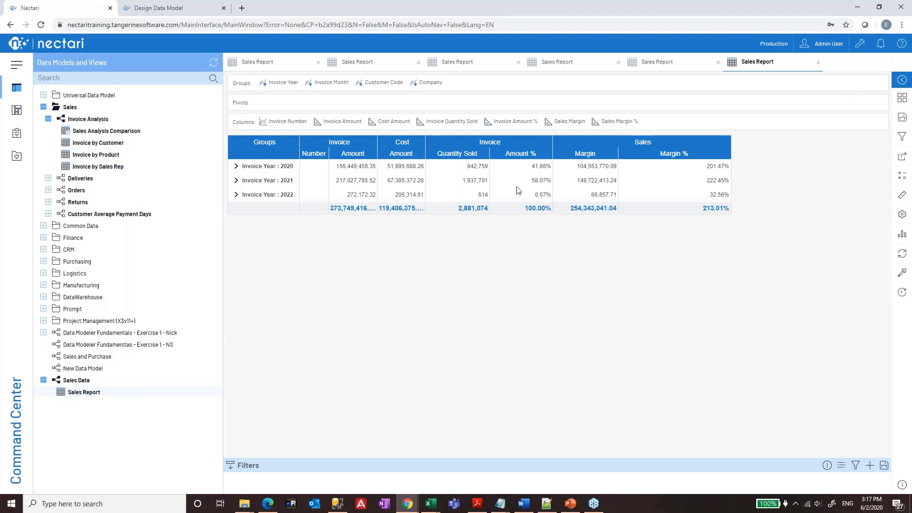
Step: Drill down through Invoice Year 2020, month 3, ES002 Bike Norte and company ES10, examining the percentages at each level
click(405, 167)
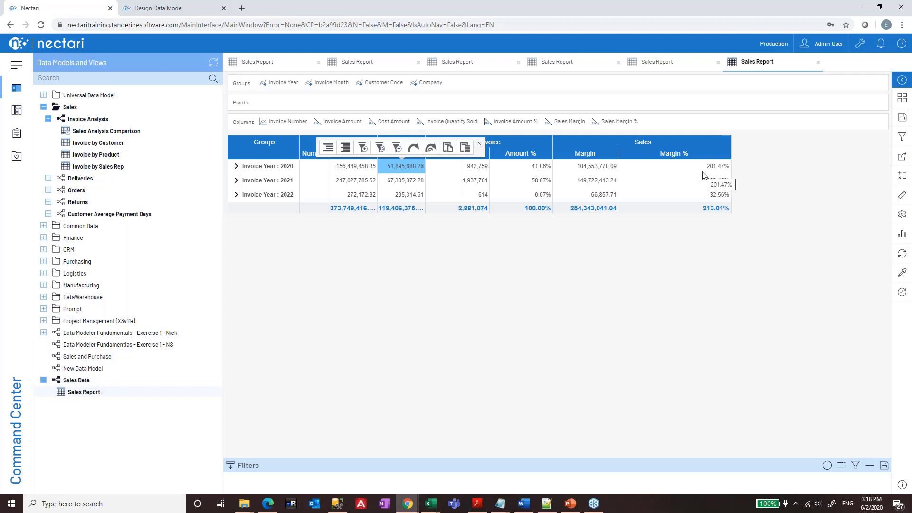
click(236, 168)
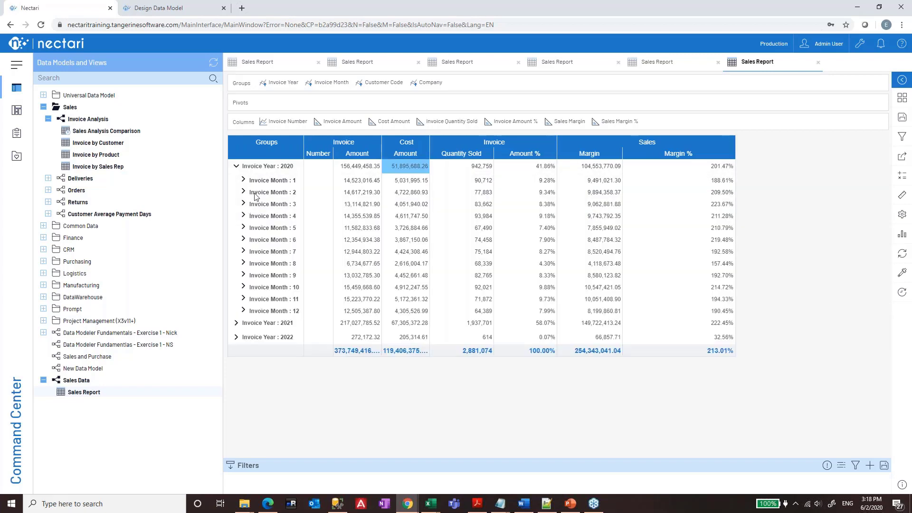
click(243, 204)
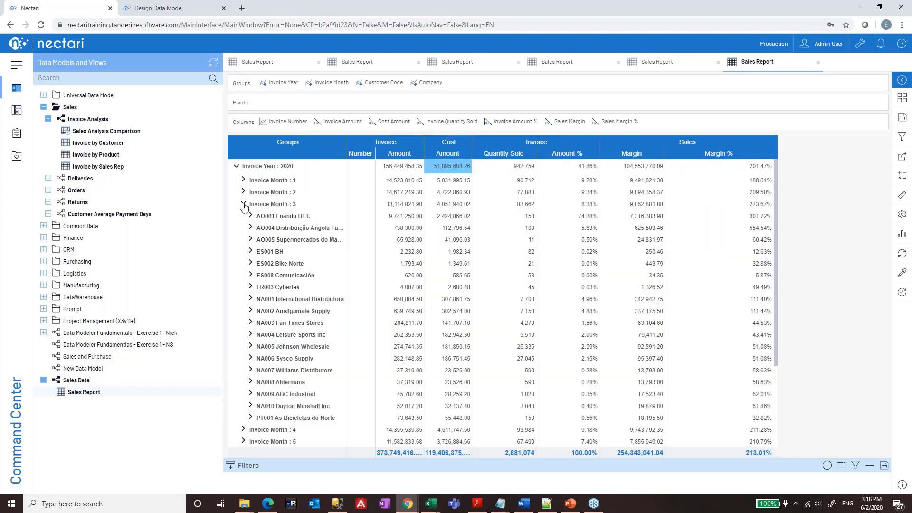
click(250, 264)
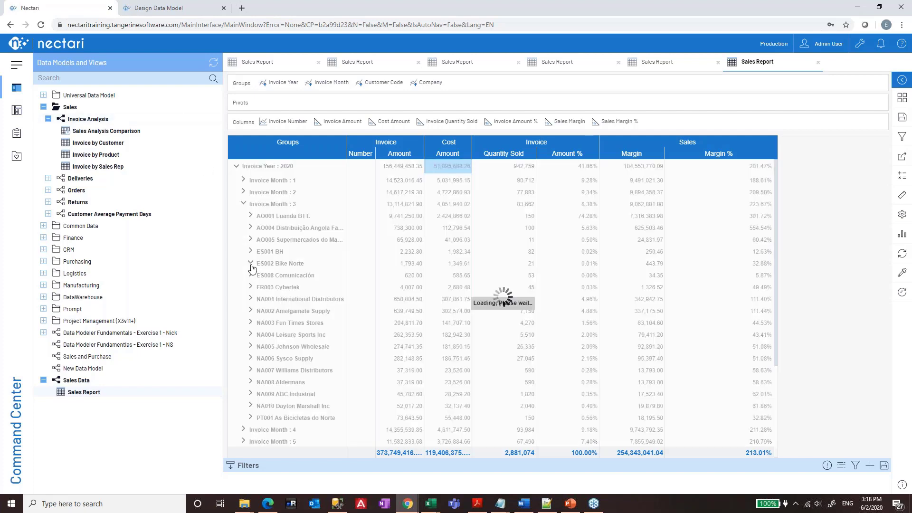
click(258, 275)
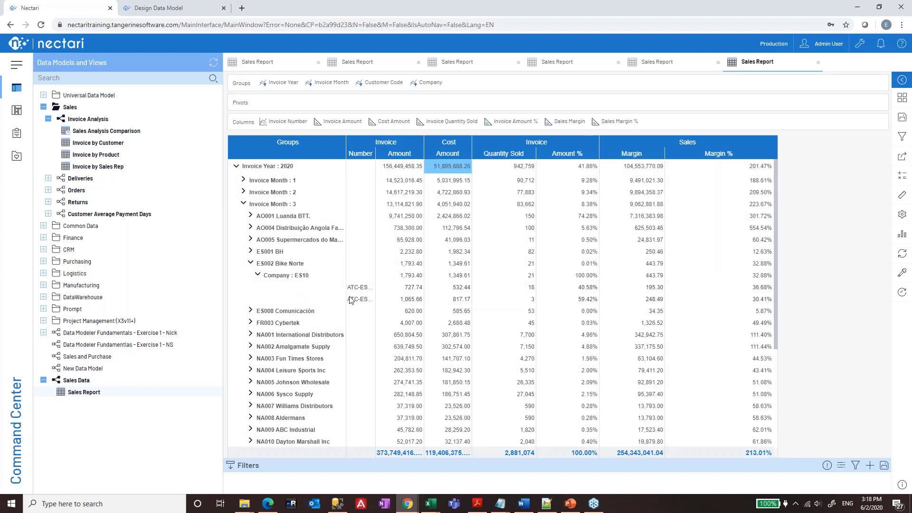
click(585, 298)
click(591, 310)
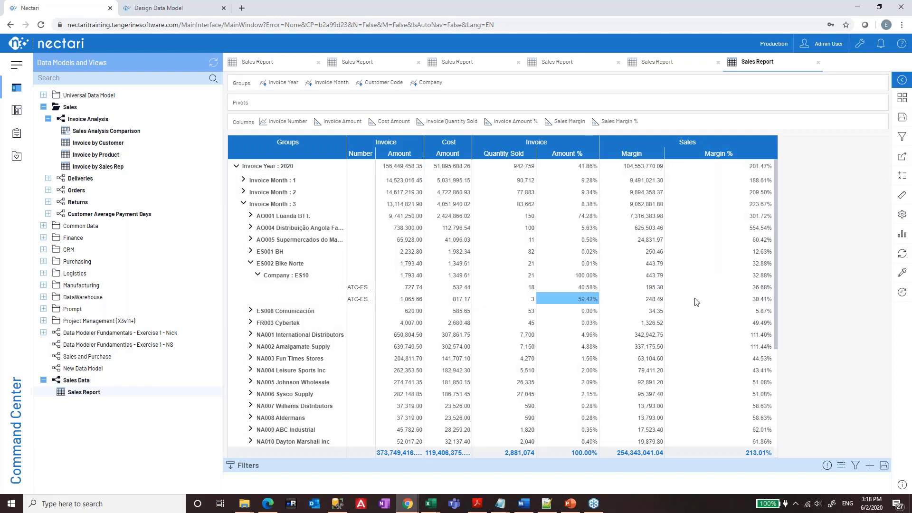
click(761, 302)
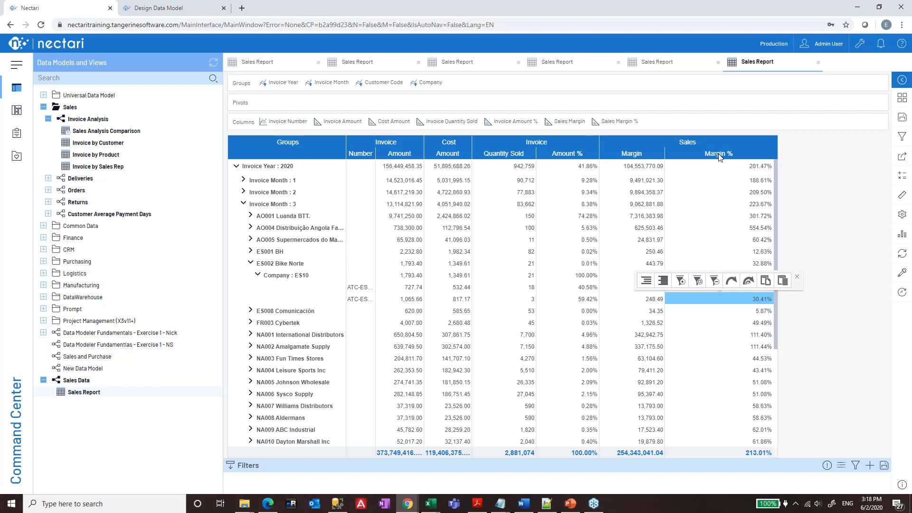
Step: Return to the Sales Data model design and review the Sales Margin % column's OnCalculation script without changing it
click(182, 8)
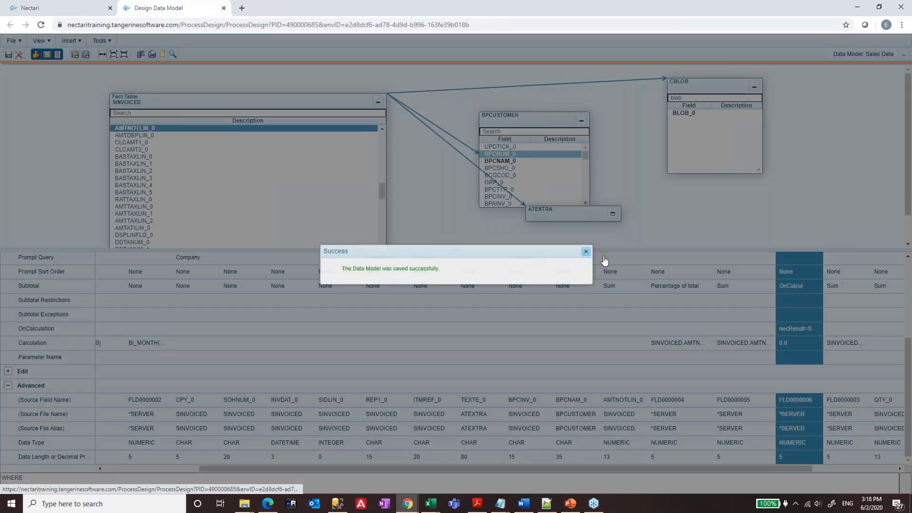
click(591, 251)
click(791, 328)
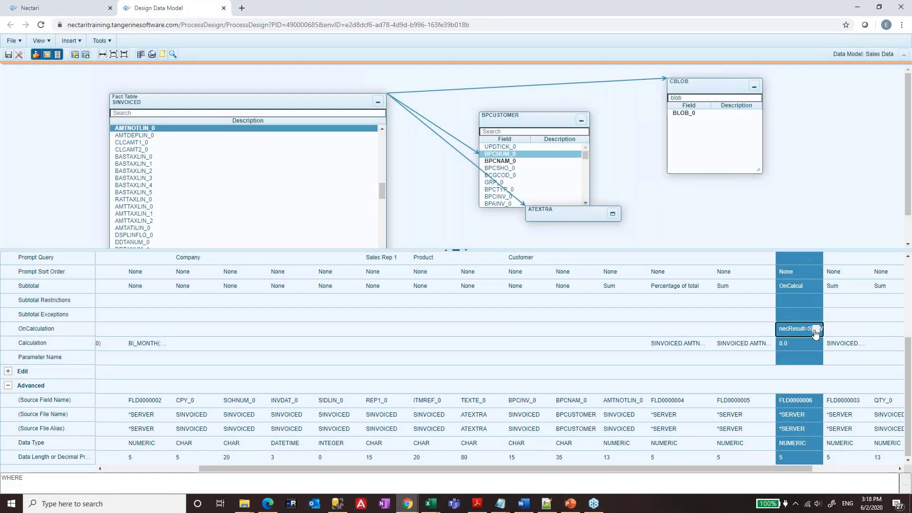
click(815, 329)
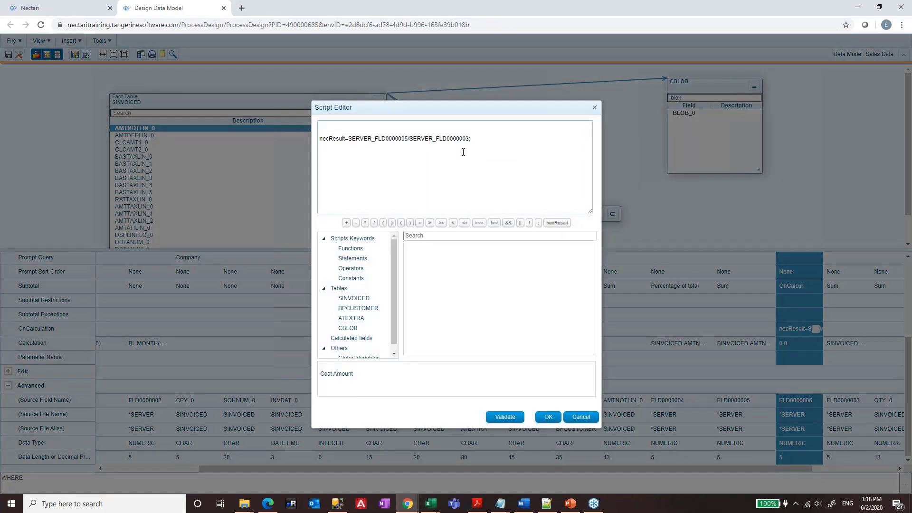
click(489, 143)
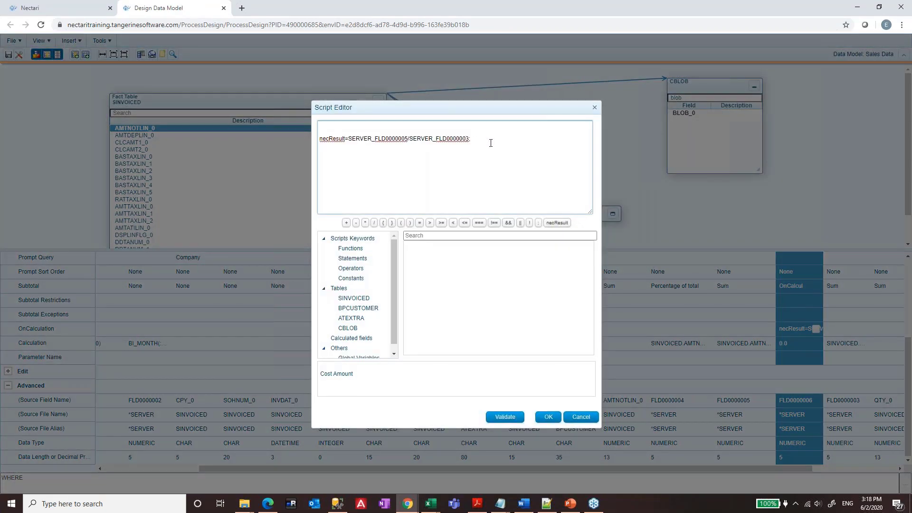
click(581, 417)
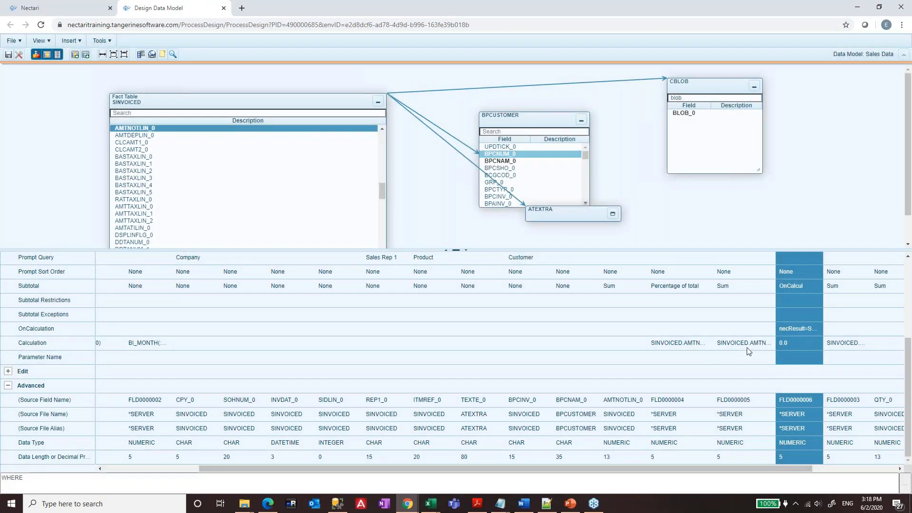
Step: Review the Sales Margin column's Calculation formula and leave it as is
click(747, 344)
click(769, 343)
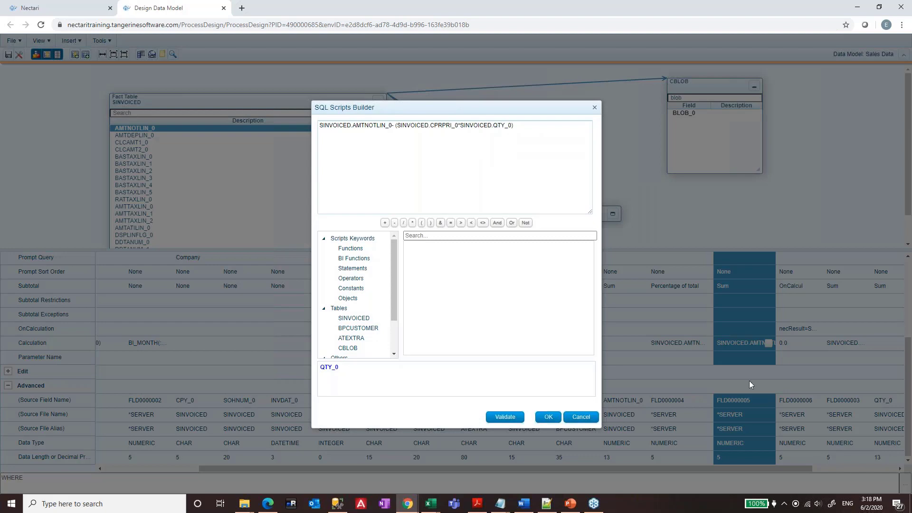
click(581, 417)
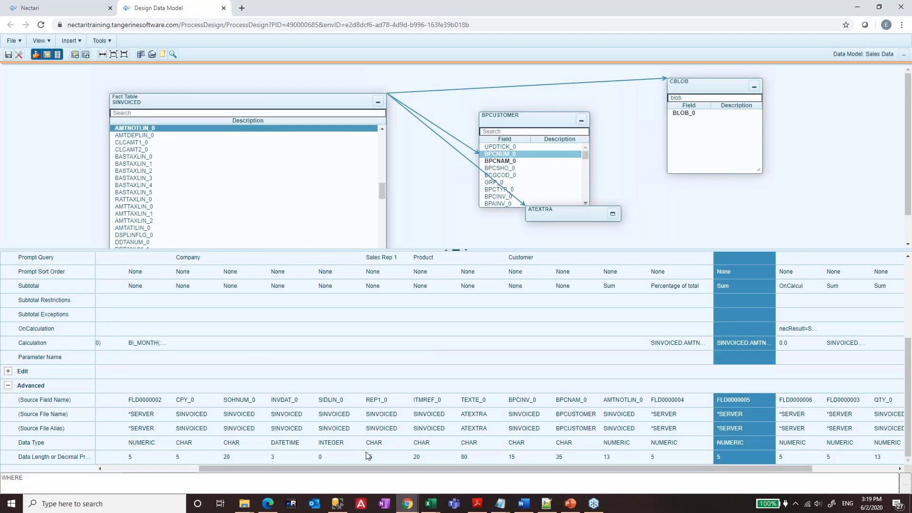
Step: Review the SQL expression behind the Invoice Year column's Calculation and close the script builder
drag(304, 468, 204, 461)
click(193, 343)
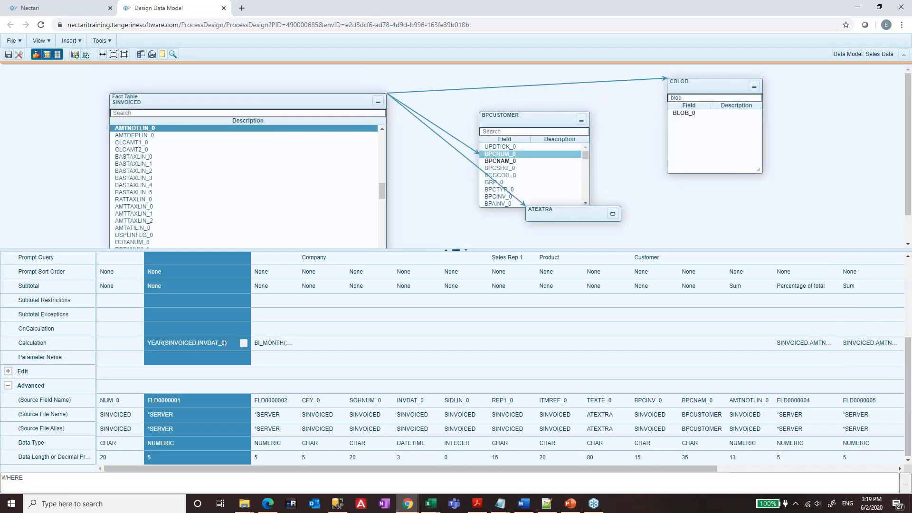
click(243, 343)
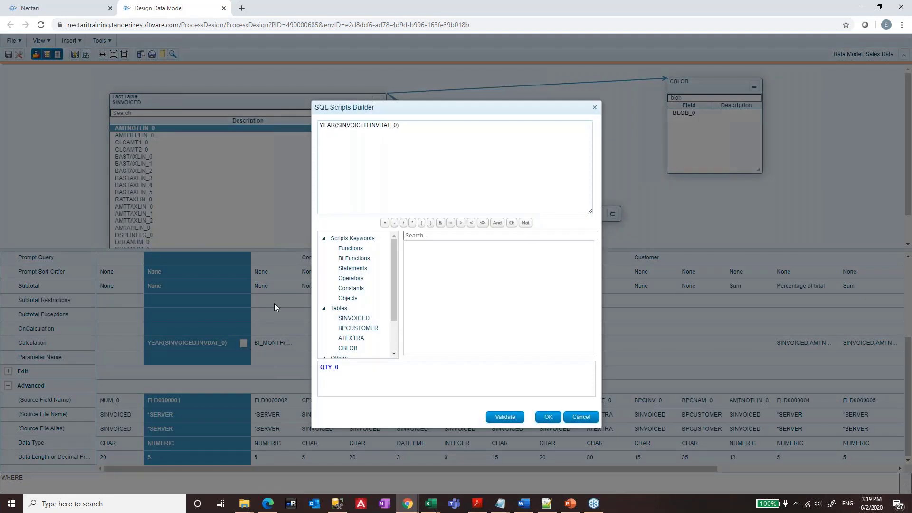
click(425, 156)
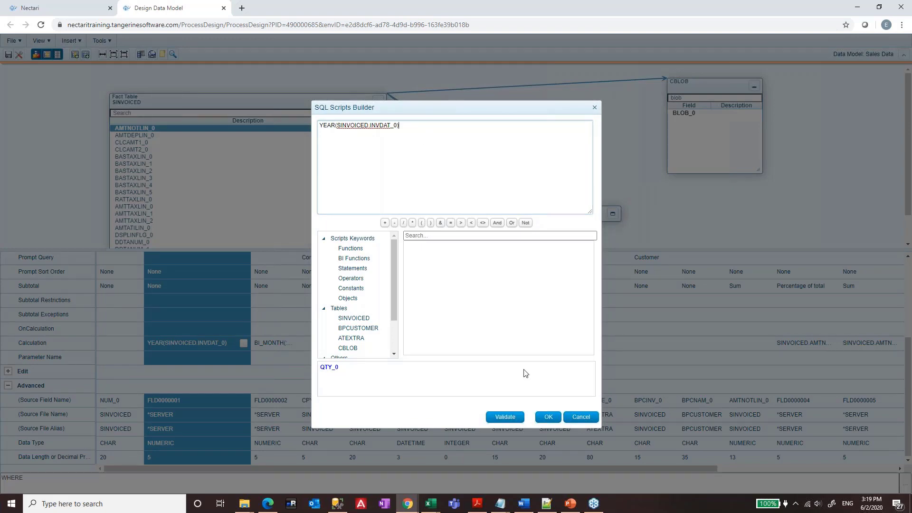
click(550, 420)
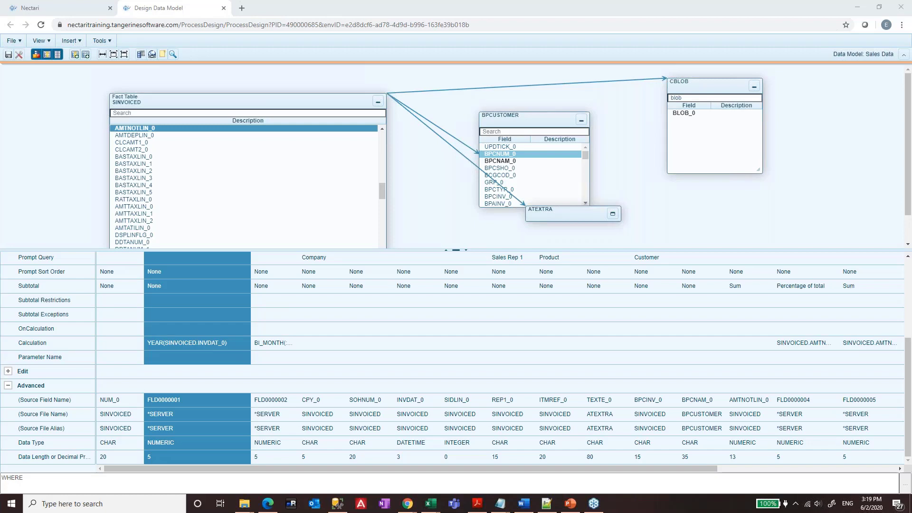
Step: Save the Sales Data model and dismiss the confirmation
click(59, 7)
click(157, 7)
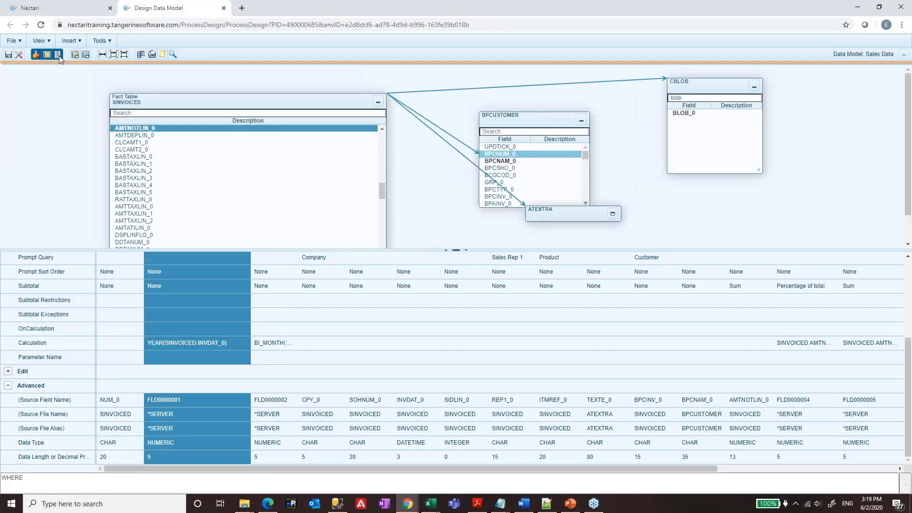
click(7, 56)
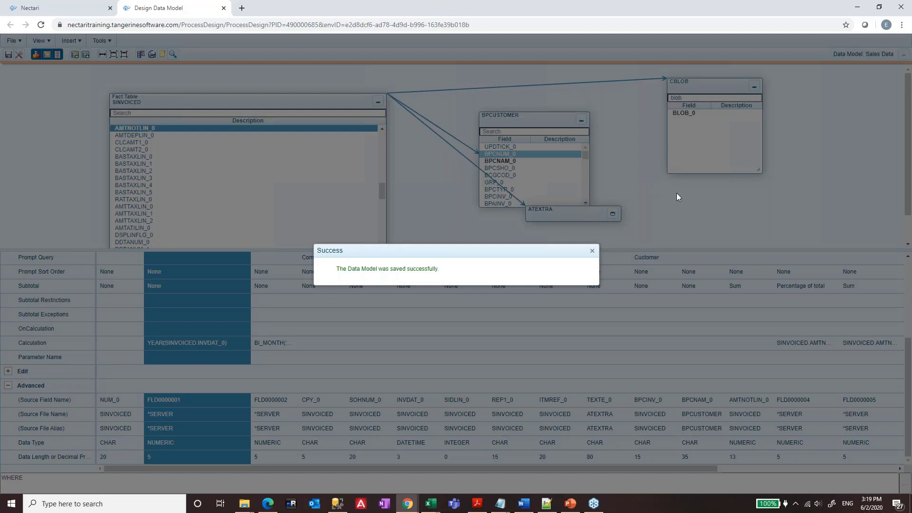
click(591, 252)
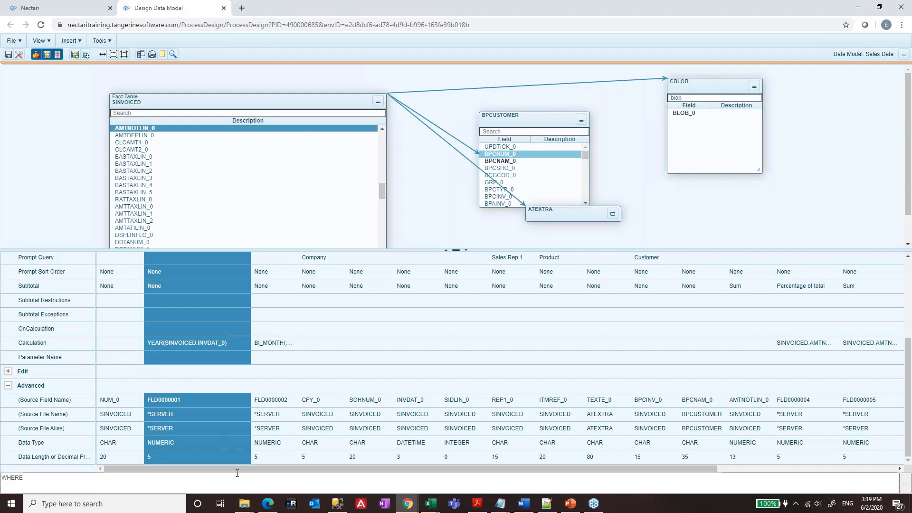
drag(243, 474, 116, 481)
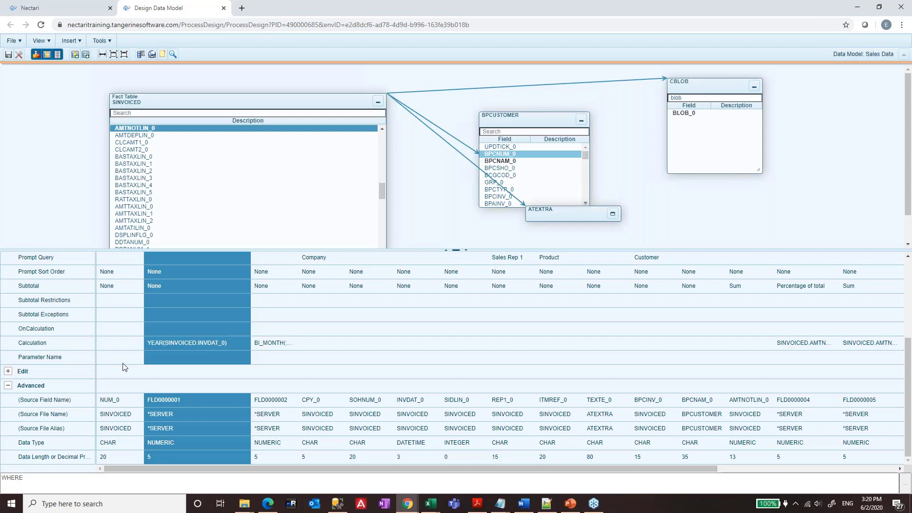
Step: Open the design of the Invoice Analysis data model from the Sales folder and examine the Company Code column's Parameter Name
click(47, 8)
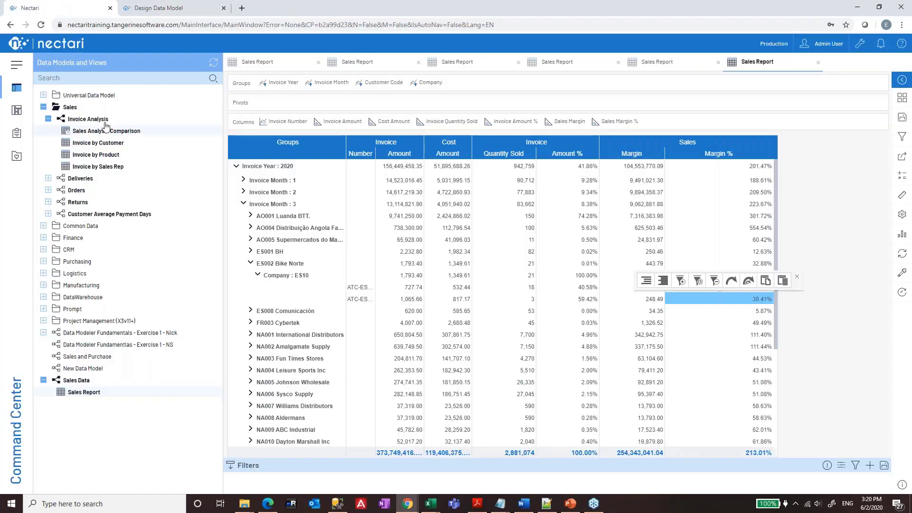
click(42, 107)
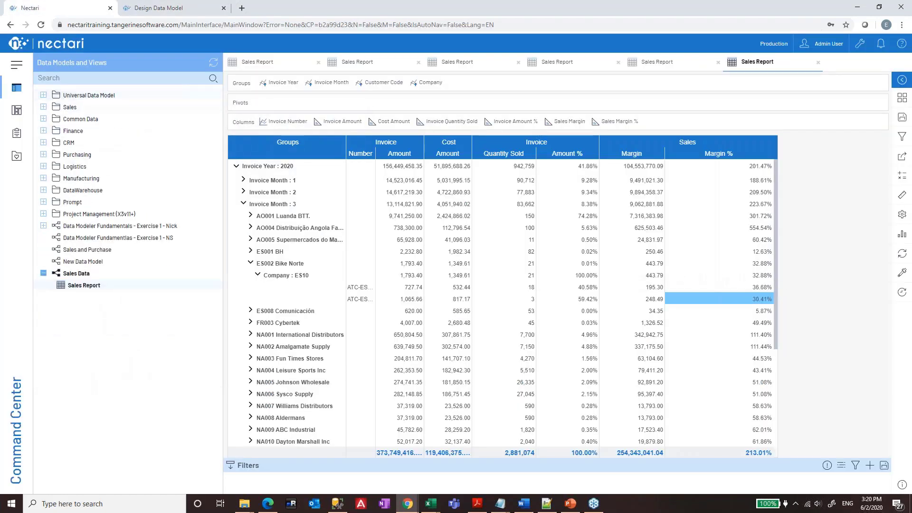
click(43, 95)
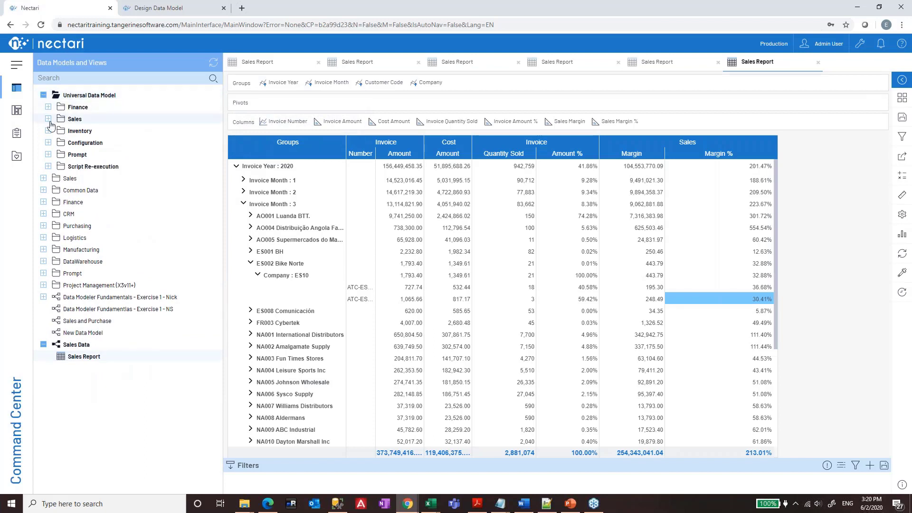
click(43, 178)
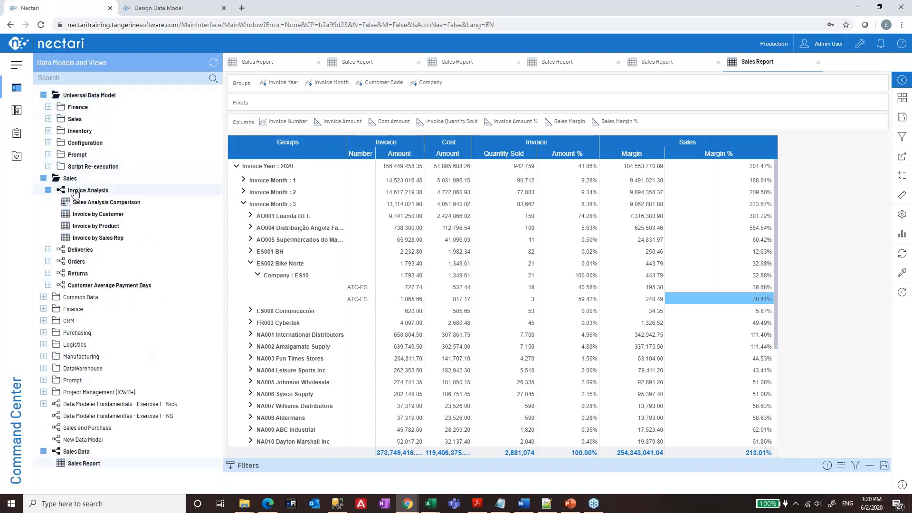
right_click(75, 192)
click(120, 226)
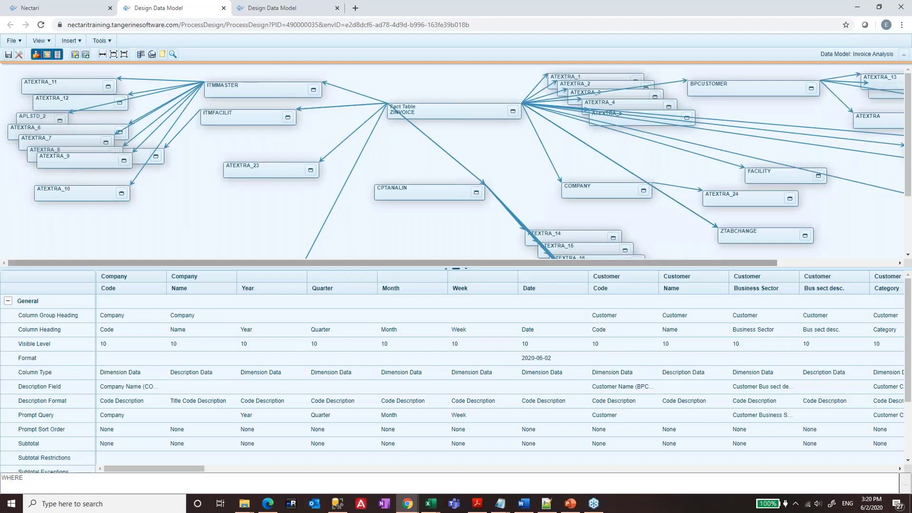
click(138, 286)
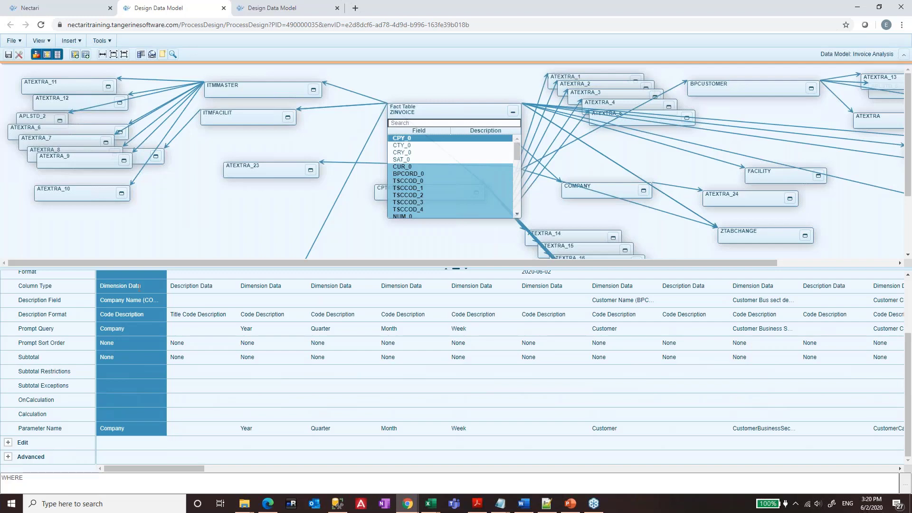
click(124, 429)
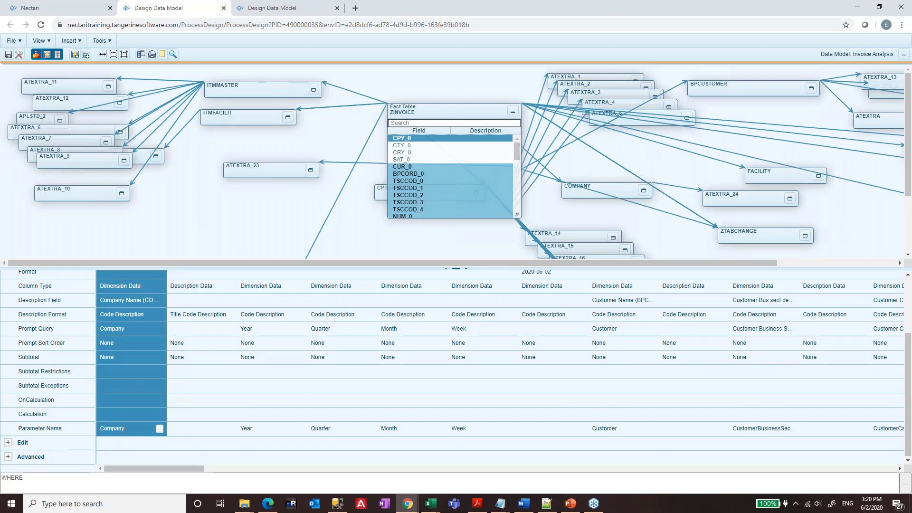
Step: In the Sales Data model, set the Company column's Parameter Name to the Company global parameter and save the model
click(259, 10)
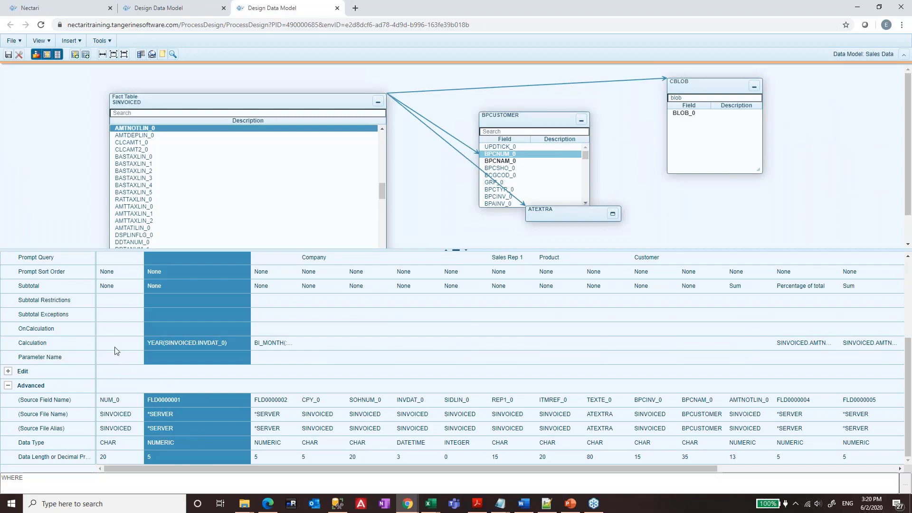
scroll(118, 352, up, 1)
scroll(118, 341, up, 2)
scroll(118, 340, down, 3)
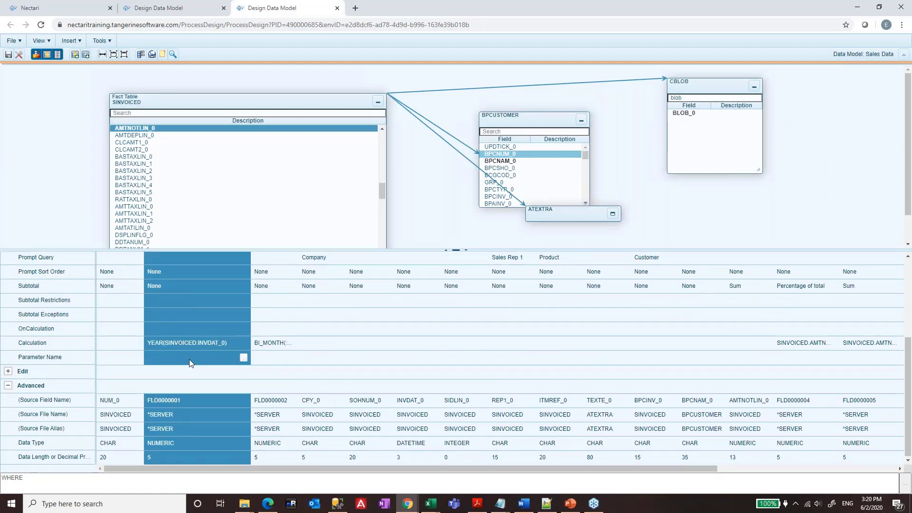
scroll(225, 359, up, 1)
scroll(225, 355, up, 3)
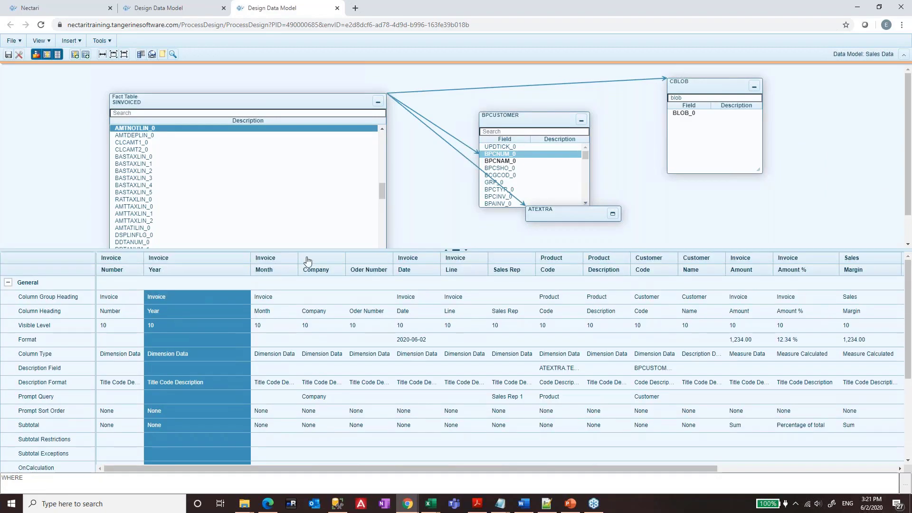
click(323, 382)
scroll(325, 389, down, 2)
click(329, 400)
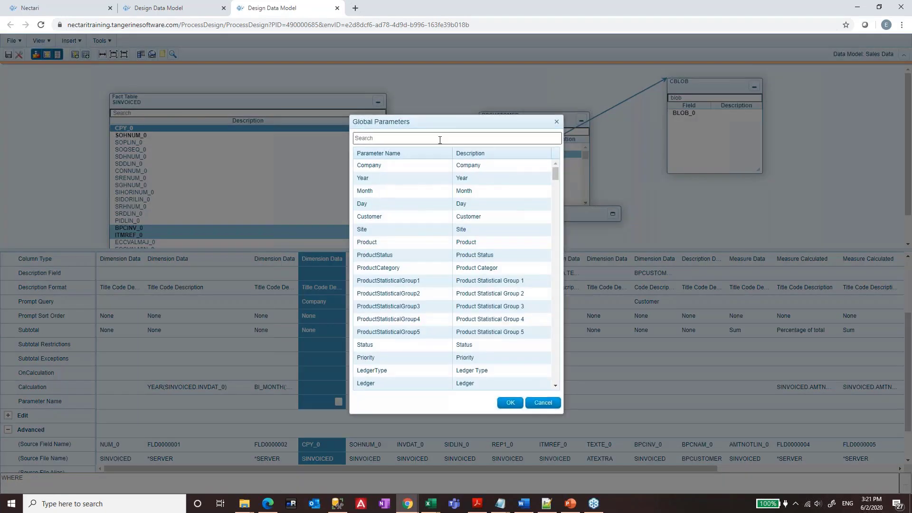
click(440, 138)
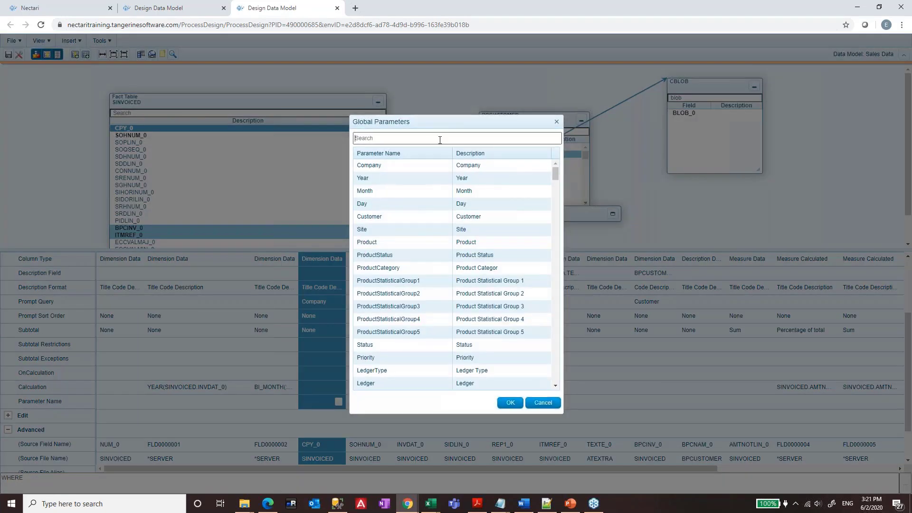
text(company)
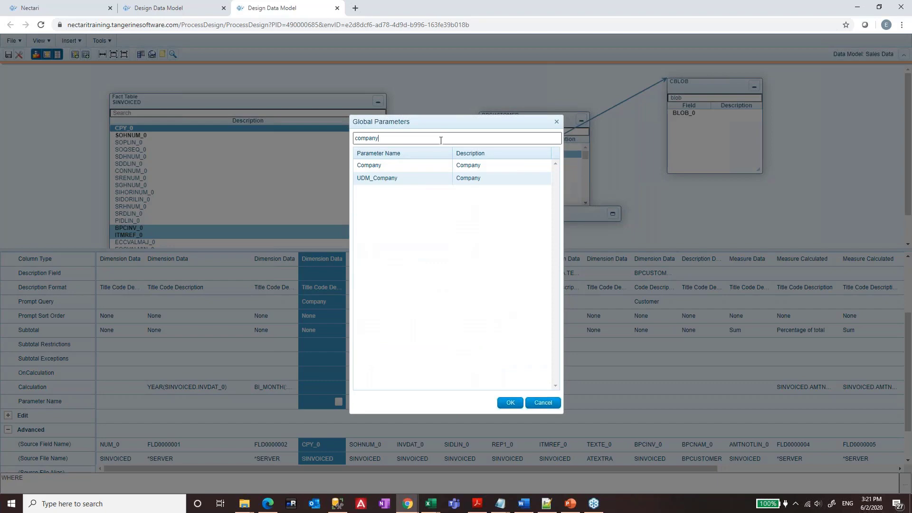
click(416, 167)
click(415, 166)
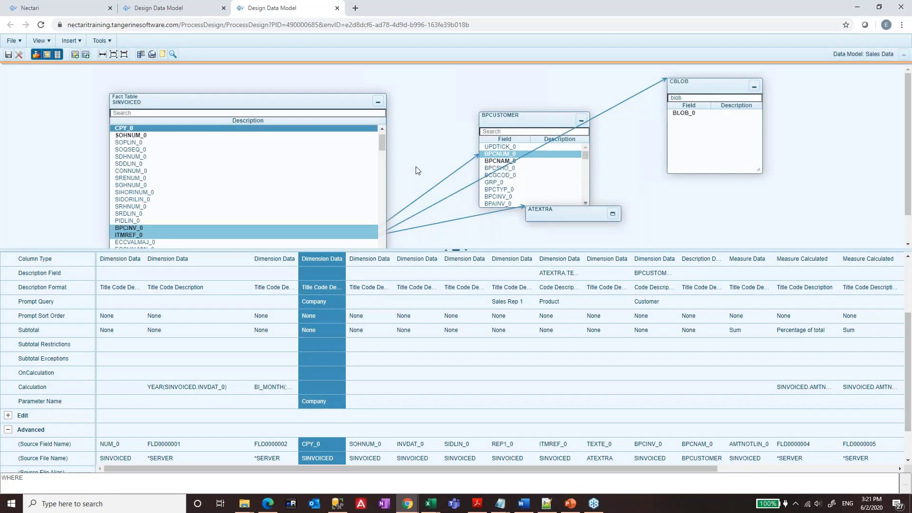
click(8, 55)
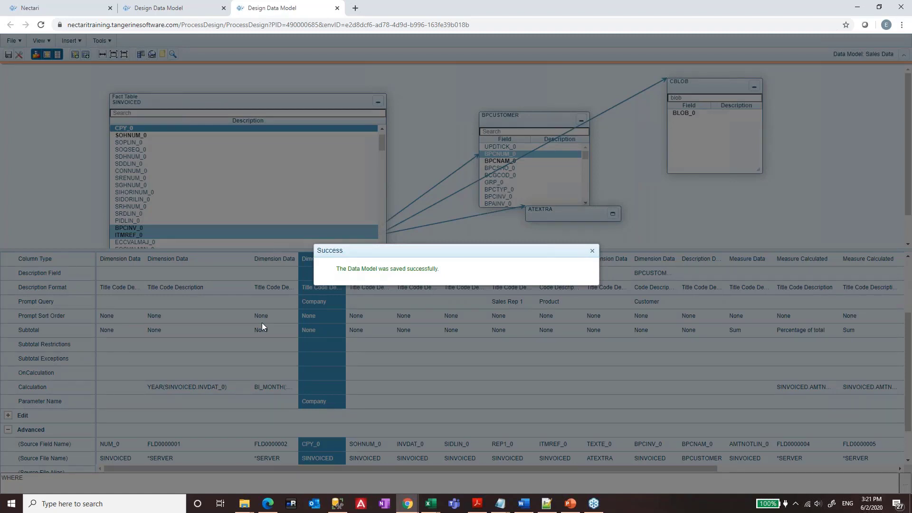
Step: Look at the Invoice Month groups in the Sales Report and return to the general column properties of the Sales Data model
click(32, 6)
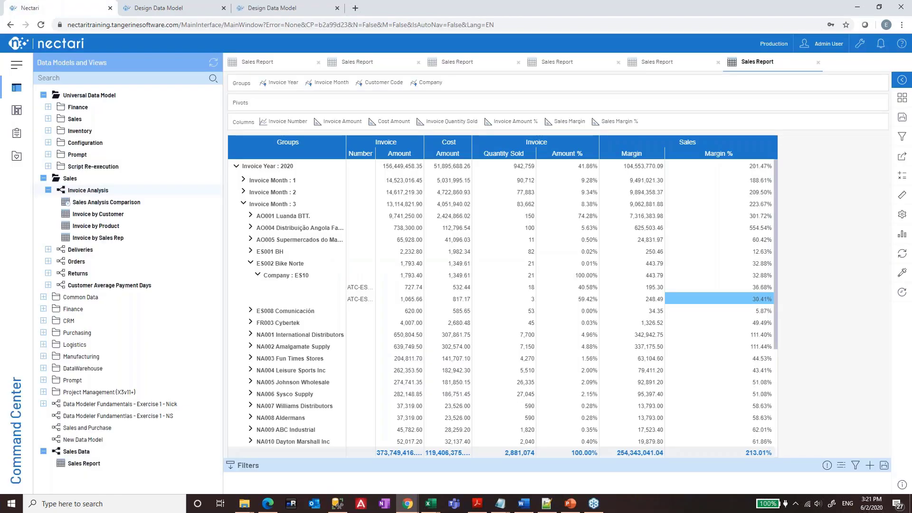
click(294, 180)
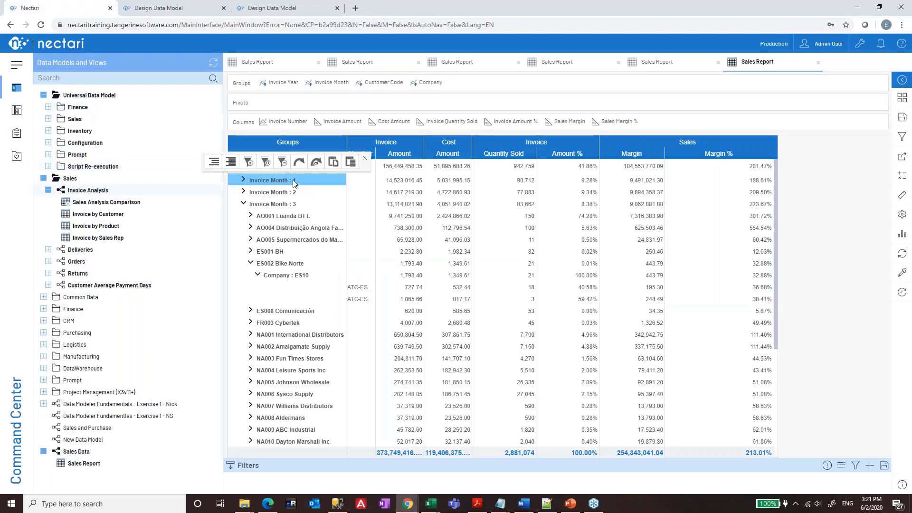
click(214, 8)
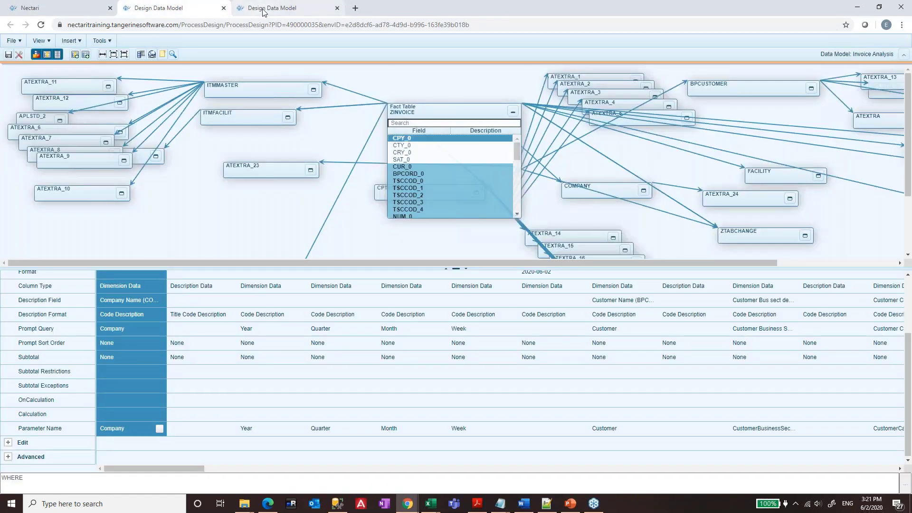
click(263, 9)
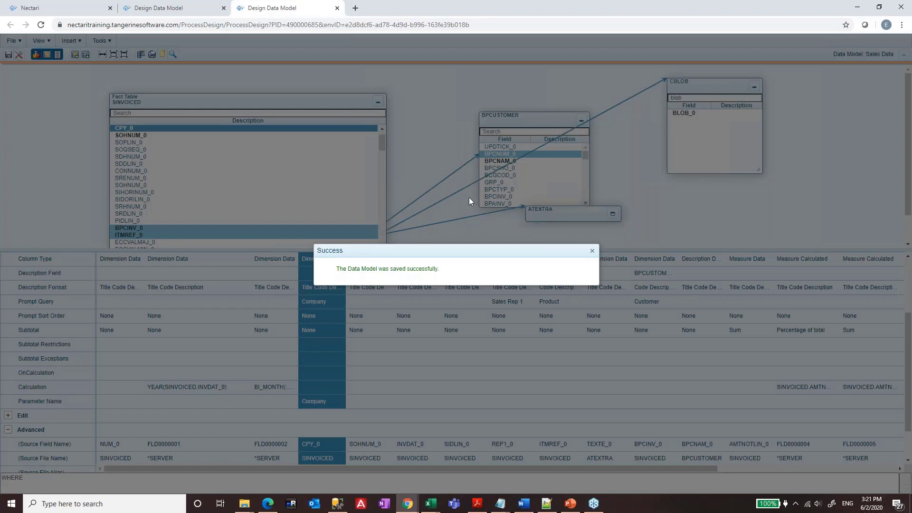
click(592, 251)
scroll(456, 342, up, 3)
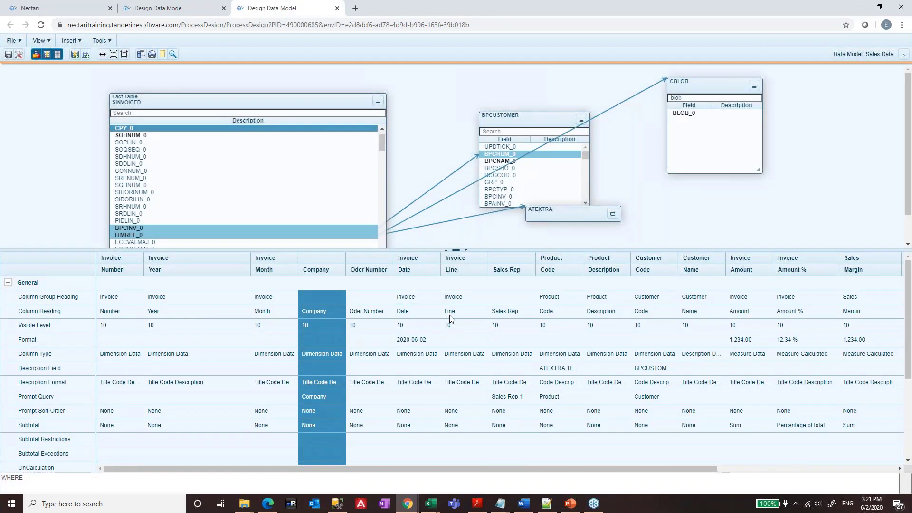
Step: Set the Parameter Name of the Sales Rep column to the SalesRep1 global parameter
click(382, 272)
click(400, 271)
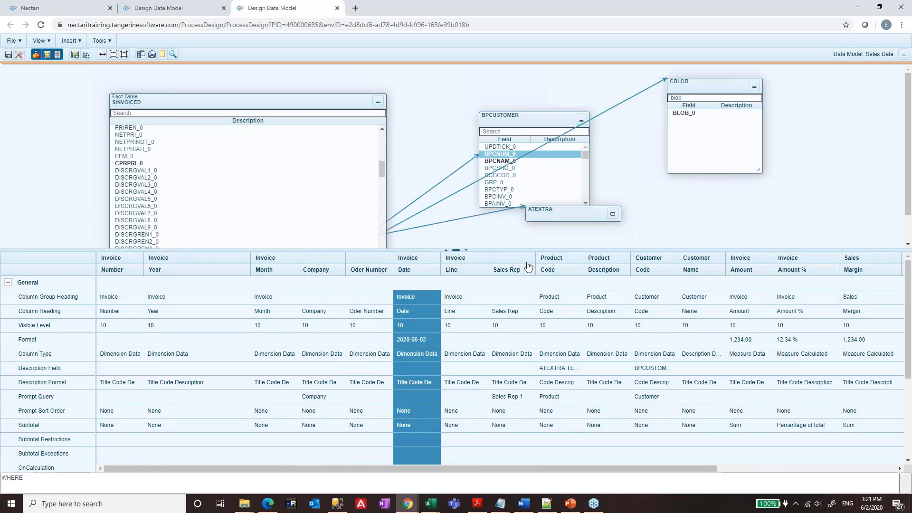
click(528, 267)
scroll(499, 313, down, 3)
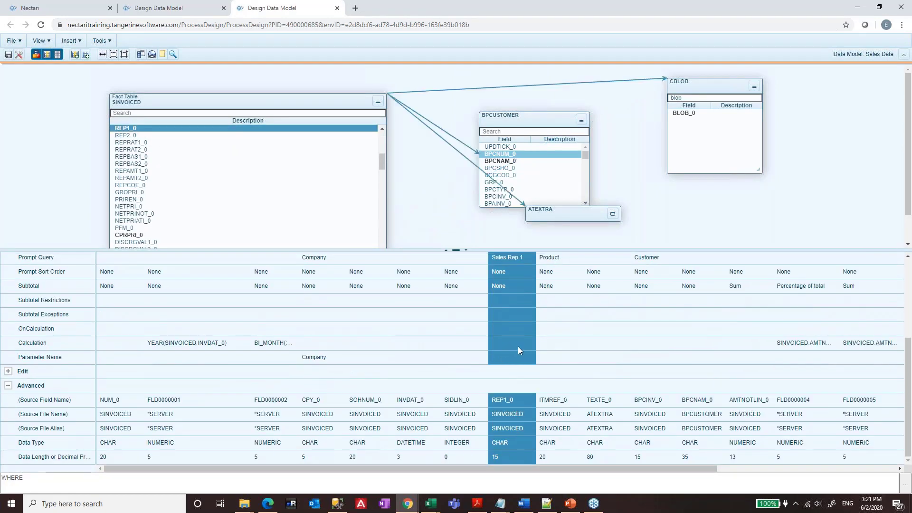
click(519, 360)
click(529, 357)
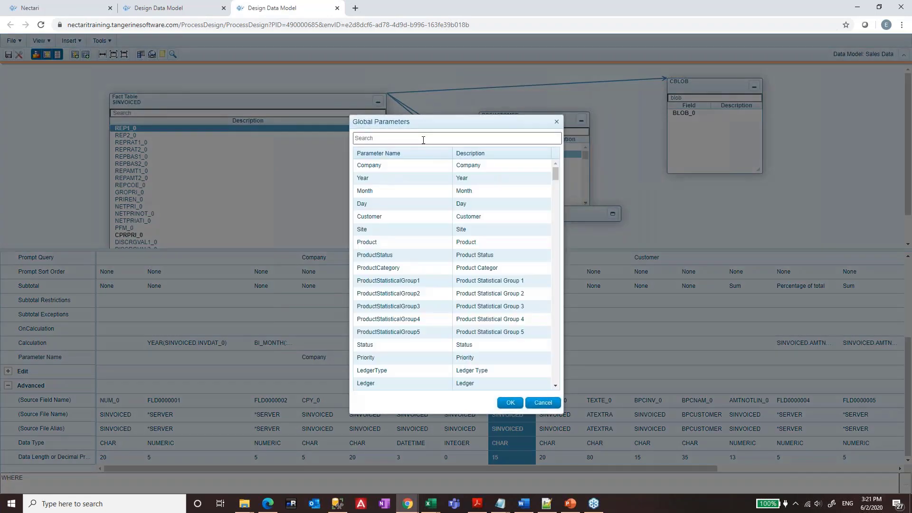
text(sales)
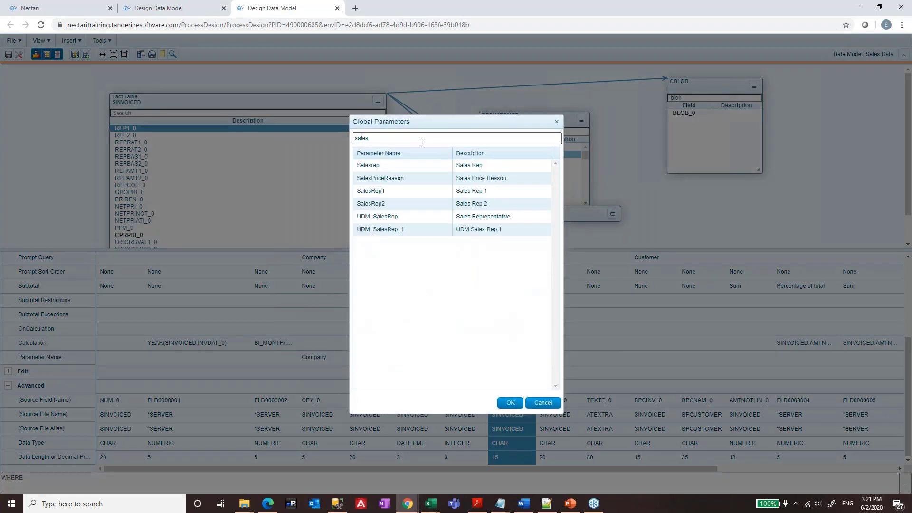
click(406, 166)
double_click(400, 192)
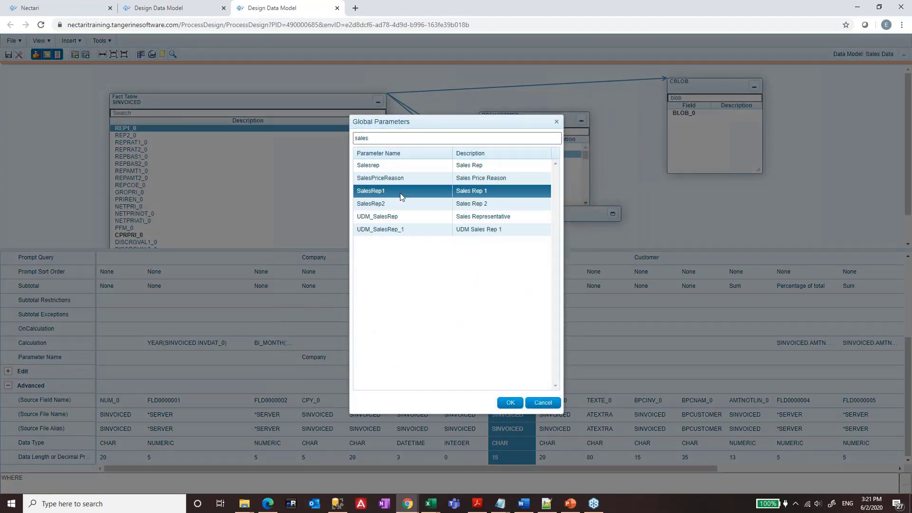
Step: Set the Parameter Name of the Product Code column to the Product global parameter
scroll(584, 318, up, 5)
click(565, 362)
scroll(566, 395, down, 3)
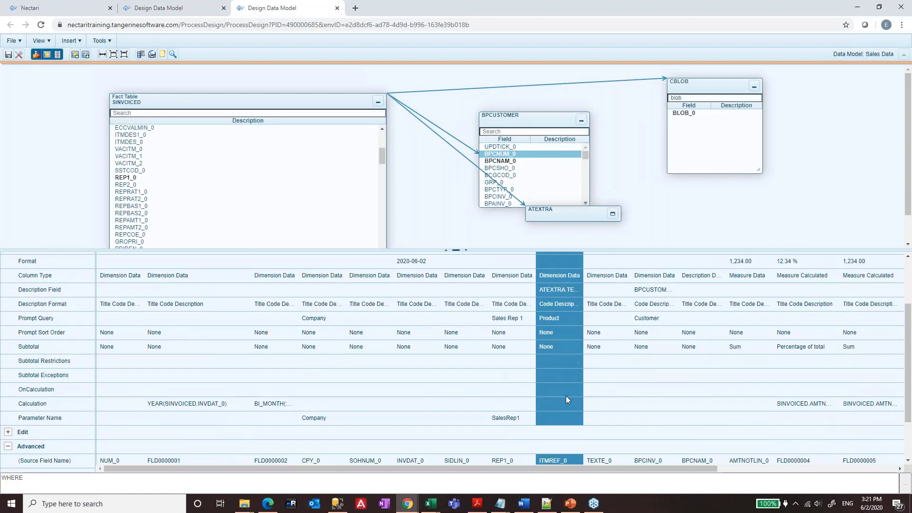
click(570, 405)
click(575, 402)
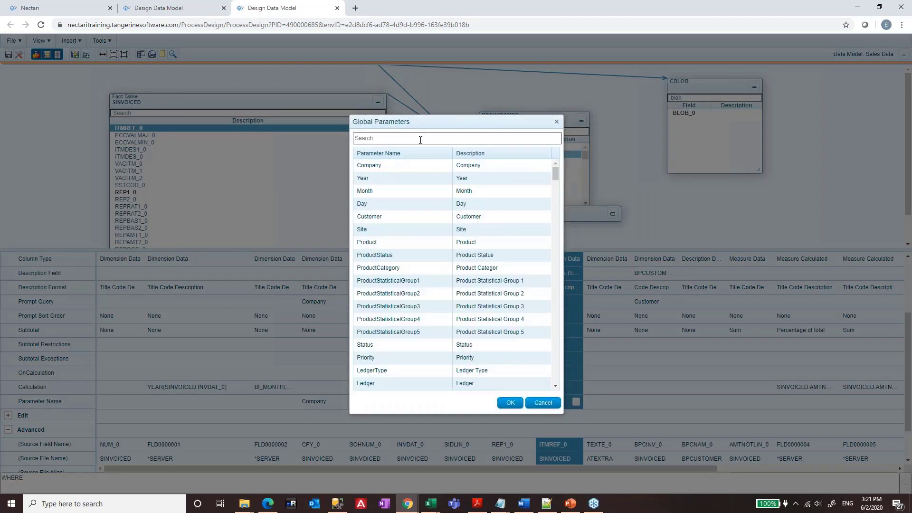
text(Prod)
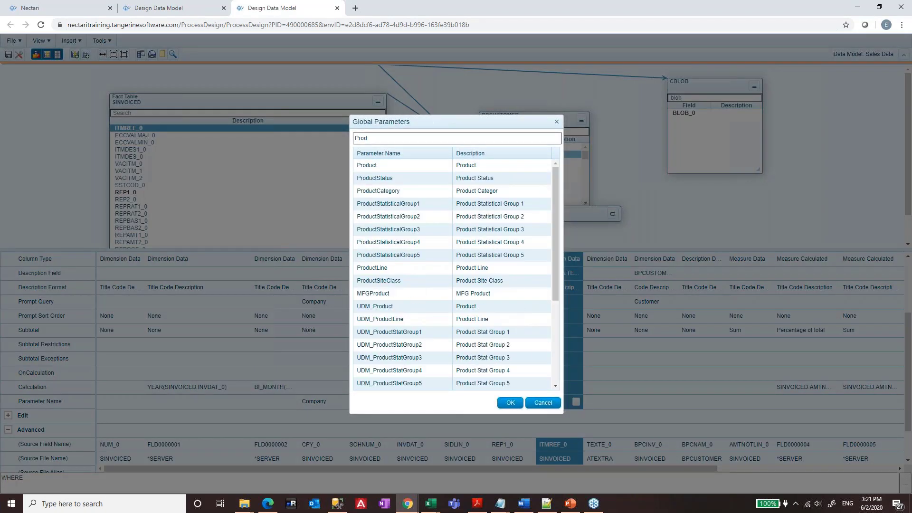
double_click(399, 166)
Step: Set the Parameter Name of the Customer Code column to the Customer global parameter
scroll(612, 324, up, 5)
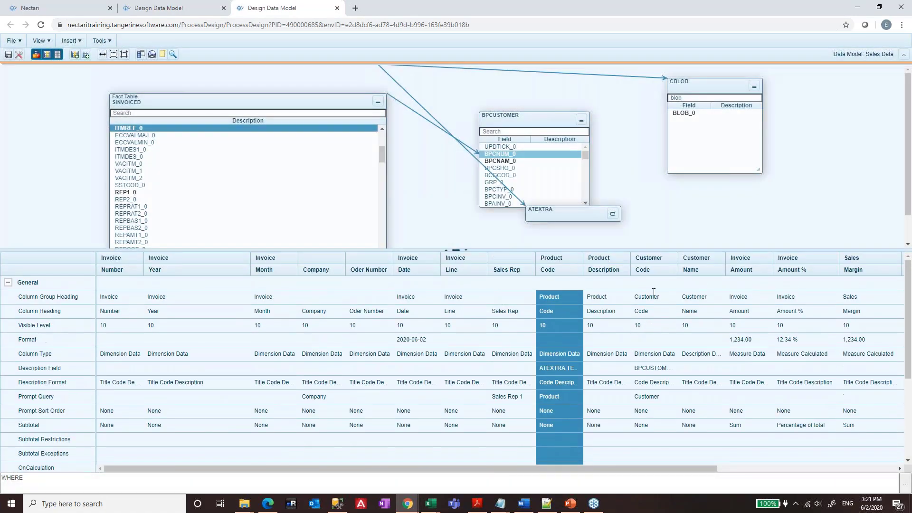
click(665, 272)
scroll(664, 272, down, 4)
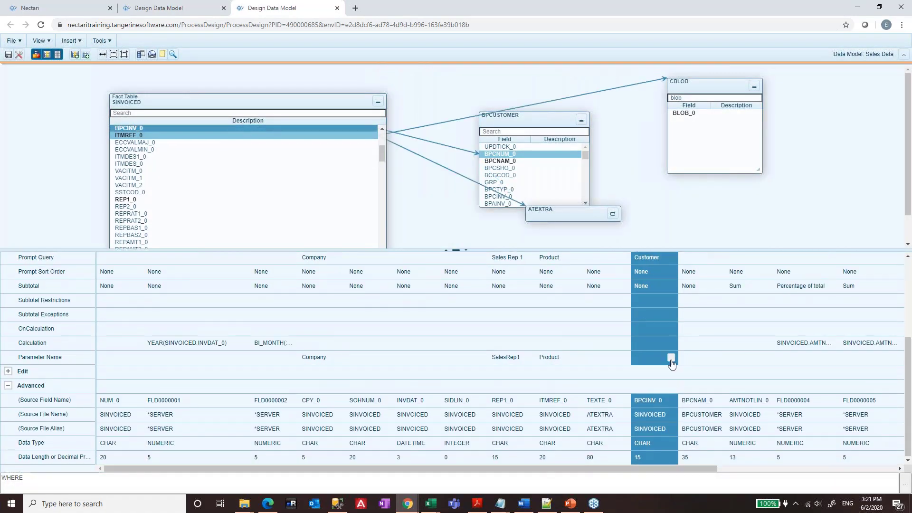
click(666, 357)
click(670, 357)
text(cust)
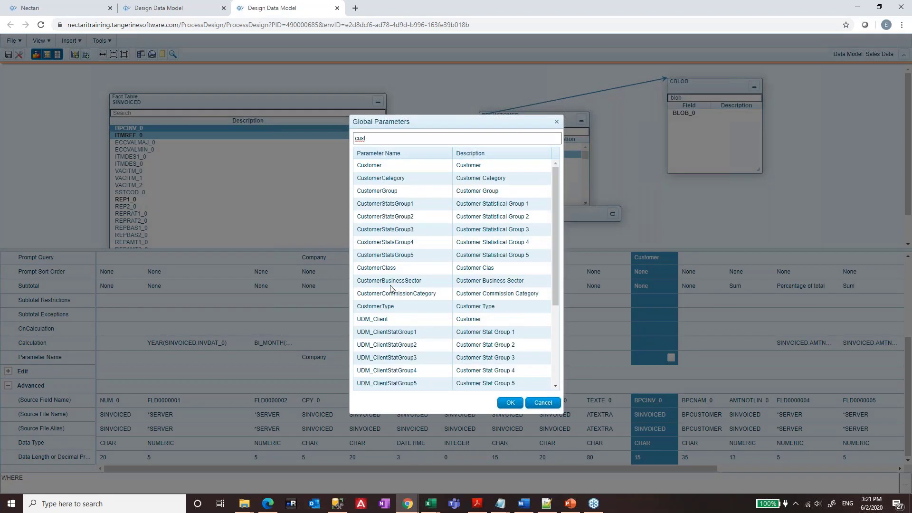
text(om)
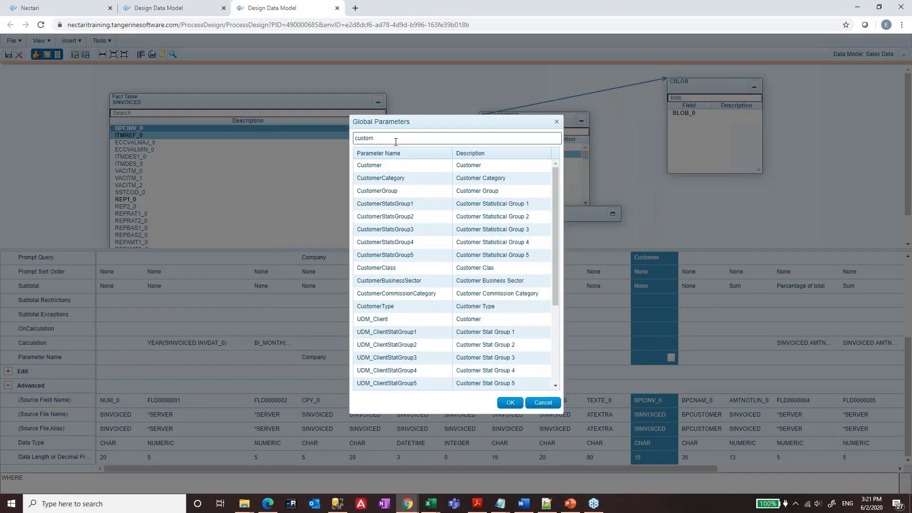
double_click(408, 166)
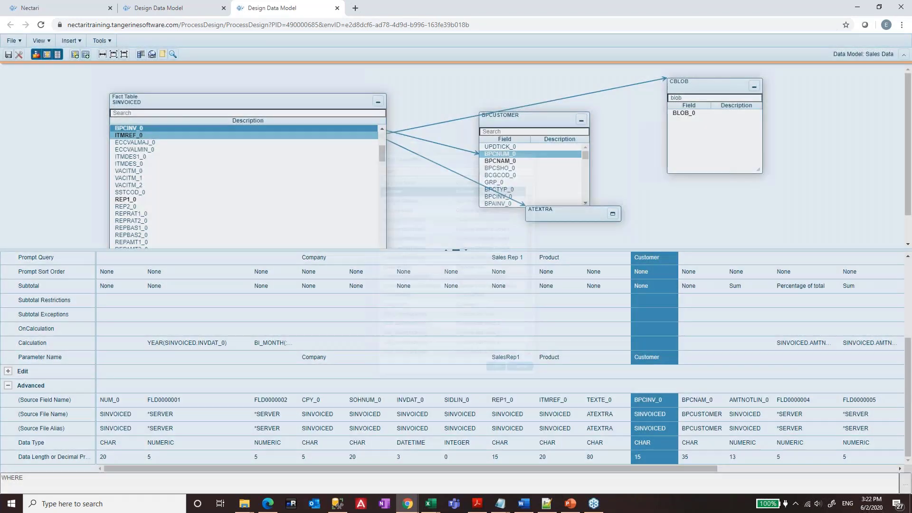
Step: Save the Sales Data model and shift the SINVOICED fact table slightly up and away from the BPCUSTOMER table in the diagram
scroll(682, 377, up, 3)
click(703, 267)
click(744, 268)
click(795, 264)
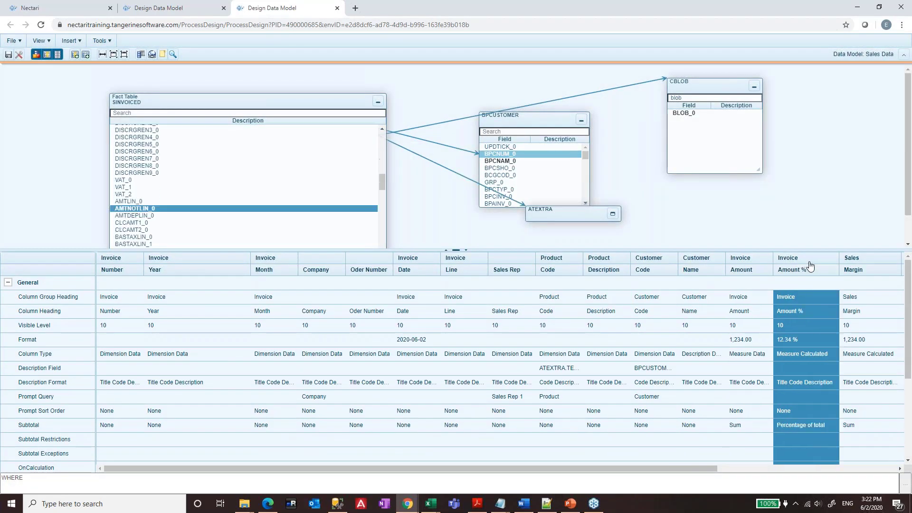
drag(677, 468, 862, 458)
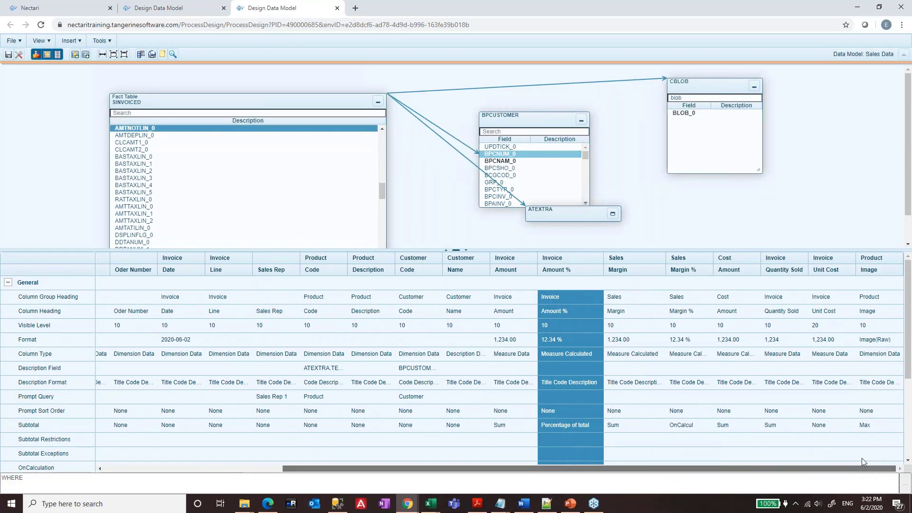
click(5, 55)
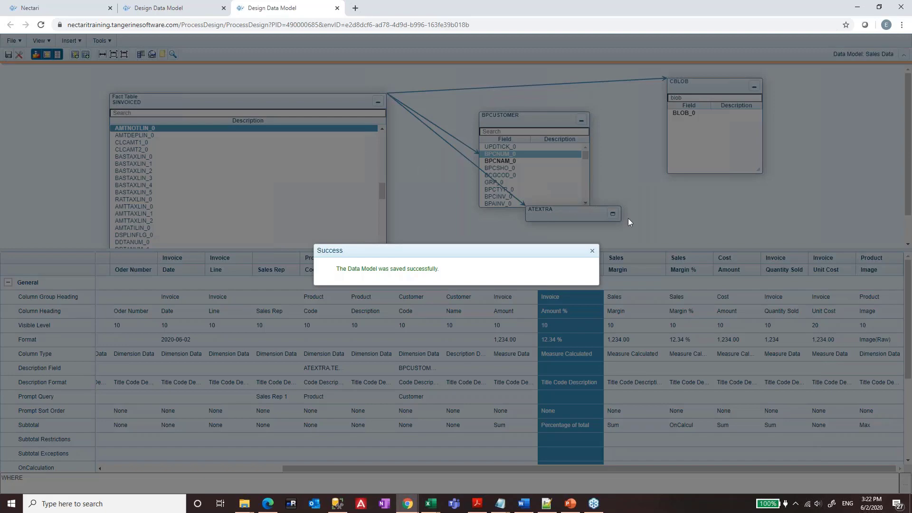
click(592, 252)
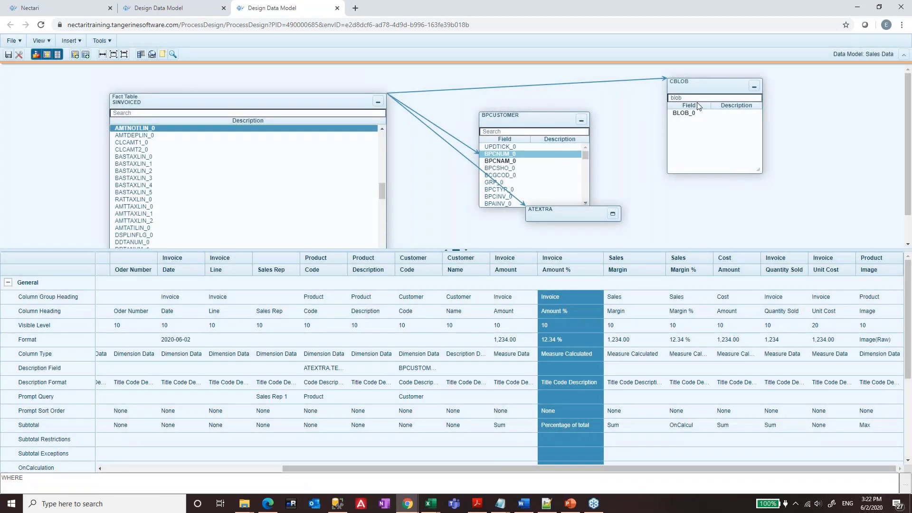
drag(224, 98, 179, 87)
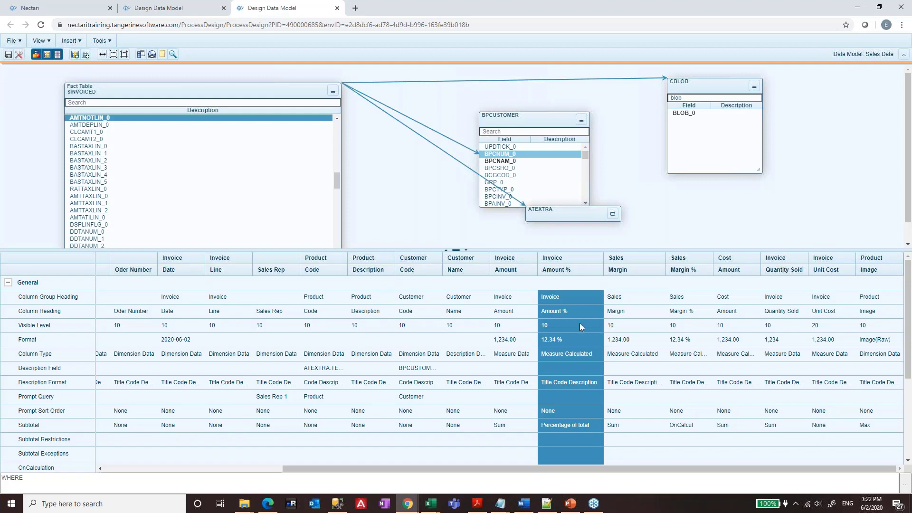
scroll(475, 351, down, 2)
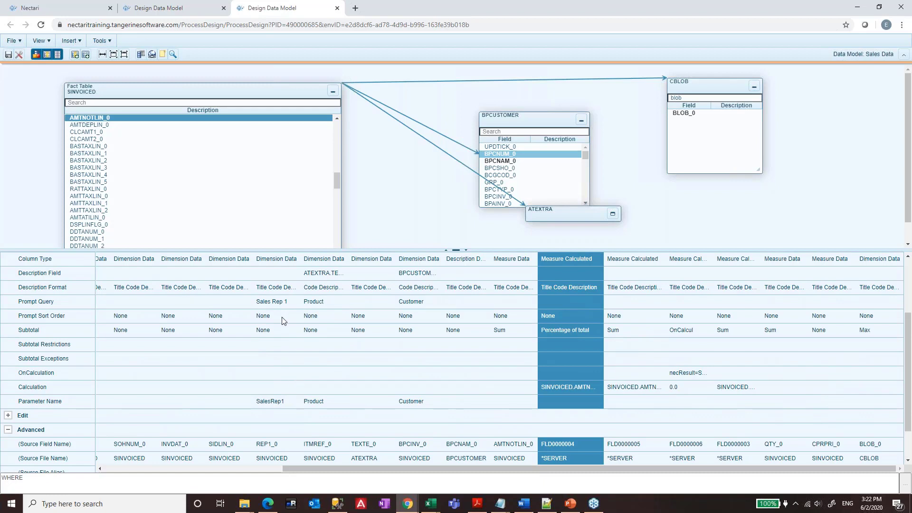
Step: Reopen the Sales Report of the Sales Data model and expand the Invoice Year 2020 group
click(52, 5)
mouse_move(76, 202)
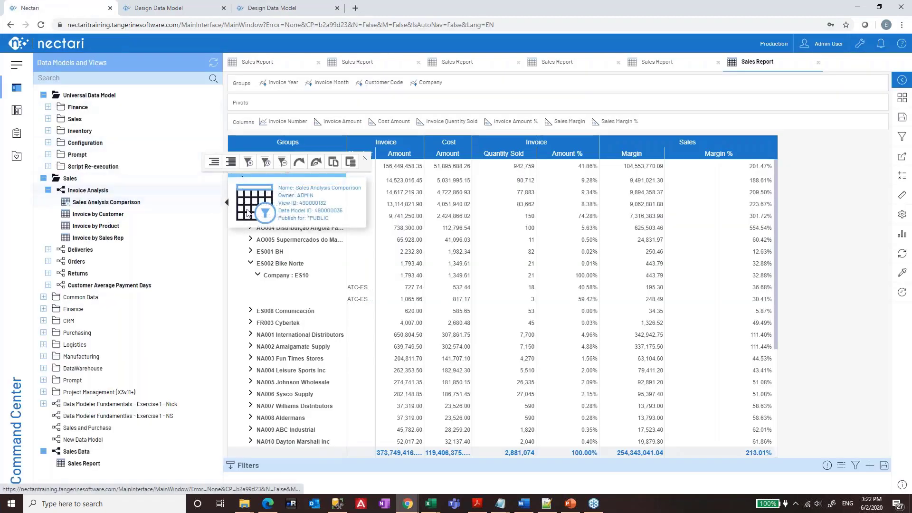
click(513, 239)
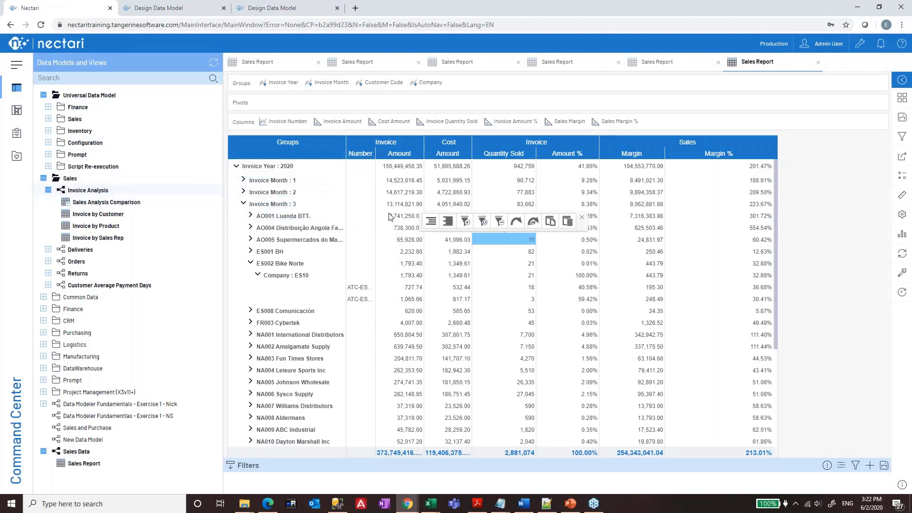
double_click(97, 465)
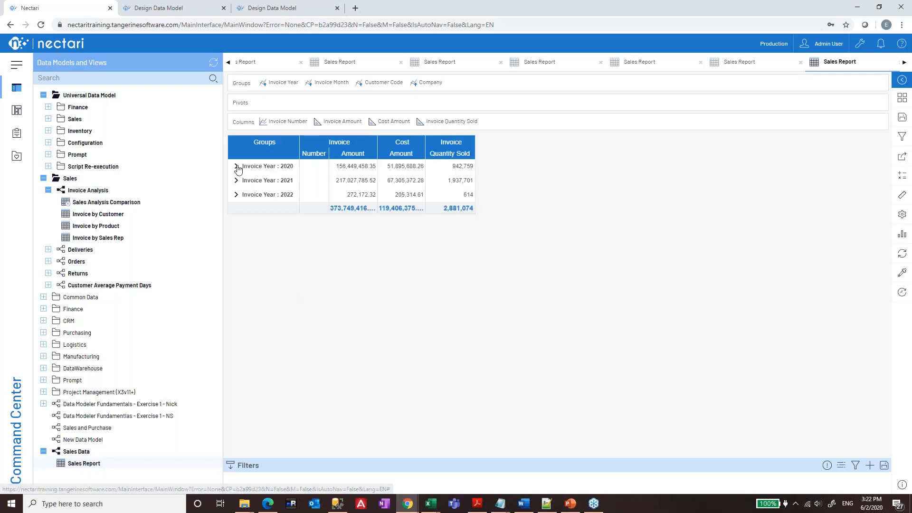
click(237, 167)
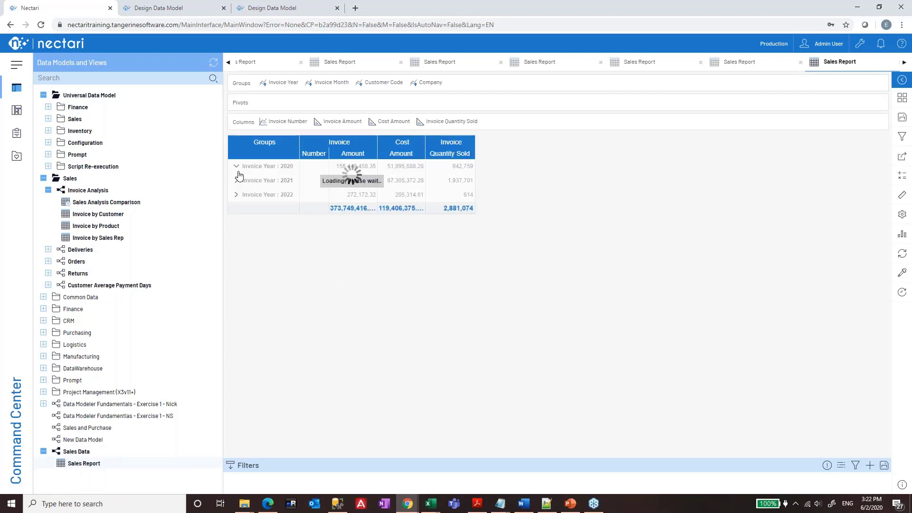
Step: Examine the navigation links offered for Invoice Month 1 of 2020, including those under Sales Data, and close the list
click(295, 182)
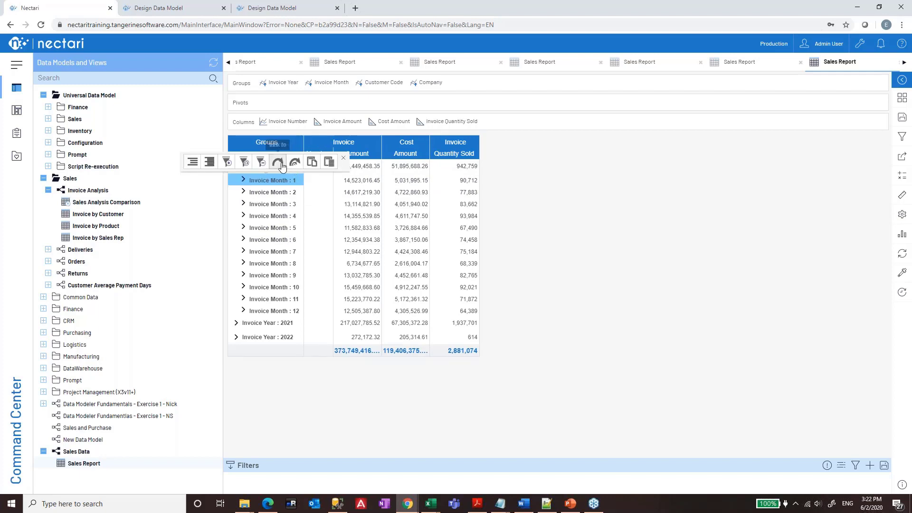
click(278, 163)
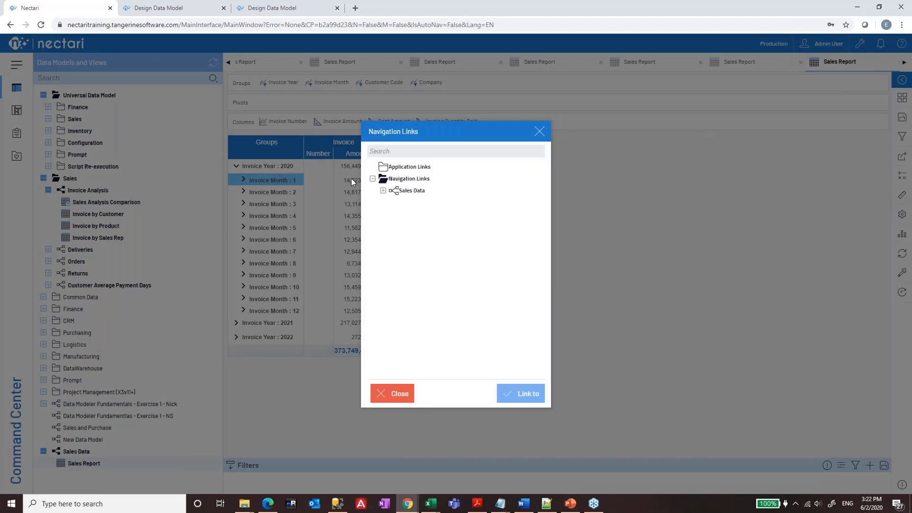
click(383, 191)
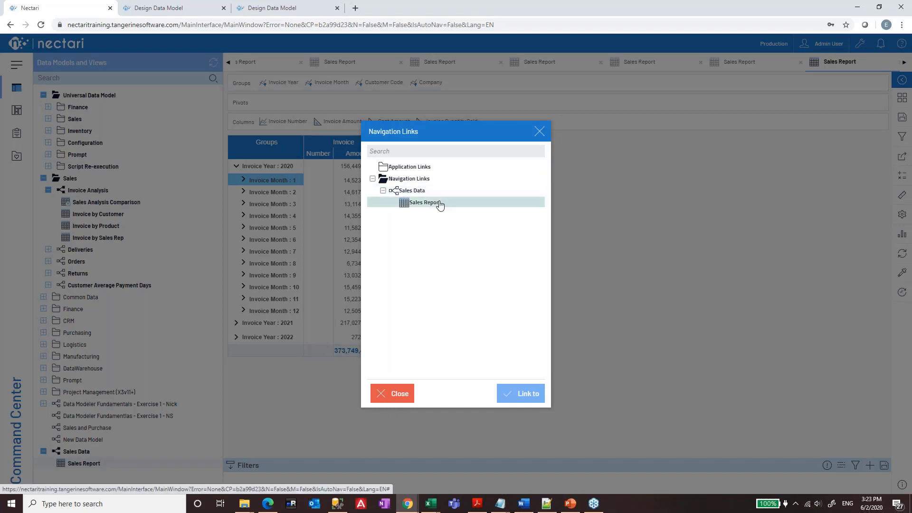
click(401, 394)
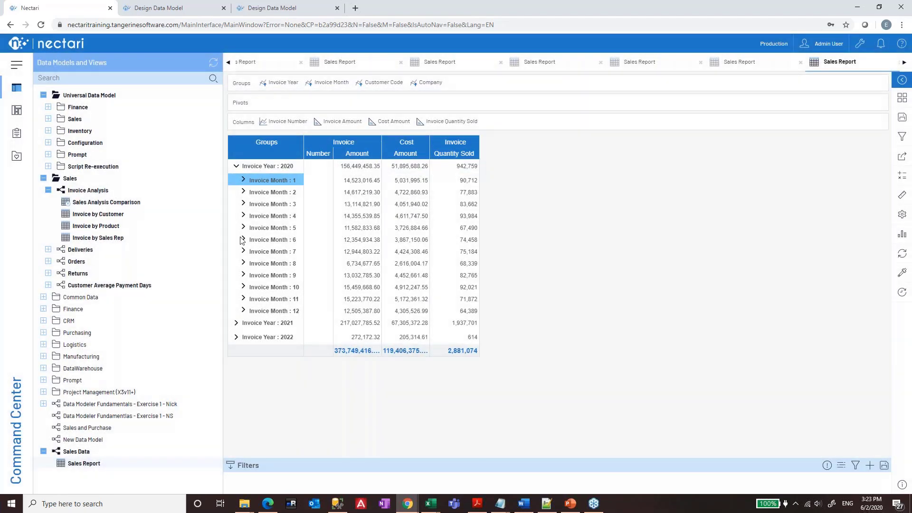
Step: Expand Invoice Month 3 of 2020 and open the navigation links for the customer Luanda BTT
click(243, 204)
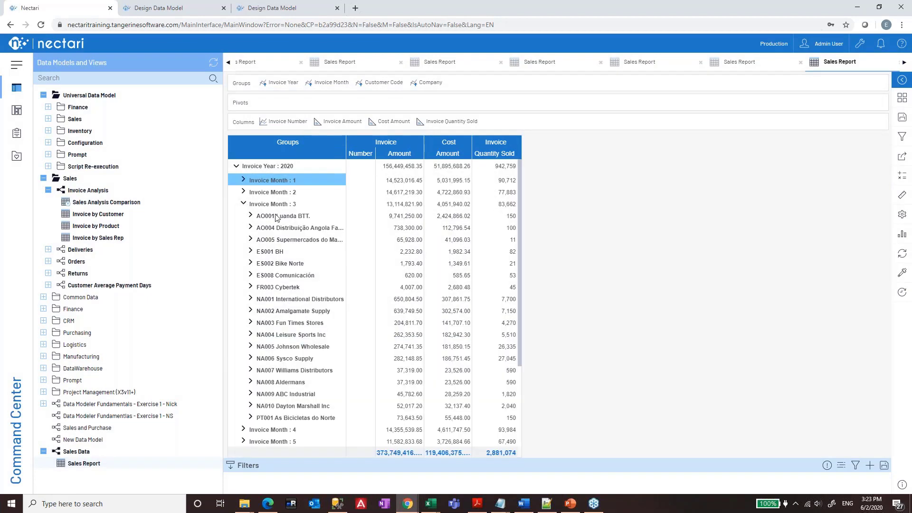
click(275, 214)
click(300, 203)
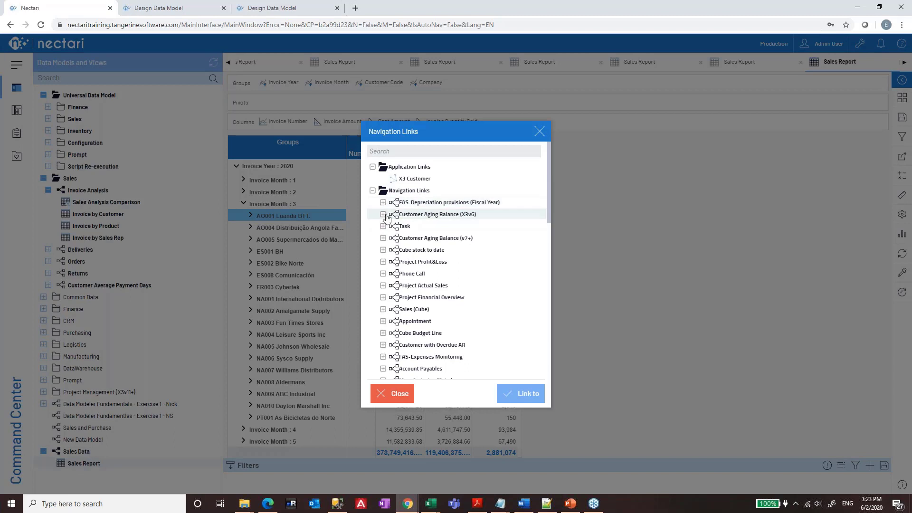
Step: Follow the Deliveries link to the Deliveries by Customer view, examine it and close it to return to the Sales Report
click(383, 215)
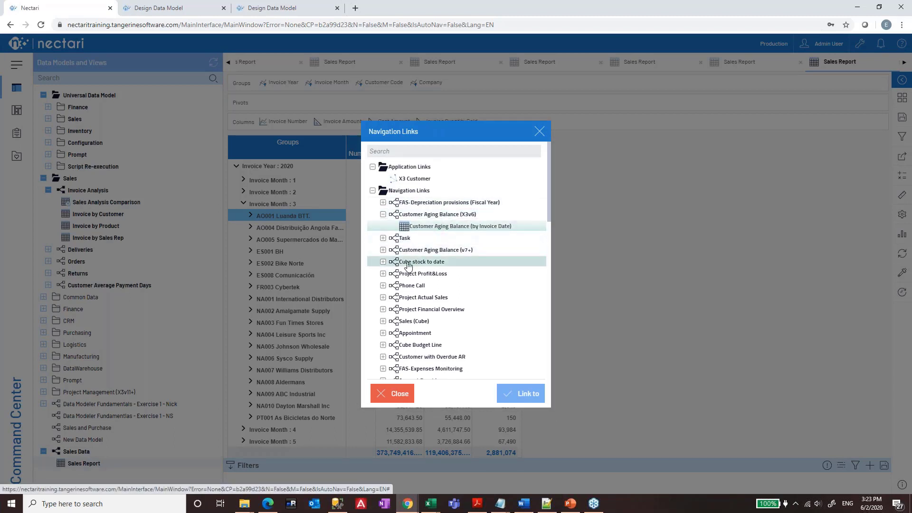
scroll(399, 309, down, 3)
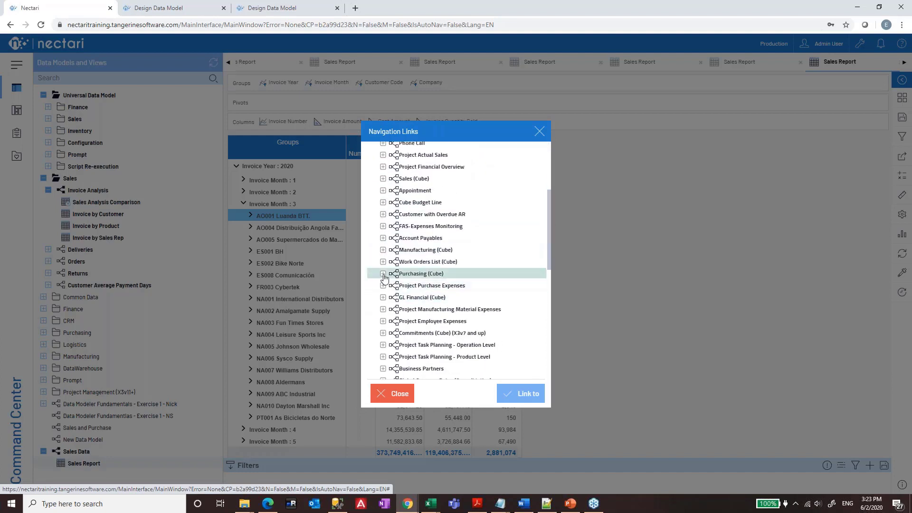
scroll(380, 283, down, 2)
click(383, 309)
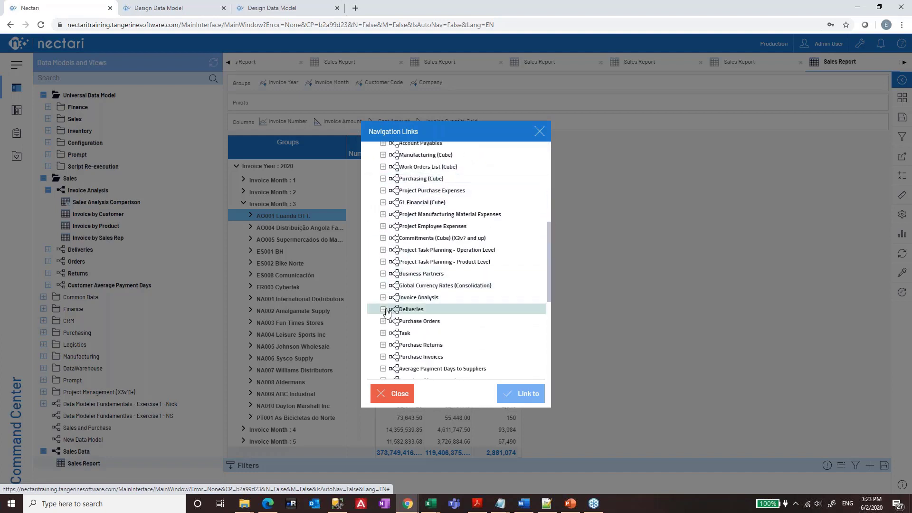
click(432, 321)
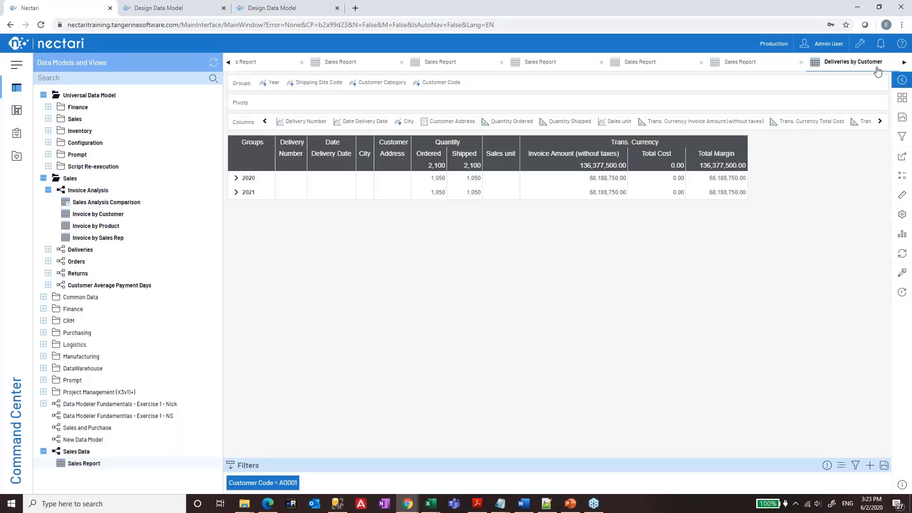
click(901, 63)
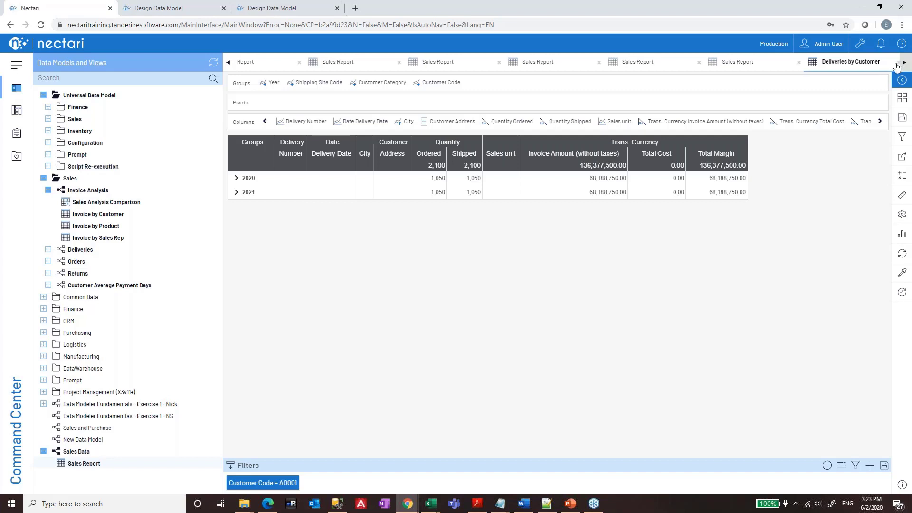
click(892, 63)
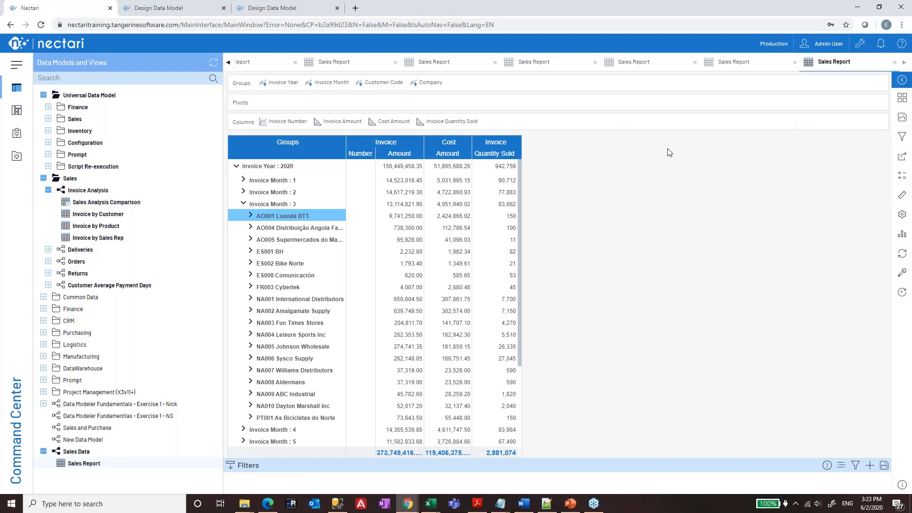
Step: Switch to the Sales Data model design, preview the model's data and close the preview
click(18, 113)
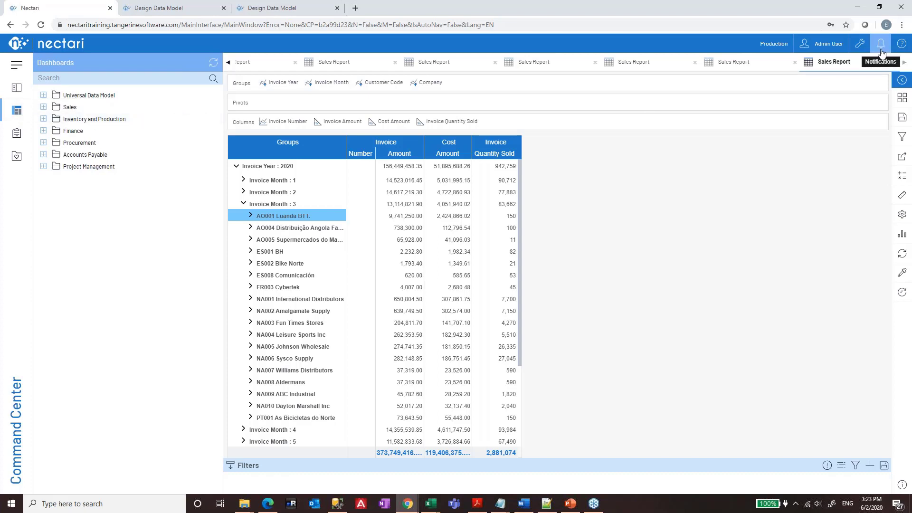
click(162, 8)
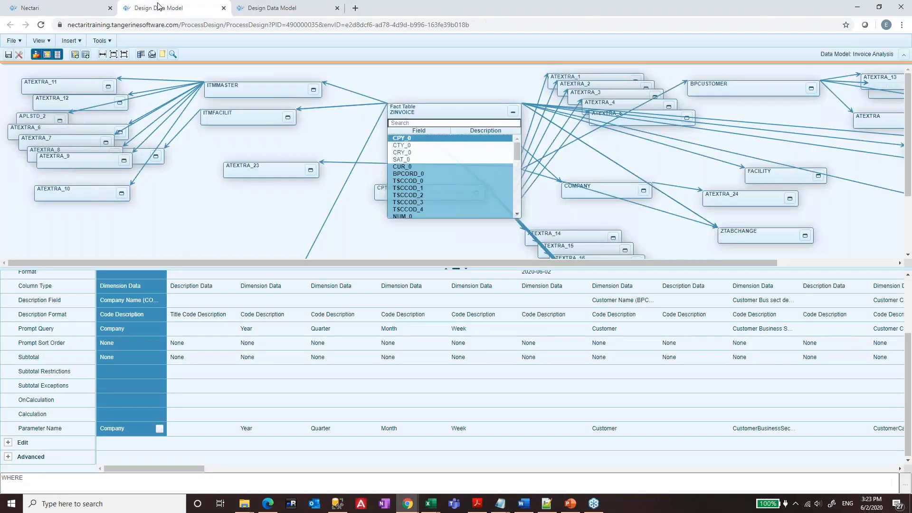
click(254, 14)
scroll(171, 285, up, 3)
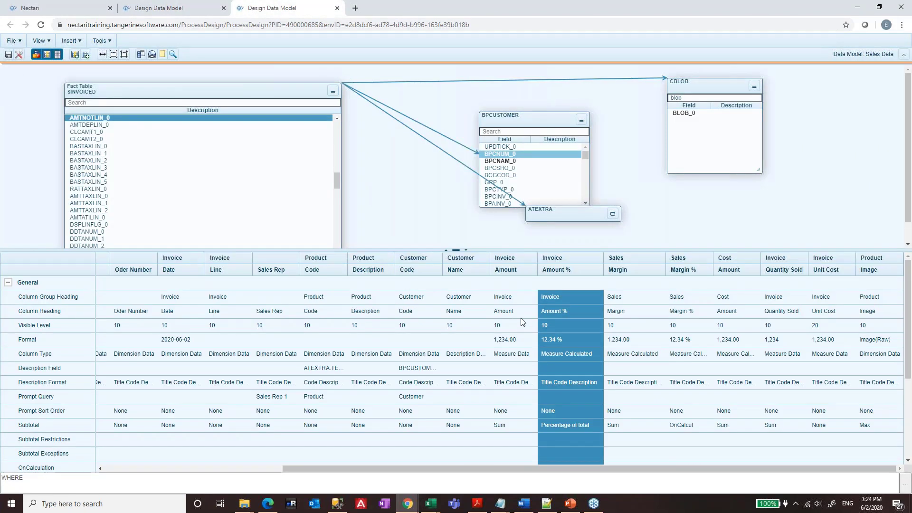
drag(377, 471, 205, 470)
click(40, 41)
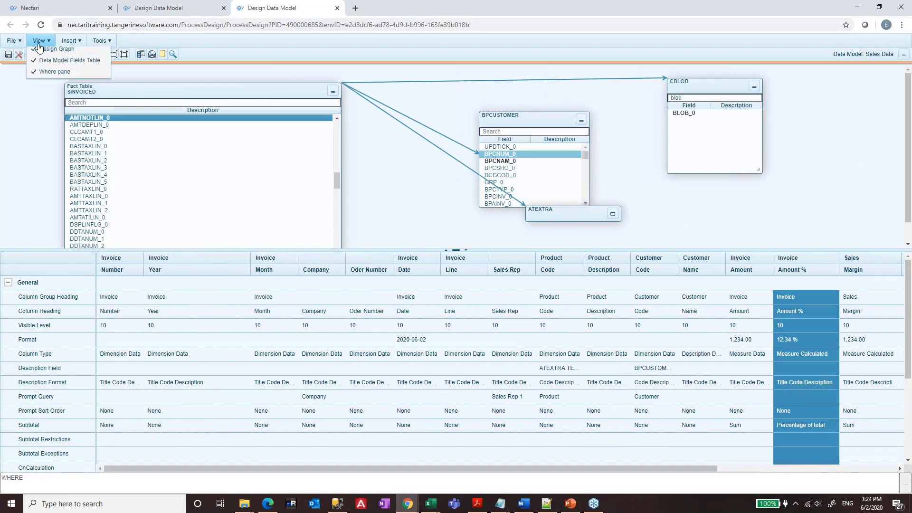
click(172, 54)
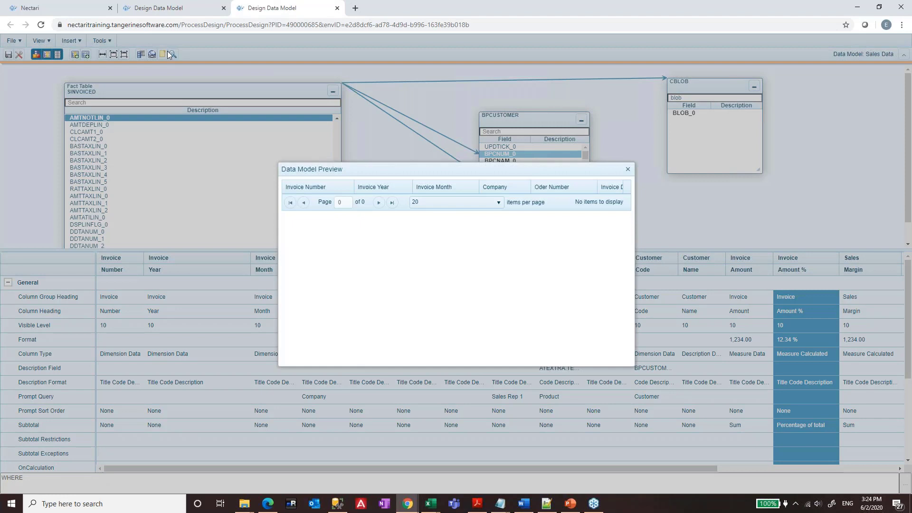
click(627, 169)
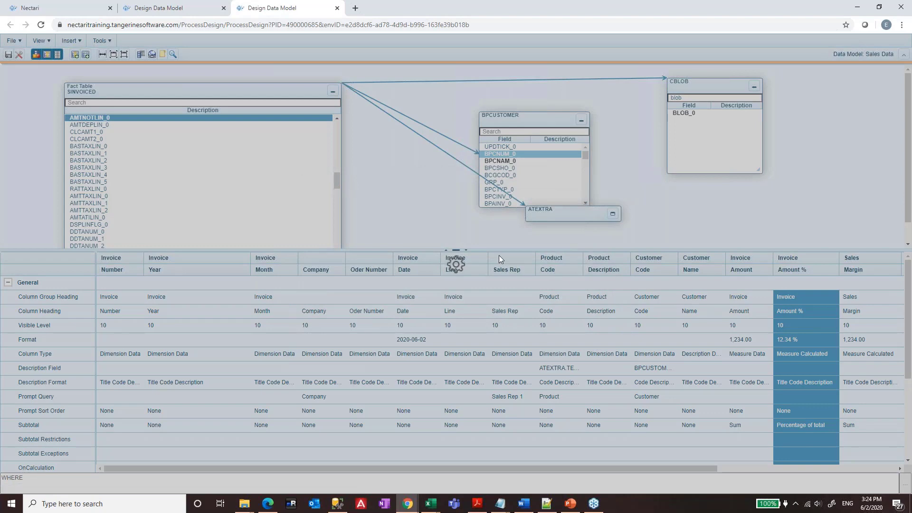
Step: Close the Invoice Analysis data model design and confirm leaving the page
click(179, 8)
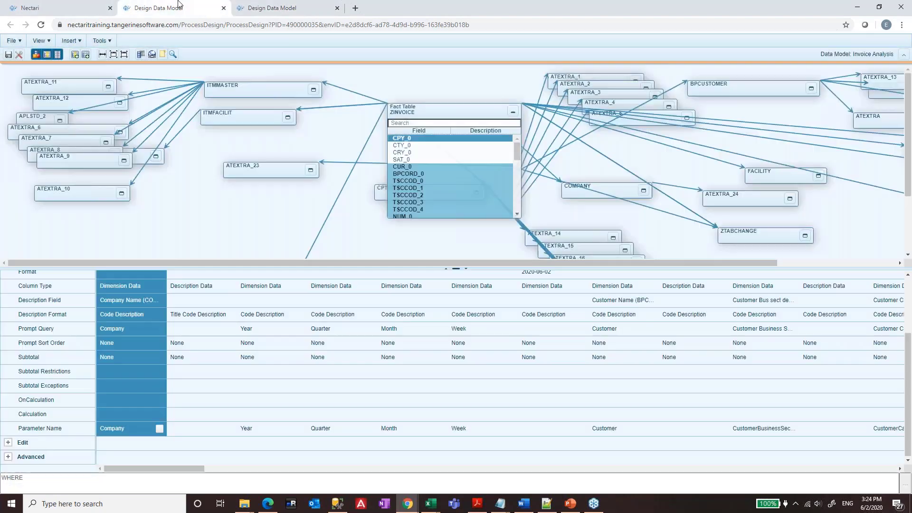
click(224, 8)
click(498, 78)
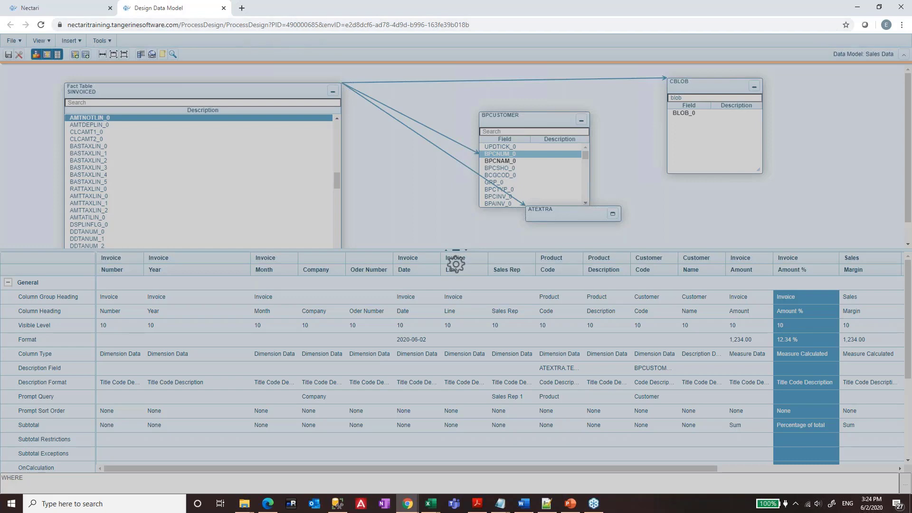
Step: Reload the Sales Data model design page and confirm the reload
click(261, 25)
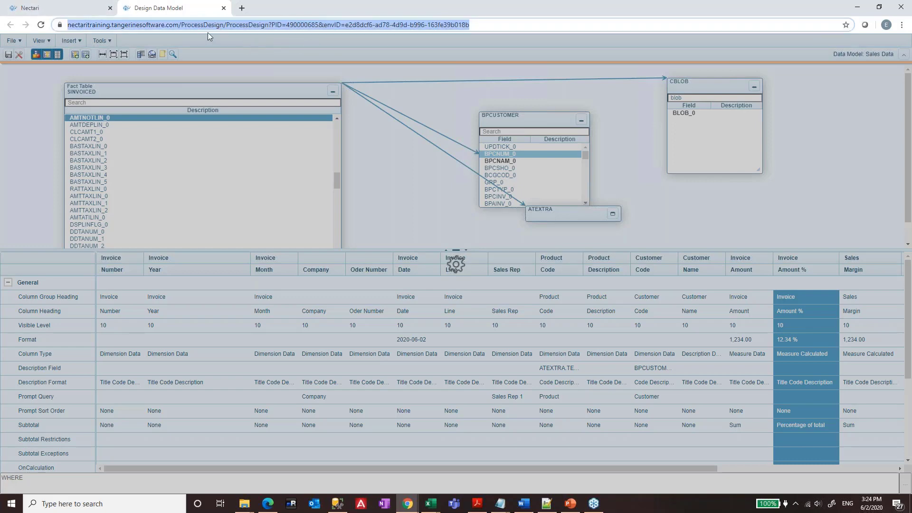
click(194, 26)
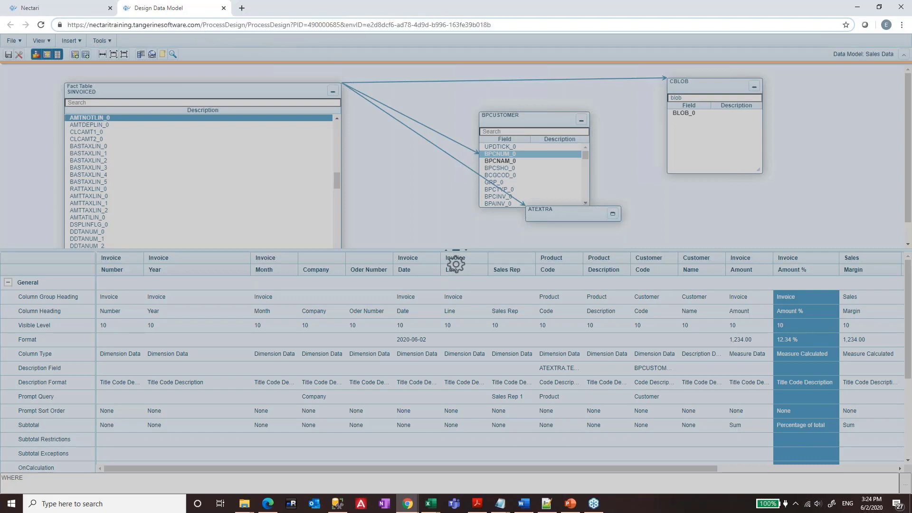
key(Return)
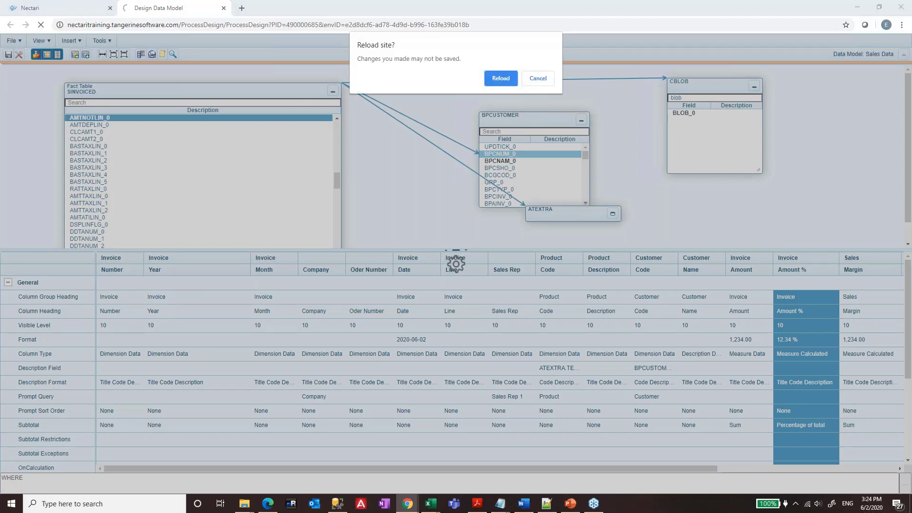
click(495, 79)
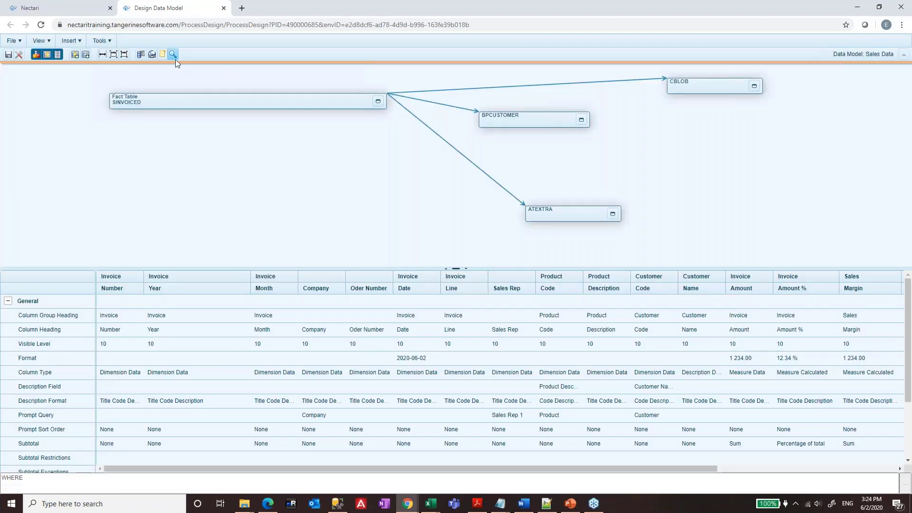
Step: Preview the Sales Data model again, close the preview and reload the design page once more
click(175, 58)
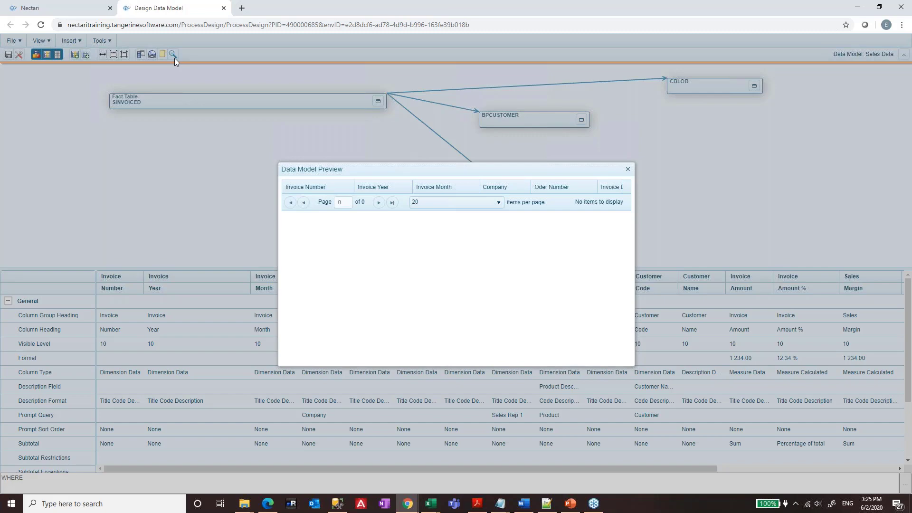
click(627, 169)
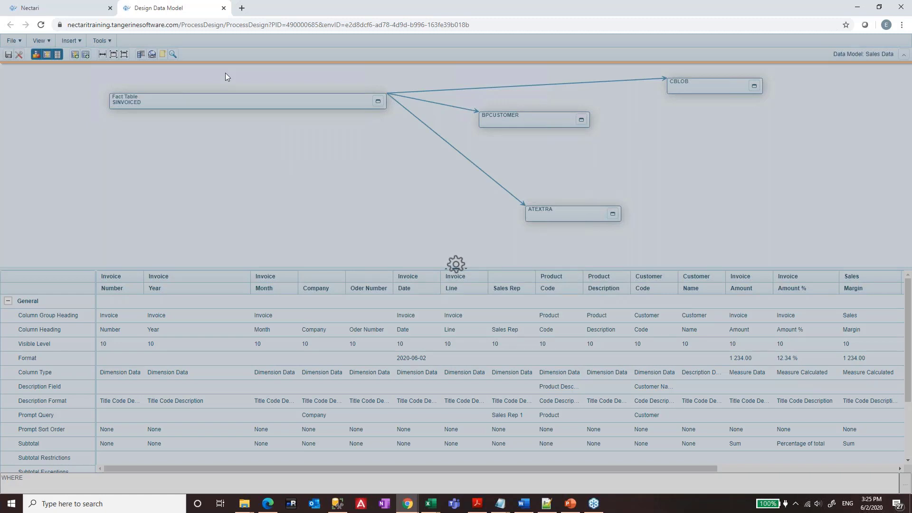
click(185, 25)
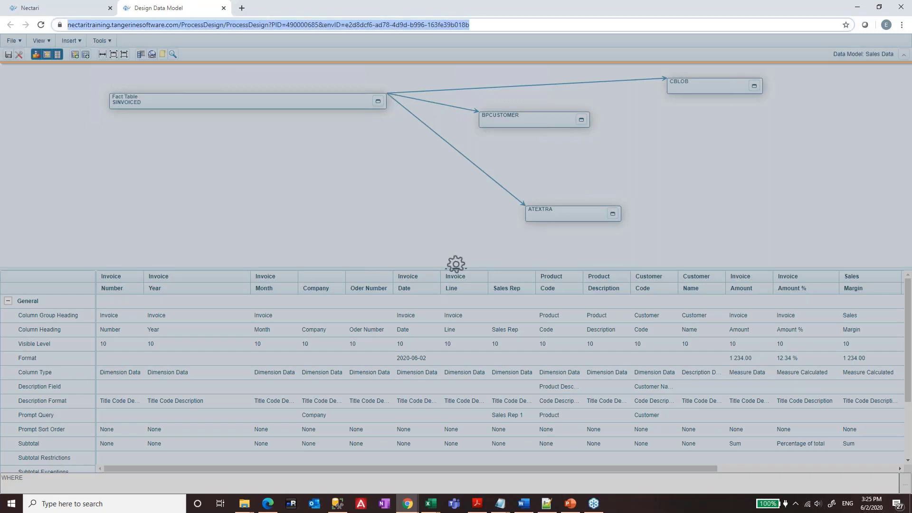
key(Return)
click(508, 94)
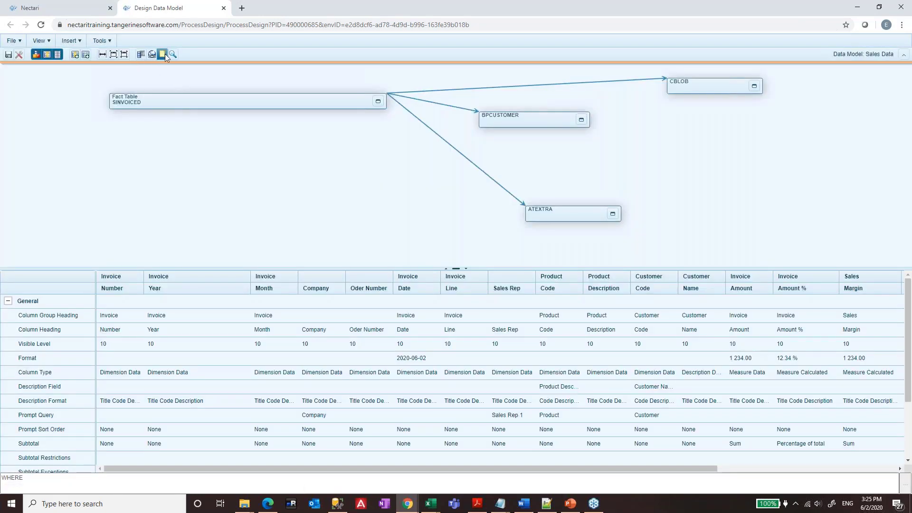
Step: Add a subgroup named "General folder" under Dimension in the dimensions and measures of the Sales Data model
click(163, 55)
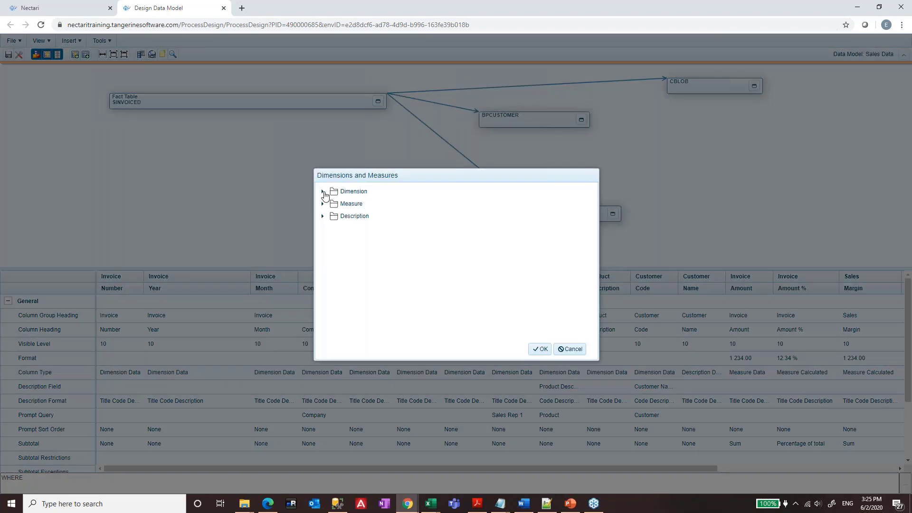
click(570, 350)
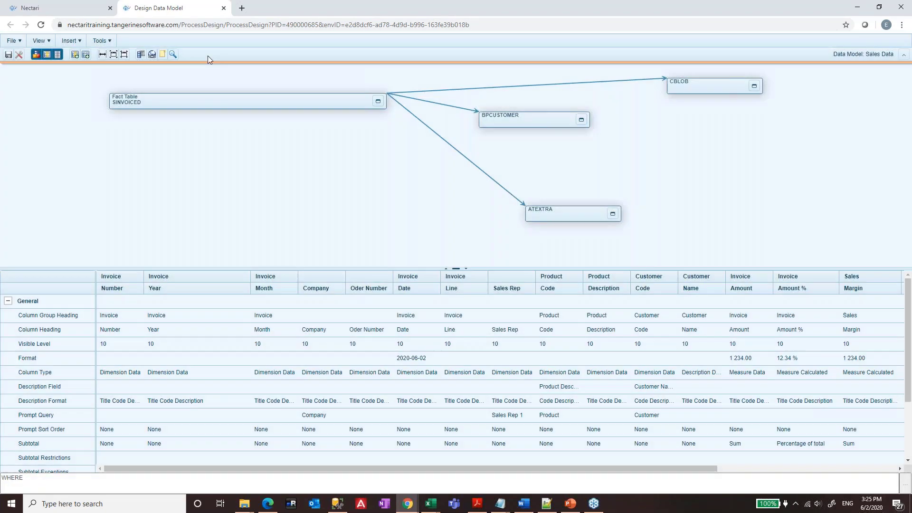
click(163, 55)
click(323, 192)
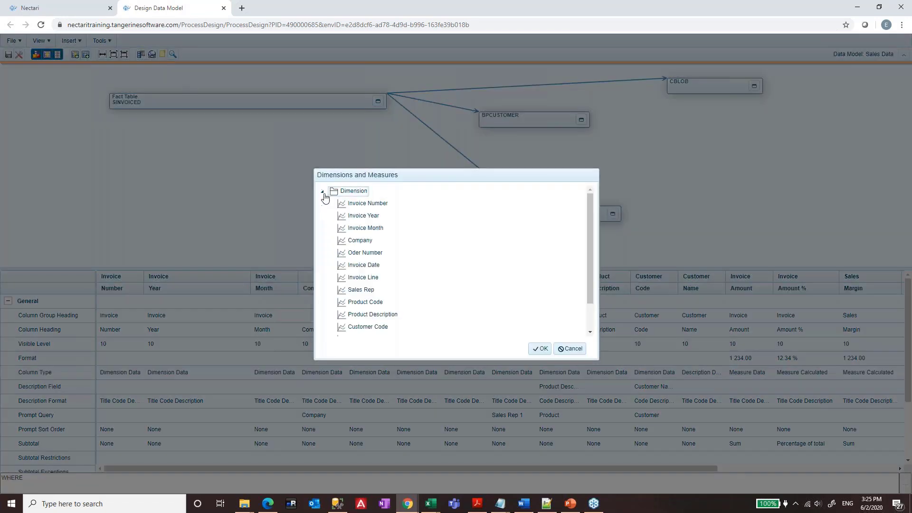
right_click(354, 196)
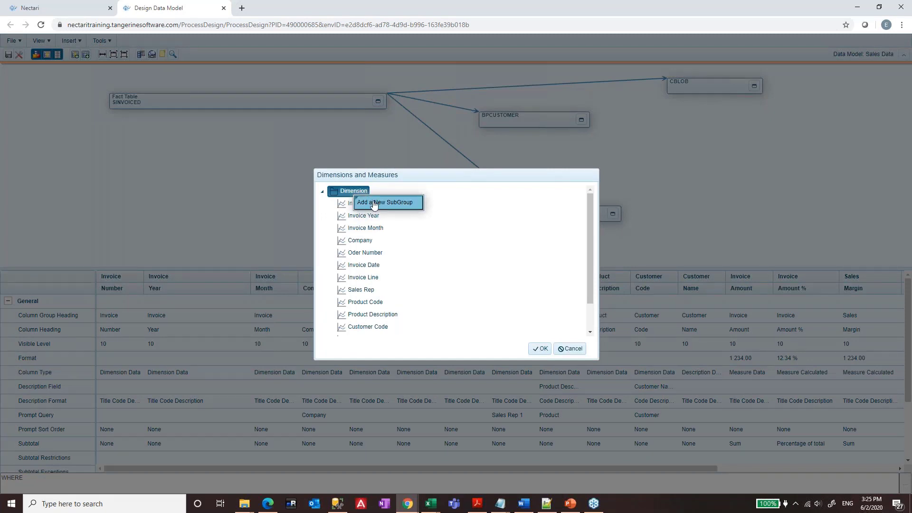
click(374, 204)
text(Gener)
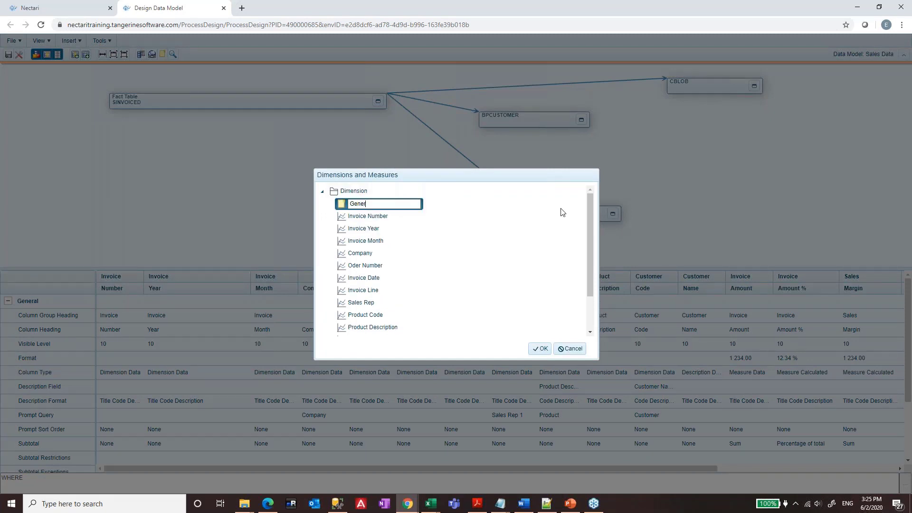
text(al Gr)
text(lder)
key(Return)
Step: Move Invoice Number, Invoice Year and Invoice Month into the General folder and confirm the new grouping
drag(361, 218, 368, 208)
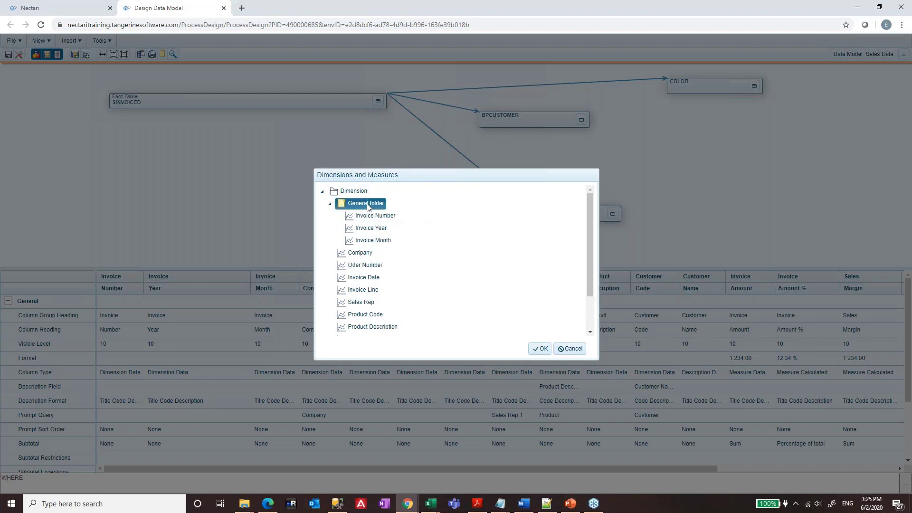
click(541, 349)
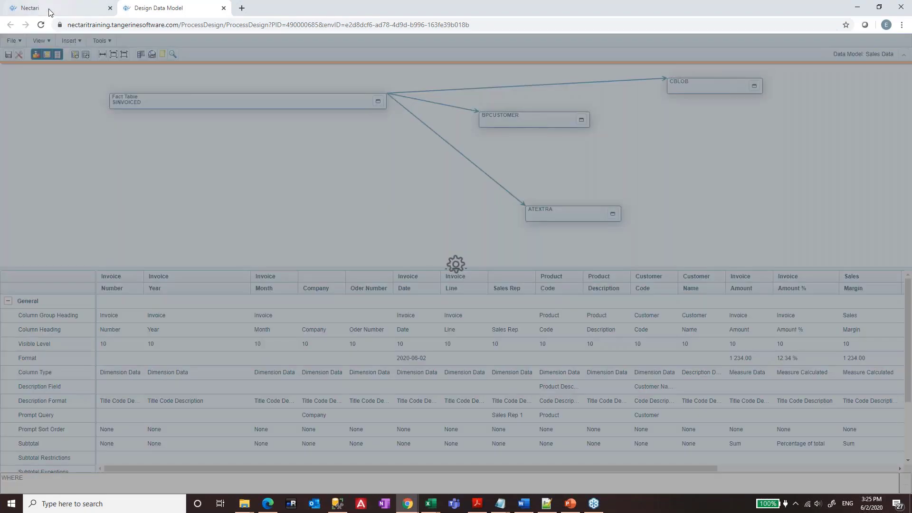
Step: Return to the Nectari main window and reopen the Sales Report of the Sales Data model
click(51, 12)
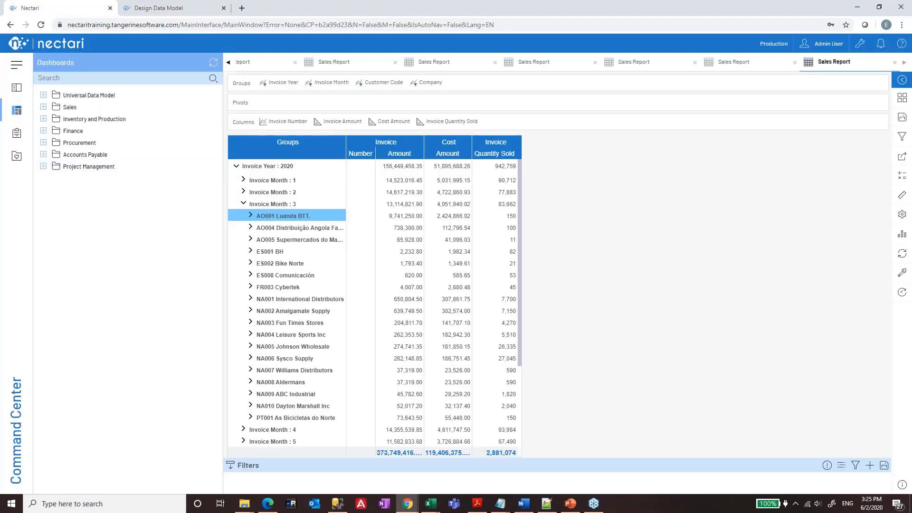
click(19, 87)
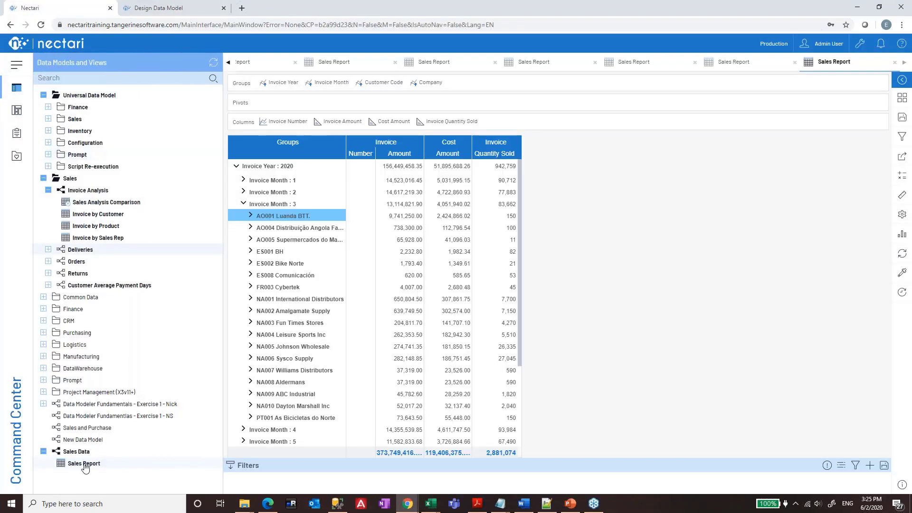
click(86, 468)
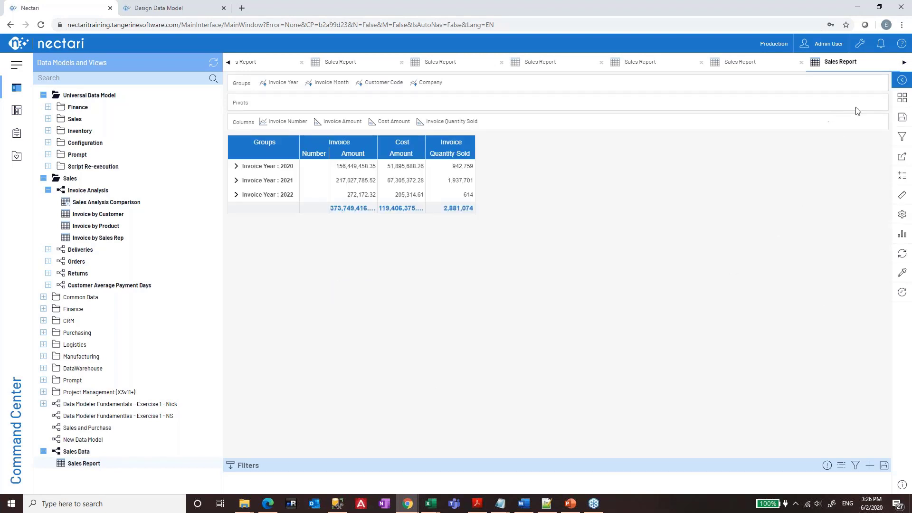
Step: Show the dimensions and measures of the Sales Report and expand Dimension and its General folder to check the grouping
click(857, 69)
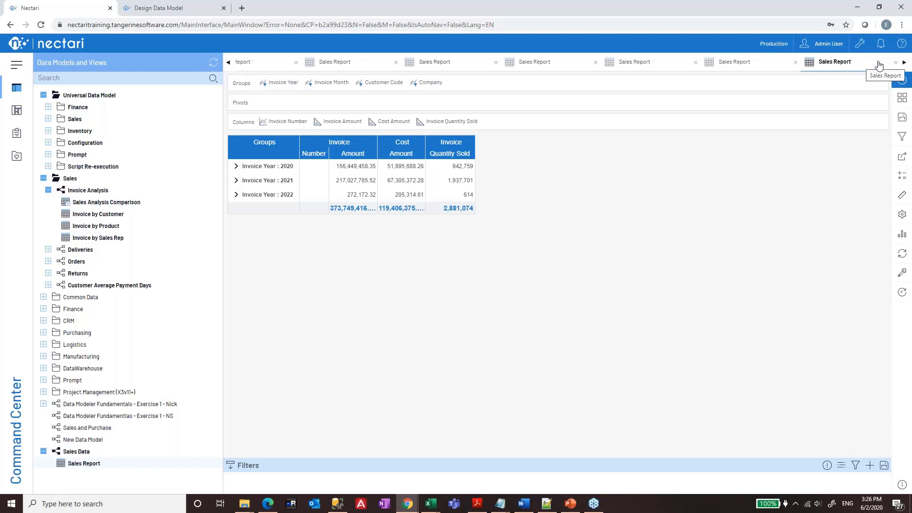
click(901, 124)
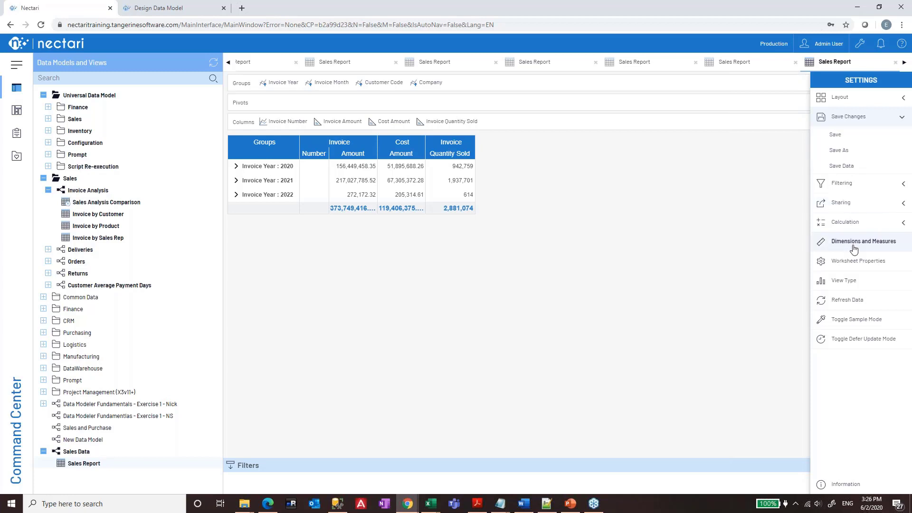
click(863, 119)
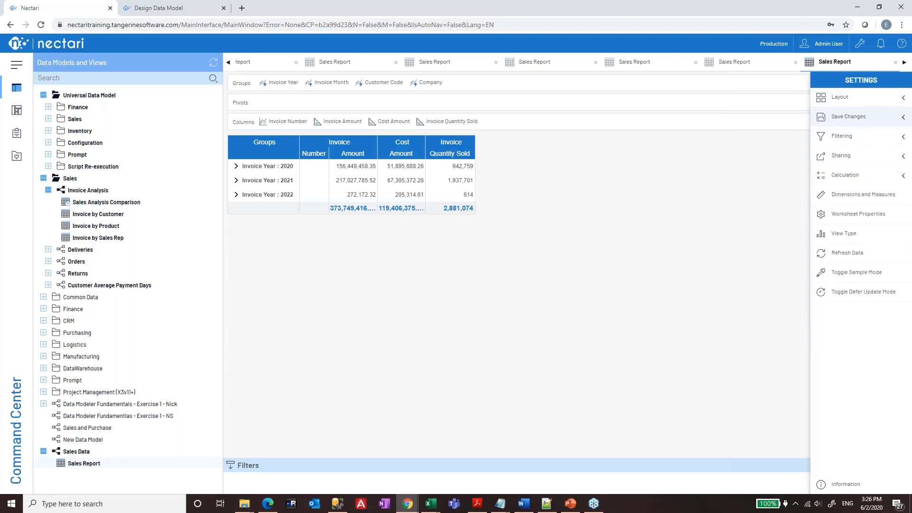
click(804, 191)
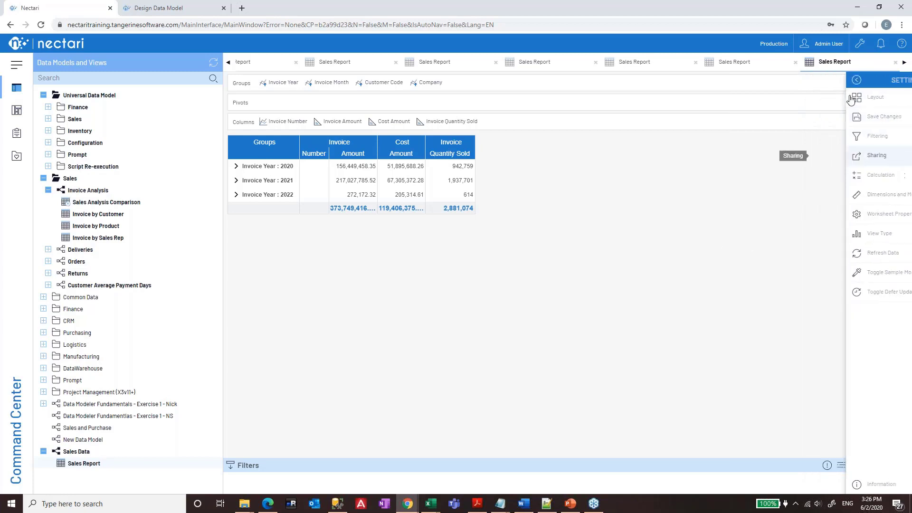
click(902, 216)
click(903, 197)
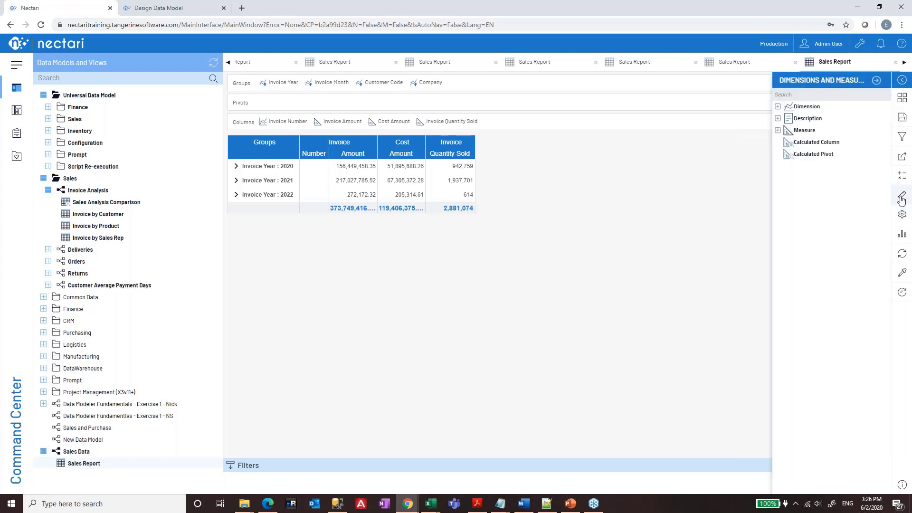
click(778, 107)
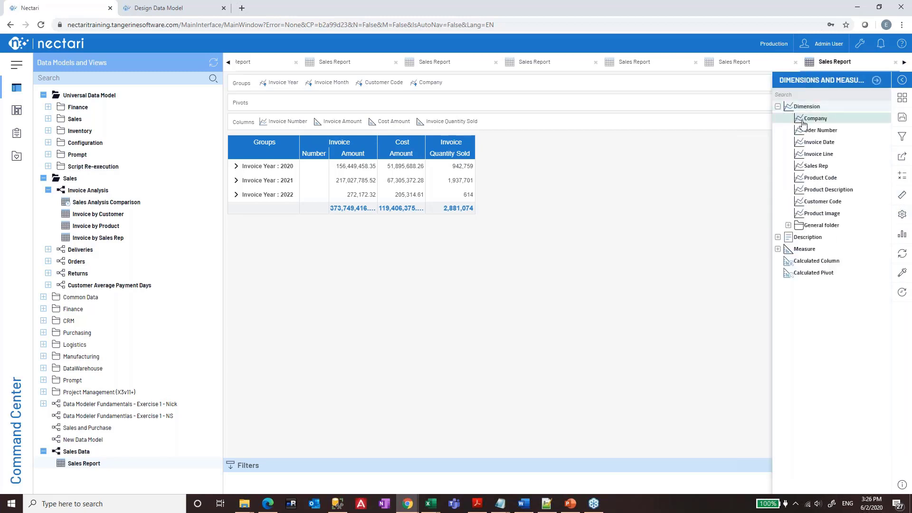
click(789, 226)
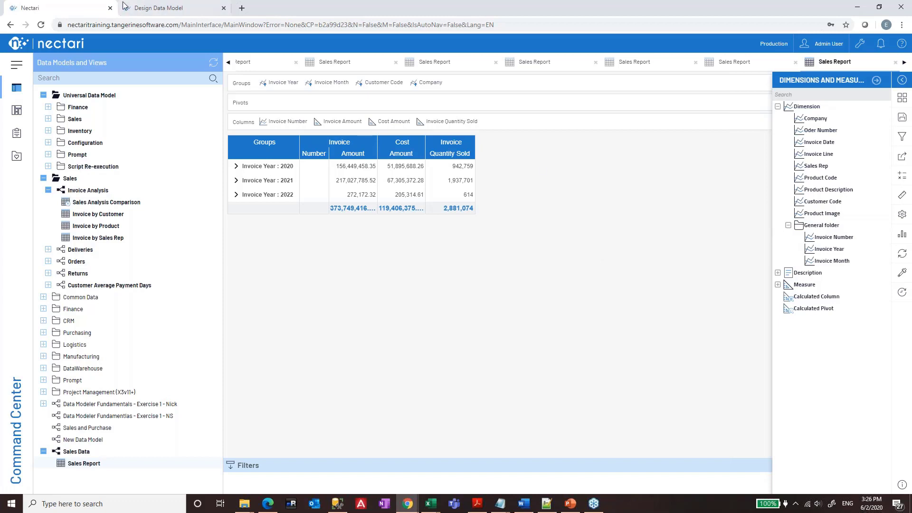
Step: Switch back to the Sales Data model design to check the save status
click(152, 8)
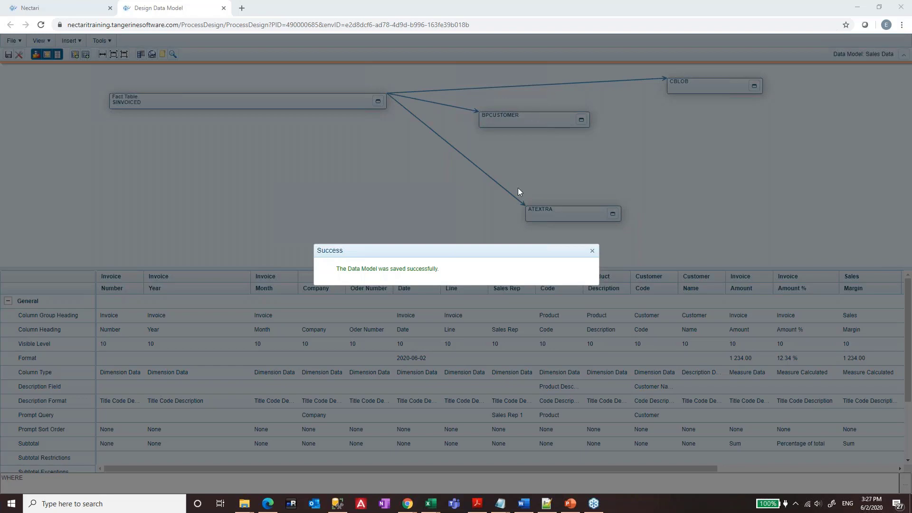
click(29, 8)
click(185, 9)
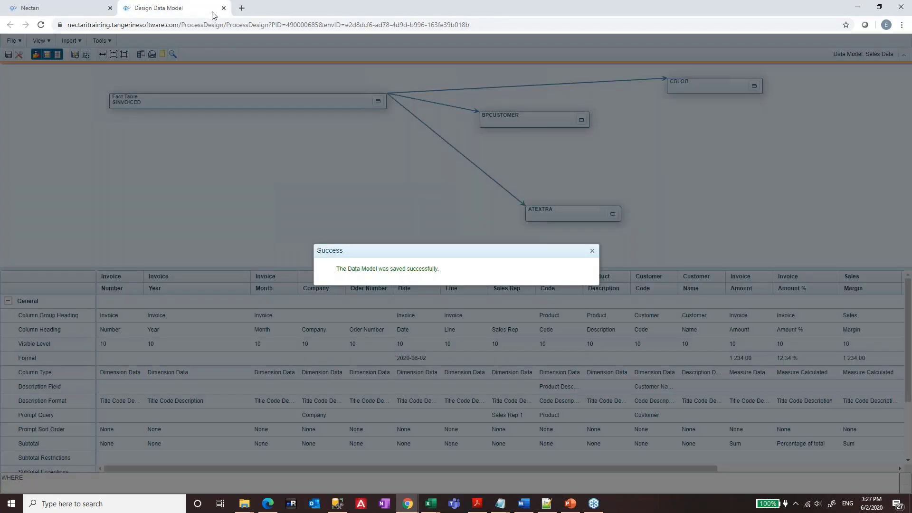
Step: Dismiss the save confirmation, close the Sales Data model design and return to the Nectari main window
click(590, 252)
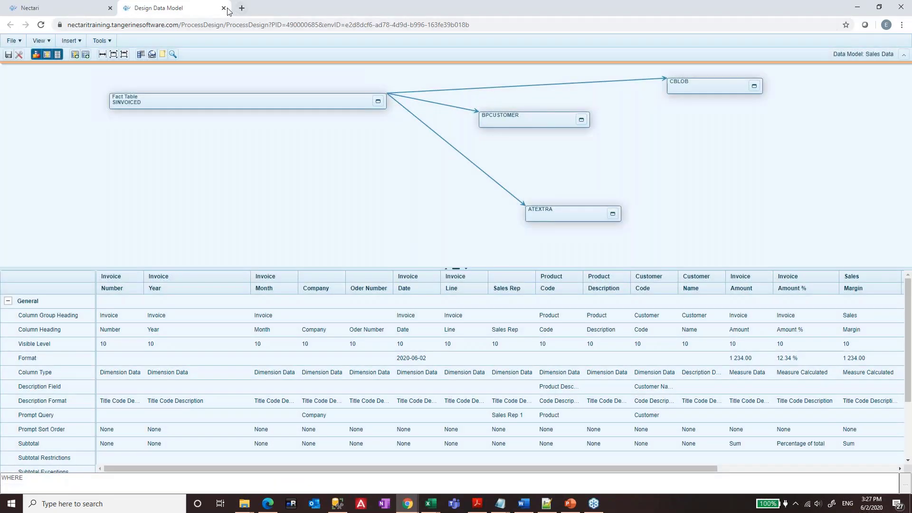
click(223, 8)
click(503, 95)
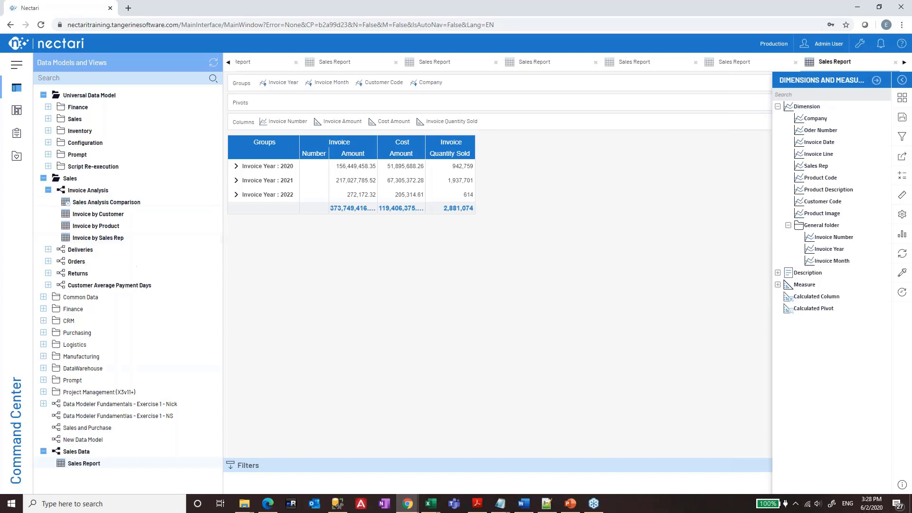
Step: In the parameters of the Sales Data model, enter a new parameter with name Year and description Year
right_click(83, 454)
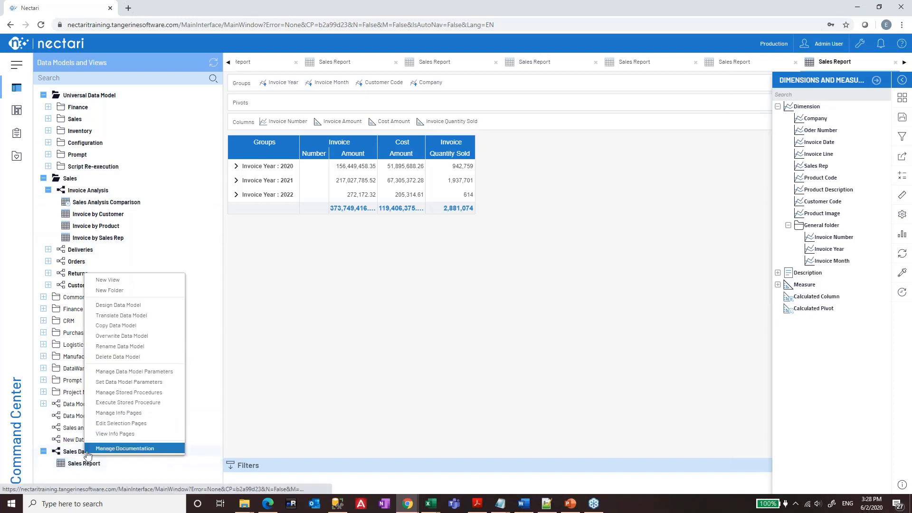
click(54, 453)
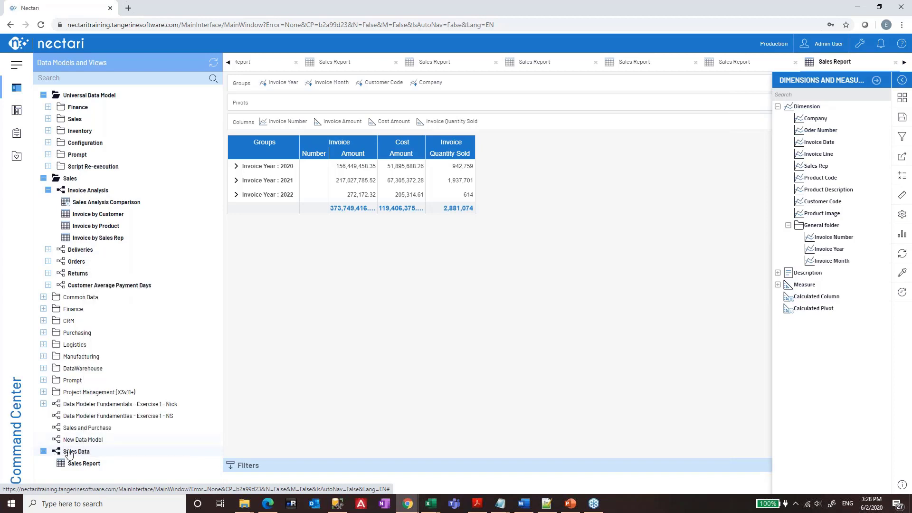
right_click(73, 454)
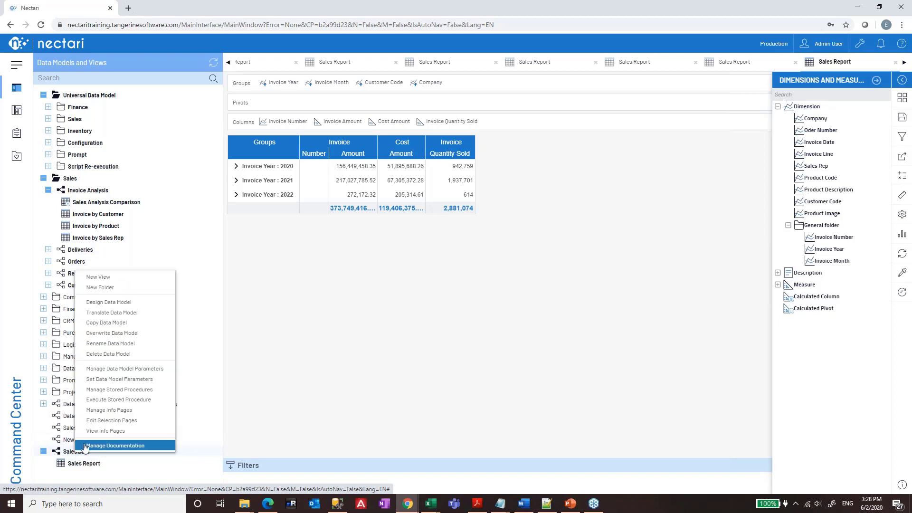
click(115, 371)
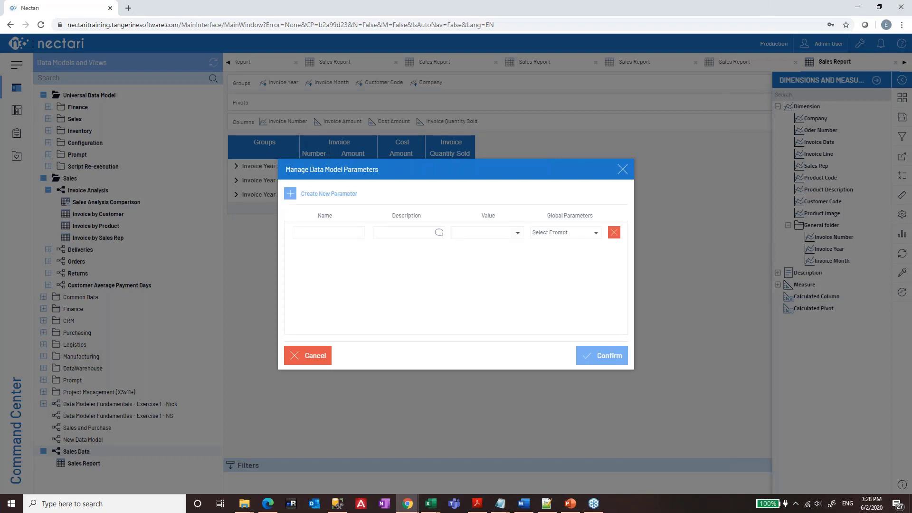
click(334, 233)
text(Year)
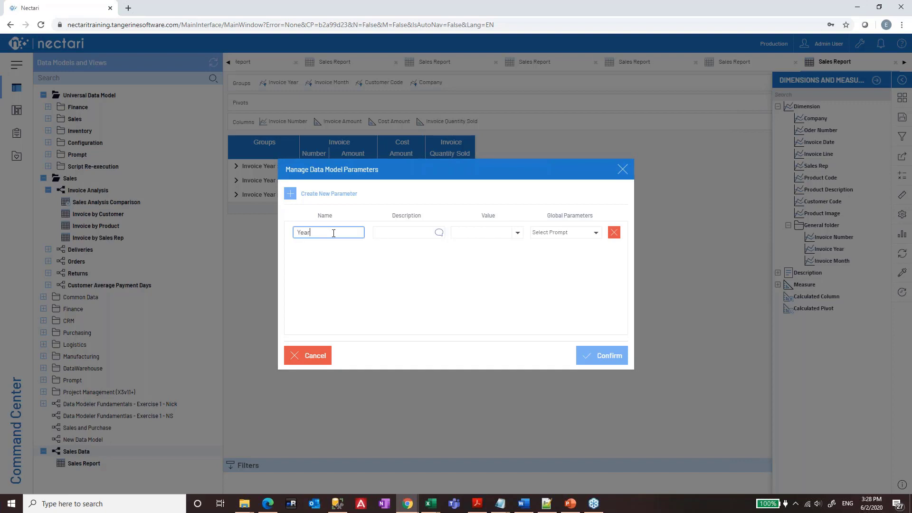
key(Tab)
text(Year)
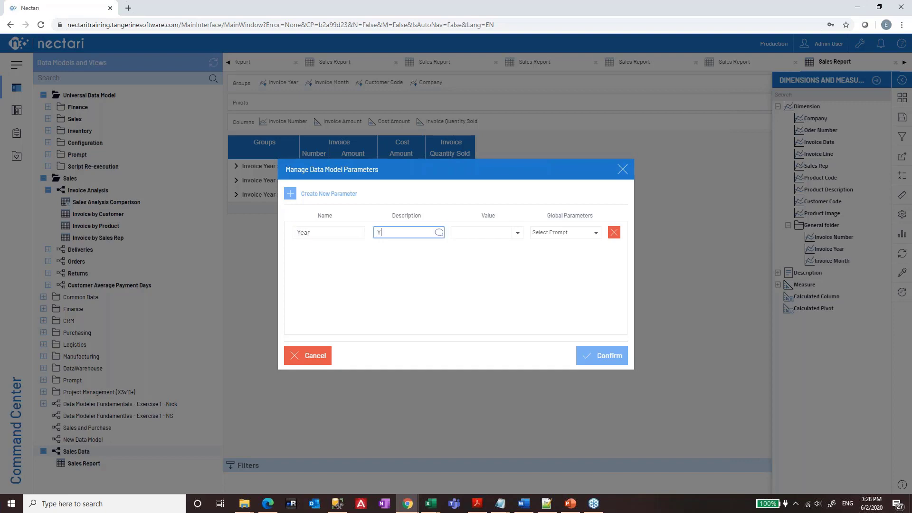
click(480, 233)
click(517, 233)
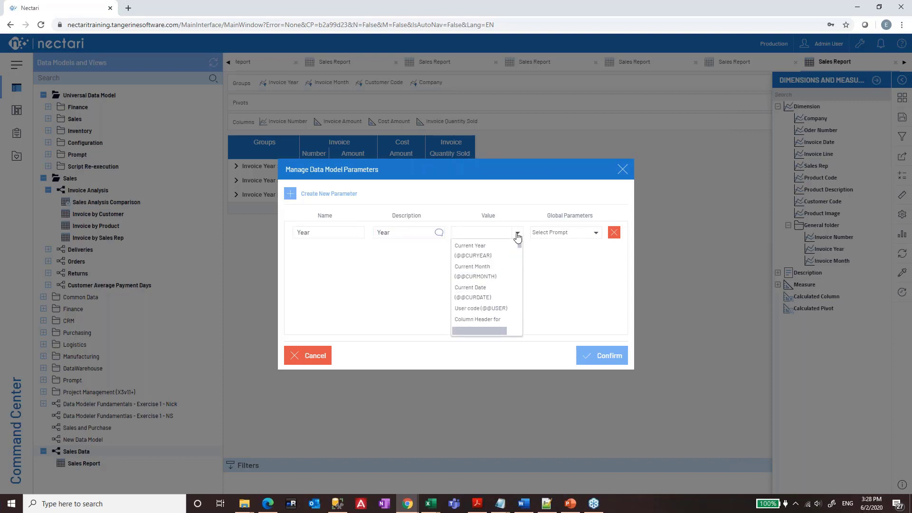
click(494, 251)
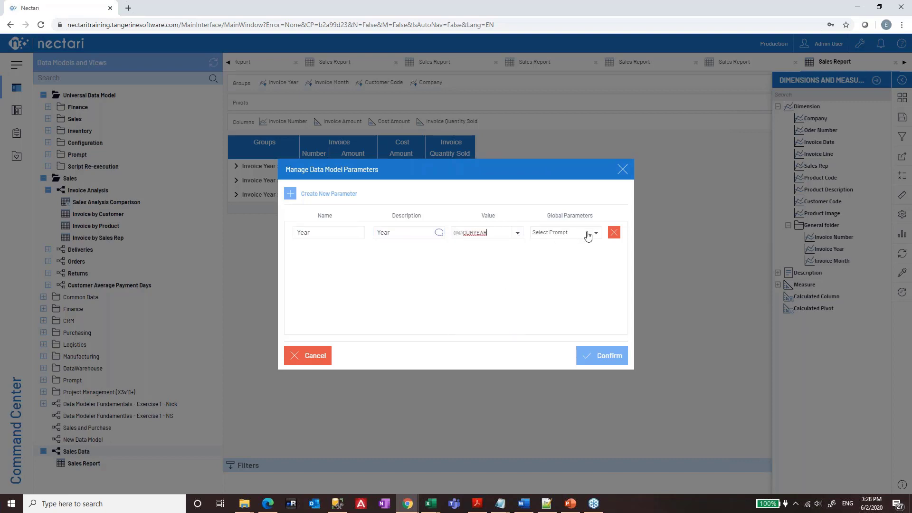
click(589, 236)
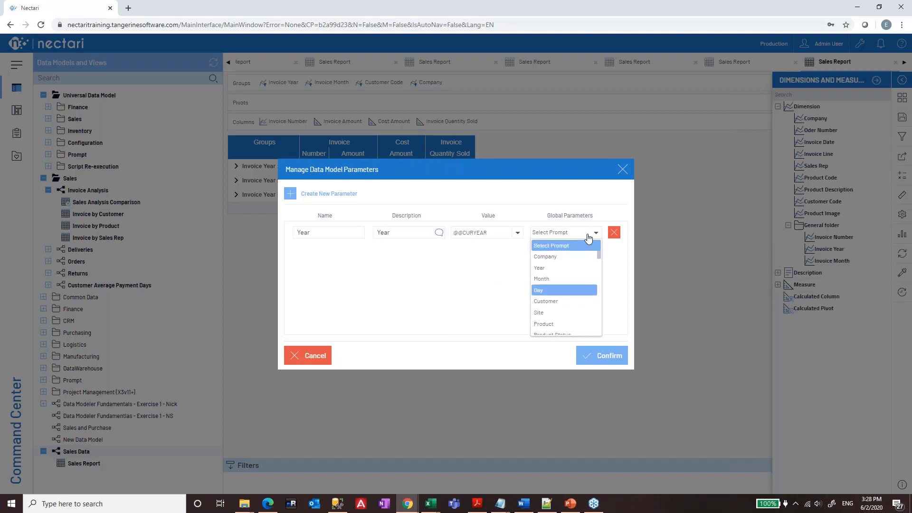
click(552, 267)
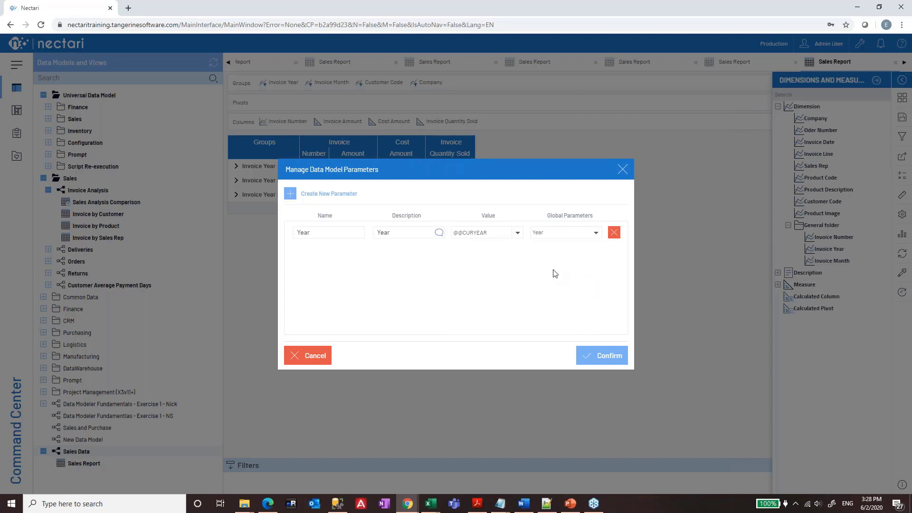
click(601, 357)
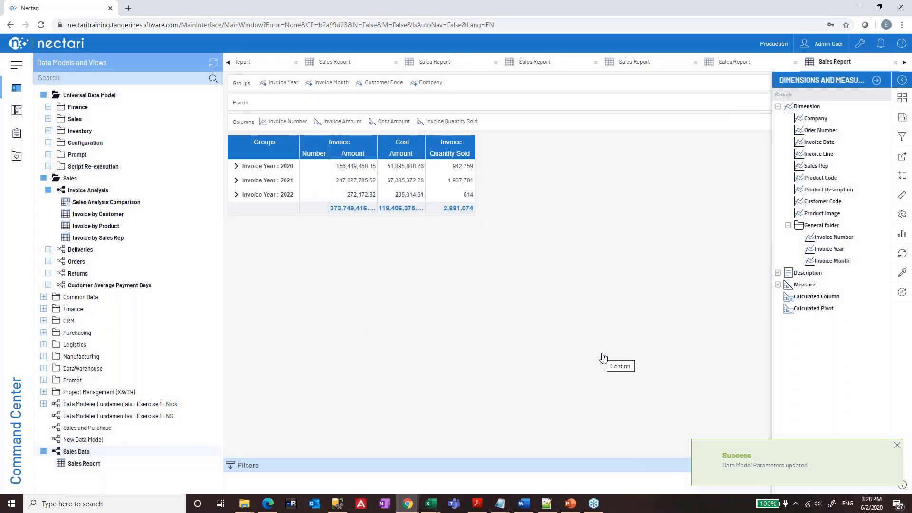
Step: Reopen the design of the Sales Data model to work on its columns
right_click(86, 451)
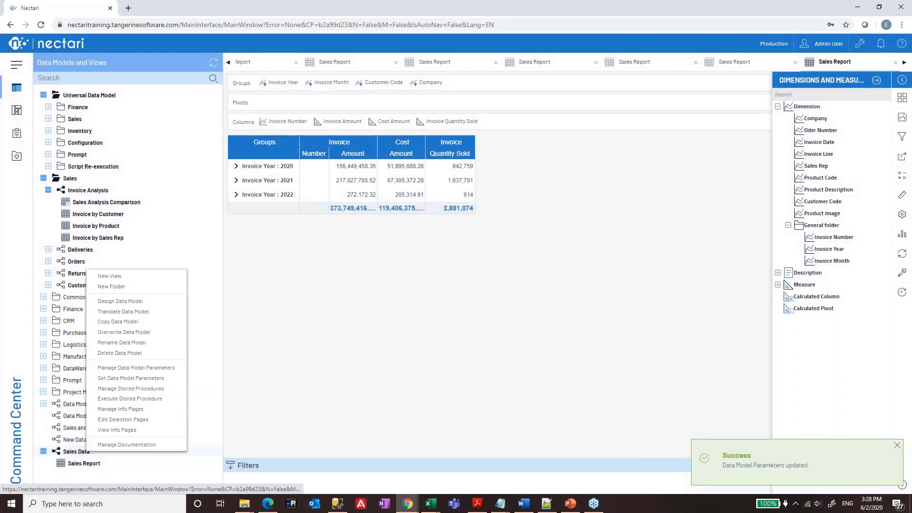
click(125, 303)
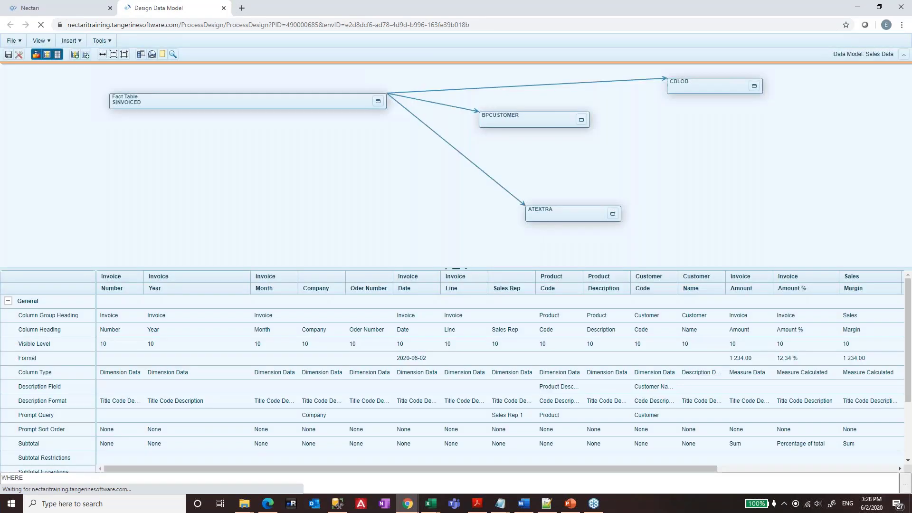
click(42, 41)
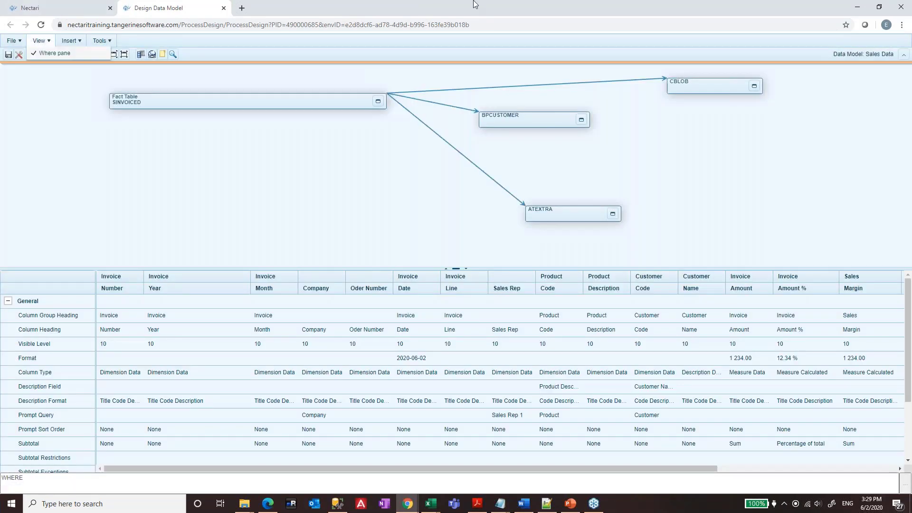
drag(611, 468, 790, 468)
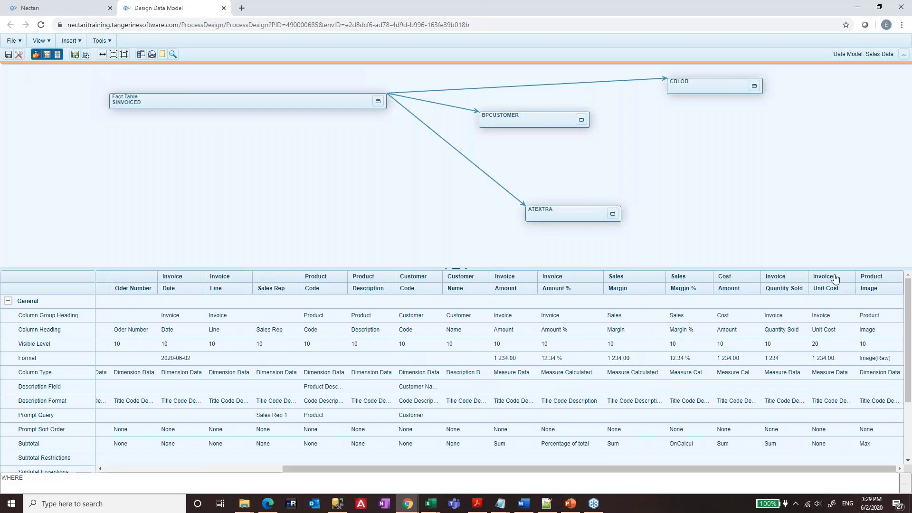
right_click(828, 285)
click(850, 300)
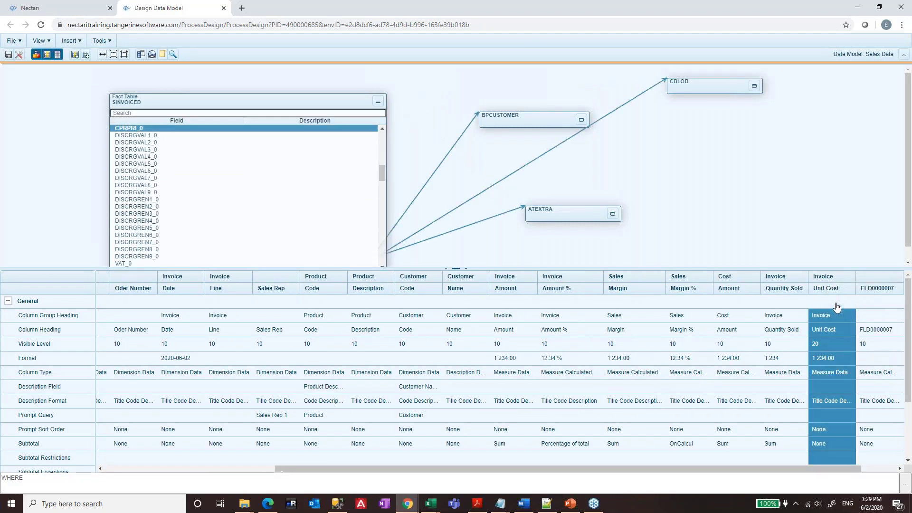
click(879, 319)
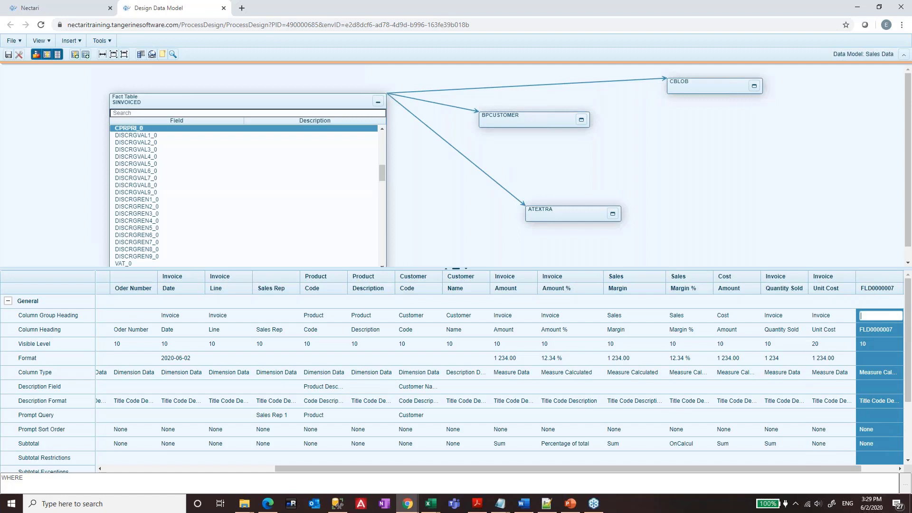
click(47, 7)
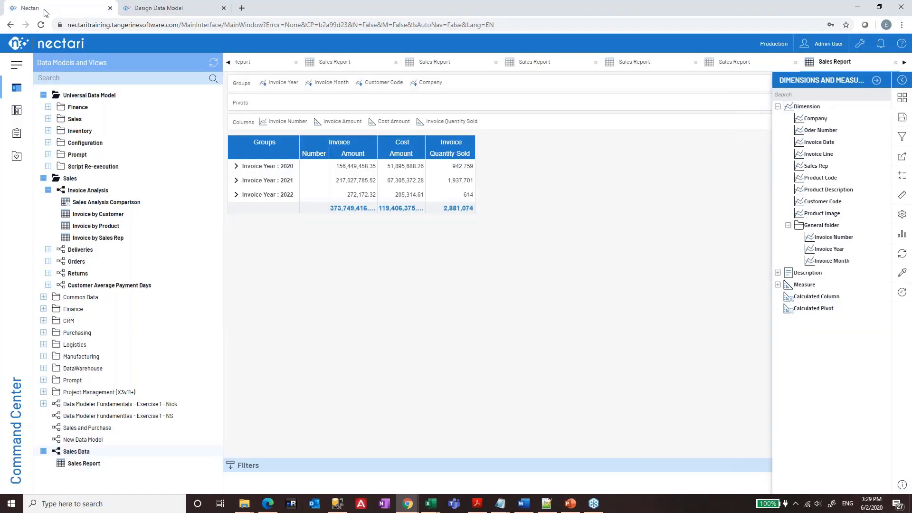
click(161, 10)
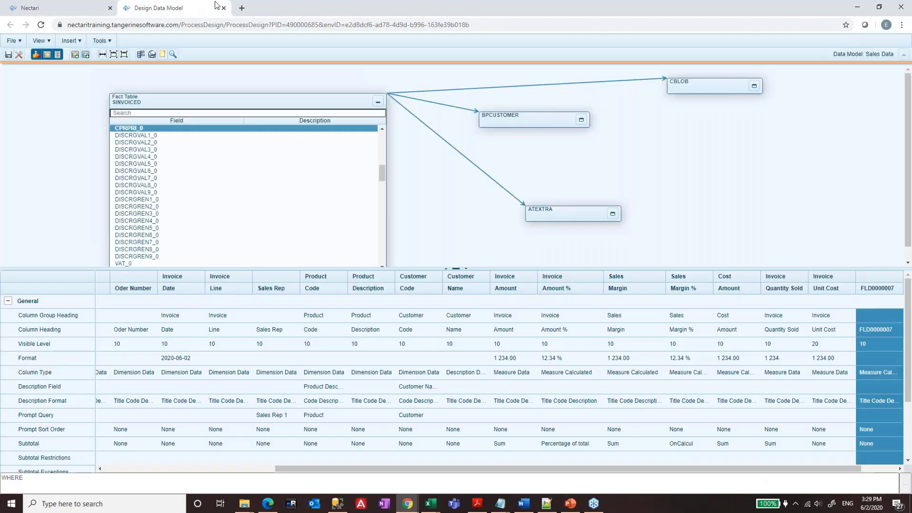
click(224, 8)
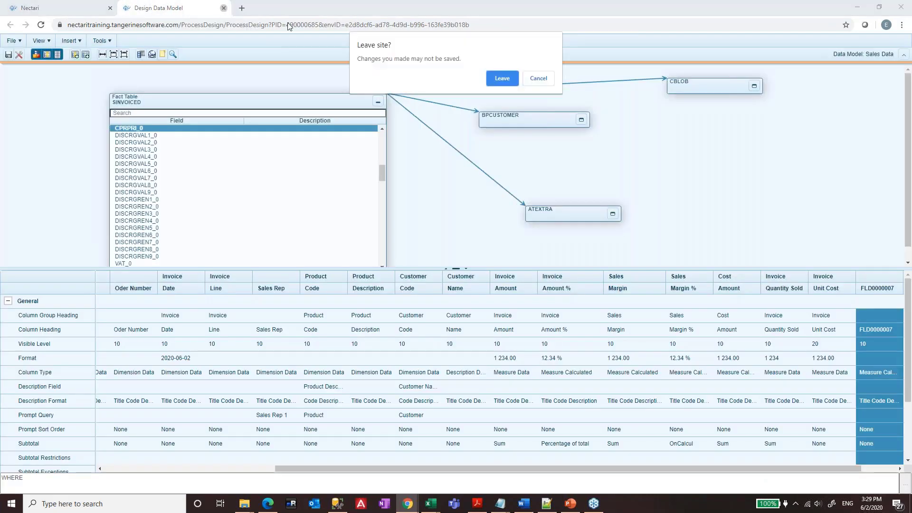
click(506, 78)
Step: Create a new data model parameter for Sales Data with the name and description Month
right_click(76, 451)
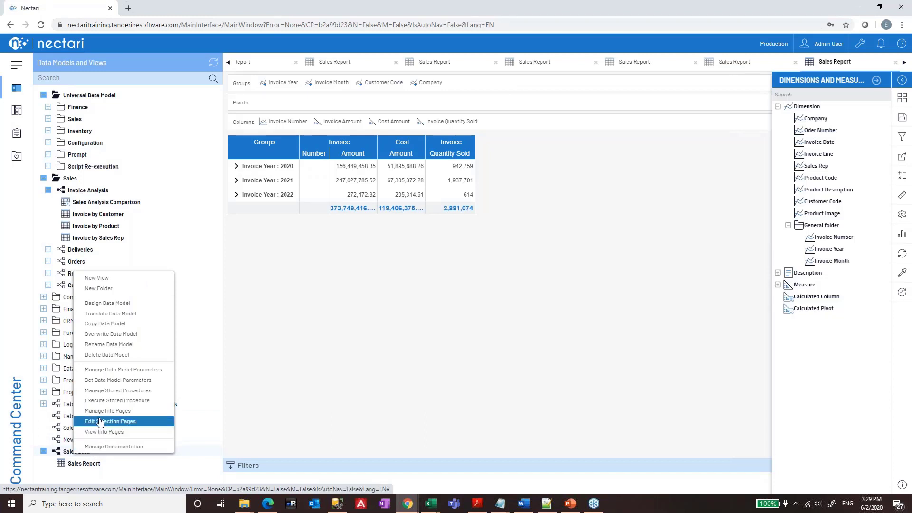
click(123, 371)
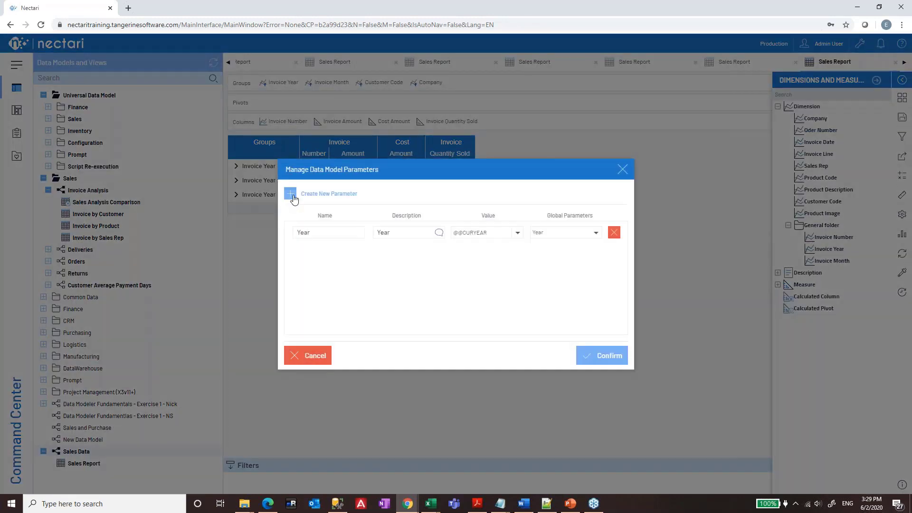
click(290, 194)
click(312, 249)
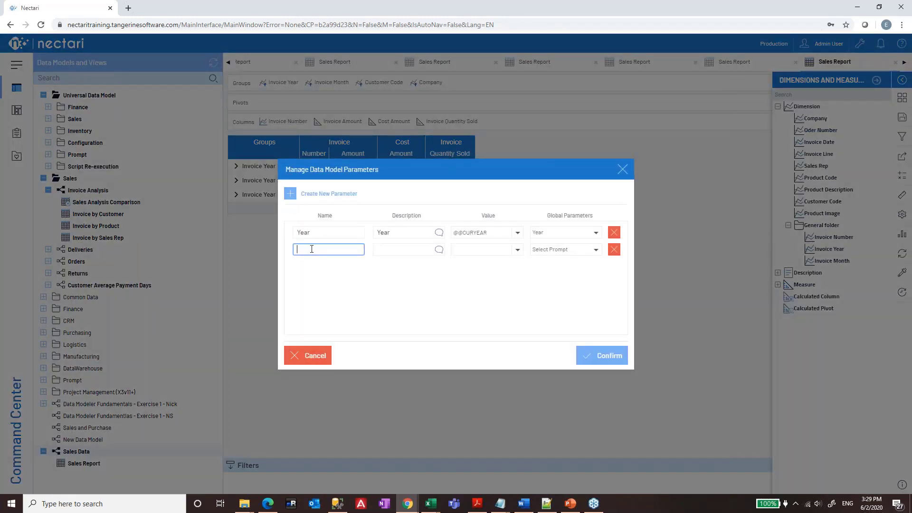
text(Month)
click(421, 250)
text(Month)
key(Tab)
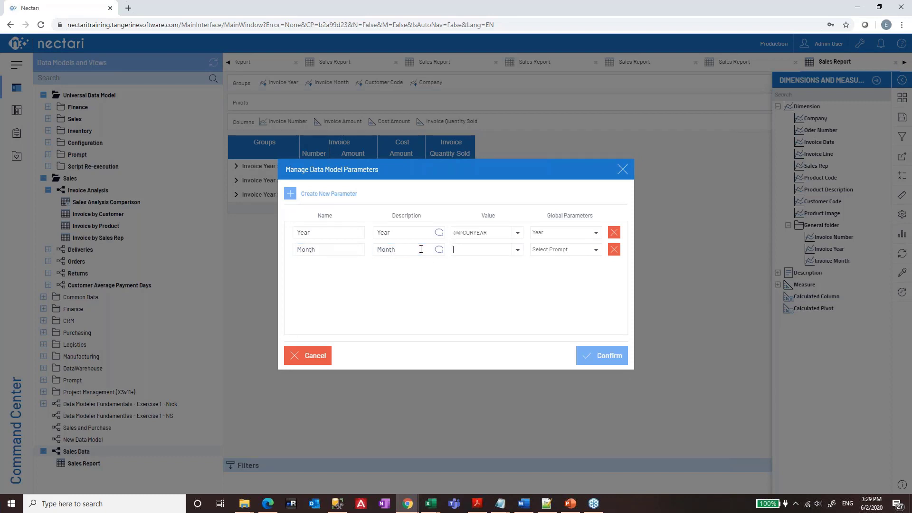
click(518, 250)
click(486, 289)
click(565, 251)
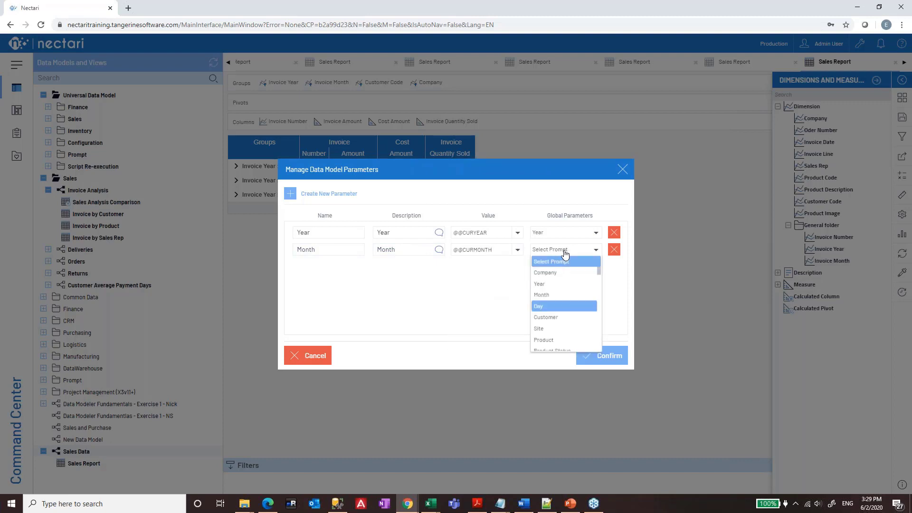
click(548, 296)
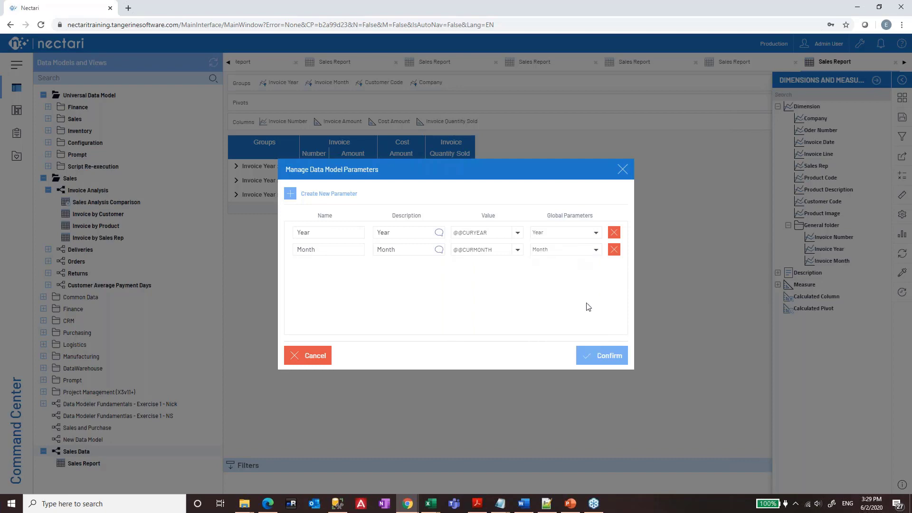
click(607, 358)
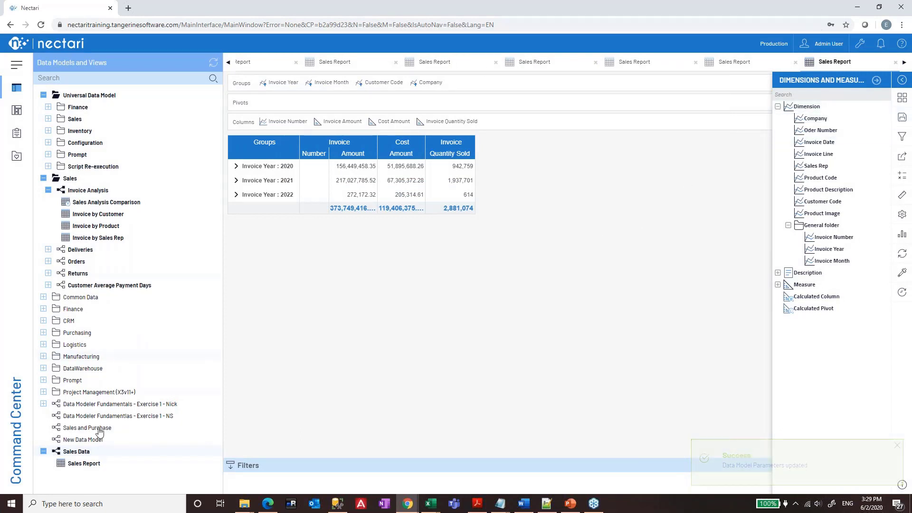
Step: Open the Sales Data model for design and add a calculated column right after the Customer Name column
right_click(86, 457)
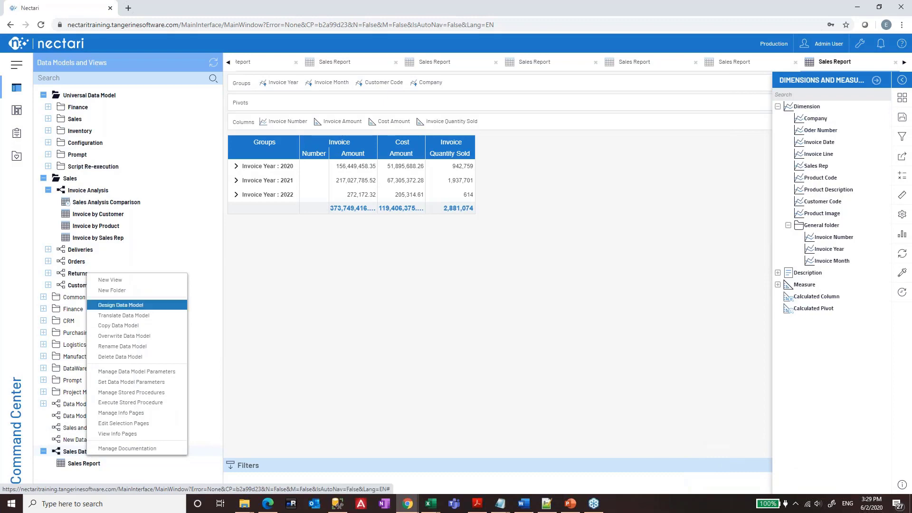
click(142, 305)
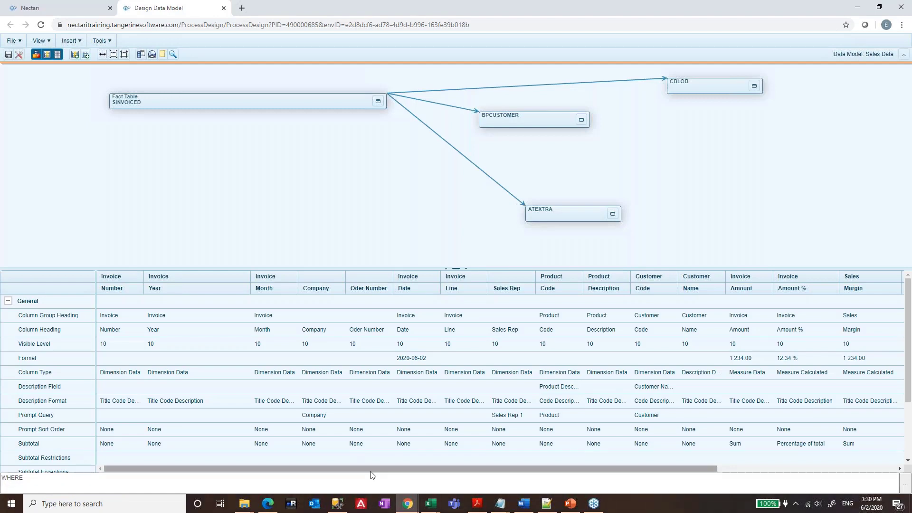
drag(372, 473, 881, 473)
click(694, 289)
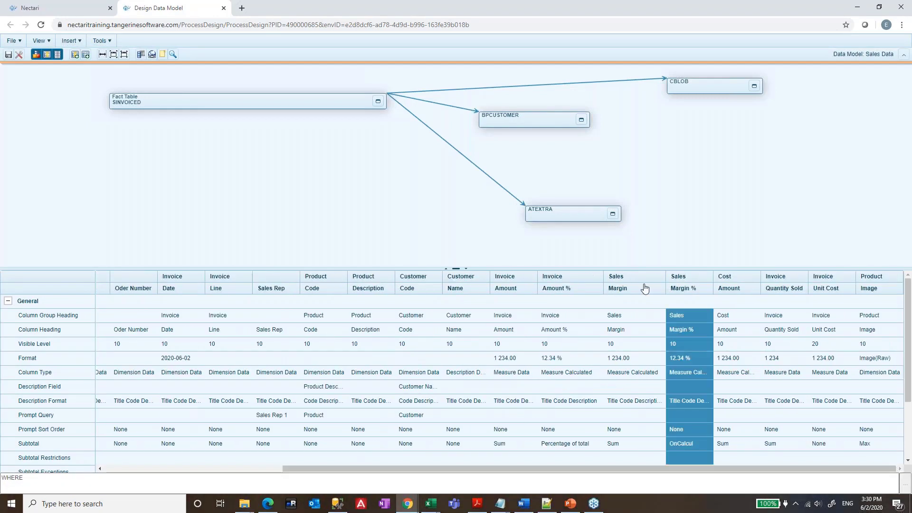
click(645, 289)
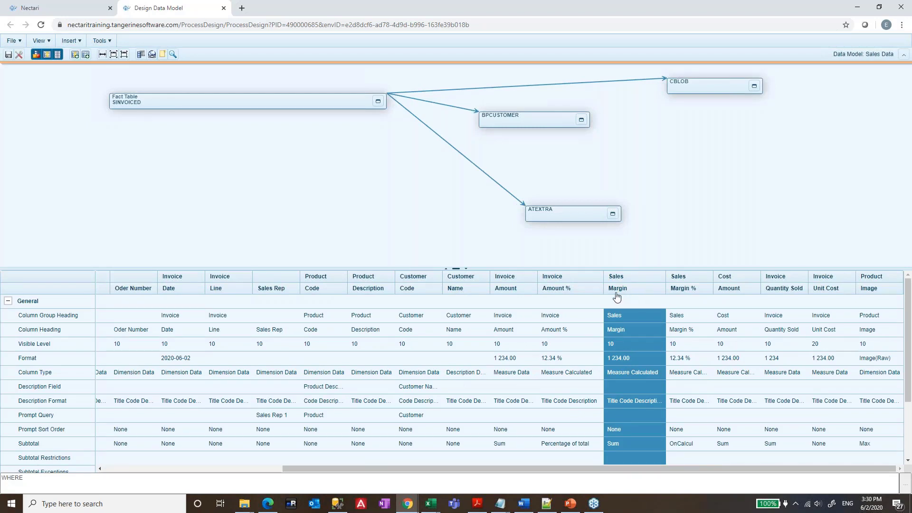
click(527, 289)
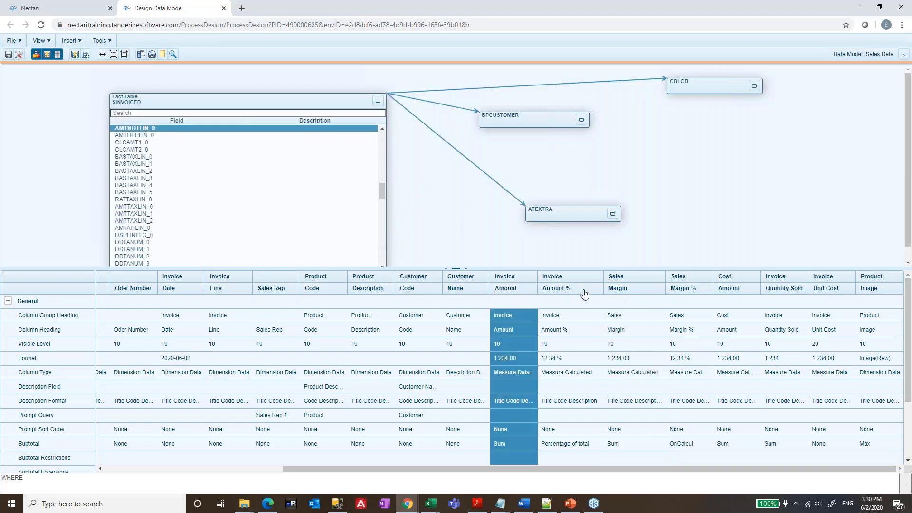
right_click(517, 288)
click(462, 289)
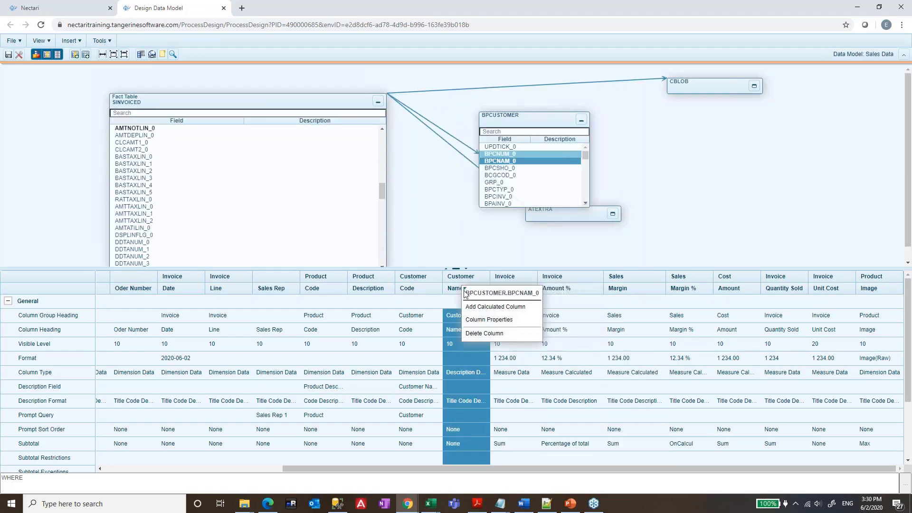
click(550, 305)
Step: Give the new calculated column the group heading Sales Amount and the column heading MTD
click(527, 316)
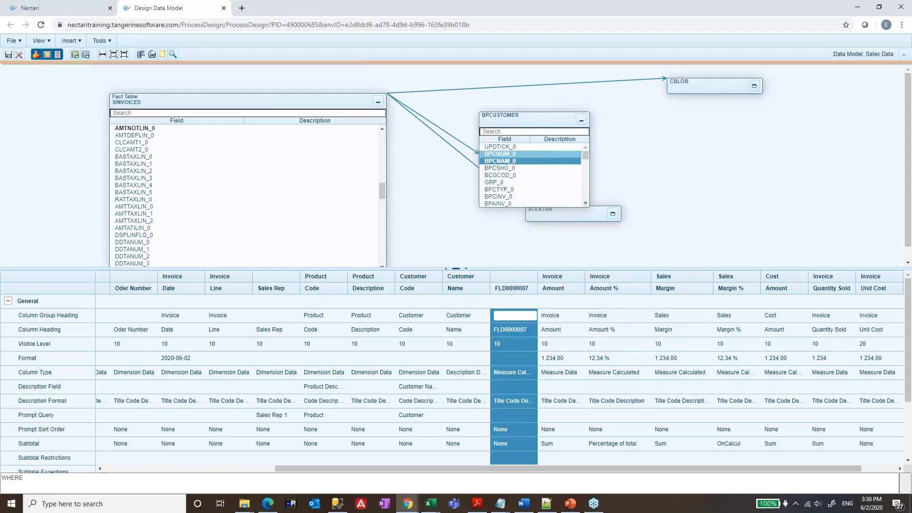
text(Sales Amount)
key(Return)
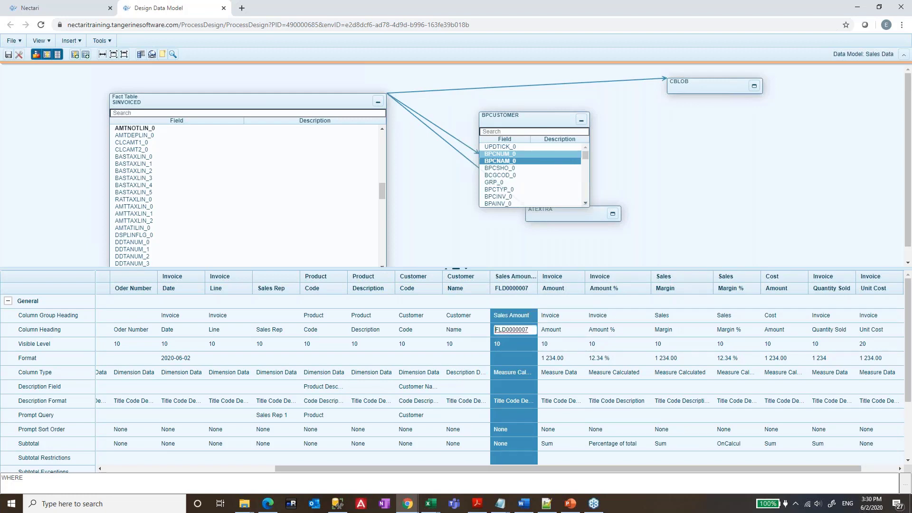
key(ctrl+a)
key(BackSpace)
text(MTD)
key(Return)
Step: Add another calculated column after MTD, with the group heading Sales Amount and the column heading YTD
right_click(523, 285)
click(526, 312)
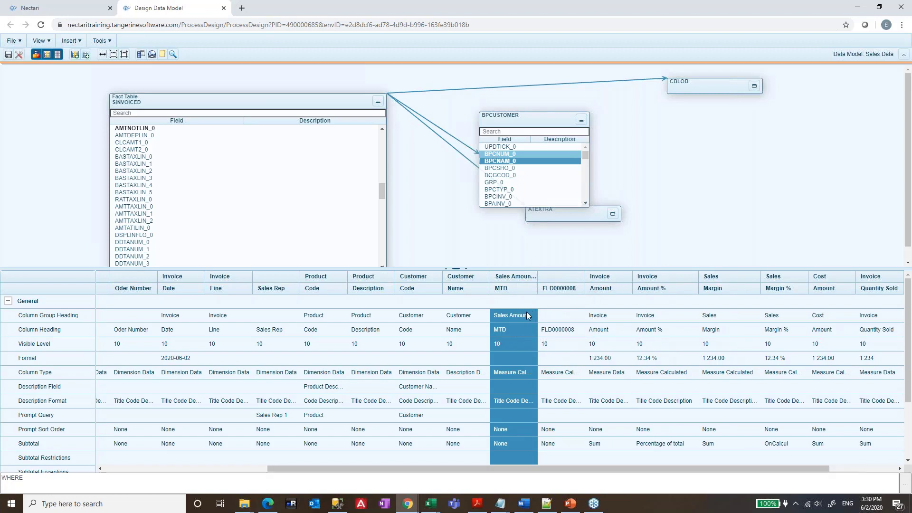
click(526, 315)
key(ctrl+c)
ctrl+click(559, 316)
key(ctrl+v)
click(551, 330)
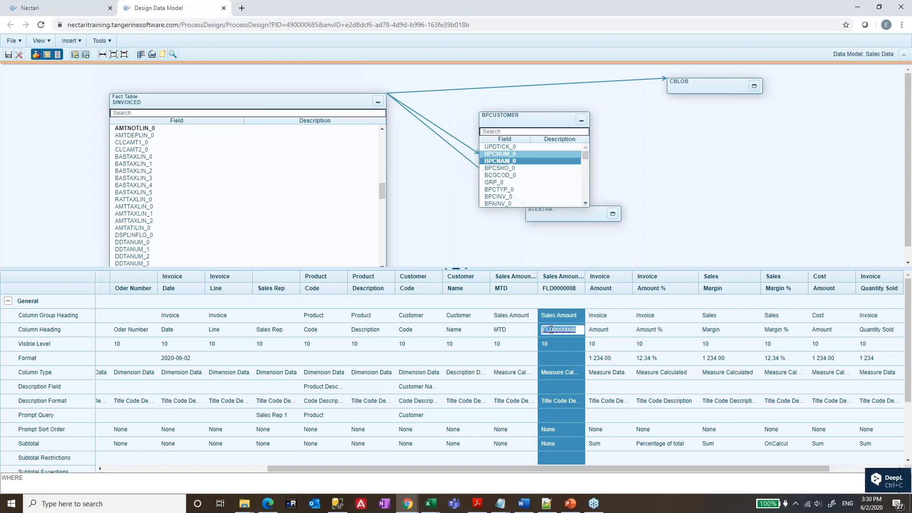
text(YTD)
key(Return)
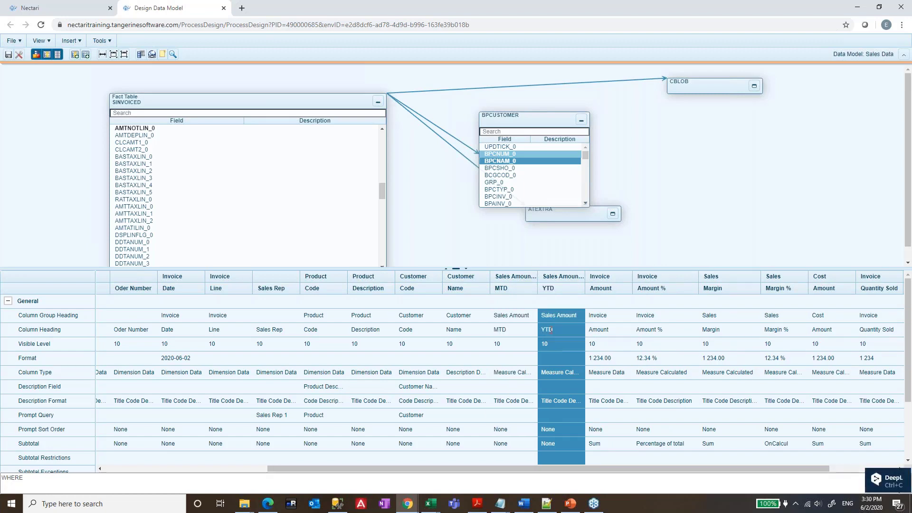
Step: Set the format of the MTD and YTD columns to Number with 2 decimal places
click(518, 358)
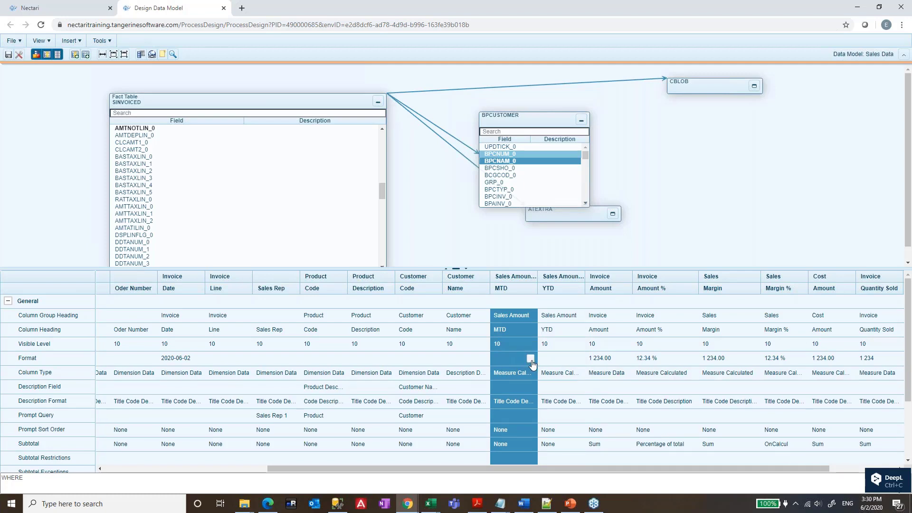
click(530, 359)
click(371, 218)
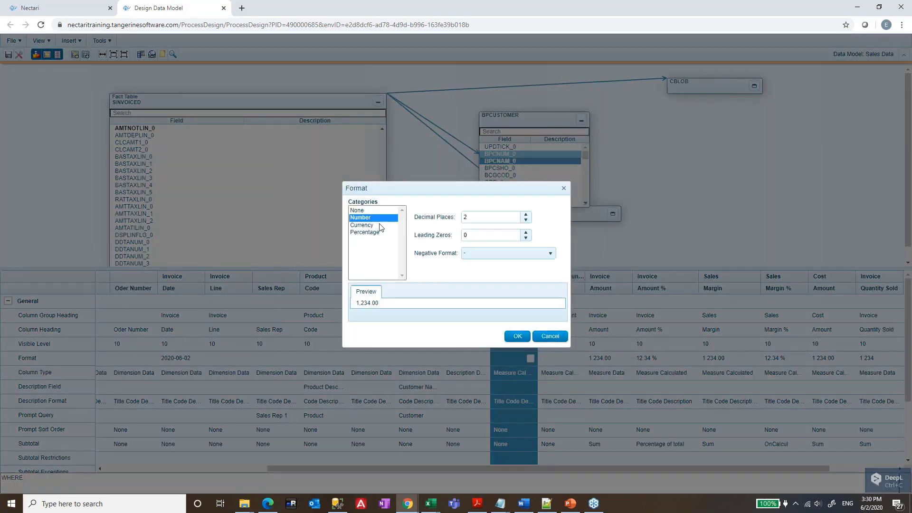
click(518, 336)
click(571, 363)
click(577, 359)
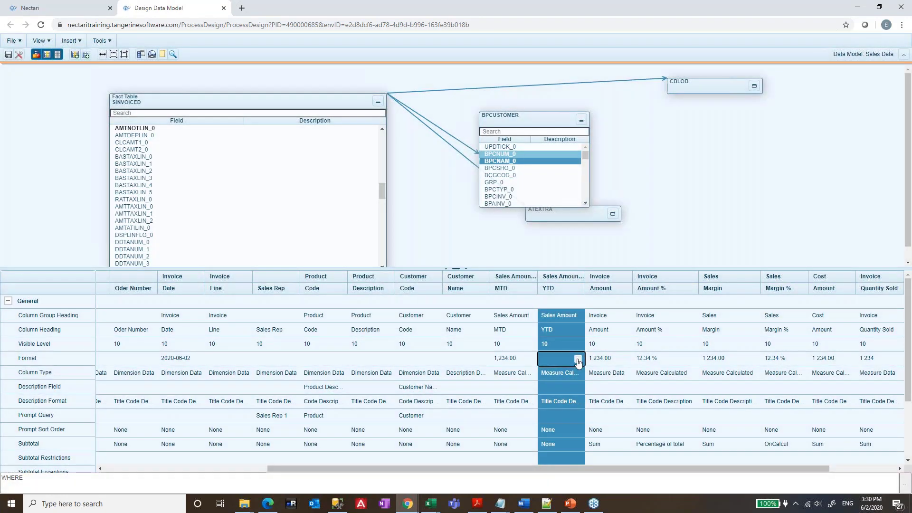
click(360, 217)
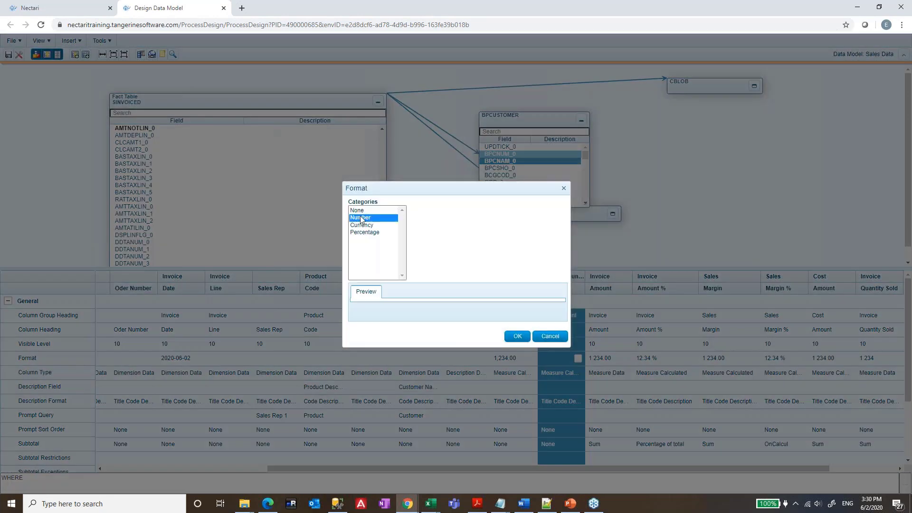
click(517, 336)
Step: Set the subtotal of both the MTD and YTD columns to Sum
scroll(527, 399, down, 1)
click(526, 400)
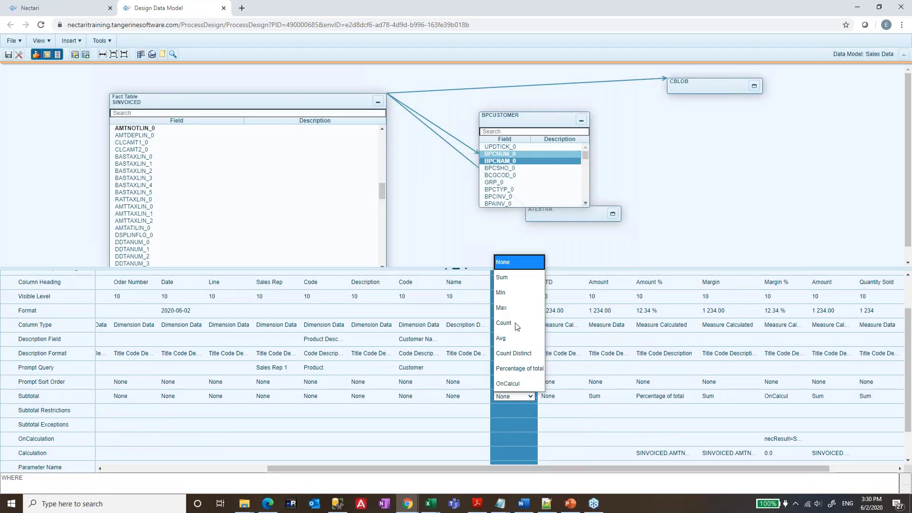
click(516, 276)
click(557, 397)
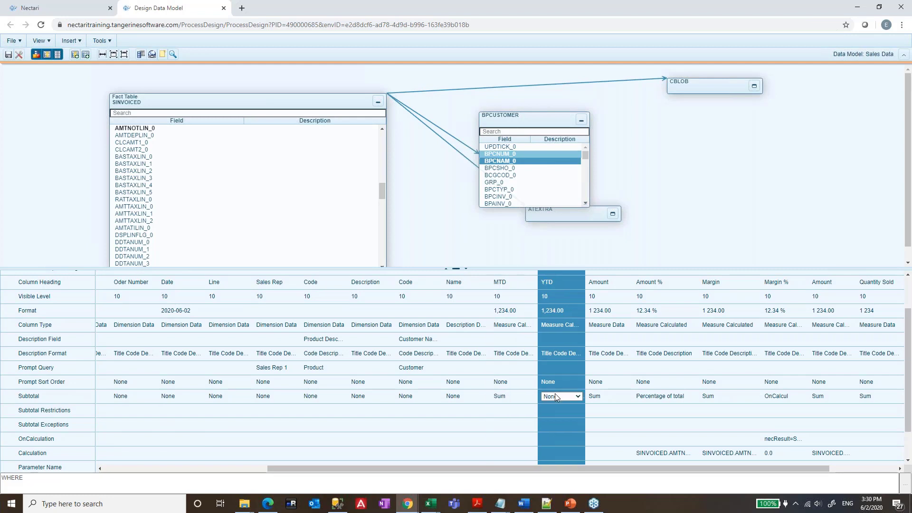
click(556, 395)
click(562, 276)
Step: Start the MTD column's calculation script with a CASE WHEN, ELSE, END skeleton on separate lines
click(521, 298)
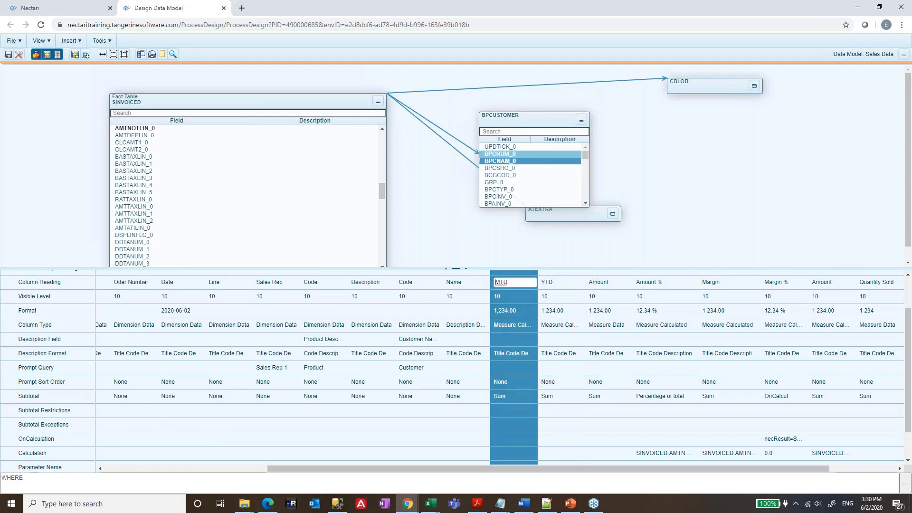
scroll(517, 427, down, 1)
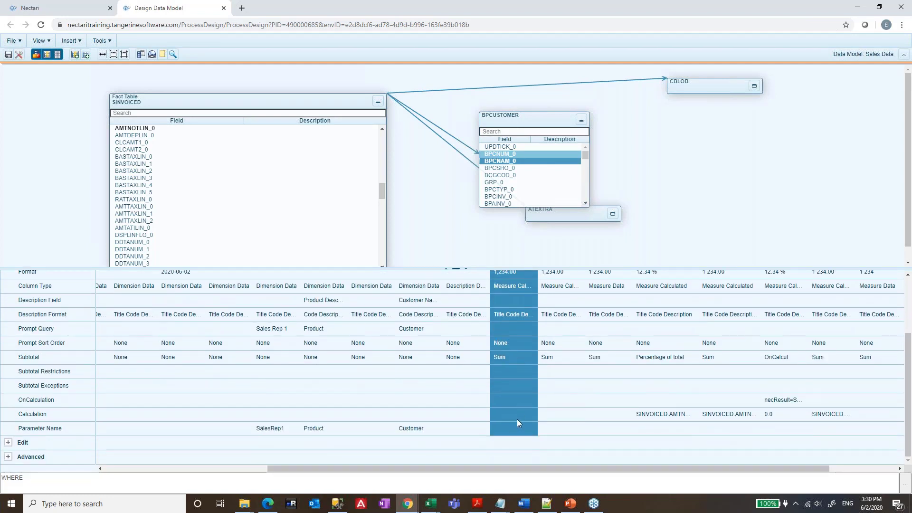
click(517, 419)
click(530, 415)
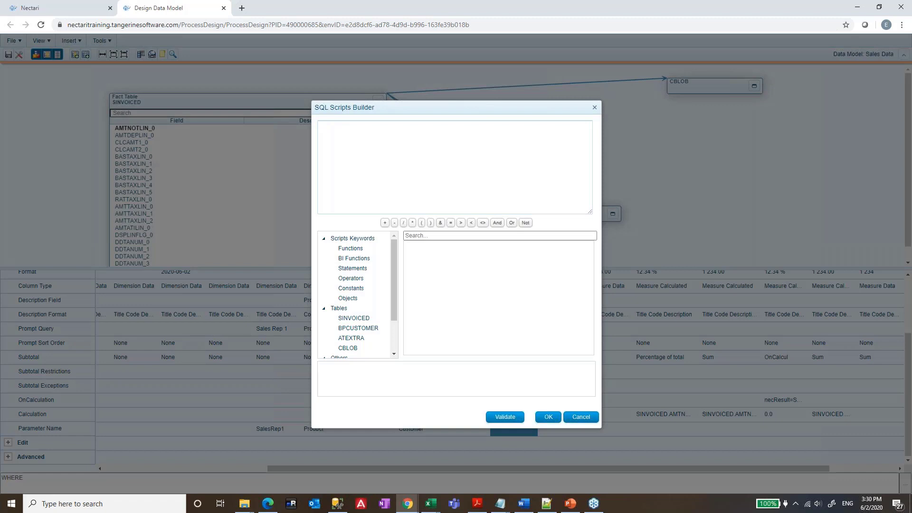
click(456, 161)
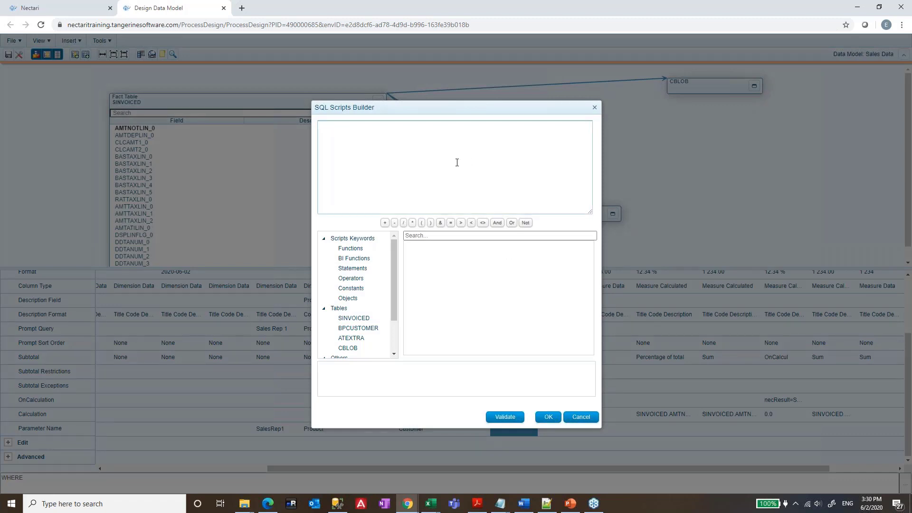
text(CASE WHEN )
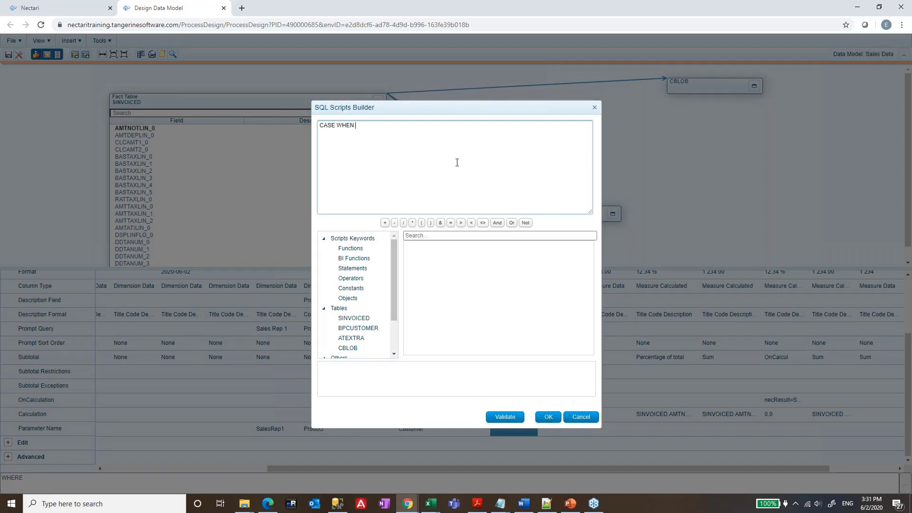
text(ELSE)
key(Return)
text(END)
Step: Insert the invoice date field INVDAT_0 from the SINVOICED table after CASE WHEN in the MTD script
click(354, 318)
click(428, 236)
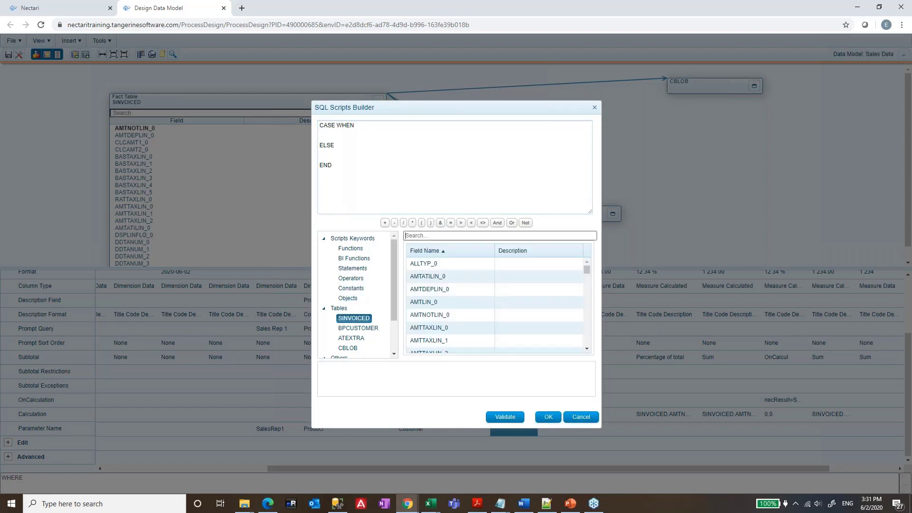
text(INV)
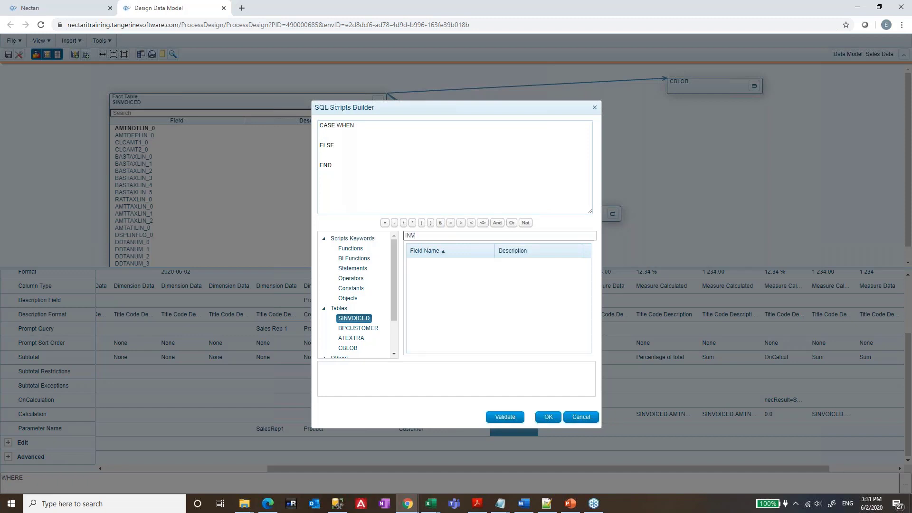
text(DA)
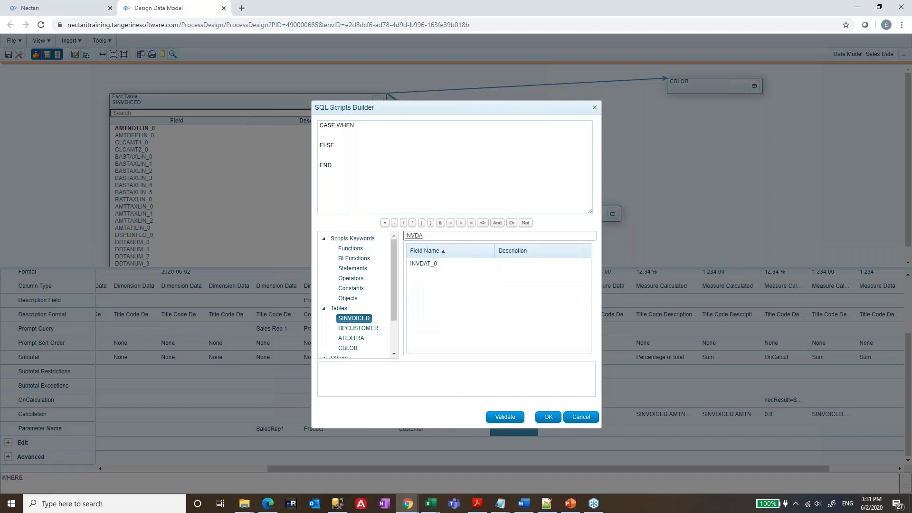
click(442, 263)
double_click(441, 263)
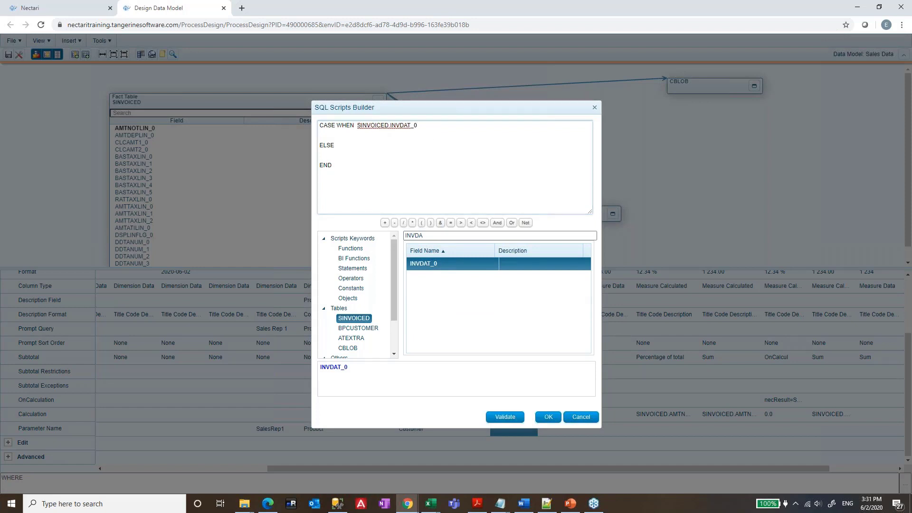
Step: Enclose SINVOICED.INVDAT_0 in parentheses, leaving no function name in front of it
text(year()
key(End)
text())
key(shift+Right)
key(shift+Right)
key(shift+Right)
key(shift+Right)
key(shift+Right)
key(Delete)
Step: Find the BI_YEAR function among the BI functions and insert it in front of the parenthesised invoice date
click(354, 258)
double_click(421, 235)
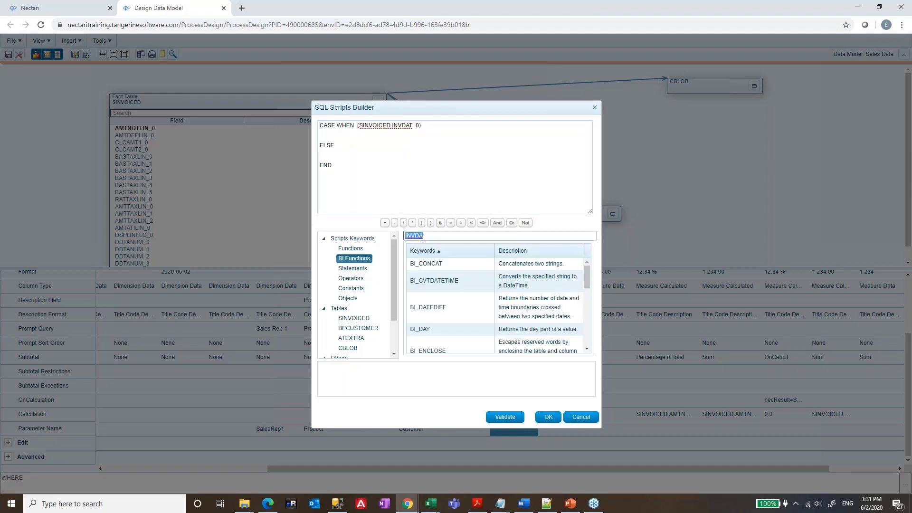
key(BackSpace)
text(bi_y)
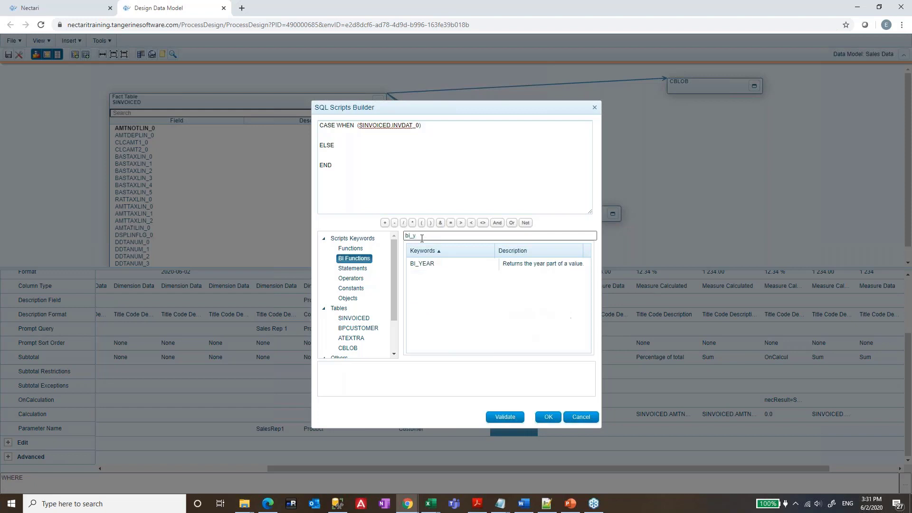
double_click(440, 265)
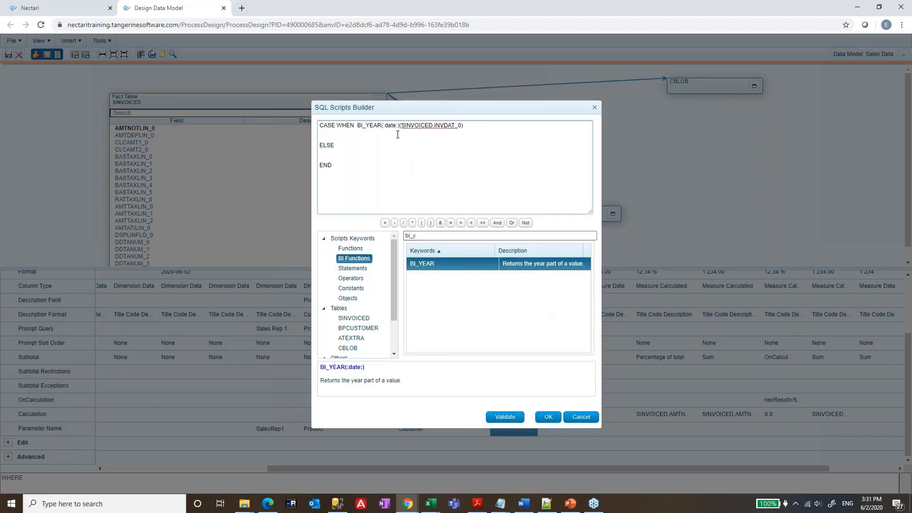
Step: Move SINVOICED.INVDAT_0 inside BI_YEAR so that it replaces the date placeholder
double_click(417, 126)
key(shift+End)
key(ctrl+c)
key(Delete)
key(Left)
key(shift+Right)
key(shift+Right)
key(shift+Right)
key(shift+Right)
key(shift+Right)
key(Delete)
key(ctrl+v)
Step: Multiply the BI_YEAR expression by 100 and add a copy of it changed to BI_MONTH of the invoice date
text(100)
drag(357, 128, 448, 128)
key(ctrl+c)
click(484, 125)
key(ctrl+v)
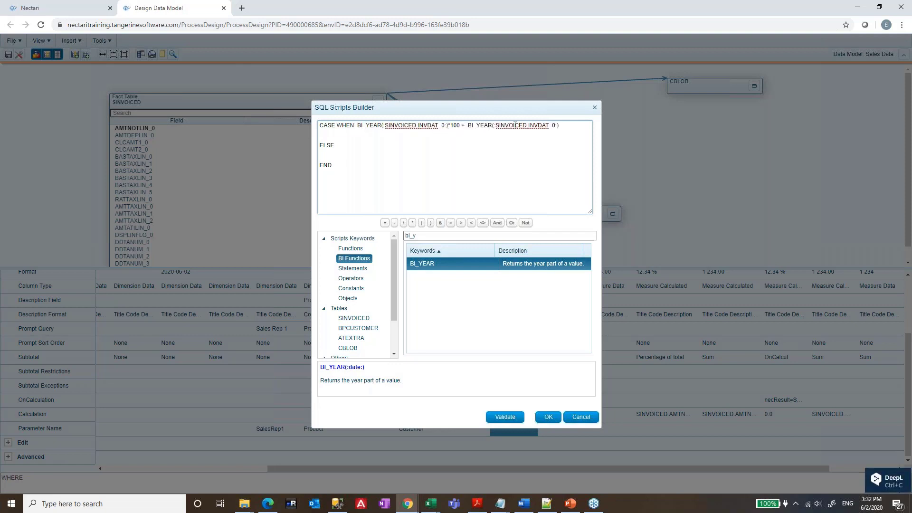
drag(477, 127, 491, 126)
key(BackSpace)
text(MONTH)
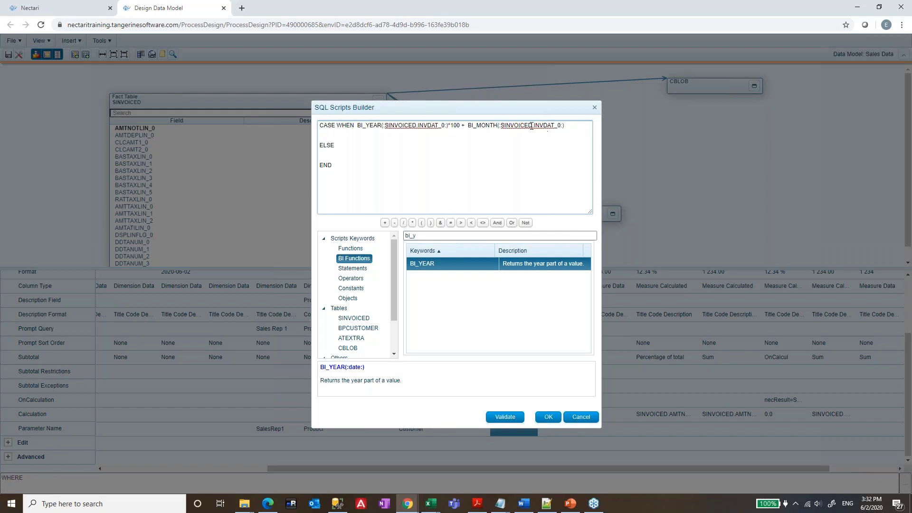
Step: Complete the condition with = $$Year*100+$$Month, using the data model parameters
click(567, 125)
text(=)
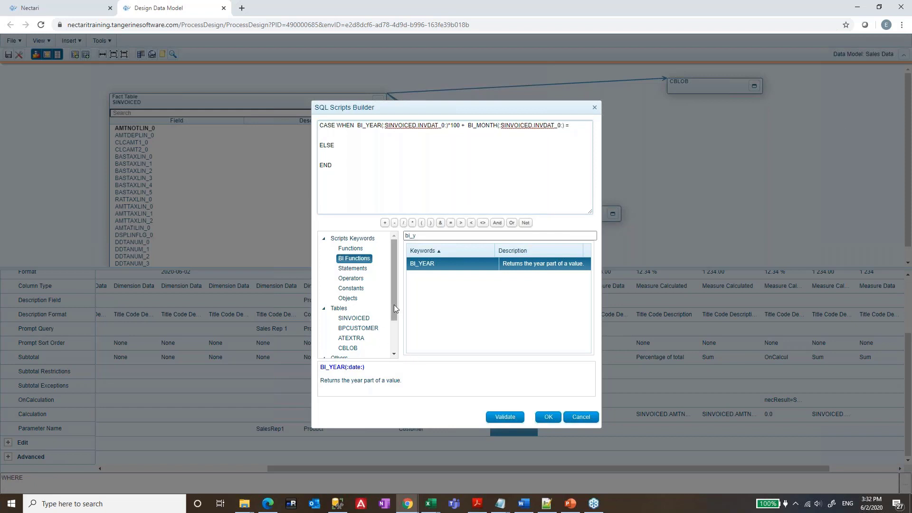
drag(395, 304, 394, 338)
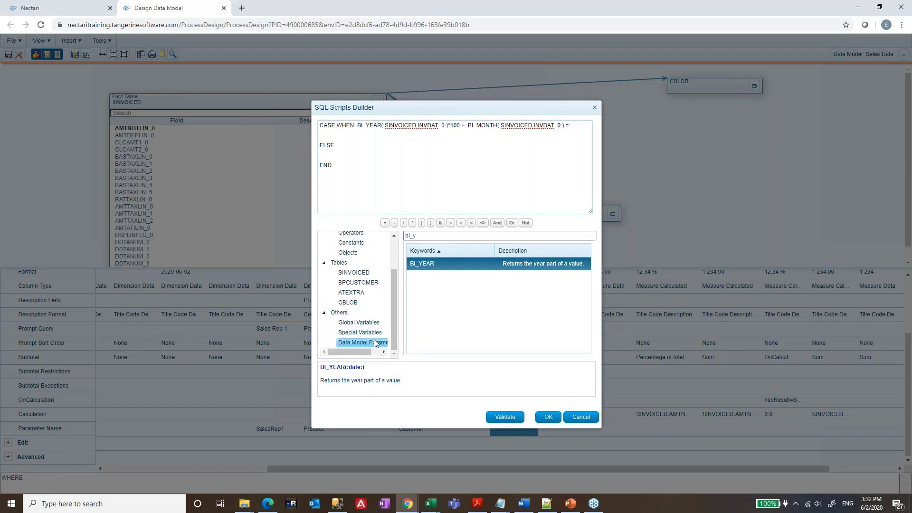
click(374, 342)
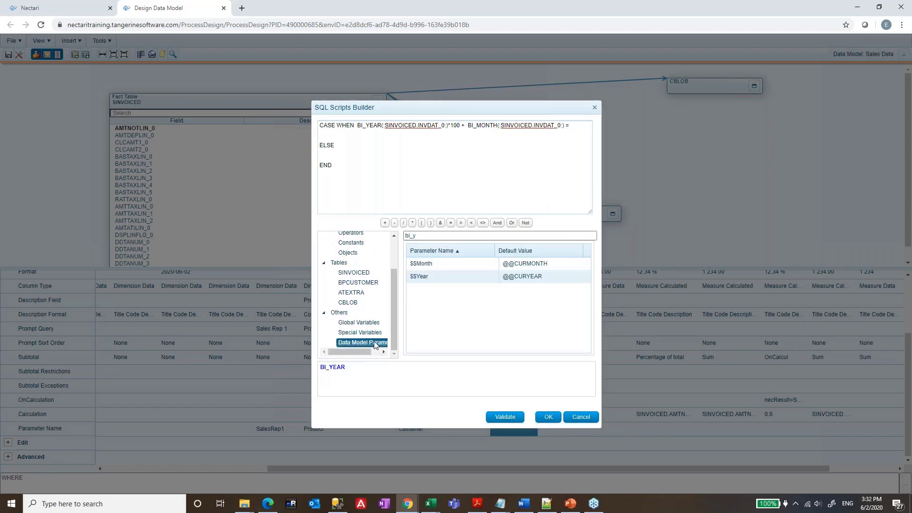
double_click(445, 282)
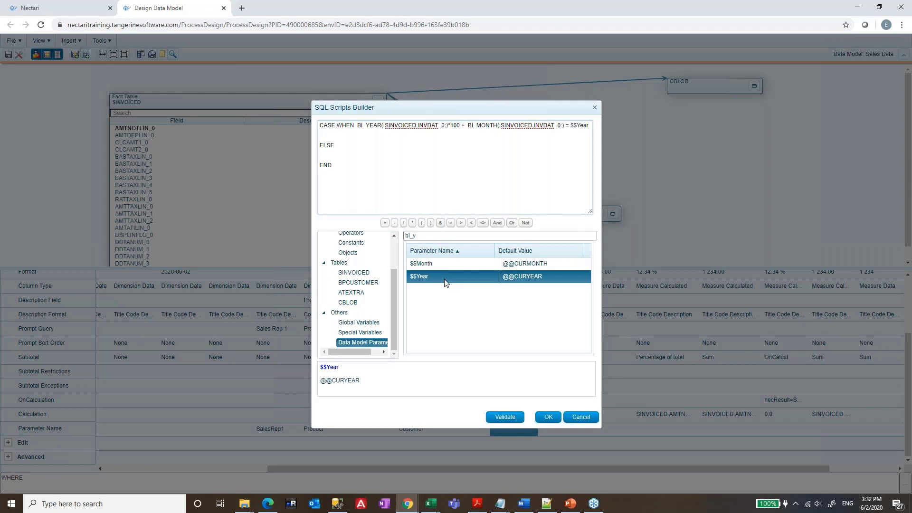
text(*100+)
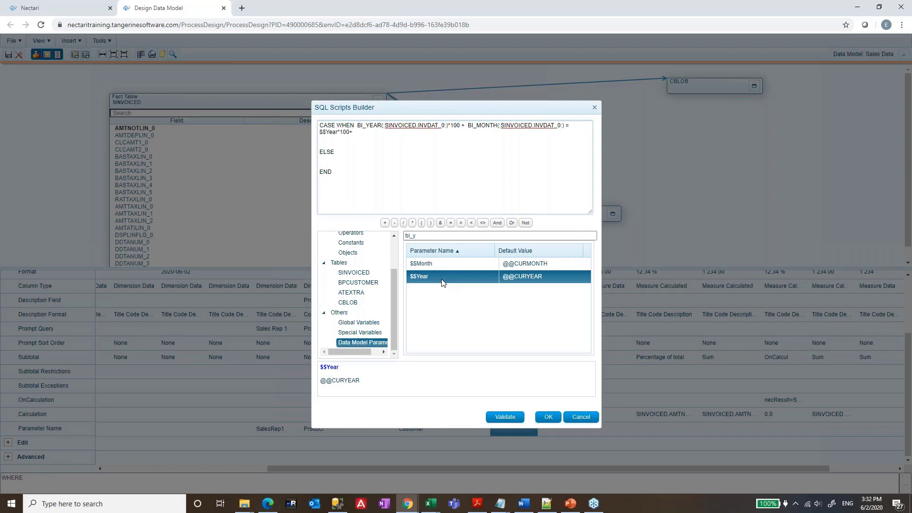
double_click(435, 265)
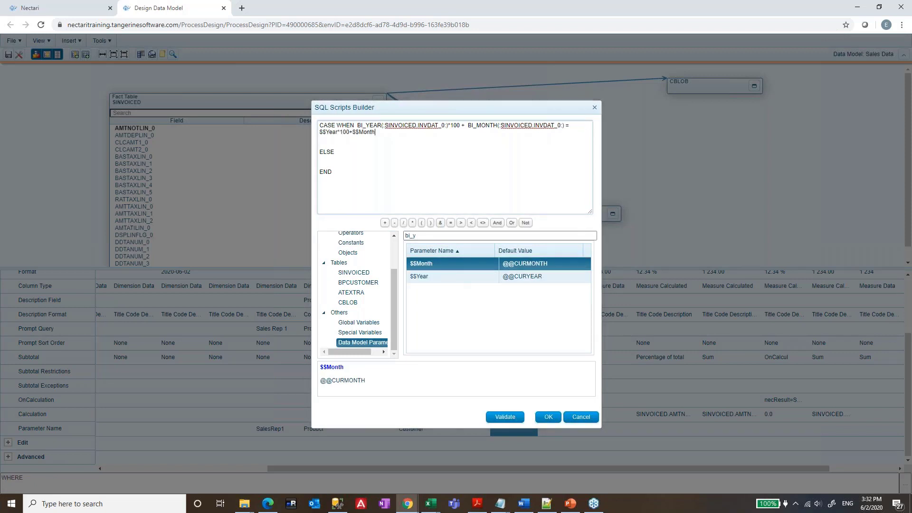
Step: Add THEN and the SINVOICED.AMTNOTLIN_0 field as its result, separated from the condition by a blank line
text(THEN)
click(363, 274)
double_click(424, 236)
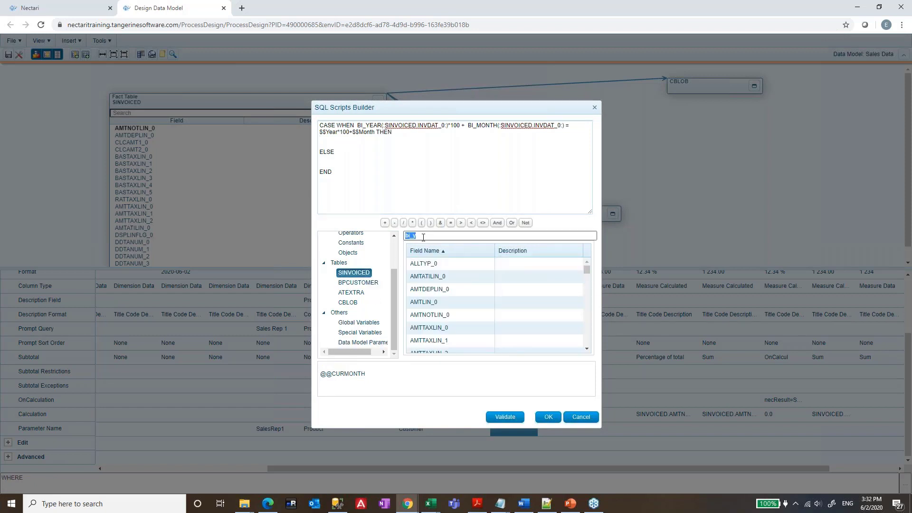
text(INV)
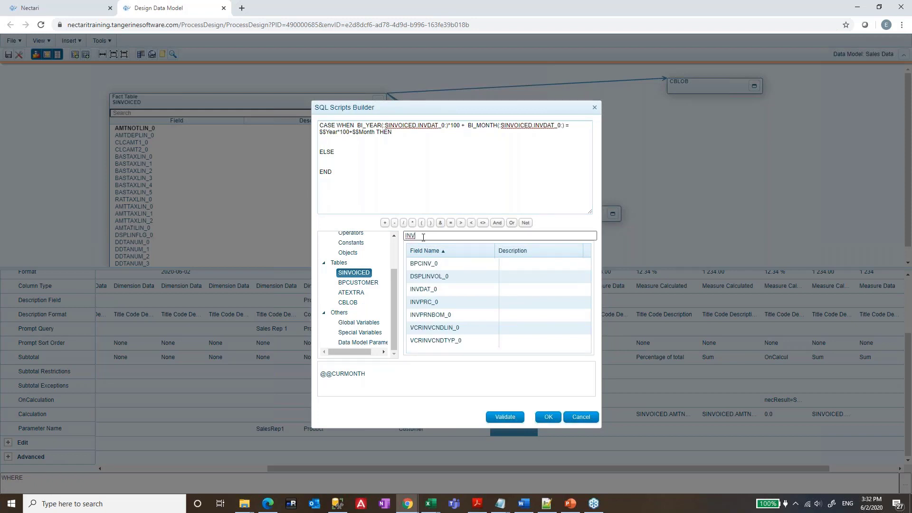
double_click(423, 236)
text(AMTN)
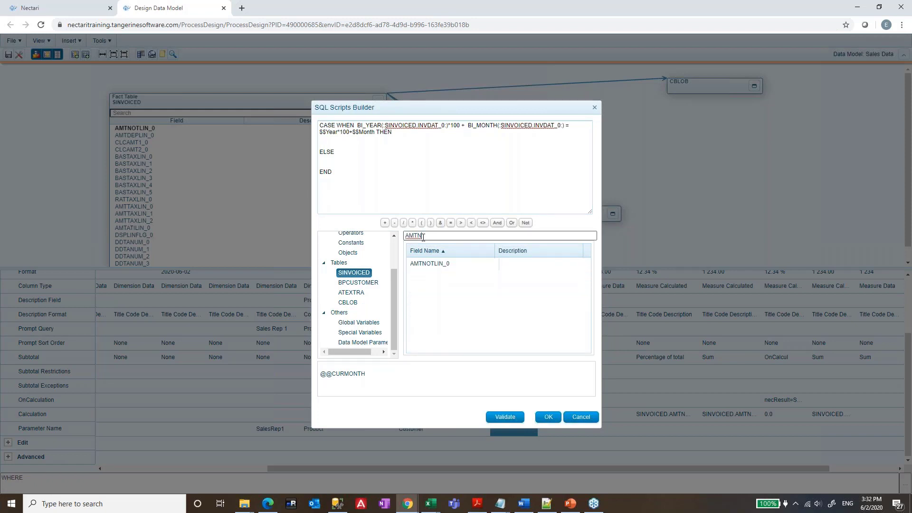
double_click(429, 263)
click(428, 135)
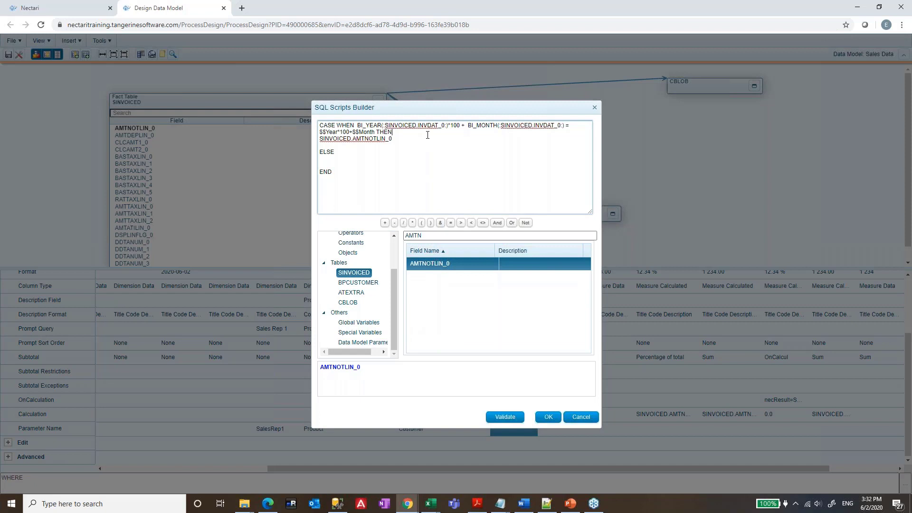
key(Return)
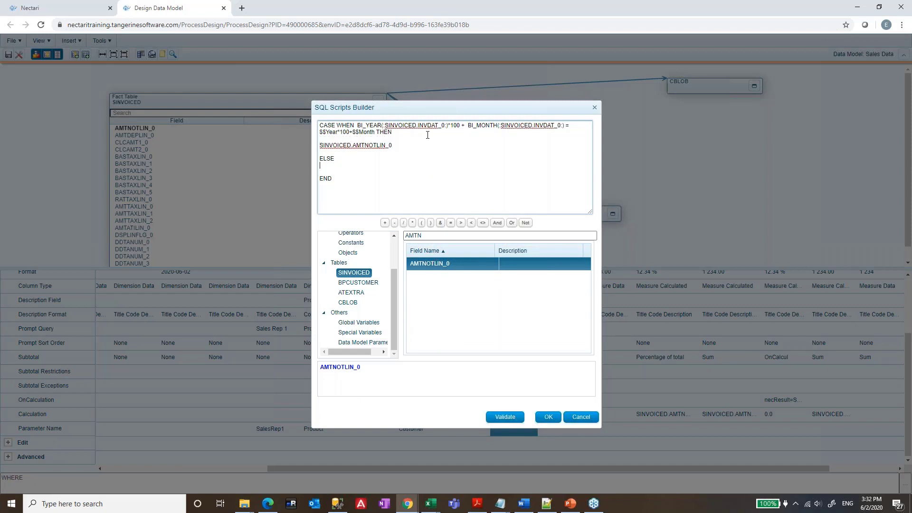
Step: Set the ELSE result to 0, copy the entire script and accept the MTD calculation
text(0)
key(ctrl+a)
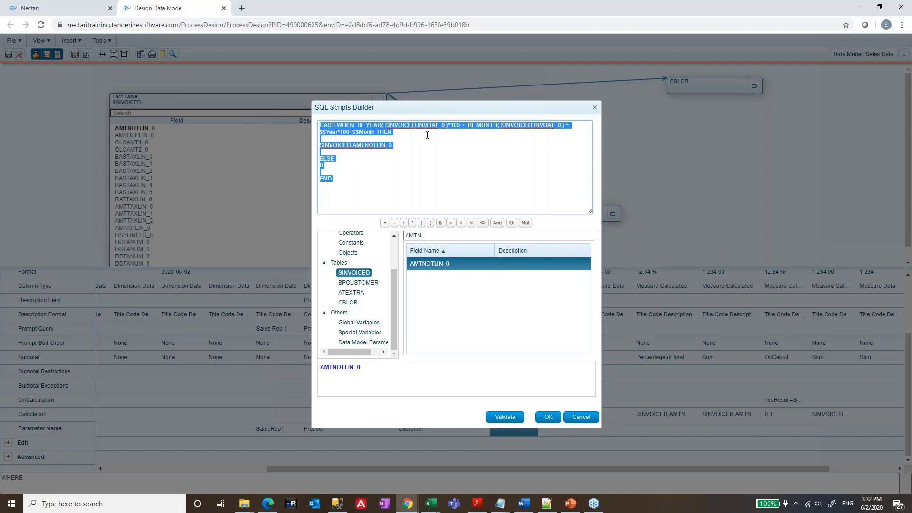
key(ctrl+c)
click(548, 418)
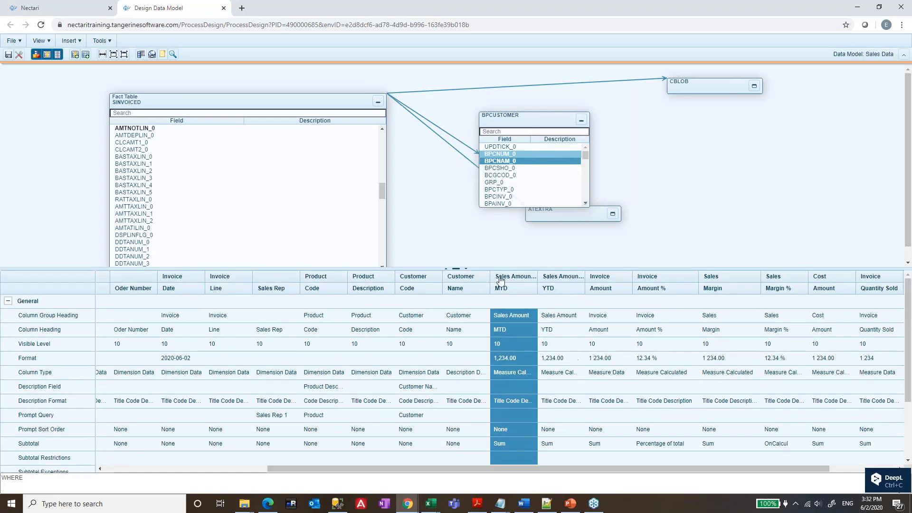
Step: Open the YTD column's calculation script and paste the copied MTD script into it
click(559, 290)
scroll(547, 370, down, 3)
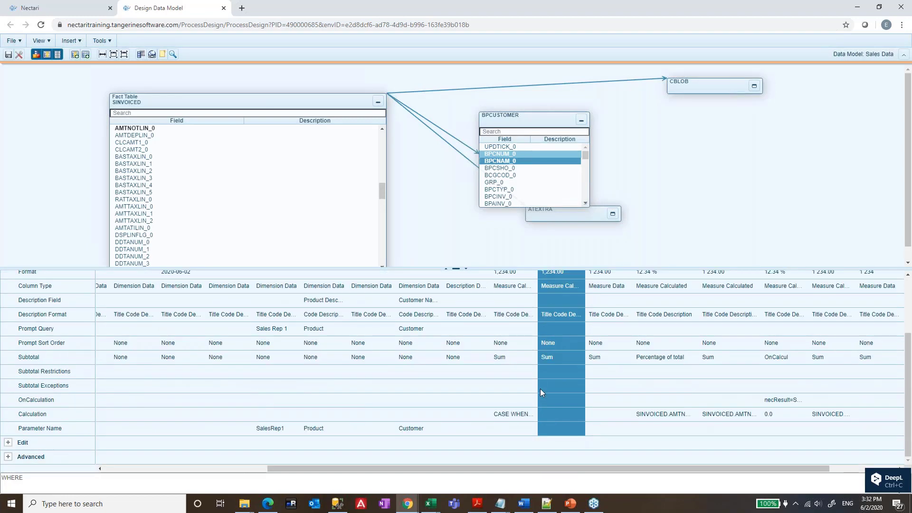
click(566, 417)
click(580, 417)
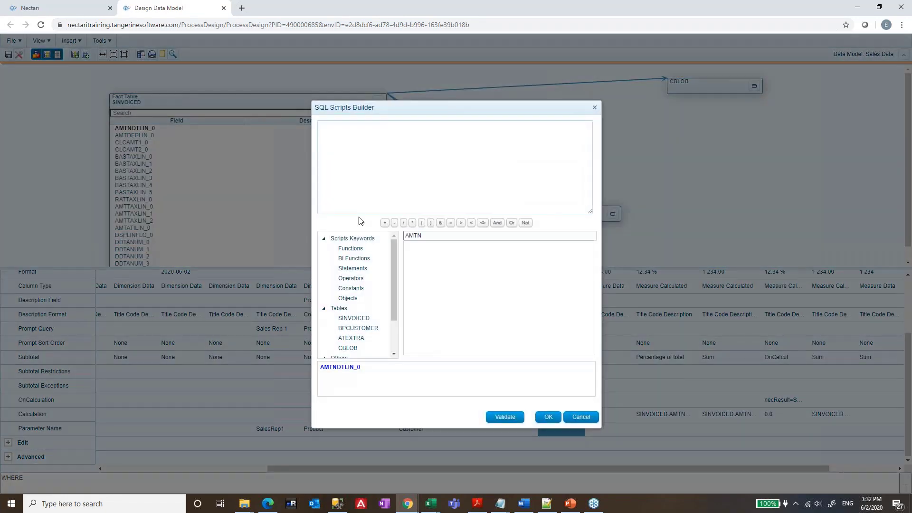
click(344, 142)
key(ctrl+v)
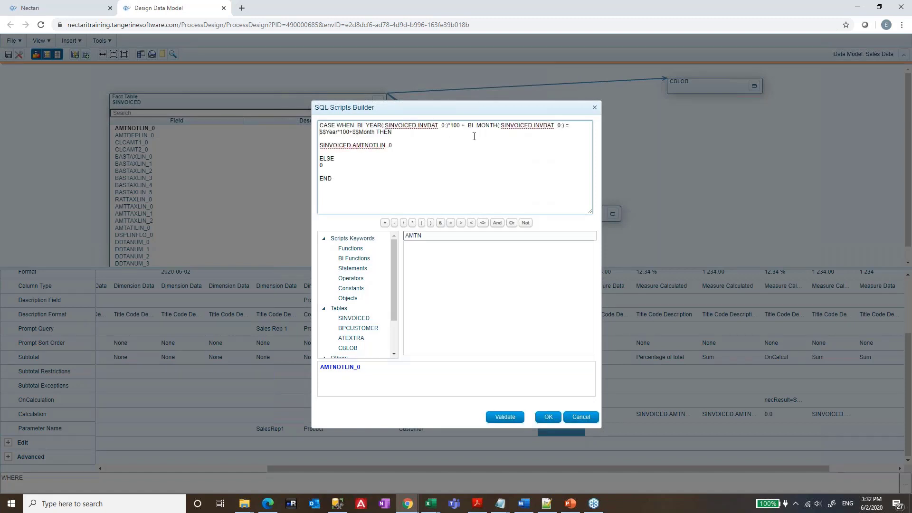
Step: Replace the equals sign in the YTD condition with BETWEEN and insert a copy of $$Year*100 as the lower bound
click(566, 127)
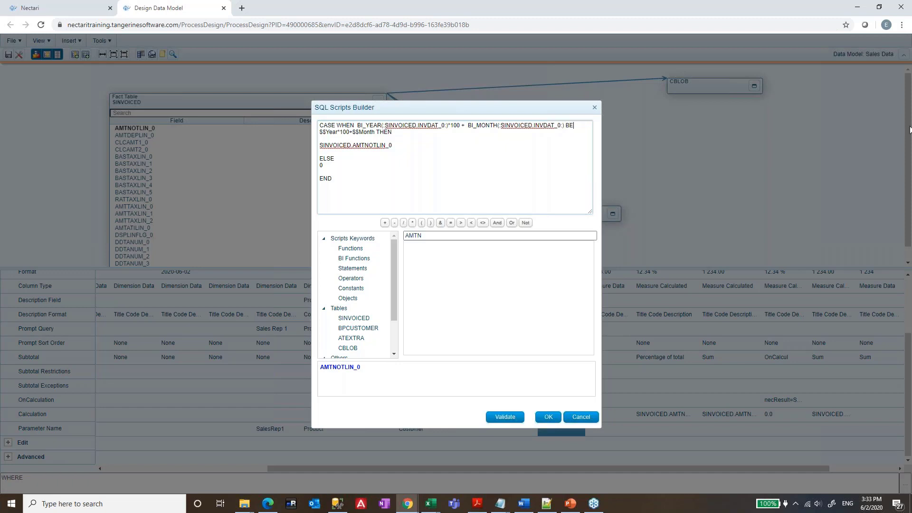
text(BETWEEN)
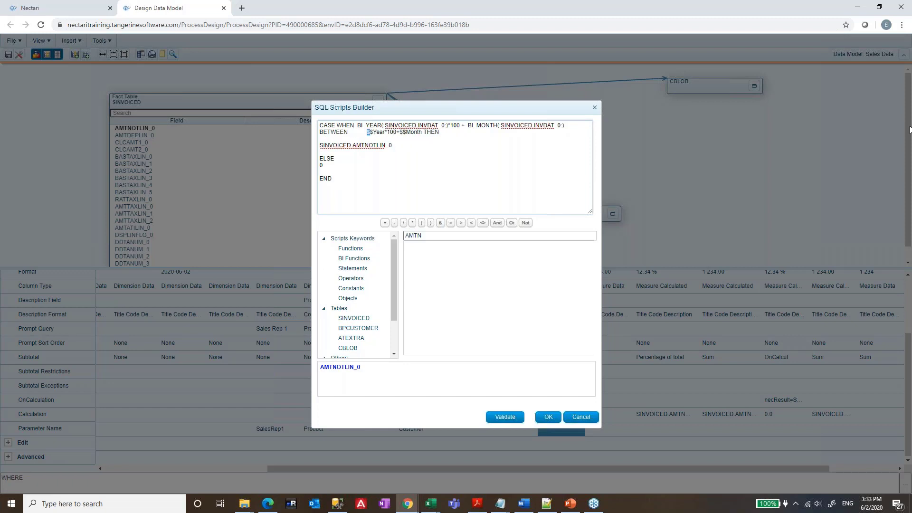
key(shift+Right)
key(shift+Right)
key(shift+Right)
key(shift+Right)
key(shift+Right)
key(shift+Right)
key(shift+Right)
key(shift+Right)
key(shift+Right)
key(shift+Right)
key(ctrl+c)
key(Left)
key(Left)
key(Left)
key(Left)
key(Left)
key(Left)
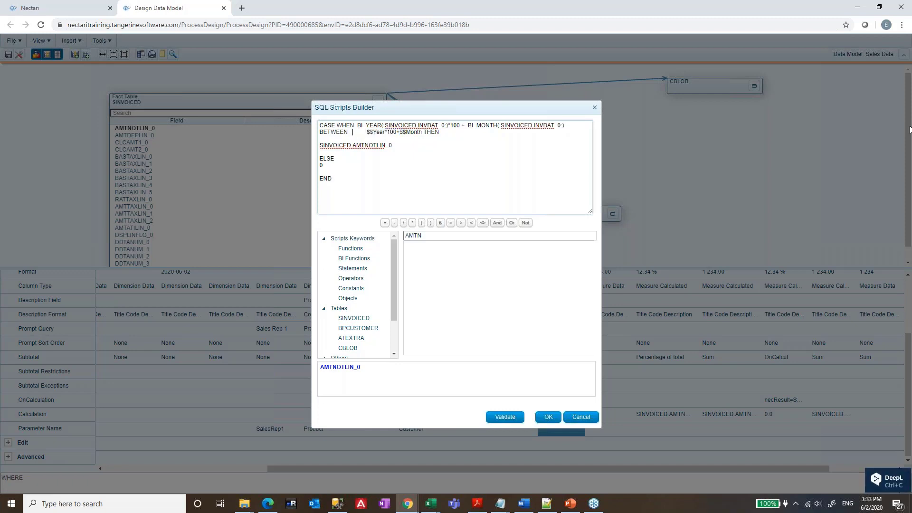
key(ctrl+v)
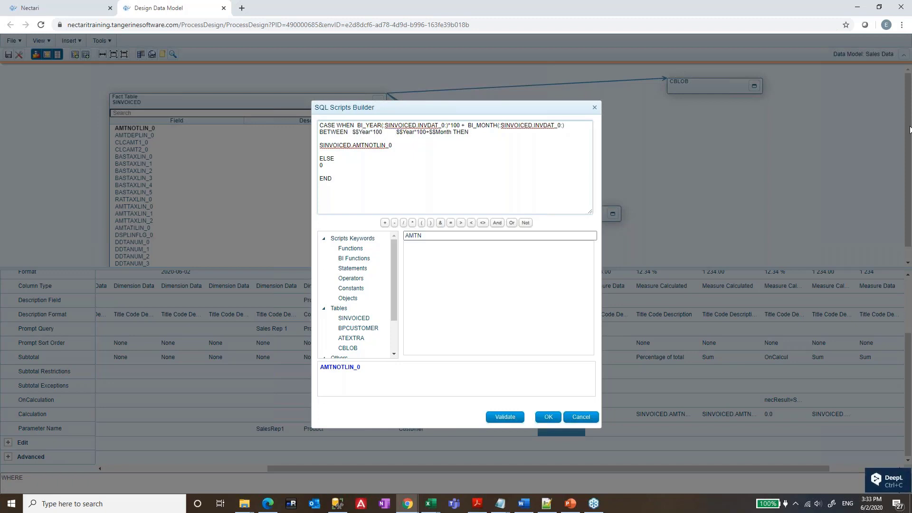
Step: Join the bounds with AND, remove the extra spaces before $$Year*100+$$Month, and accept the YTD calculation
text(AND)
key(Delete)
key(Delete)
key(Delete)
key(Delete)
key(Delete)
key(Delete)
key(Delete)
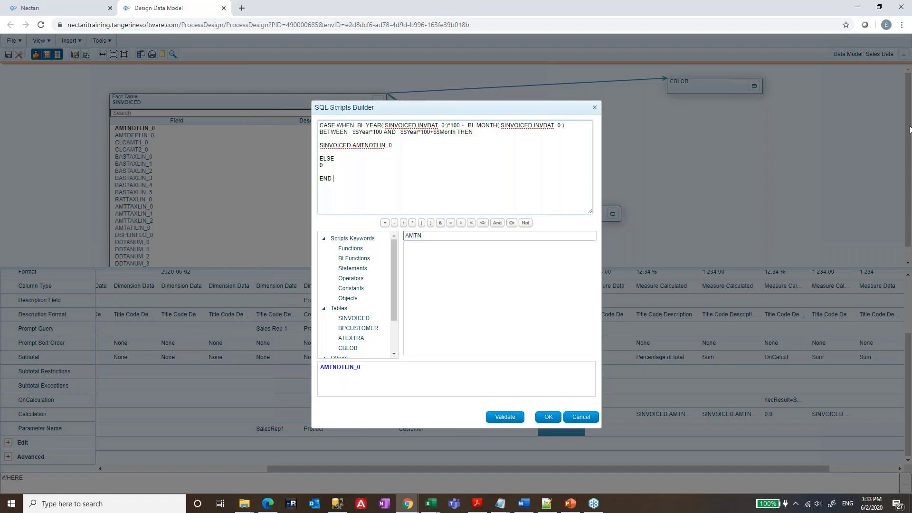
click(548, 417)
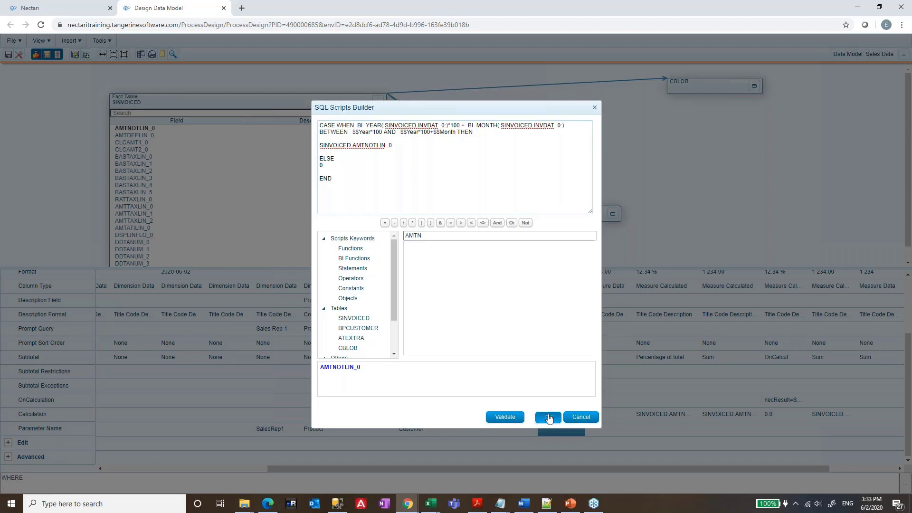
click(548, 417)
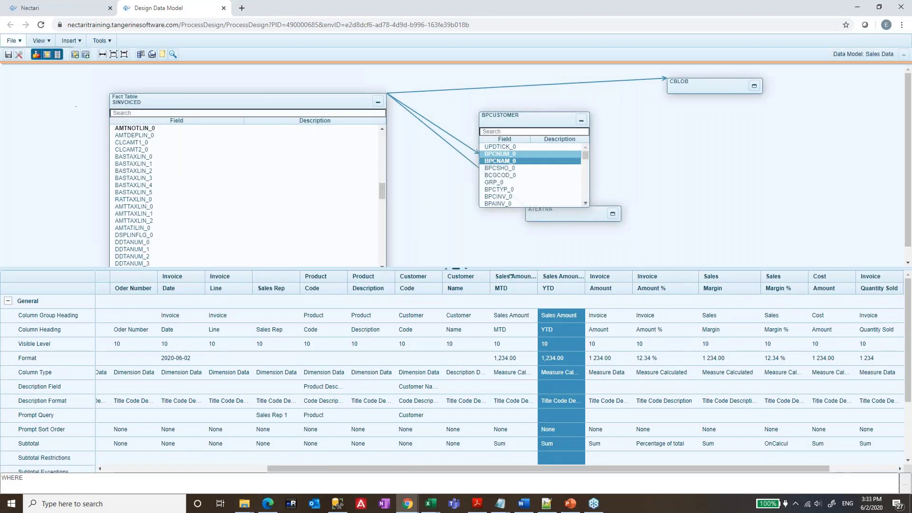
Step: Save the data model, switch to the Nectari browser tab and open the Sales Report under Sales Data
click(8, 54)
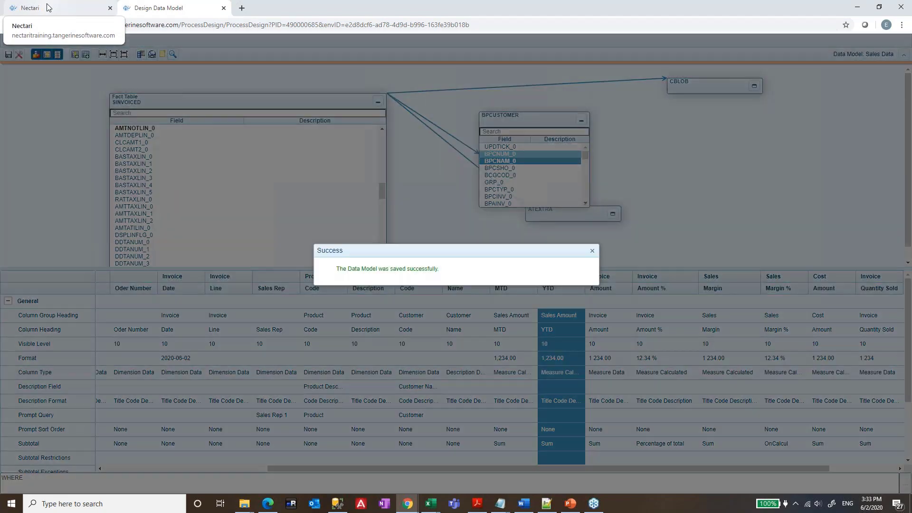
click(48, 7)
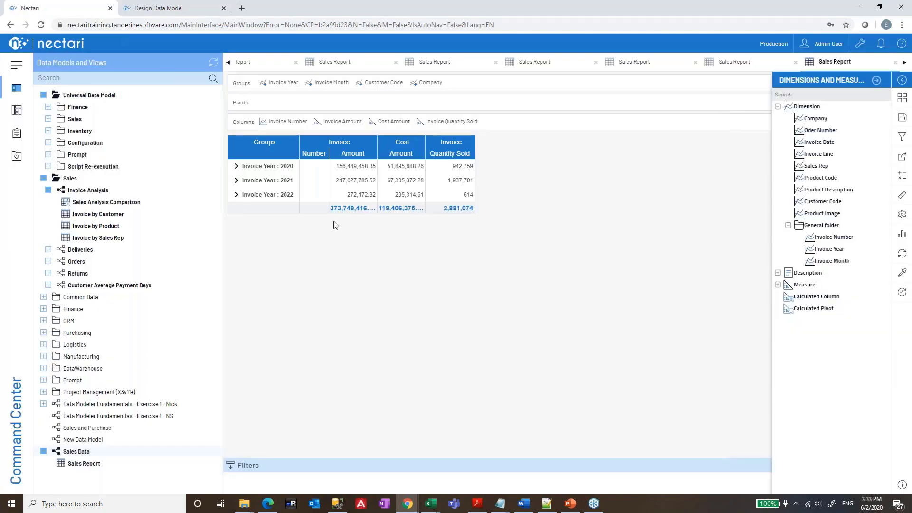
click(97, 464)
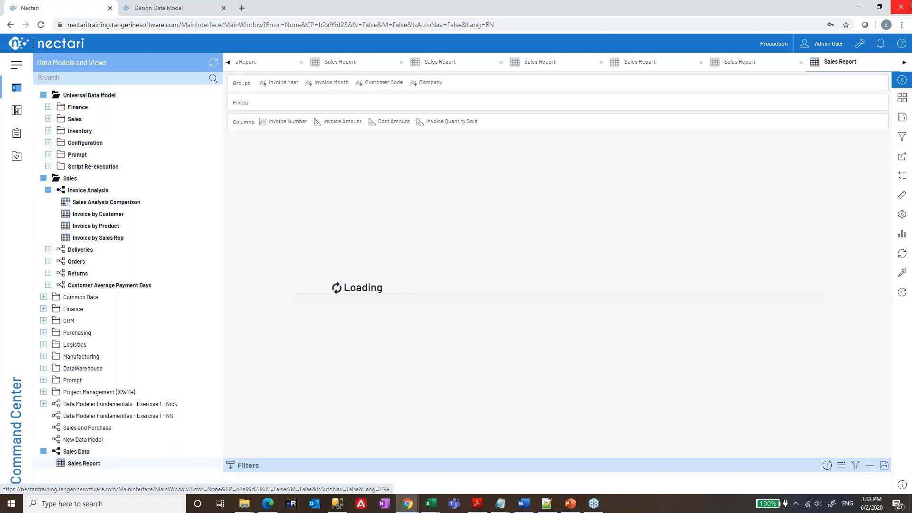
Step: Close the newest duplicate Sales Report tabs, back to the view with the Invoice Amount %, Sales Margin and Sales Margin % columns
click(902, 63)
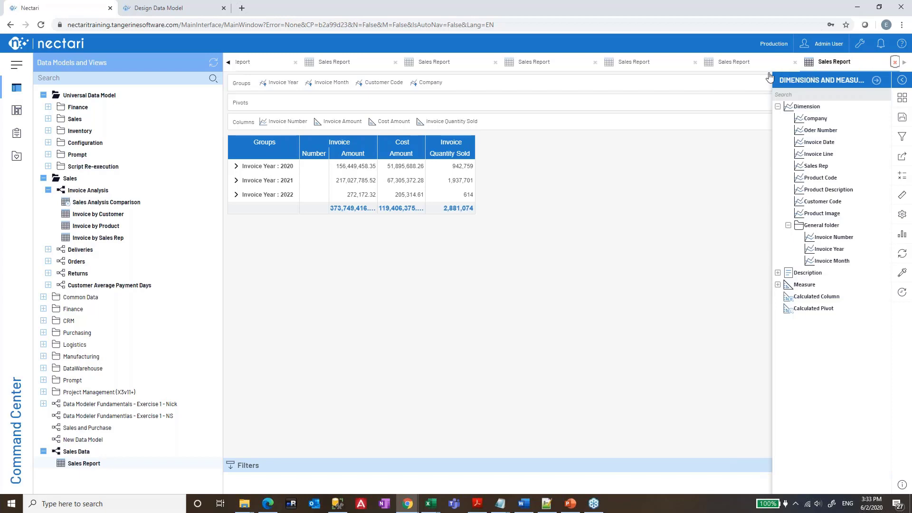
click(857, 66)
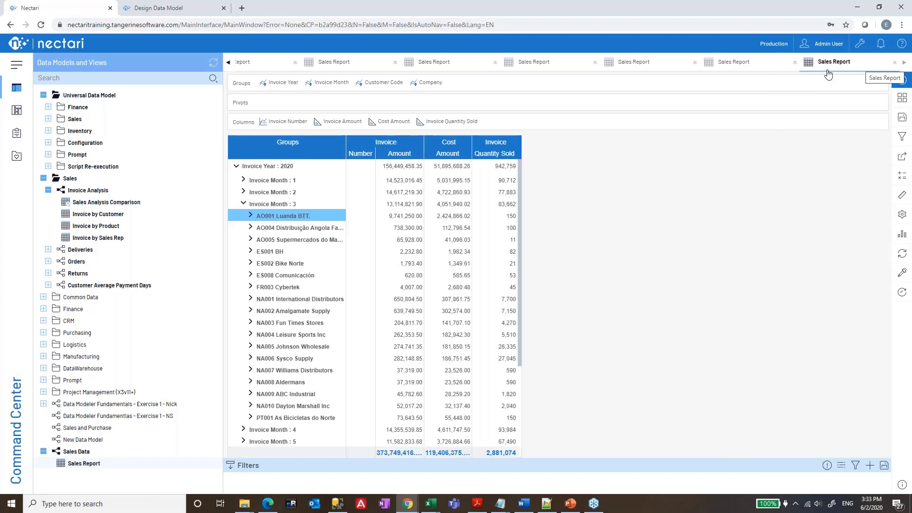
click(894, 63)
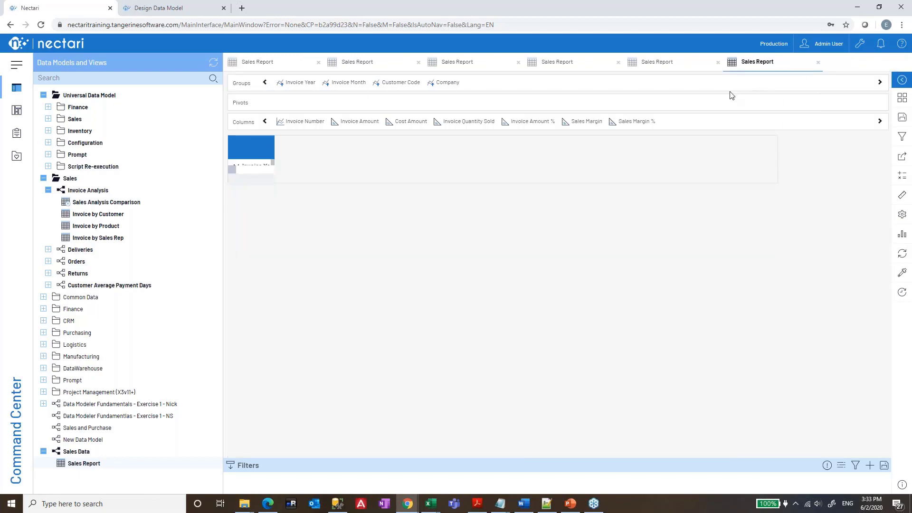
Step: Save the Sales Report view with the margin columns under its existing description and options
click(902, 117)
click(839, 148)
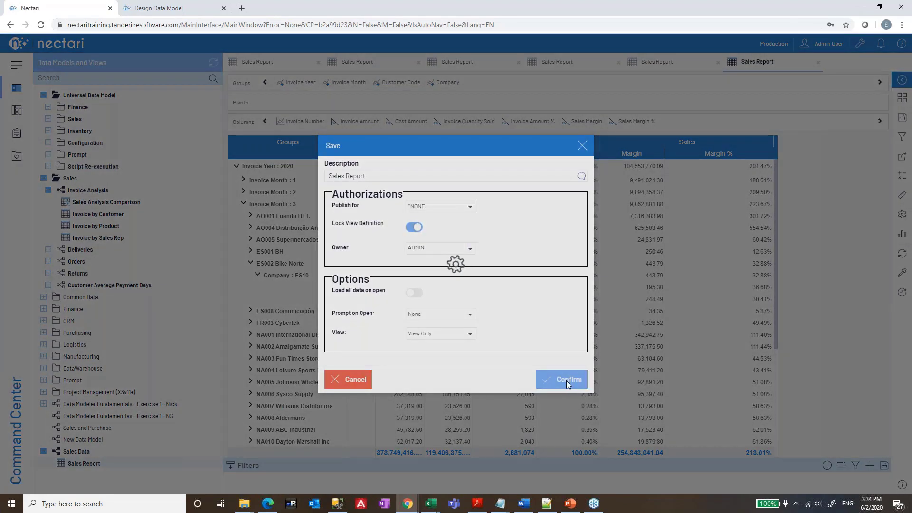
click(566, 381)
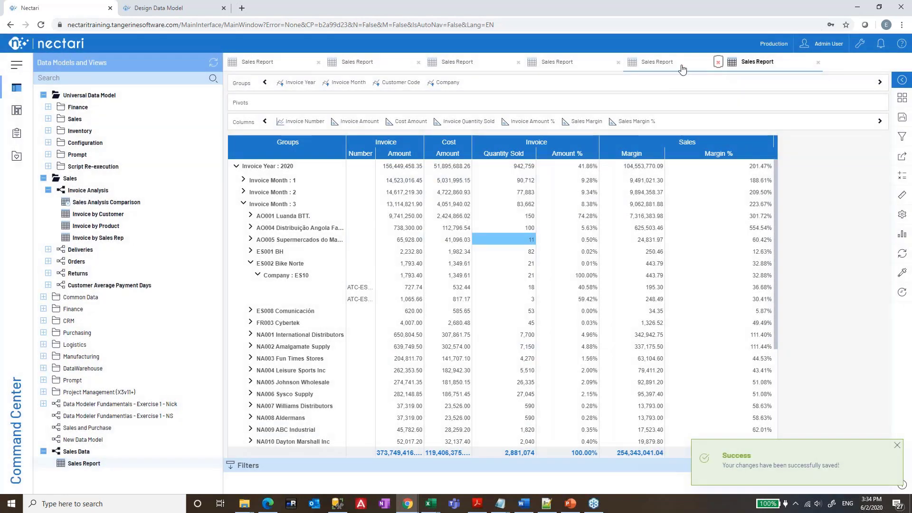
Step: Close three more duplicate Sales Report tabs, reopen the saved Sales Report and expand Invoice Year 2020 and Invoice Month 1
click(618, 63)
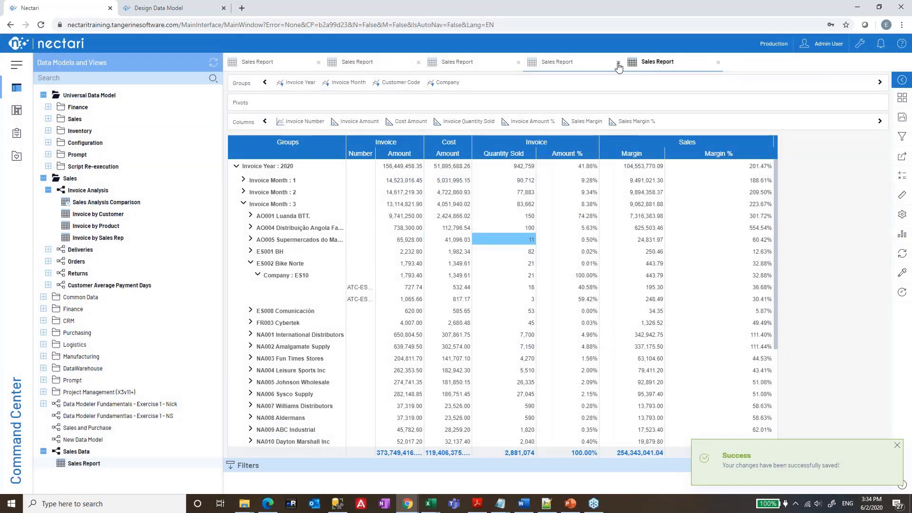
click(518, 63)
click(518, 62)
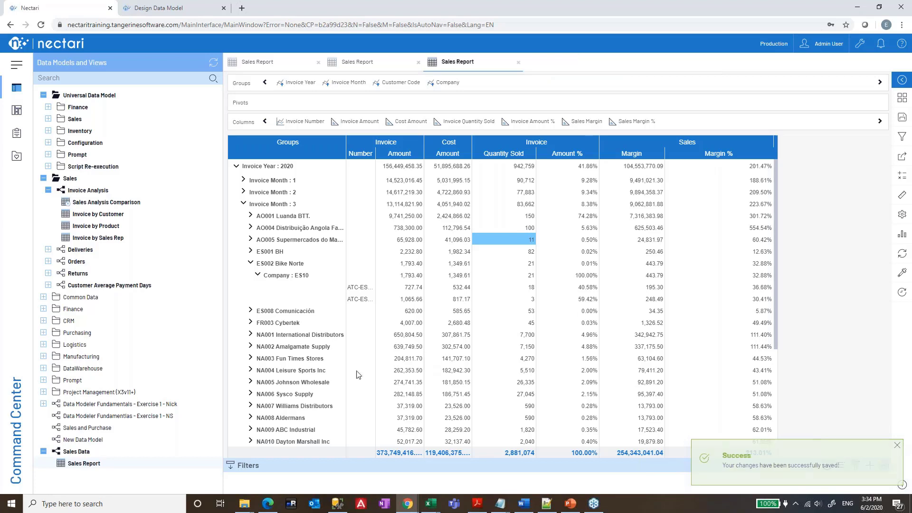
click(99, 464)
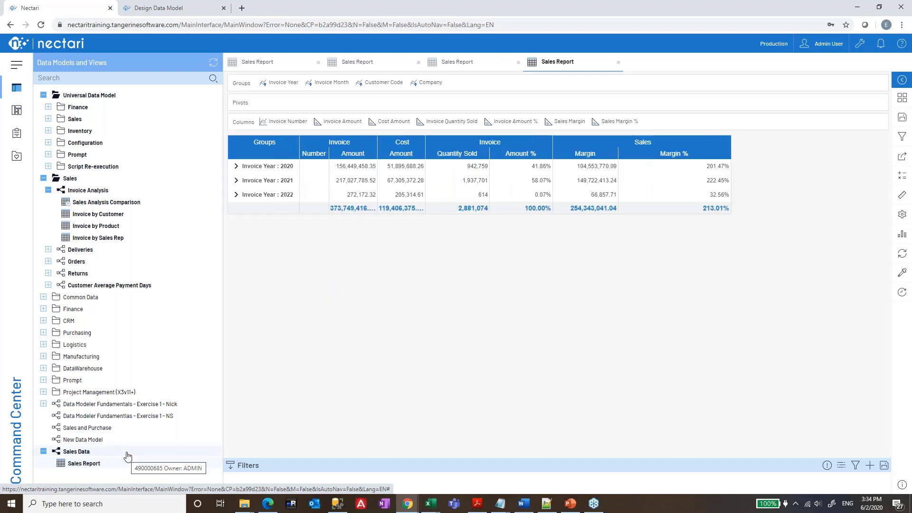
click(236, 166)
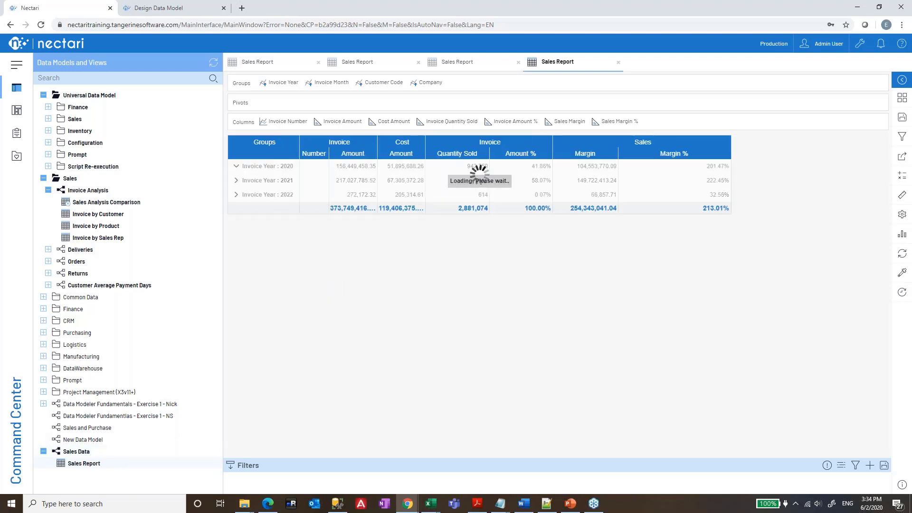
click(243, 180)
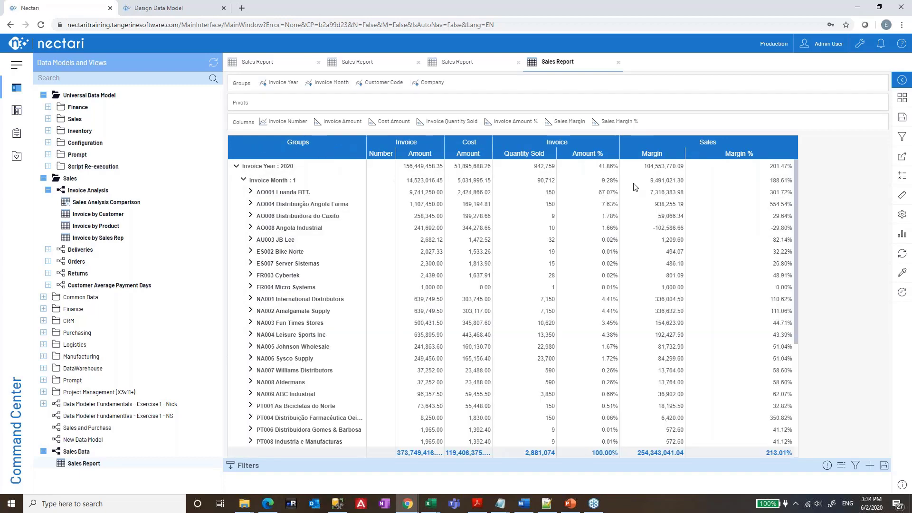
Step: Add the Sales Amount MTD and Sales Amount YTD measures to the report columns and widen both to show their full values
click(901, 196)
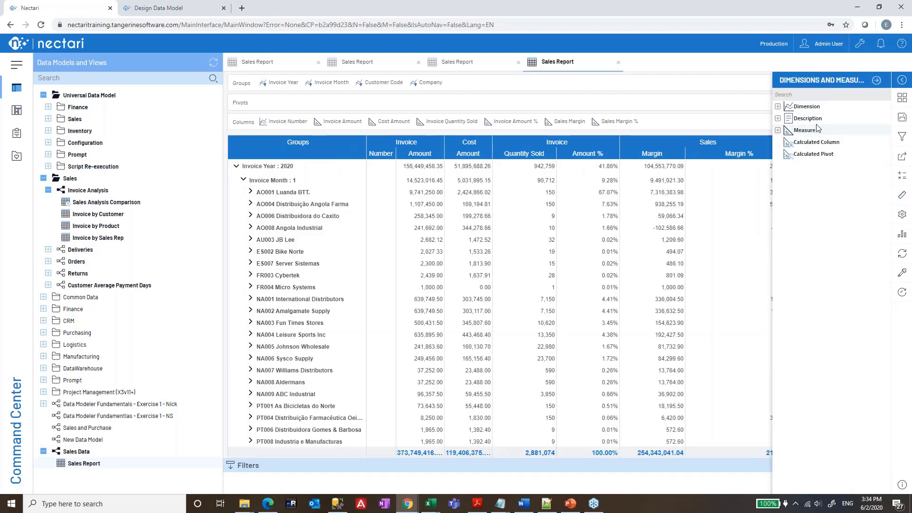
click(817, 130)
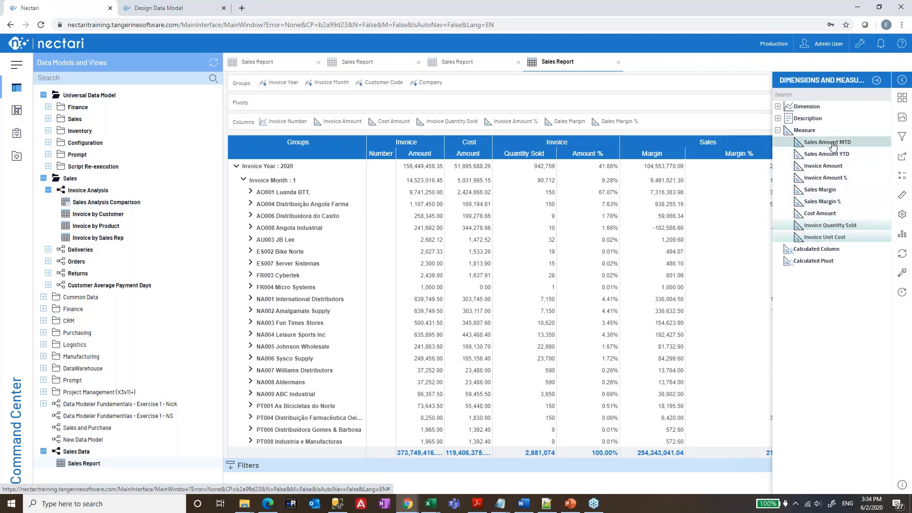
drag(844, 141, 682, 120)
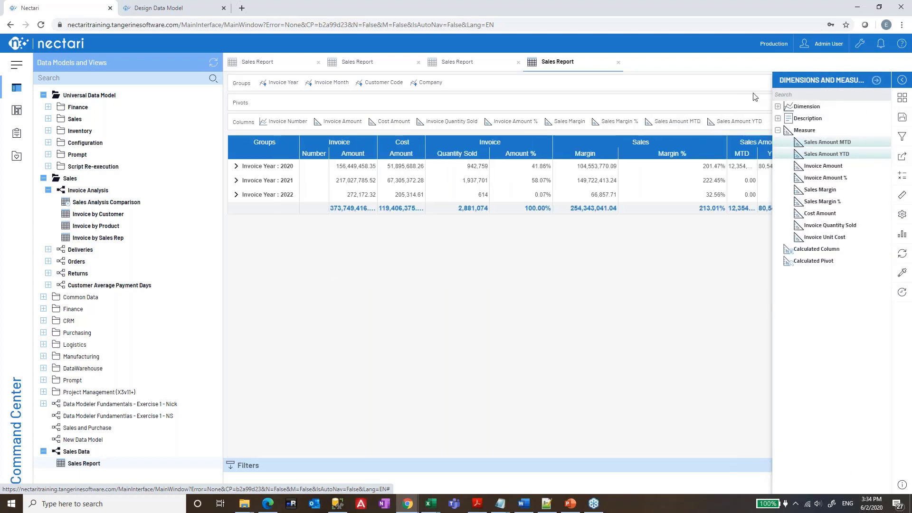
click(877, 81)
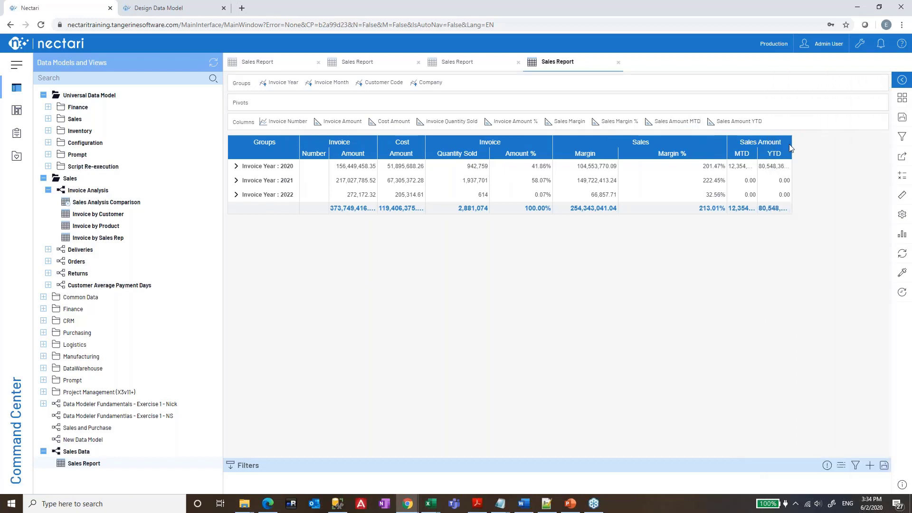
drag(792, 146, 837, 150)
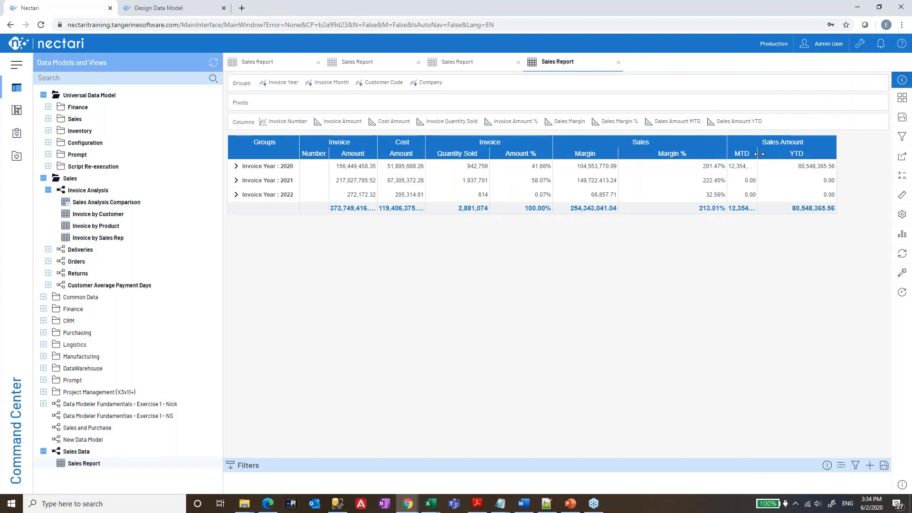
drag(758, 155, 792, 156)
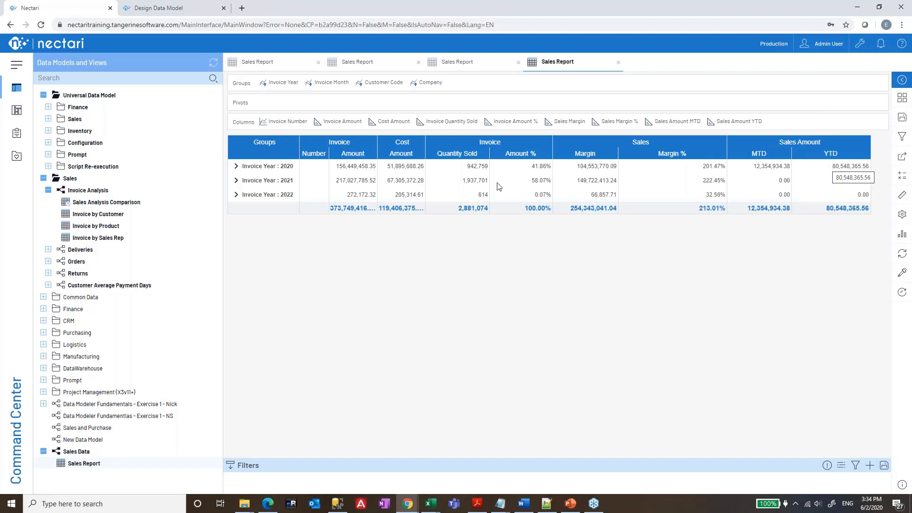
Step: Expand Invoice Year 2020 and check the MTD and YTD sales amounts for Invoice Month 6
click(236, 168)
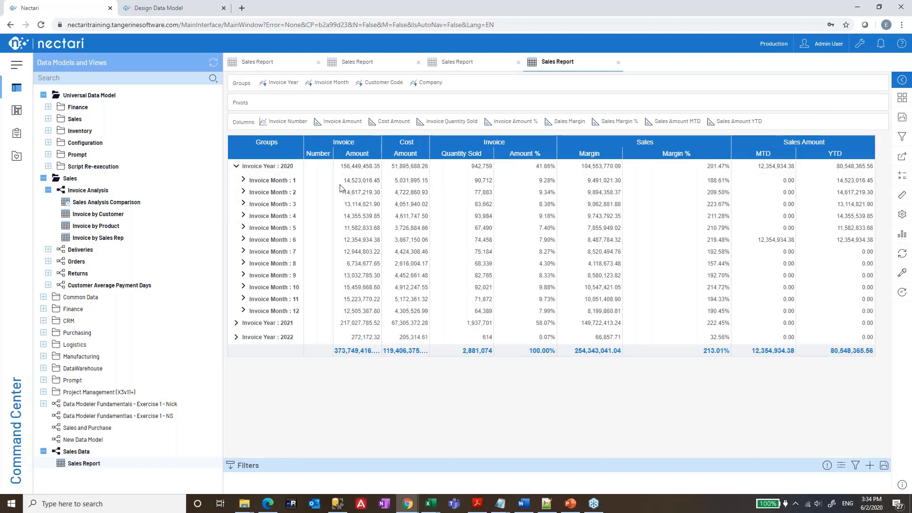
click(295, 242)
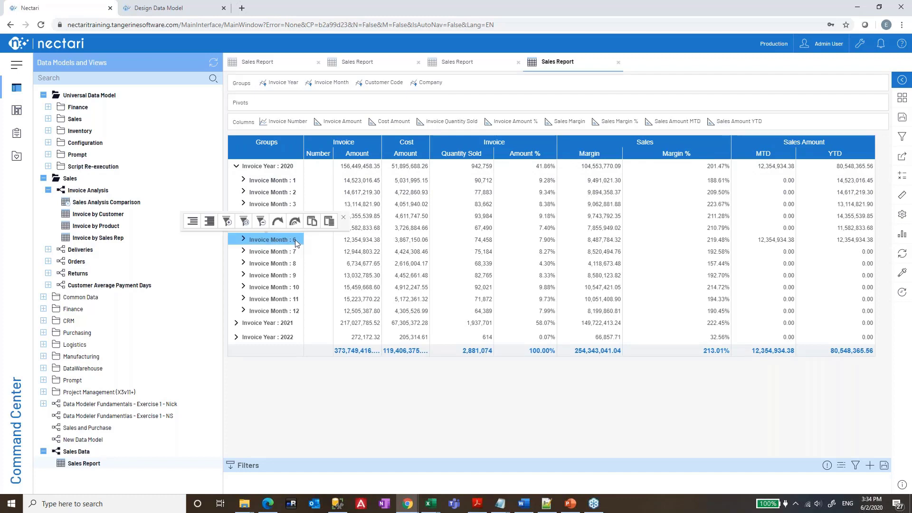
click(778, 239)
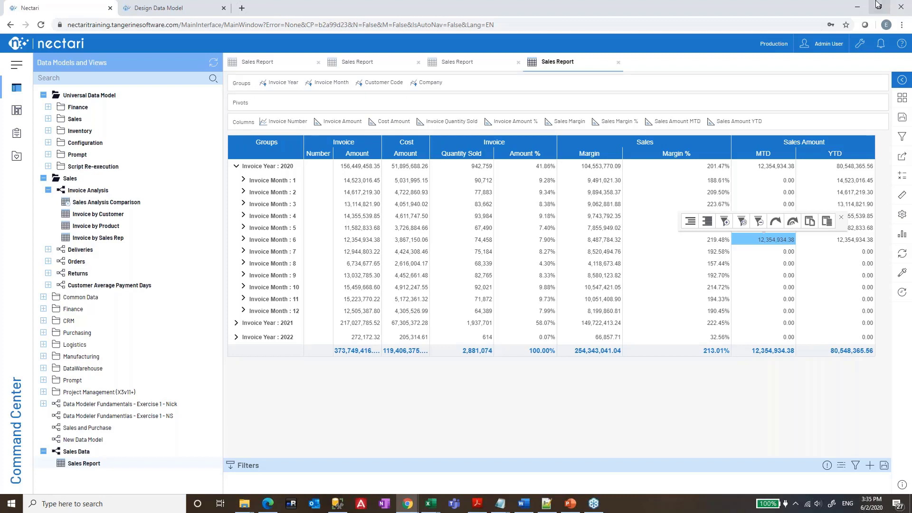
click(848, 242)
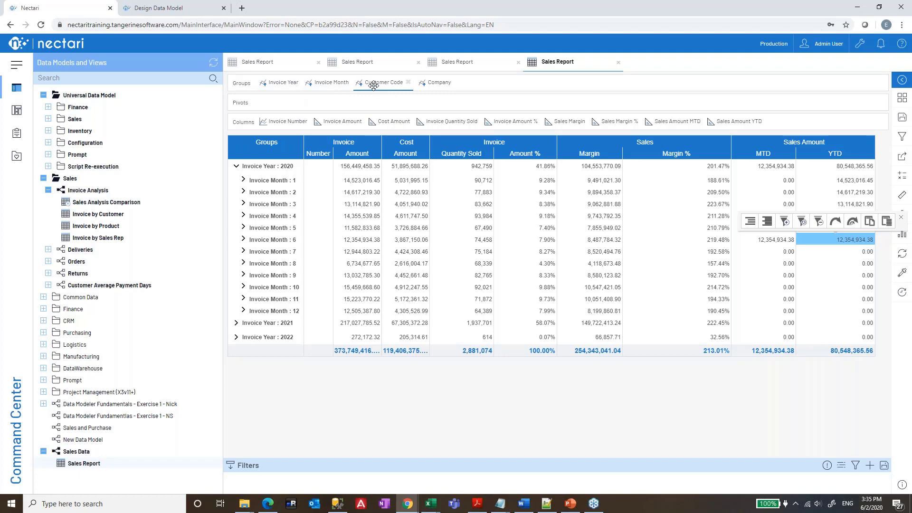
Step: Make Customer Code the first grouping level of the Sales Report, ahead of Invoice Year, and save the report
drag(374, 85, 285, 84)
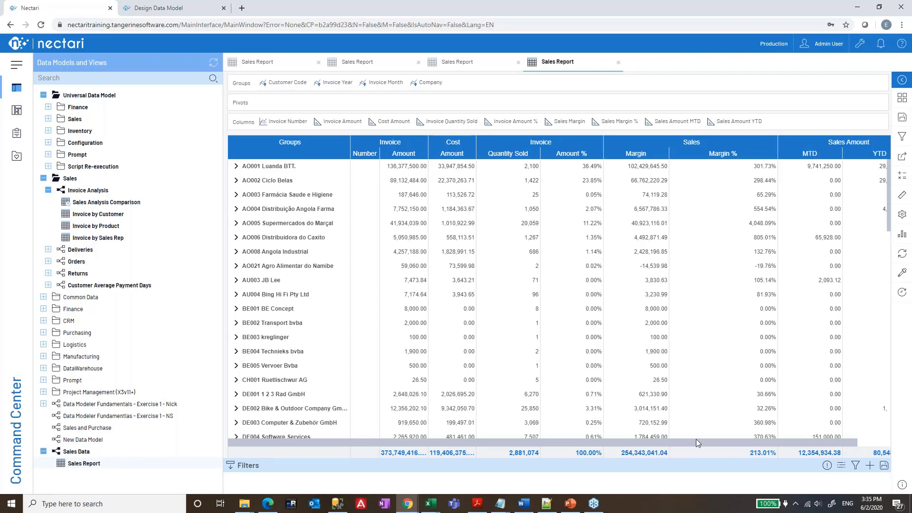
drag(698, 444, 740, 447)
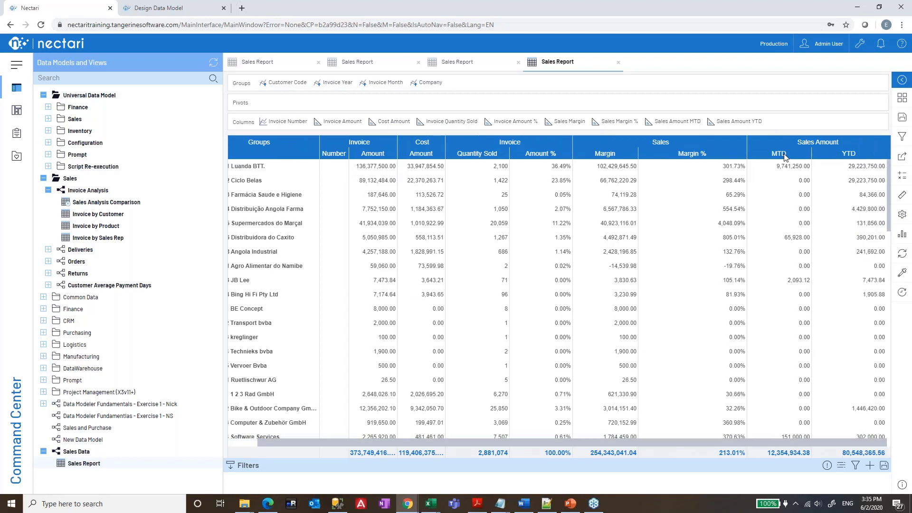
click(904, 119)
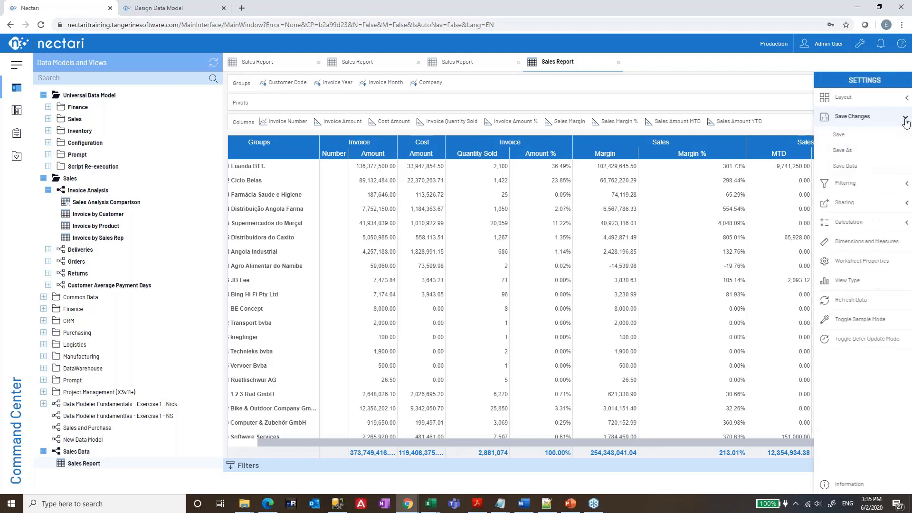
click(836, 135)
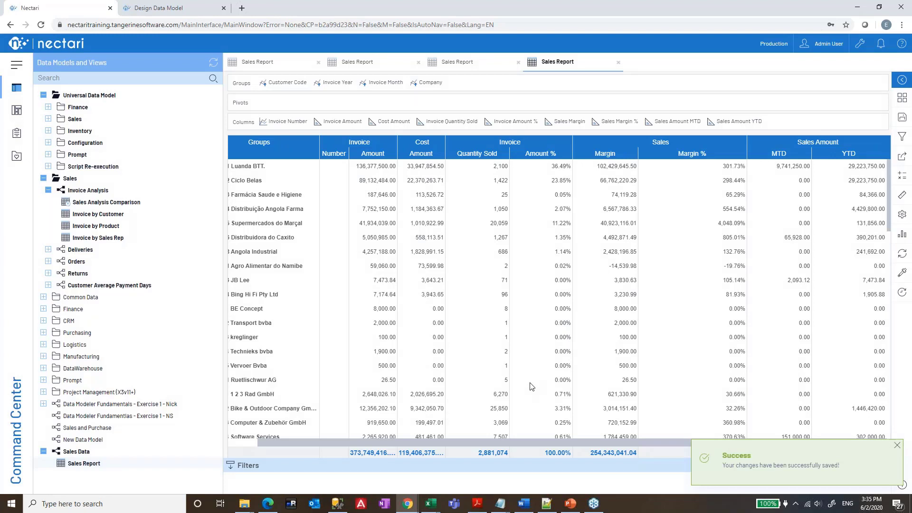
Step: Reopen the Sales Report with the Year parameter set to 2021 and Month to 3, and check its MTD and YTD columns
double_click(90, 468)
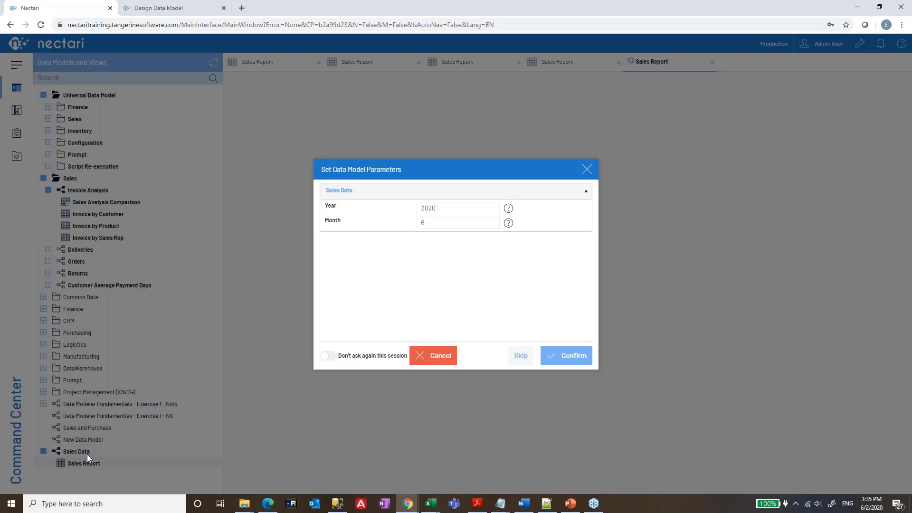
double_click(437, 207)
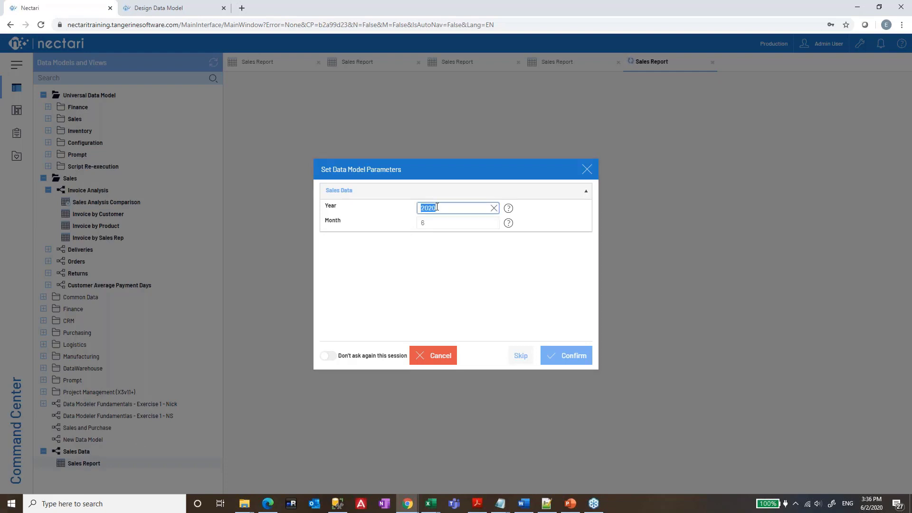
text(202)
key(Tab)
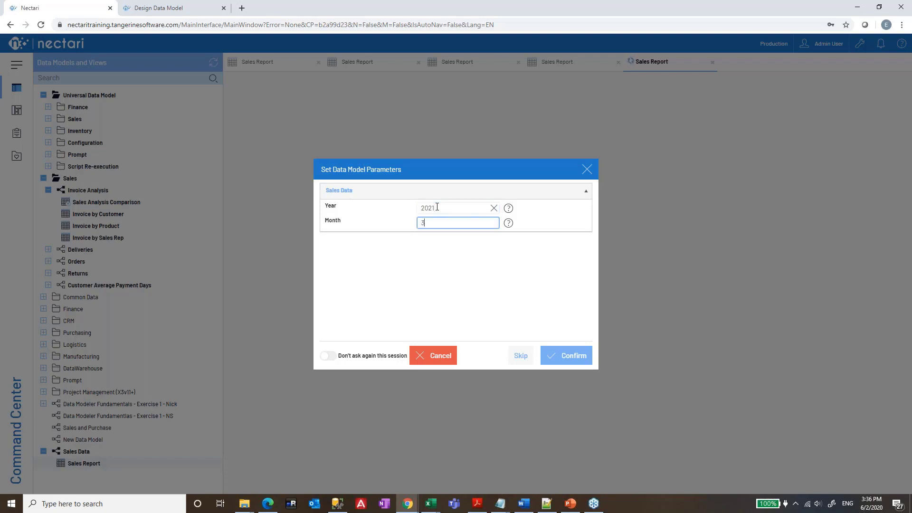
click(570, 355)
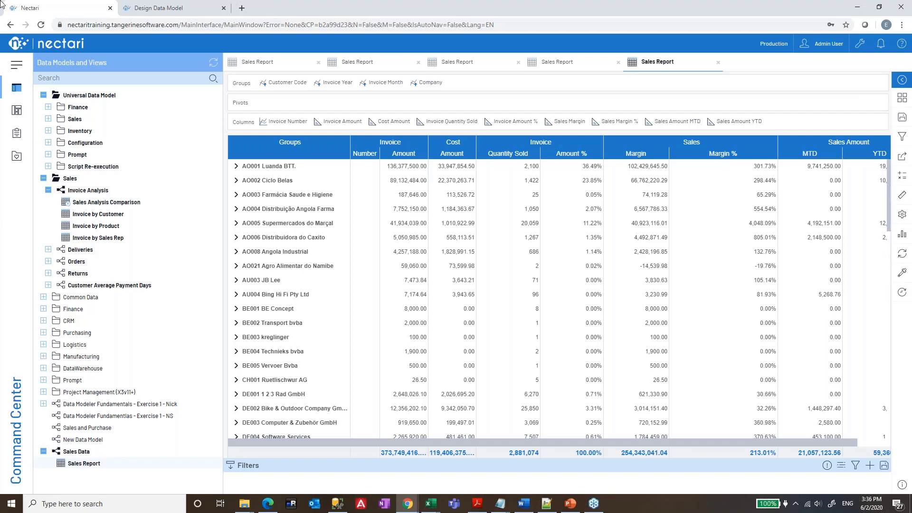
drag(694, 449, 726, 448)
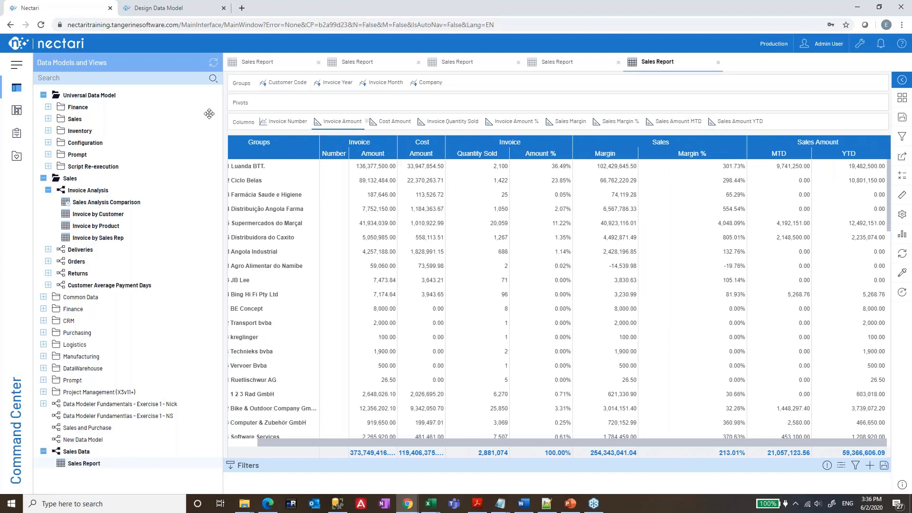
Step: Open the Sales Summarized view of the Universal Data Model's Sales Invoice Analysis and examine its measure folders, including Actual
click(48, 119)
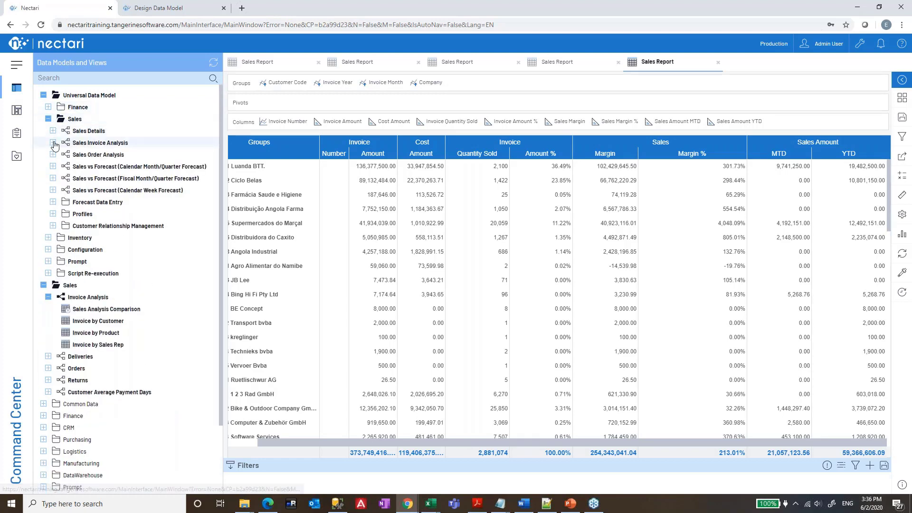
click(52, 143)
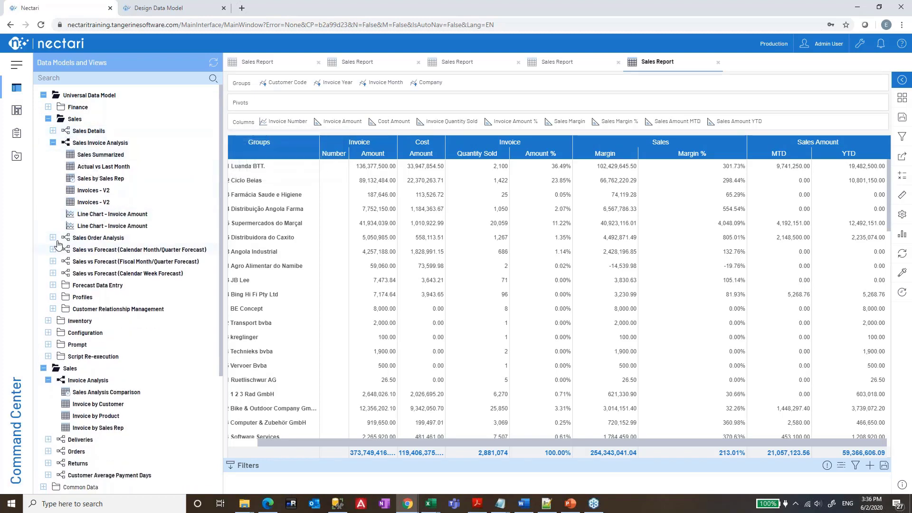
click(95, 156)
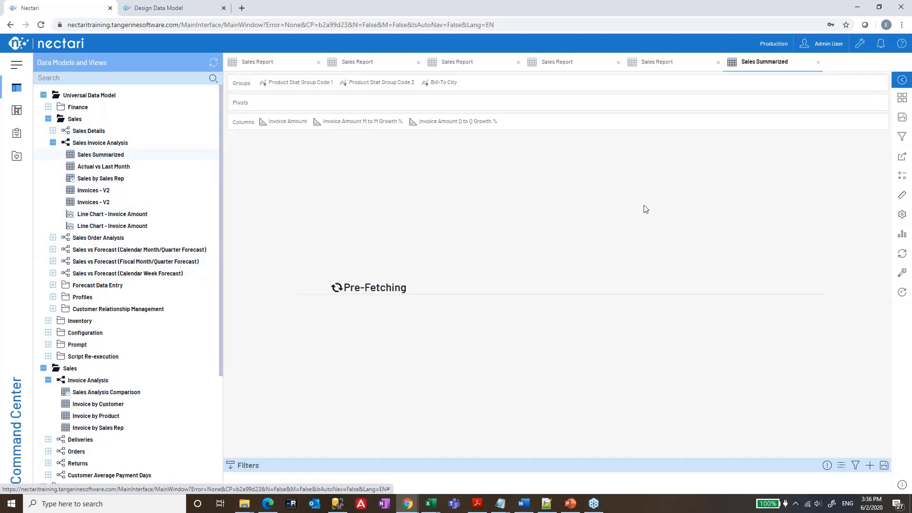
click(906, 200)
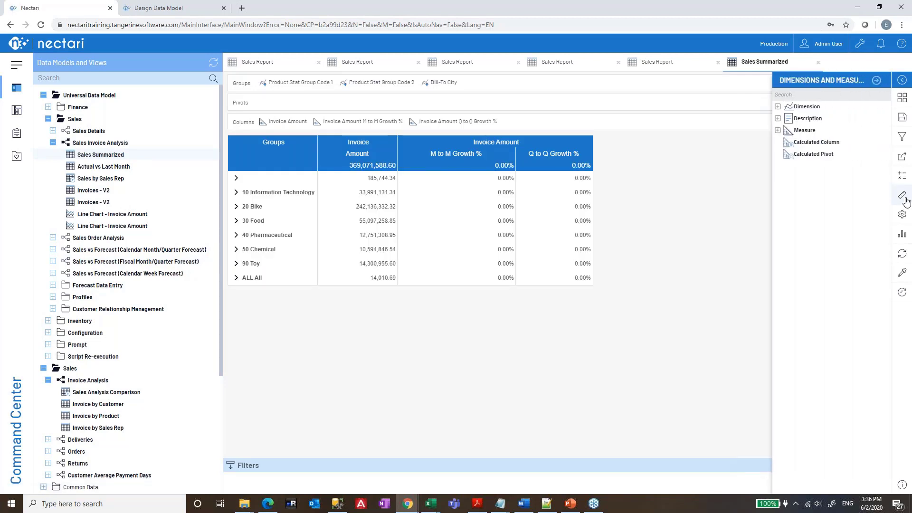
click(778, 130)
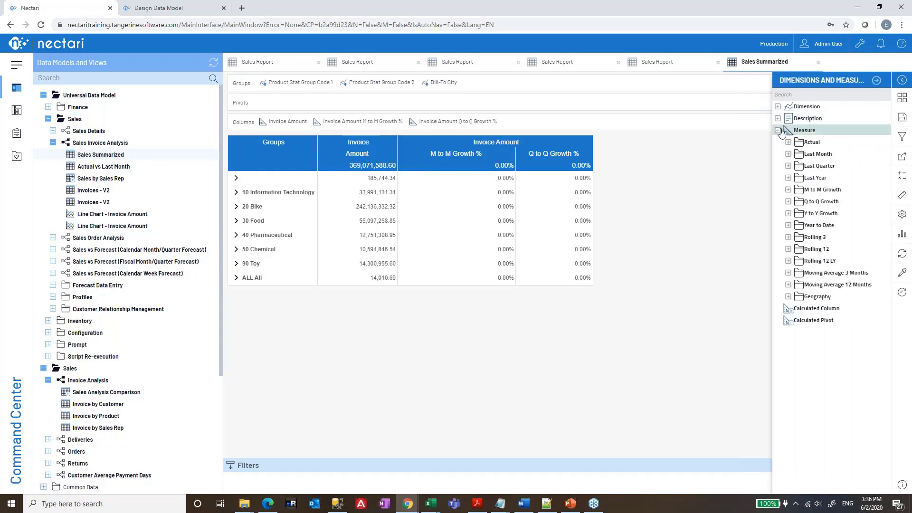
click(788, 142)
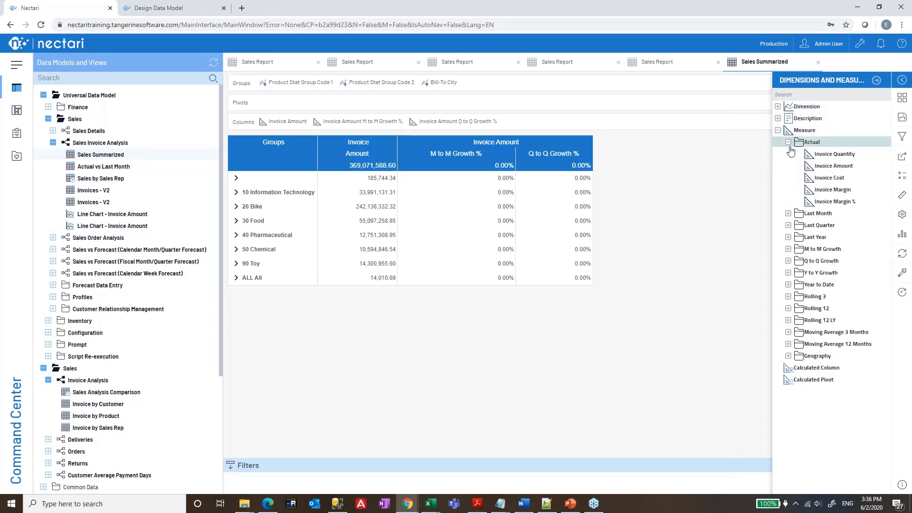
Step: Examine the Last Month, Last Quarter and Last Year measures of the Sales Summarized view, and close the view
click(788, 213)
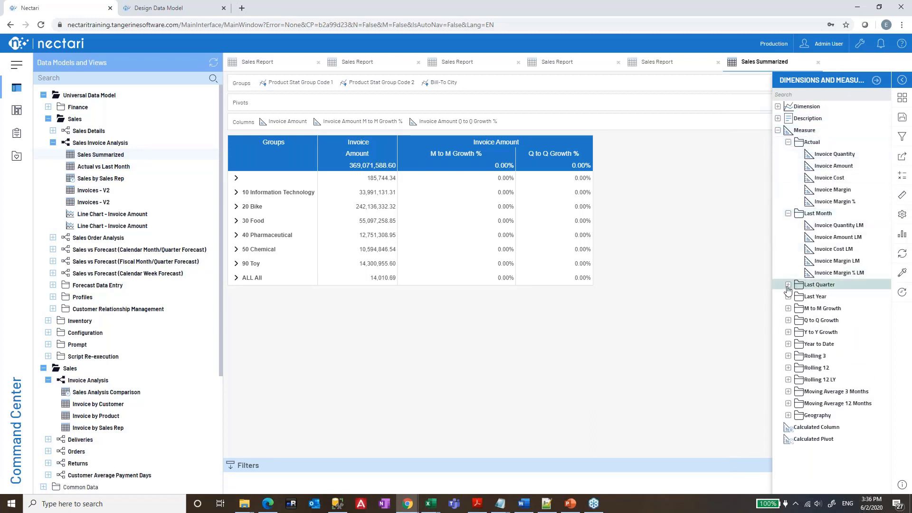
click(788, 284)
click(788, 356)
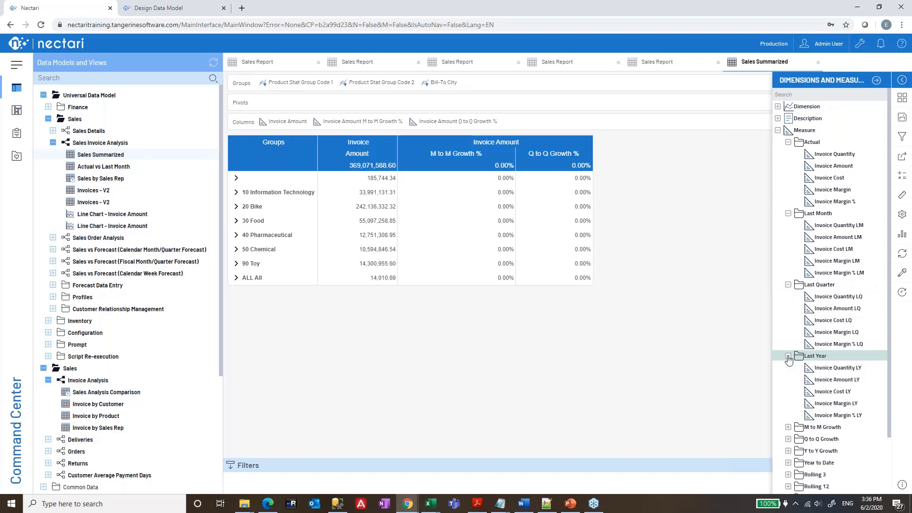
scroll(788, 360, down, 2)
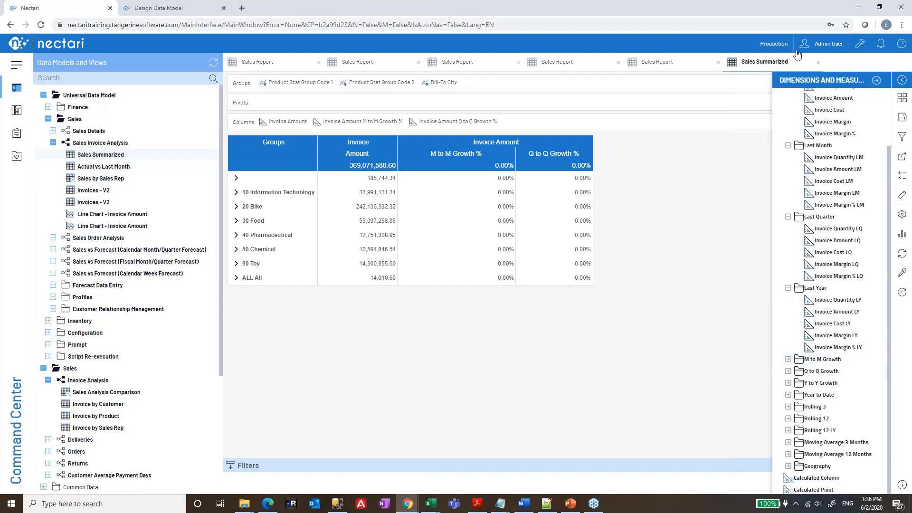
click(818, 63)
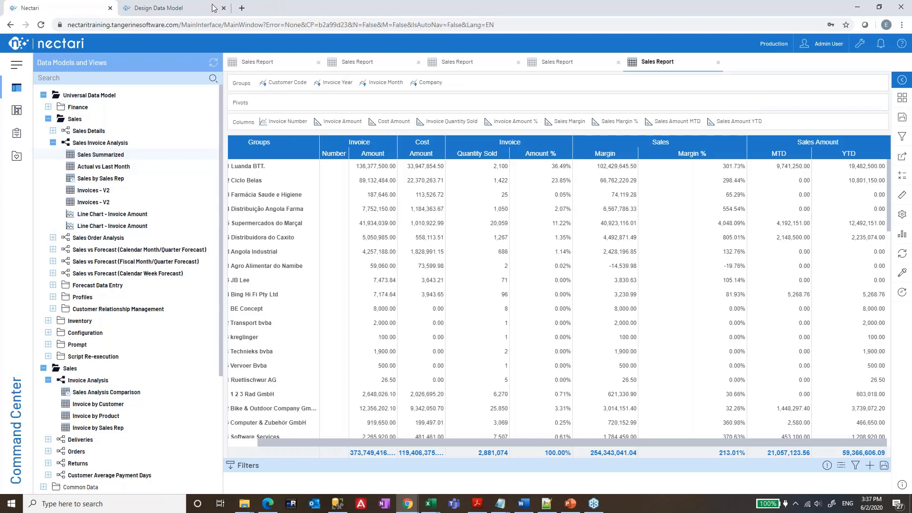
Step: Return to the Sales Data model design and add a calculated column right after Sales Amount YTD
click(176, 8)
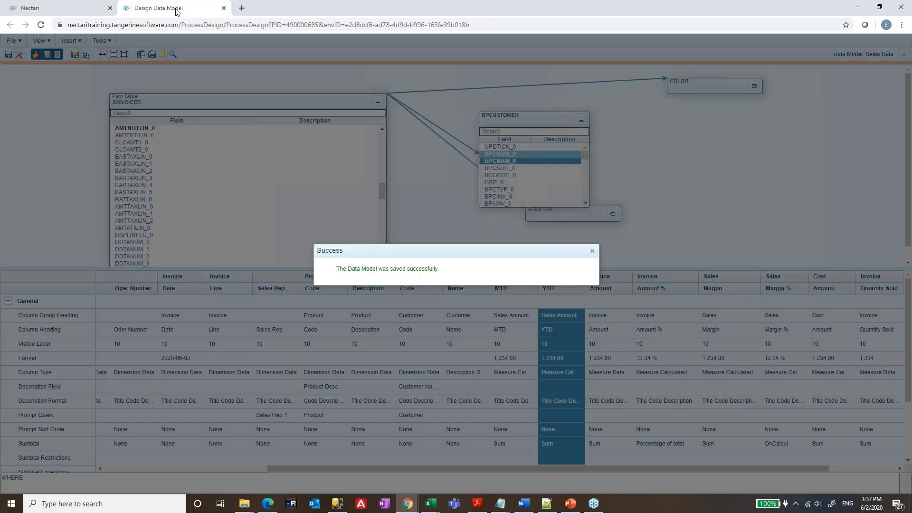
click(592, 251)
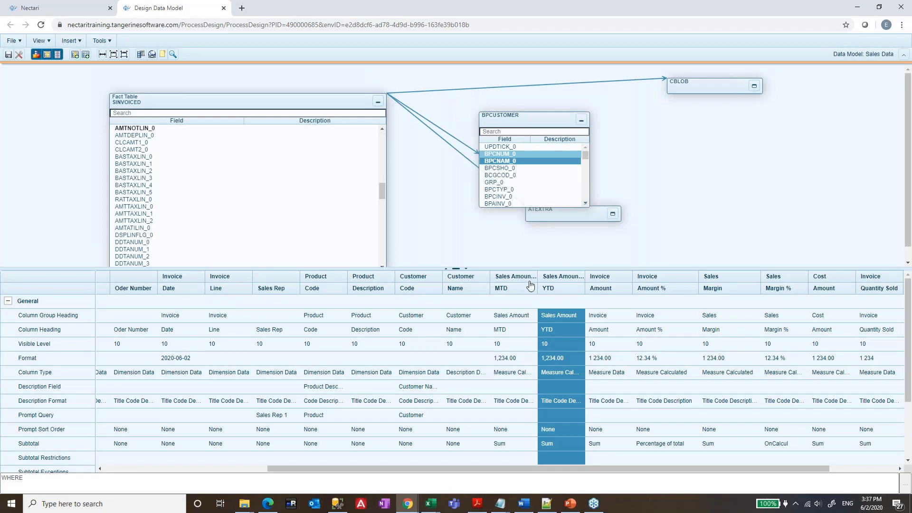
click(531, 285)
right_click(554, 285)
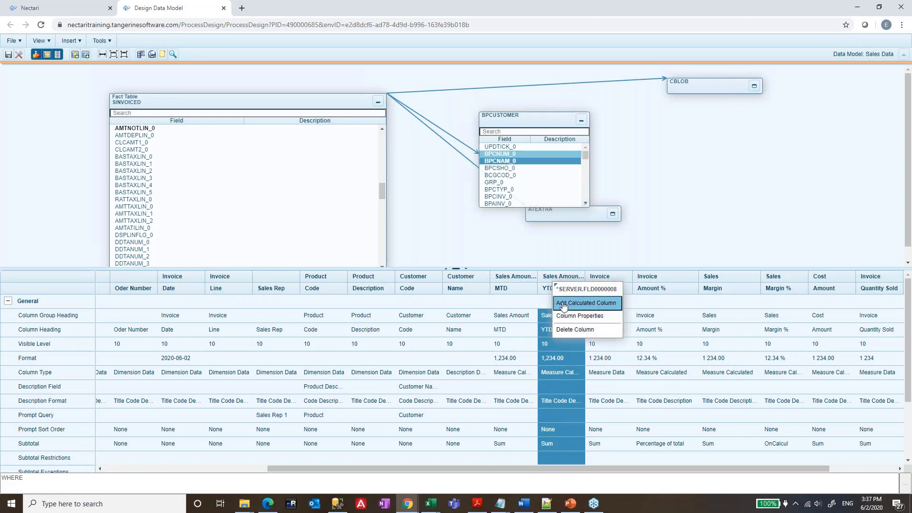
click(564, 303)
Step: Set the new column's group heading to Sales Amount, copied from the MTD column, and its column heading to MTD LY
click(522, 317)
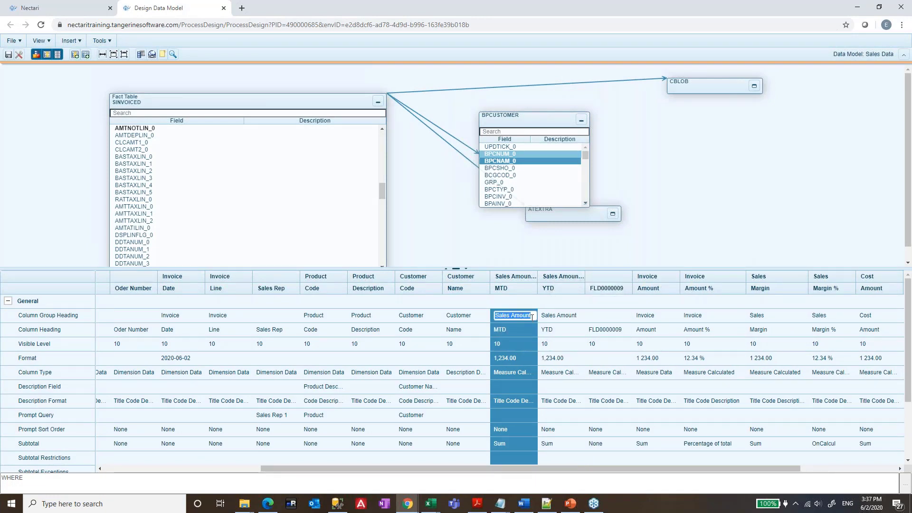
key(ctrl+c)
click(600, 316)
key(ctrl+v)
click(605, 330)
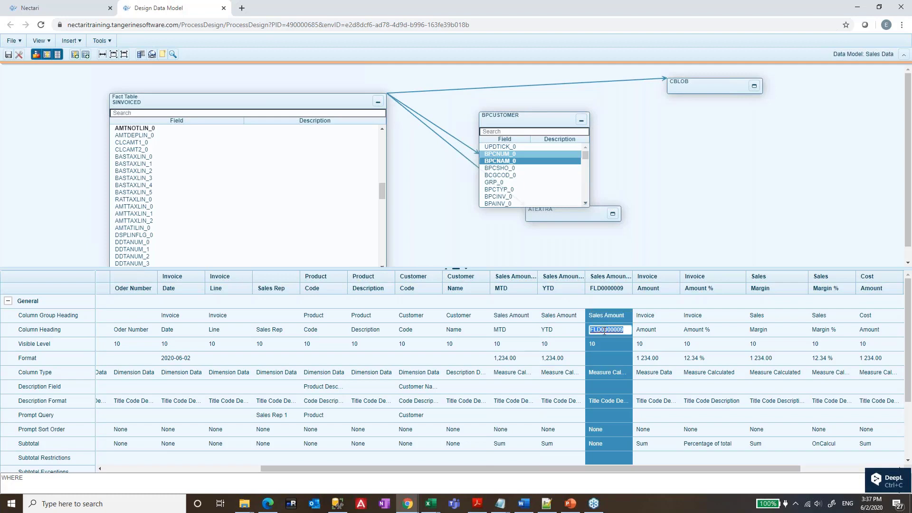
text(IS)
text(D)
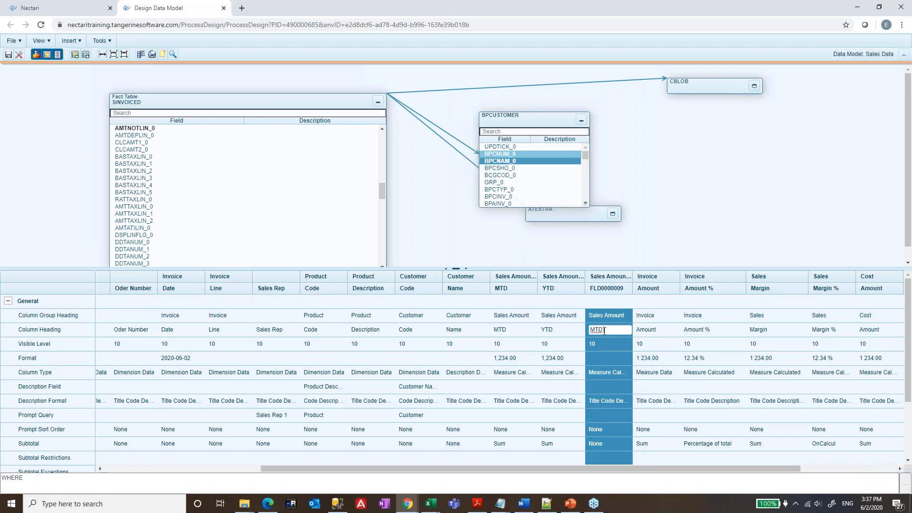
text( LY)
key(Return)
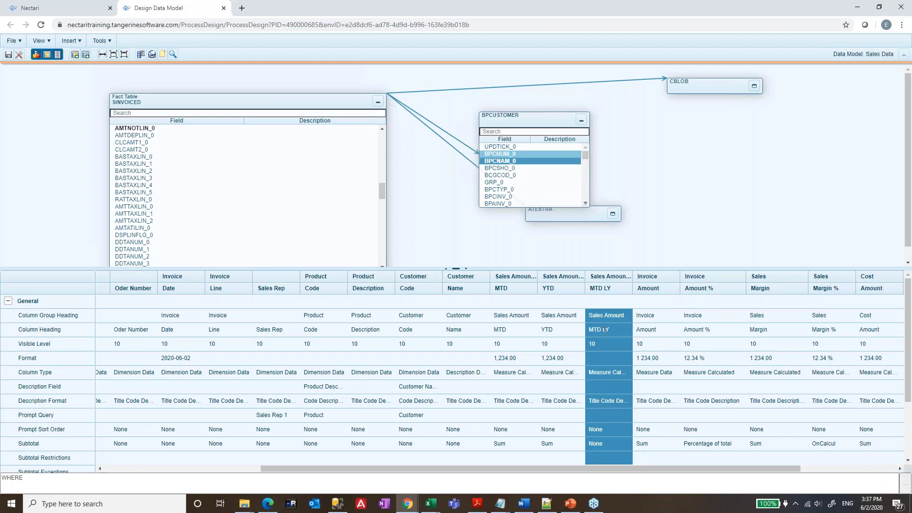
Step: Format the MTD LY column as a Number in the 1,234.00 style
click(611, 358)
click(625, 358)
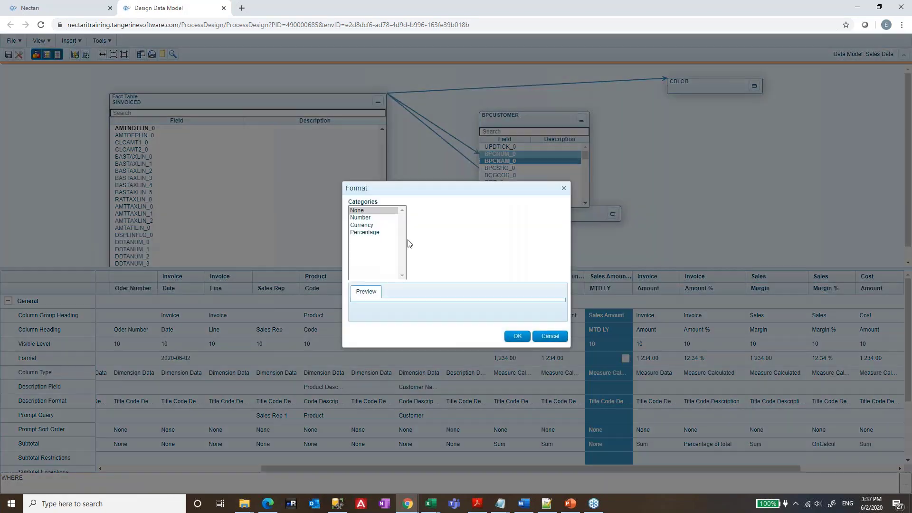
click(368, 222)
click(512, 330)
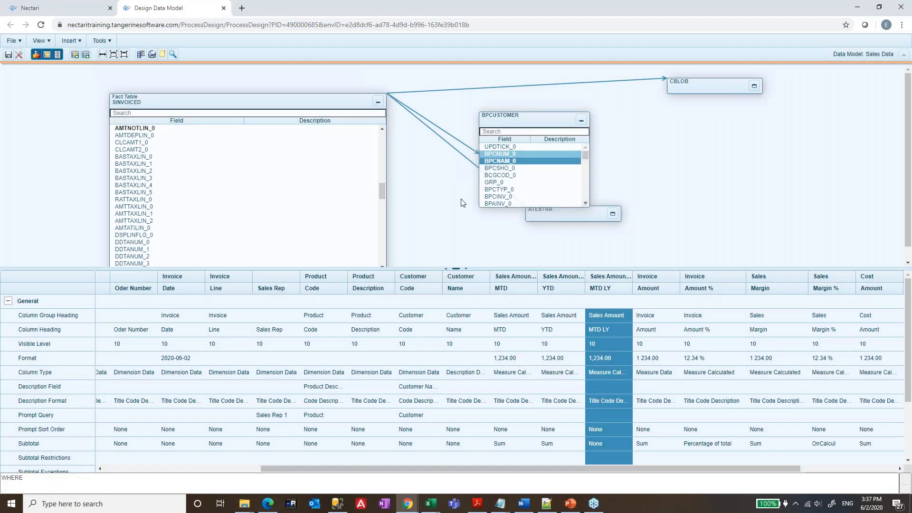
Step: Copy the complete calculation script of the Sales Amount MTD column
scroll(583, 383, down, 4)
click(522, 414)
click(531, 414)
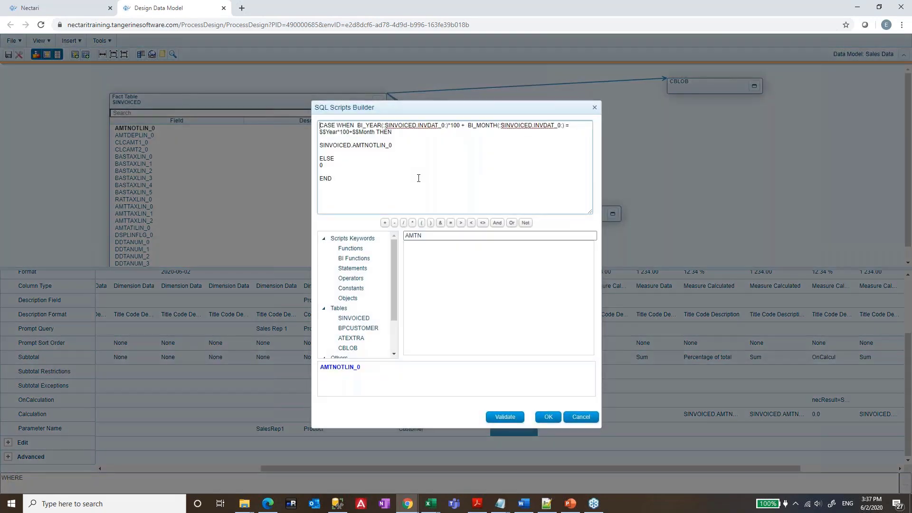
key(ctrl+a)
key(ctrl+c)
click(546, 417)
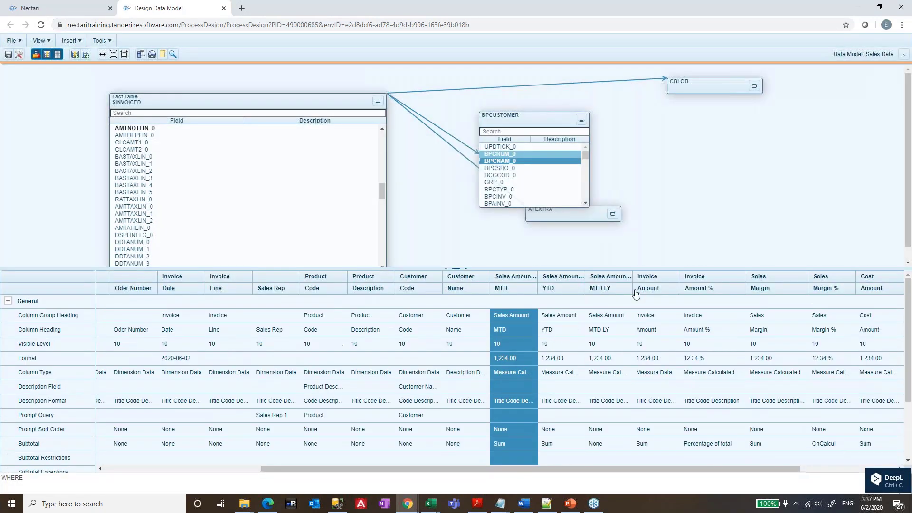
Step: Paste the copied script as the MTD LY calculation and change $$Year to ($$Year-1) in its condition
click(610, 292)
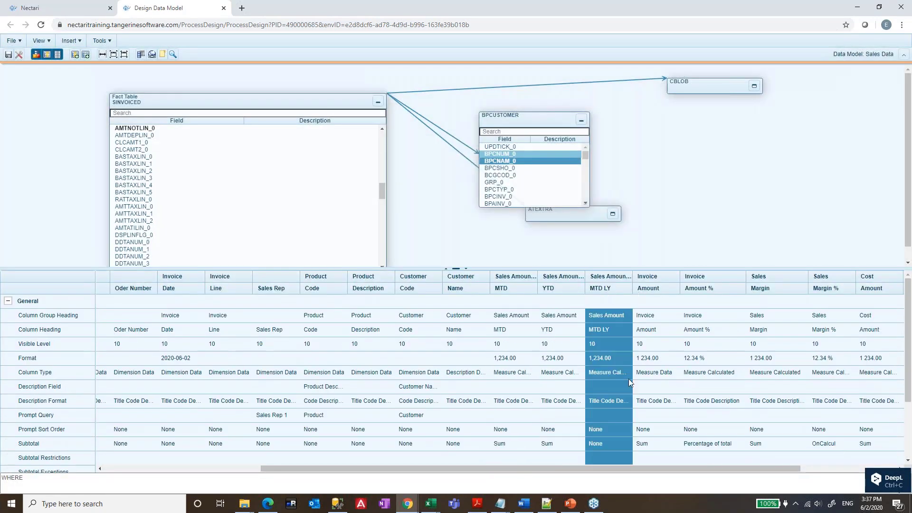
scroll(629, 378, down, 3)
click(612, 414)
click(625, 414)
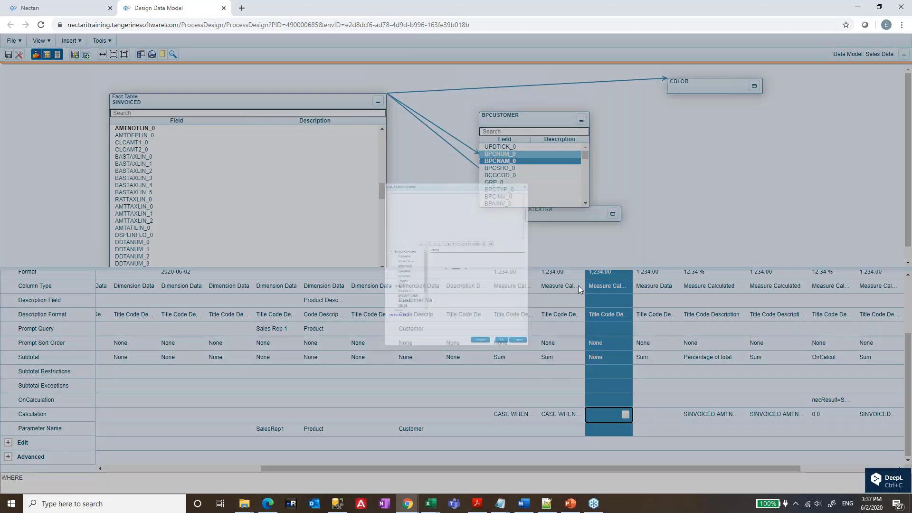
key(ctrl+v)
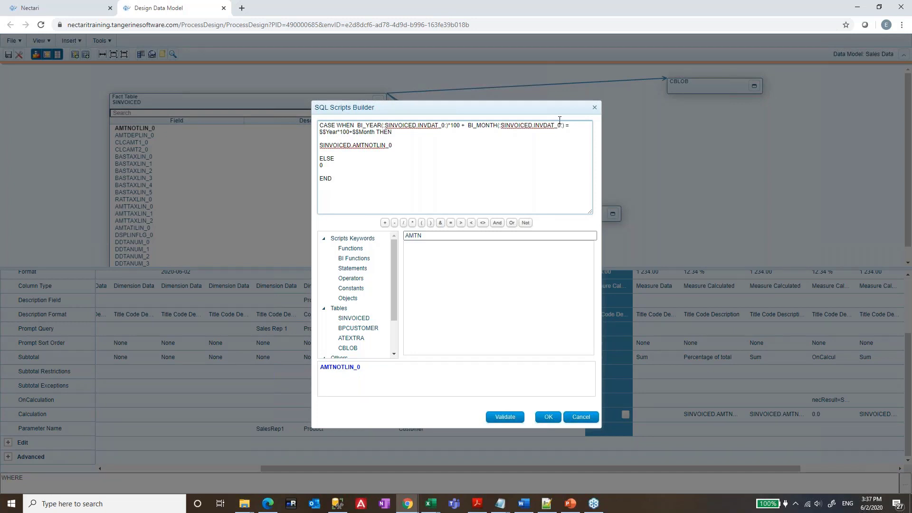
text(()
text(-1))
key(shift+Home)
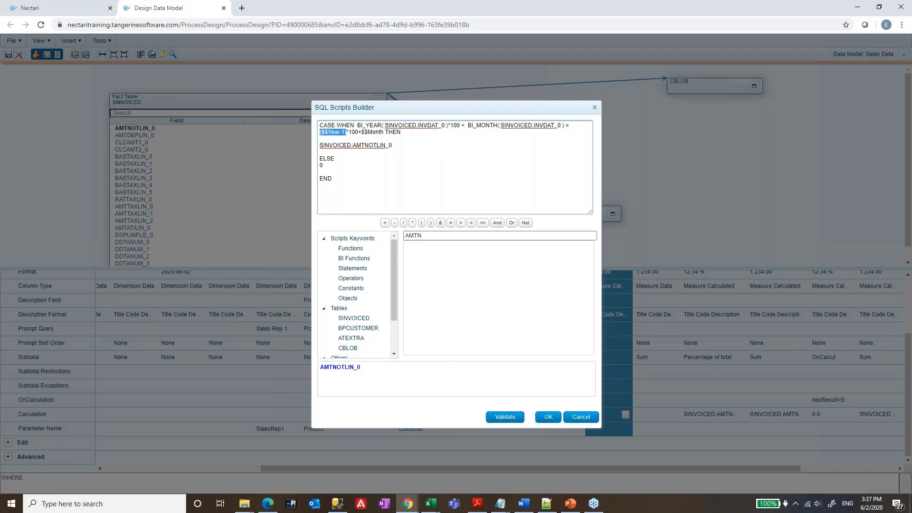
click(548, 417)
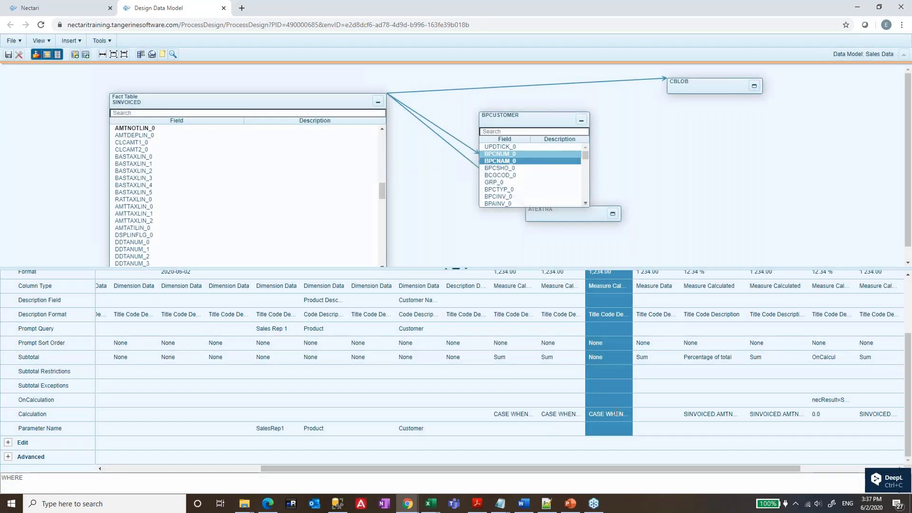
Step: Check the saved calculation script of the MTD LY column, leaving it unedited
click(610, 414)
click(626, 414)
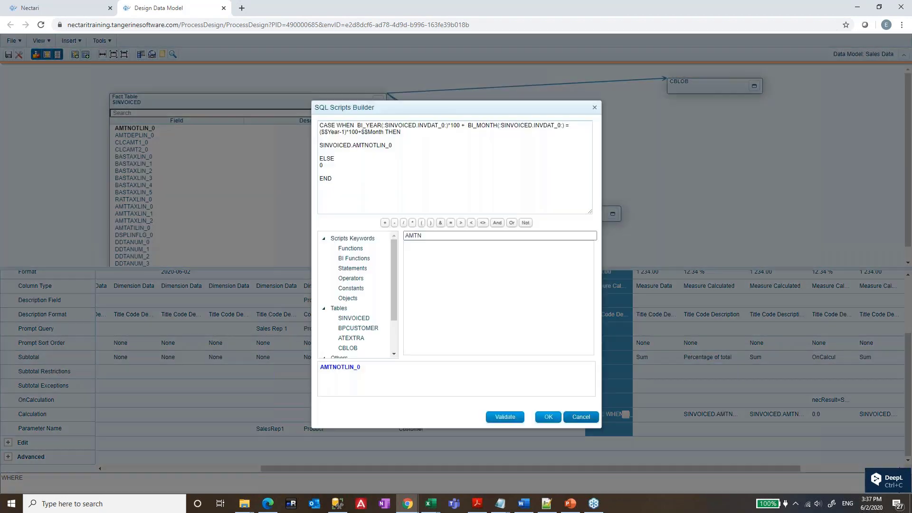
click(588, 416)
Step: Copy the complete calculation script of the Sales Amount YTD column
click(579, 415)
click(579, 416)
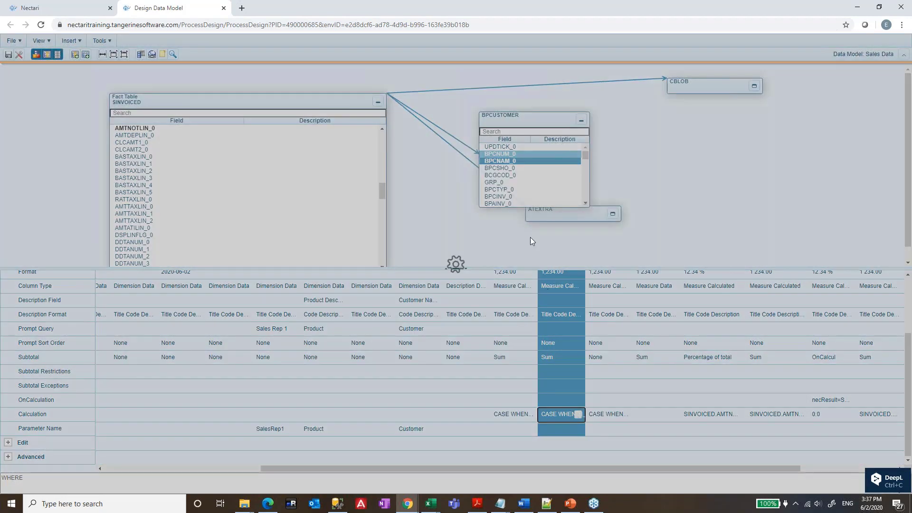
key(ctrl+a)
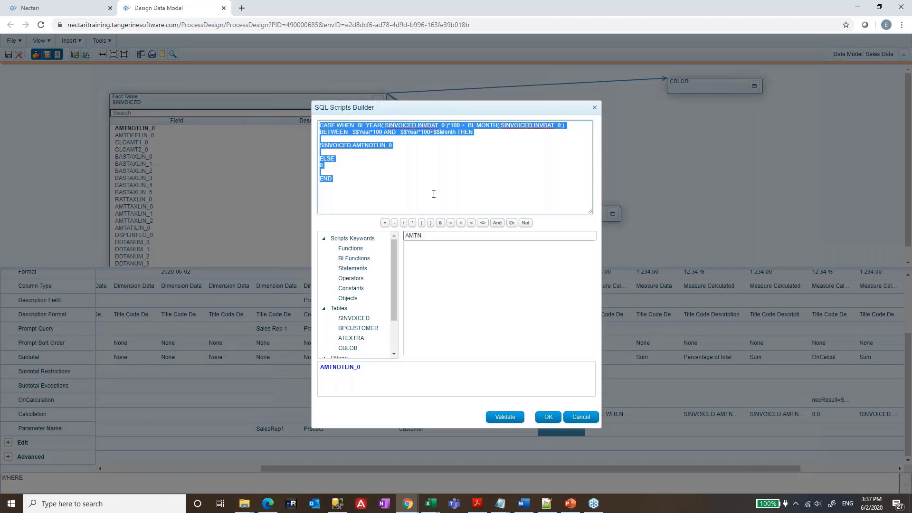
key(ctrl+c)
click(581, 417)
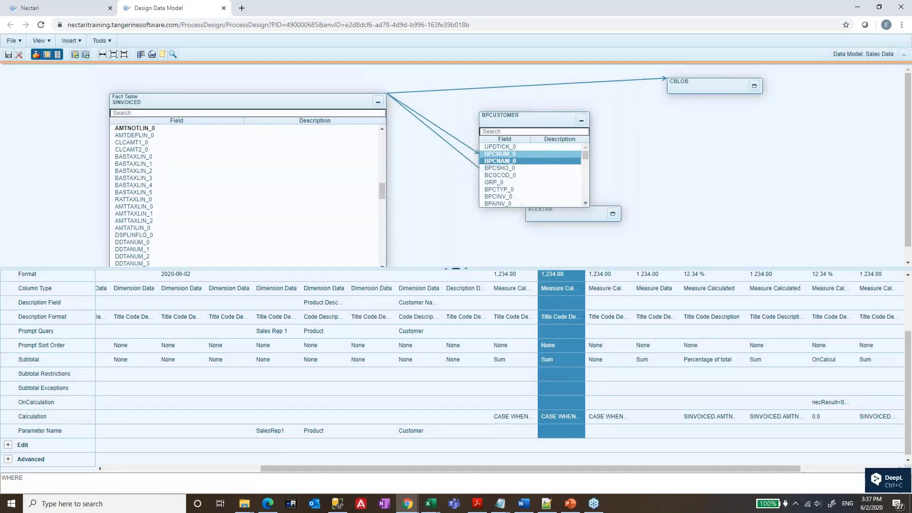
Step: Add another calculated column after MTD LY and set its column group heading to Sales Amount
click(653, 288)
click(599, 288)
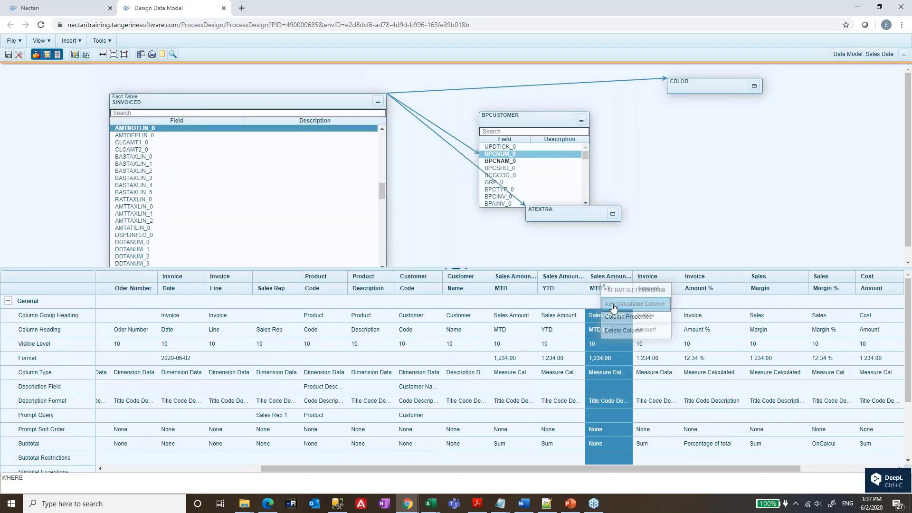
click(657, 316)
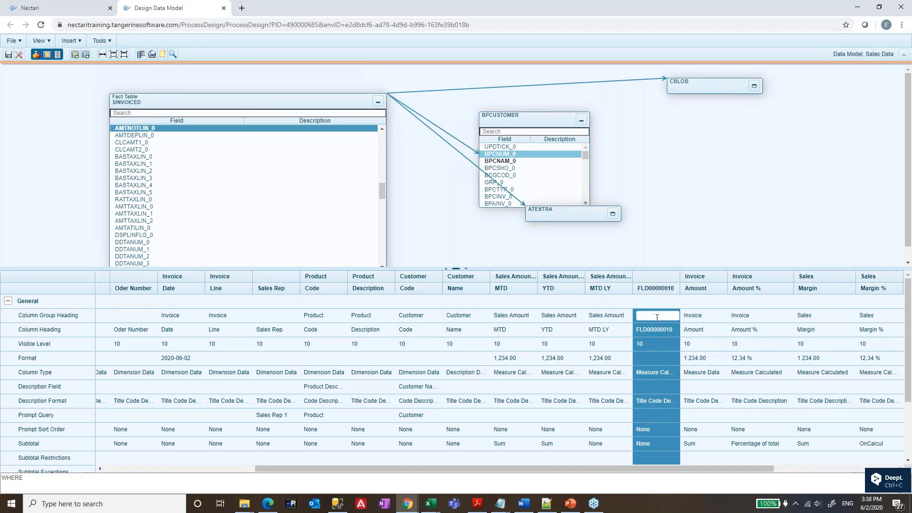
text(sALES)
key(BackSpace)
key(BackSpace)
key(BackSpace)
key(BackSpace)
key(BackSpace)
key(BackSpace)
text(S)
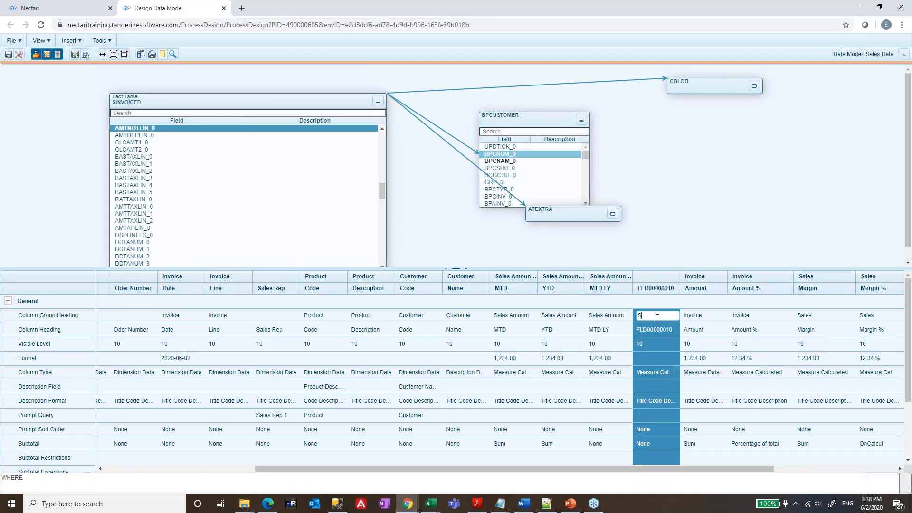
text(ales)
key(Return)
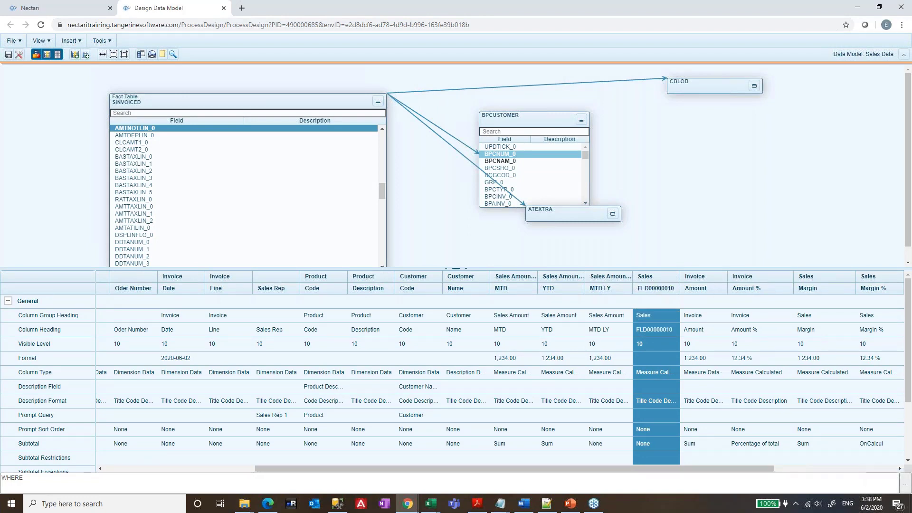
scroll(456, 371, down, 2)
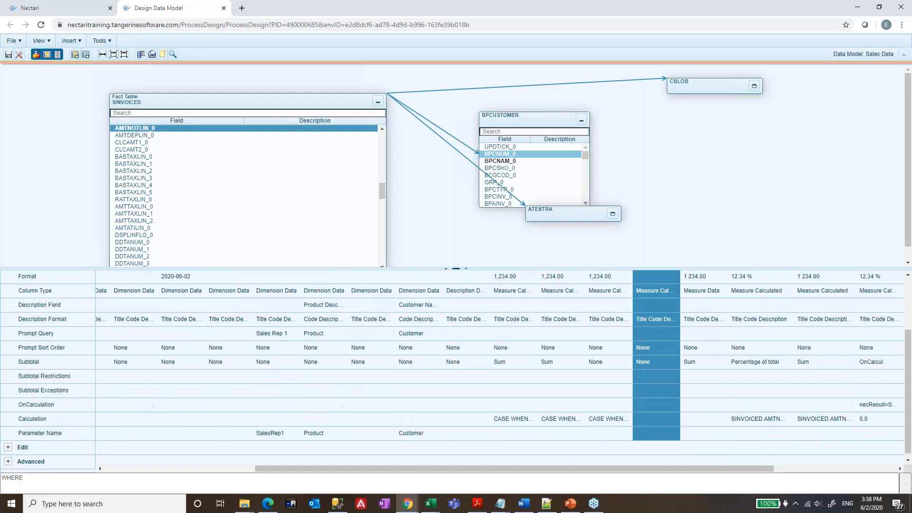
scroll(642, 318, up, 2)
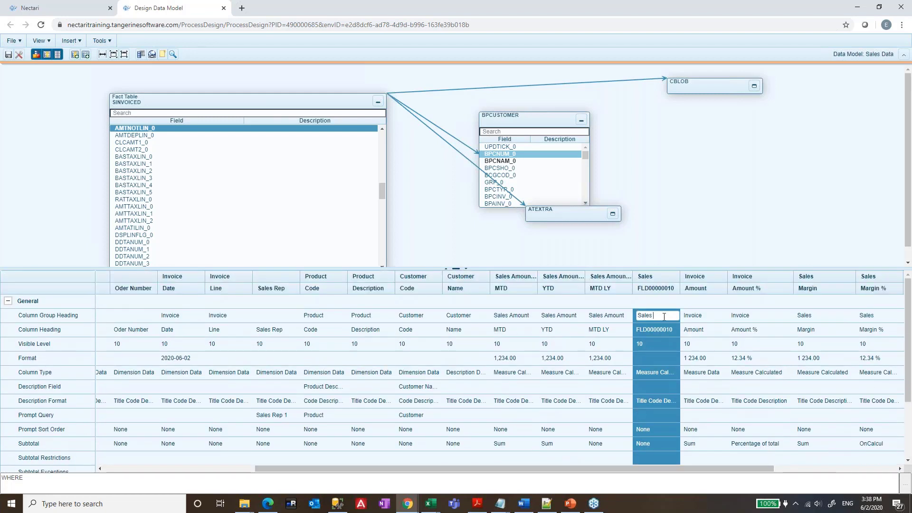
text(Amount)
key(Return)
Step: Format the newest Sales Amount column as a Number with 2 decimal places
click(664, 358)
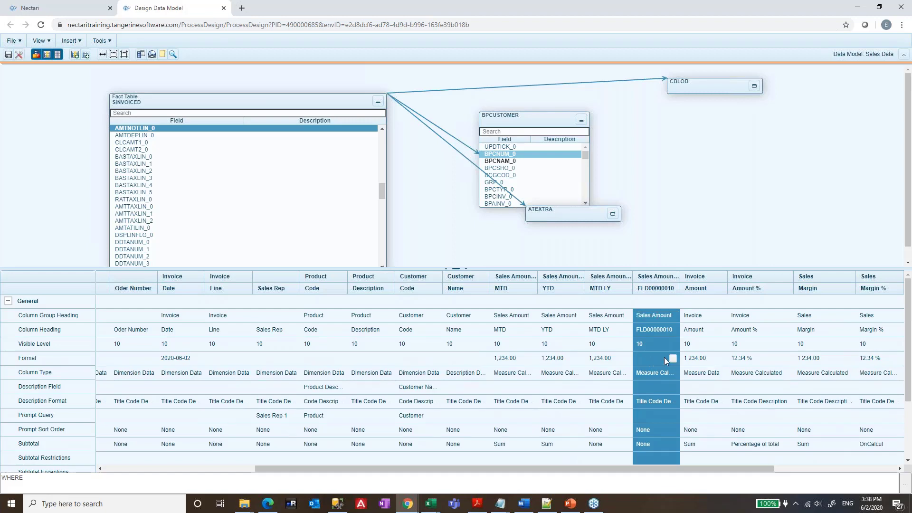
click(672, 359)
click(373, 219)
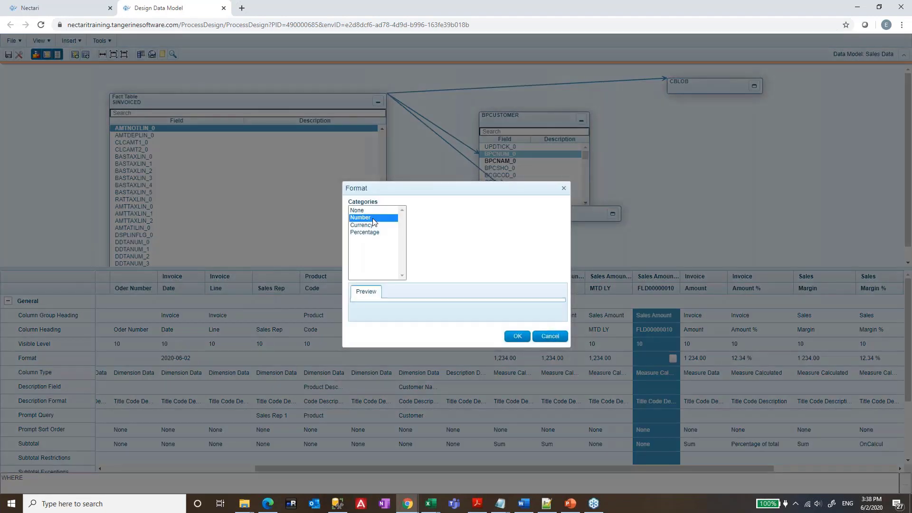
click(518, 336)
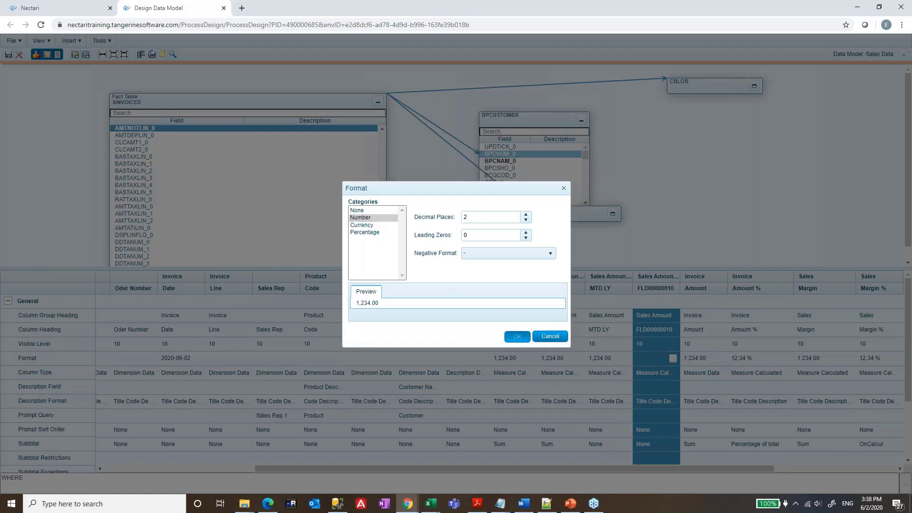
Step: Enter the YTD script as the newest Sales Amount column's calculation, replacing both $$Year bounds with ($$Year-1), and set the column heading to YTD LY
scroll(673, 386, down, 3)
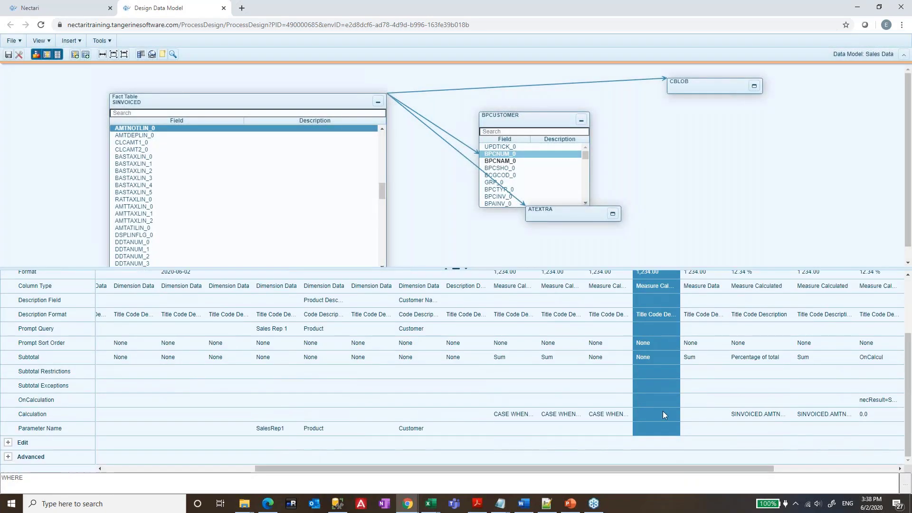
click(665, 414)
click(672, 417)
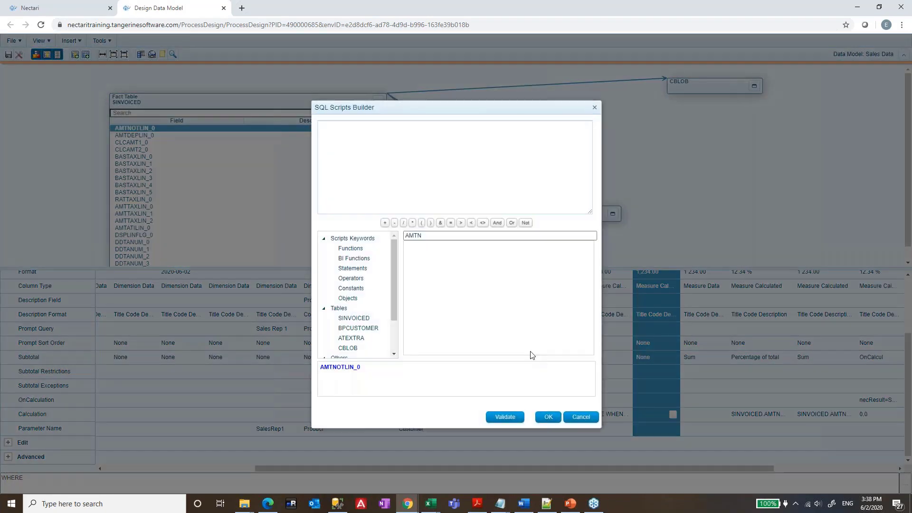
text(CASE WHEN  BI_YEAR(:SINVOICED.INVDAT_0:)*100 +  BI_MONTH(:SINVOICED.INVDAT_0:) BETWEEN  $$Year*100 AND  $$Year*100+$$Month THEN  SINVOICED.AMTNOTLIN_0  ELSE 0  END)
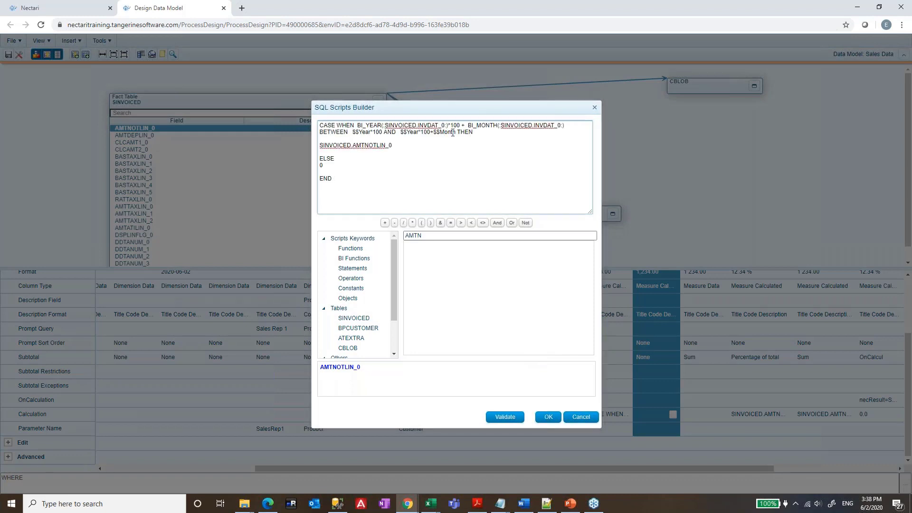
text(()
text(-1))
text(()
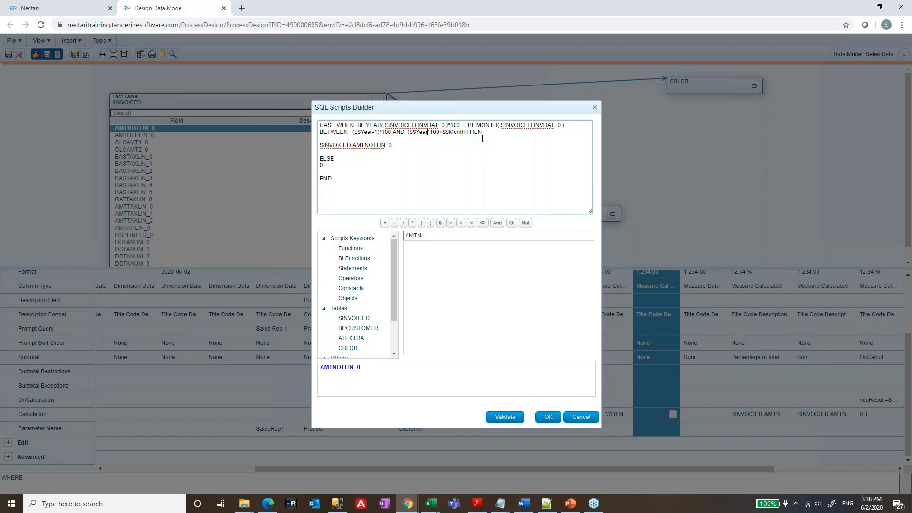
text(-1))
click(545, 416)
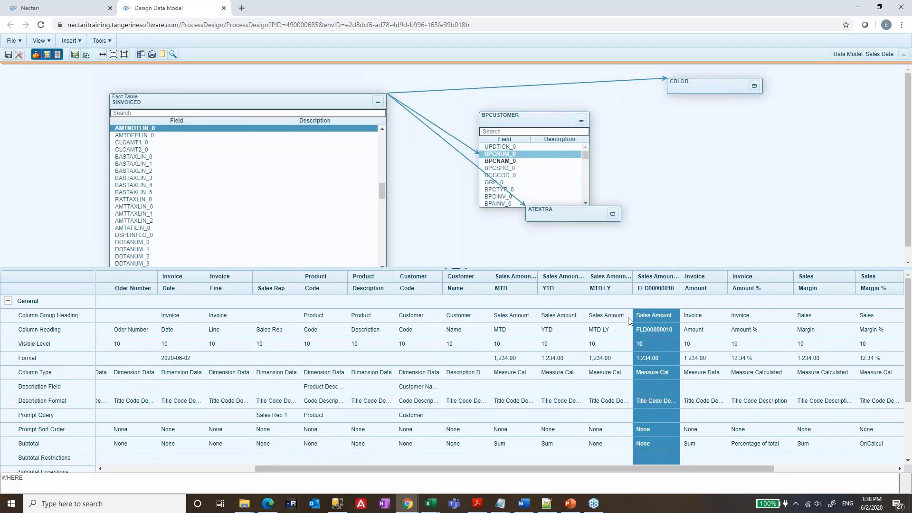
text(YTD LY)
key(Return)
Step: Apply the Number format with 2 decimal places to the Sales Amount MTD, YTD, MTD LY and YTD LY columns together
click(517, 284)
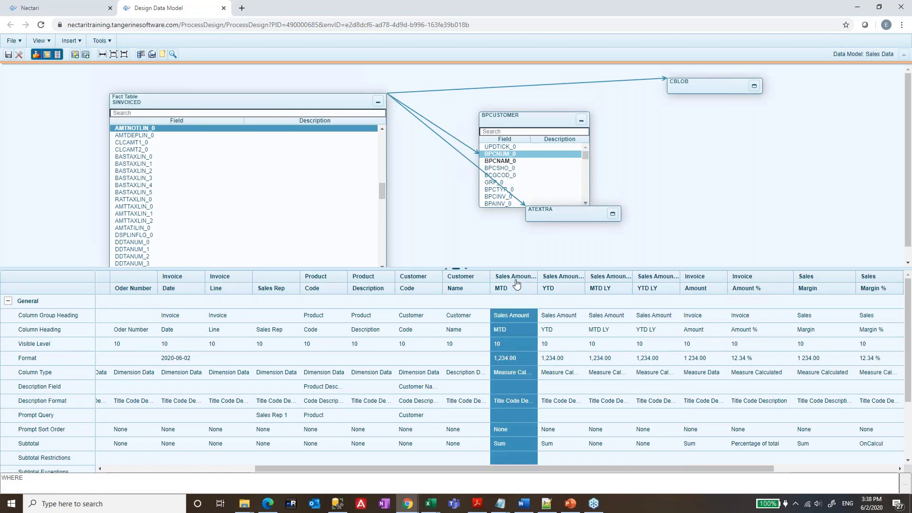
ctrl+click(559, 289)
ctrl+click(598, 288)
ctrl+click(649, 288)
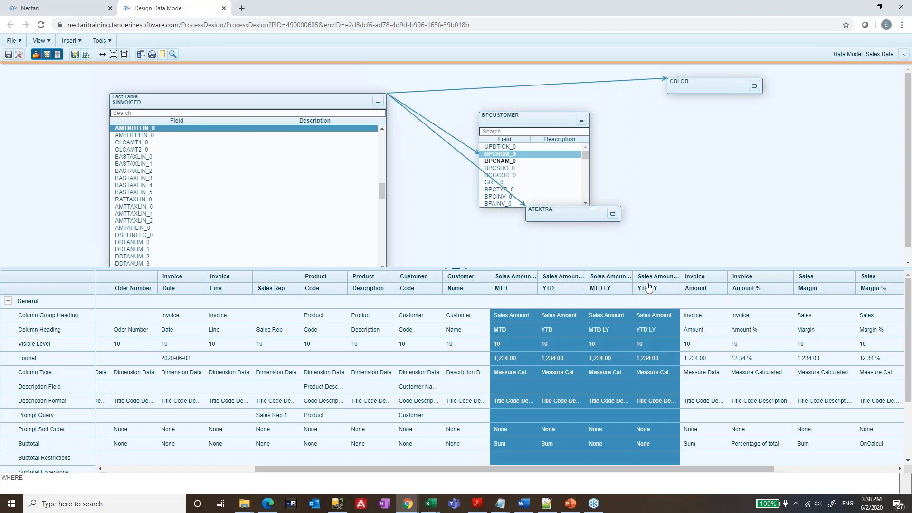
right_click(649, 287)
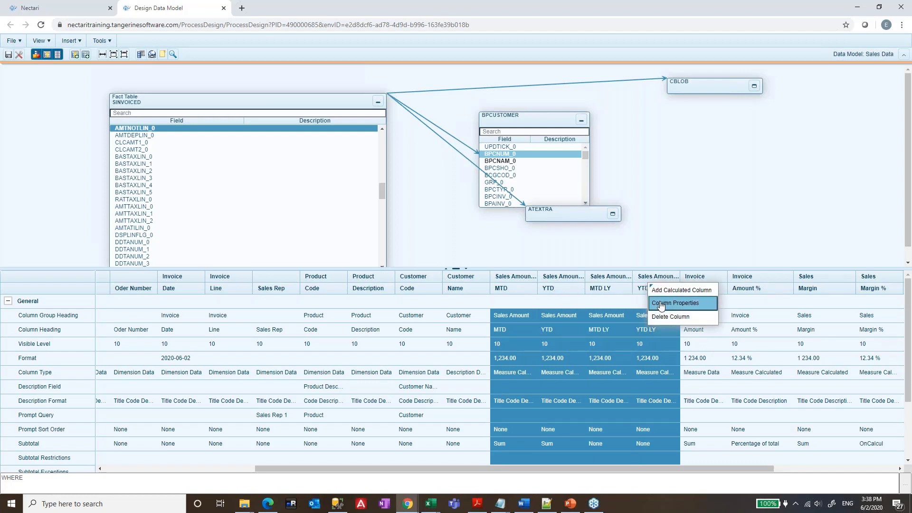
click(661, 304)
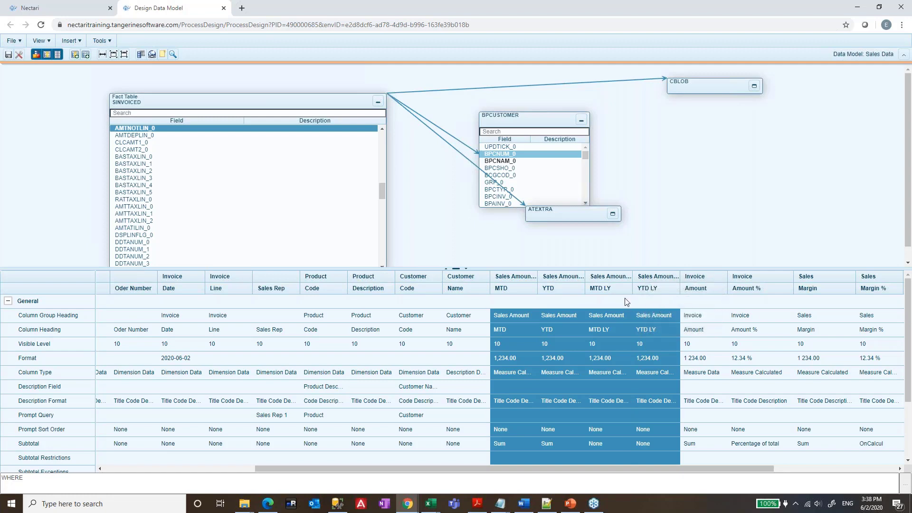
right_click(649, 286)
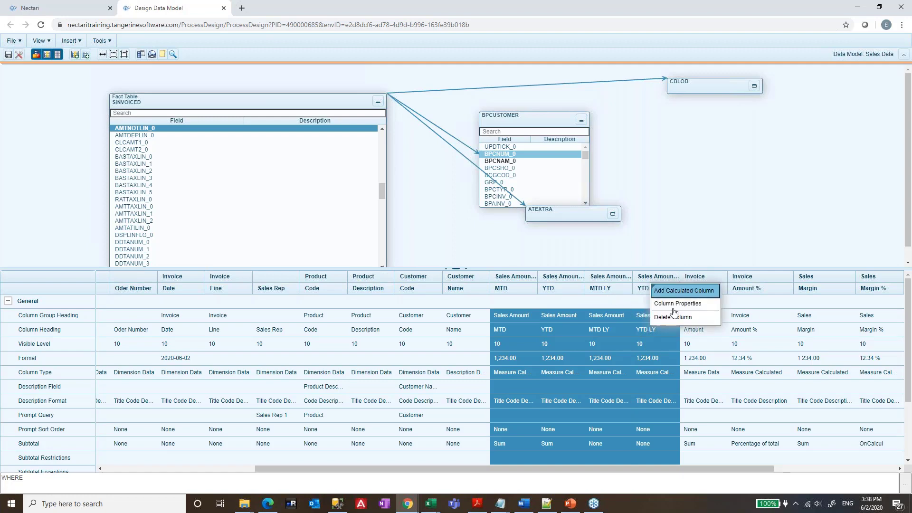
click(662, 303)
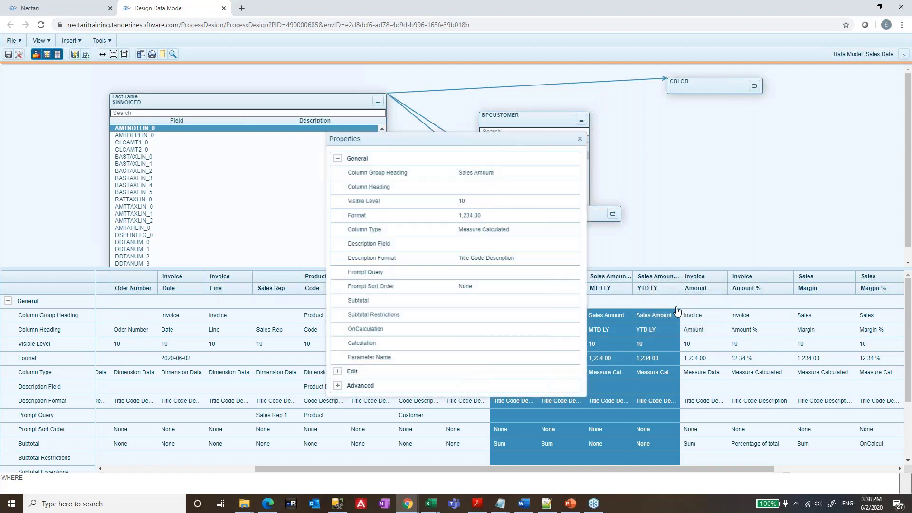
click(489, 220)
click(573, 216)
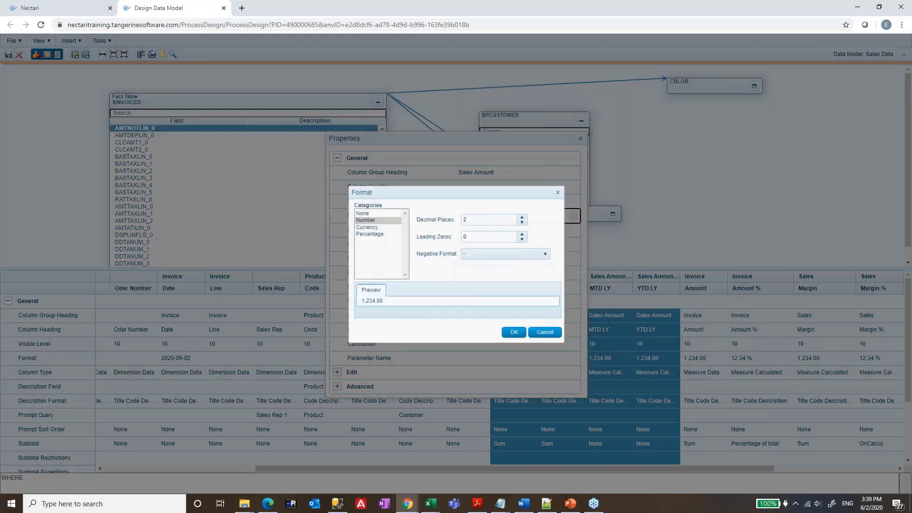
click(379, 218)
click(515, 335)
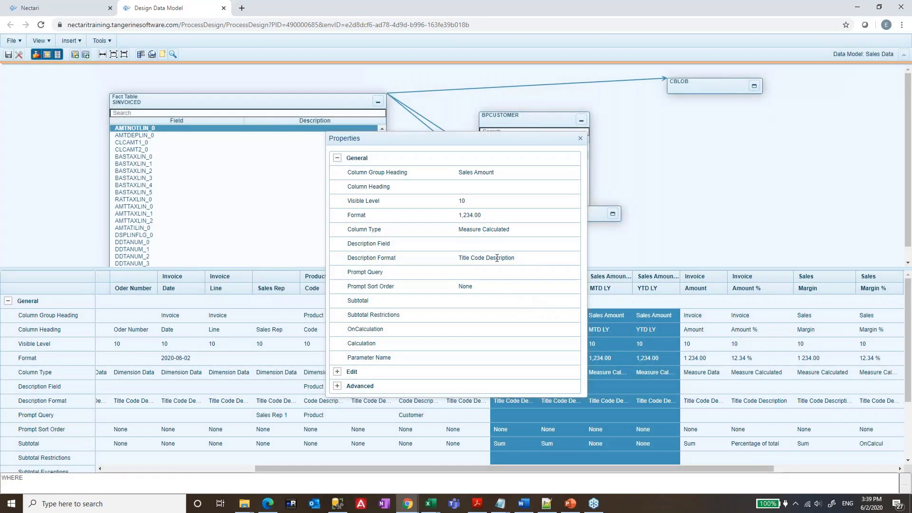
Step: Set the subtotal of the four selected Sales Amount columns to Sum and save the data model
click(483, 292)
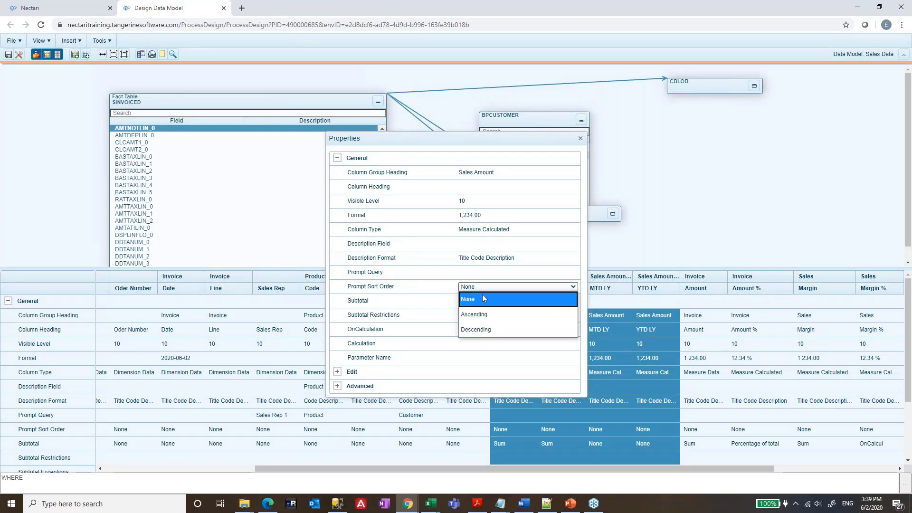
click(483, 290)
click(482, 300)
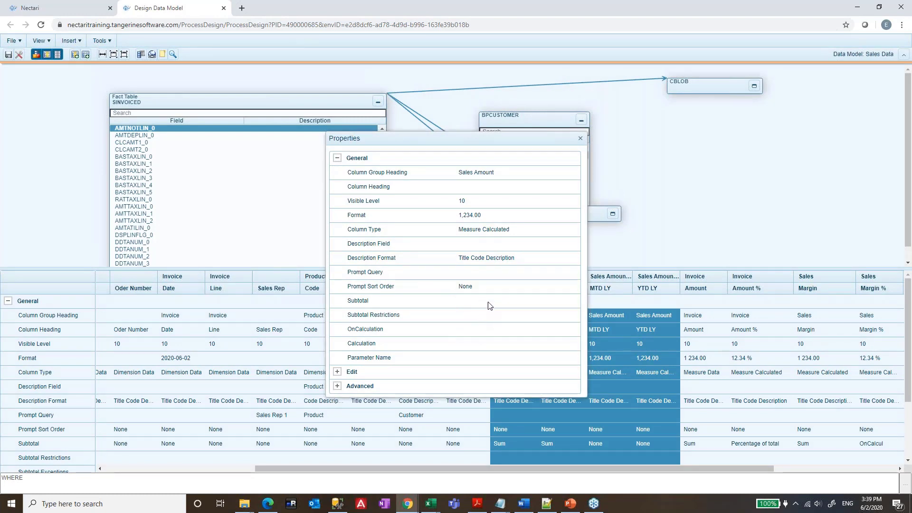
click(483, 301)
click(481, 329)
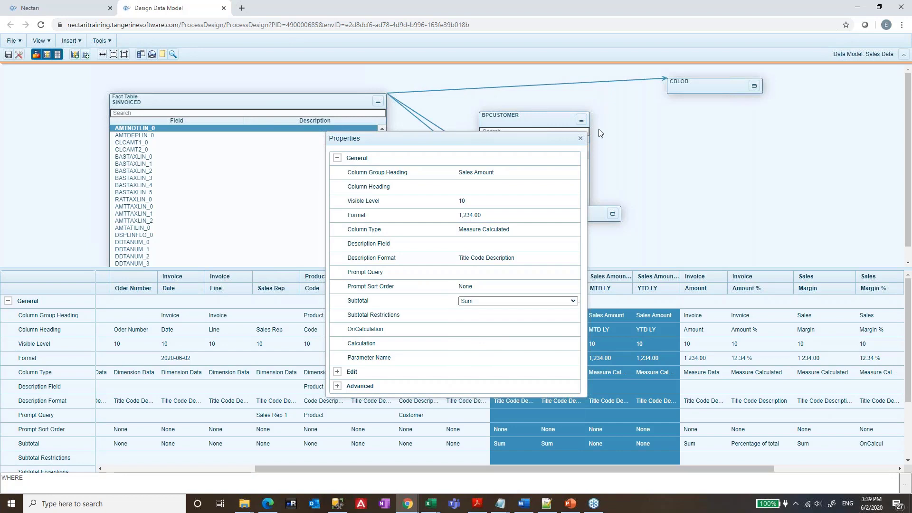
click(580, 139)
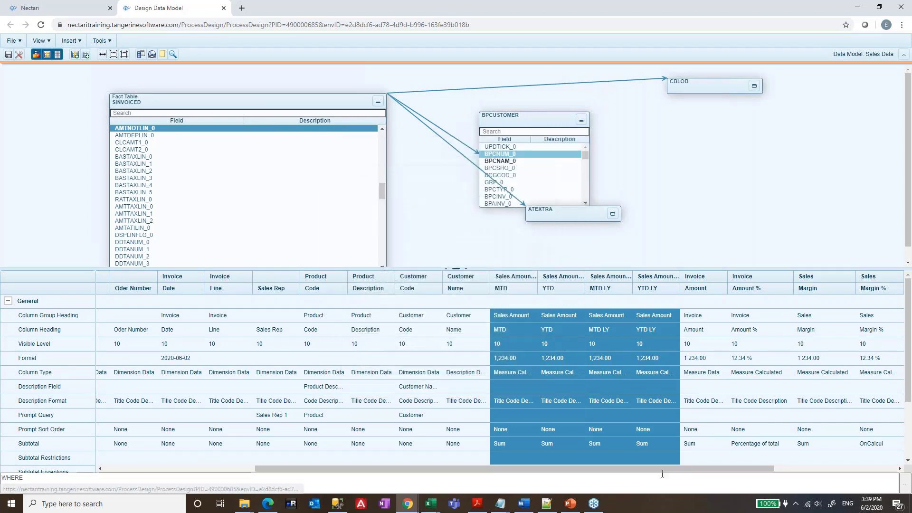
click(8, 55)
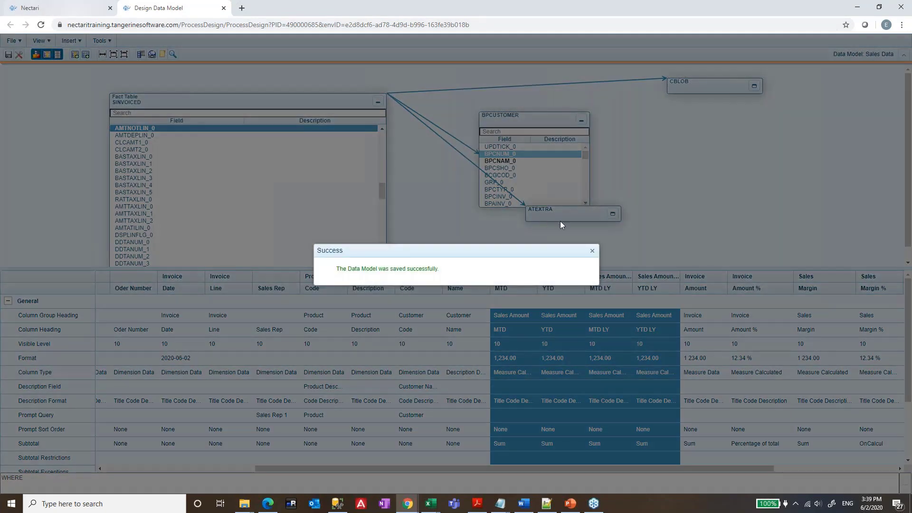
click(592, 251)
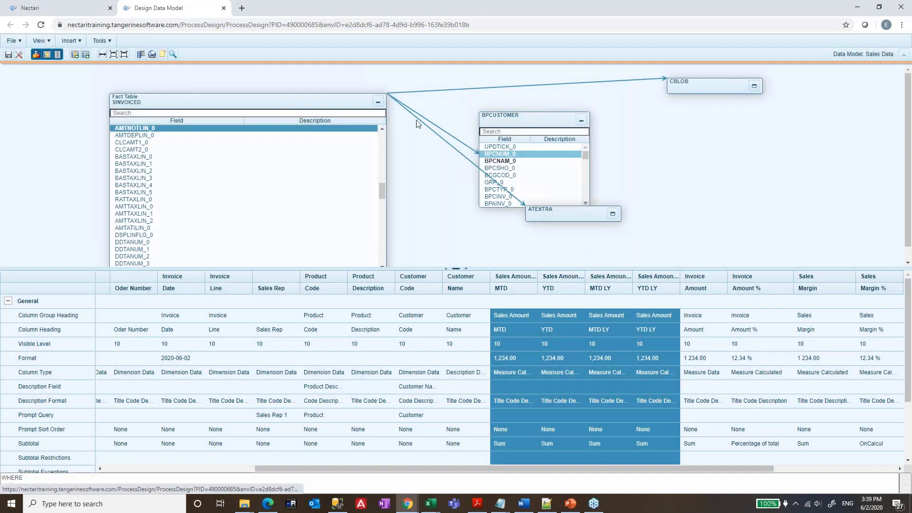
Step: Return to the main Nectari page and save the open Sales Report view with its existing description and options
click(65, 5)
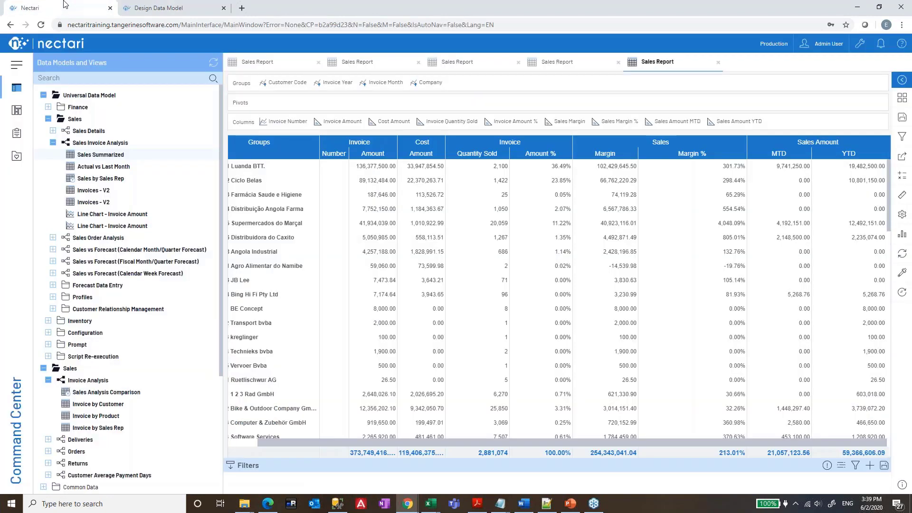
mouse_move(85, 169)
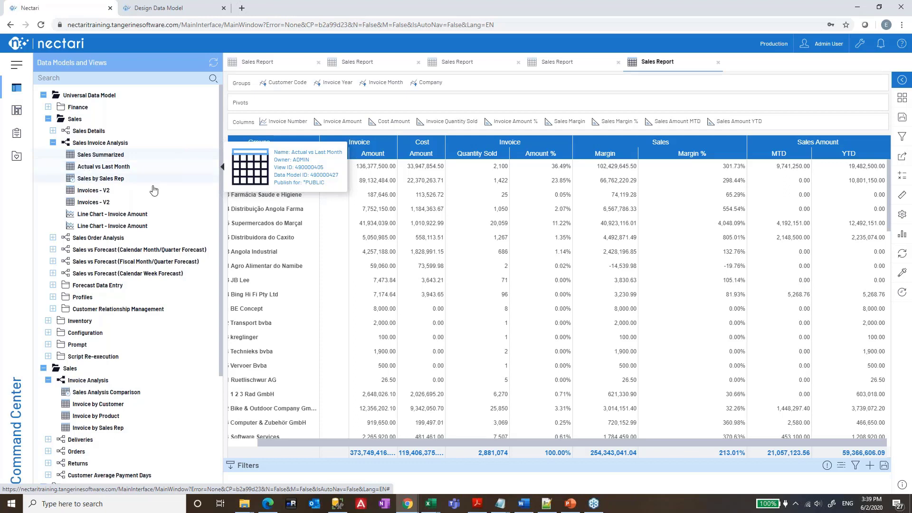
click(902, 117)
click(830, 151)
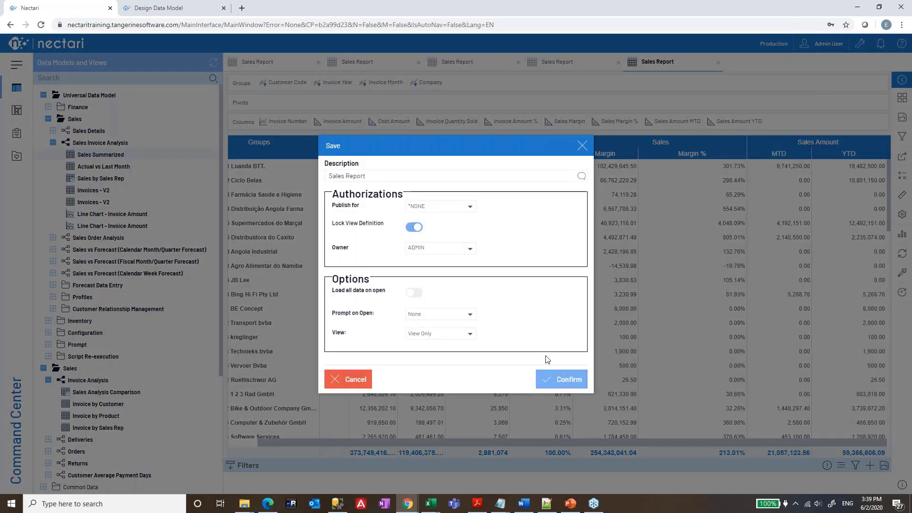
click(558, 384)
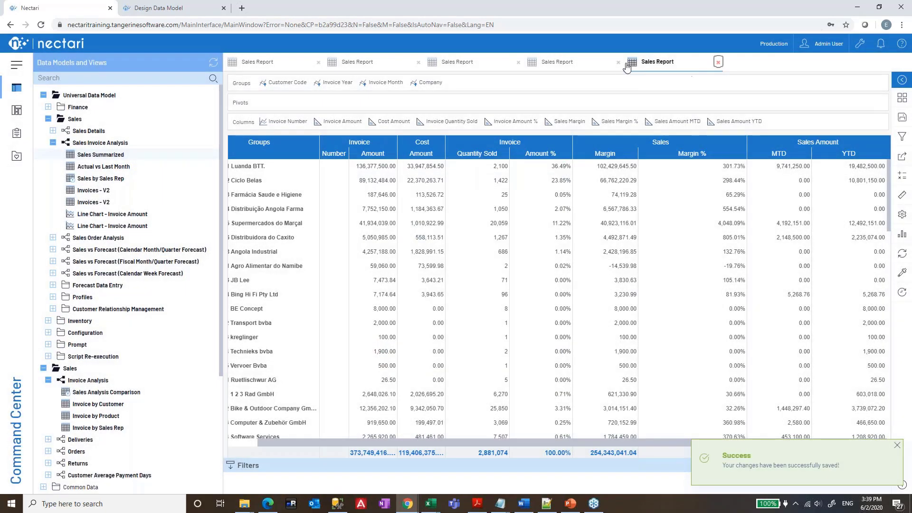
Step: Close the outdated Sales Report views and reopen the saved Sales Report under Sales Data with Year 2021 and Month 3
click(618, 62)
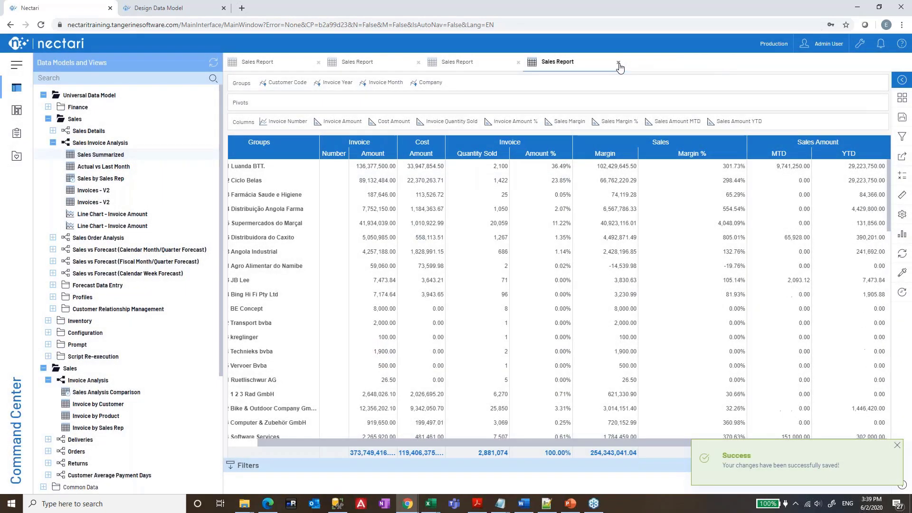
double_click(519, 63)
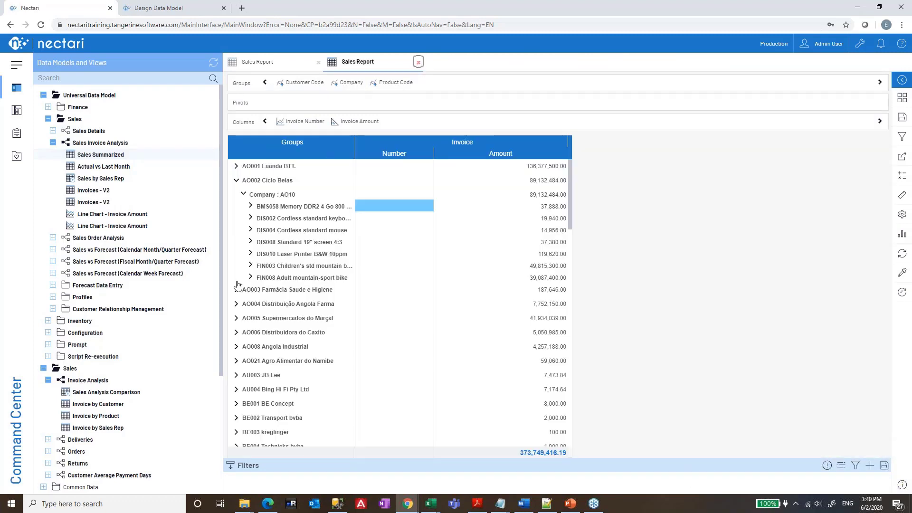
scroll(152, 390, down, 4)
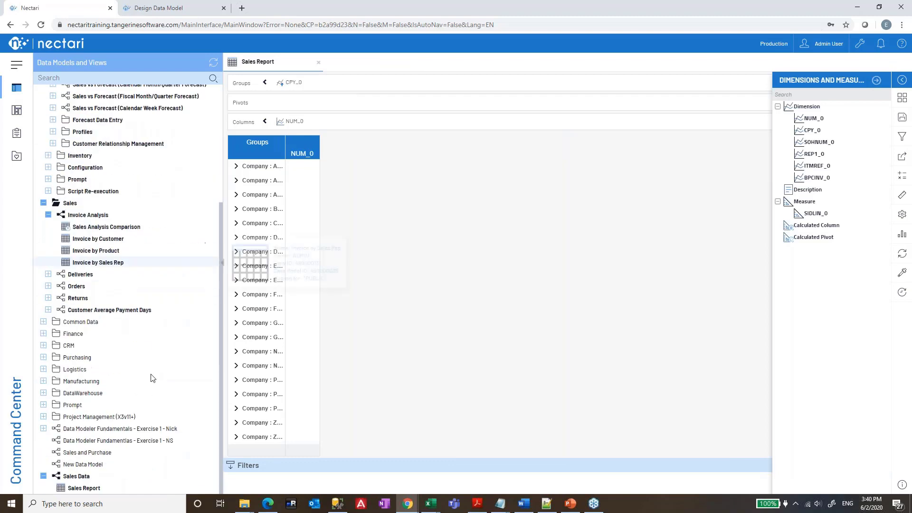
double_click(92, 492)
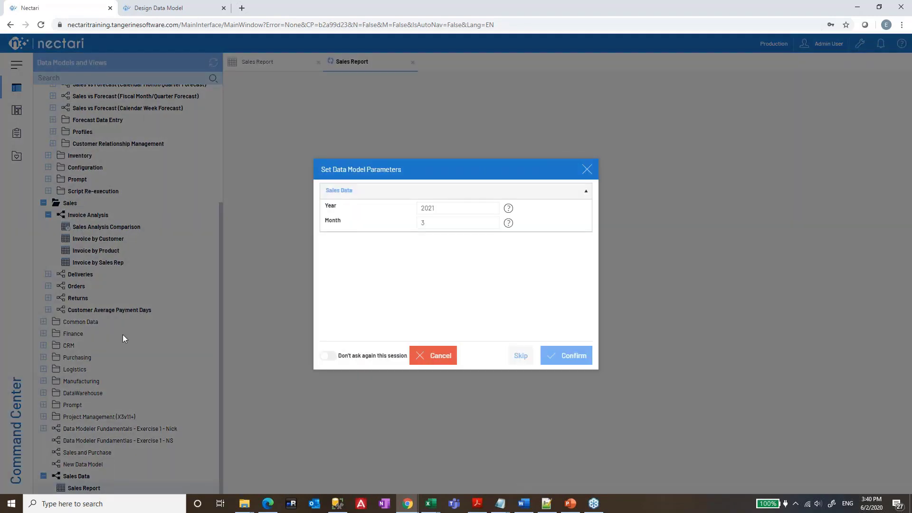
click(571, 356)
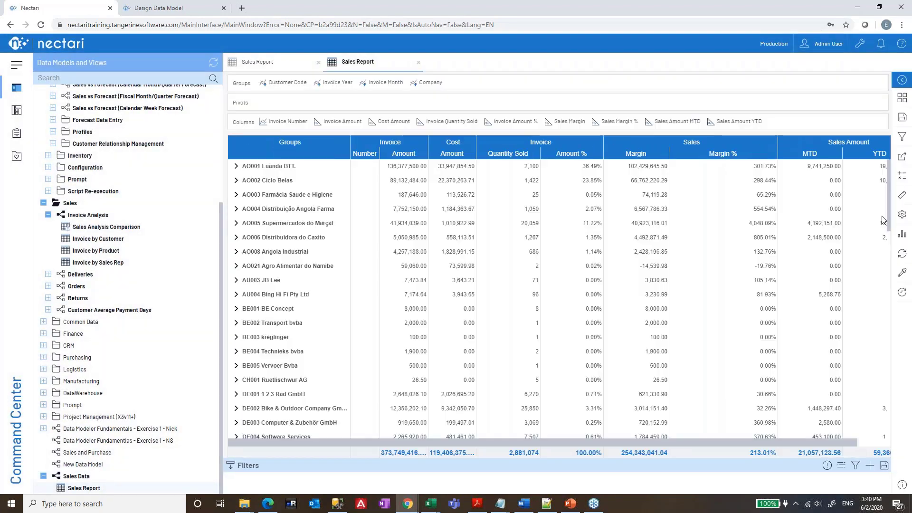
click(903, 216)
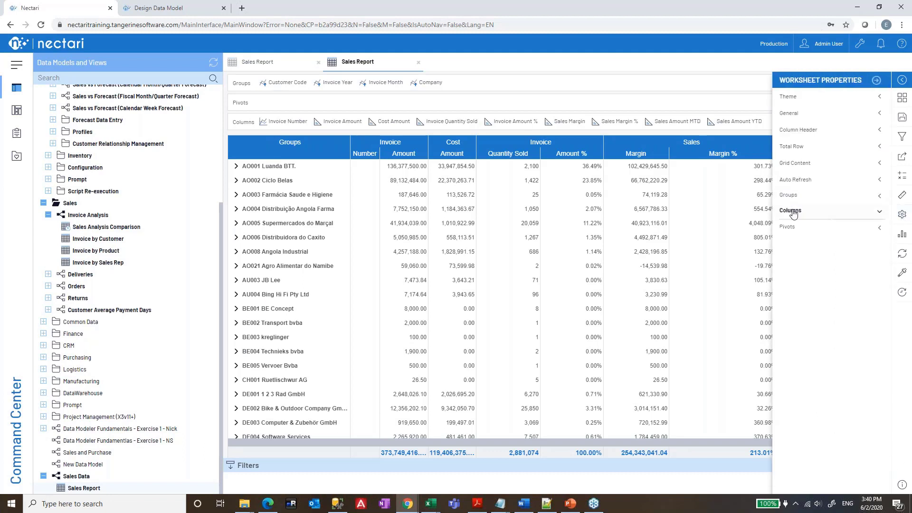
click(791, 213)
click(788, 195)
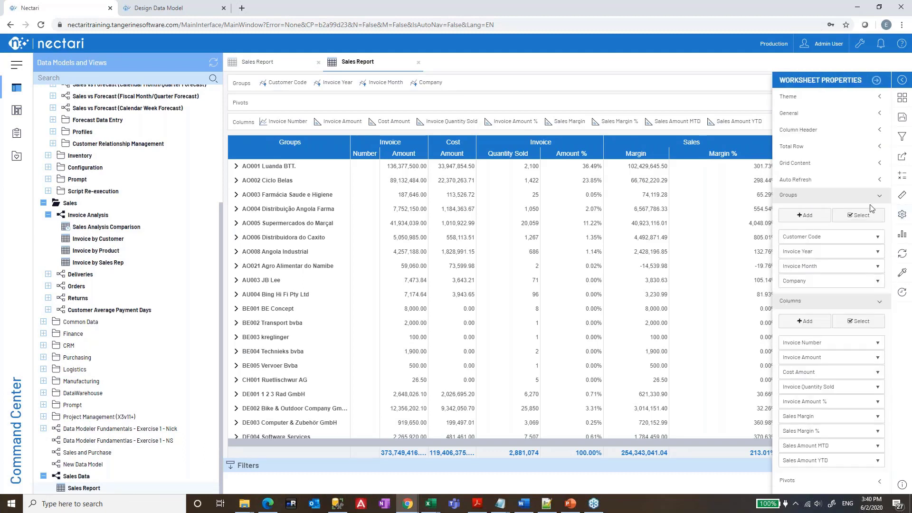
Step: Add the Sales Amount MTD LY and Sales Amount YTD LY measures to the Sales Report's columns
click(903, 197)
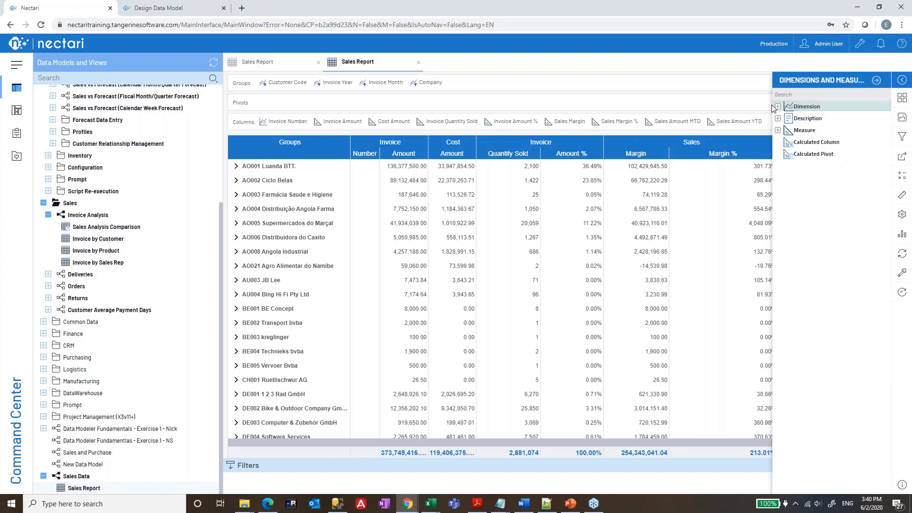
click(777, 107)
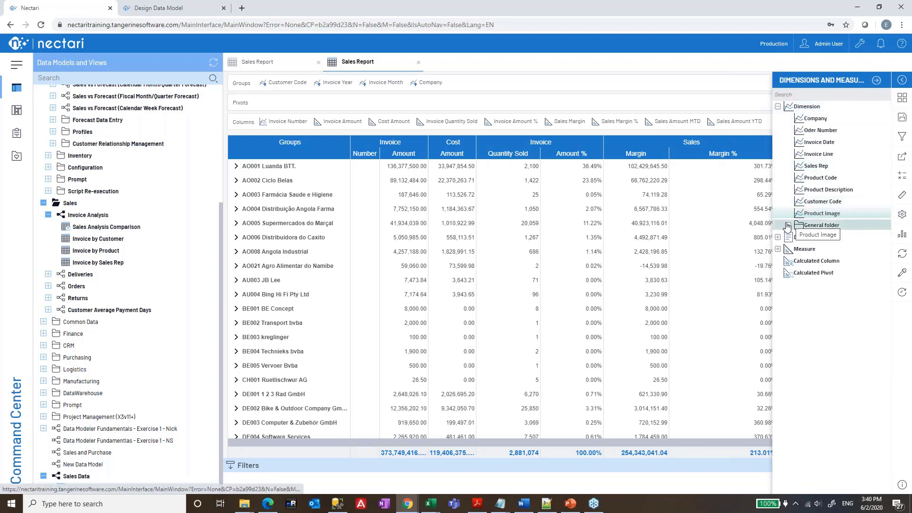
click(820, 123)
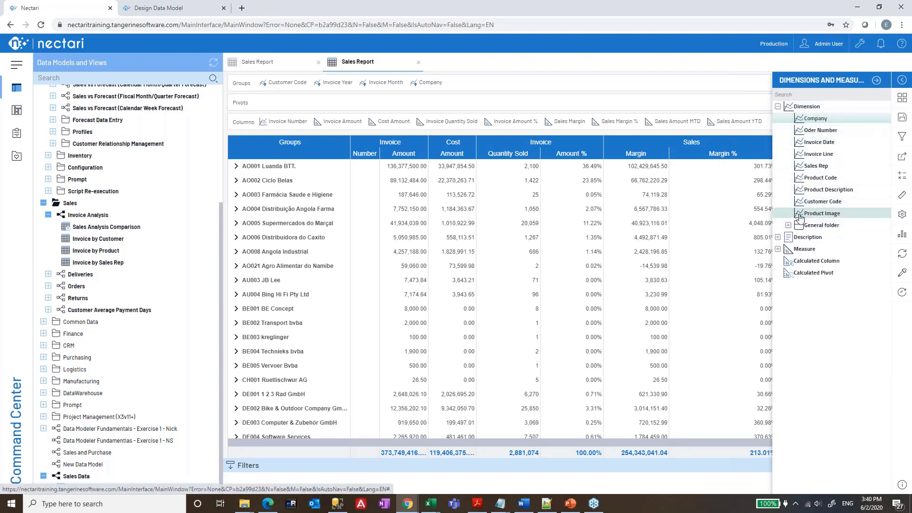
click(778, 249)
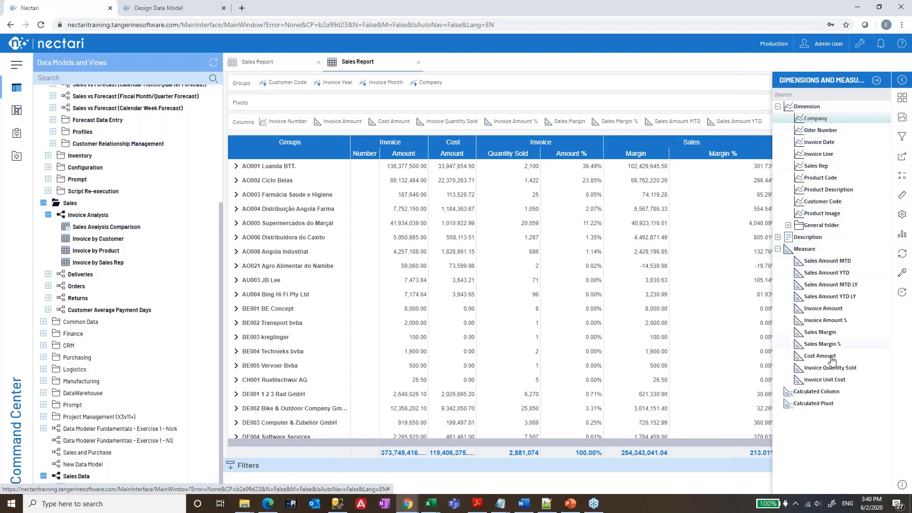
click(837, 286)
ctrl+click(837, 297)
drag(842, 289, 801, 135)
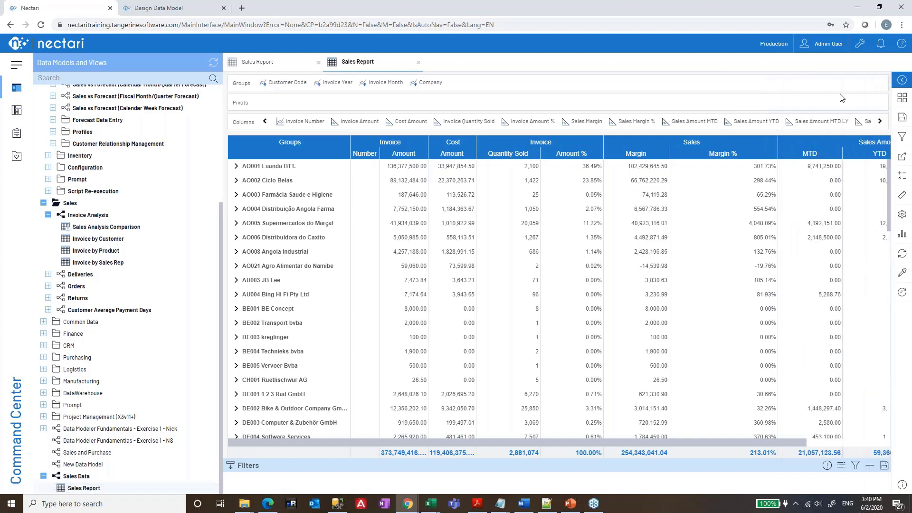
Step: Remove Invoice Amount, Cost Amount, Invoice Quantity Sold, Invoice Amount %, Sales Margin and Sales Margin % from the Sales Report's columns
drag(717, 444, 797, 444)
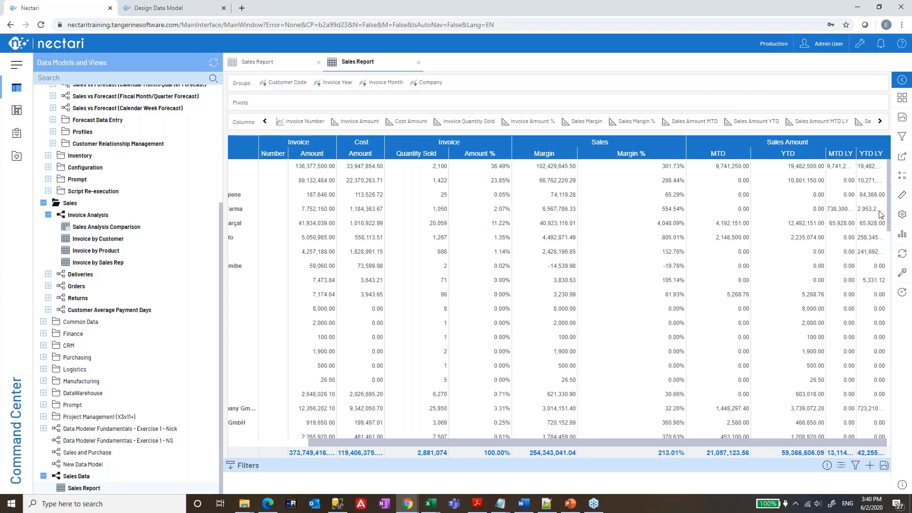
click(903, 216)
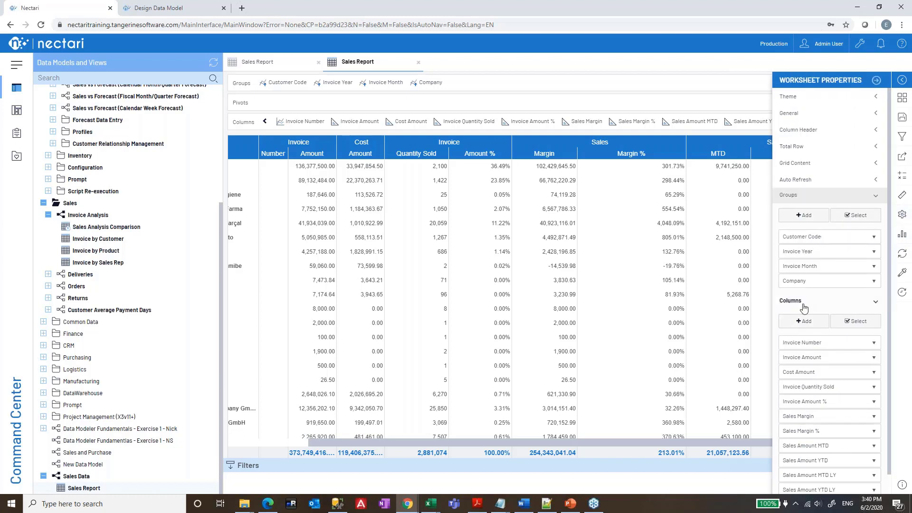
click(843, 322)
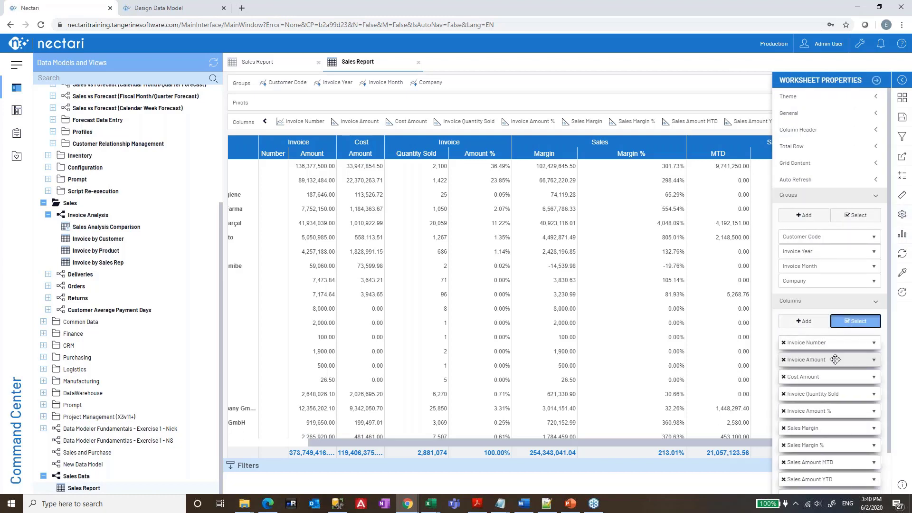
drag(835, 359, 832, 429)
scroll(832, 420, down, 1)
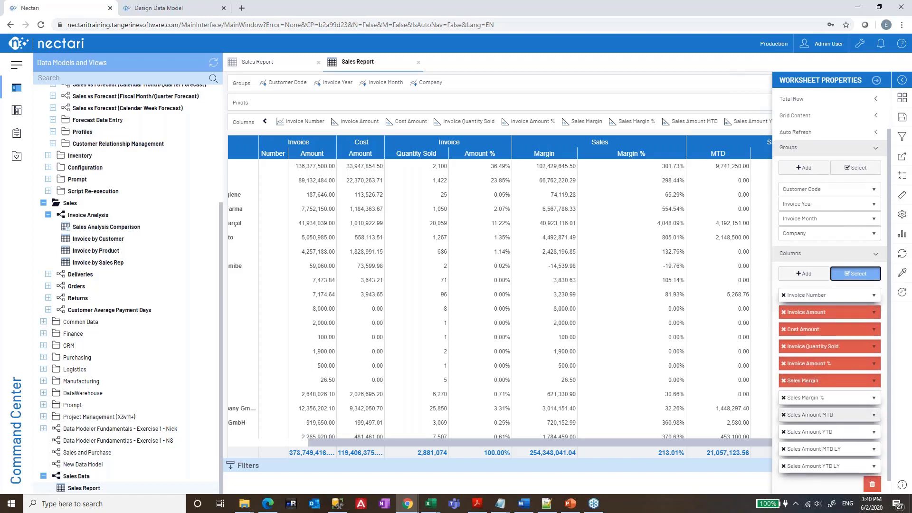
click(831, 398)
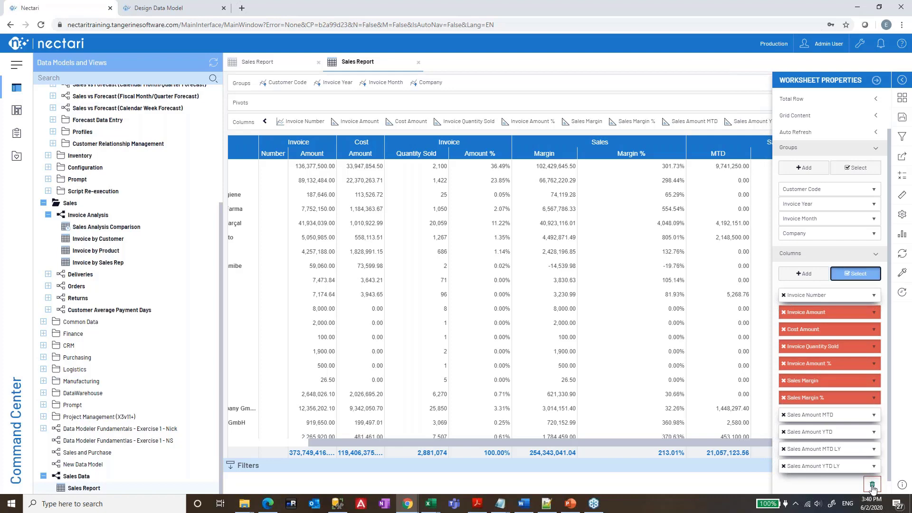
click(872, 484)
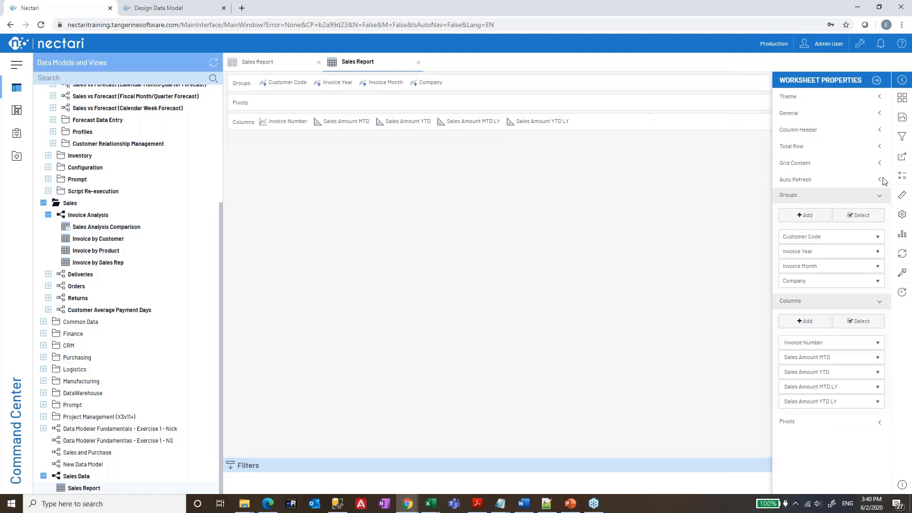
click(876, 80)
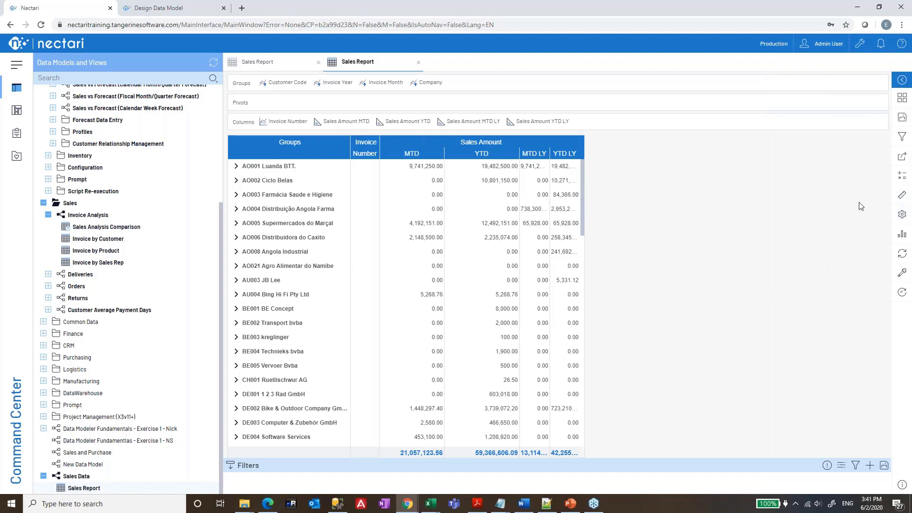
Step: Fit all worksheet columns to their content using the general worksheet properties
click(902, 214)
click(809, 114)
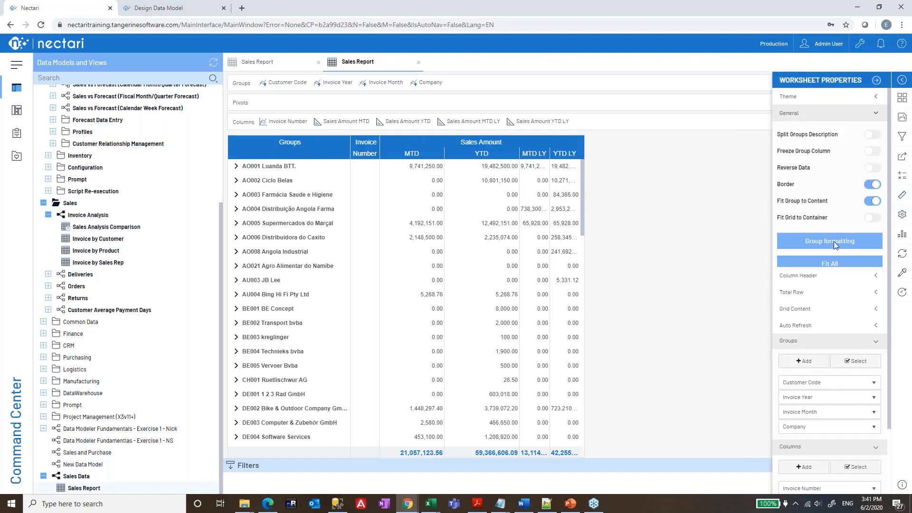
click(836, 267)
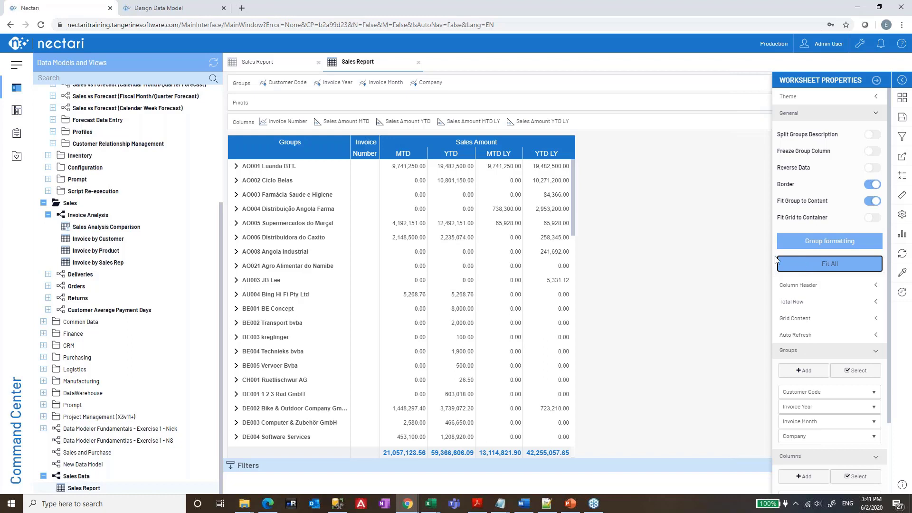
click(646, 185)
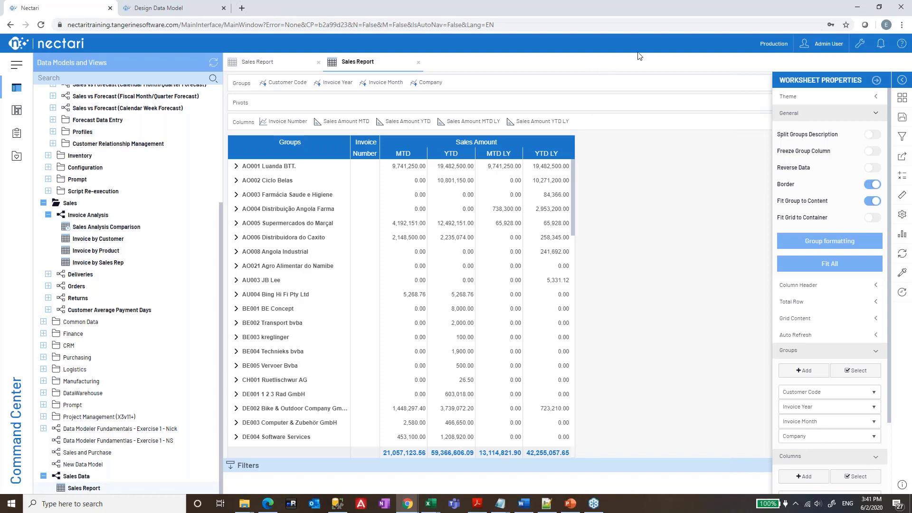
Step: Save the trimmed Sales Report view under its existing description with unchanged authorizations and options
click(902, 117)
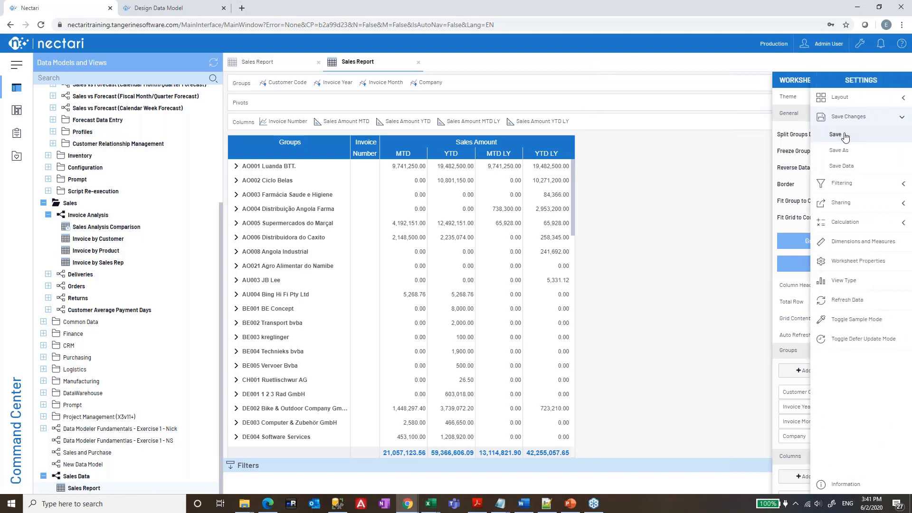
click(845, 136)
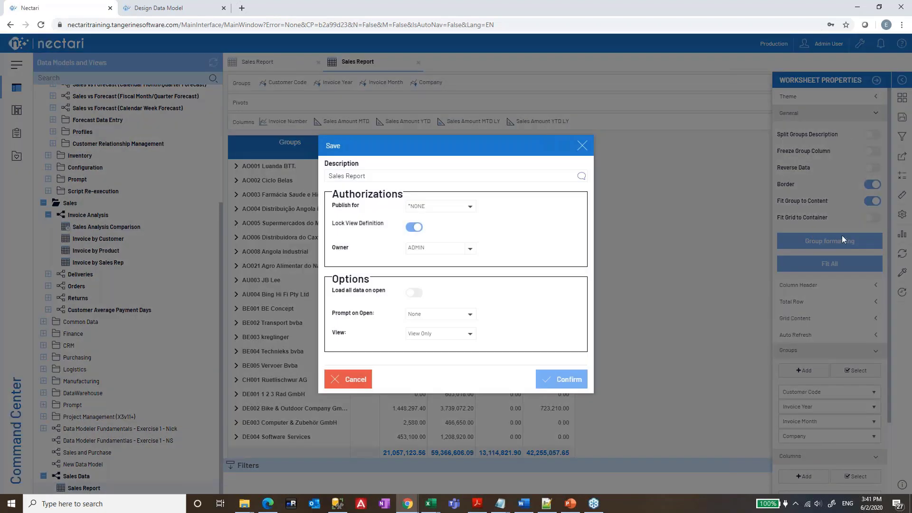
click(565, 383)
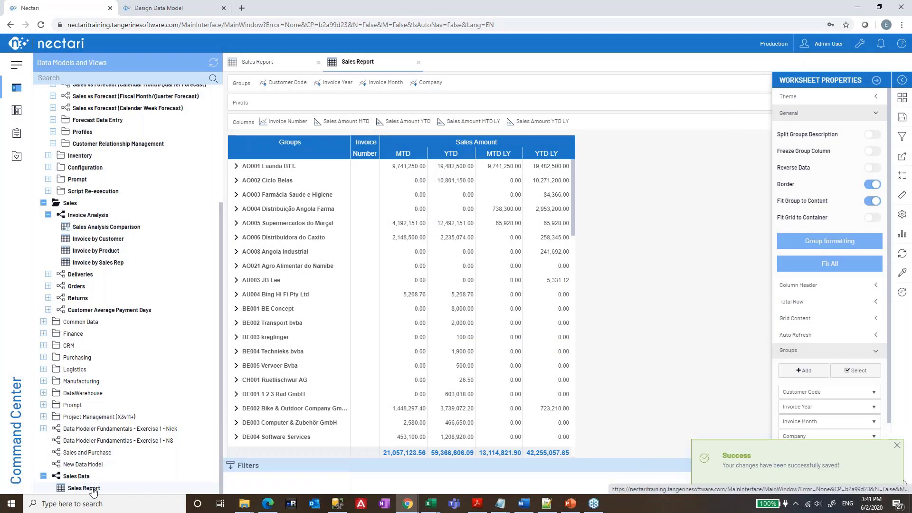
Step: Reopen the saved Sales Report under Sales Data with Year 2021 and Month 5
double_click(93, 489)
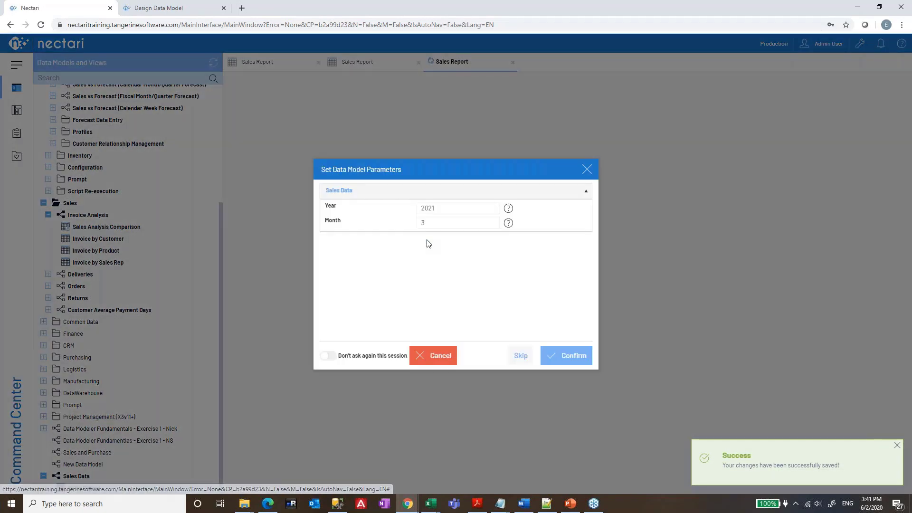
click(447, 209)
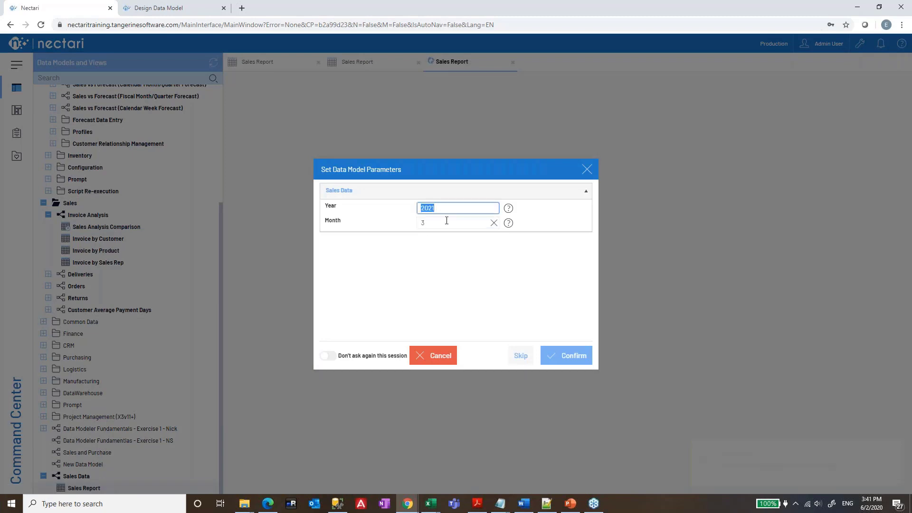
click(446, 222)
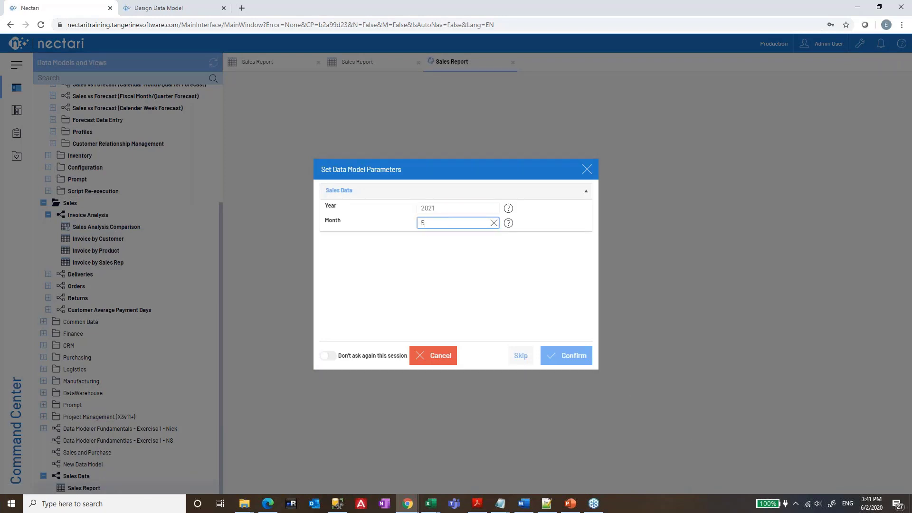
text(5)
click(572, 360)
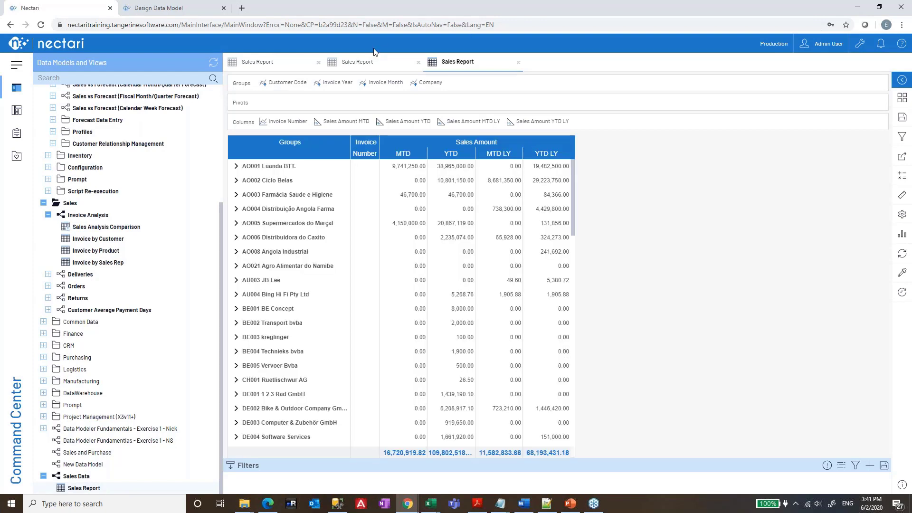
click(376, 62)
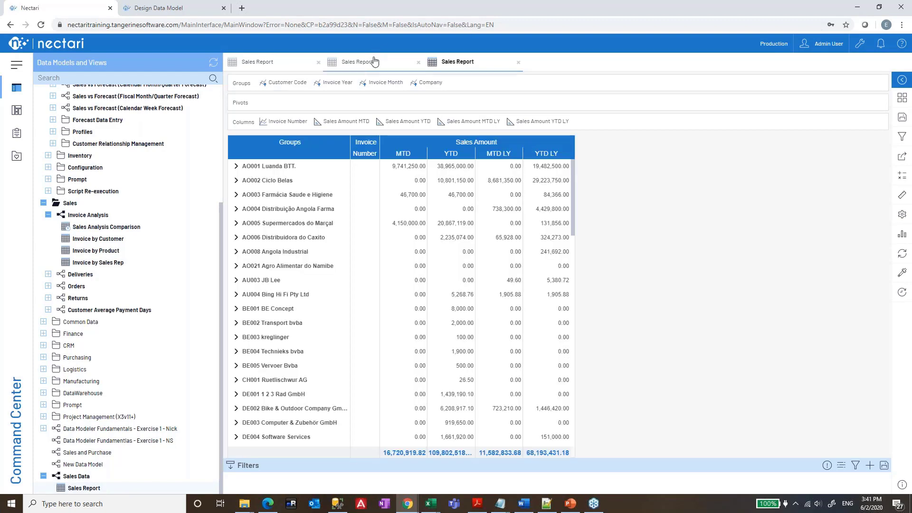
click(468, 69)
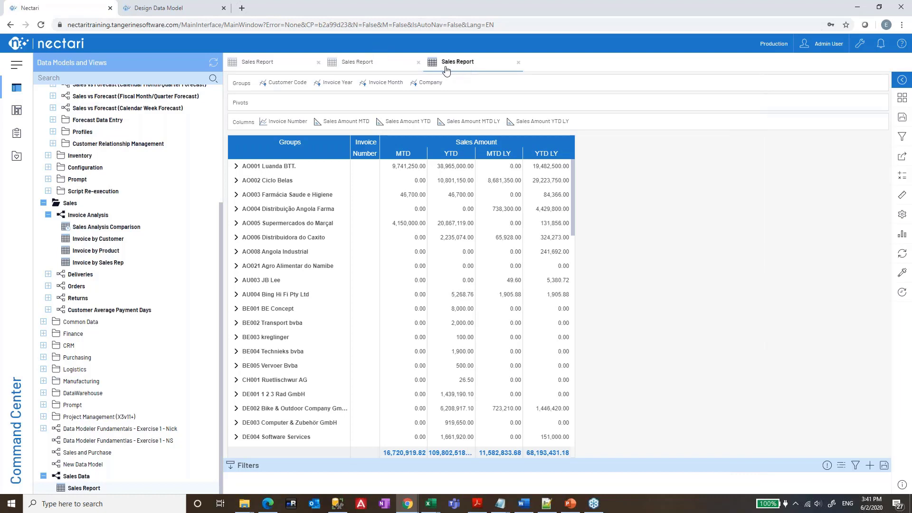
Step: Return to the Sales Data model design and append the word year and the $$ year parameter to MTD's column group heading
click(190, 13)
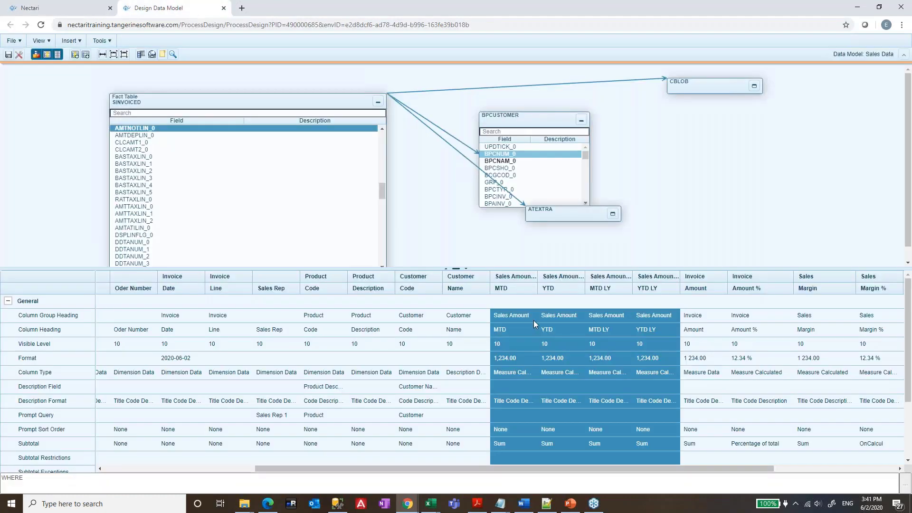
click(516, 329)
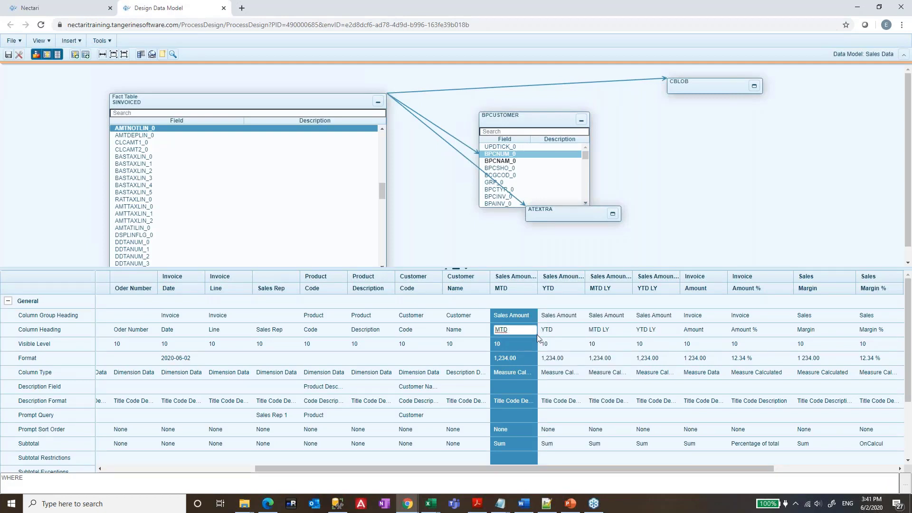
click(509, 315)
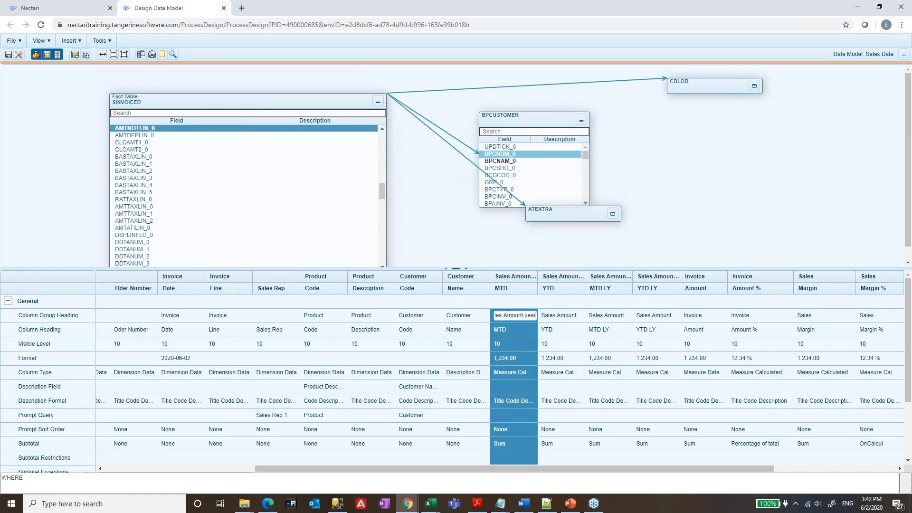
text(Year $$)
key(Return)
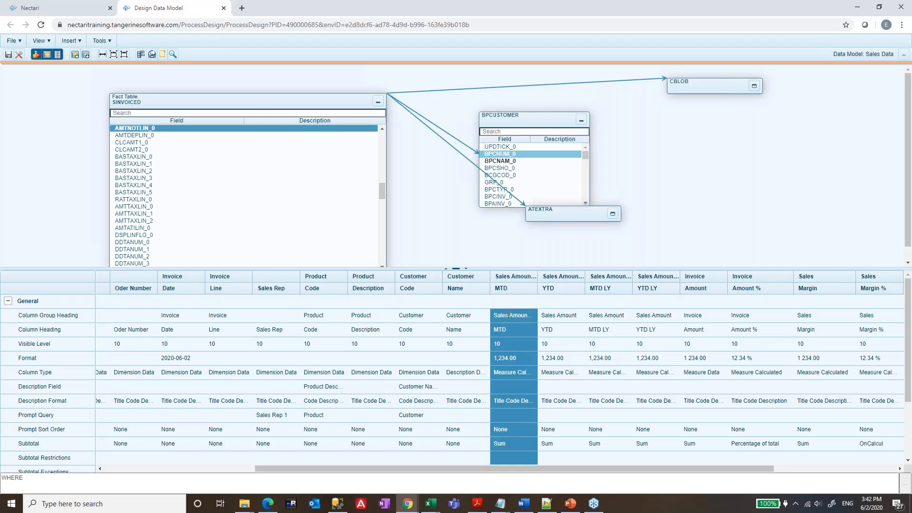
Step: Copy MTD's extended column group heading to the YTD, MTD LY and YTD LY columns
double_click(510, 315)
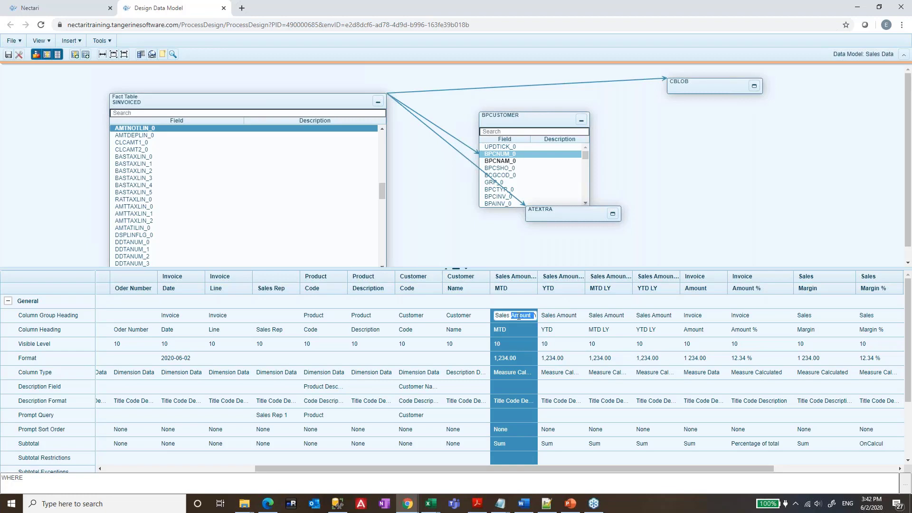
key(ctrl+c)
double_click(564, 317)
key(ctrl+v)
double_click(610, 316)
key(ctrl+v)
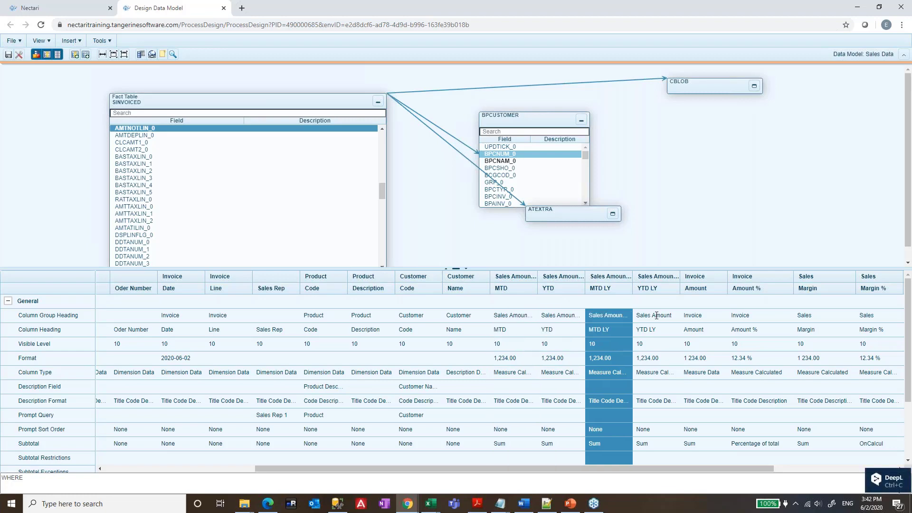
double_click(656, 316)
Step: Set the MTD column heading to "MTD Month $$Month" and append $$Month to the YTD column heading
double_click(522, 329)
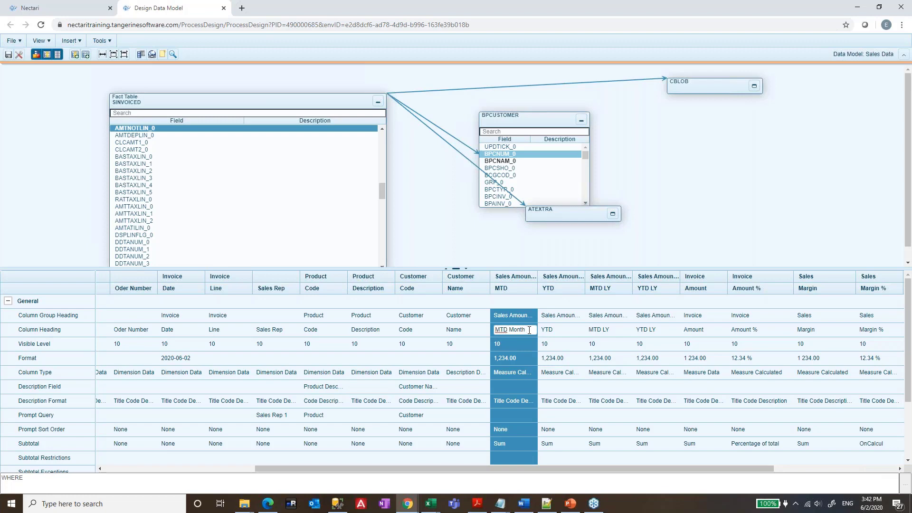
text($$Month)
key(ctrl+a)
key(ctrl+c)
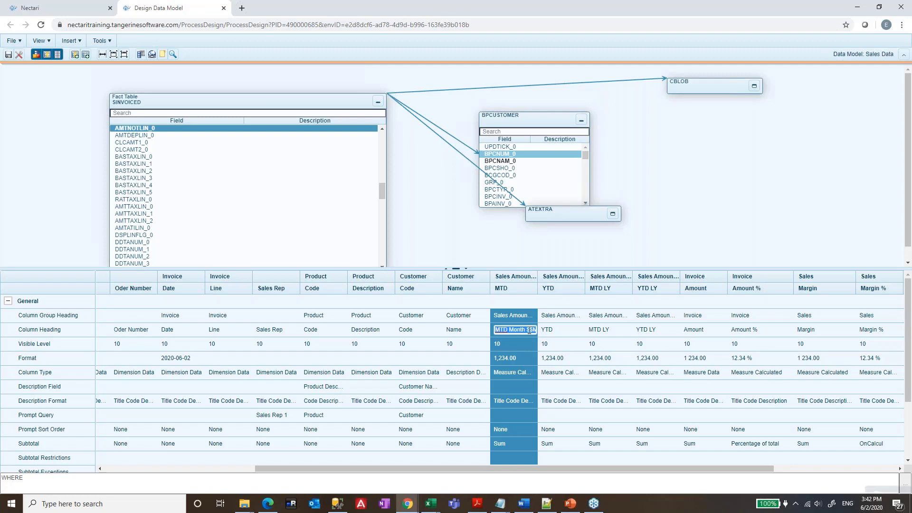
key(Return)
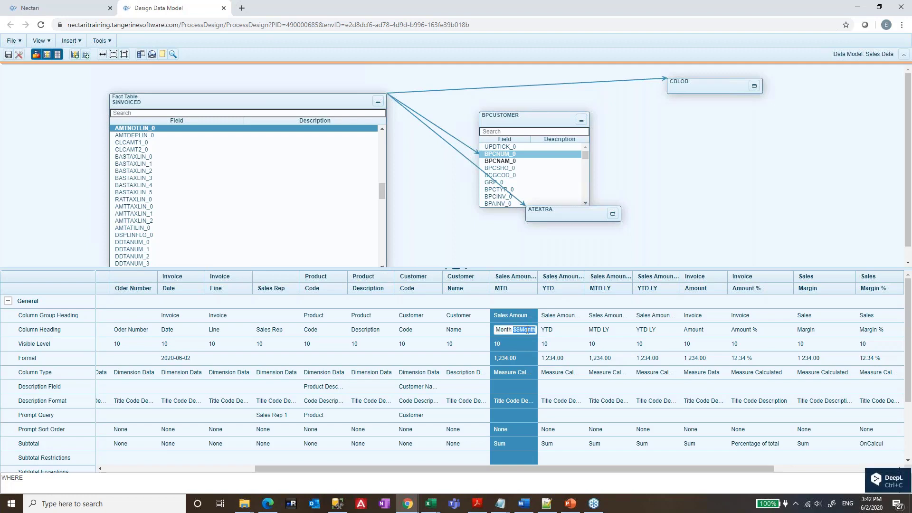
click(564, 330)
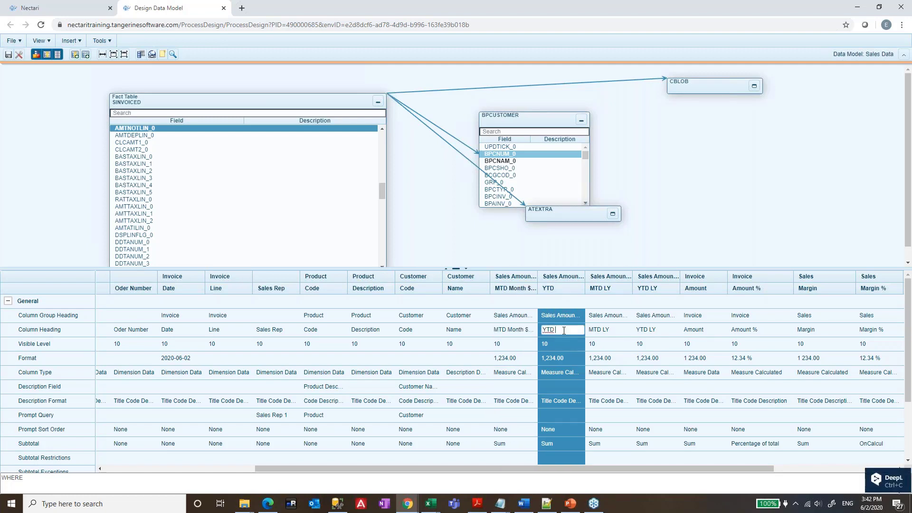
key(ctrl+v)
click(617, 330)
key(ctrl+v)
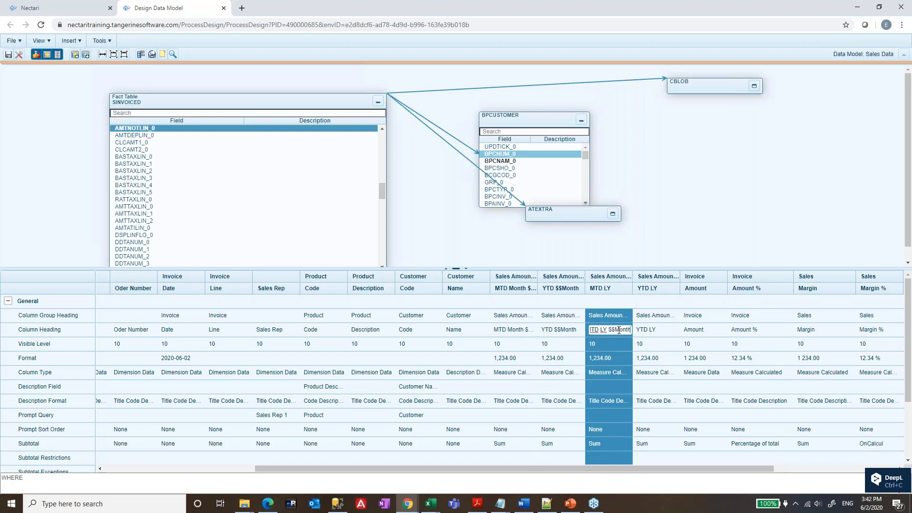
key(ctrl+z)
double_click(565, 330)
click(565, 329)
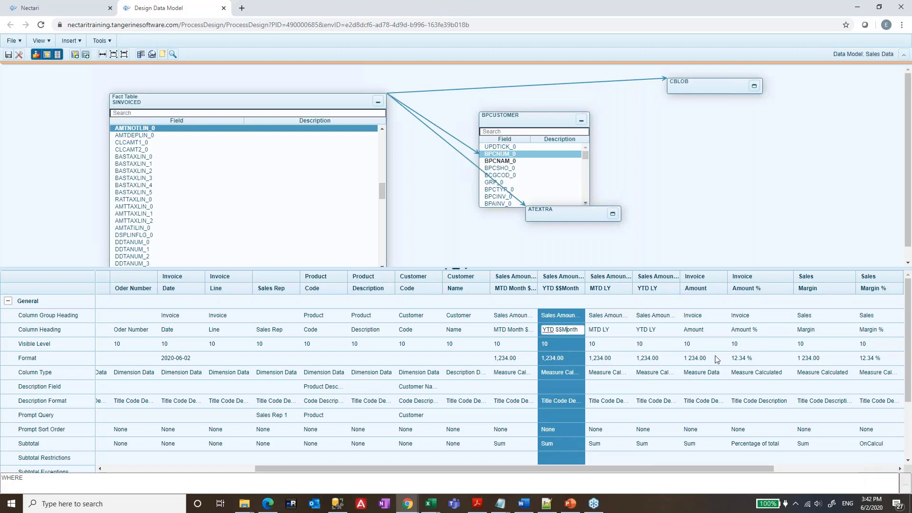
Step: Append $$Month to the MTD LY and YTD LY column headings and save the data model
click(616, 330)
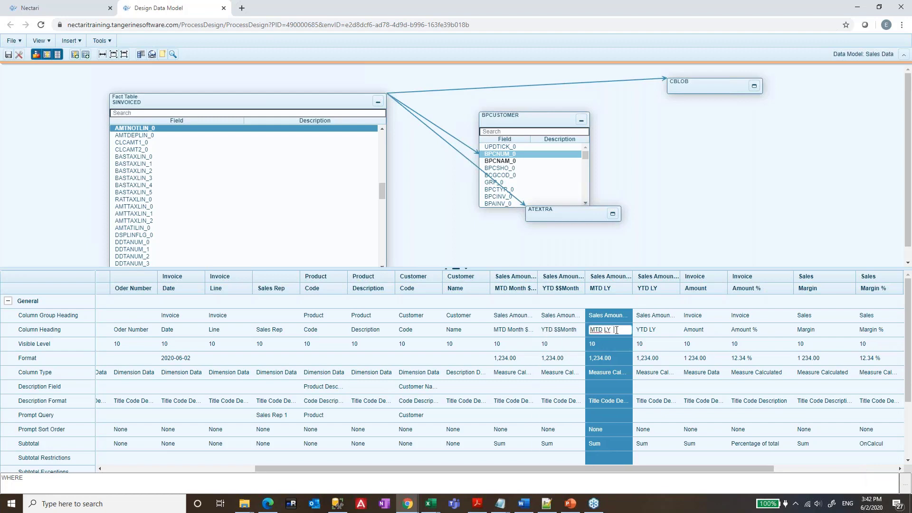
key(ctrl+v)
click(667, 331)
key(ctrl+v)
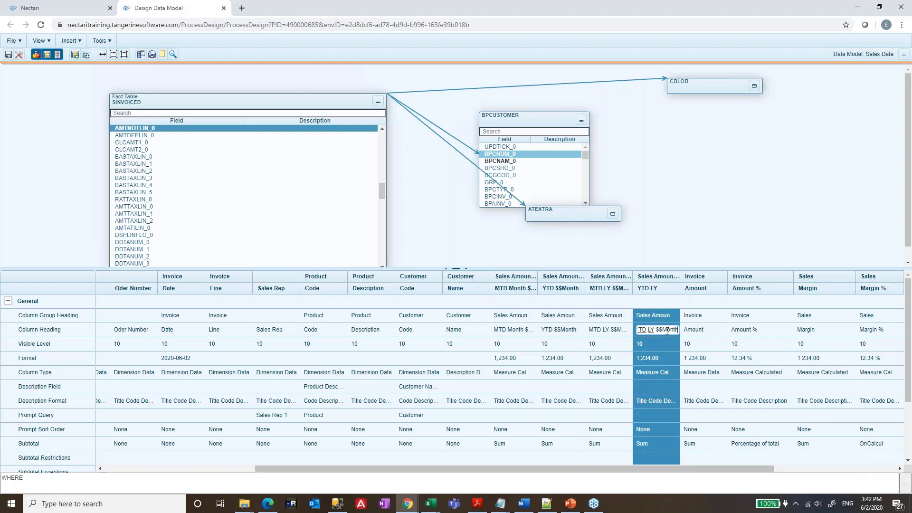
click(700, 331)
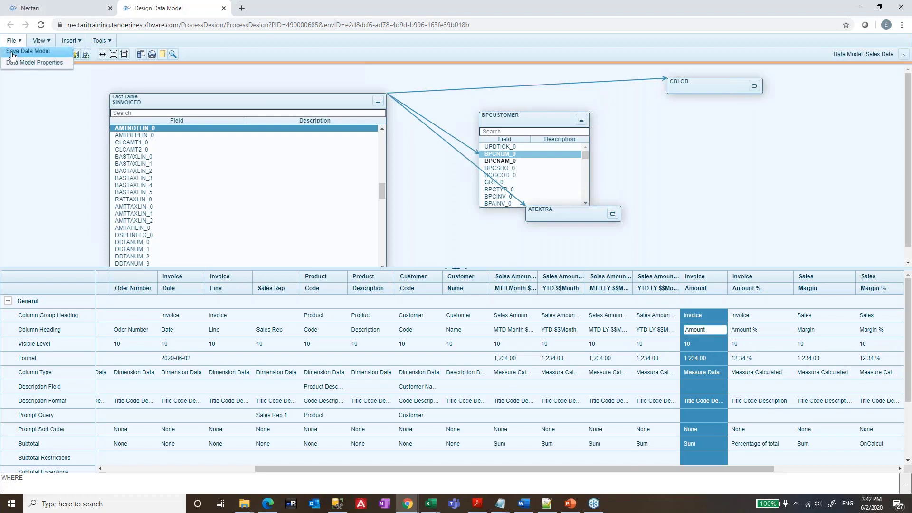
click(11, 53)
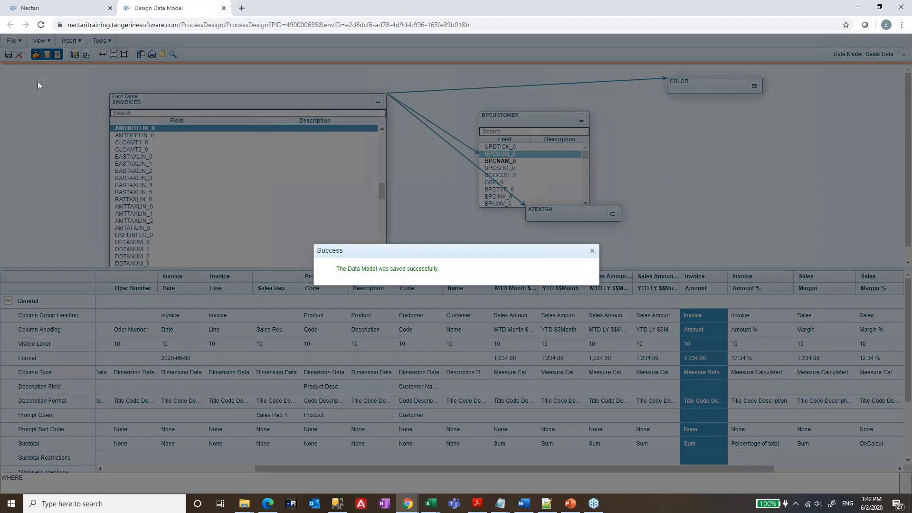
Step: Return to the Sales Report and refresh it to apply the parameter-driven column headings
click(57, 7)
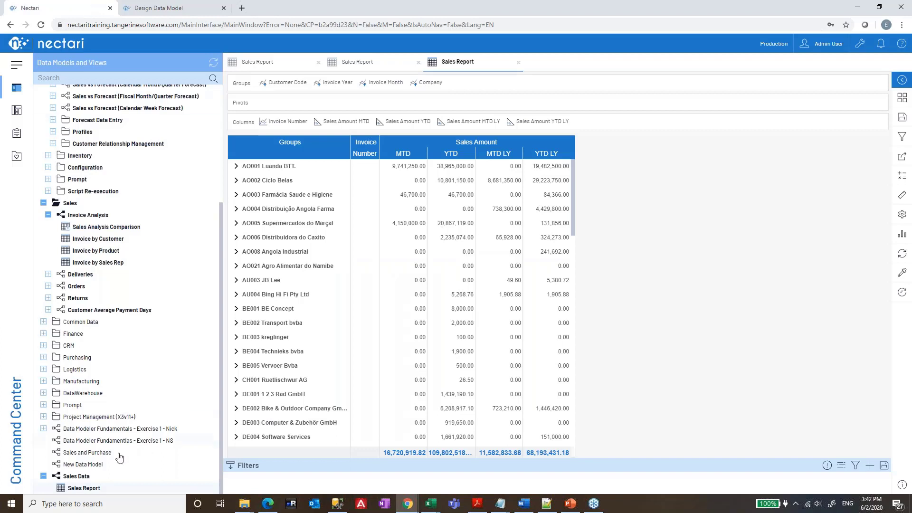
mouse_move(87, 490)
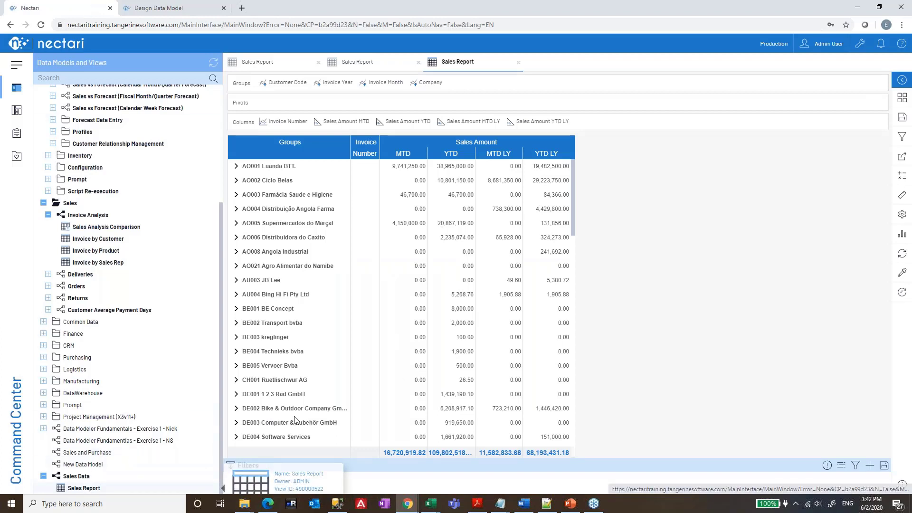
click(903, 259)
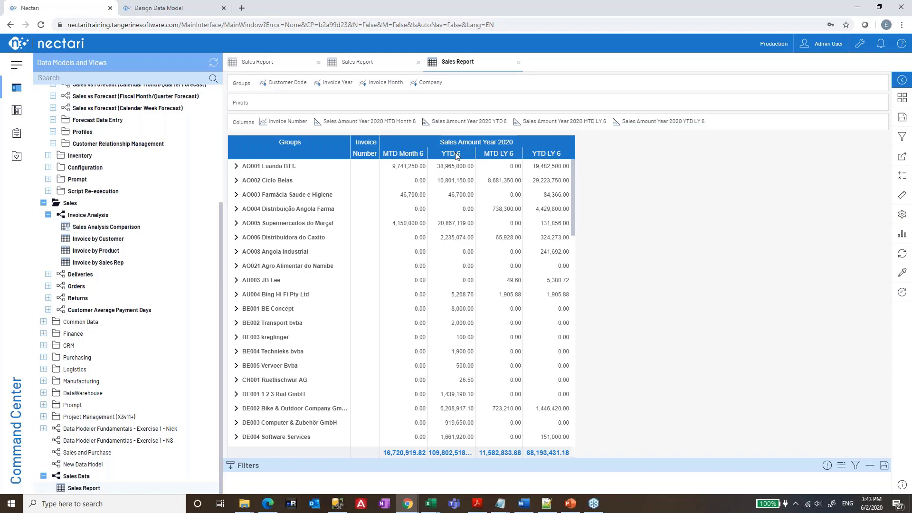
Step: Return to the Sales Data model design and review the YTD LY column's calculation script, leaving it unedited
click(198, 7)
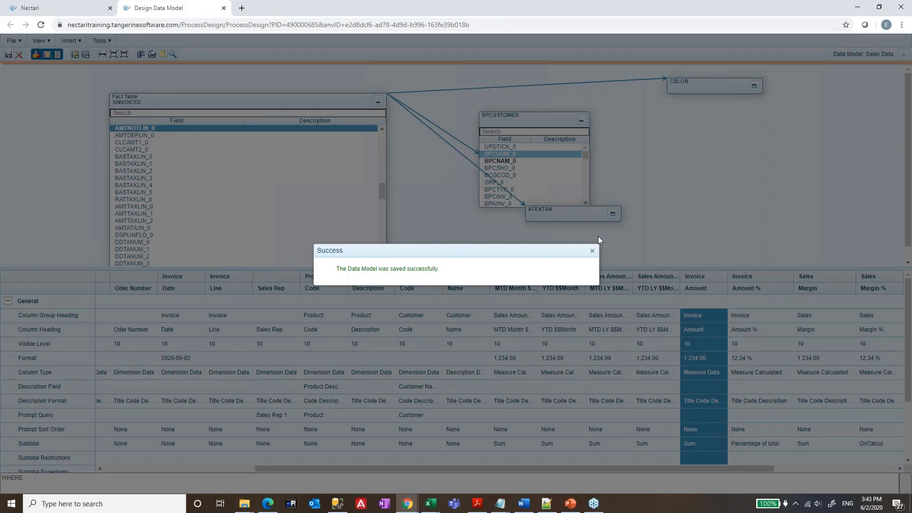
click(592, 251)
scroll(689, 352, down, 2)
click(660, 414)
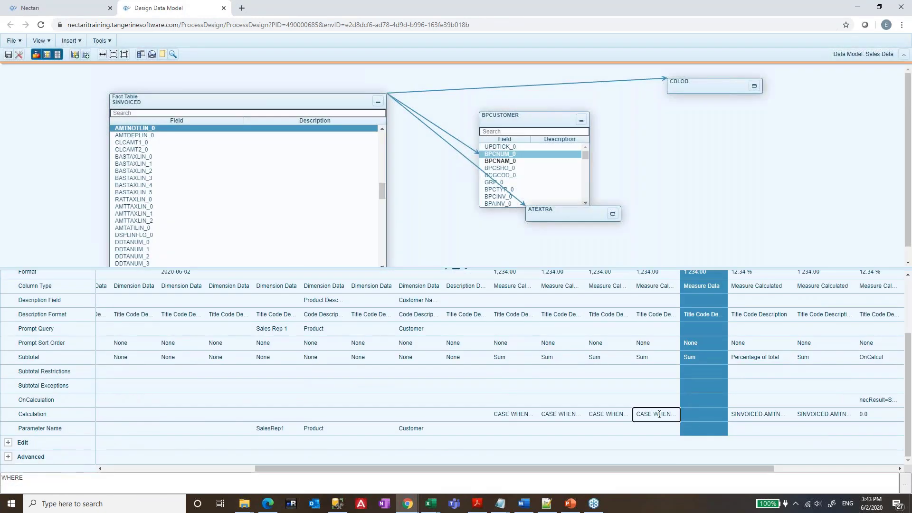
click(671, 414)
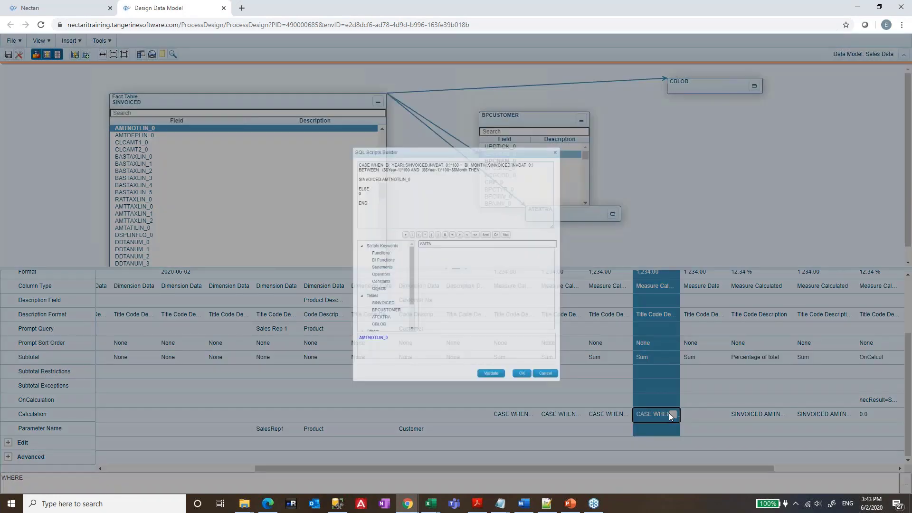
click(580, 414)
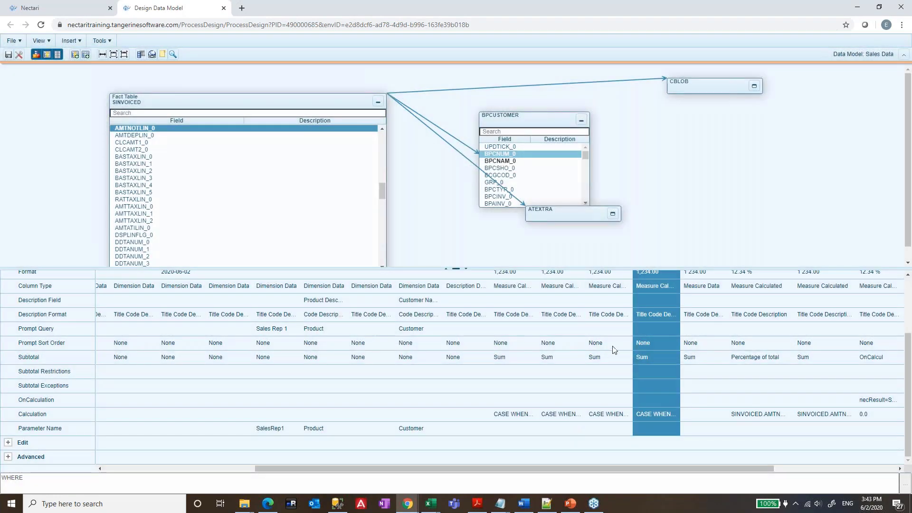
Step: Move the ATEXTRA table beneath CBLOB in the diagram and expand its field list
scroll(614, 351, up, 2)
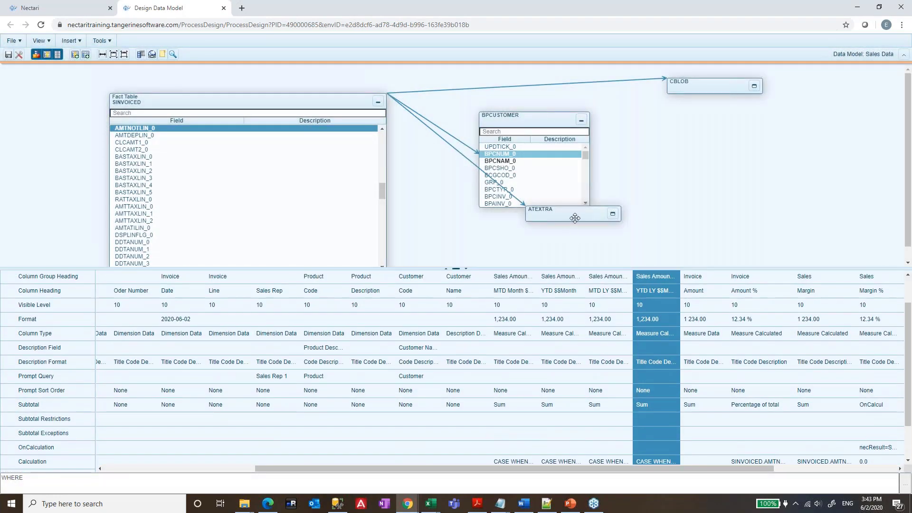
drag(575, 218, 726, 129)
click(764, 125)
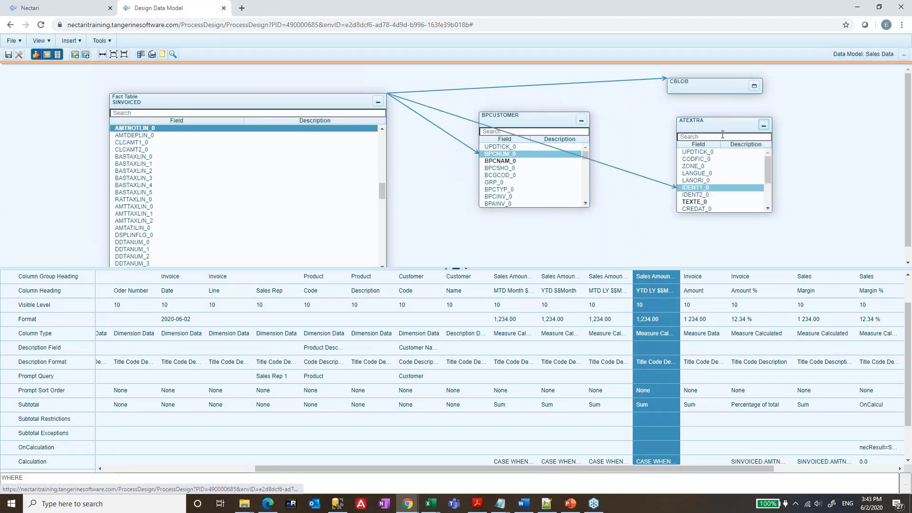
Step: Try to add a specific value join to ATEXTRA with UPDTICK_0 equal to the $$Year parameter
right_click(714, 125)
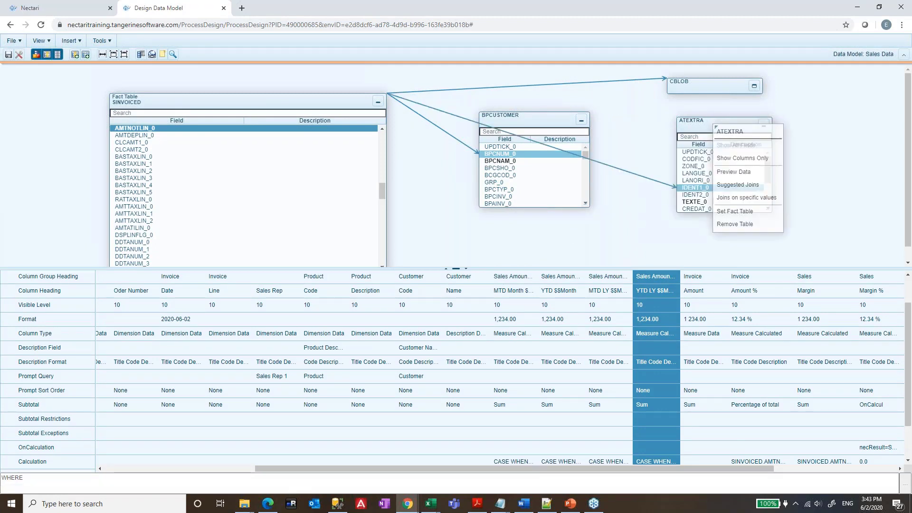
click(734, 201)
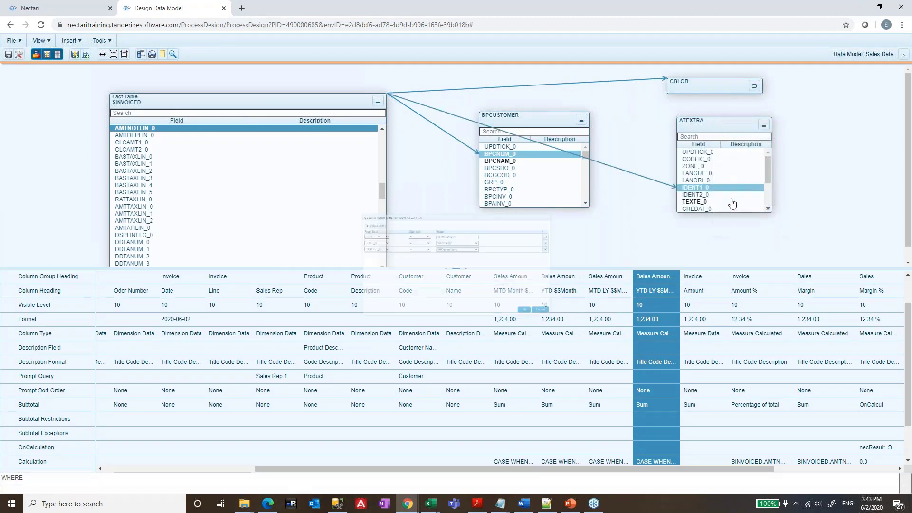
click(297, 187)
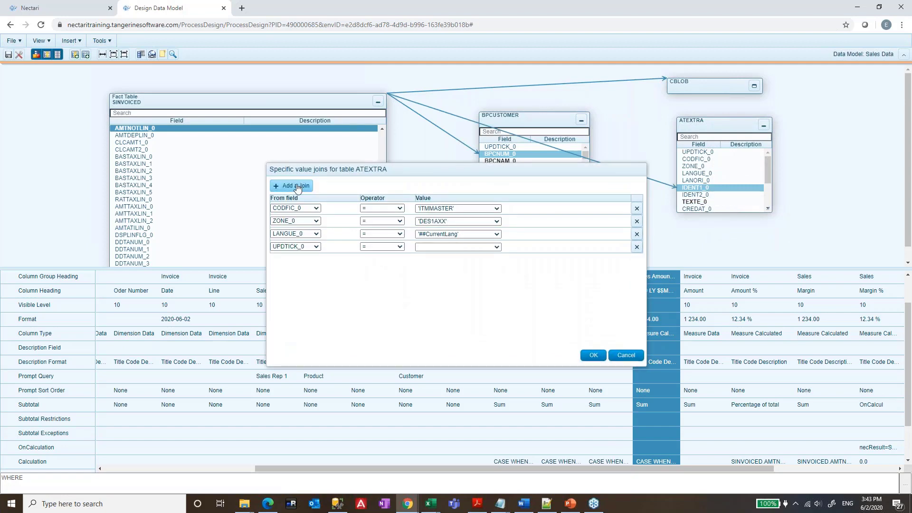
click(497, 247)
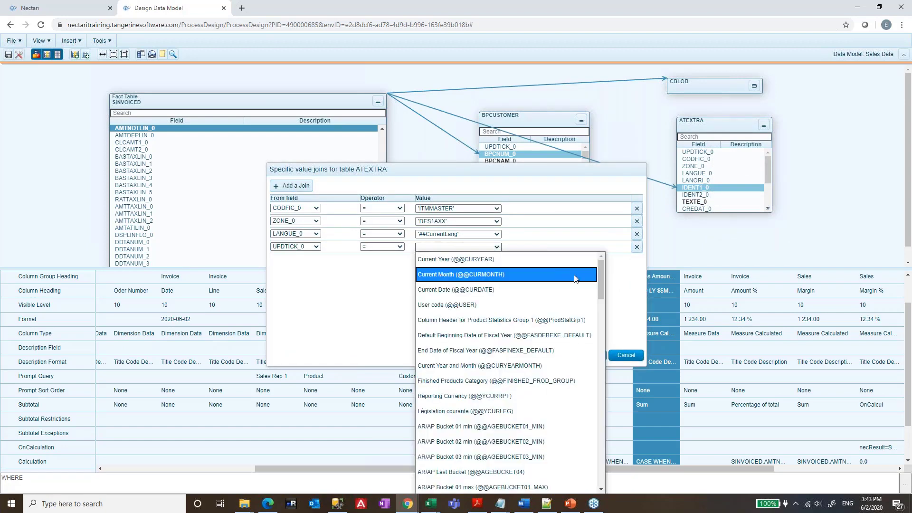
drag(600, 281, 601, 493)
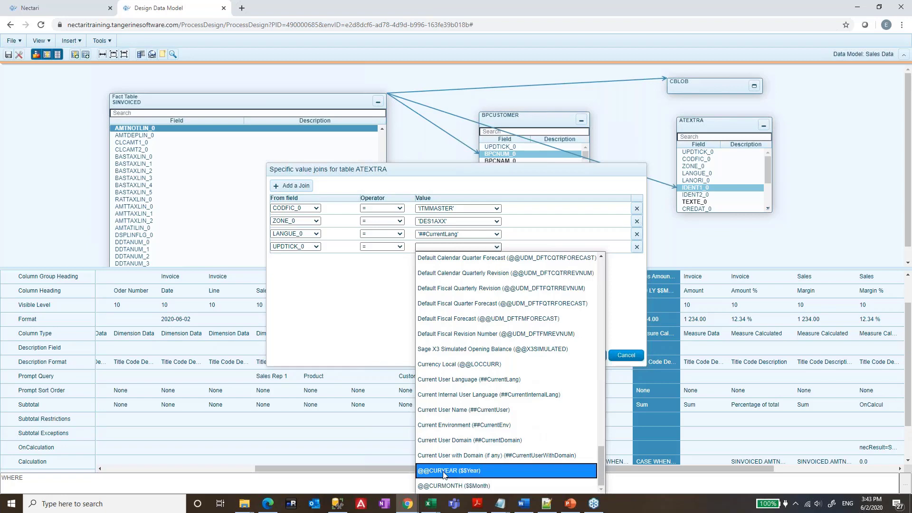
click(496, 477)
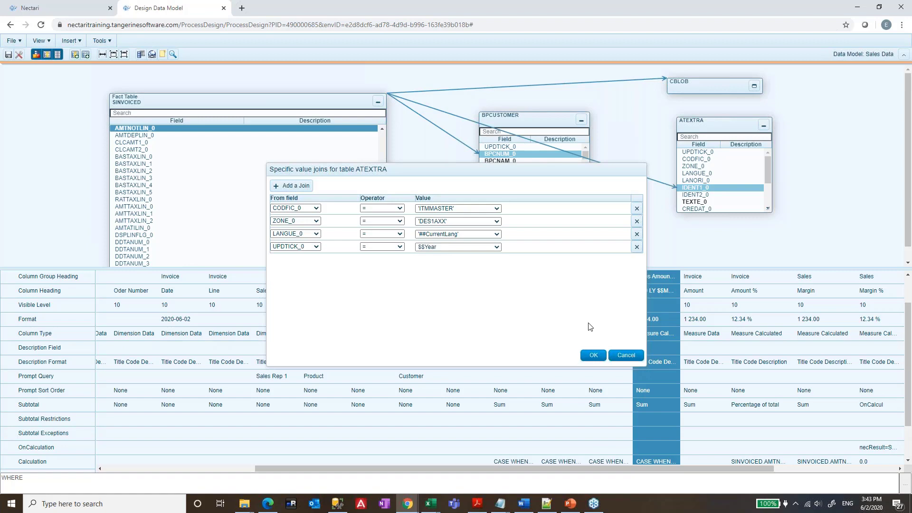
click(624, 354)
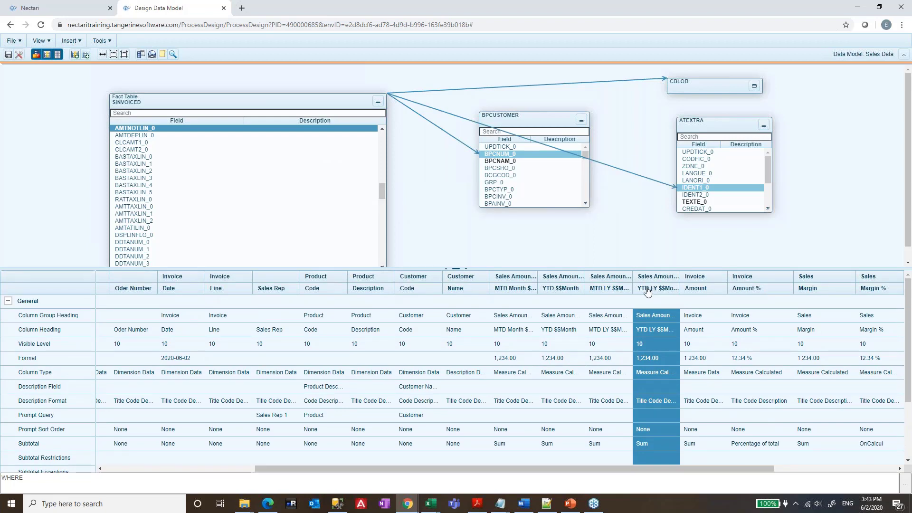
Step: Select the MTD LY column and save the Sales Data model
click(603, 288)
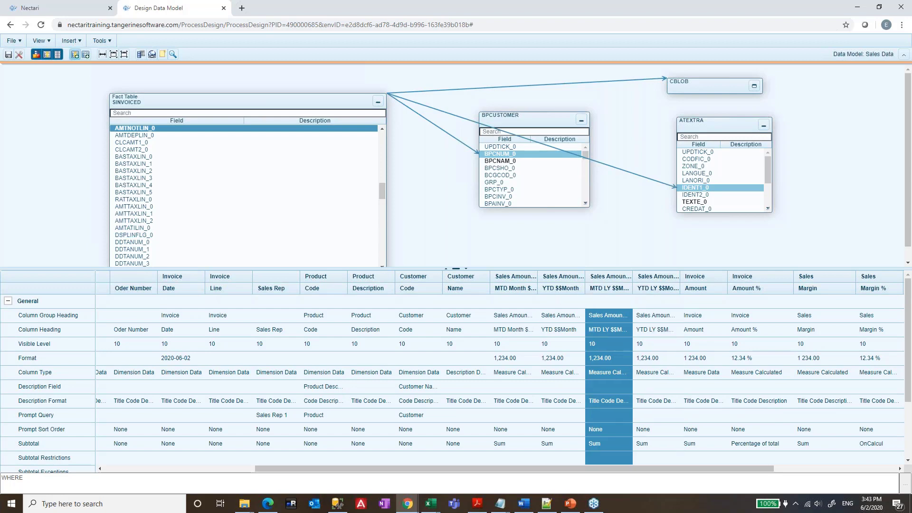
click(8, 54)
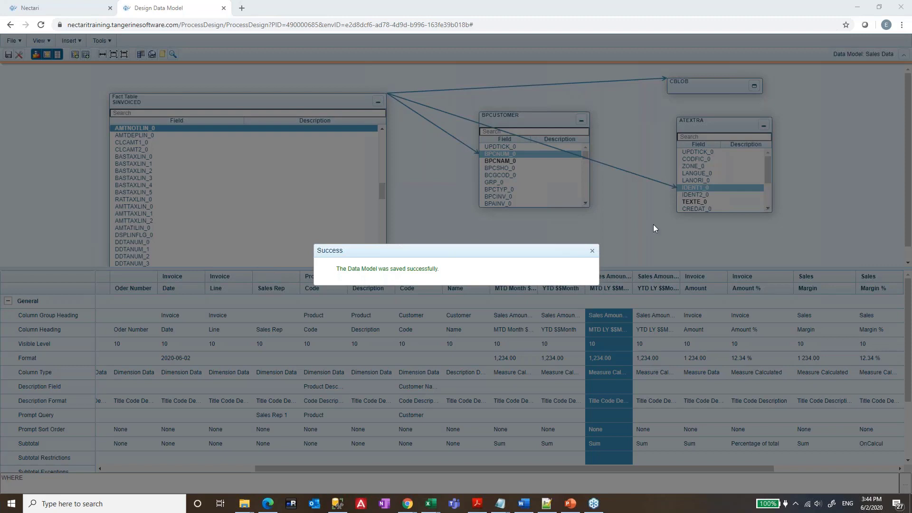
click(598, 251)
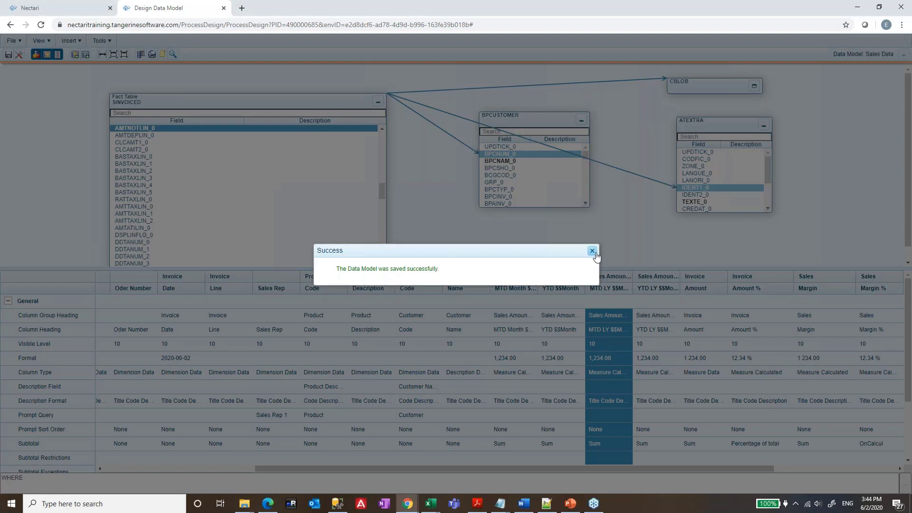
click(592, 251)
click(78, 12)
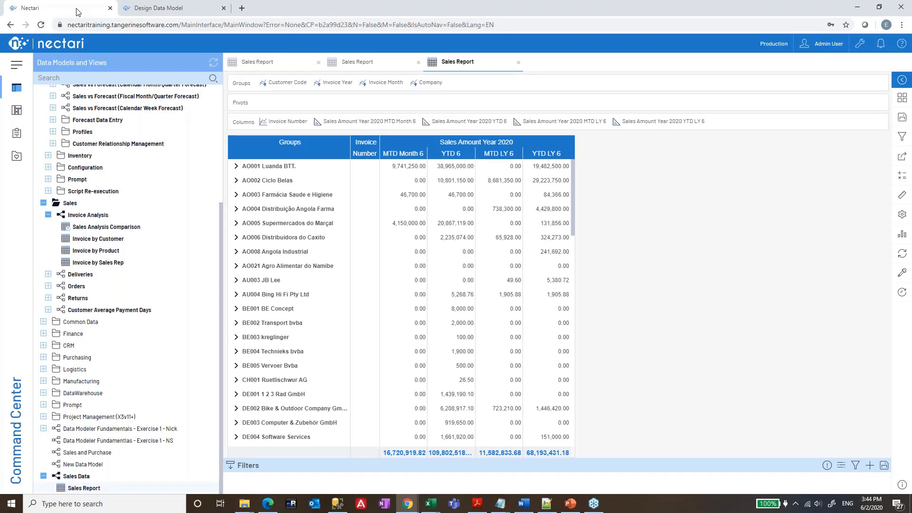
click(143, 6)
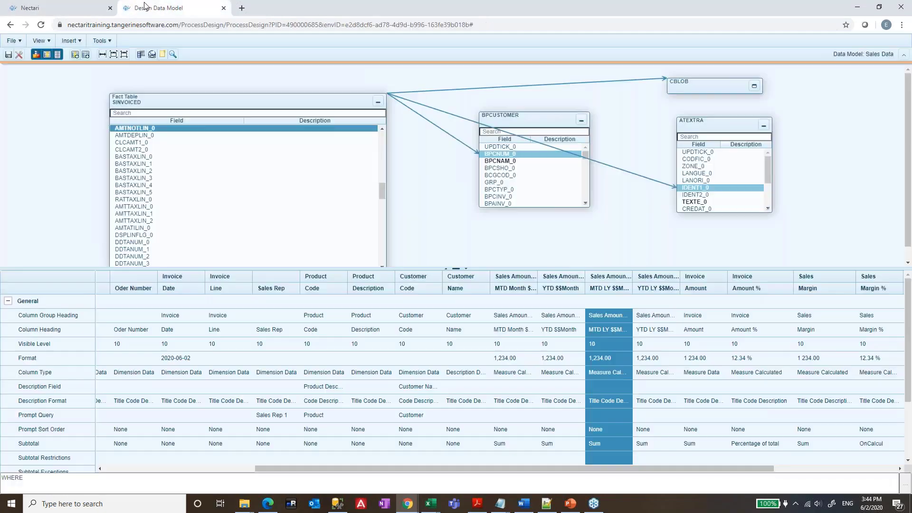
click(83, 6)
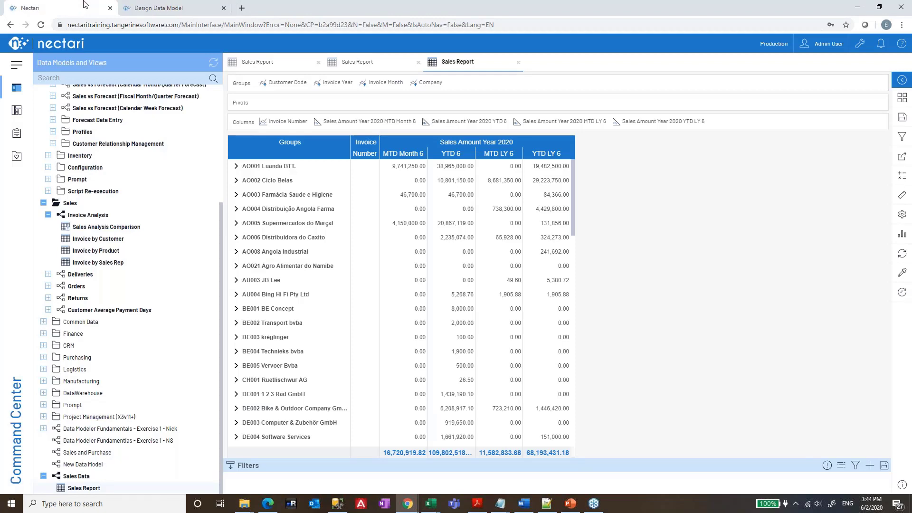
click(159, 11)
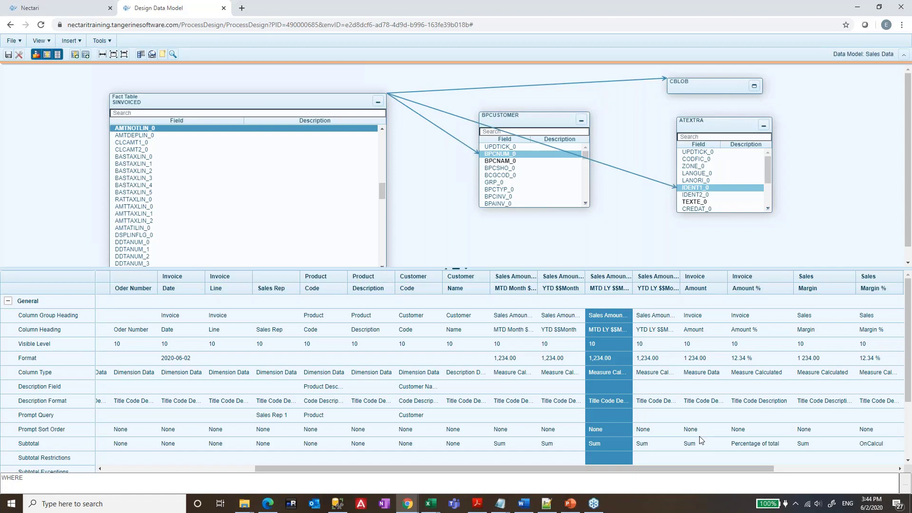
Step: Open the Application Links page in Nectari's administration area, confirming the loss of any unsaved changes
click(35, 5)
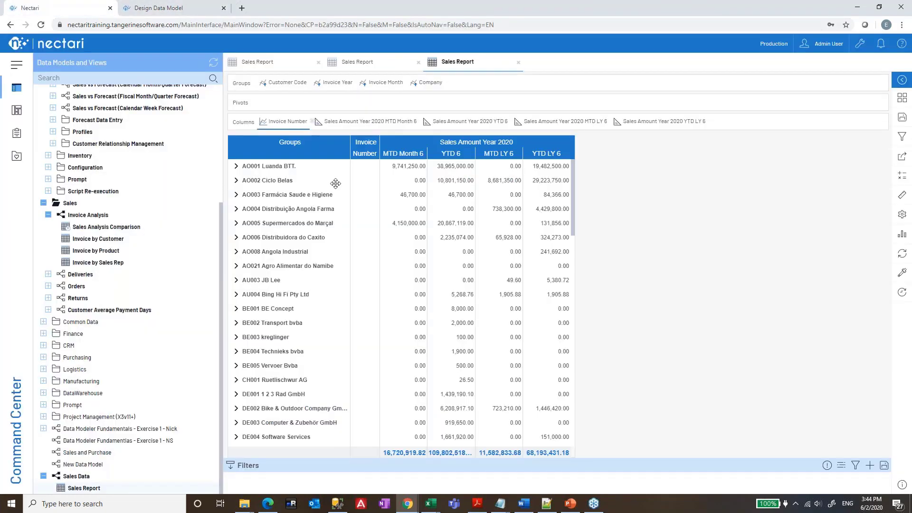
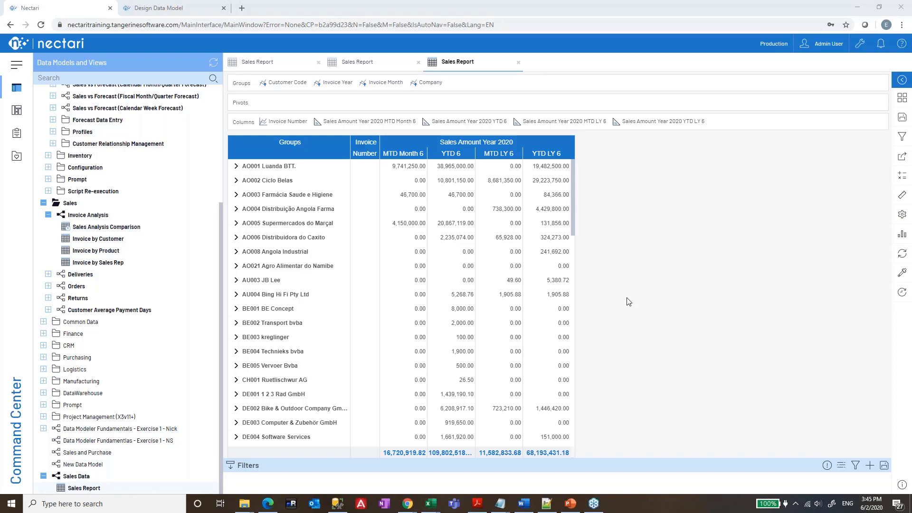
click(860, 43)
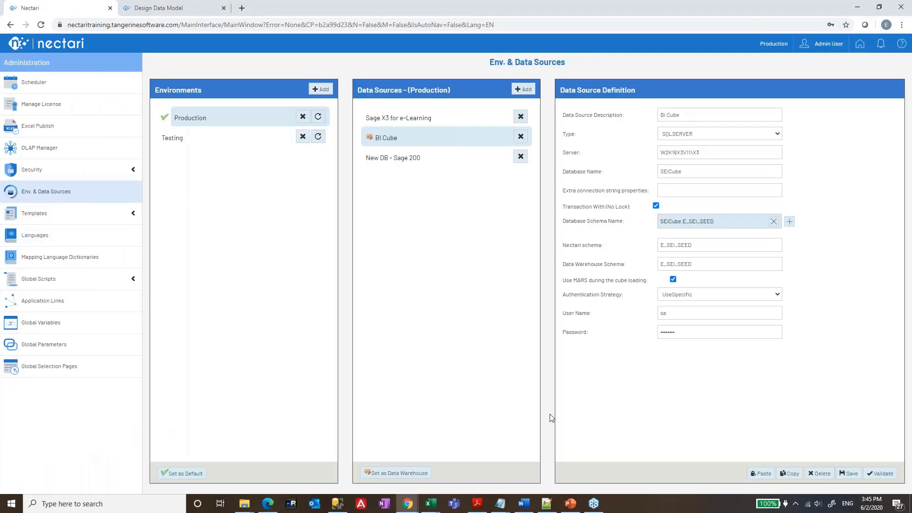
click(34, 236)
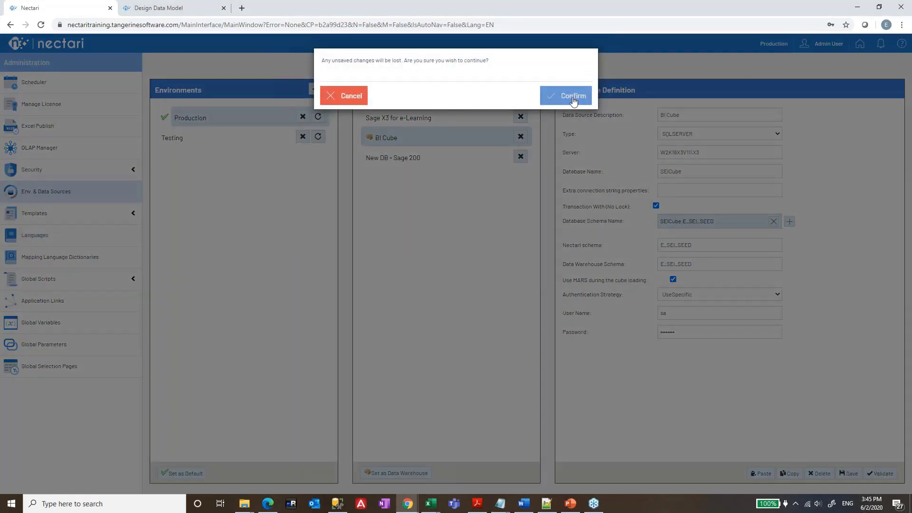
click(573, 100)
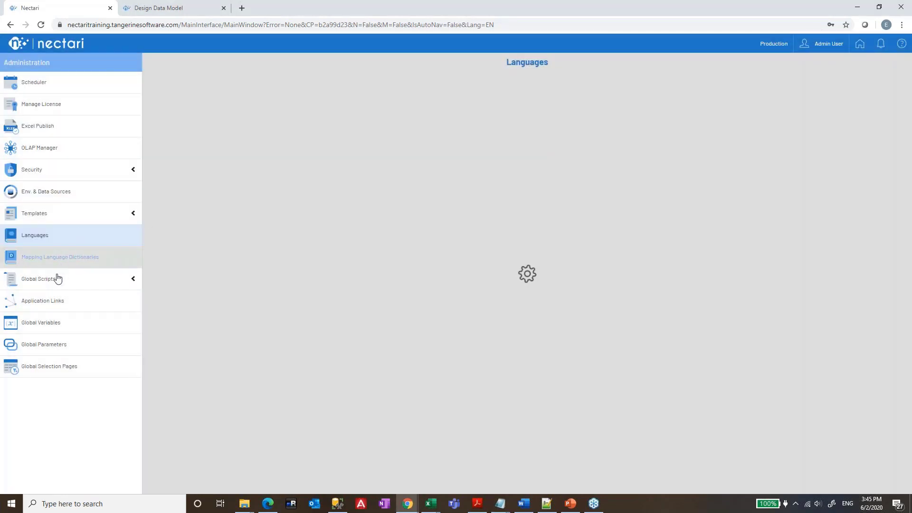
click(52, 284)
click(56, 350)
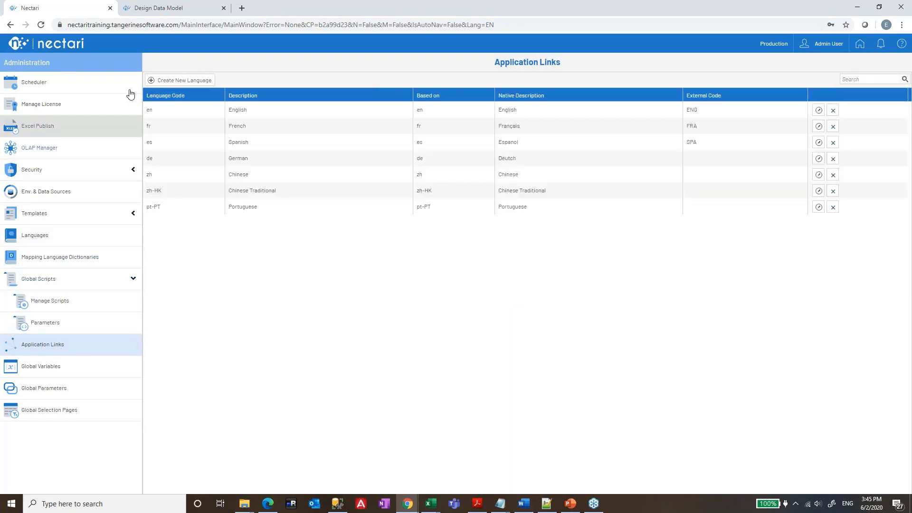
click(51, 351)
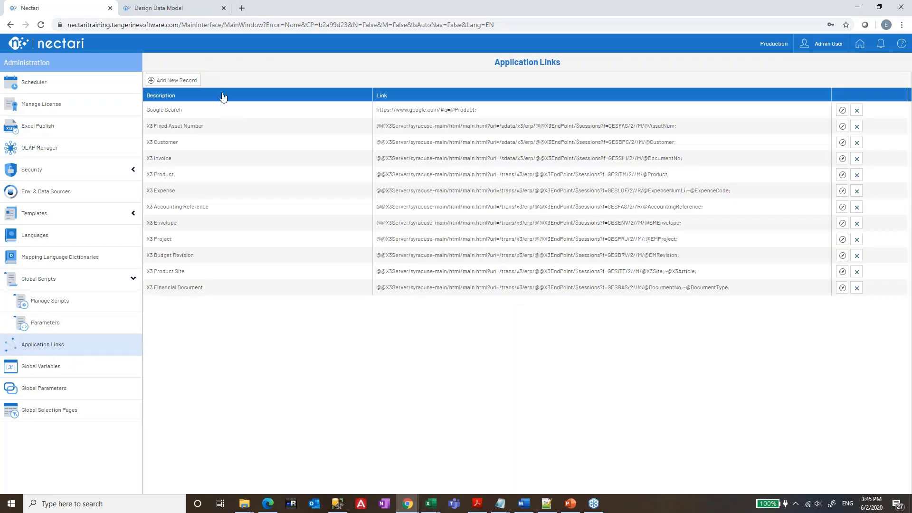
Step: Copy the Google Search application link's URL, leaving the record unedited
click(842, 110)
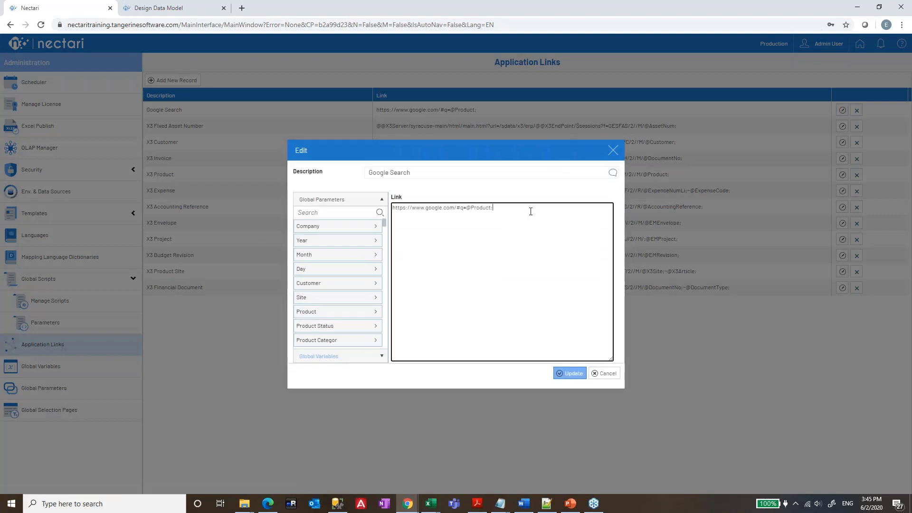
triple_click(531, 212)
key(ctrl+c)
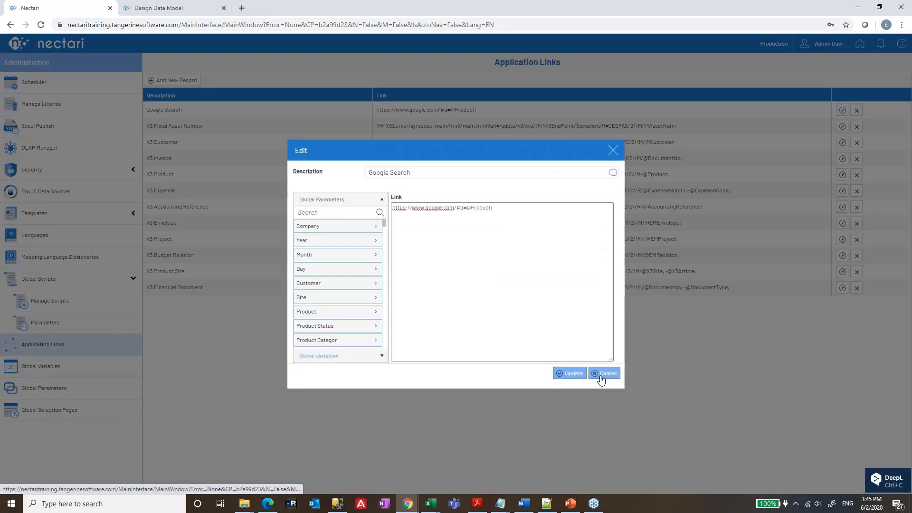
click(604, 374)
Step: Switch to the first untitled Notepad window, and then return to the Sales Data model design
click(501, 504)
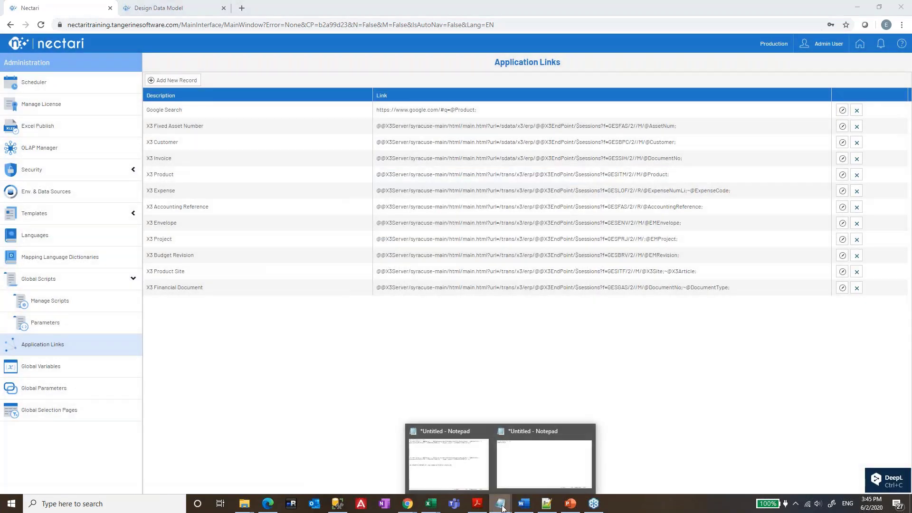
click(460, 478)
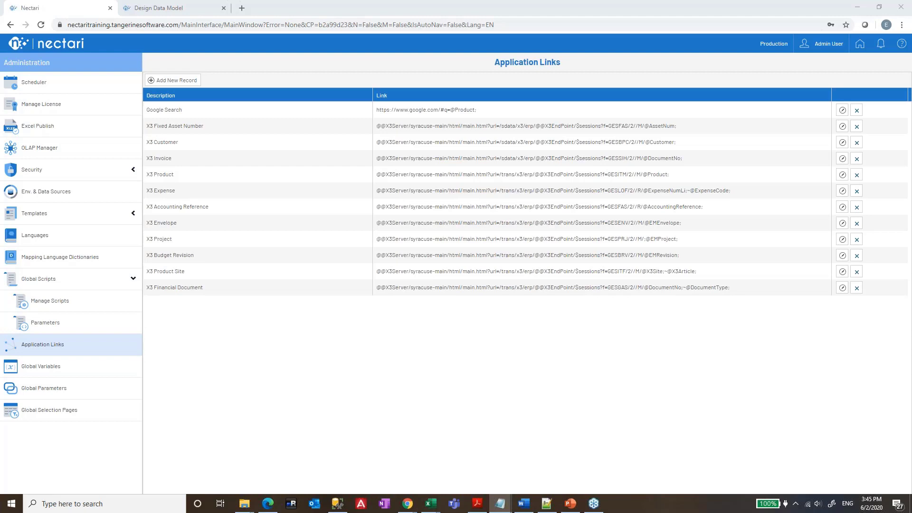
click(148, 8)
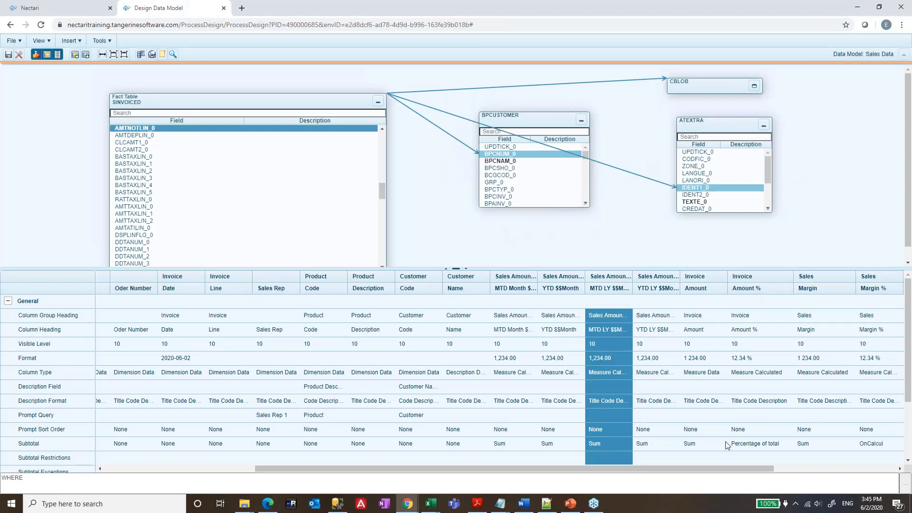
Step: Add a calculated column after Invoice Month, set its column type to Dimension Data, and widen it
drag(706, 468, 828, 467)
right_click(626, 285)
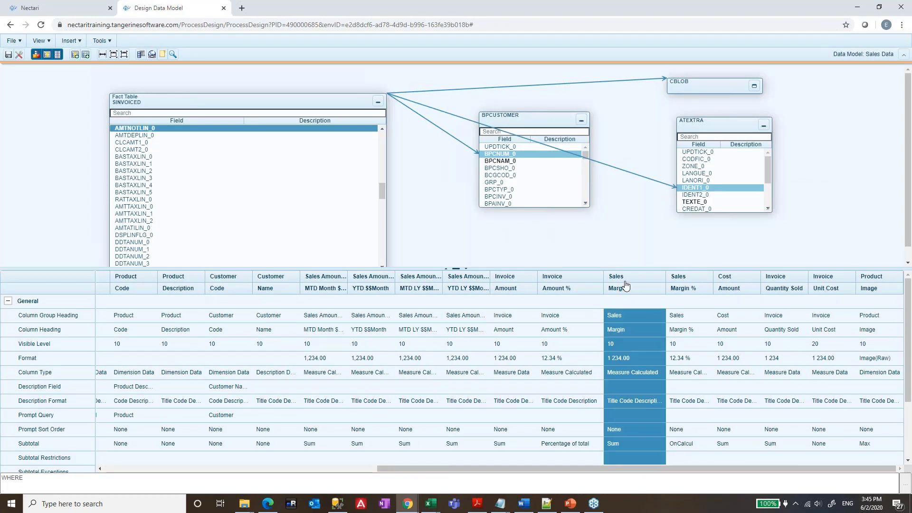
drag(431, 468, 158, 468)
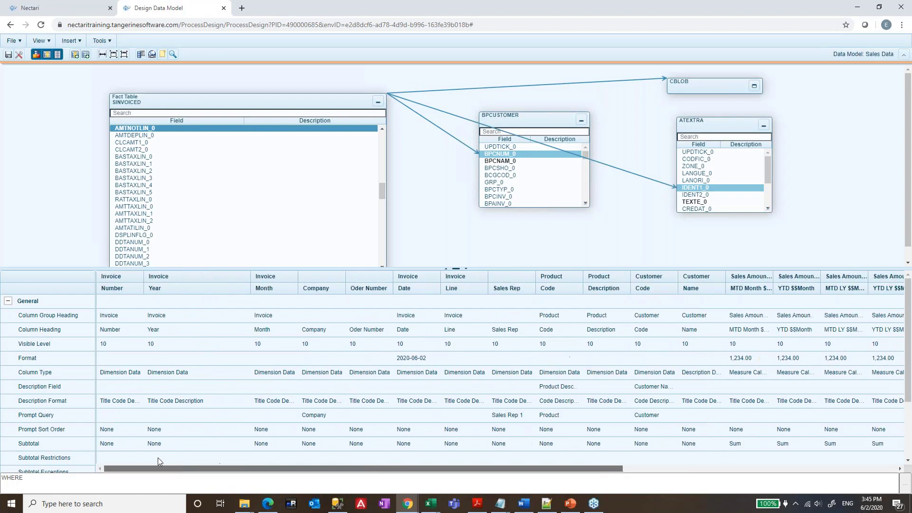
click(285, 283)
right_click(285, 283)
click(311, 303)
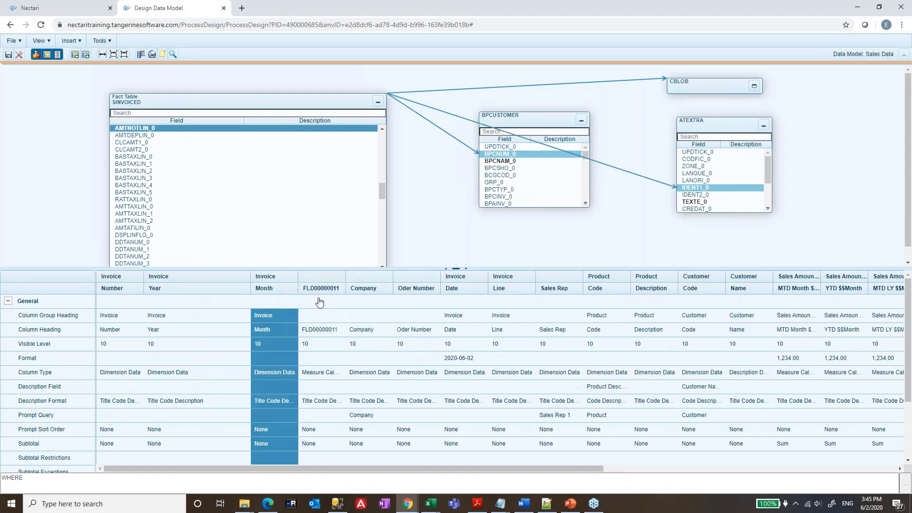
click(328, 373)
click(329, 372)
click(317, 386)
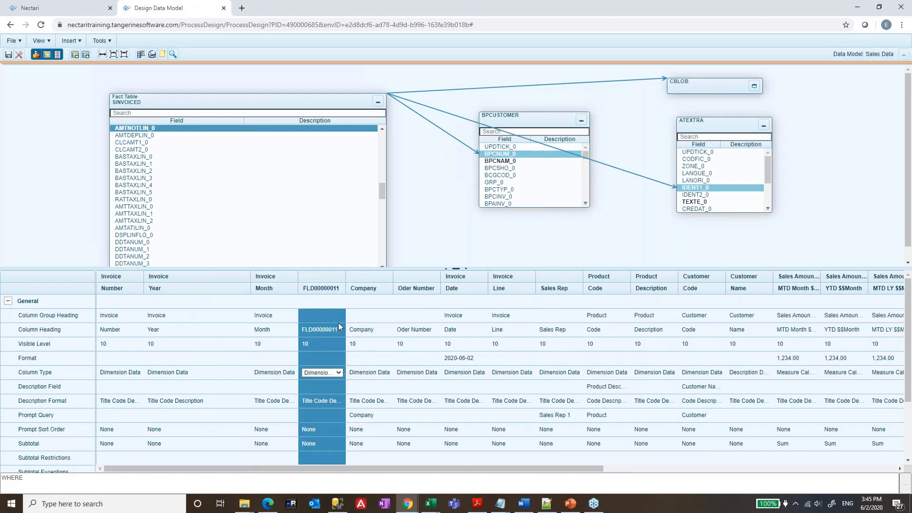
drag(345, 288, 429, 288)
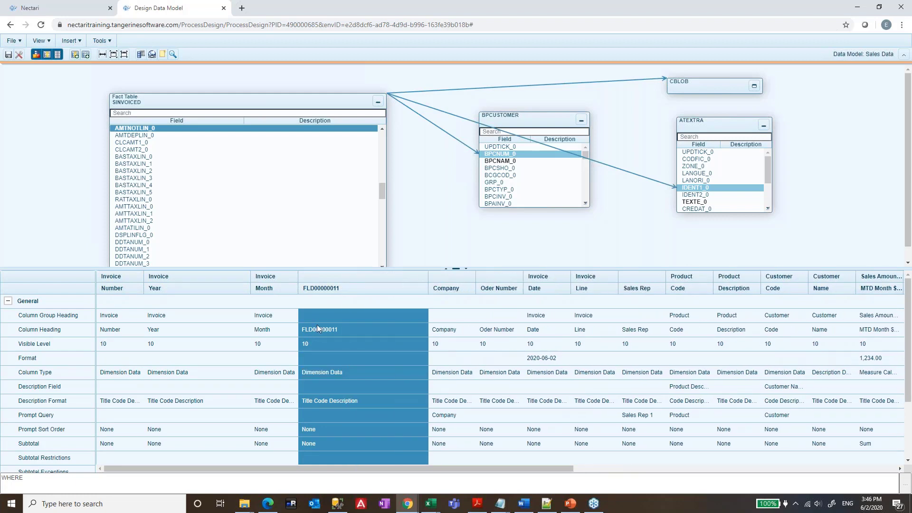
Step: Set the new calculated column's heading to Hyperlink and leave its column group heading empty
click(328, 315)
text(Hy)
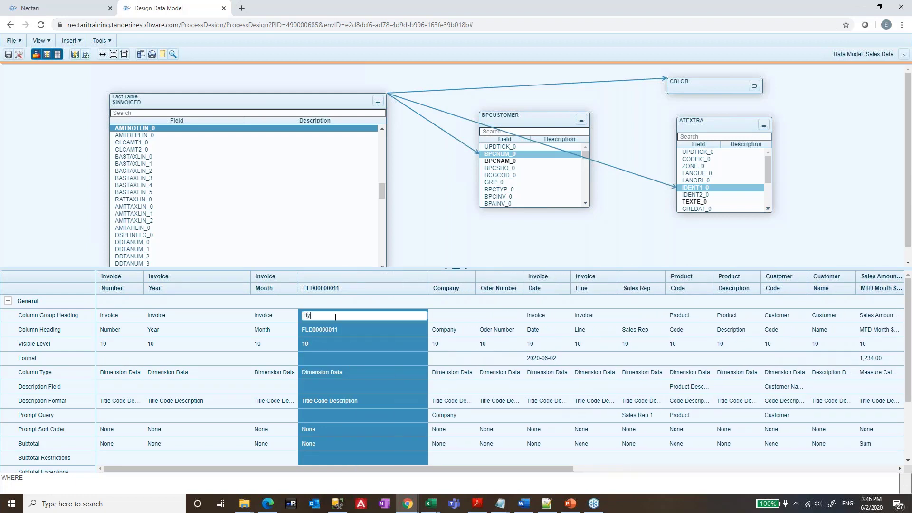
text(perlink)
key(Return)
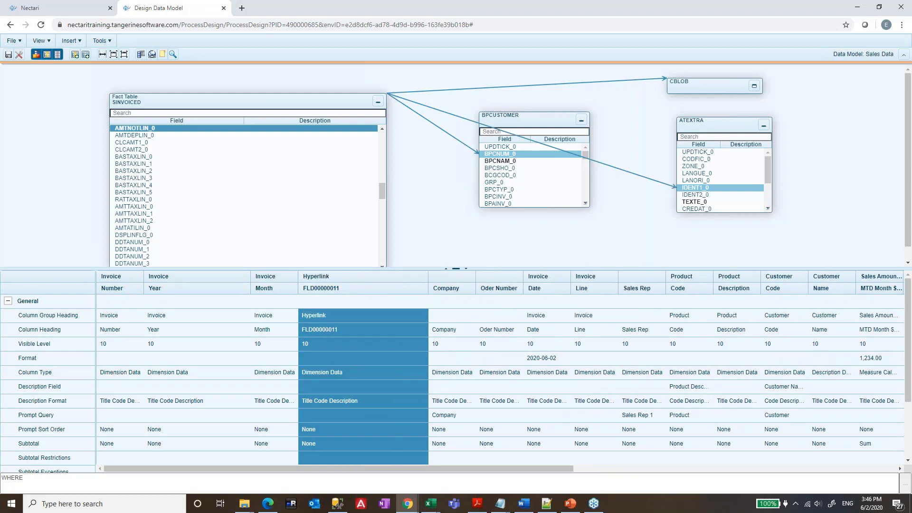
double_click(315, 316)
key(ctrl+c)
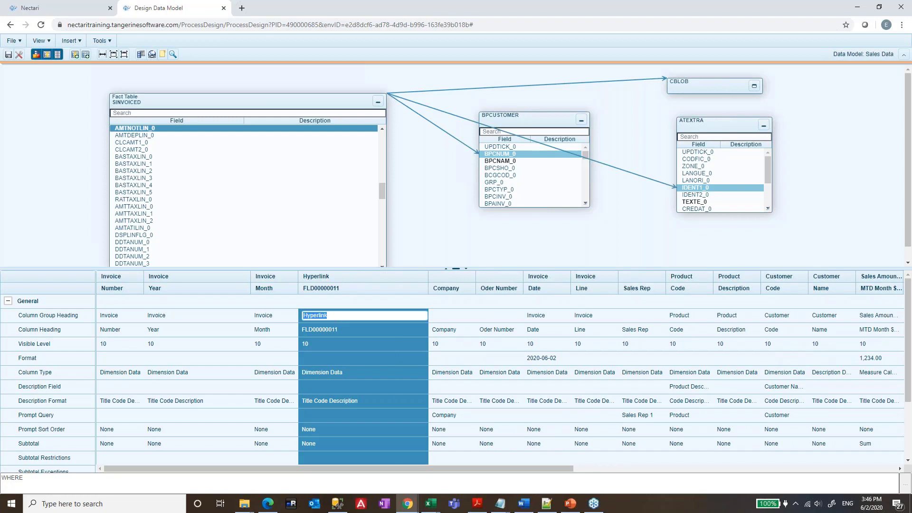
double_click(333, 329)
key(ctrl+v)
key(Return)
double_click(339, 315)
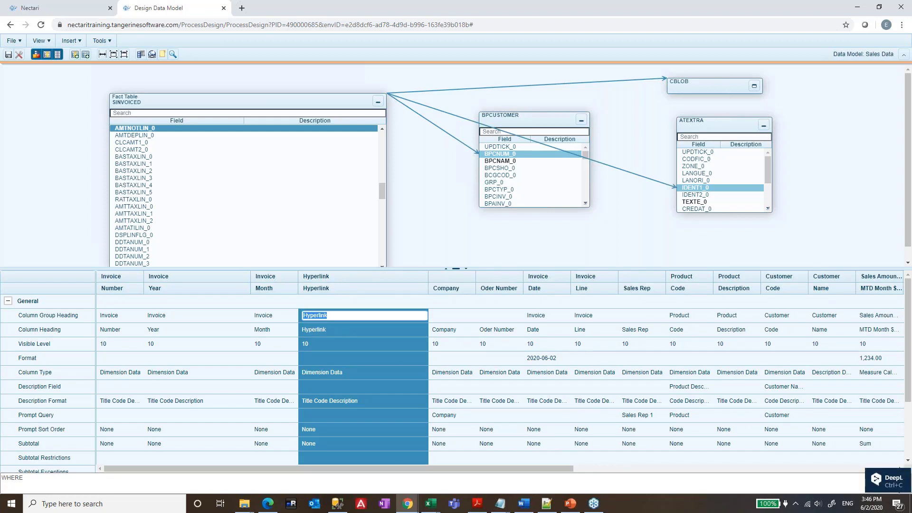
key(BackSpace)
double_click(349, 386)
scroll(350, 385, down, 2)
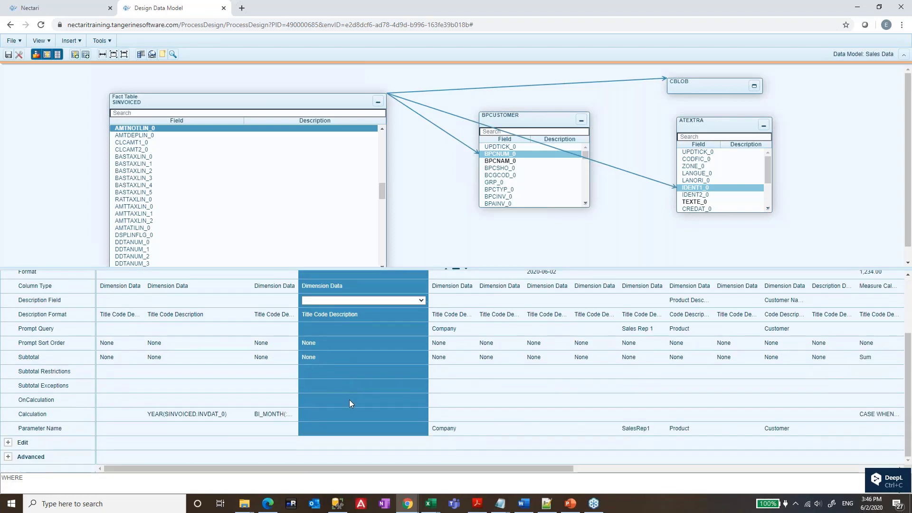
double_click(347, 413)
click(422, 416)
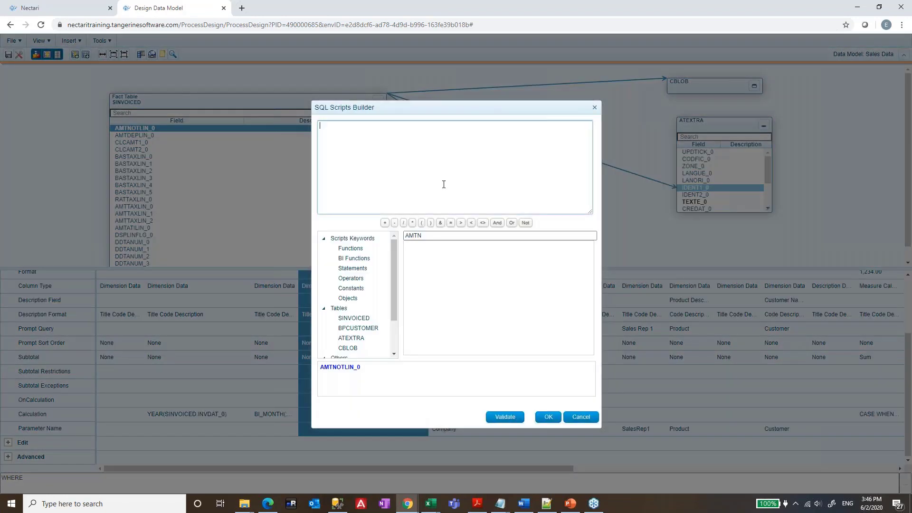
key(alt+Tab)
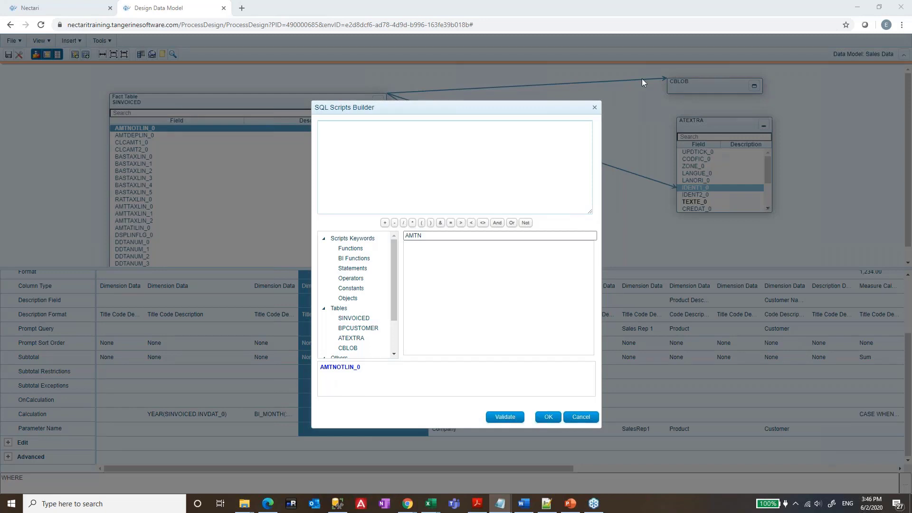
key(ctrl+c)
click(450, 156)
key(ctrl+v)
key(ctrl+c)
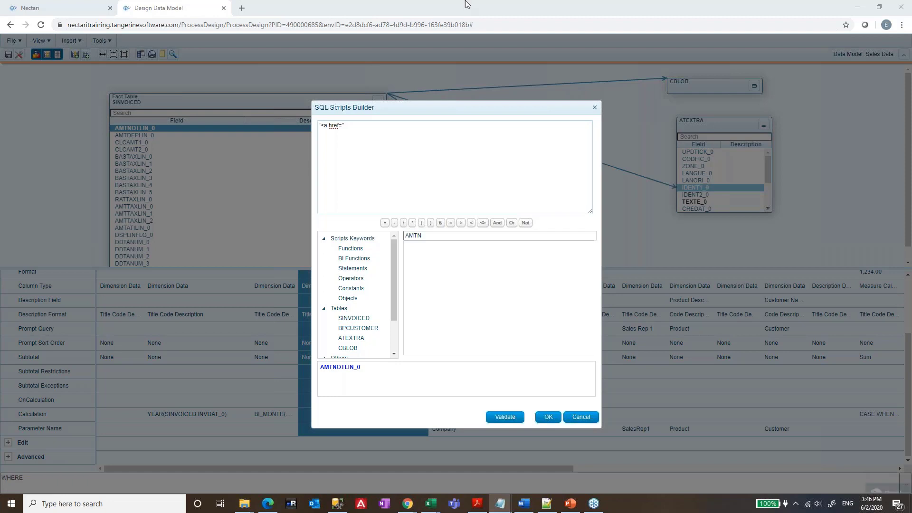
click(360, 126)
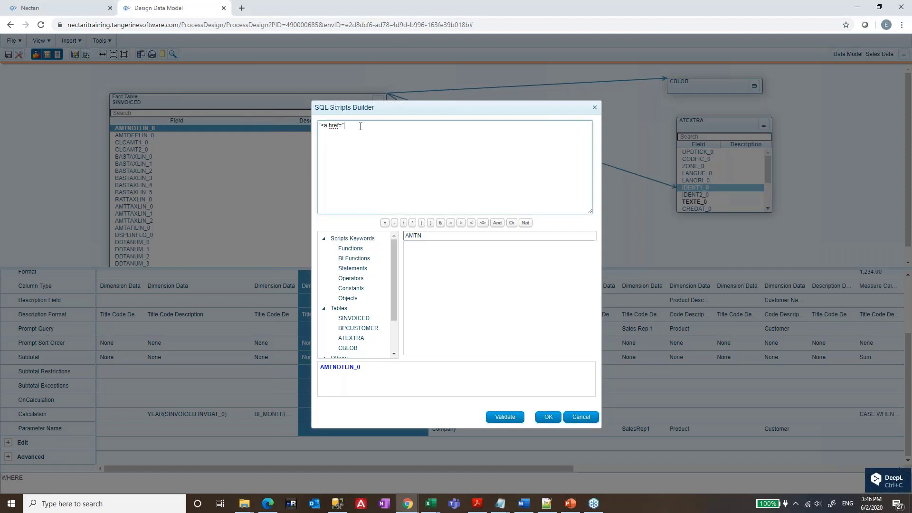
key(ctrl+v)
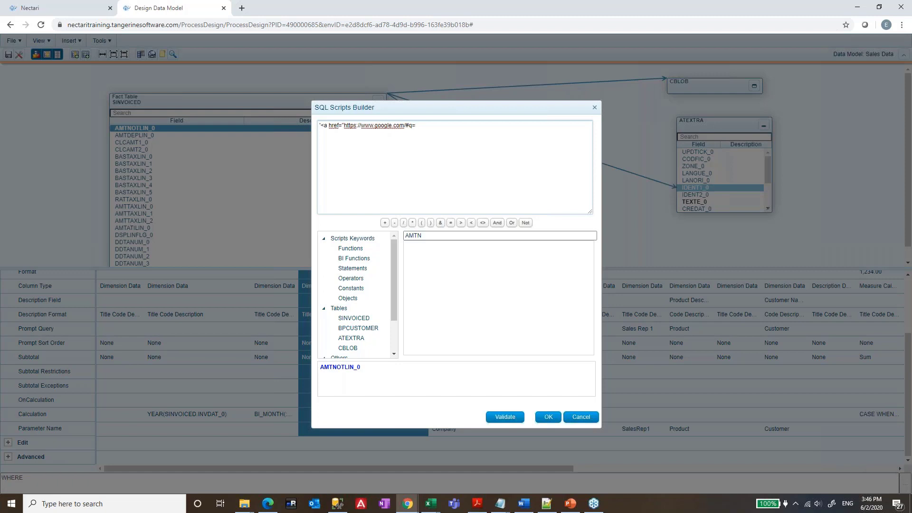
Step: Append the Notepad text + '" target="_blank">'+ITMMASTER.ITMREF_0+'</a>' to the calculation and validate the expression
key(alt+Tab)
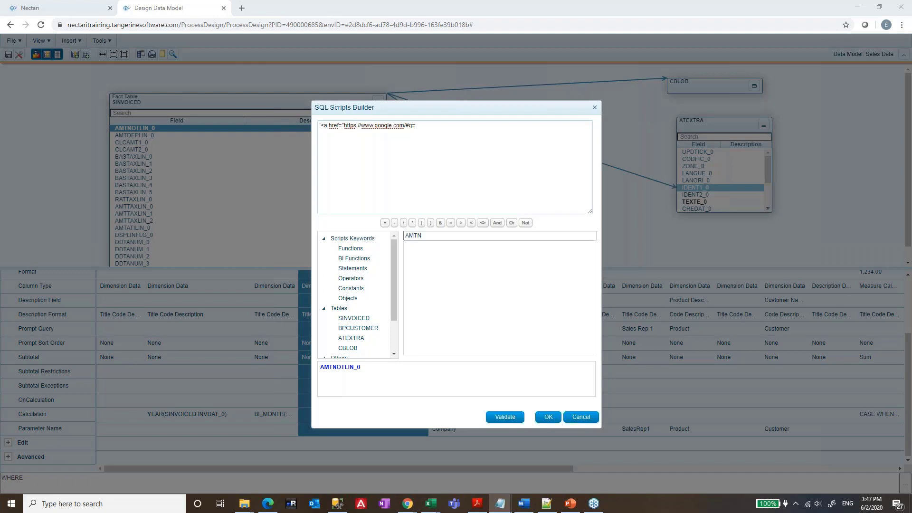
key(ctrl+c)
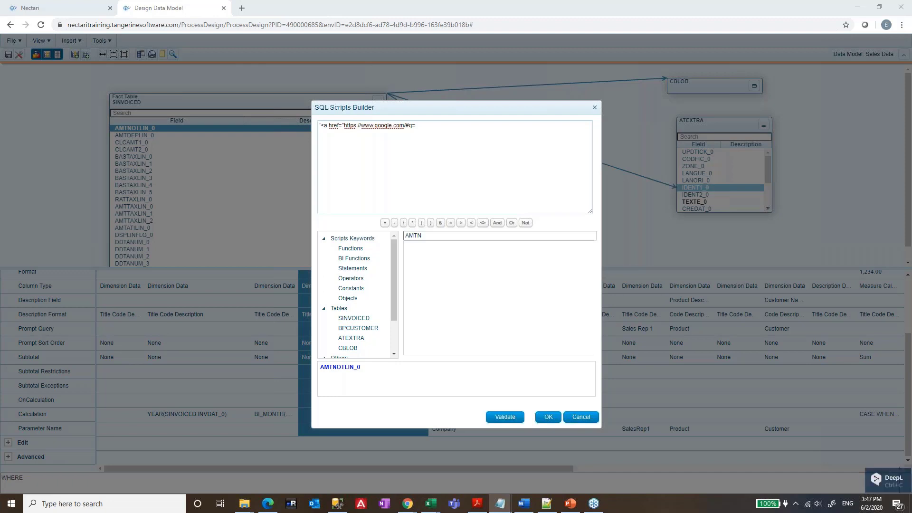
click(420, 128)
key(ctrl+v)
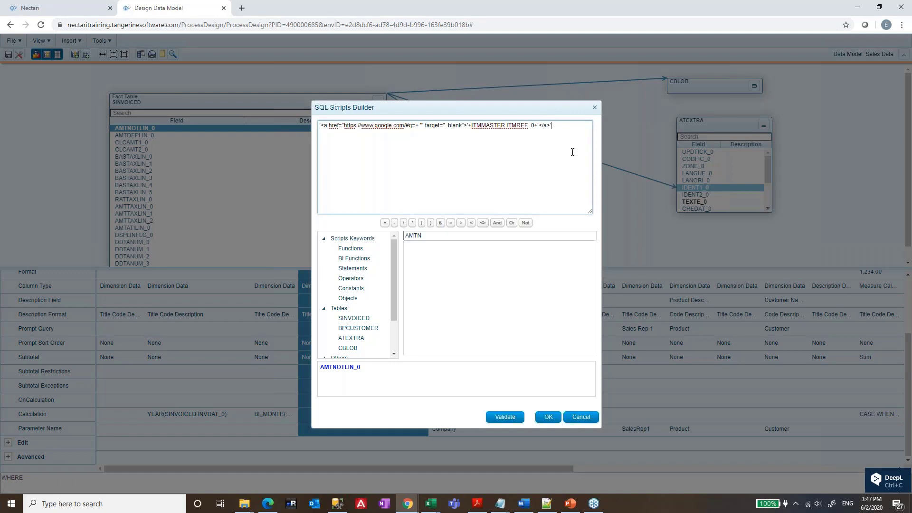
click(512, 418)
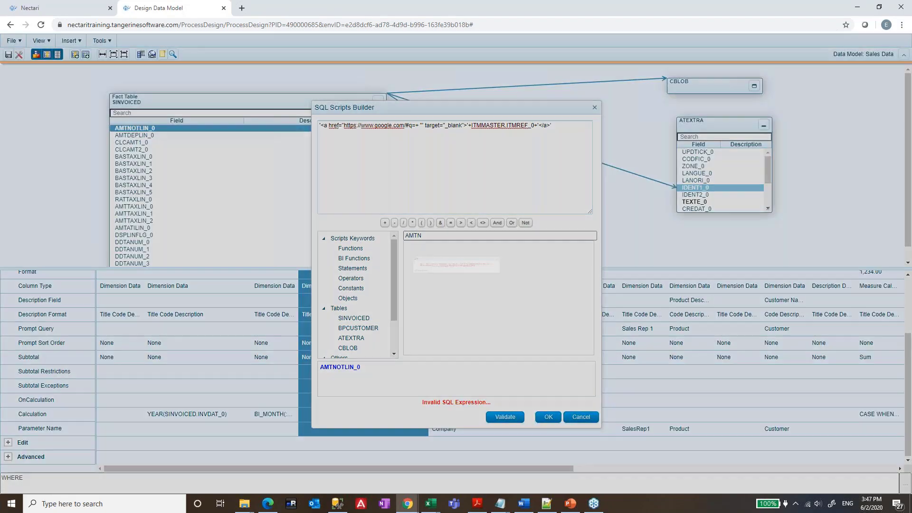
click(339, 285)
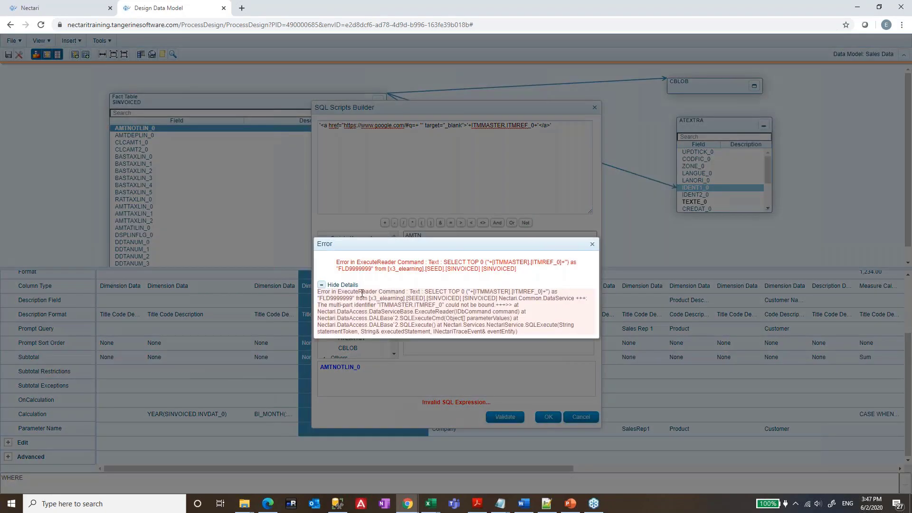
click(592, 244)
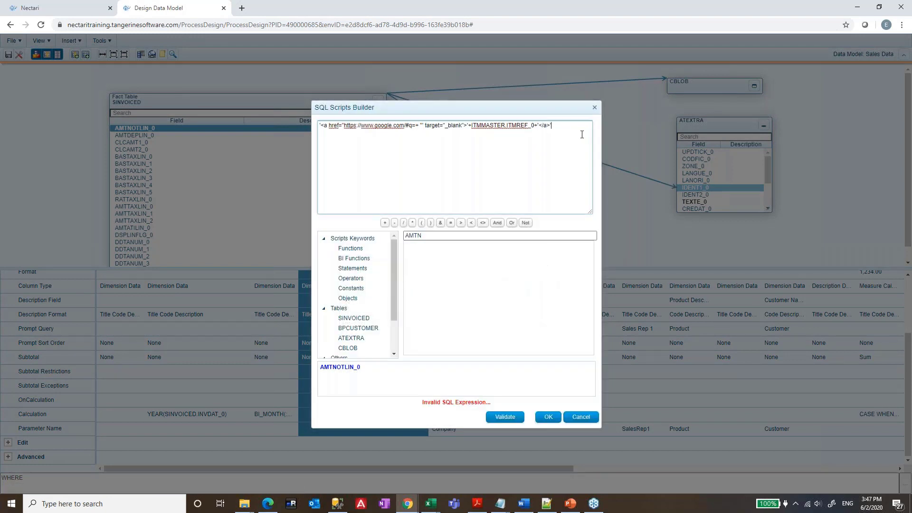
key(ctrl+a)
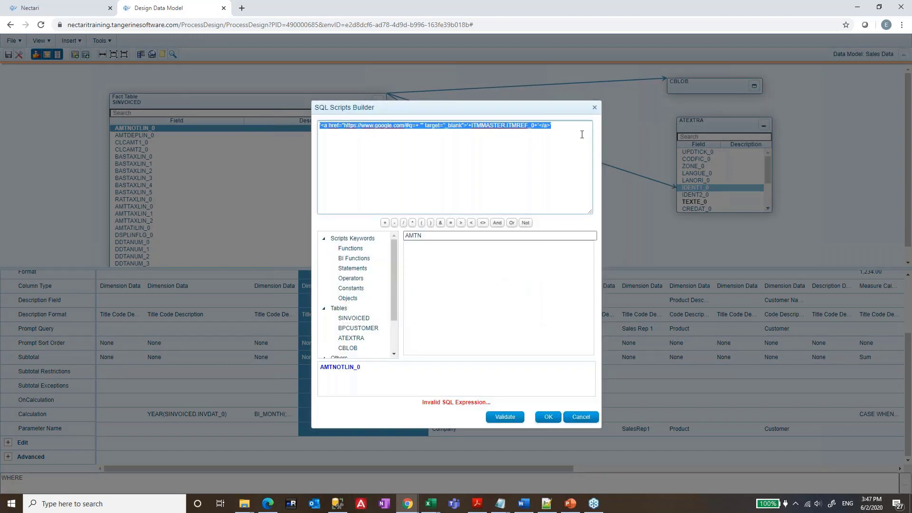
key(ctrl+c)
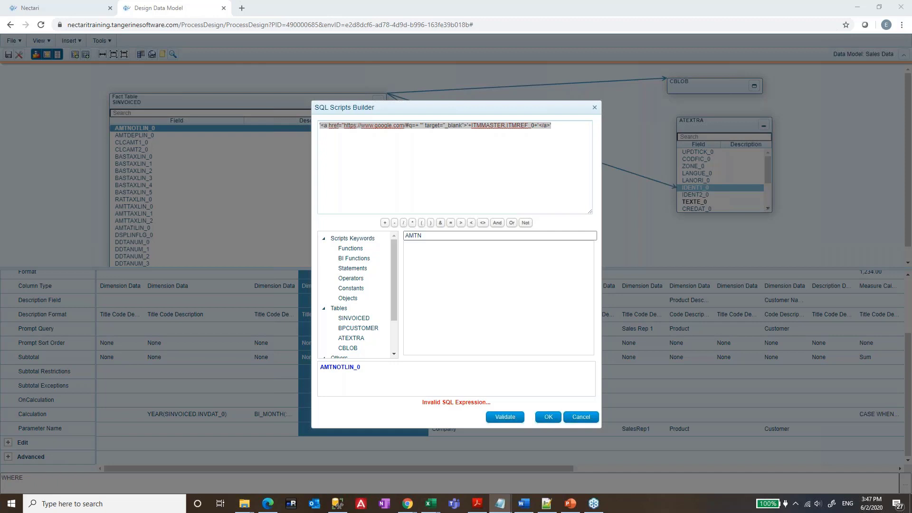
key(ctrl+c)
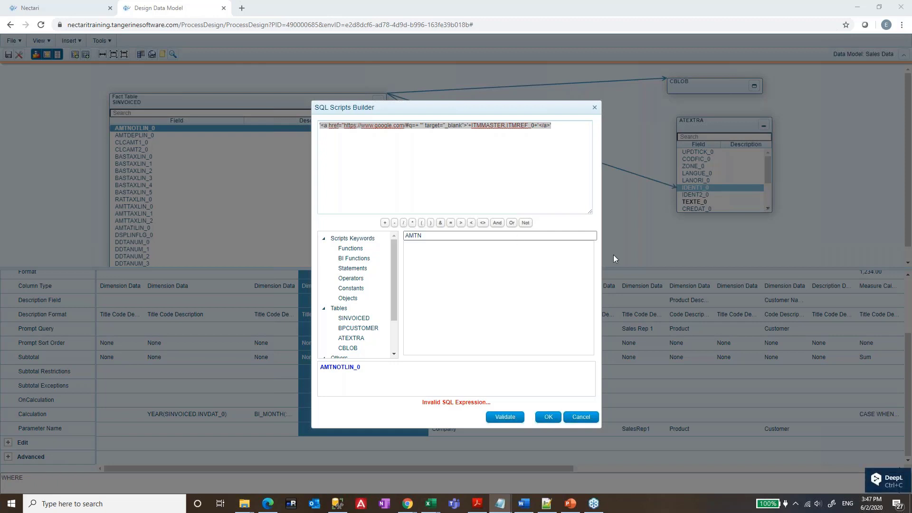
triple_click(489, 126)
key(ctrl+v)
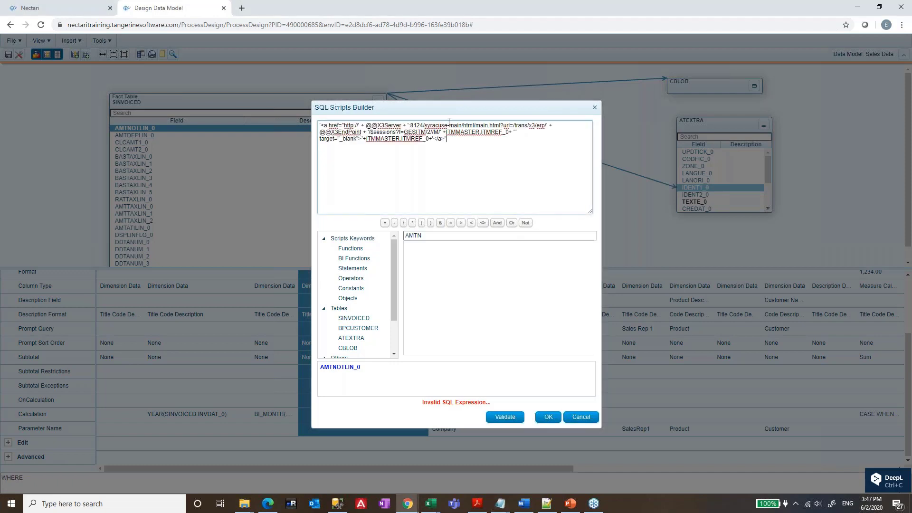
click(553, 418)
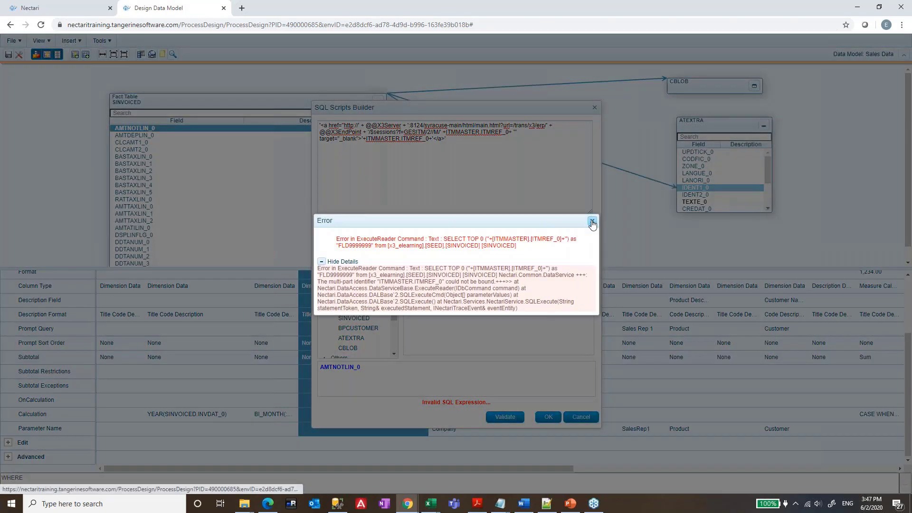
click(593, 224)
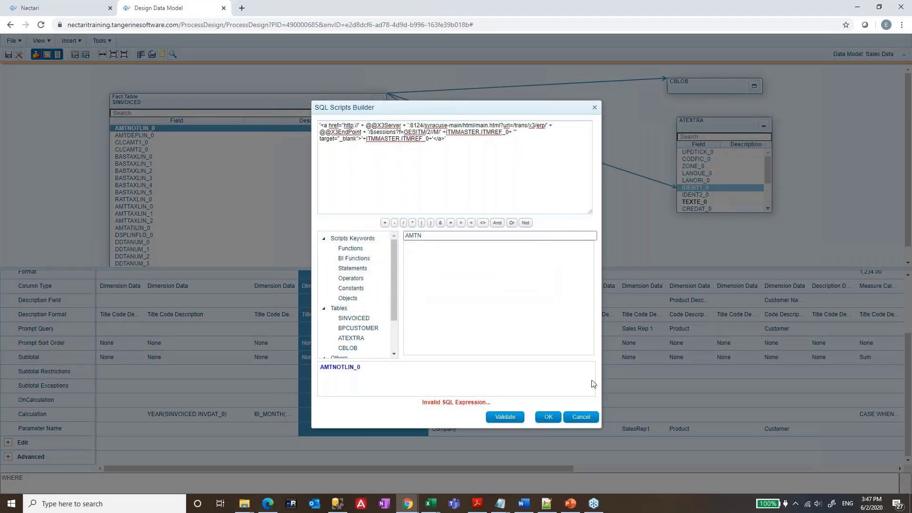
click(582, 417)
scroll(354, 346, up, 3)
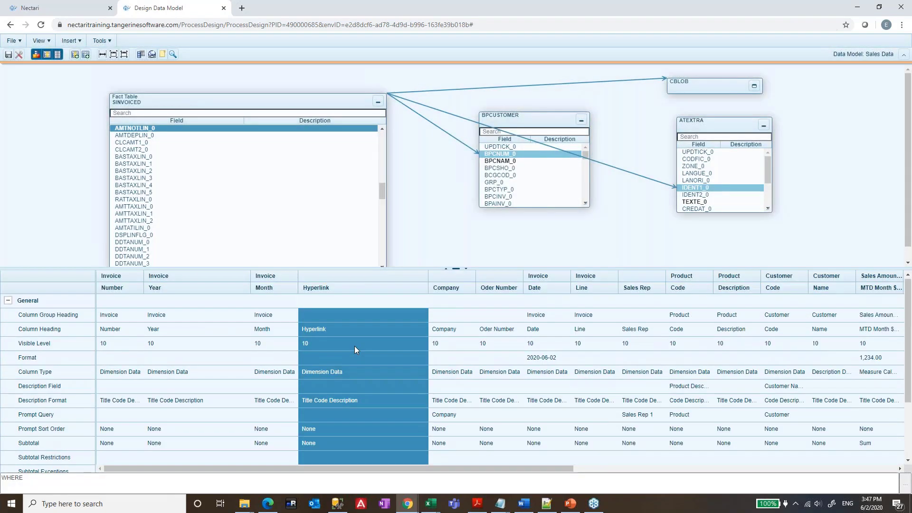
right_click(330, 287)
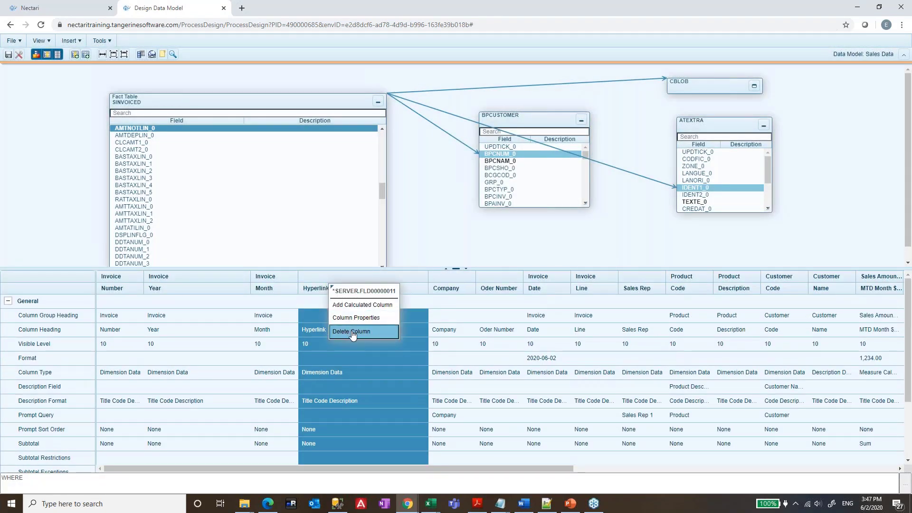
click(339, 389)
scroll(339, 389, down, 3)
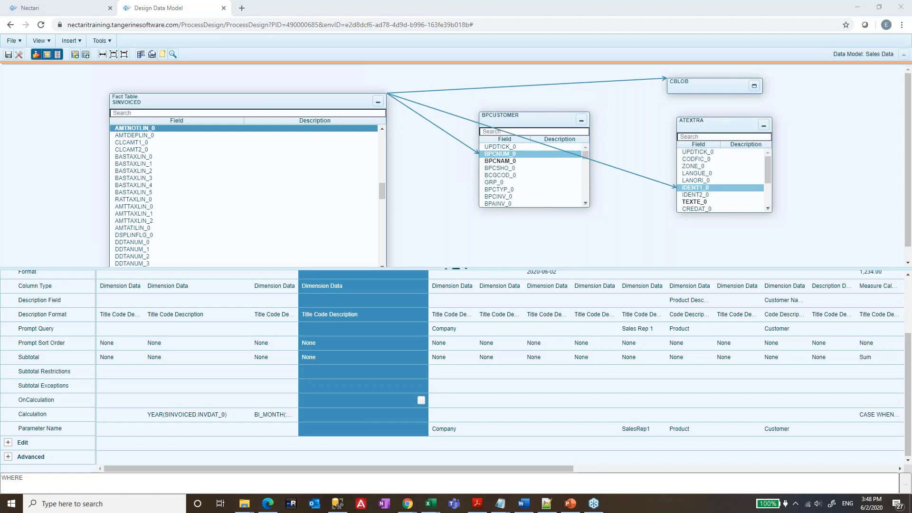
click(420, 400)
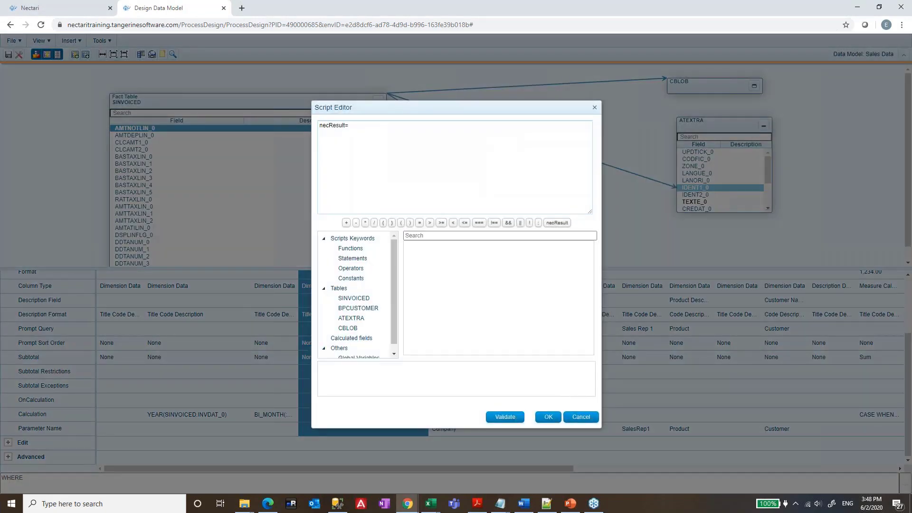
click(581, 417)
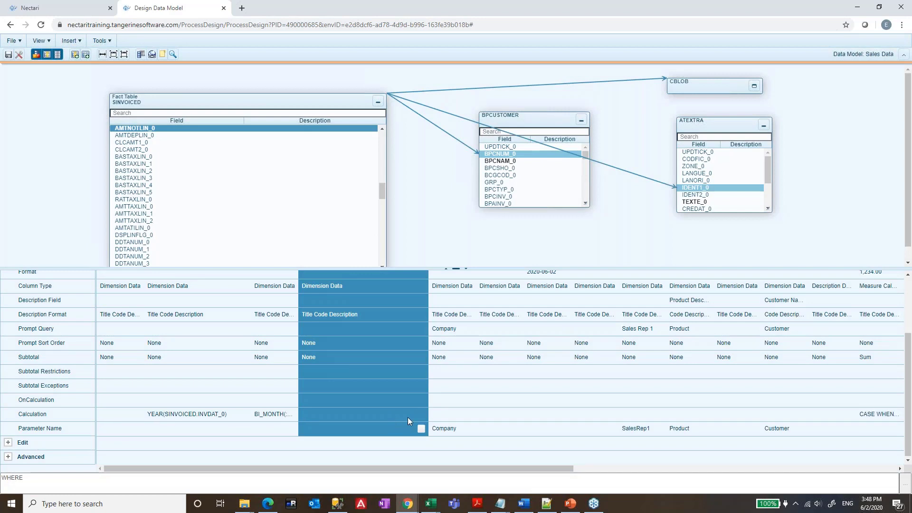
click(421, 414)
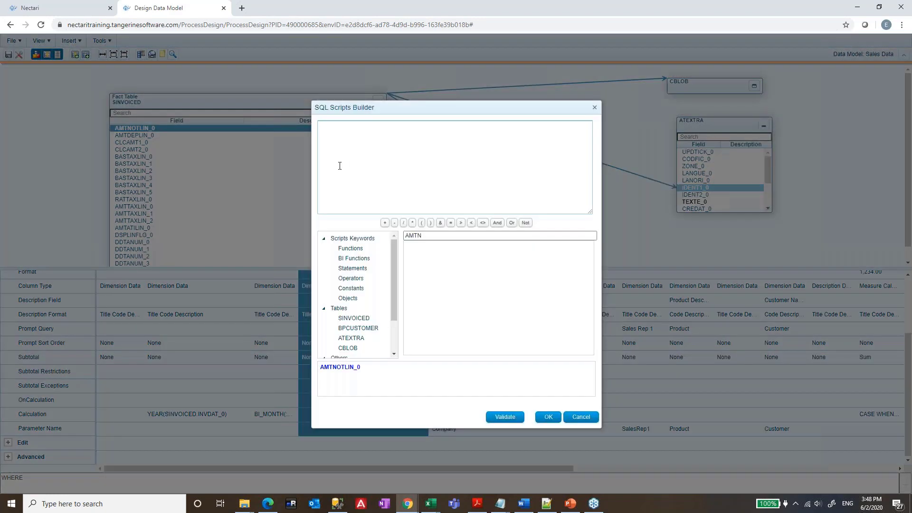
text('<a href="http://' + @@X3Server + ':8124/syracuse-main/html/main.html?url=/trans/x3/erp/' + @@X3EndPoint + '/$sessions?f=GESITM/2//M/' +ITMMASTER.ITMREF_0+ '" target="_blank">'+ITMMASTER.ITMREF_0+'</a>')
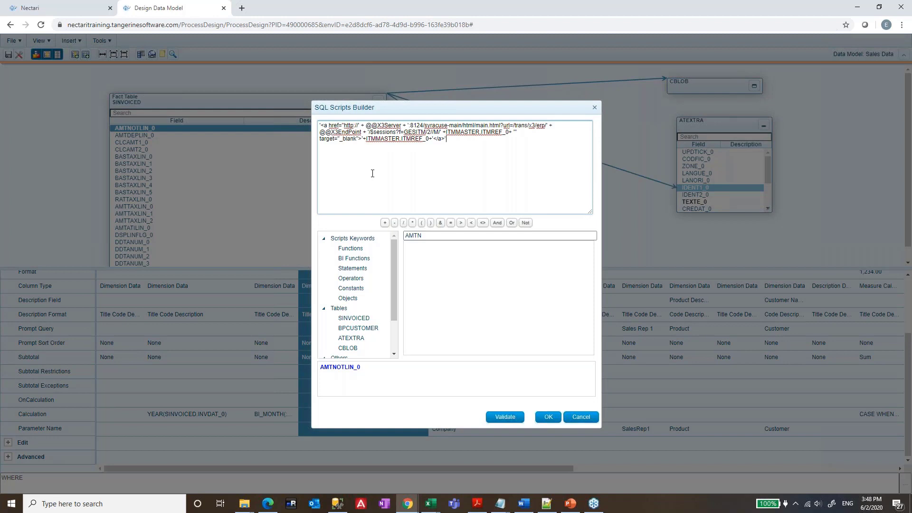
key(ctrl+z)
key(alt+Tab)
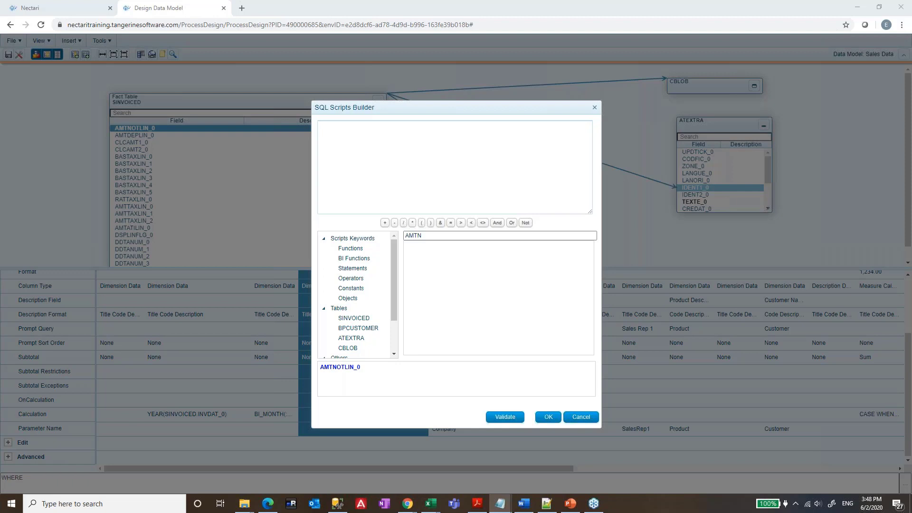
key(ctrl+c)
click(432, 140)
key(ctrl+v)
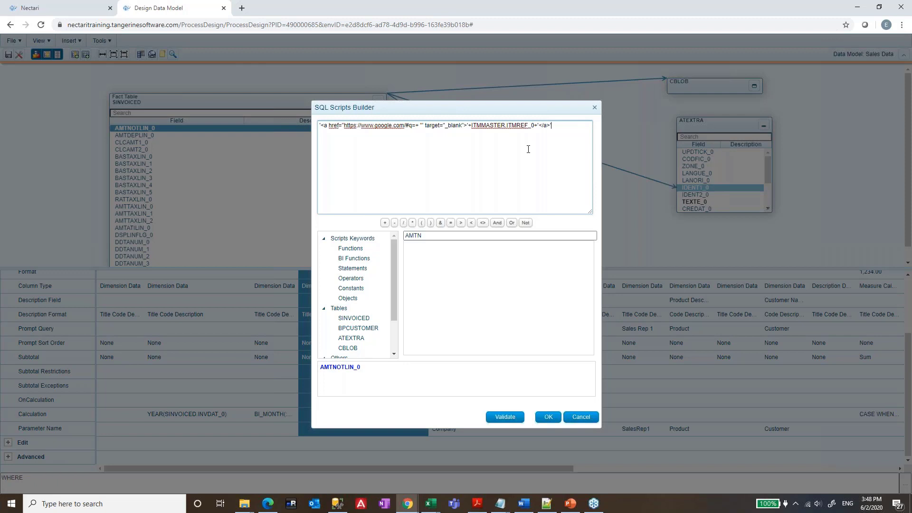
Step: Try closing the URL string after #q= with '+, validate the expression, and cancel the script edit
click(417, 126)
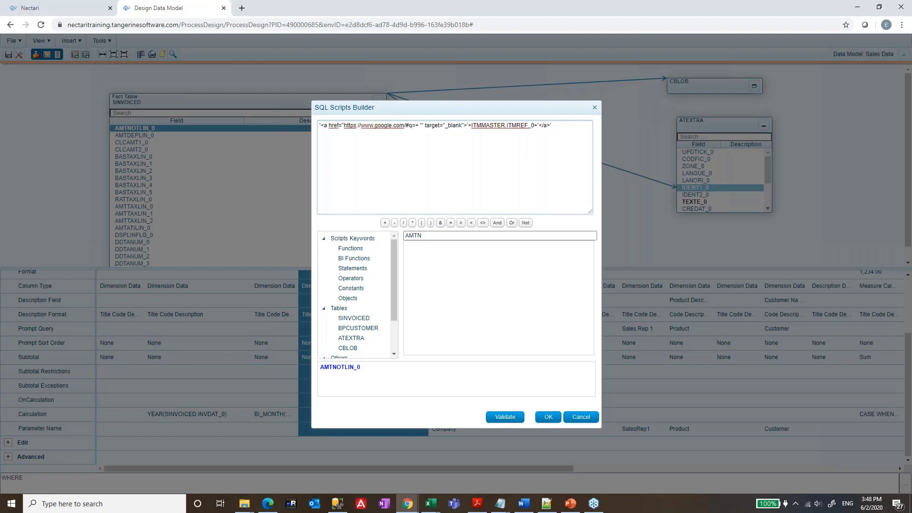
key(Delete)
key(Delete)
text('+)
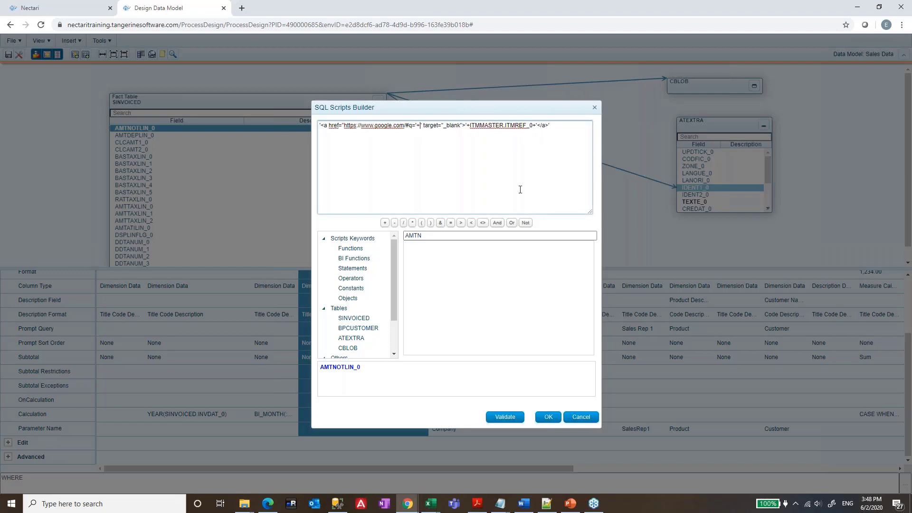
click(504, 416)
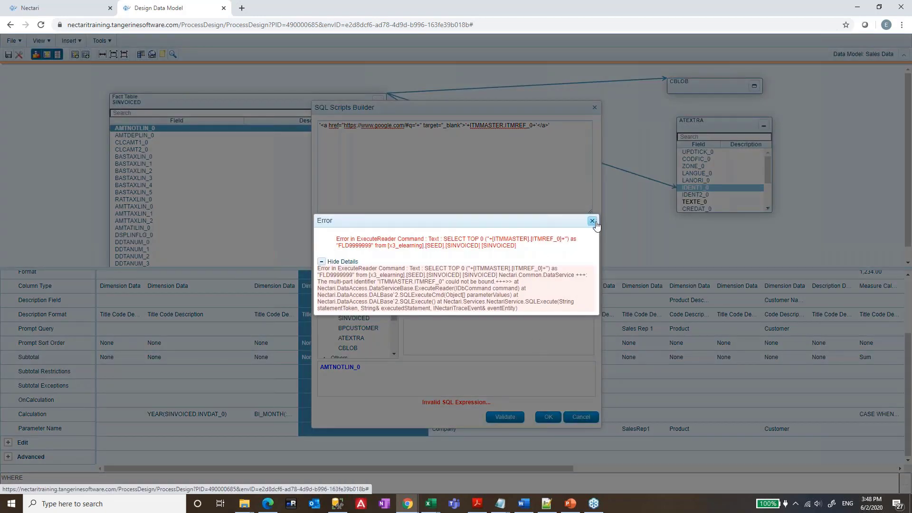
click(593, 221)
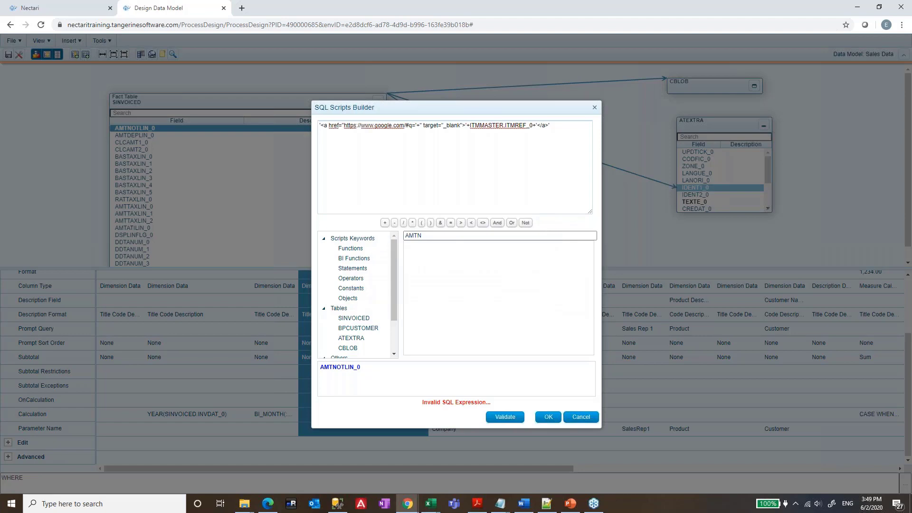
click(580, 417)
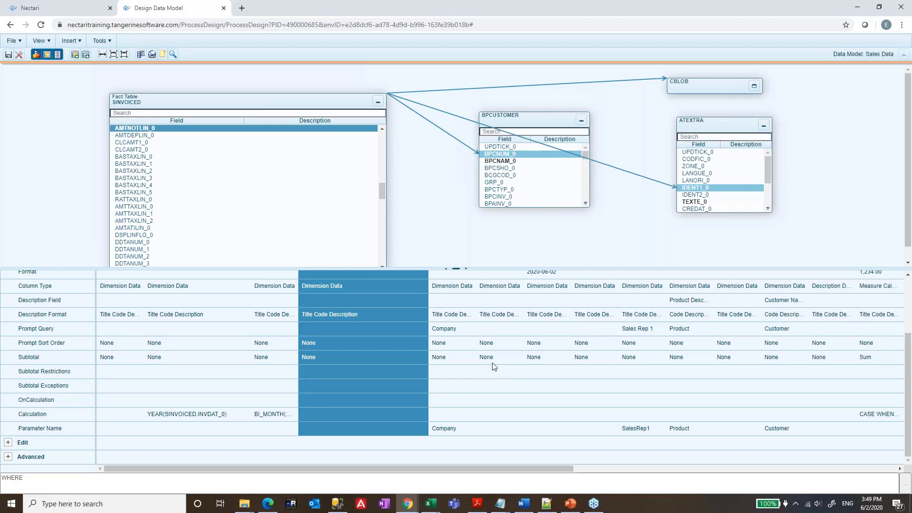
Step: Delete the Hyperlink column from the Sales Data model
scroll(381, 329, up, 3)
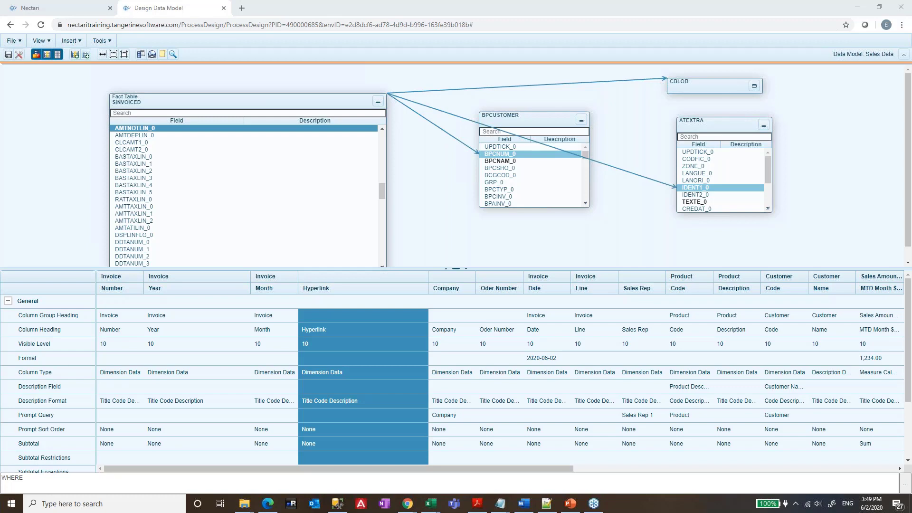
right_click(355, 288)
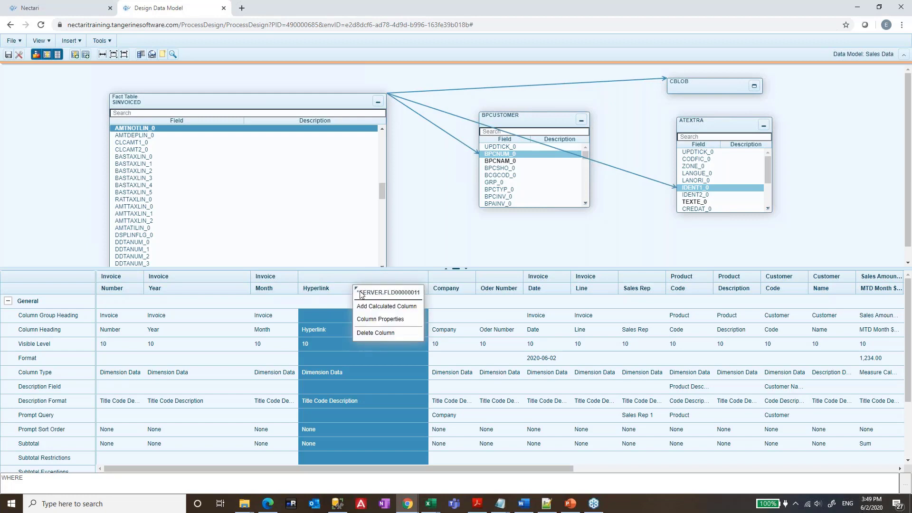
click(390, 333)
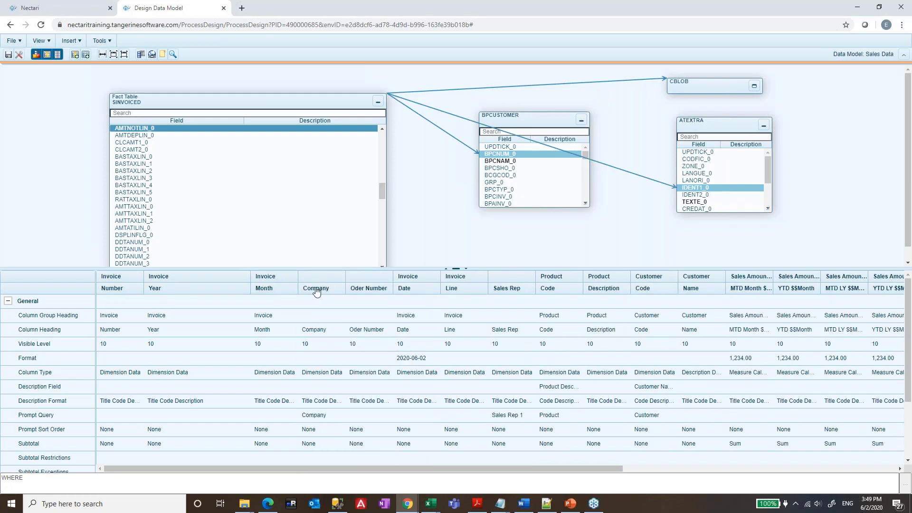
Step: Add a calculated column after the Invoice Month column and bring up Notepad for its formula
click(291, 290)
right_click(290, 288)
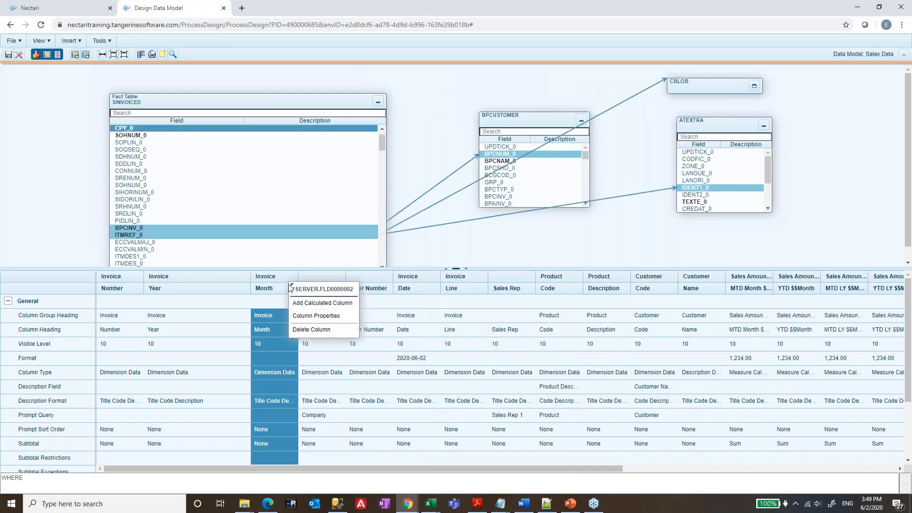
click(312, 303)
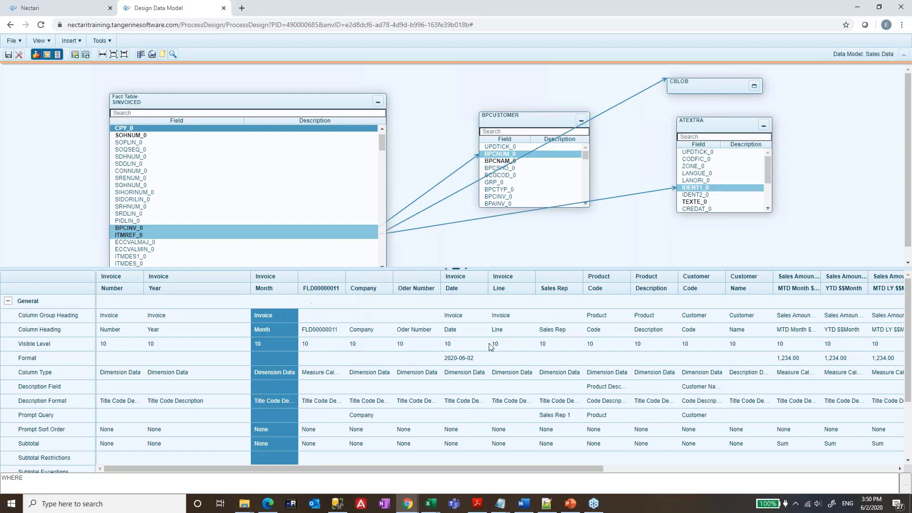
click(501, 503)
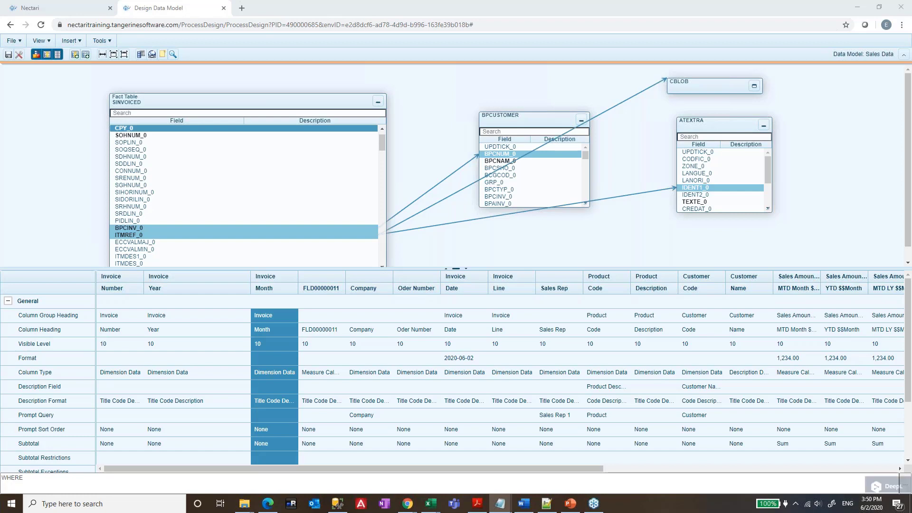
Step: Set the new calculated column's heading to Running Total Invoice Amount and widen the column to fit it
click(325, 330)
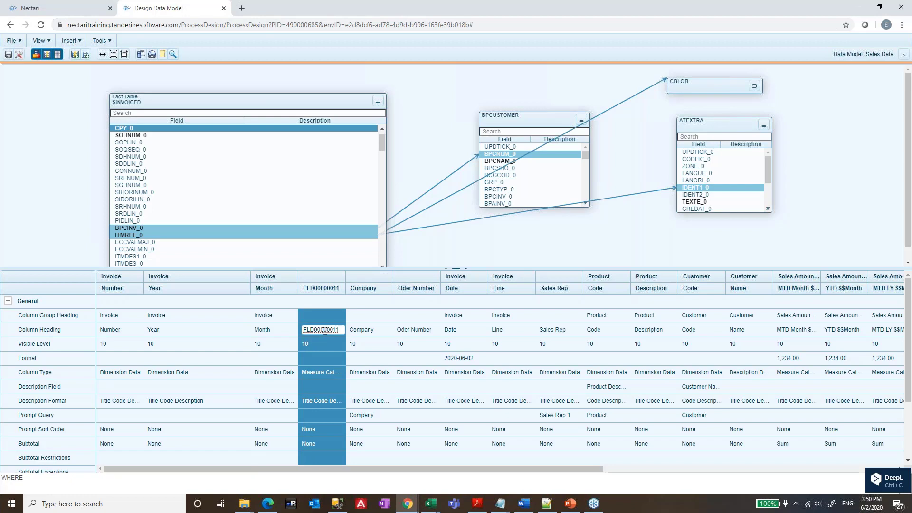
key(ctrl+a)
text(Running)
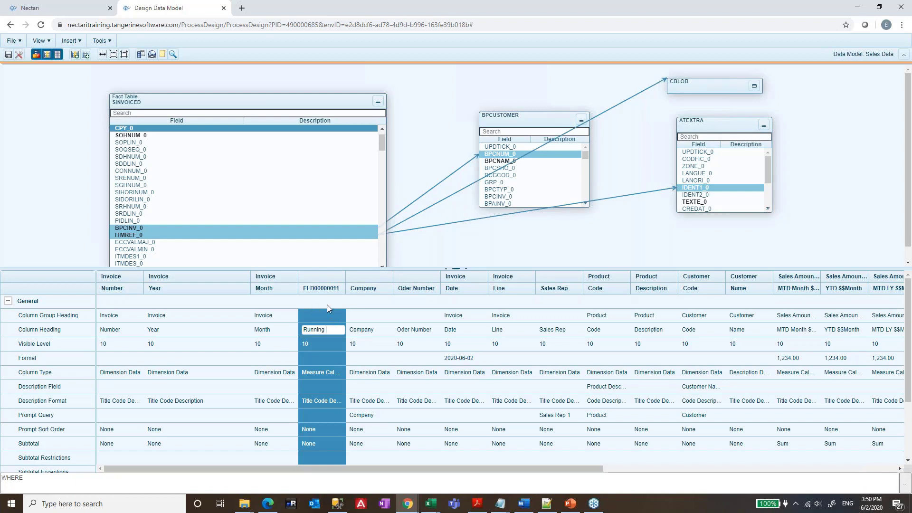
text(Total )
text(Invoice Amoun)
key(Return)
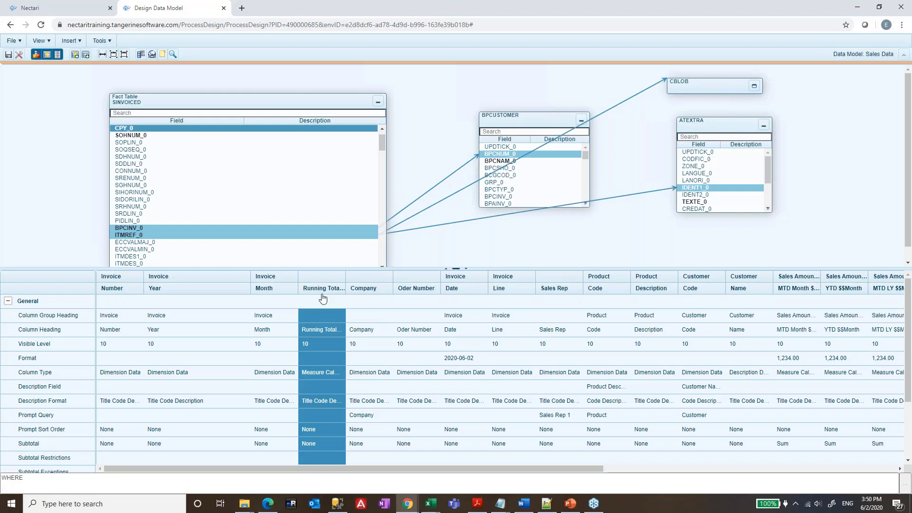
drag(345, 289, 457, 289)
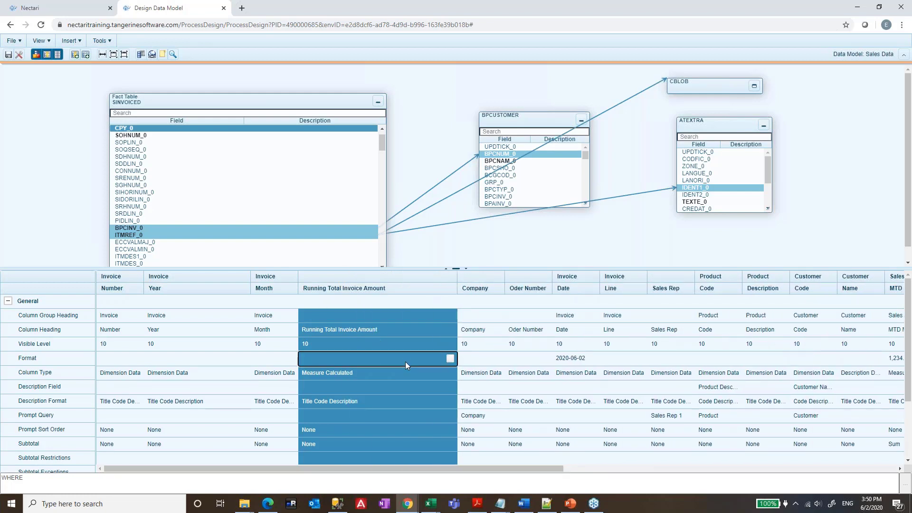
Step: Start the column's calculation with the pasted expression SUM (X3ENCFACT.MONTANTFACT) OVER (ORDER BY X3ENCFACT.DATEVALEUR)
scroll(398, 340, down, 3)
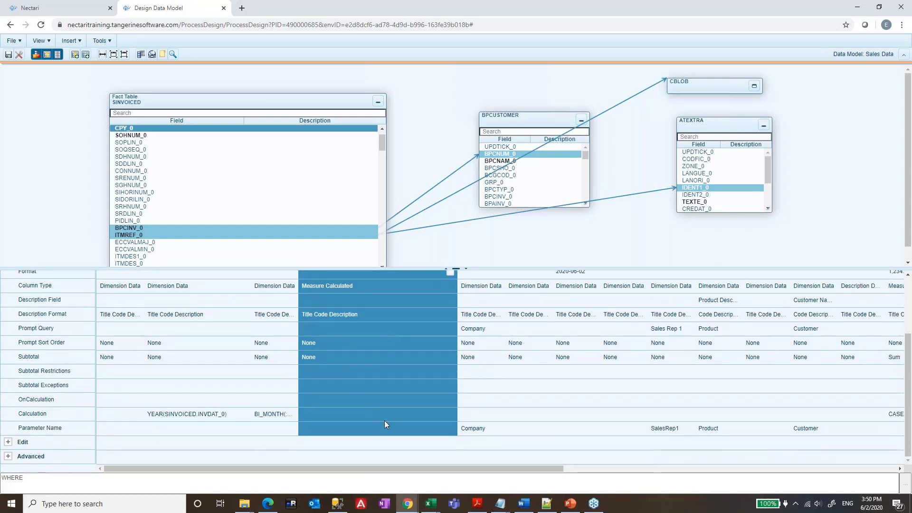
click(398, 416)
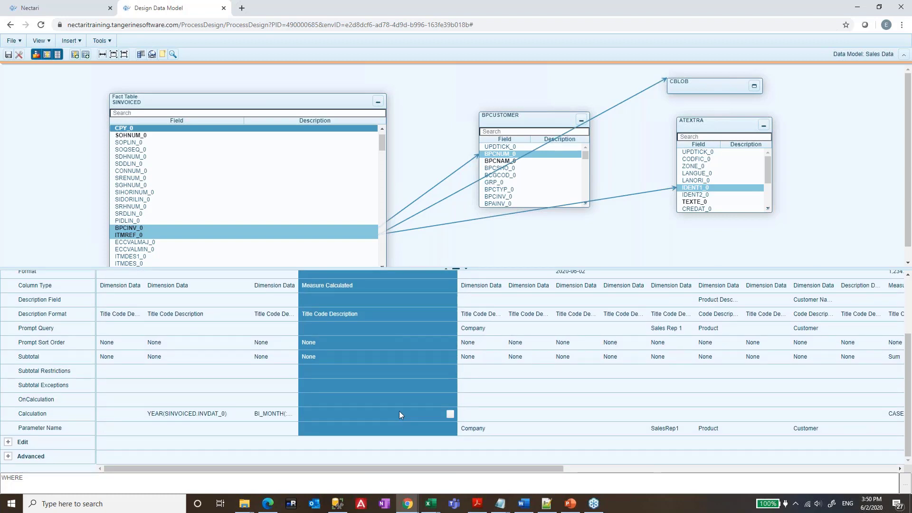
click(450, 415)
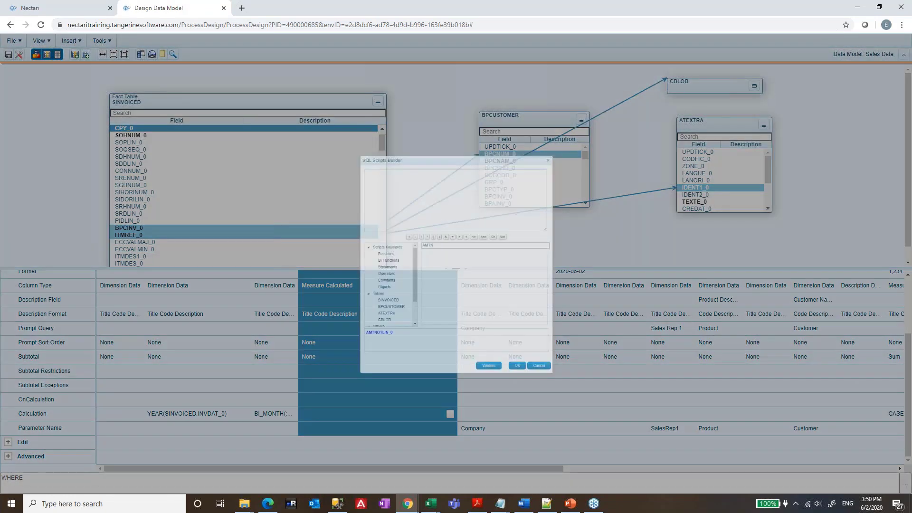
text(SUM (X3ENCFACT.MONTANTFACT) OVER (ORDER BY X3ENCFACT.DATEVALEUR))
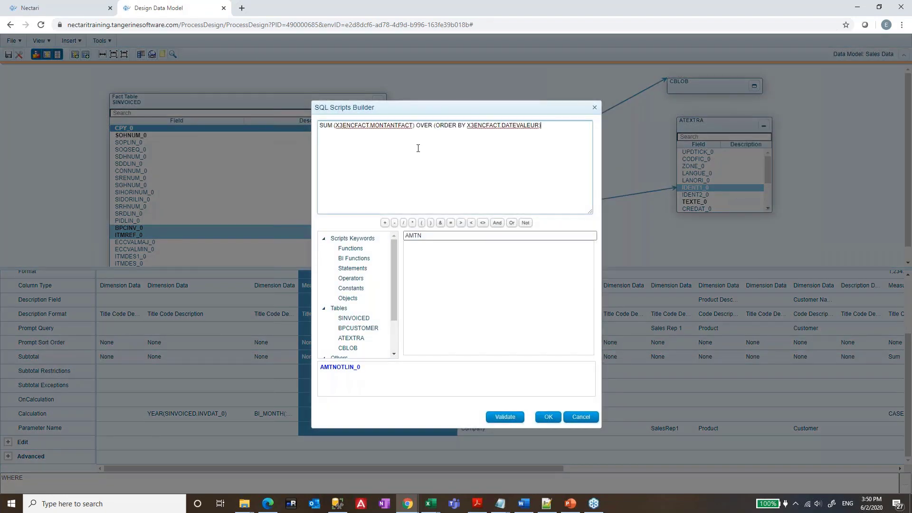
Step: Replace X3ENCFACT.MONTANTFACT inside the SUM with the BPCINV_0 field of the SINVOICED table
drag(413, 126, 336, 129)
key(Delete)
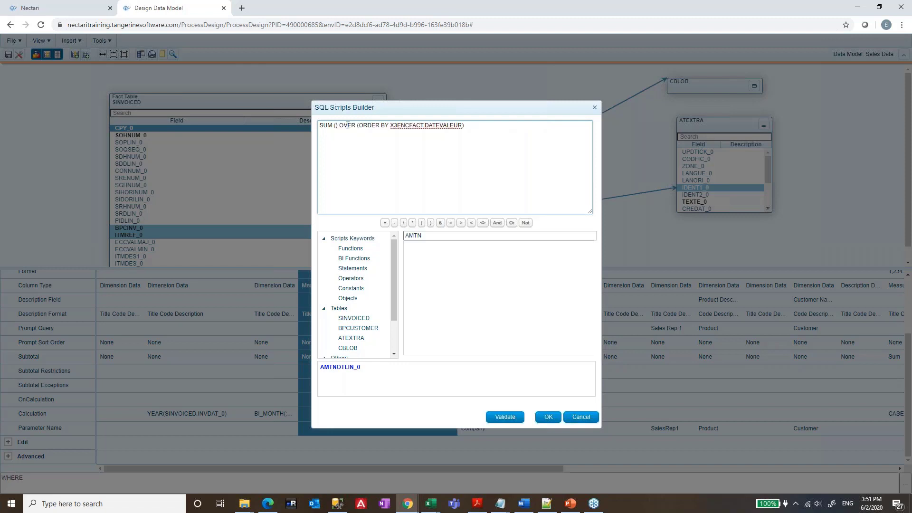
click(354, 317)
double_click(439, 236)
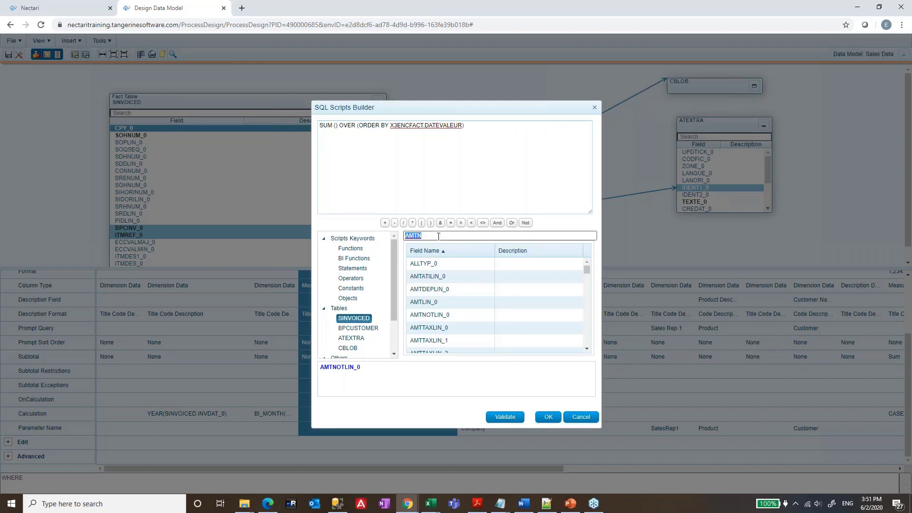
text(cust)
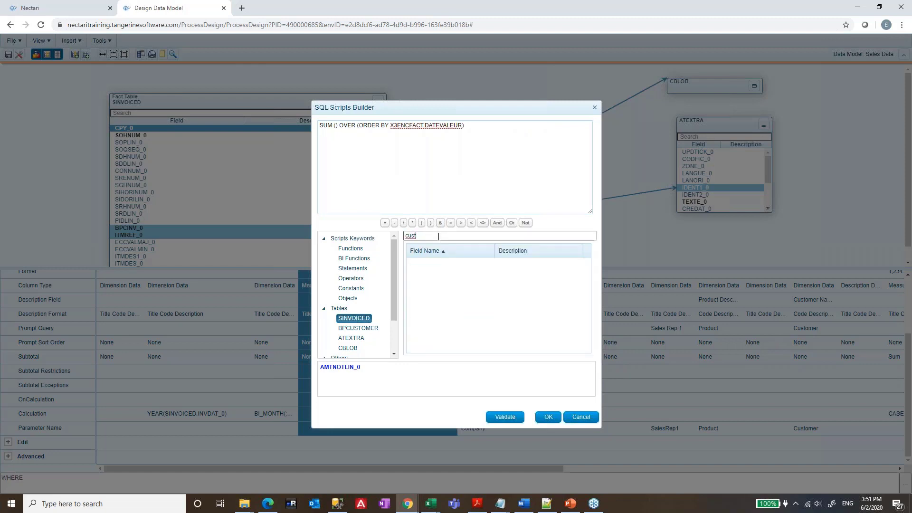
double_click(438, 236)
text(bpc)
double_click(435, 264)
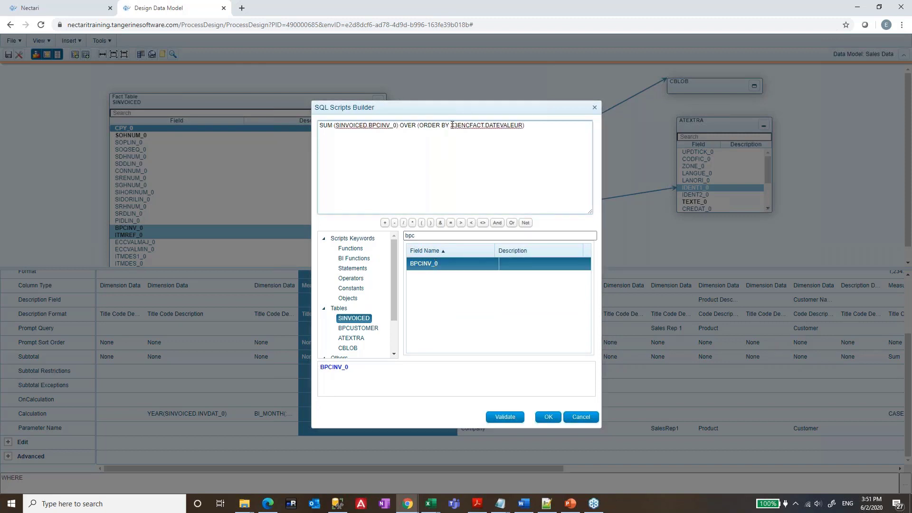
Step: Replace X3ENCFACT.DATEVALEUR in the ORDER BY clause with the INVDAT_0 field of the SINVOICED table
drag(450, 126, 522, 127)
key(Delete)
double_click(445, 236)
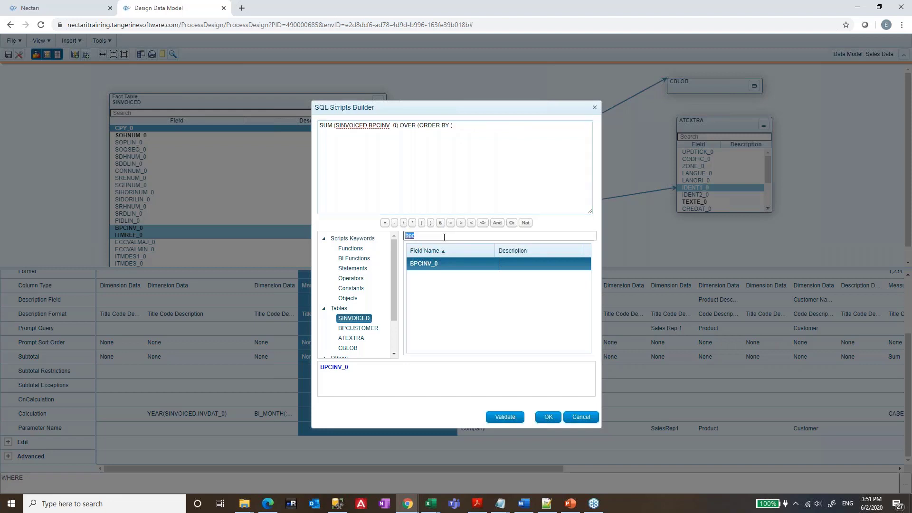
text(date)
key(BackSpace)
key(BackSpace)
key(BackSpace)
key(BackSpace)
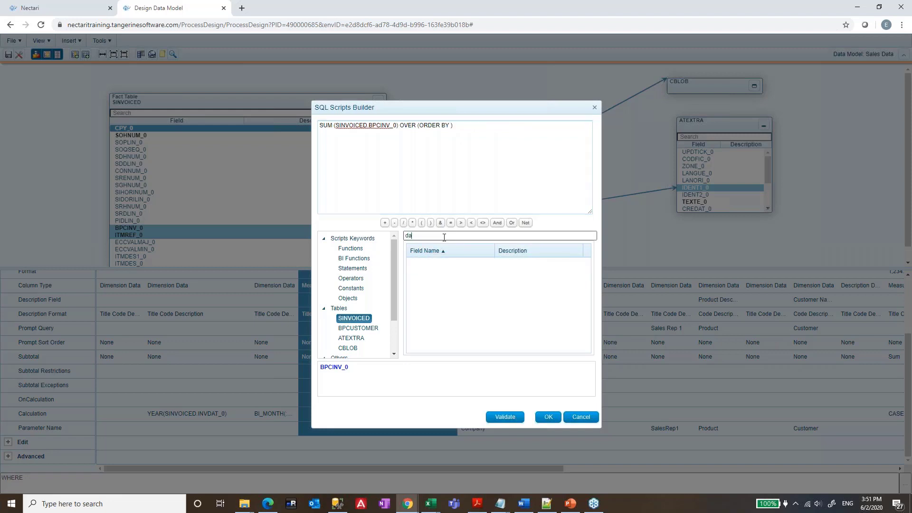
text(dat)
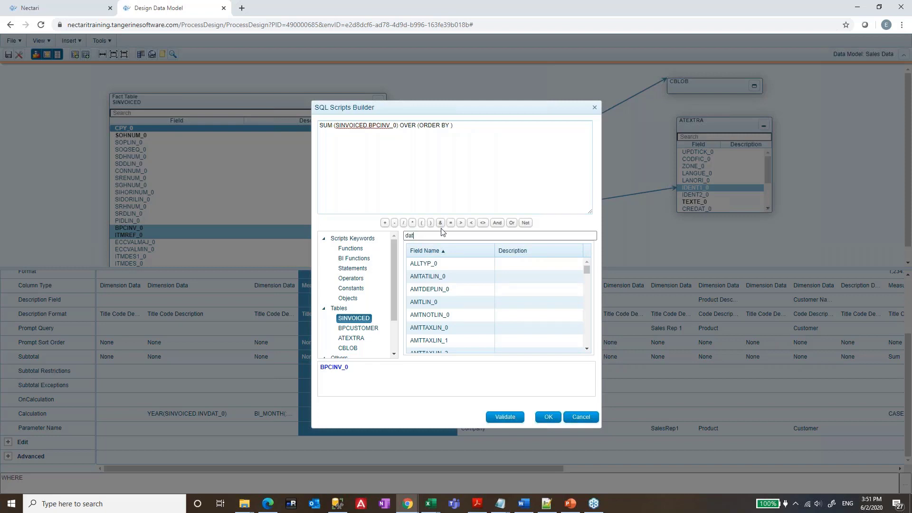
double_click(441, 307)
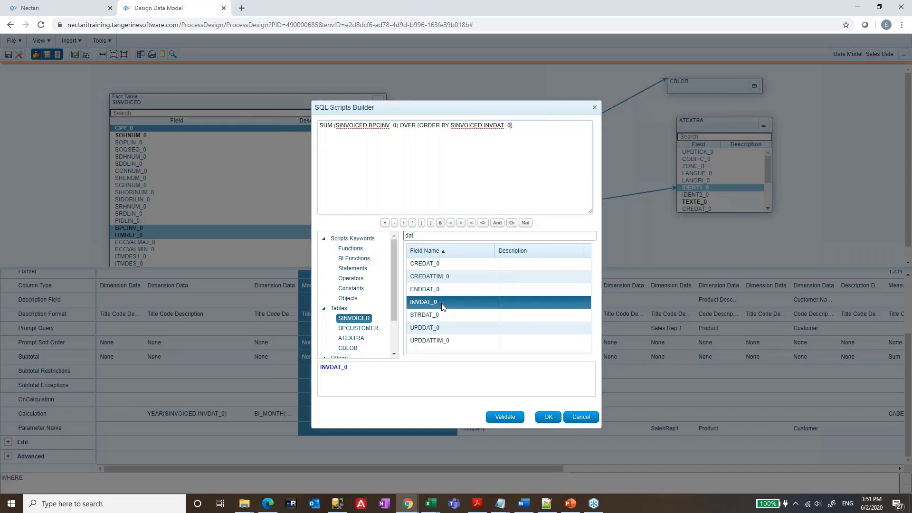
Step: Try applying the running total calculation, remove the space between SUM and its opening parenthesis, and apply it again
click(549, 419)
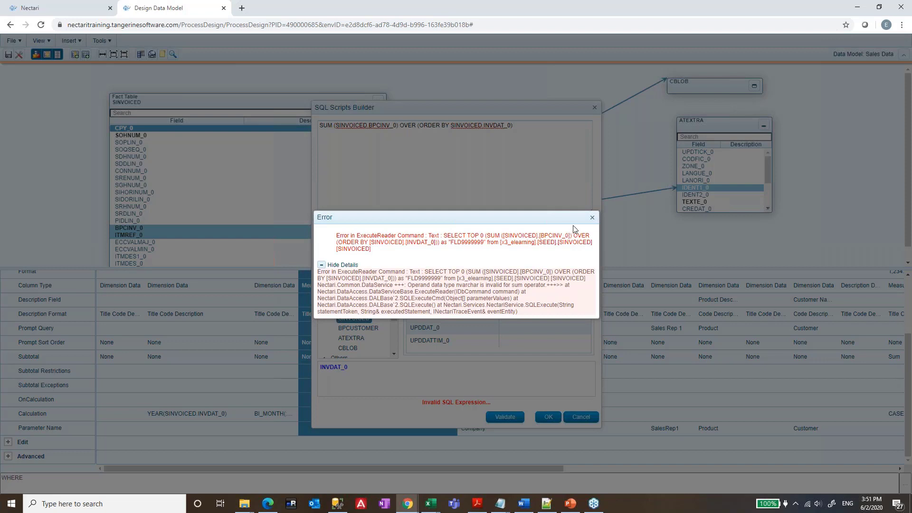
click(593, 217)
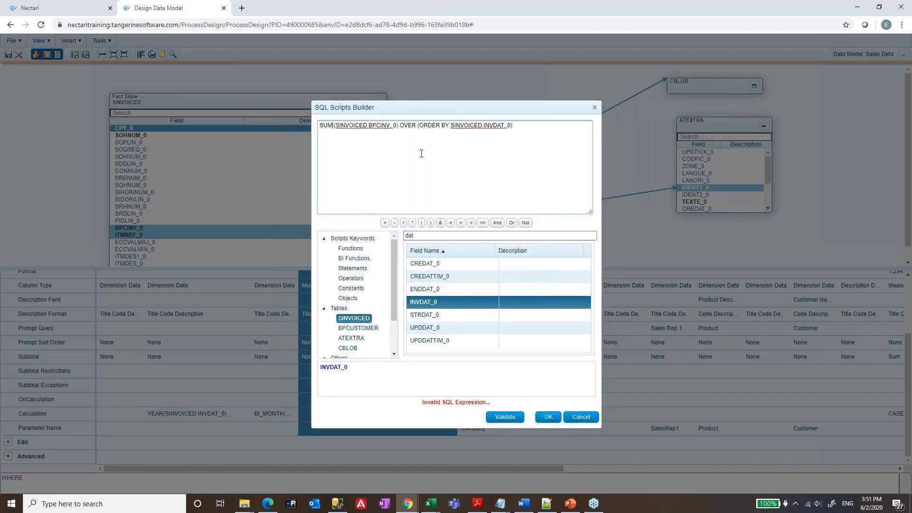
key(Delete)
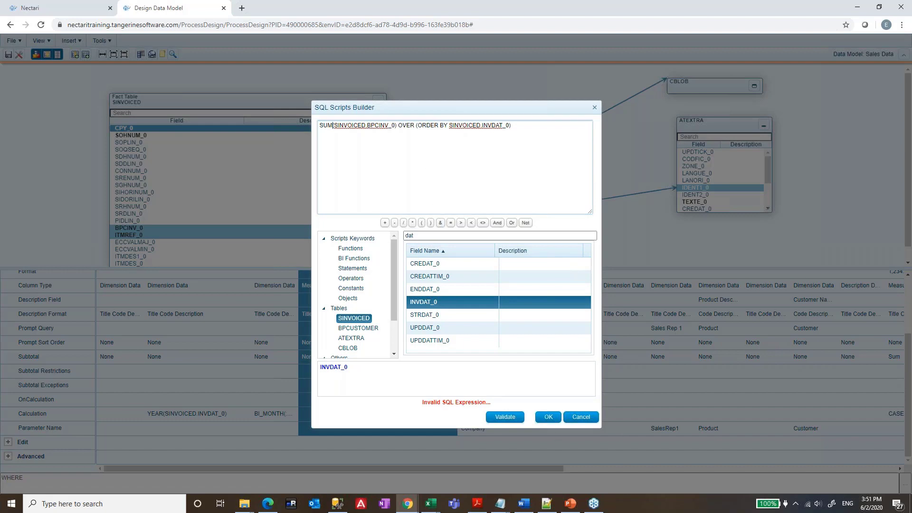
text(()
click(550, 418)
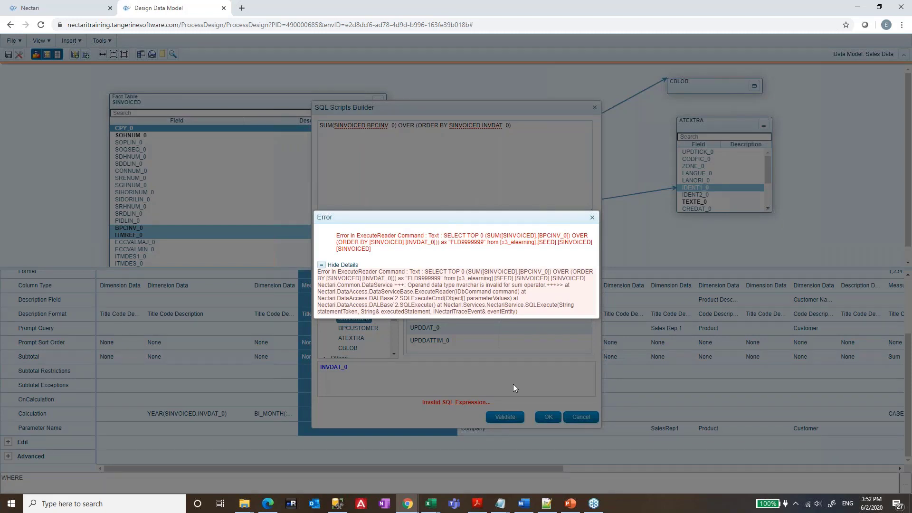
Step: Close the SQL error, switch to the Notepad notes, and highlight the first X3 hyperlink expression built on ITMMASTER.ITMREF_0
click(592, 217)
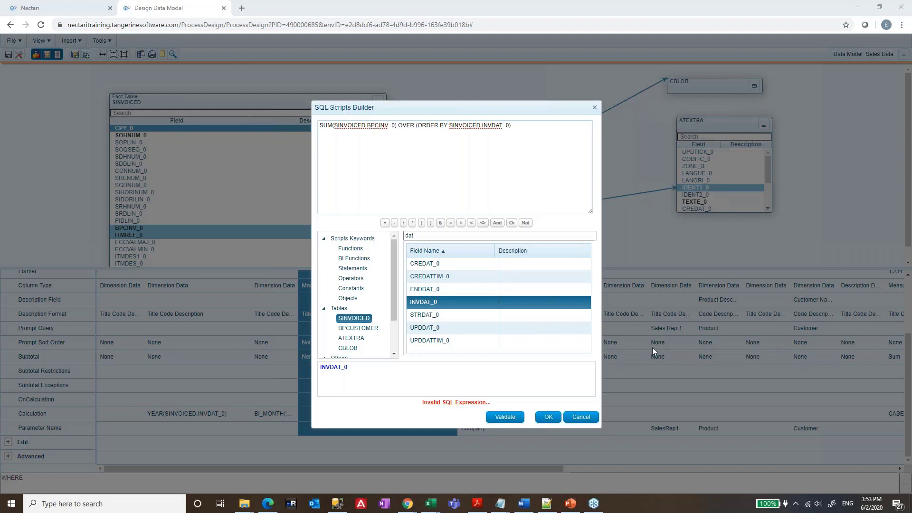
mouse_move(500, 503)
drag(909, 74, 395, 119)
click(339, 148)
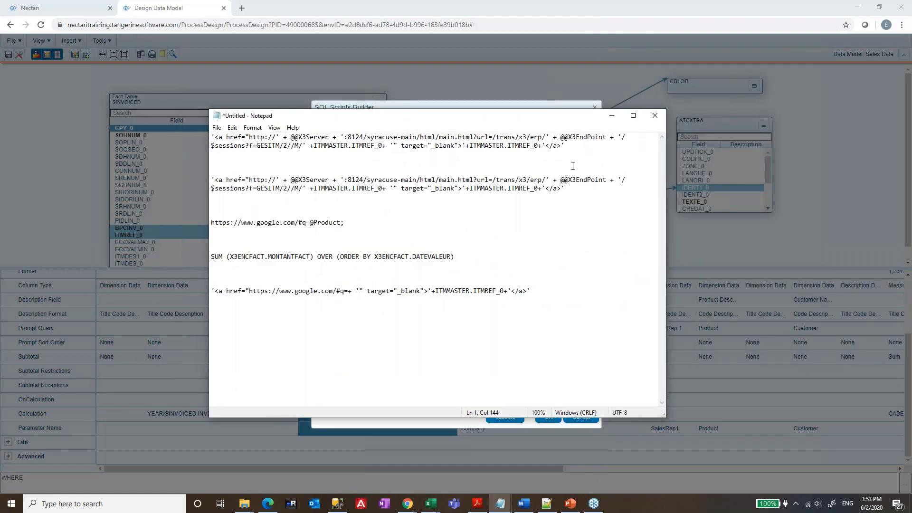
drag(573, 165, 155, 112)
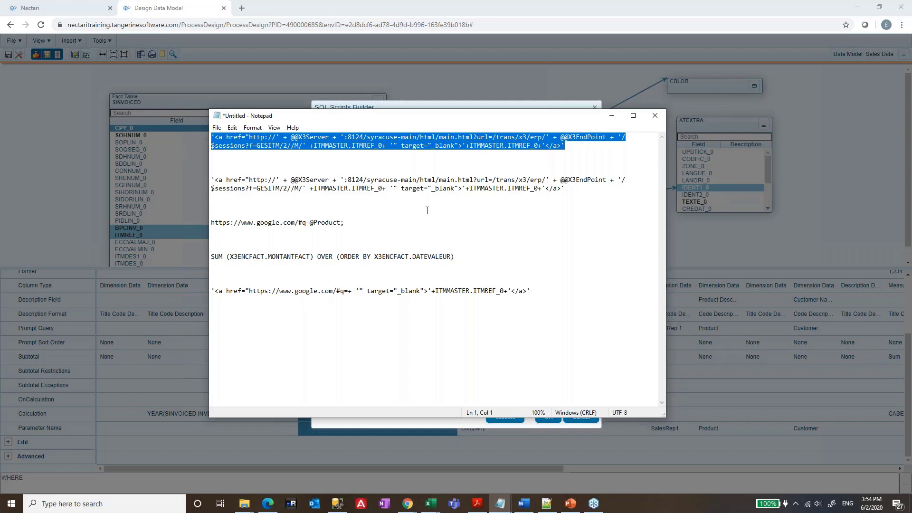
Step: Highlight only the opening single quote of the first hyperlink expression, and return to the SQL Scripts Builder
click(218, 138)
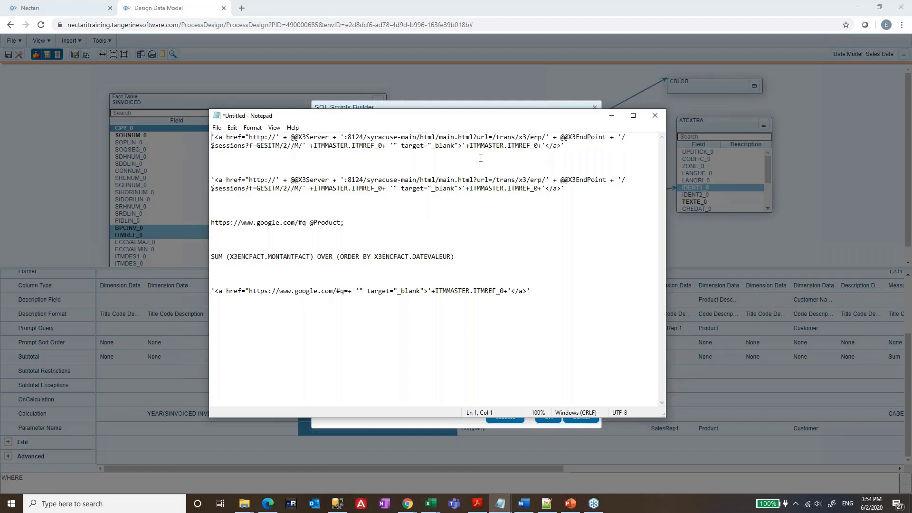
key(shift+Right)
key(alt+Tab)
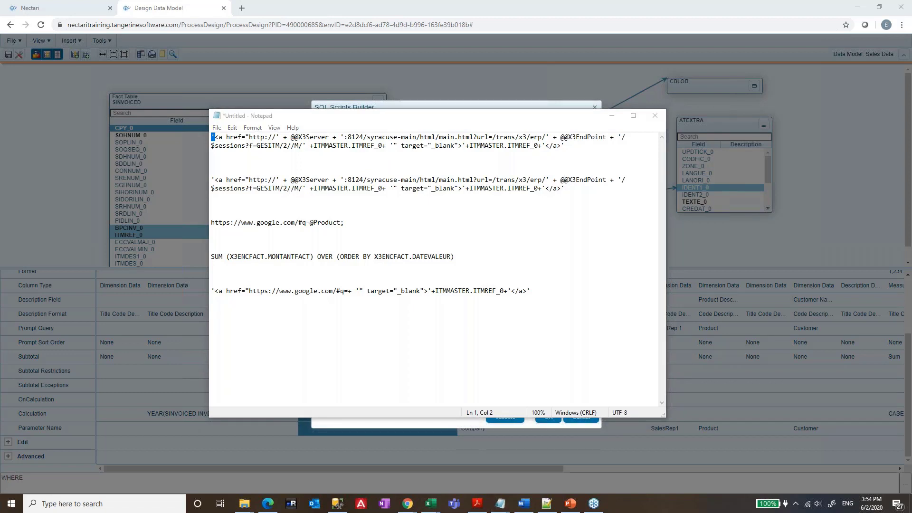
drag(551, 118, 911, 203)
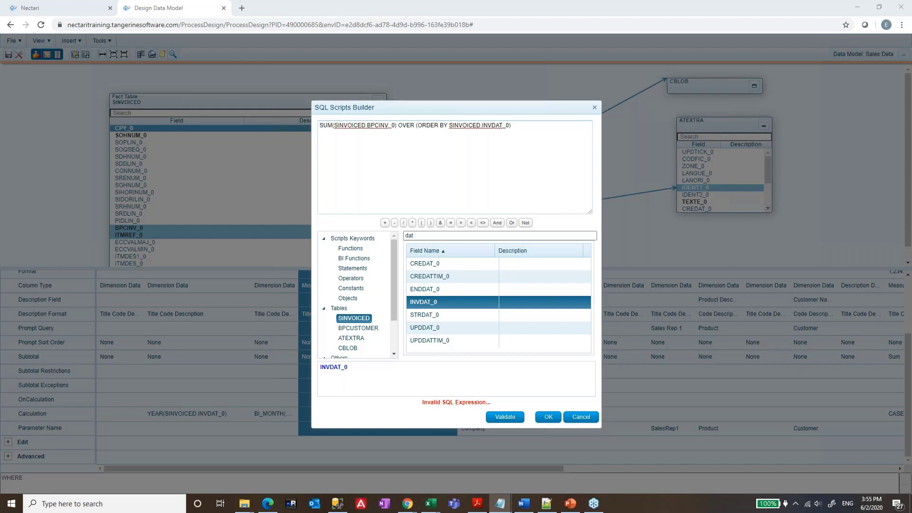
Step: Switch to the PowerPoint training deck, start the slide show from the Q&A slide, and advance to the Special Promotion & Next Steps slide
click(570, 505)
click(71, 256)
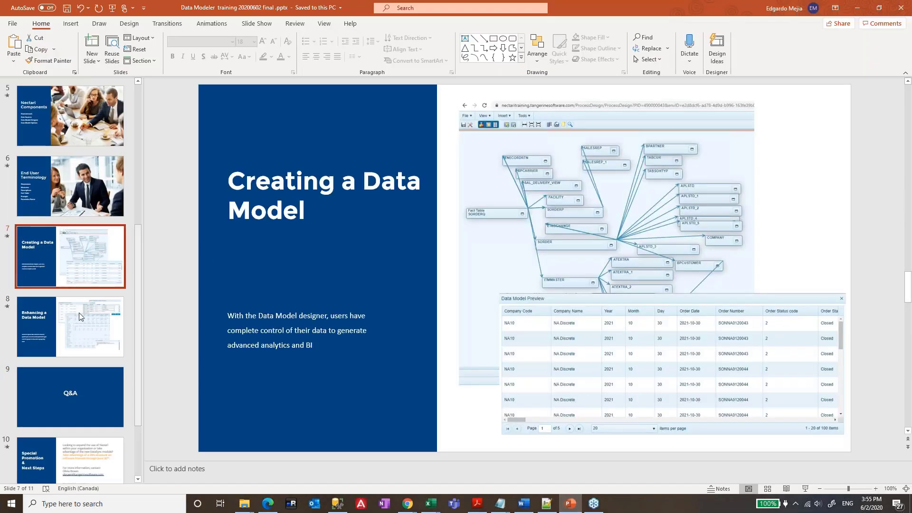
click(73, 394)
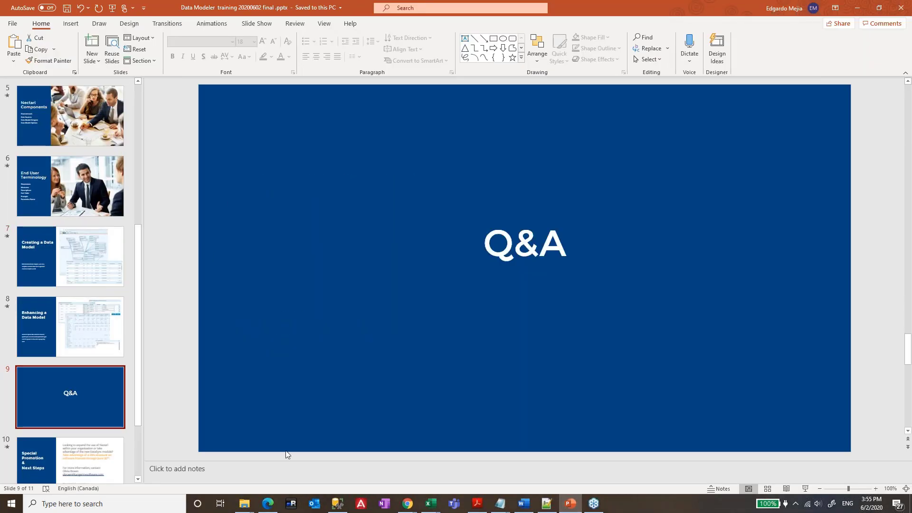
click(806, 489)
click(805, 486)
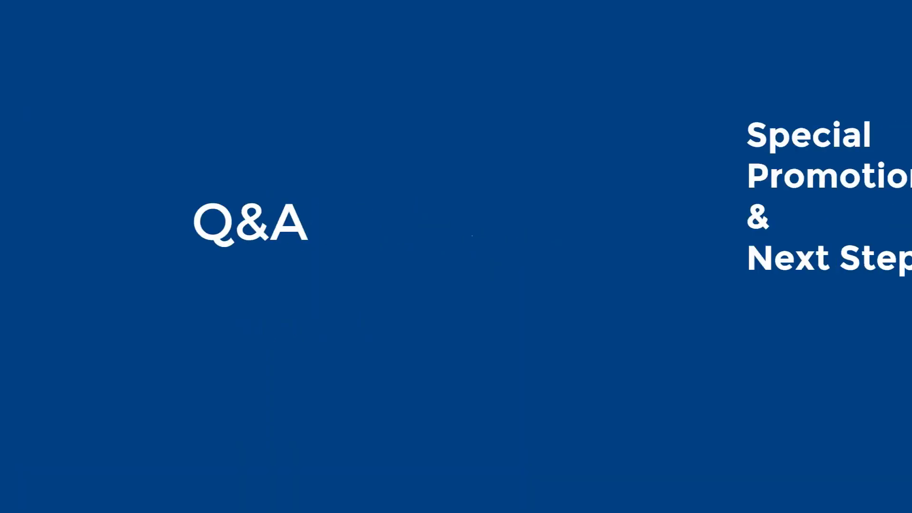